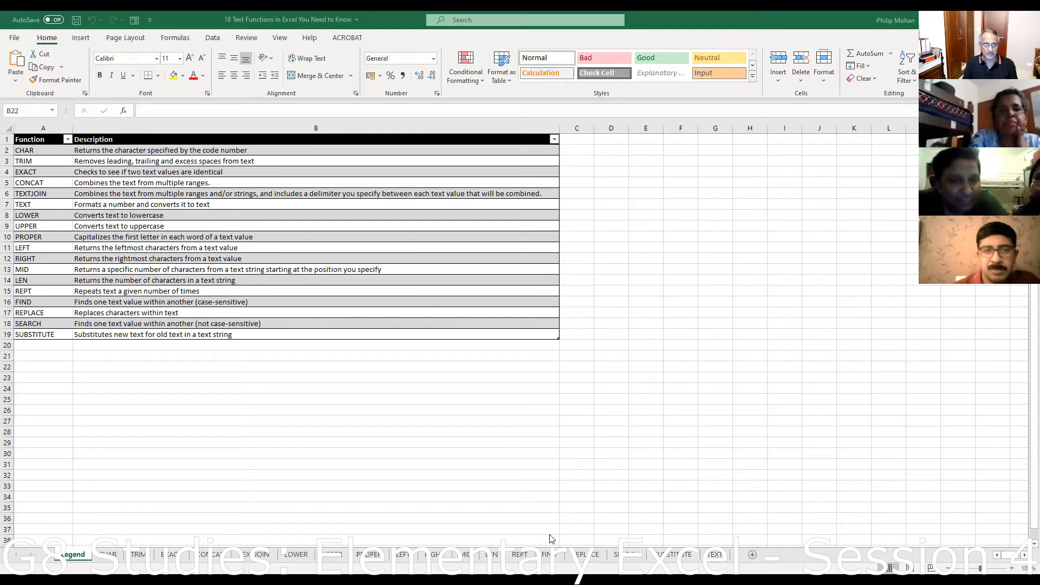
- On the TRIM sheet, inspect the excess, leading and trailing spaces sample texts in B4:B6
{"action": "left_click", "coordinate": [138, 555]}
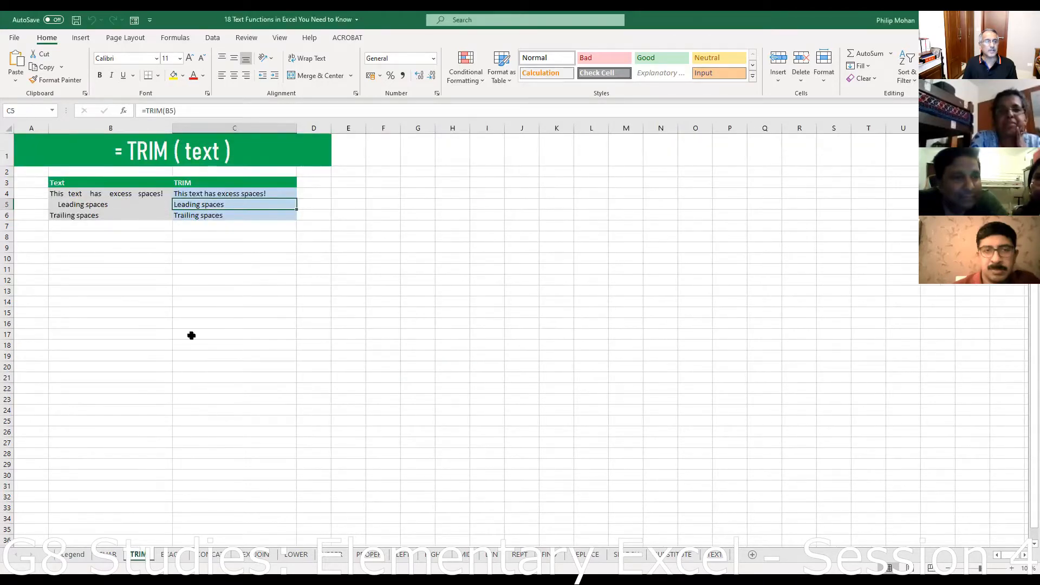
{"action": "left_click", "coordinate": [219, 324]}
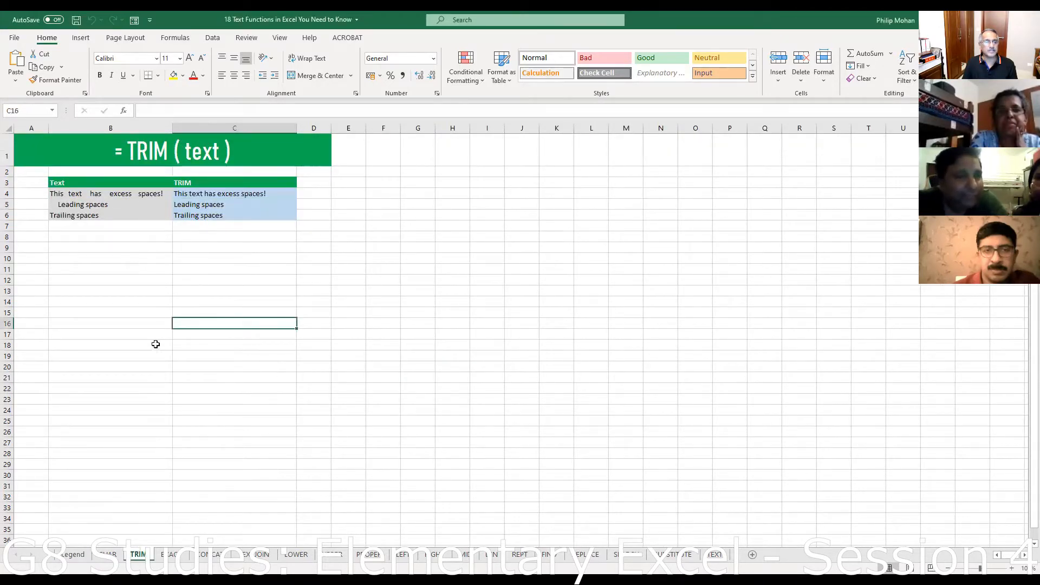
{"action": "left_click", "coordinate": [71, 196]}
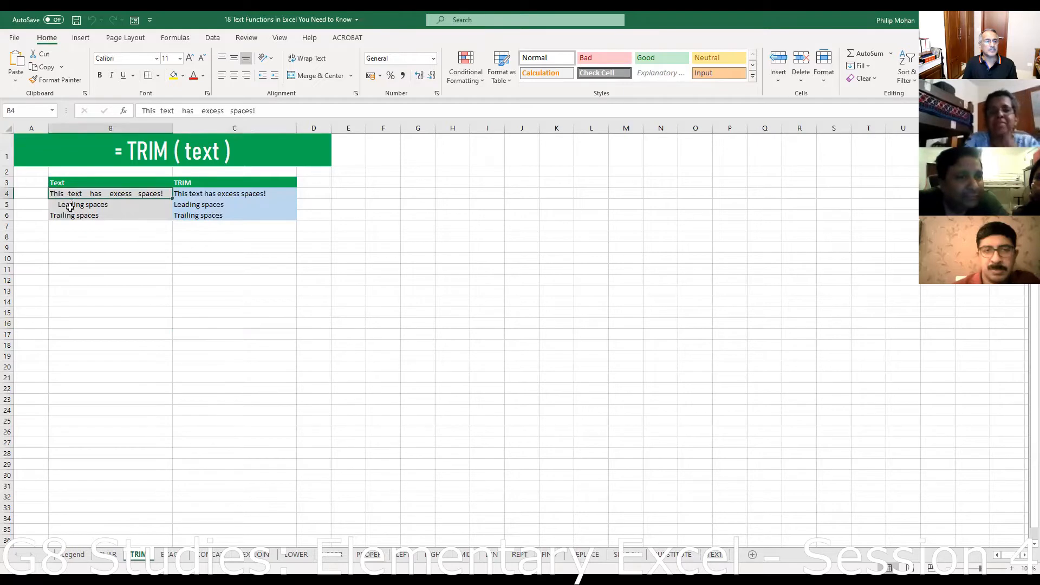
{"action": "left_click", "coordinate": [72, 204]}
{"action": "left_click_drag", "start_coordinate": [71, 225], "coordinate": [72, 218]}
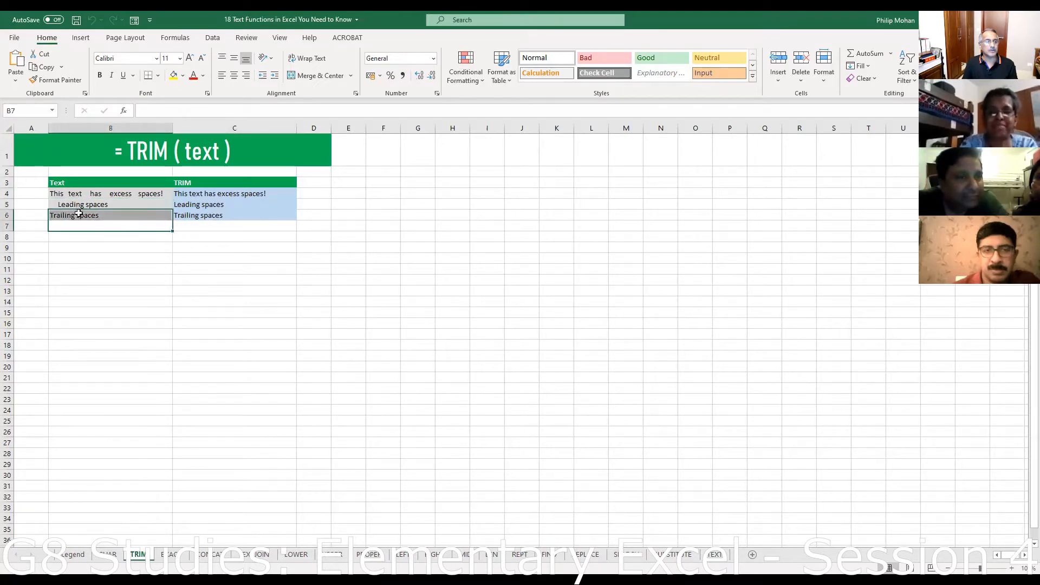
{"action": "left_click", "coordinate": [79, 213]}
{"action": "left_click", "coordinate": [150, 185]}
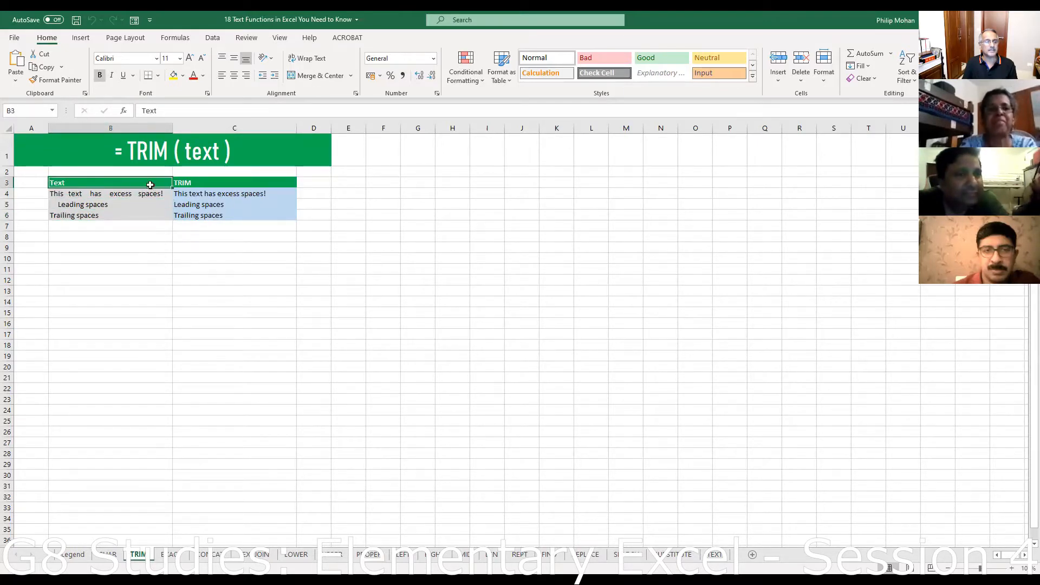
{"action": "left_click", "coordinate": [76, 194]}
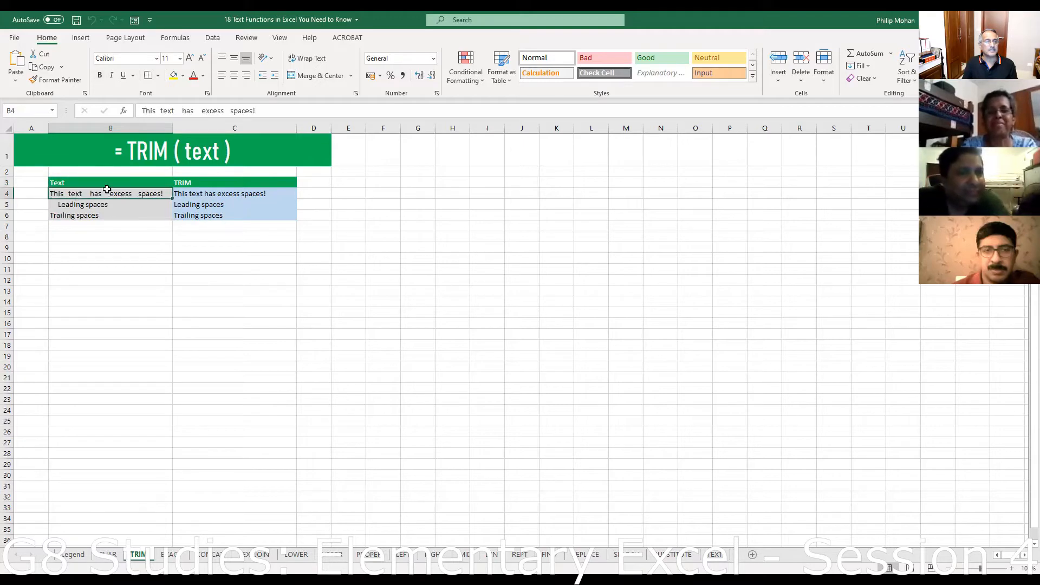
- Step through B4's text in edit mode without changing it, then view C4's =TRIM(B4) formula
{"action": "left_click", "coordinate": [155, 110]}
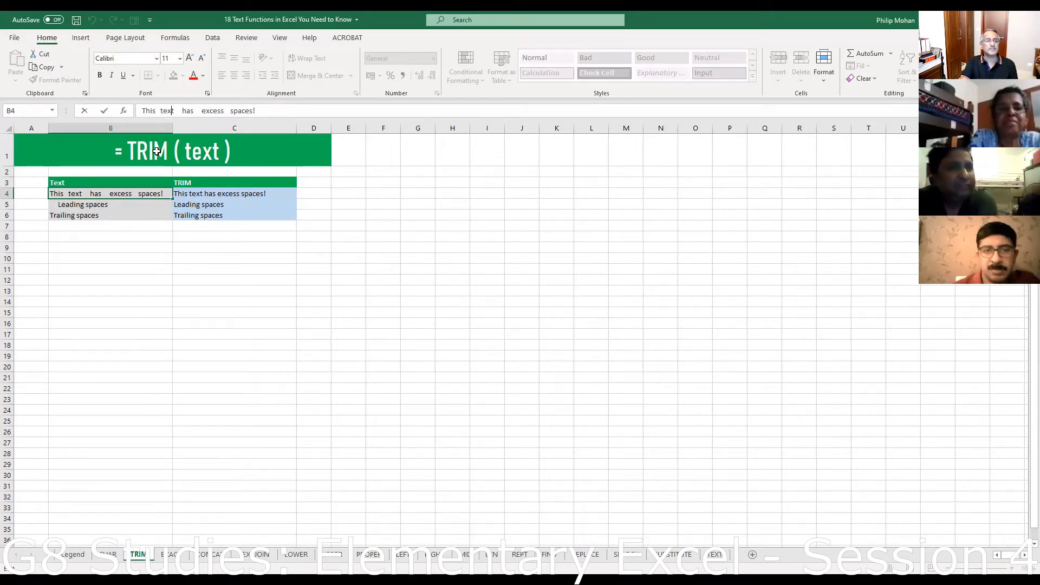
{"action": "key", "text": "Right"}
{"action": "key", "text": "Right"}
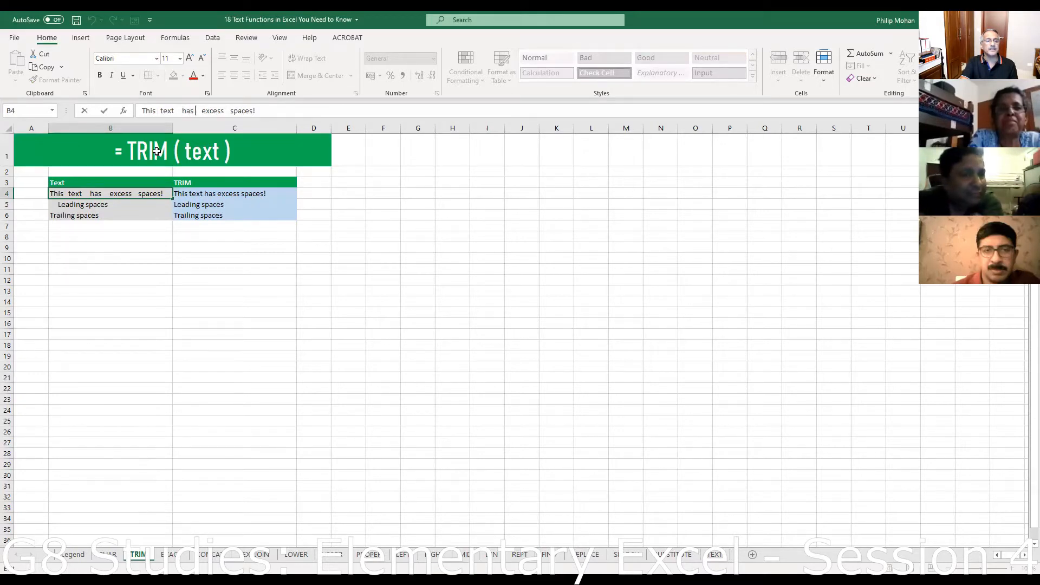
{"action": "key", "text": "Right"}
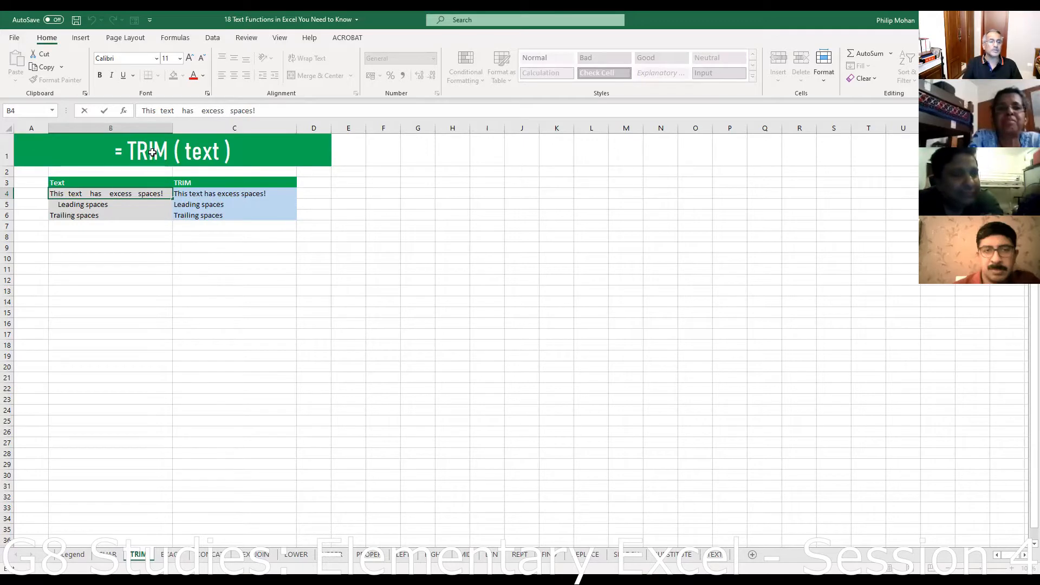
{"action": "left_click", "coordinate": [176, 276]}
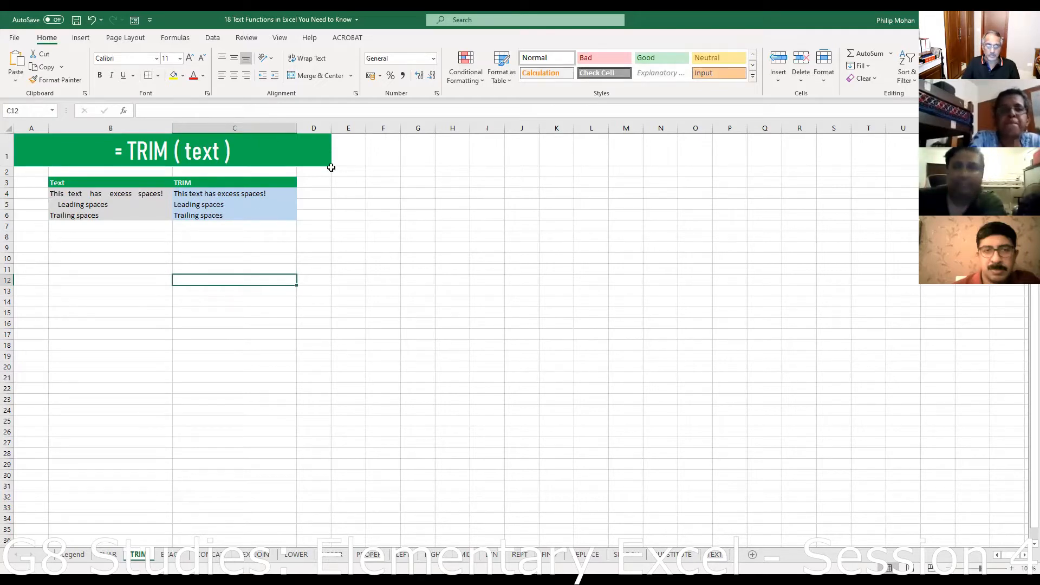
{"action": "left_click", "coordinate": [228, 195]}
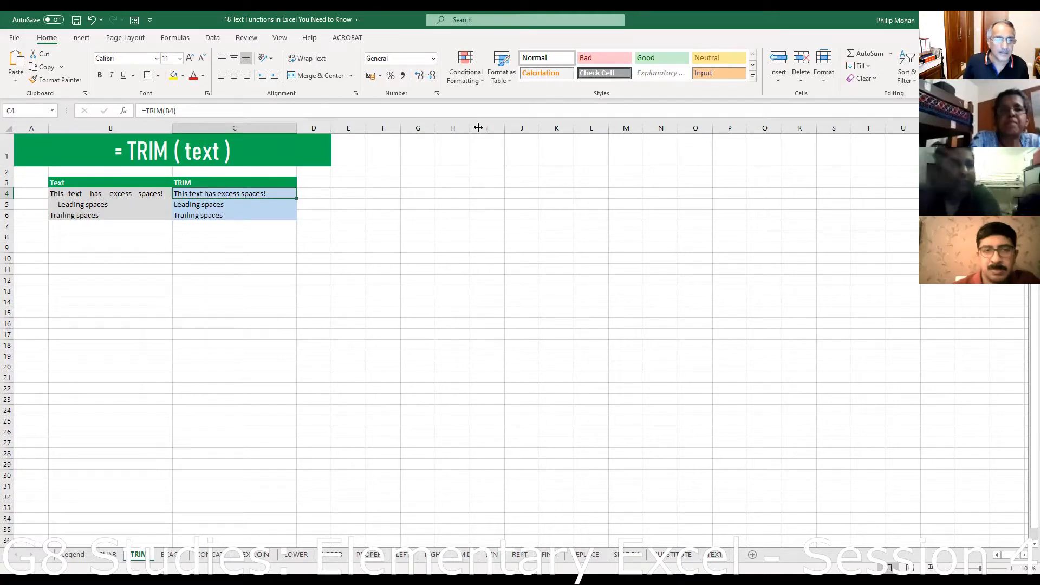
- Widen column D and enter the heading "Mohan's trim" in D3
{"action": "left_click_drag", "start_coordinate": [478, 127], "coordinate": [481, 128]}
{"action": "left_click", "coordinate": [346, 182]}
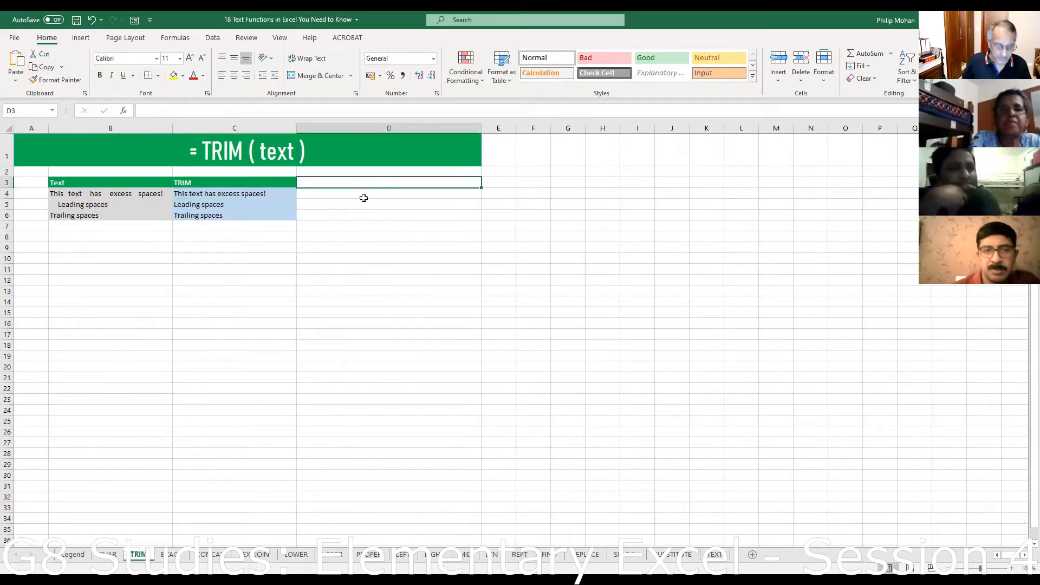
{"action": "type", "text": "Moha"}
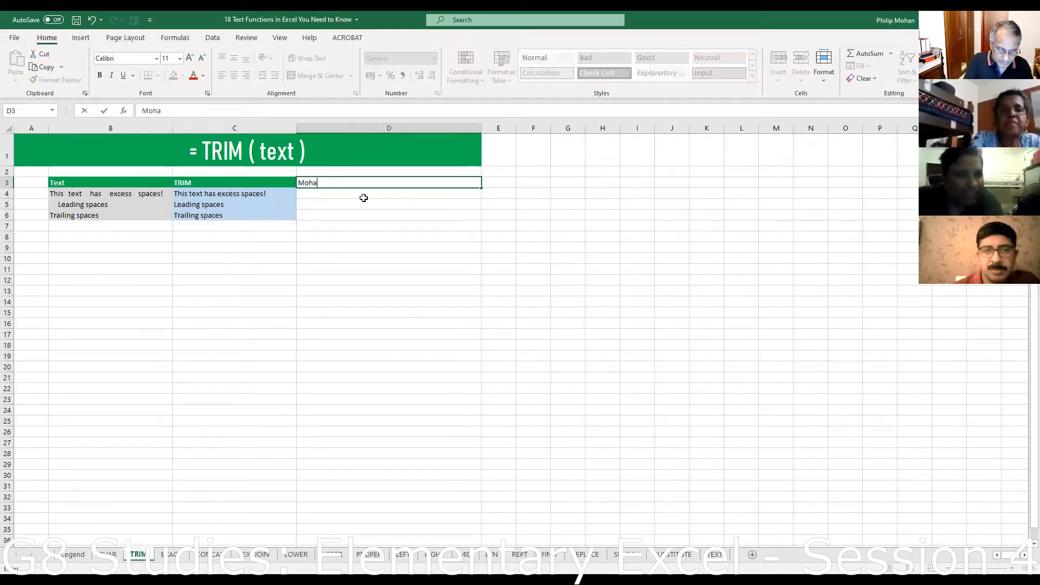
{"action": "type", "text": "n's tr"}
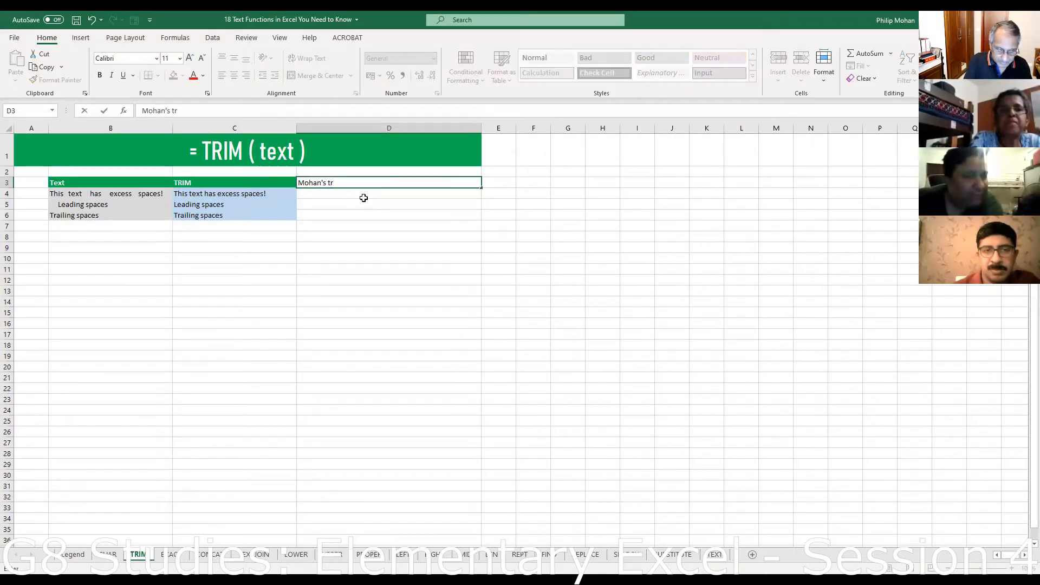
{"action": "type", "text": "im"}
{"action": "key", "text": "Return"}
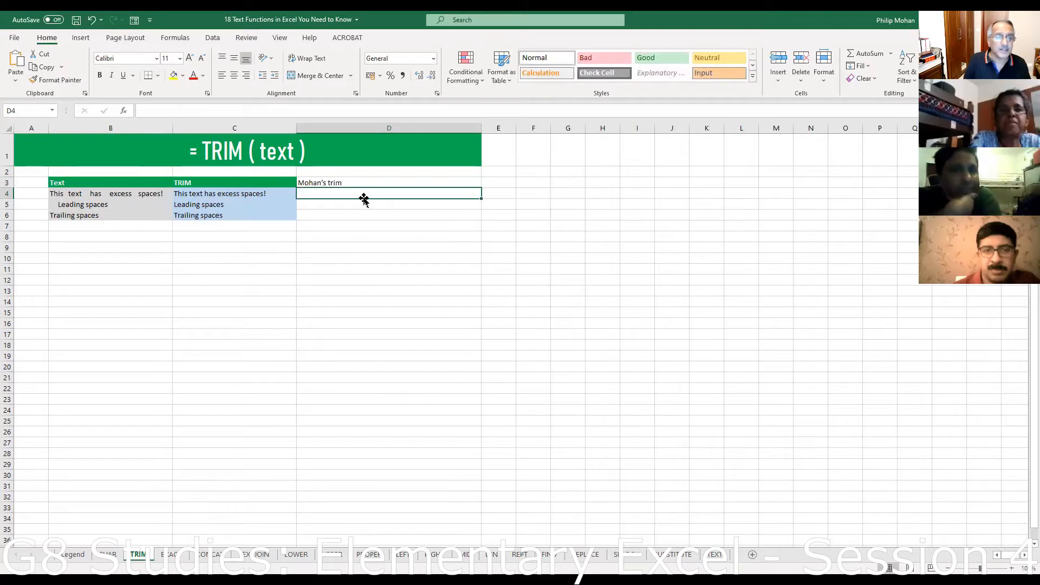
- Enter a TRIM formula in D4 on the spaced-out text 'hello there everybody'
{"action": "type", "text": "="}
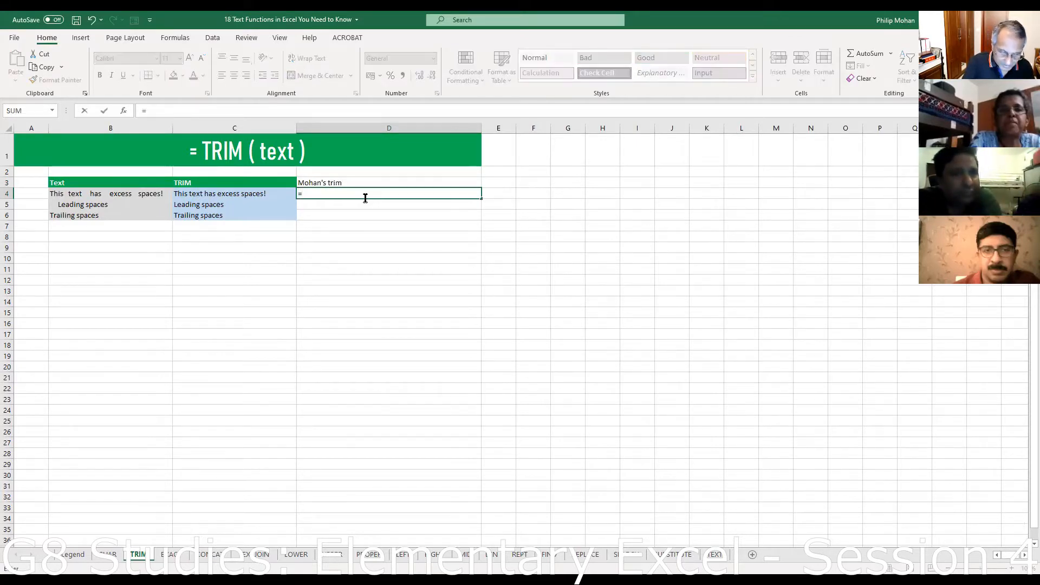
{"action": "type", "text": "tr"}
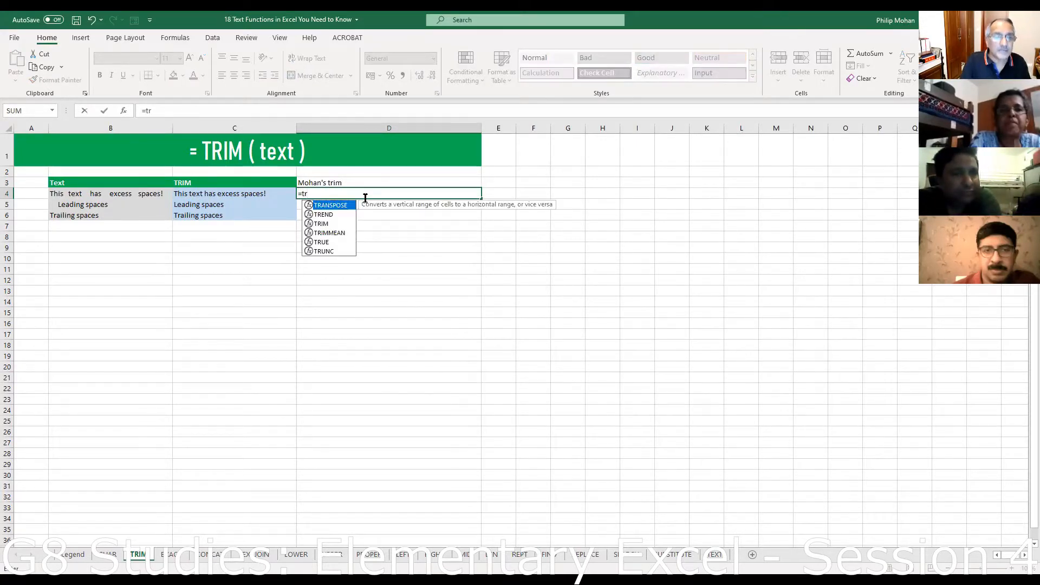
{"action": "key", "text": "BackSpace"}
{"action": "key", "text": "BackSpace"}
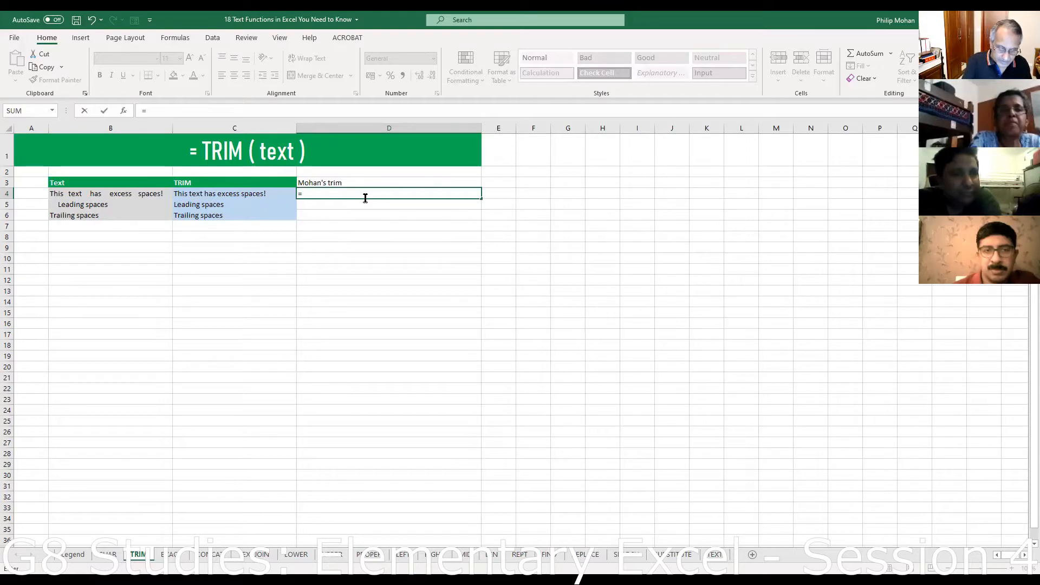
{"action": "type", "text": "trim(\"   j"}
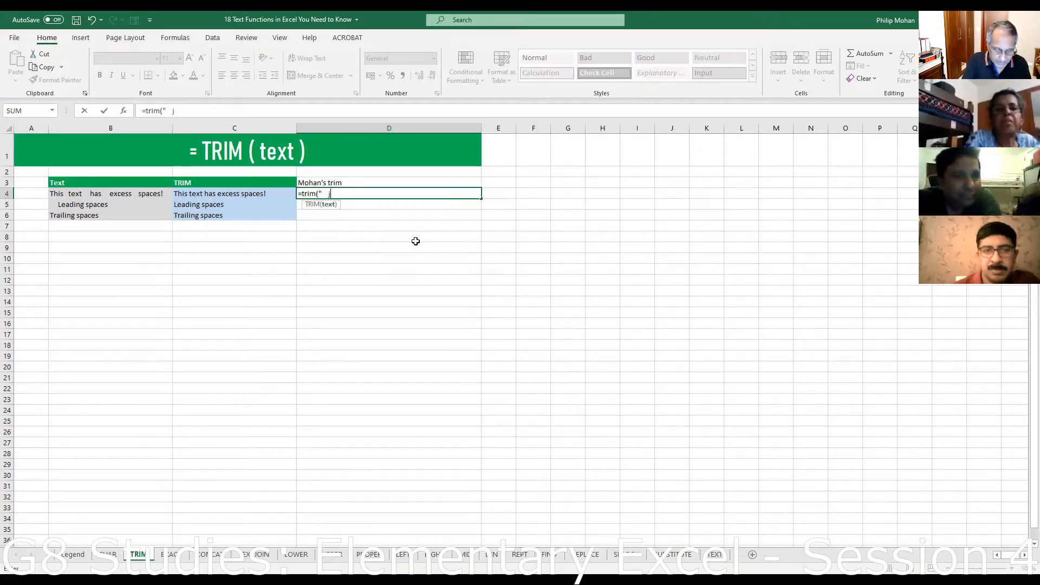
{"action": "type", "text": "hell"}
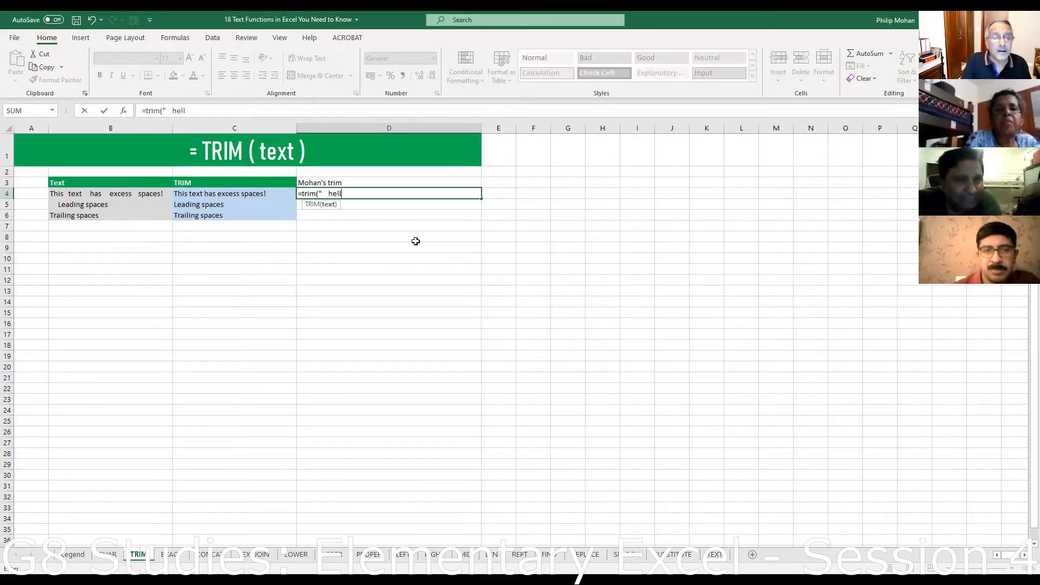
{"action": "type", "text": "o   there"}
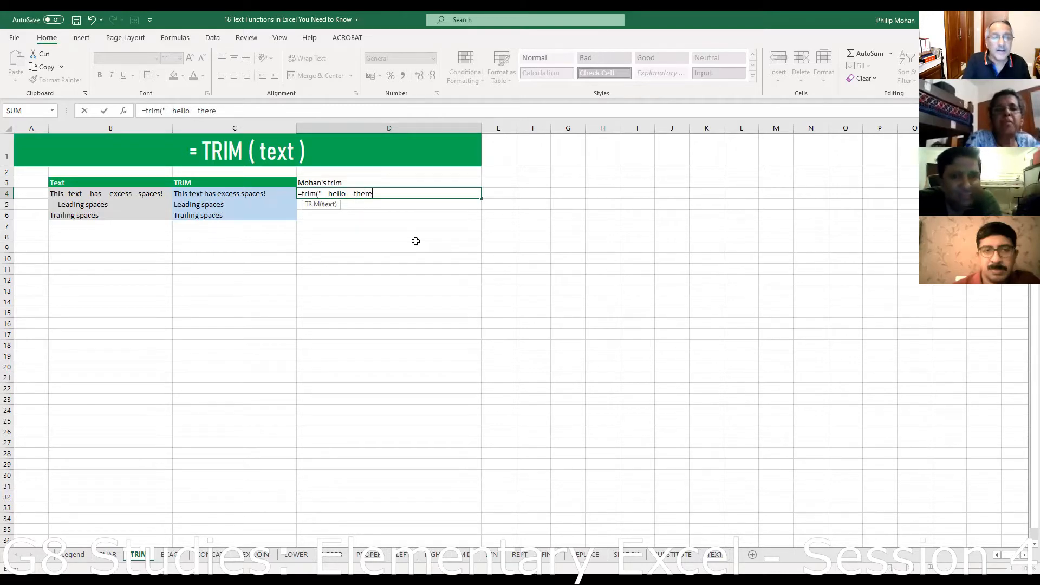
{"action": "type", "text": " everybody"}
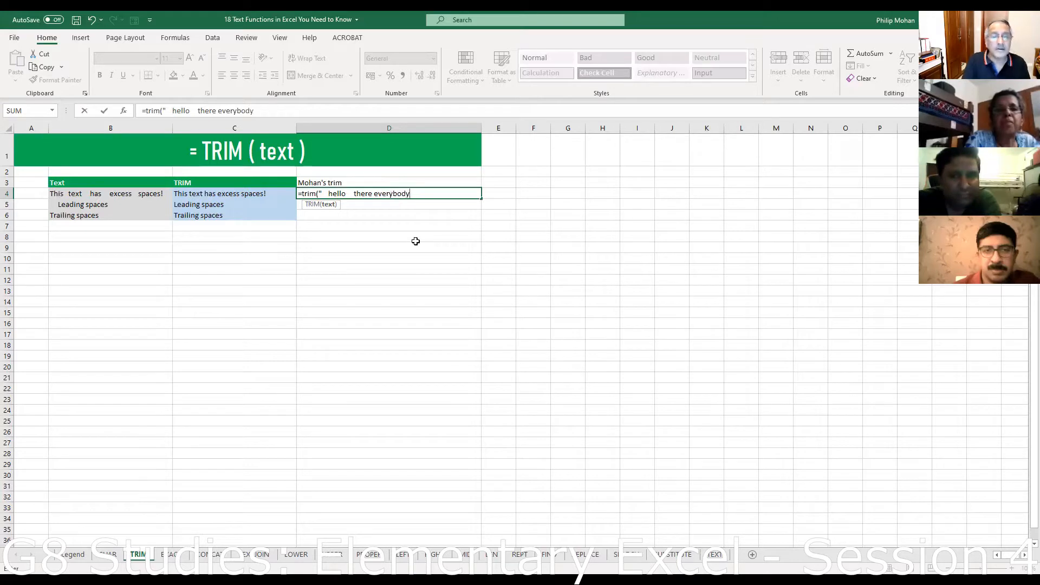
{"action": "left_click", "coordinate": [375, 194]}
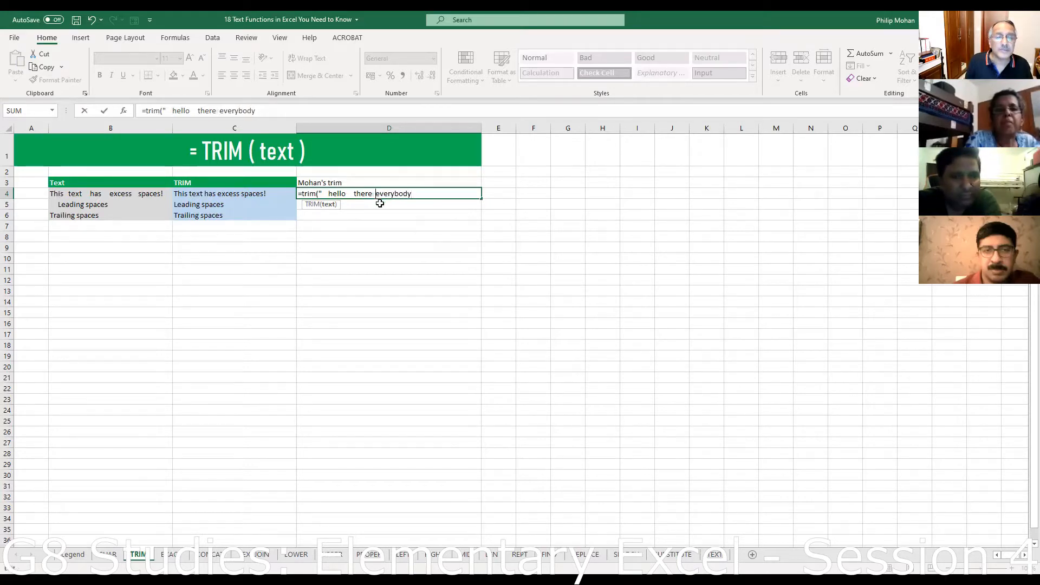
{"action": "key", "text": "End"}
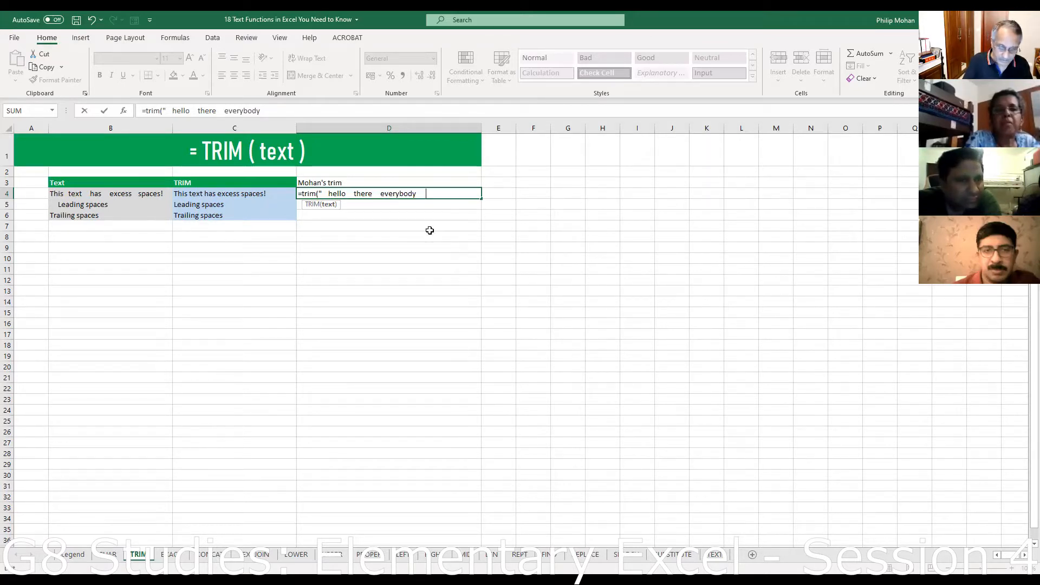
{"action": "type", "text": "\")"}
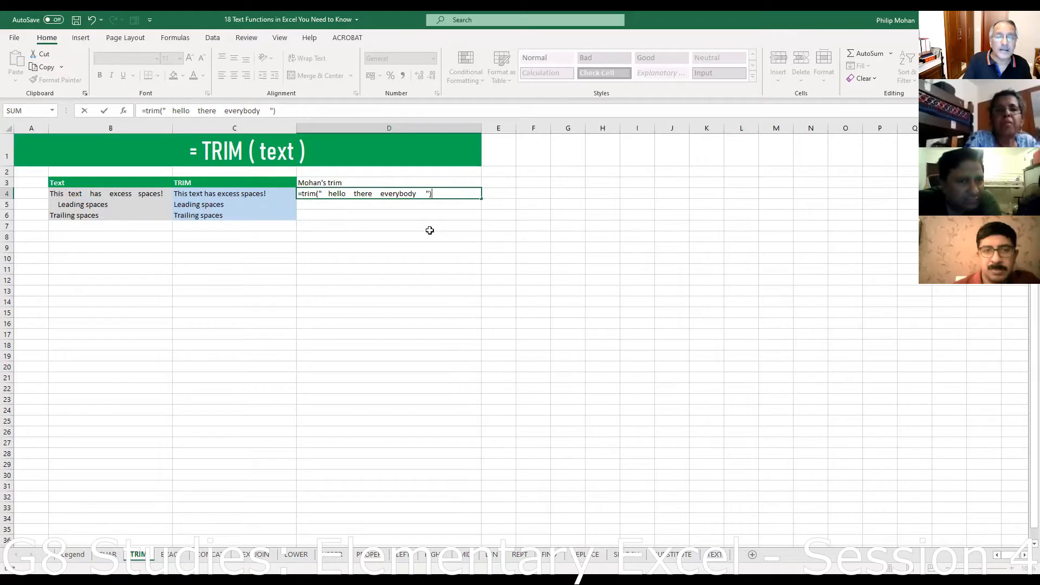
{"action": "key", "text": "Return"}
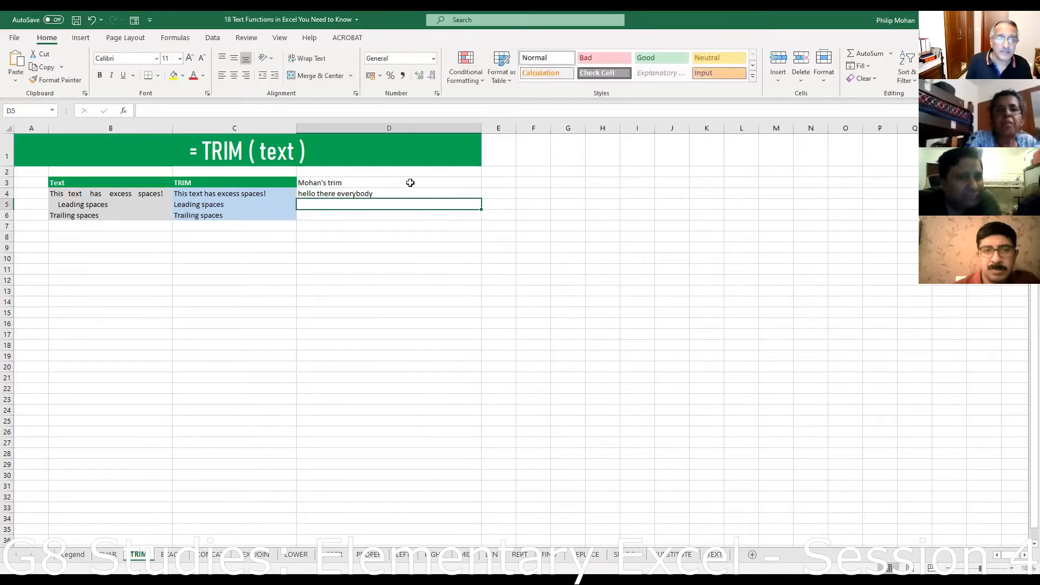
- Enter =TRIM(B4) in D4 and fill it down column D through D17
{"action": "left_click", "coordinate": [324, 192]}
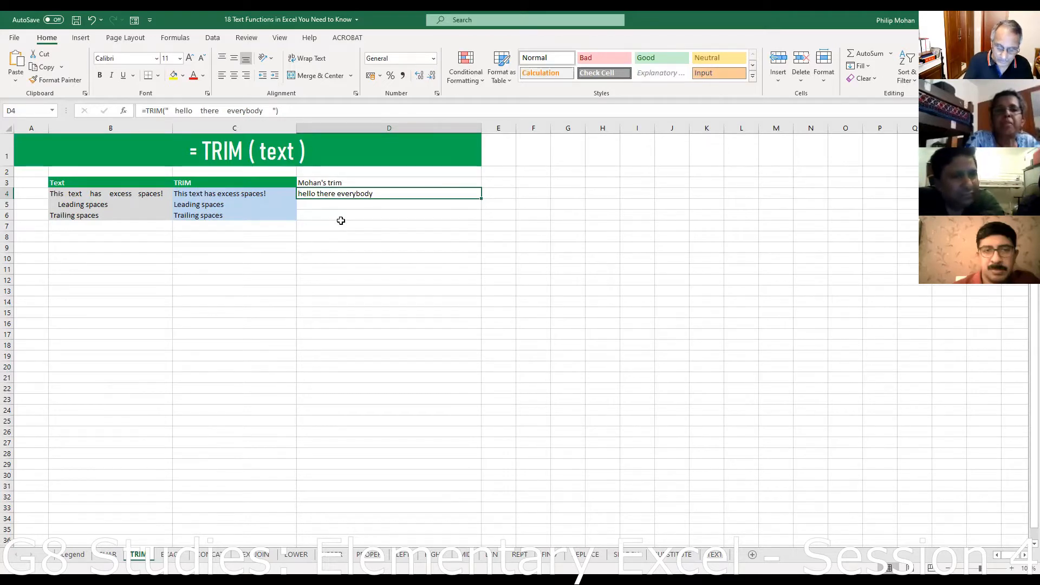
{"action": "type", "text": "="}
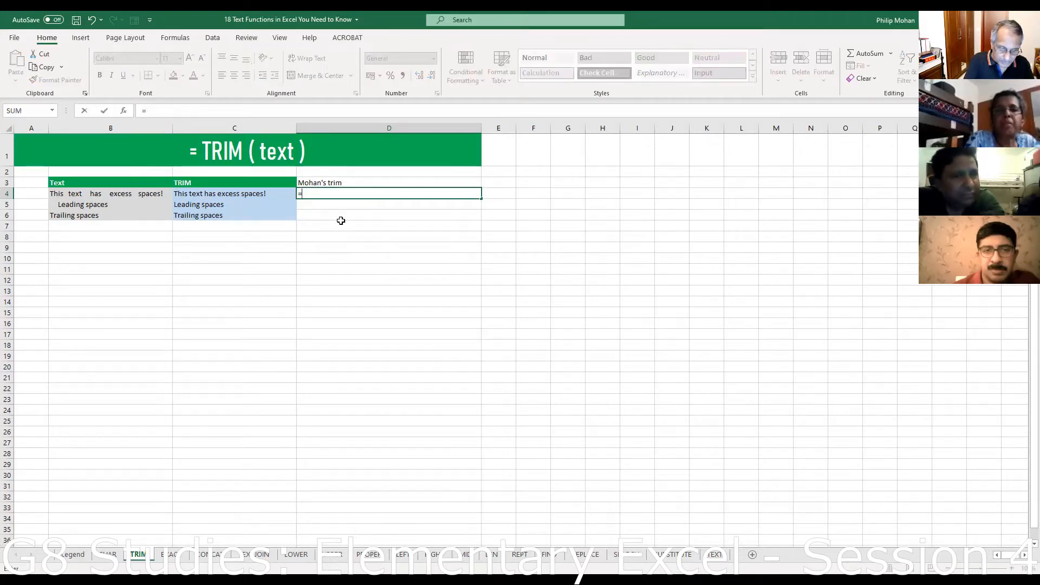
{"action": "type", "text": "trim("}
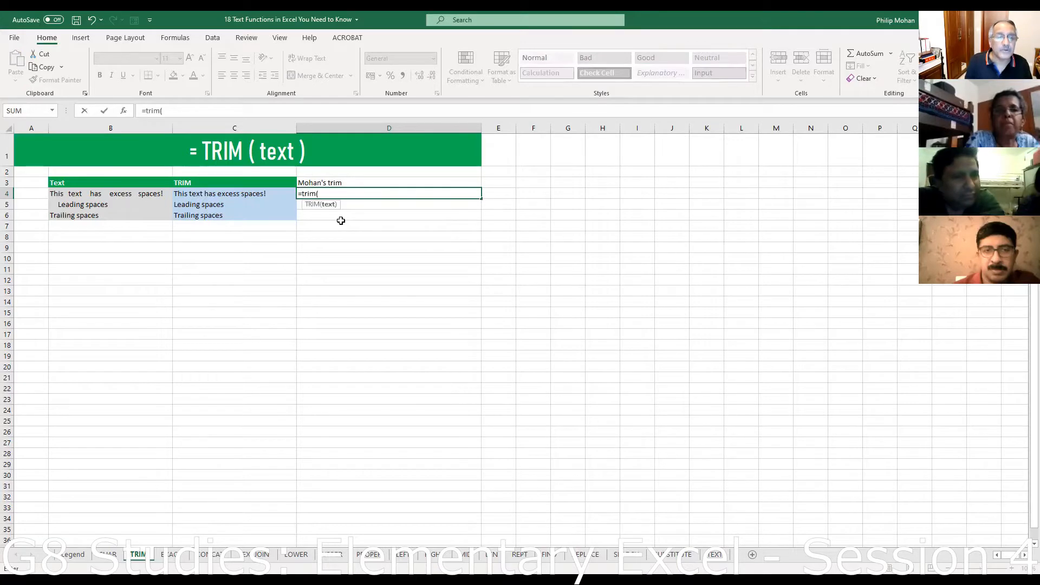
{"action": "left_click", "coordinate": [83, 194]}
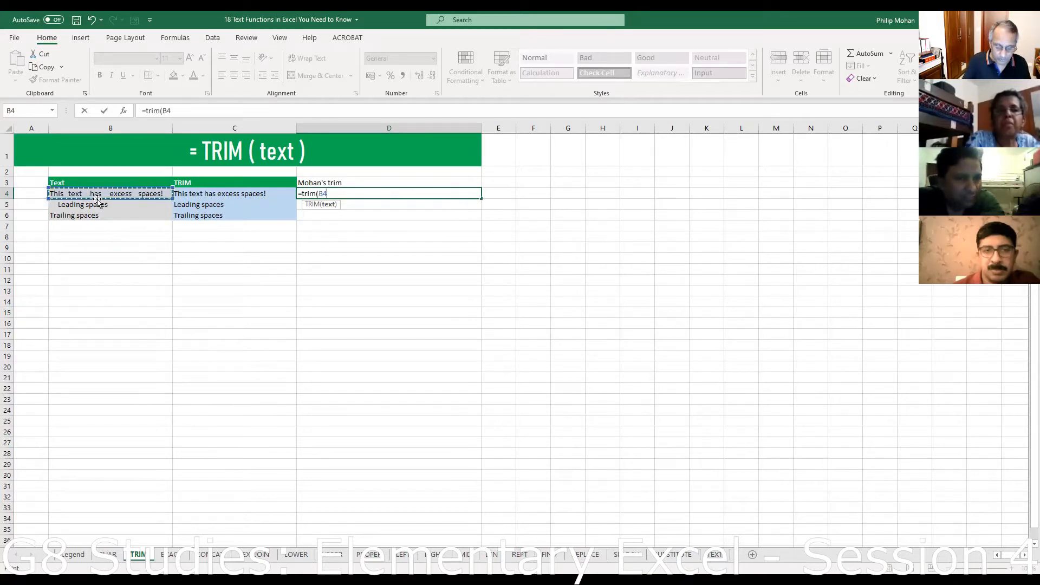
{"action": "type", "text": ")"}
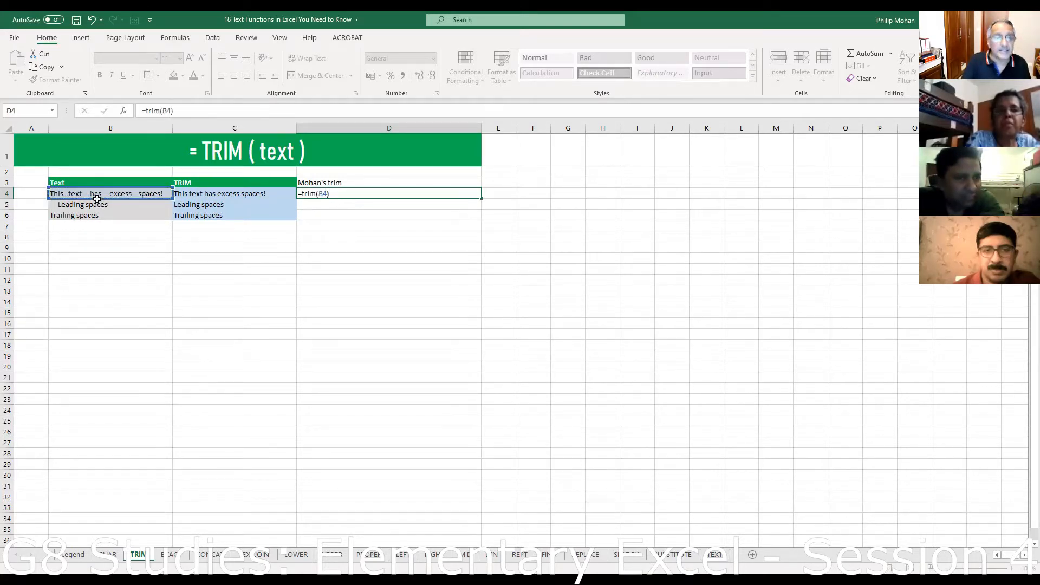
{"action": "key", "text": "Return"}
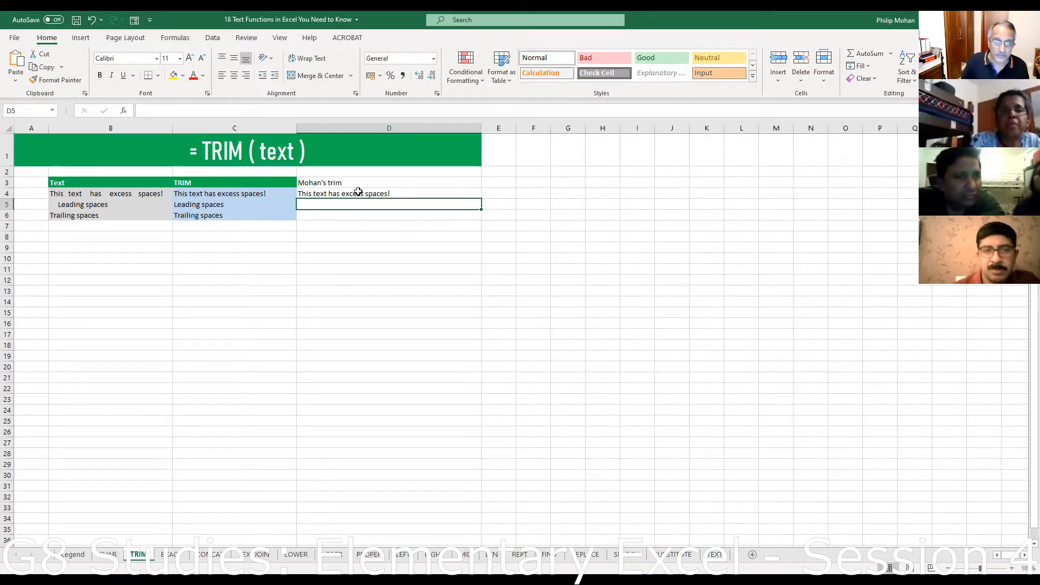
{"action": "left_click", "coordinate": [422, 195]}
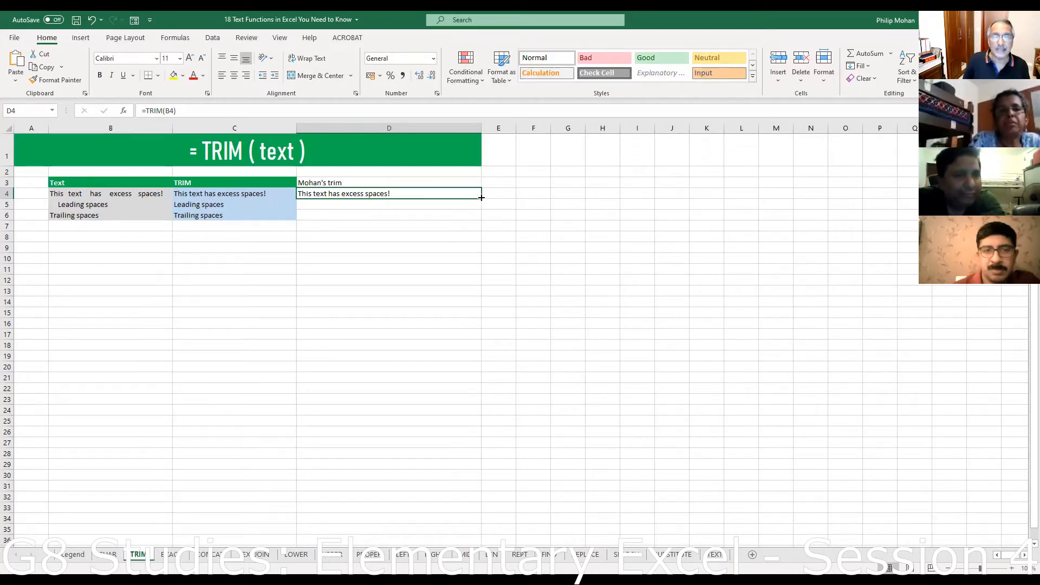
{"action": "left_click_drag", "start_coordinate": [481, 198], "coordinate": [487, 341]}
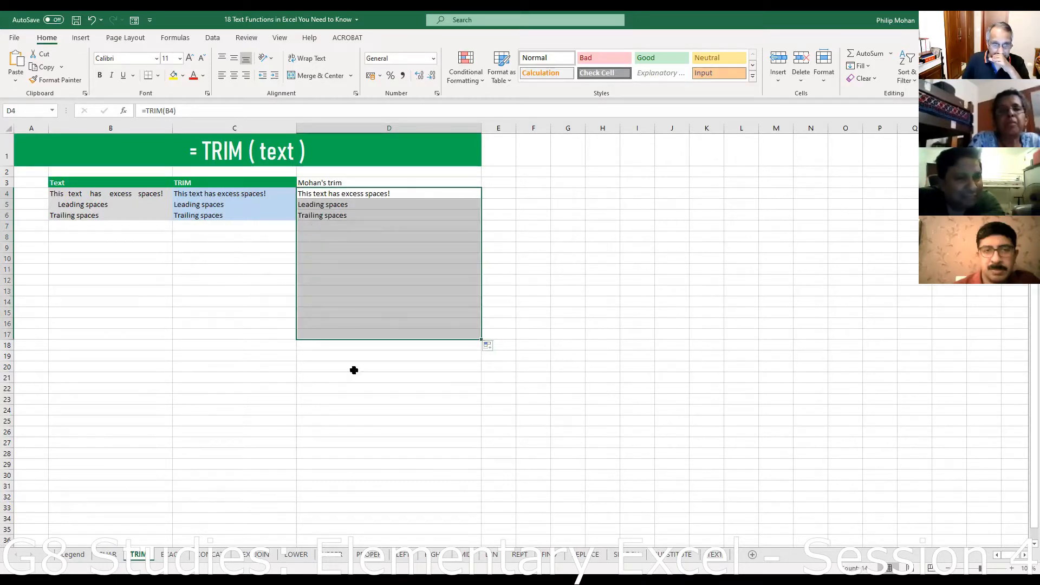
- Enter 'Hello everybody' in B7, fixing the 'Helllo' typo, and select the trimmed results in D
{"action": "left_click", "coordinate": [64, 225]}
{"action": "type", "text": "H"}
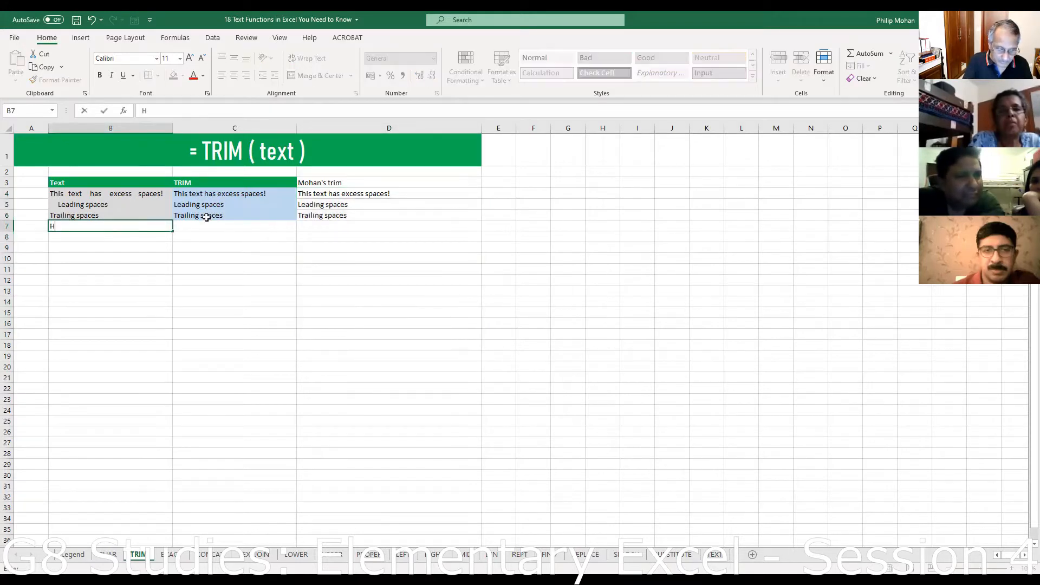
{"action": "type", "text": "elllo"}
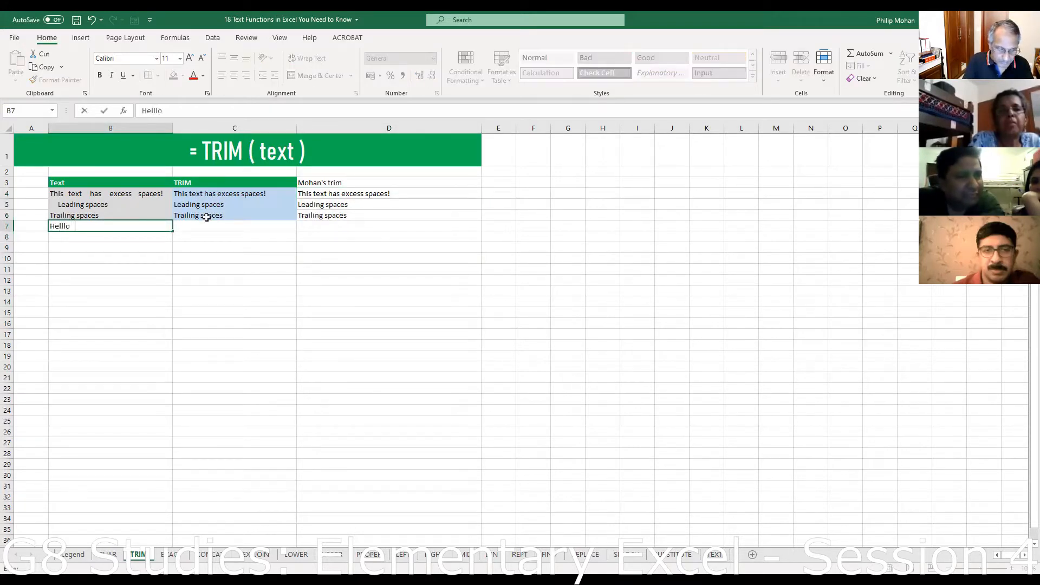
{"action": "type", "text": "    every"}
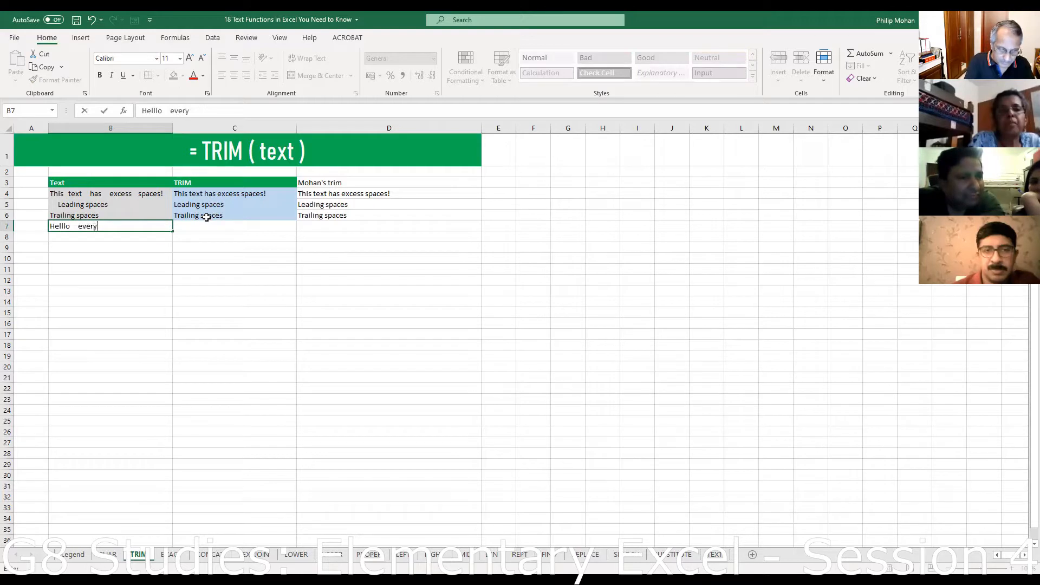
{"action": "type", "text": "body"}
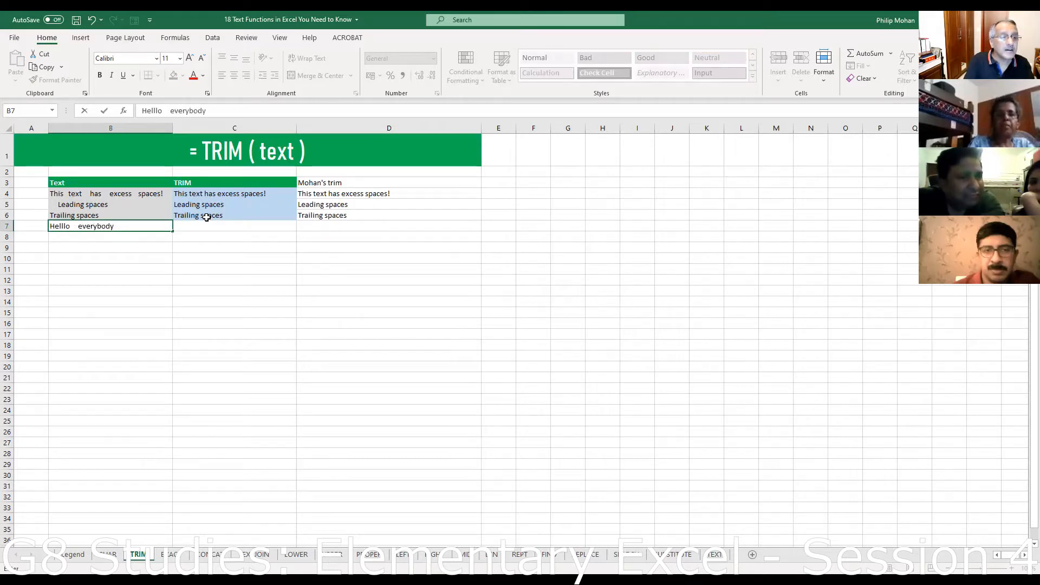
{"action": "key", "text": "Return"}
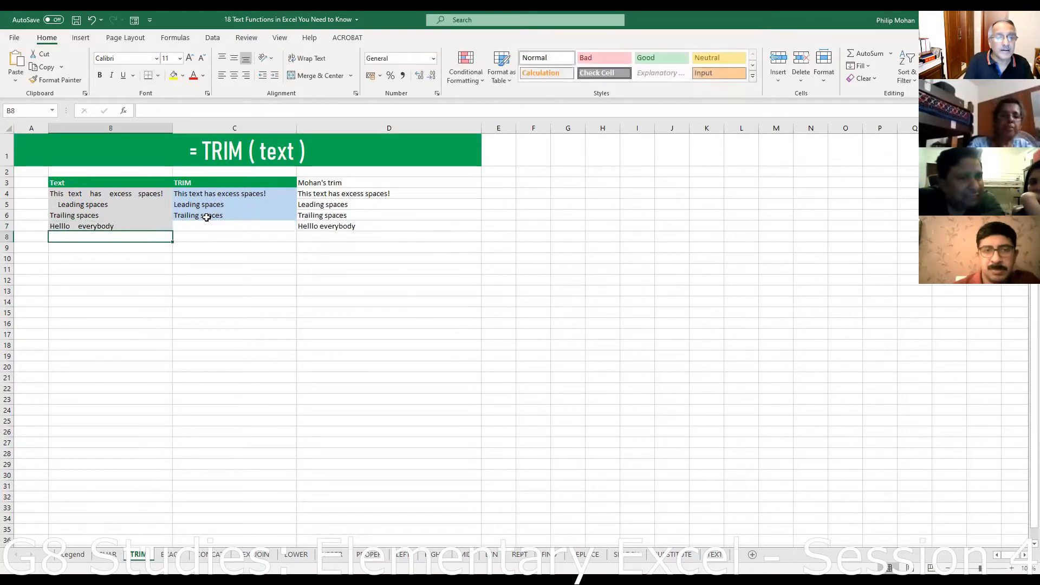
{"action": "left_click", "coordinate": [90, 223]}
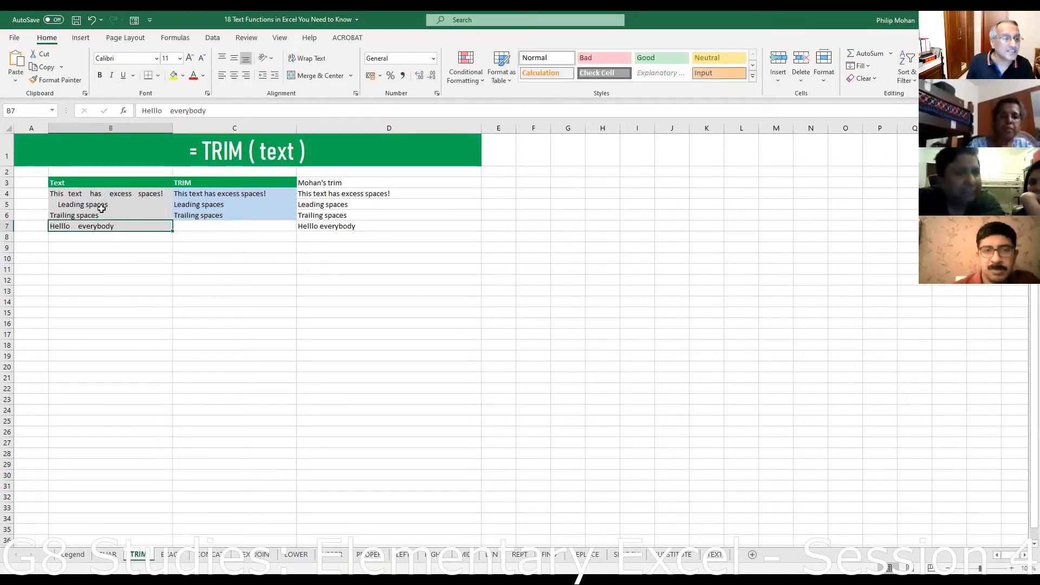
{"action": "left_click", "coordinate": [155, 111]}
{"action": "key", "text": "BackSpace"}
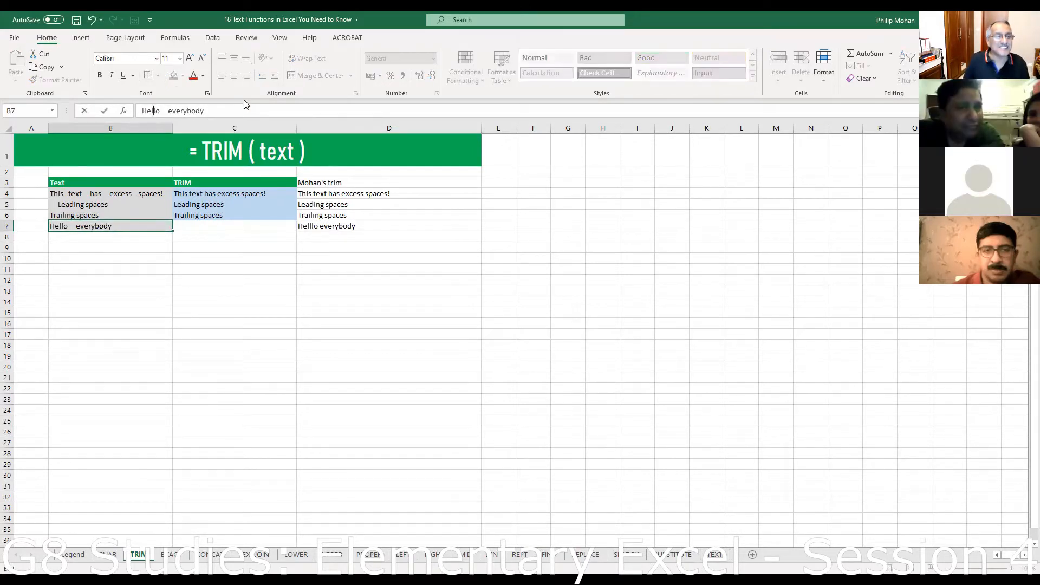
{"action": "key", "text": "Return"}
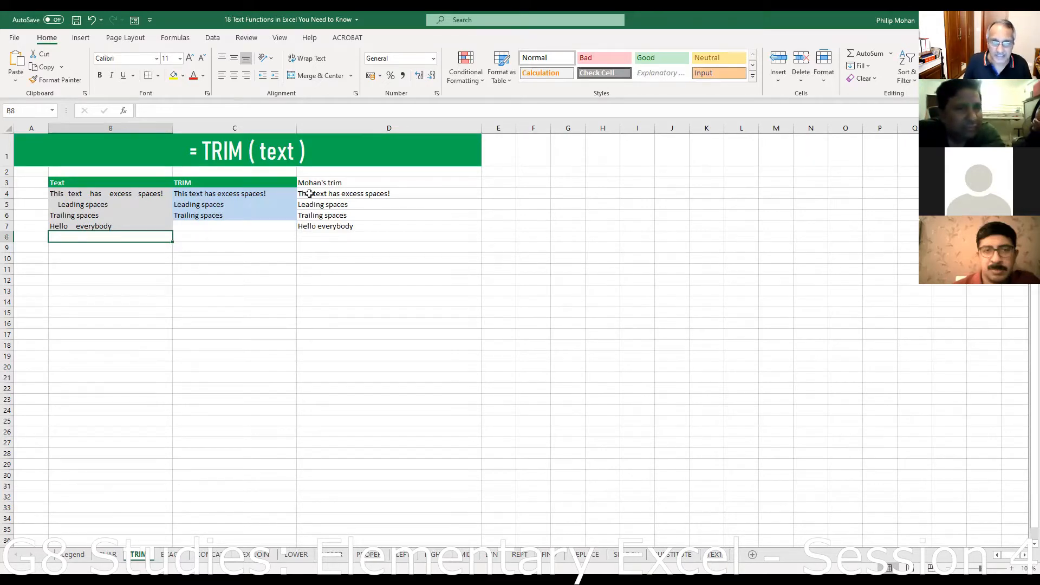
{"action": "left_click_drag", "start_coordinate": [310, 194], "coordinate": [322, 240]}
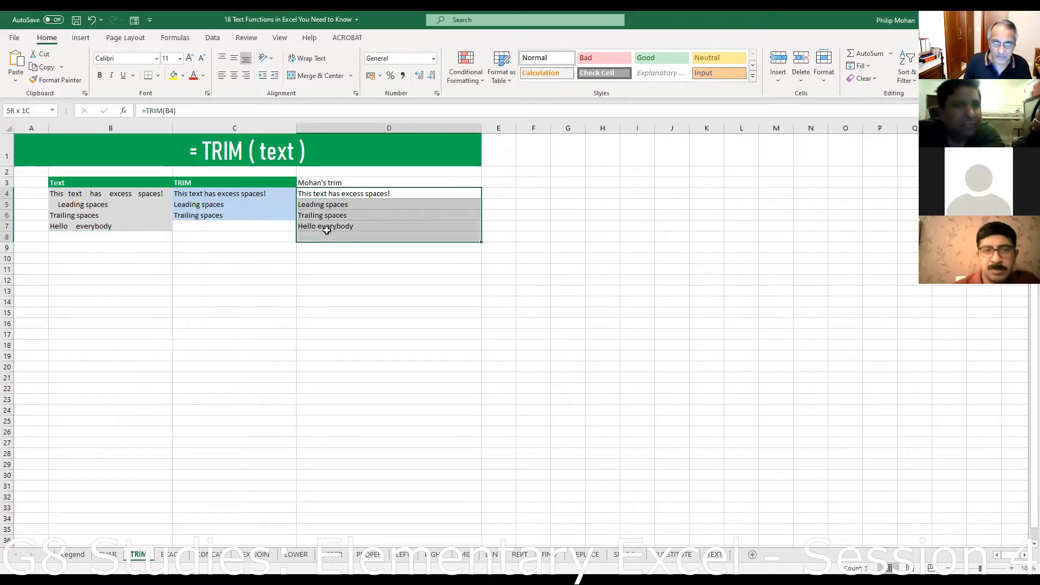
- Copy the trimmed results in D4:D10 and select B4 as the paste destination
{"action": "left_click", "coordinate": [312, 194]}
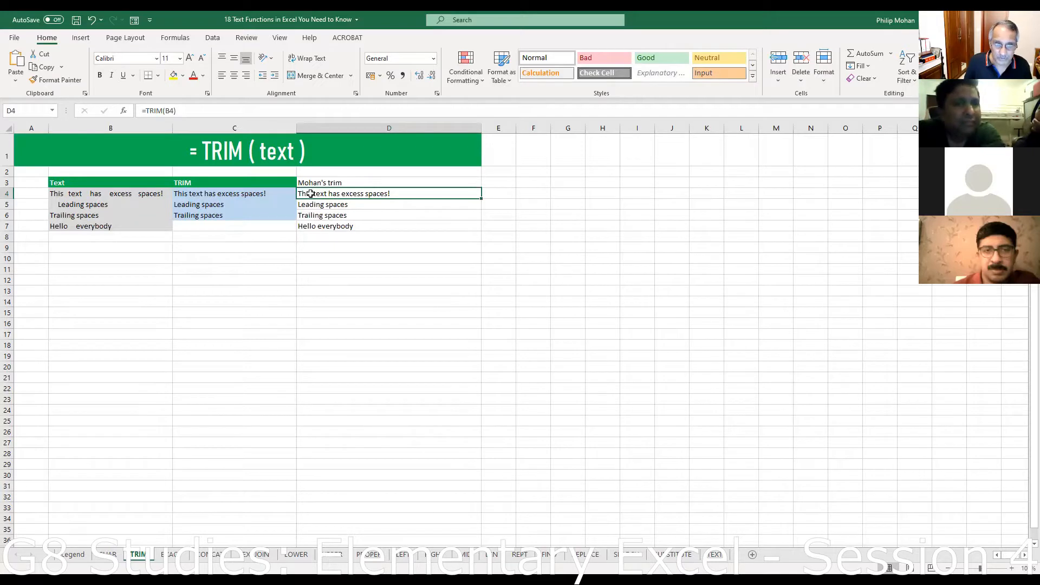
{"action": "left_click_drag", "start_coordinate": [310, 193], "coordinate": [318, 256]}
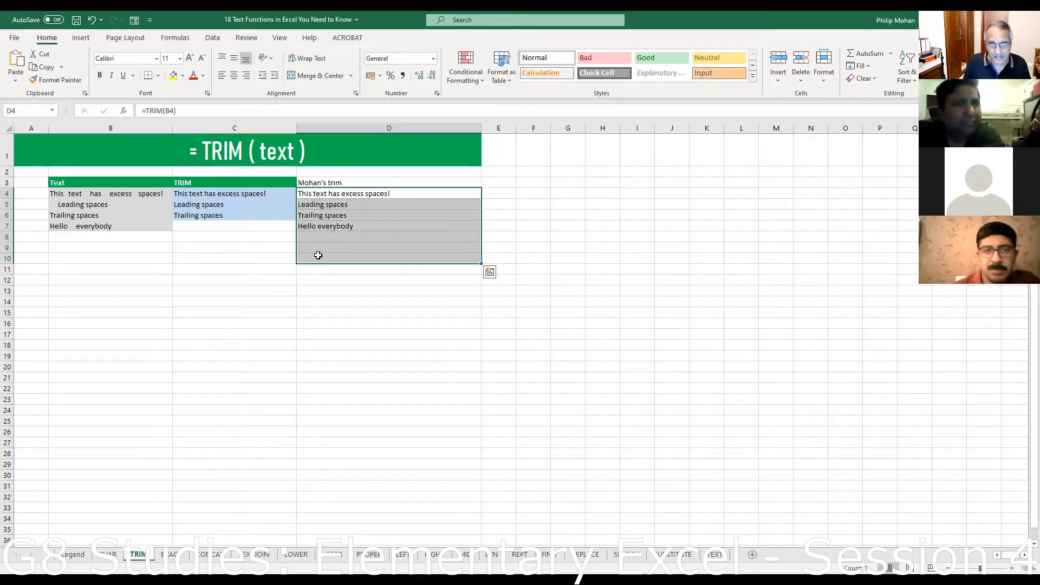
{"action": "right_click", "coordinate": [319, 255]}
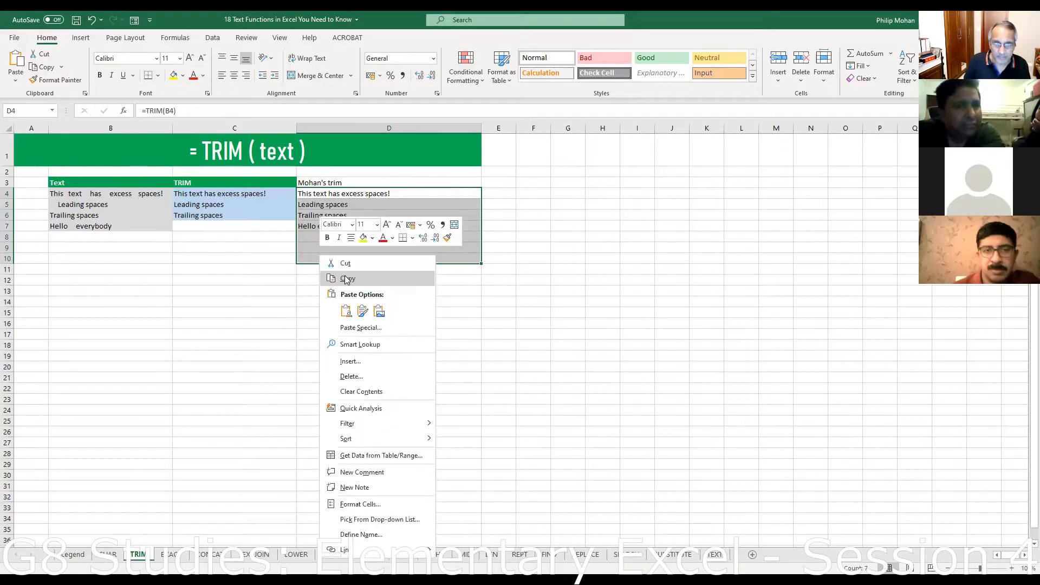
{"action": "left_click", "coordinate": [348, 279]}
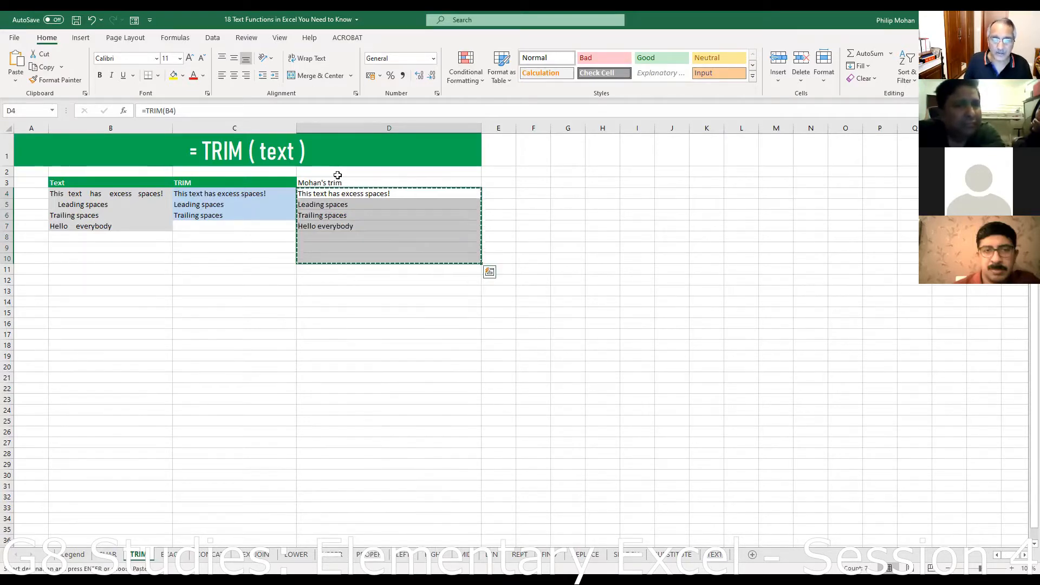
{"action": "left_click", "coordinate": [54, 193]}
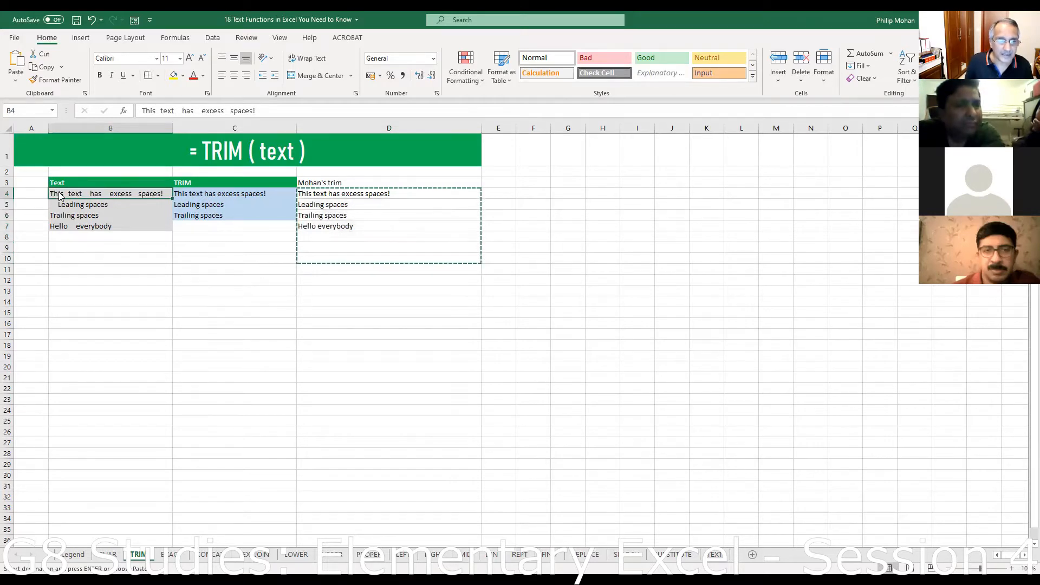
- Cancel Paste Special at B4, then copy only D4:D7 and reselect B4
{"action": "right_click", "coordinate": [59, 197]}
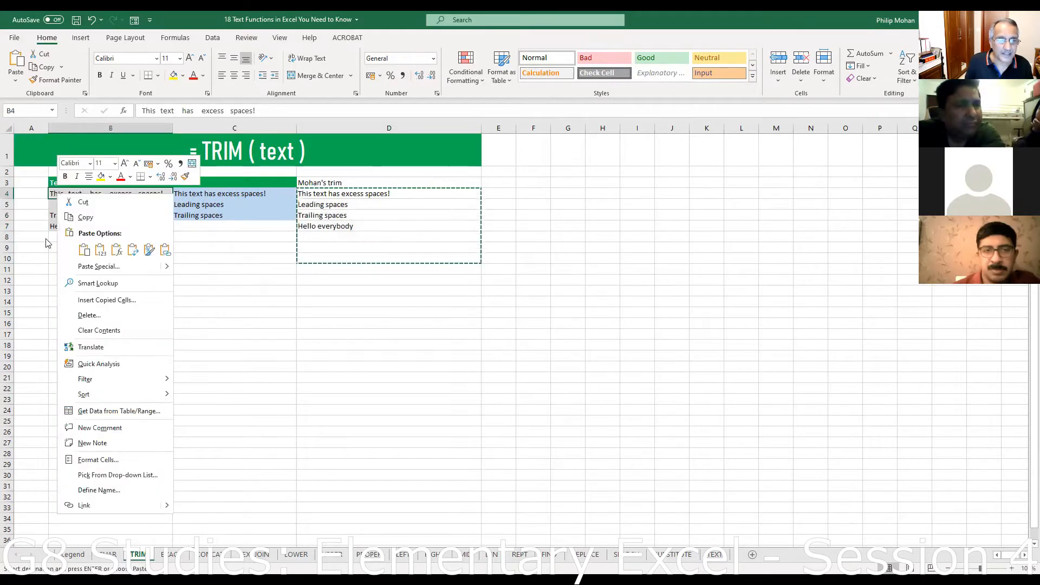
{"action": "left_click", "coordinate": [96, 268]}
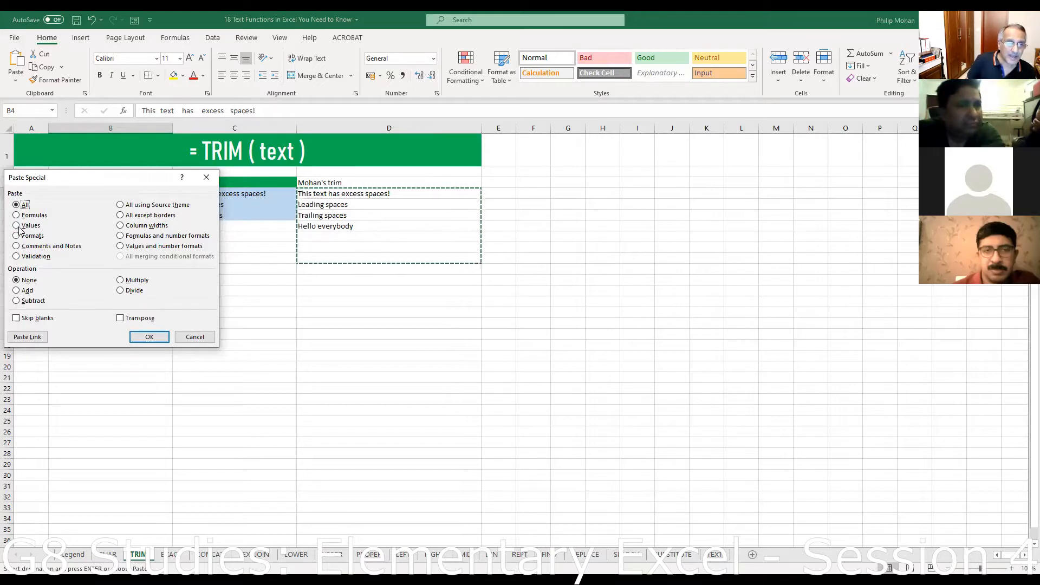
{"action": "left_click", "coordinate": [190, 338]}
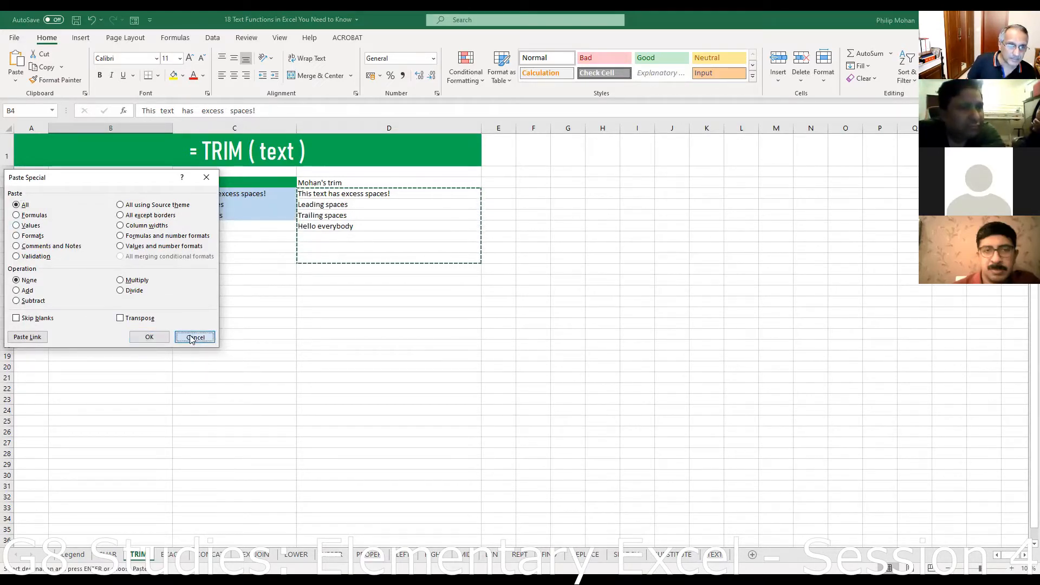
{"action": "left_click", "coordinate": [303, 194]}
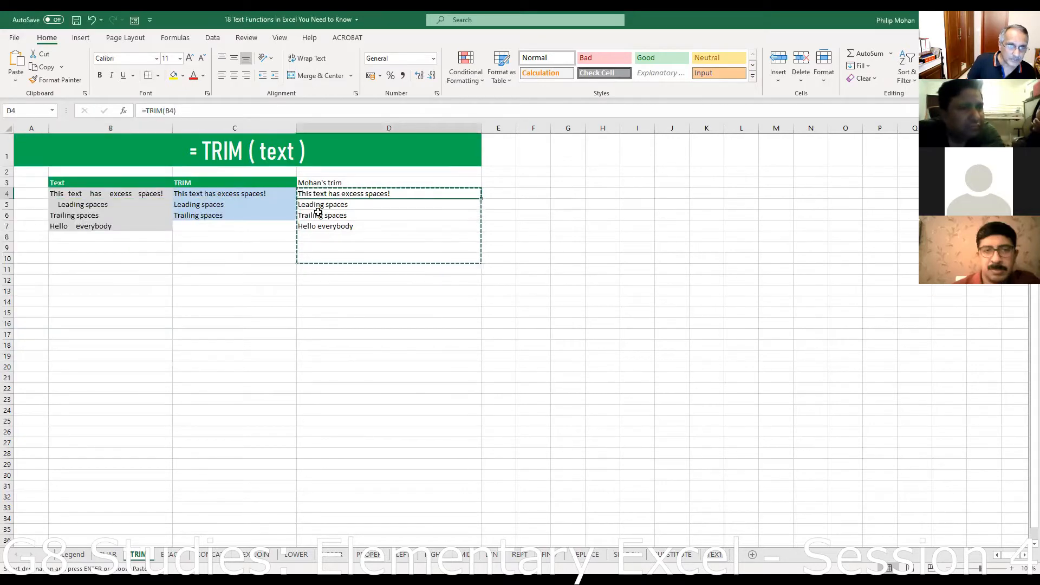
{"action": "left_click", "coordinate": [320, 205]}
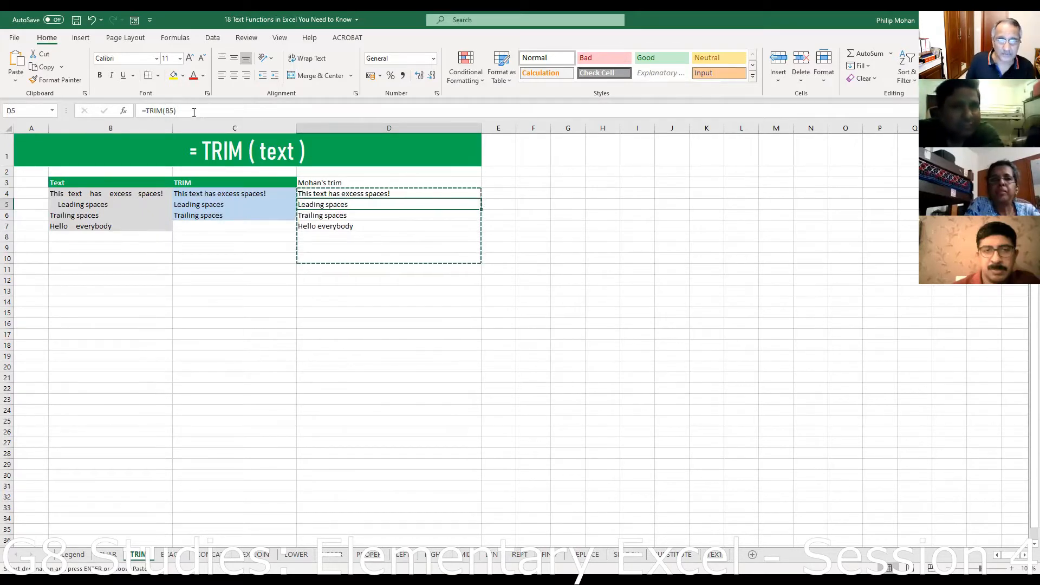
{"action": "left_click_drag", "start_coordinate": [311, 190], "coordinate": [315, 230]}
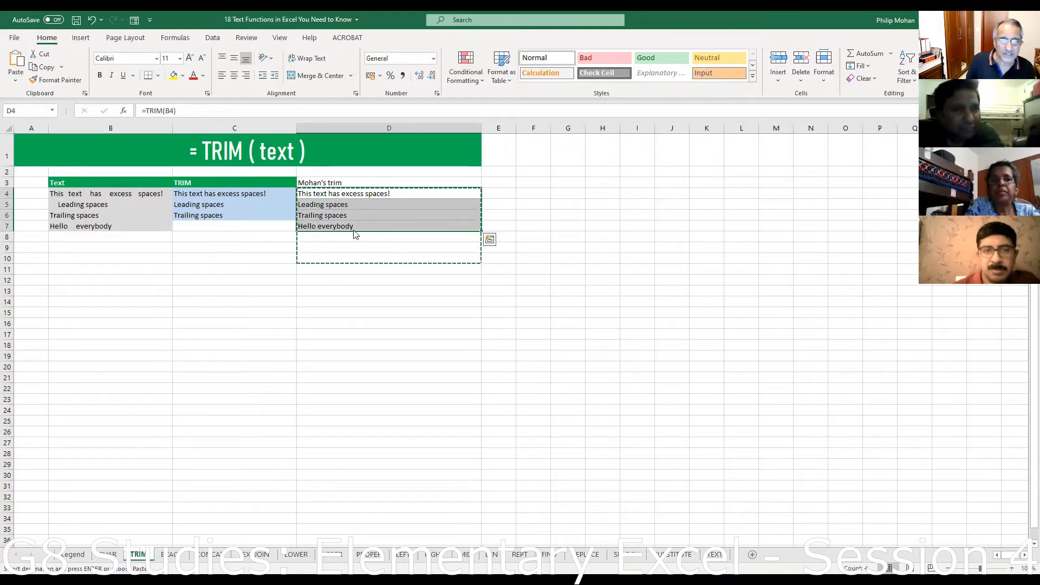
{"action": "left_click", "coordinate": [68, 194]}
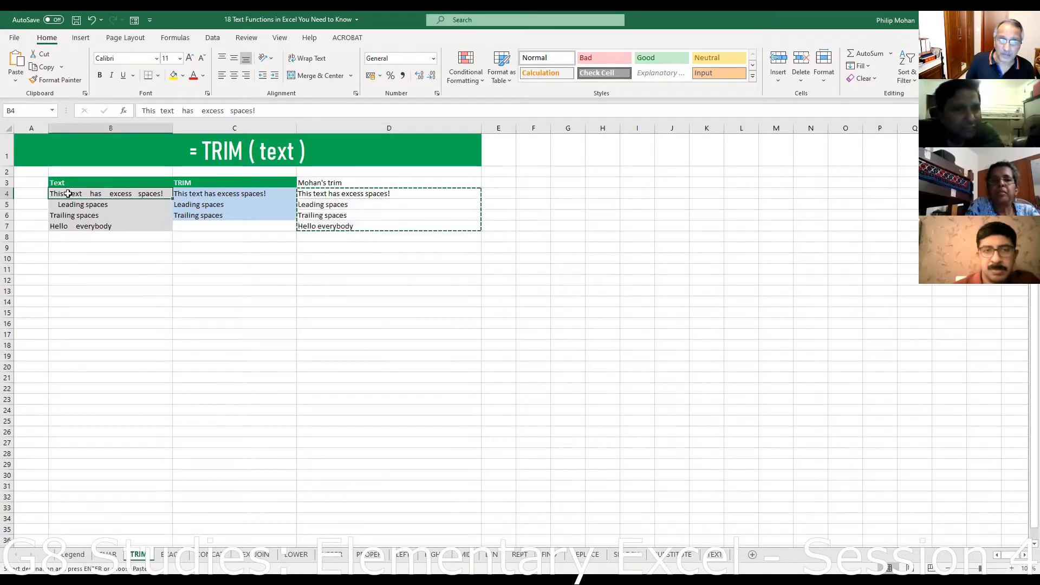
{"action": "right_click", "coordinate": [69, 195]}
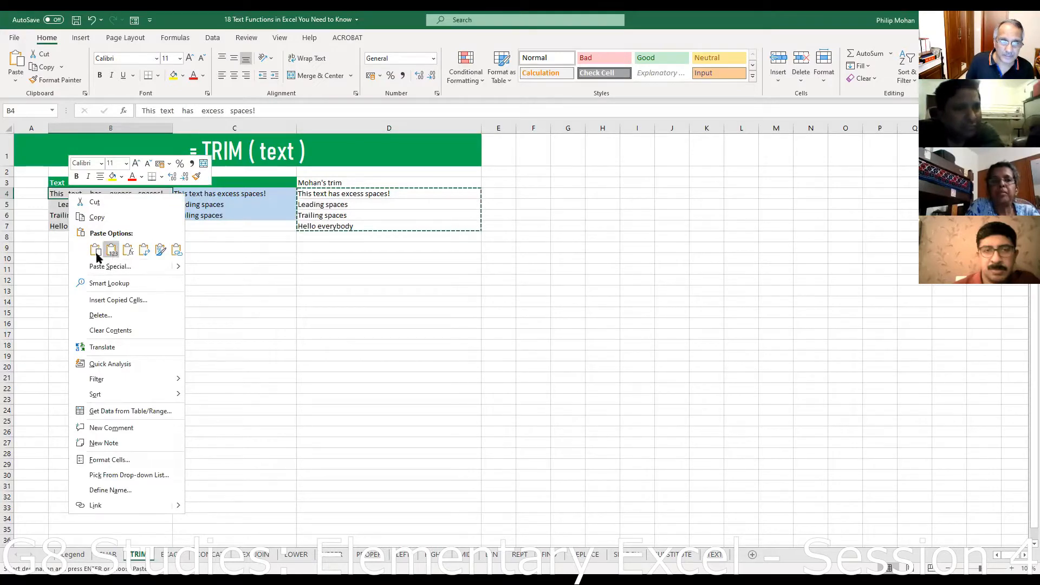
{"action": "left_click", "coordinate": [96, 251]}
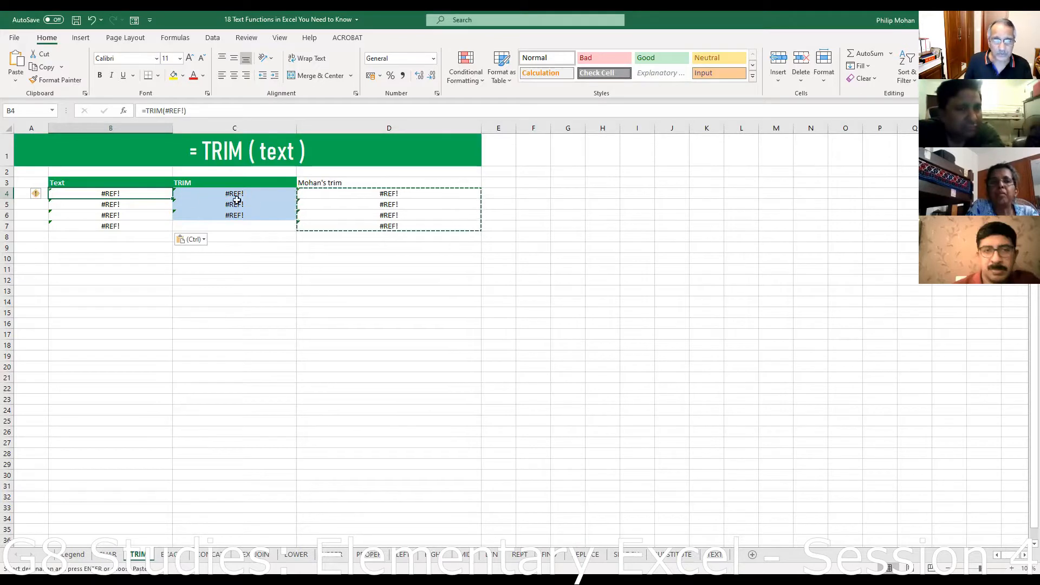
{"action": "left_click", "coordinate": [367, 192]}
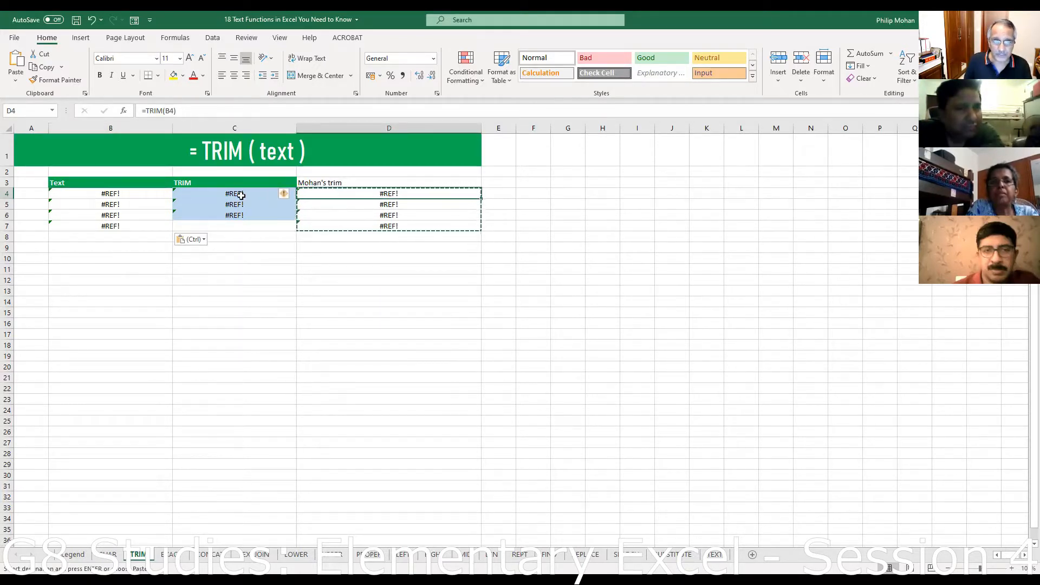
{"action": "left_click", "coordinate": [84, 193]}
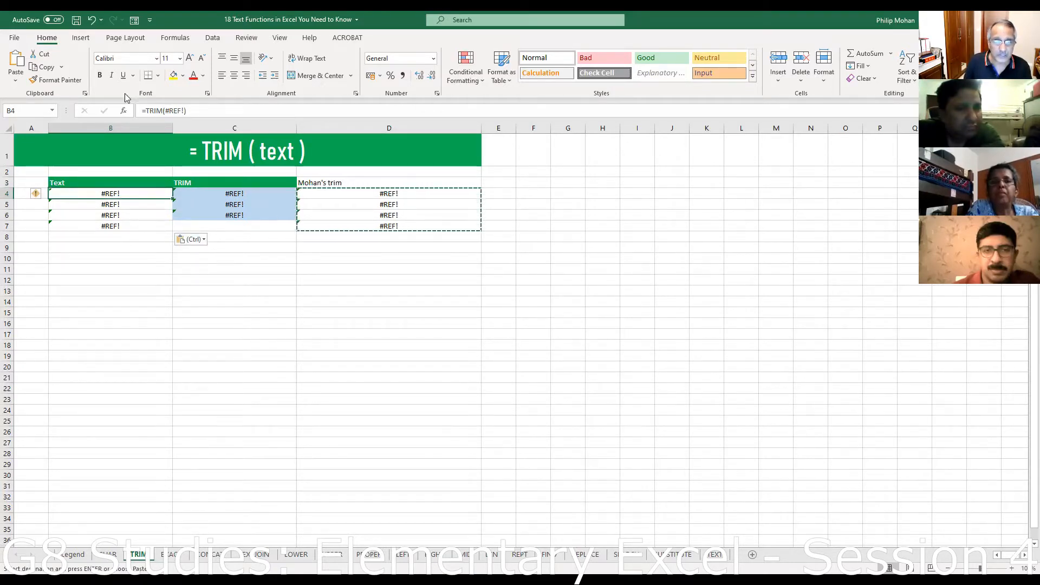
{"action": "left_click", "coordinate": [92, 21]}
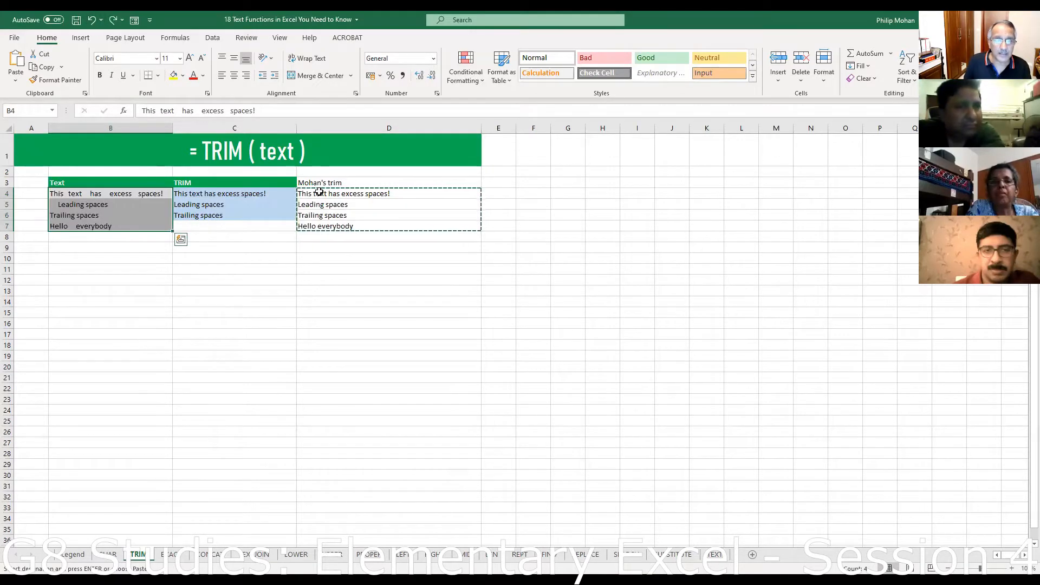
- Paste the copied TRIM results into B4 as values only via Paste Special
{"action": "left_click_drag", "start_coordinate": [320, 192], "coordinate": [337, 233]}
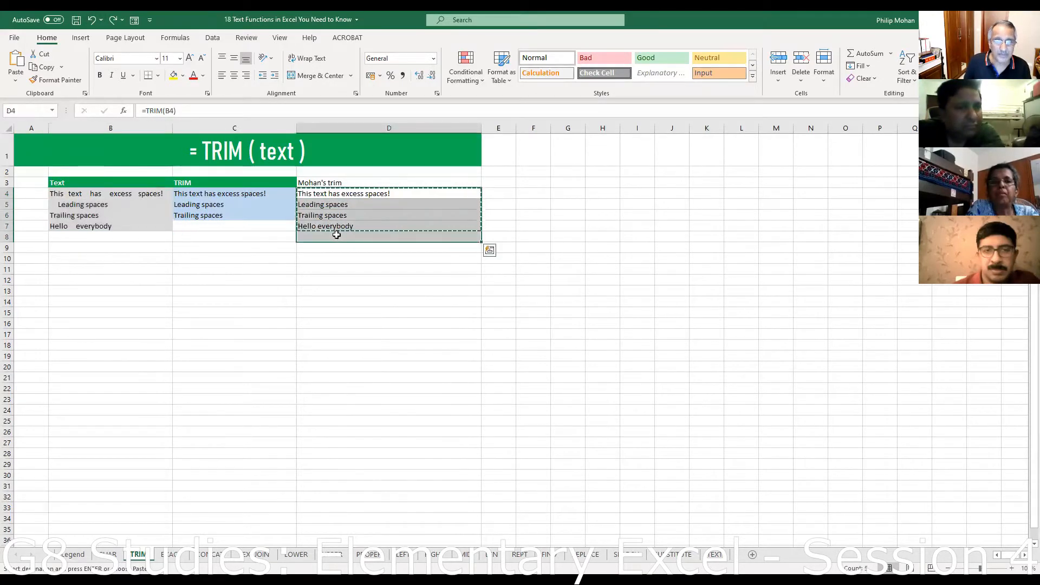
{"action": "right_click", "coordinate": [338, 237]}
{"action": "left_click", "coordinate": [70, 194]}
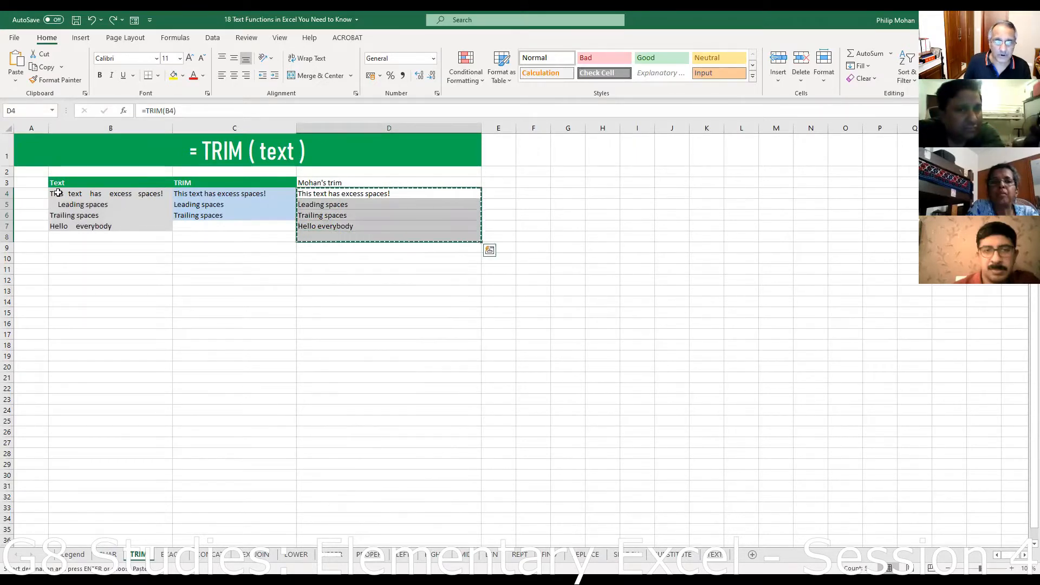
{"action": "left_click", "coordinate": [65, 194]}
{"action": "right_click", "coordinate": [61, 195]}
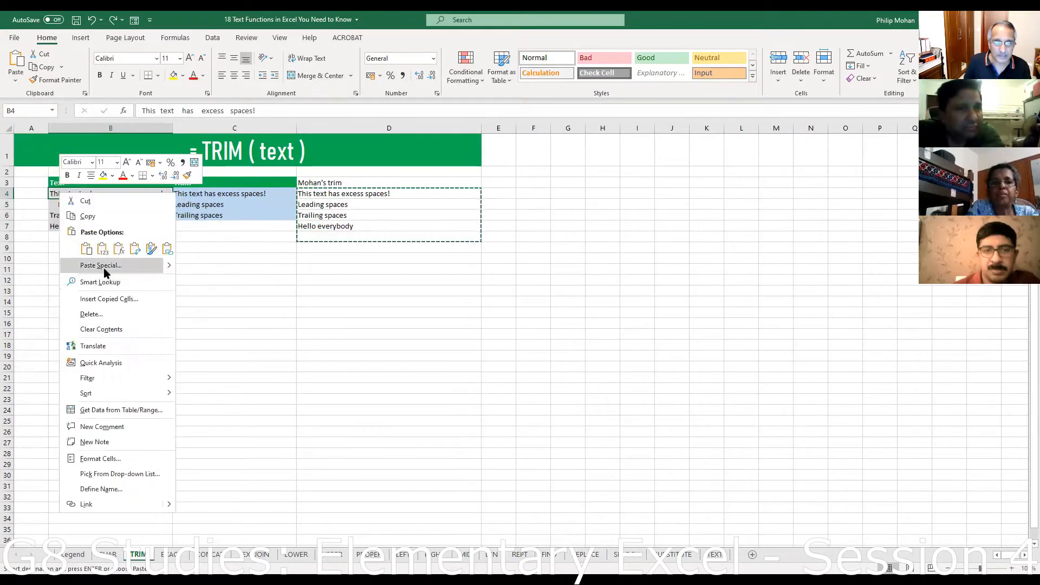
{"action": "key", "text": "Return"}
{"action": "left_click", "coordinate": [31, 227]}
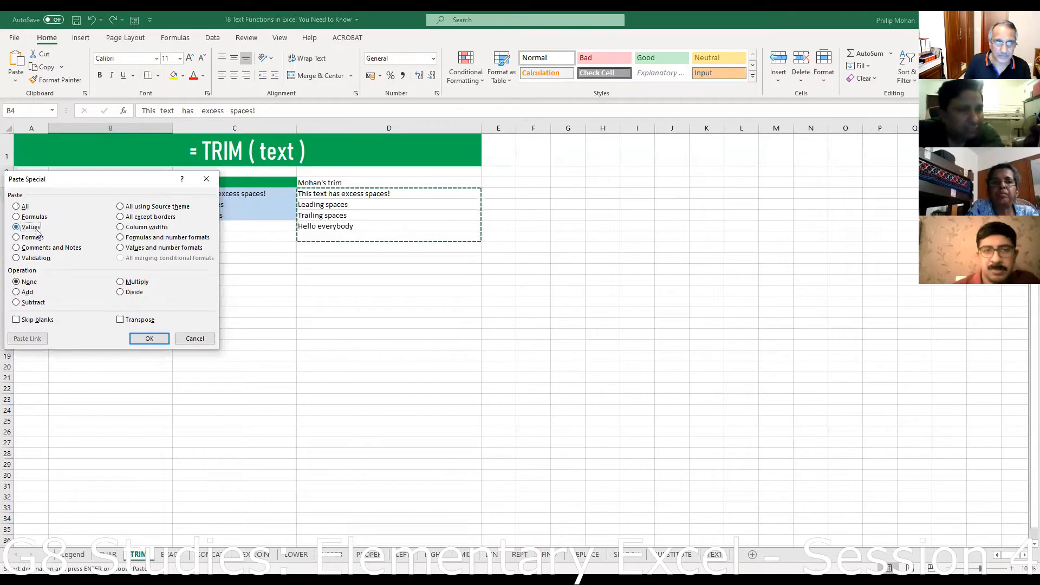
{"action": "left_click", "coordinate": [155, 341]}
- Check the trimmed value in B5 and delete helper column D
{"action": "left_click", "coordinate": [75, 206]}
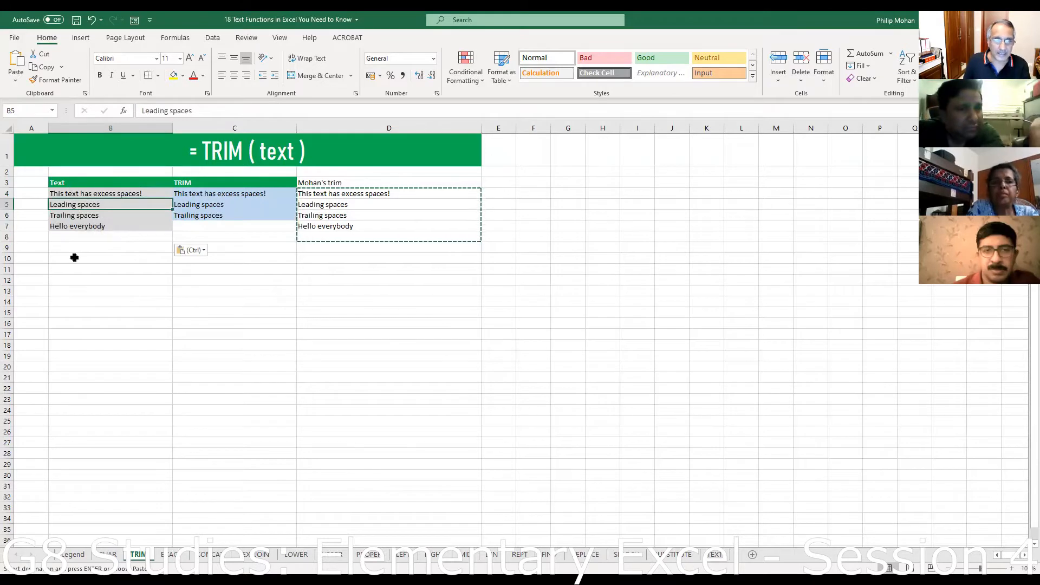
{"action": "left_click", "coordinate": [340, 122]}
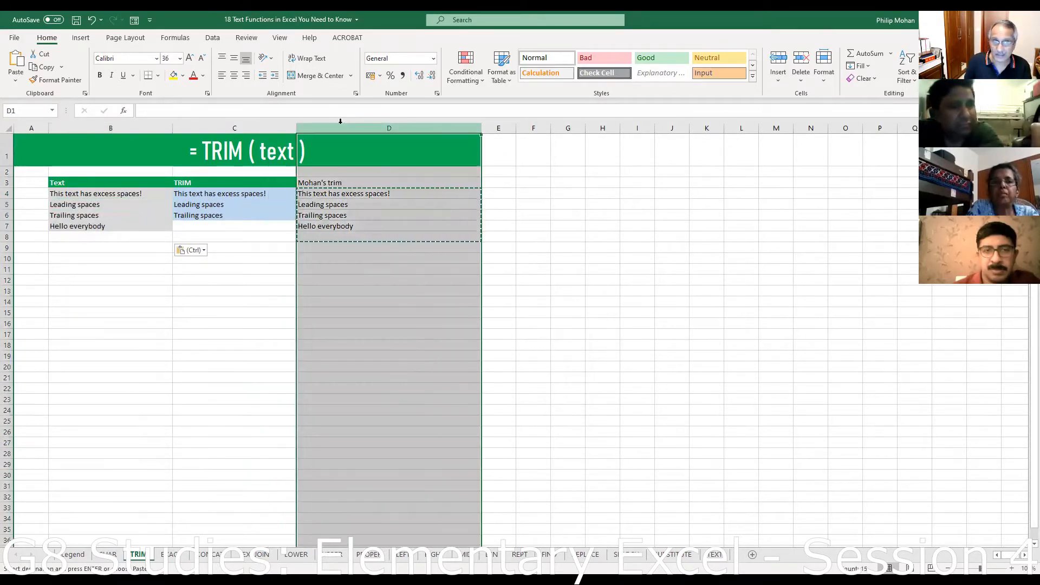
{"action": "key", "text": "ctrl+minus"}
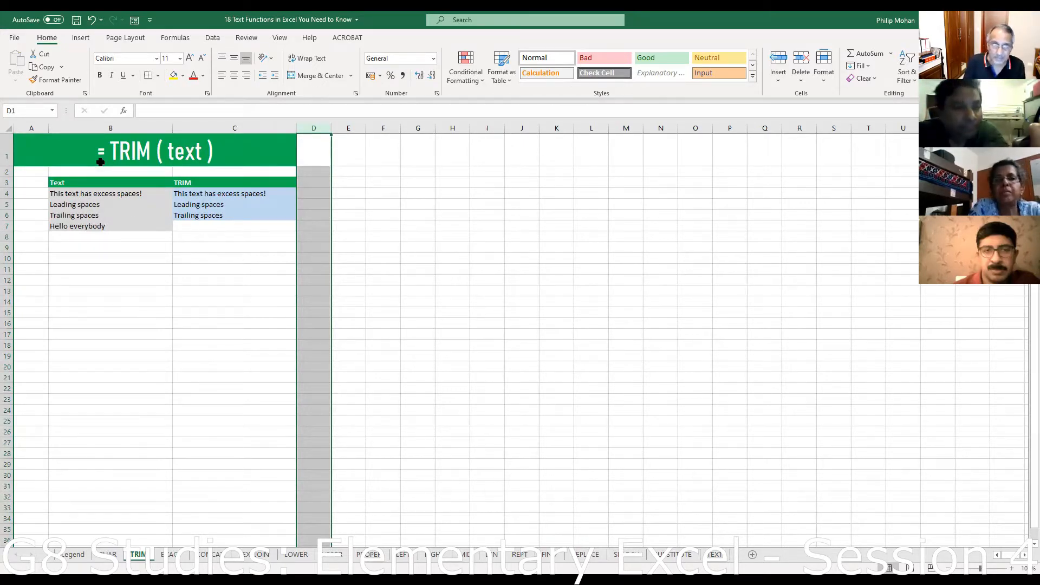
- Check the trimmed values in B4 and B7, then undo the column D deletion
{"action": "left_click", "coordinate": [98, 195]}
{"action": "left_click", "coordinate": [91, 224]}
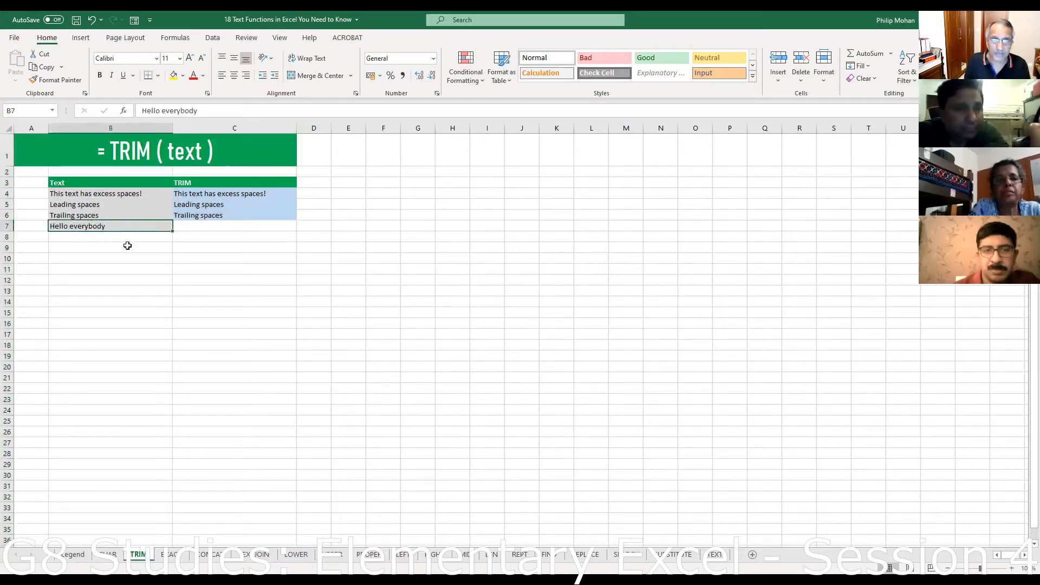
{"action": "right_click", "coordinate": [76, 196]}
{"action": "left_click", "coordinate": [386, 323]}
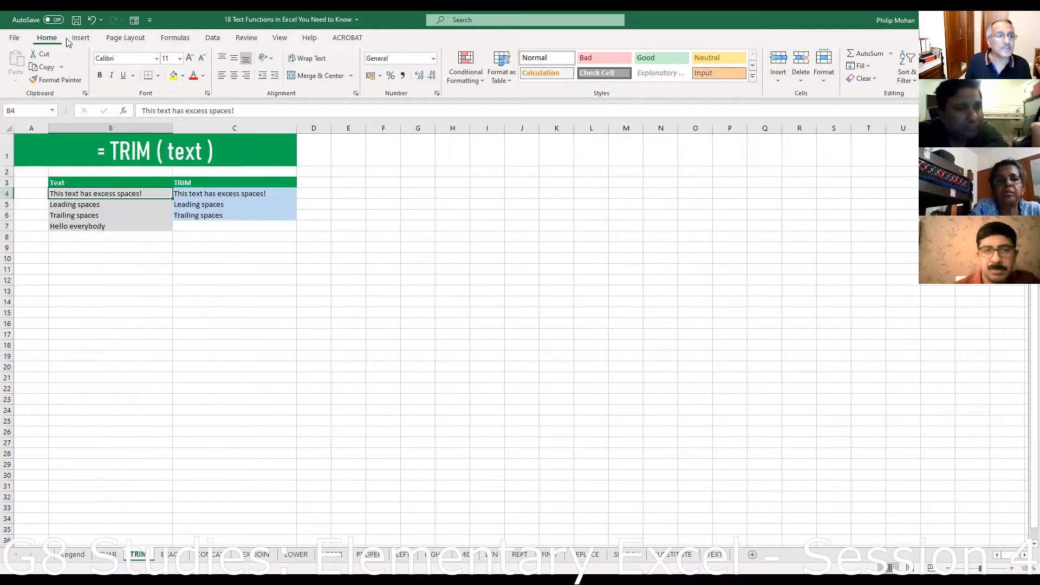
{"action": "left_click", "coordinate": [92, 20]}
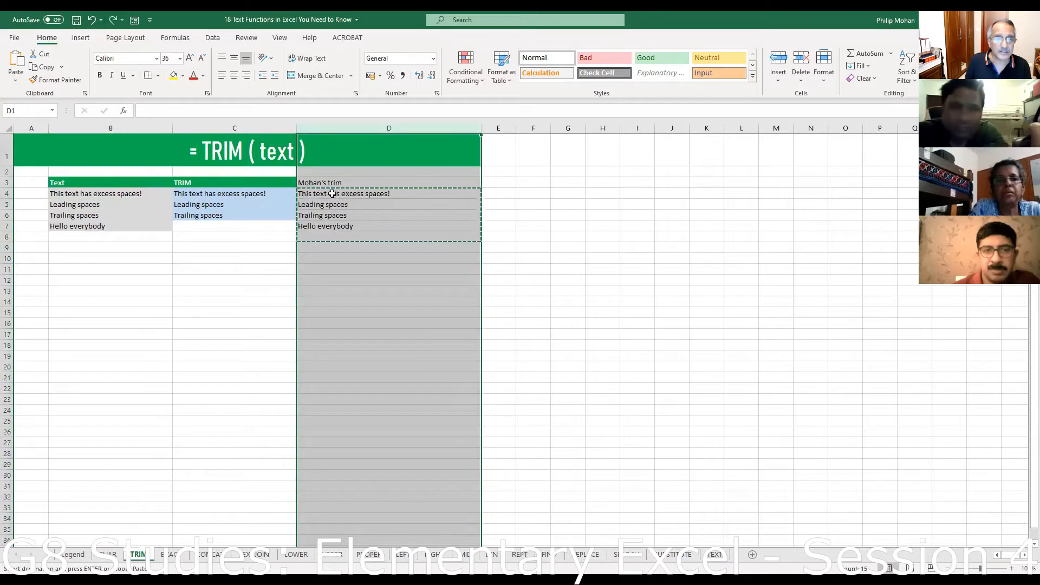
- Copy the TRIM results in D4:D8 and bring up paste options at D14
{"action": "left_click_drag", "start_coordinate": [332, 195], "coordinate": [341, 228]}
{"action": "key", "text": "ctrl+v"}
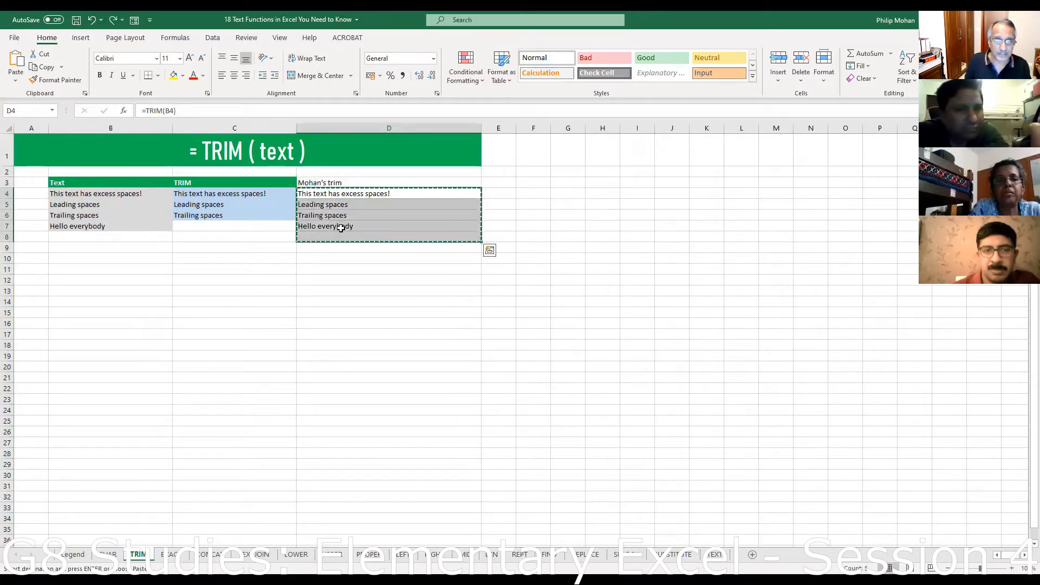
{"action": "right_click", "coordinate": [341, 228]}
{"action": "left_click", "coordinate": [371, 253]}
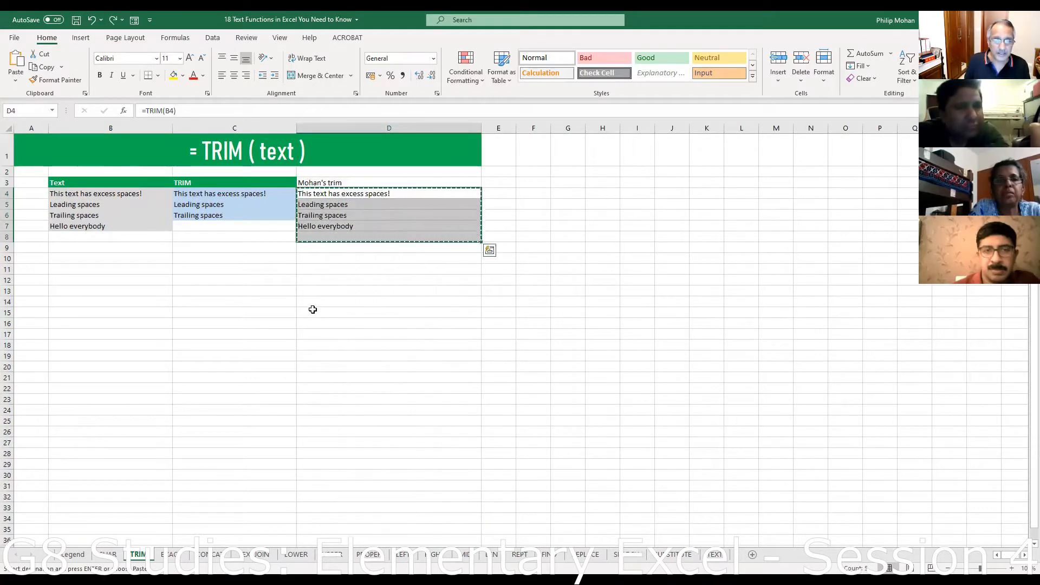
{"action": "left_click", "coordinate": [314, 302]}
{"action": "right_click", "coordinate": [316, 269]}
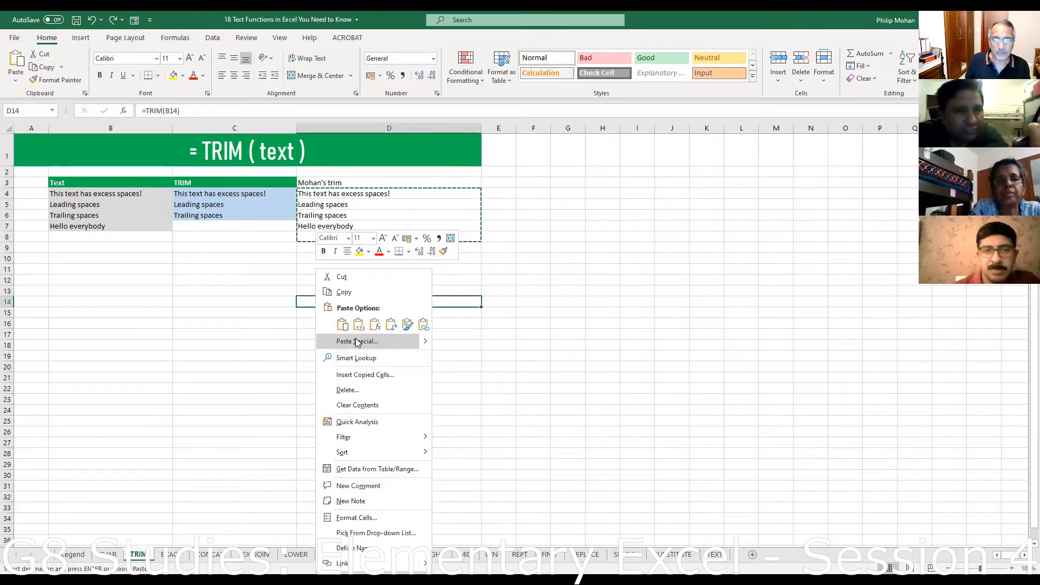
{"action": "left_click", "coordinate": [406, 344]}
{"action": "left_click", "coordinate": [490, 414]}
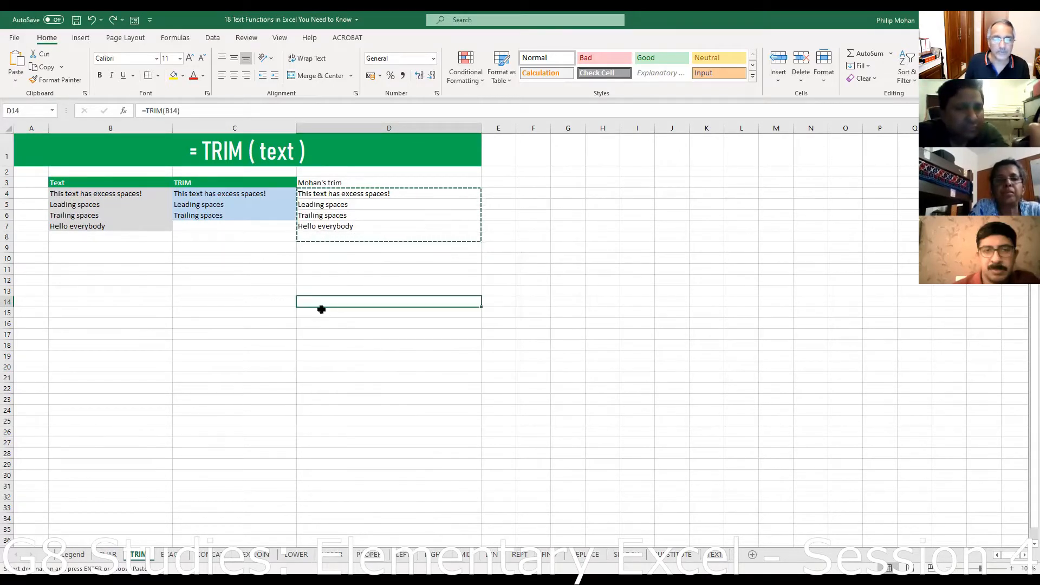
{"action": "right_click", "coordinate": [316, 308]}
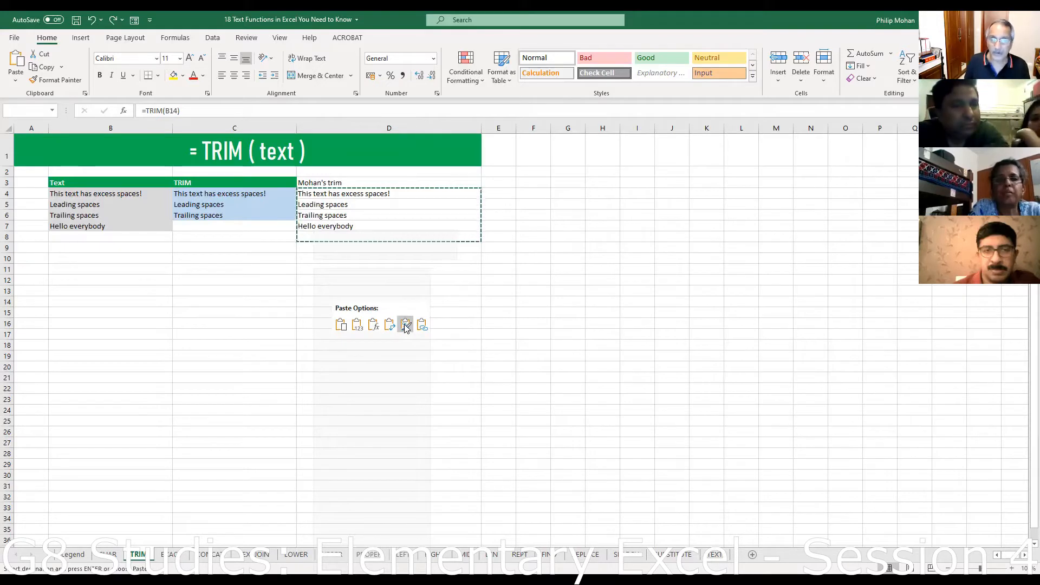
{"action": "left_click", "coordinate": [357, 329]}
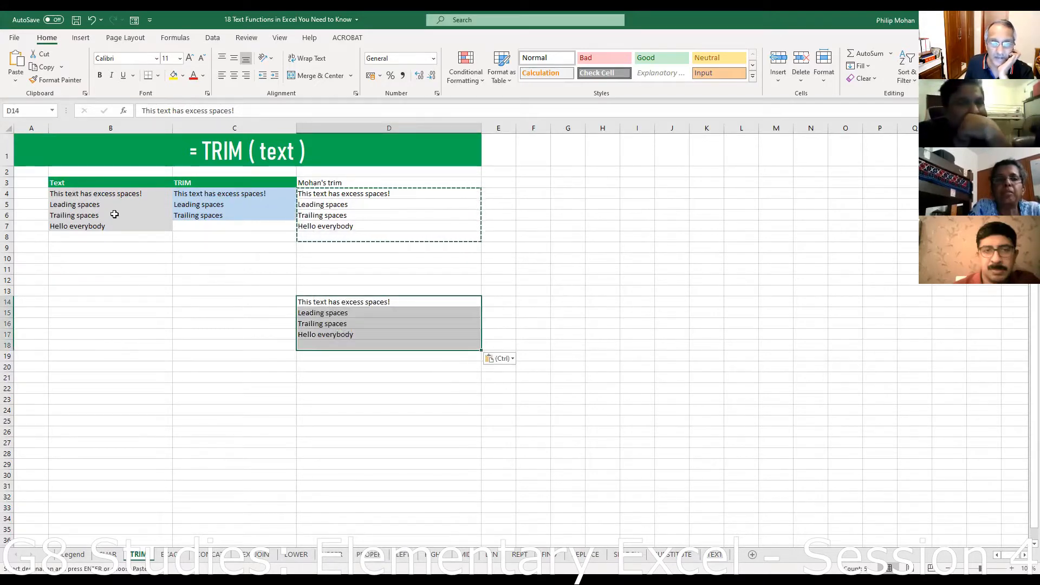
{"action": "right_click", "coordinate": [189, 309]}
{"action": "left_click", "coordinate": [234, 341]}
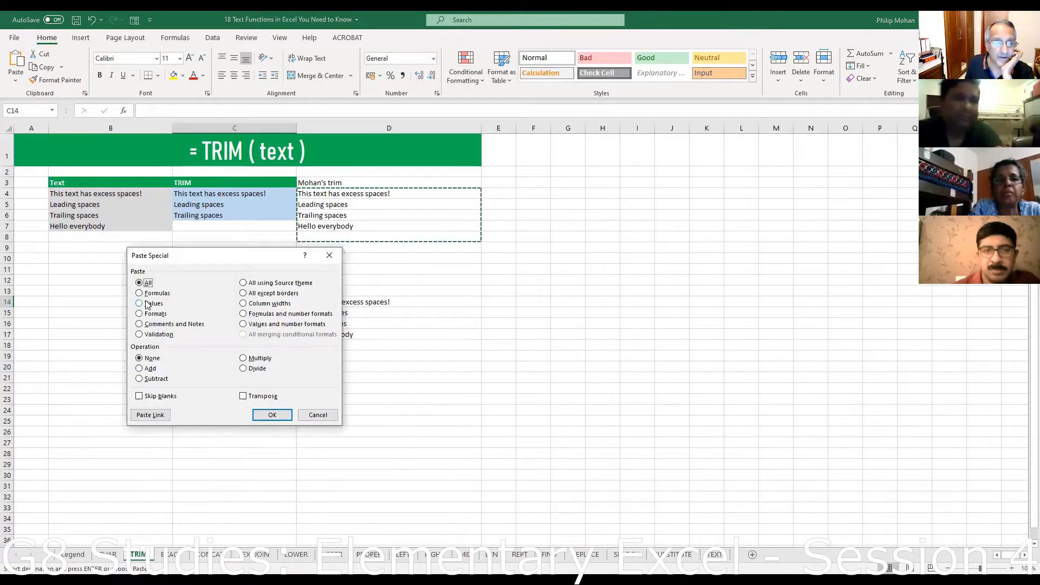
{"action": "left_click", "coordinate": [139, 303]}
{"action": "left_click", "coordinate": [273, 415]}
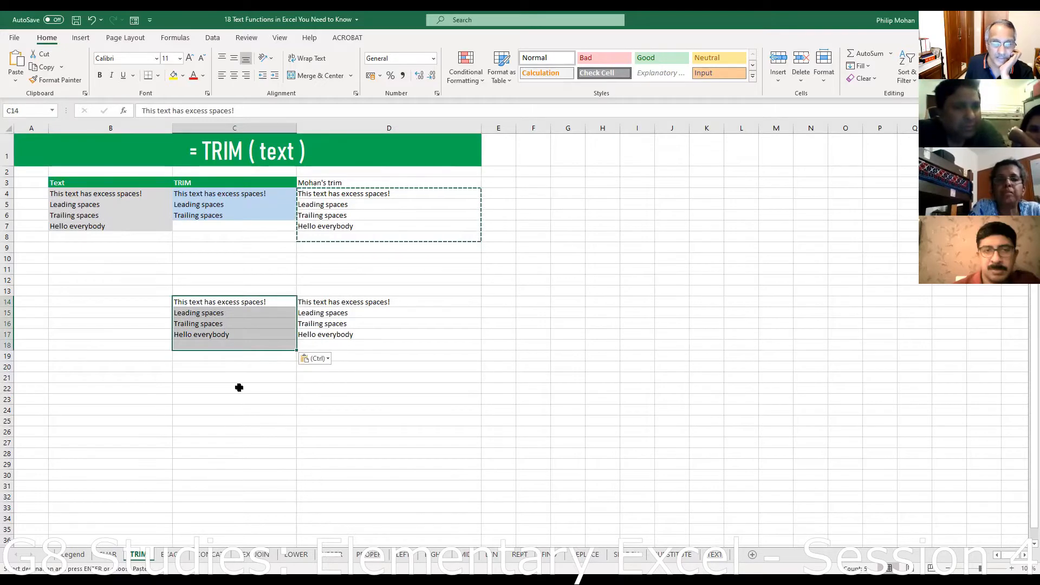
{"action": "left_click", "coordinate": [317, 193]}
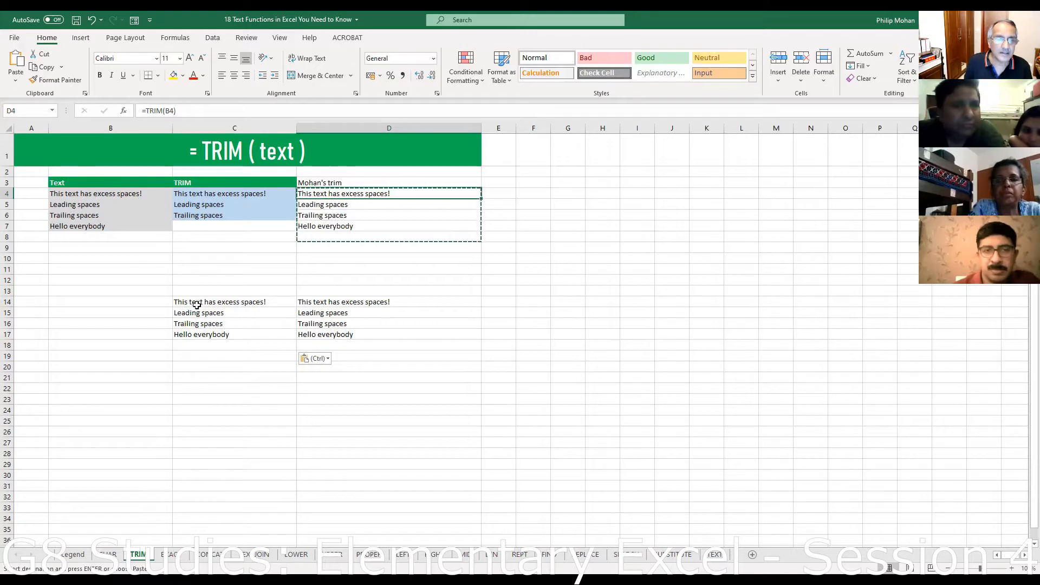
{"action": "left_click_drag", "start_coordinate": [193, 300], "coordinate": [400, 339]}
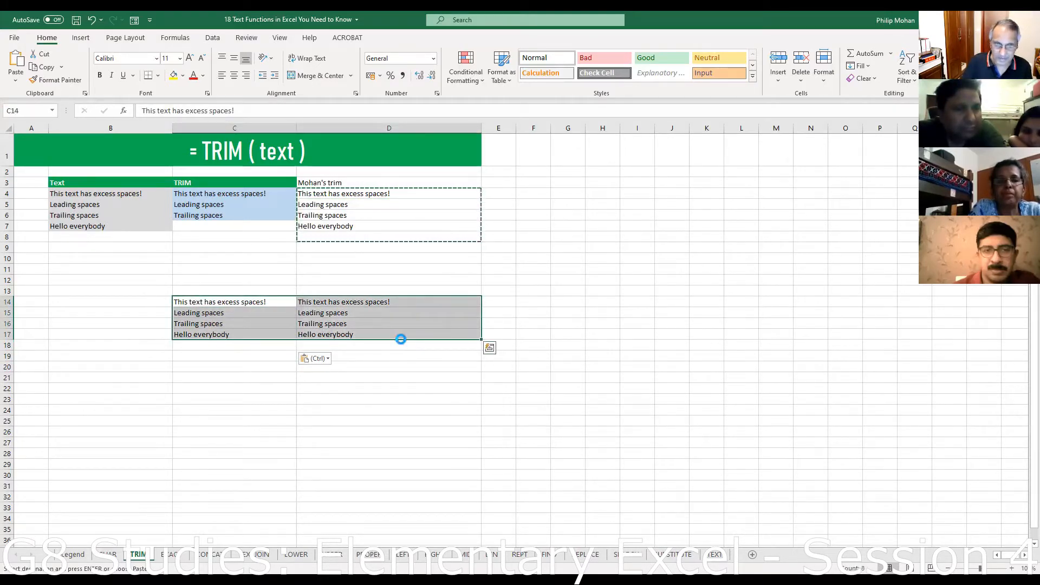
{"action": "key", "text": "Delete"}
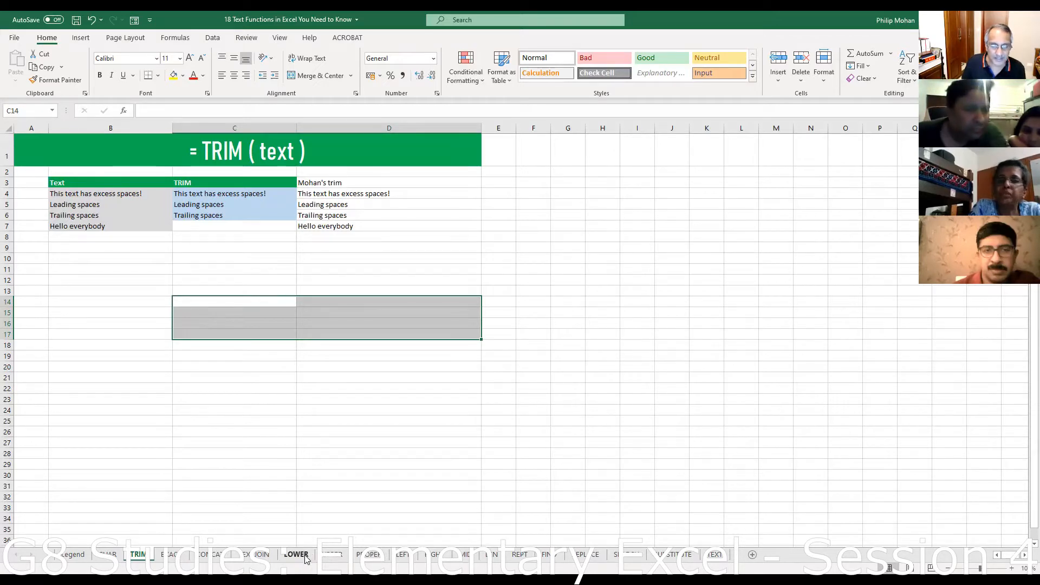
- On the PROPER sheet, enter =PROPER(B4) in E4 and fill it down column E
{"action": "left_click", "coordinate": [369, 555]}
{"action": "left_click", "coordinate": [189, 428]}
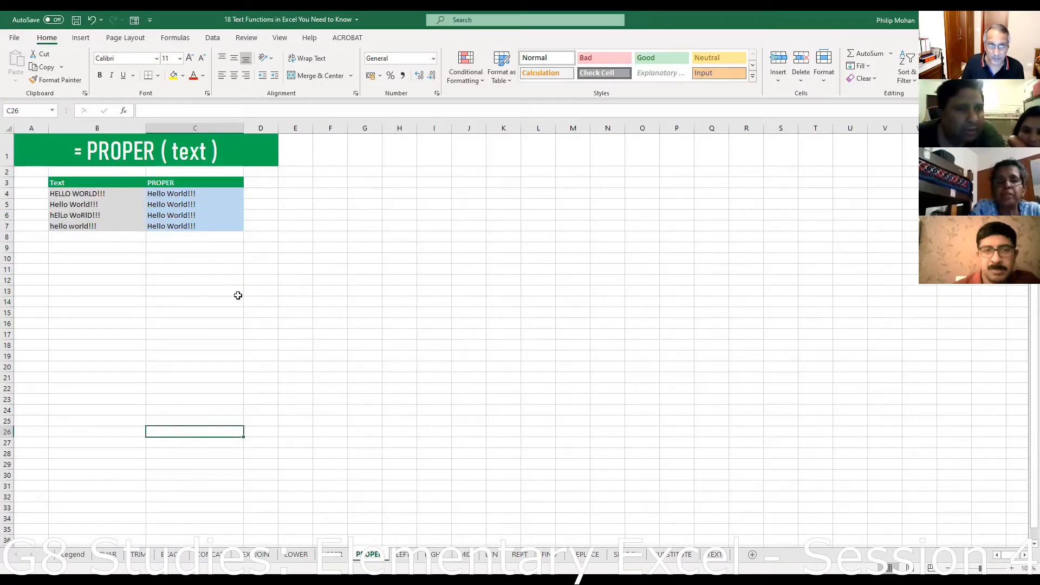
{"action": "left_click", "coordinate": [176, 196]}
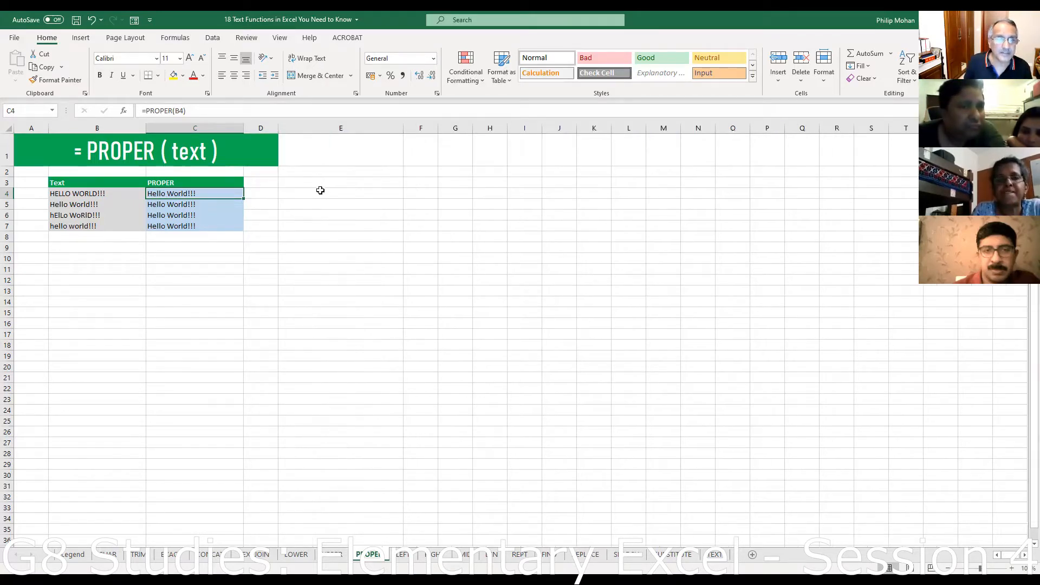
{"action": "left_click", "coordinate": [328, 196]}
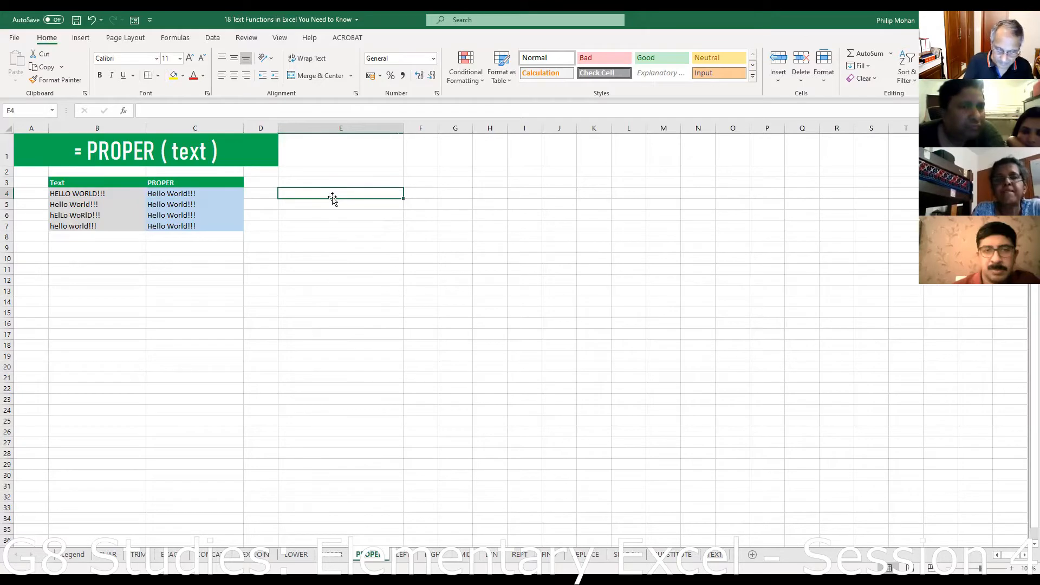
{"action": "type", "text": "="}
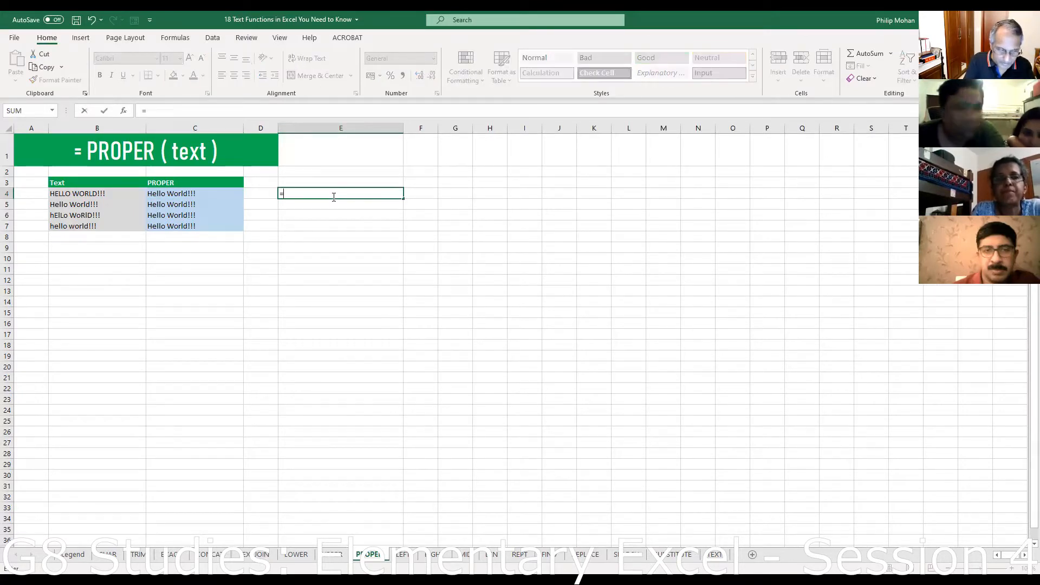
{"action": "type", "text": "proper("}
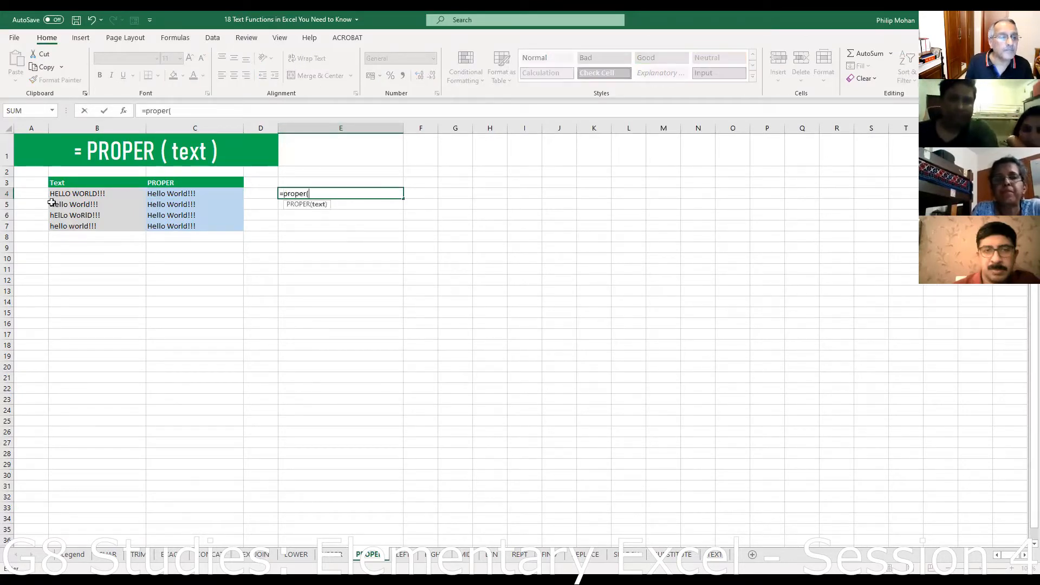
{"action": "left_click", "coordinate": [70, 193]}
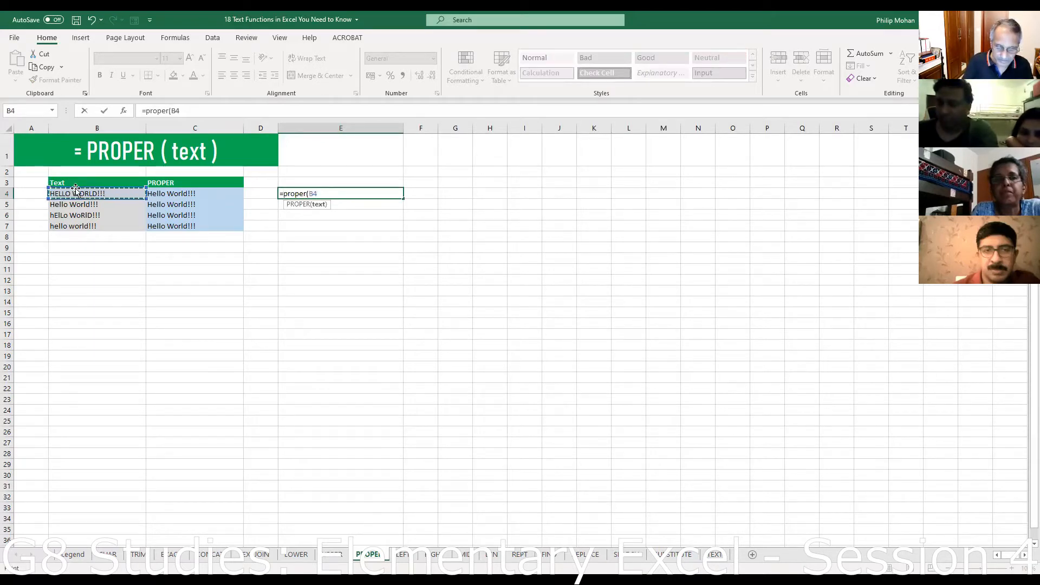
{"action": "key", "text": "Return"}
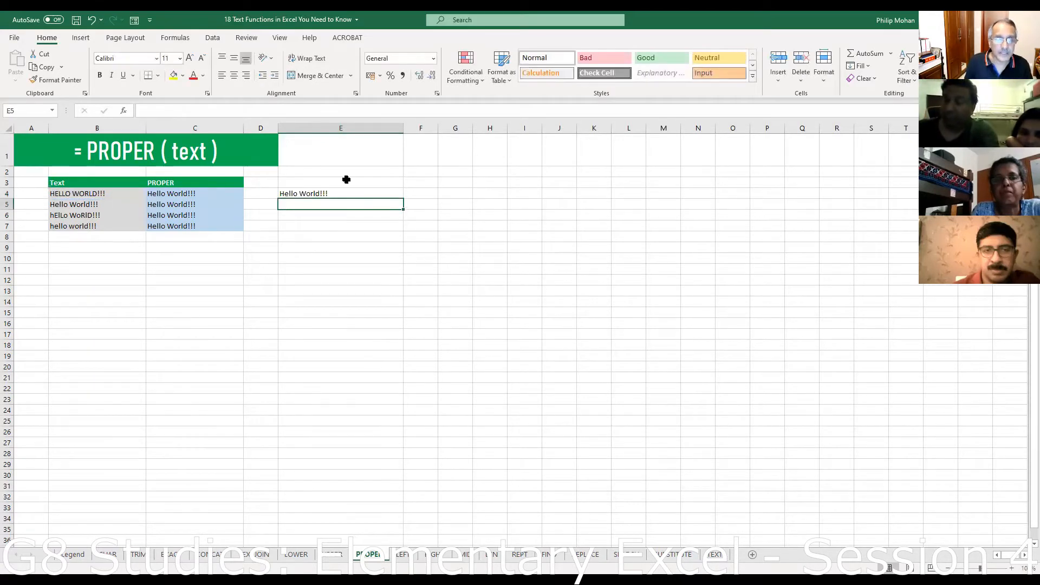
{"action": "left_click", "coordinate": [340, 194]}
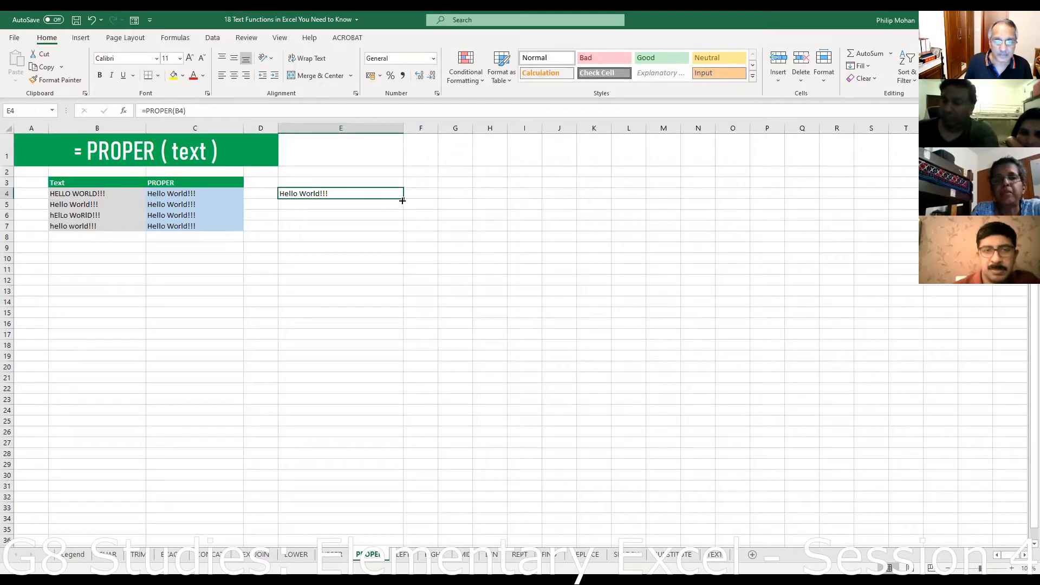
{"action": "left_click_drag", "start_coordinate": [402, 200], "coordinate": [409, 405]}
- Type 'This is a sample of proper function' into B8
{"action": "left_click", "coordinate": [70, 237]}
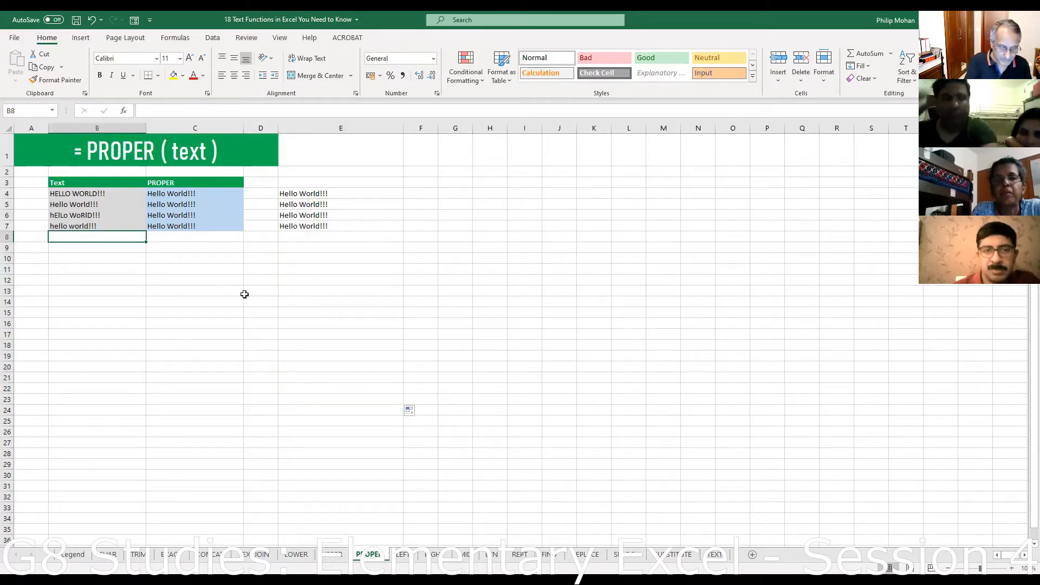
{"action": "type", "text": "This"}
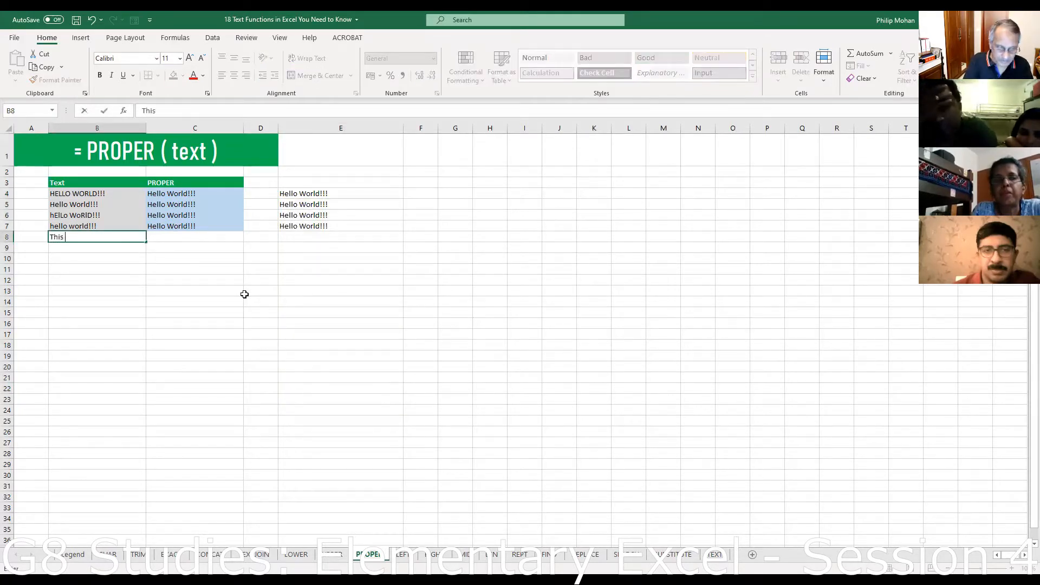
{"action": "type", "text": " is a sample of proper funct"}
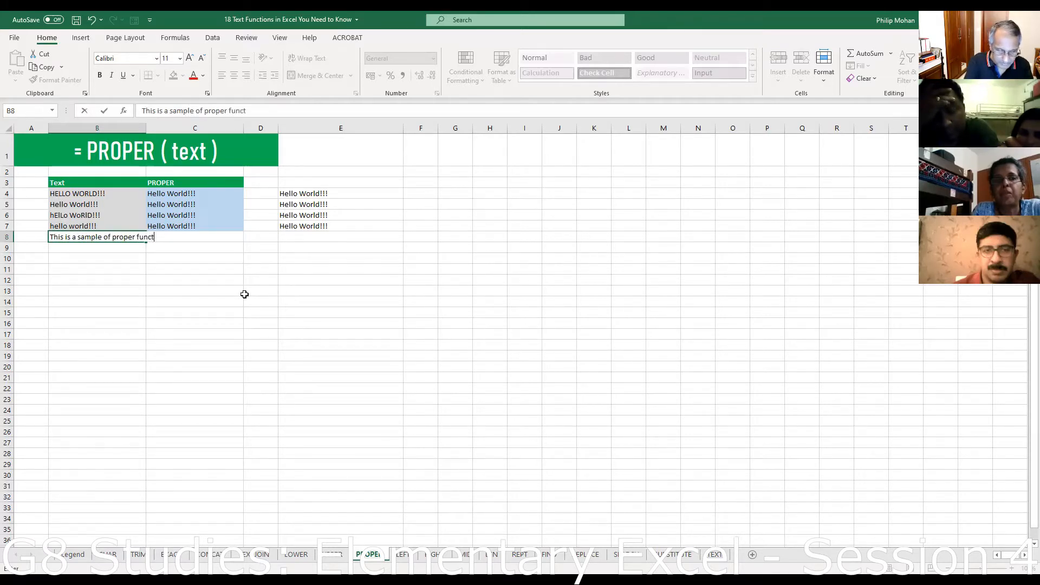
{"action": "type", "text": "n"}
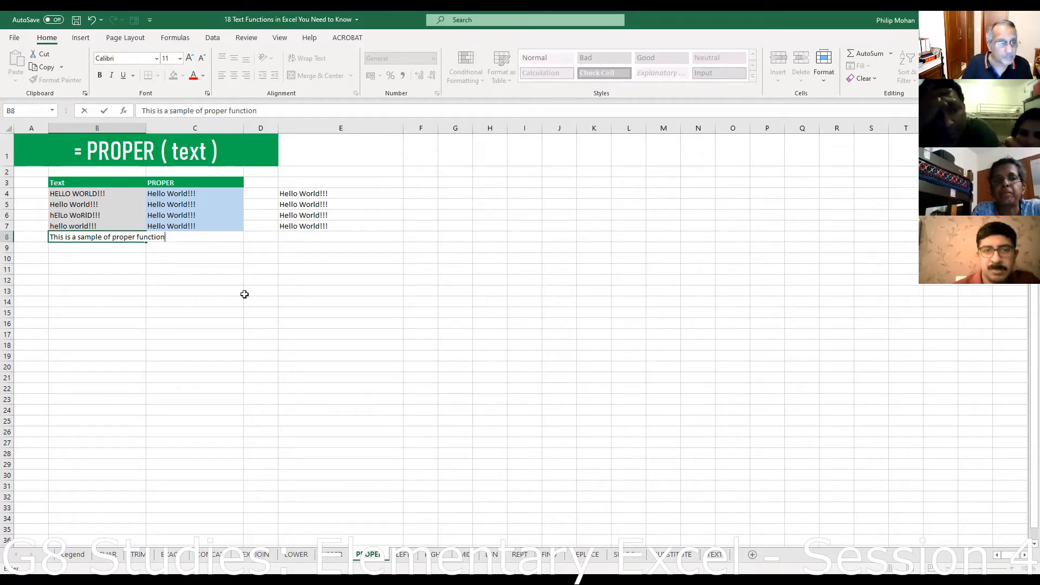
{"action": "key", "text": "Return"}
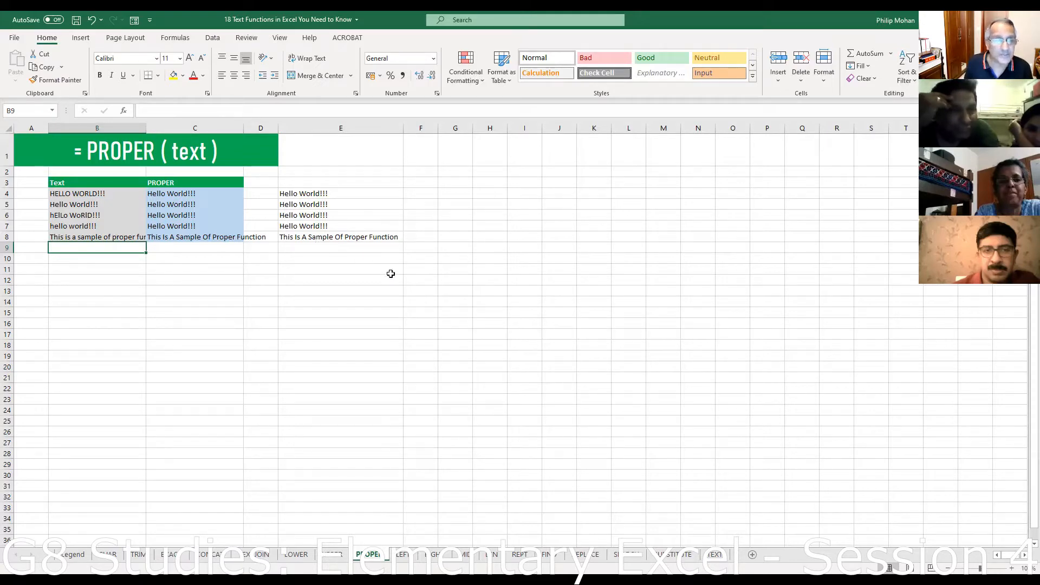
- Clear the proper-case results in E4:E9 and enter =UPPER(B4) in E4
{"action": "left_click_drag", "start_coordinate": [308, 195], "coordinate": [320, 250]}
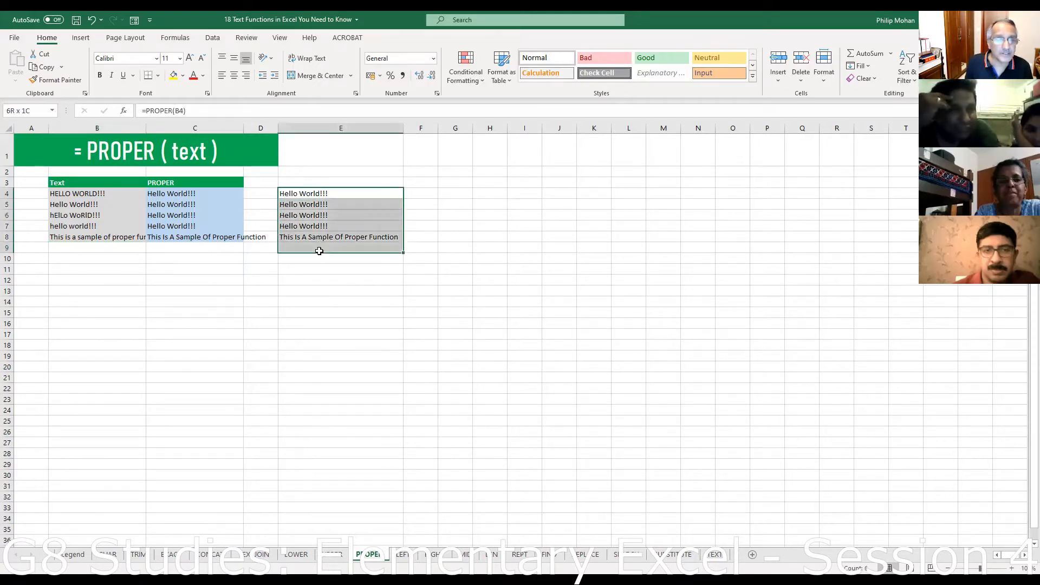
{"action": "key", "text": "Delete"}
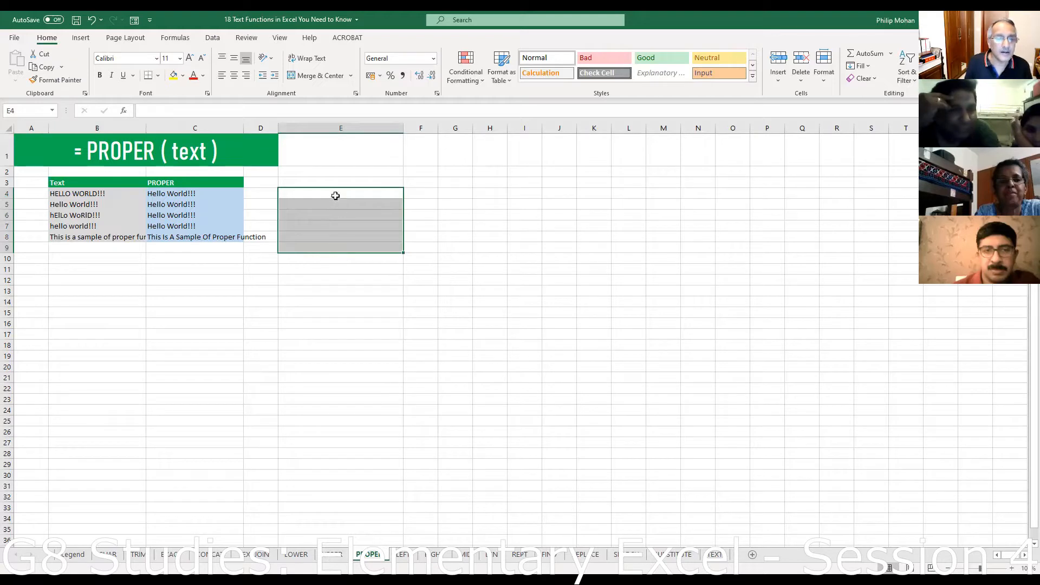
{"action": "left_click", "coordinate": [313, 197]}
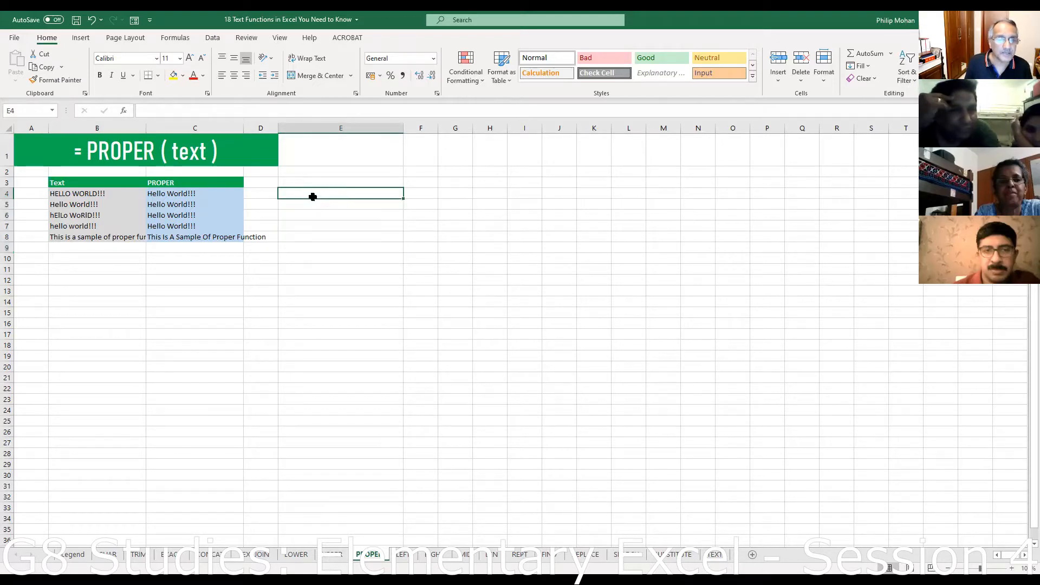
{"action": "type", "text": "="}
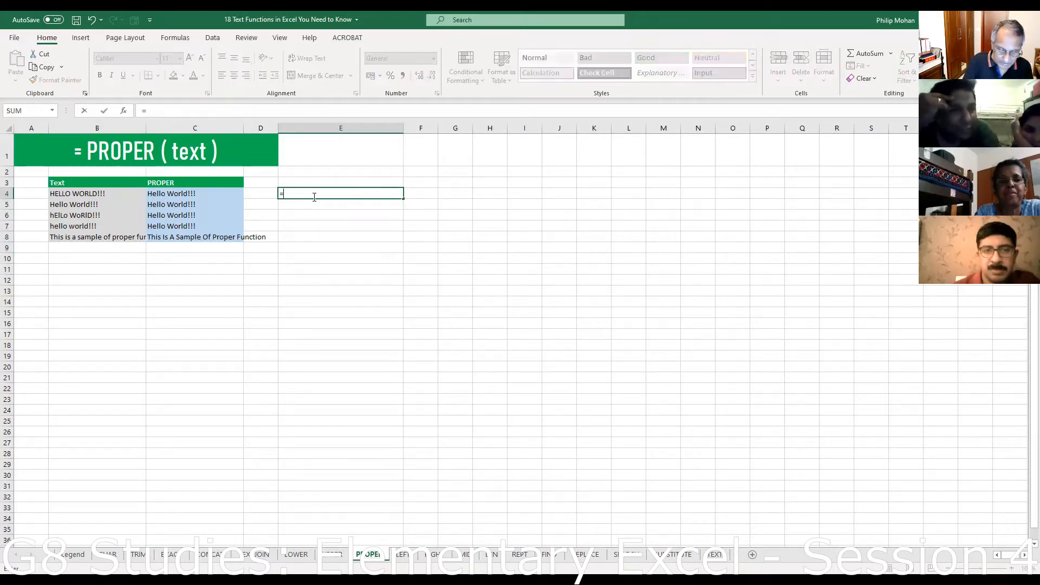
{"action": "type", "text": "upper"}
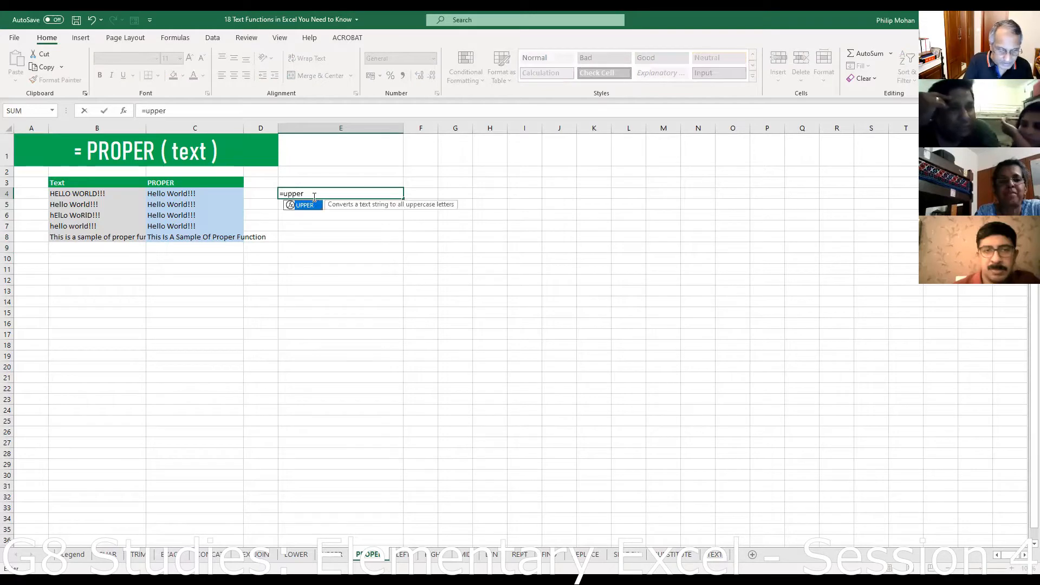
{"action": "type", "text": "("}
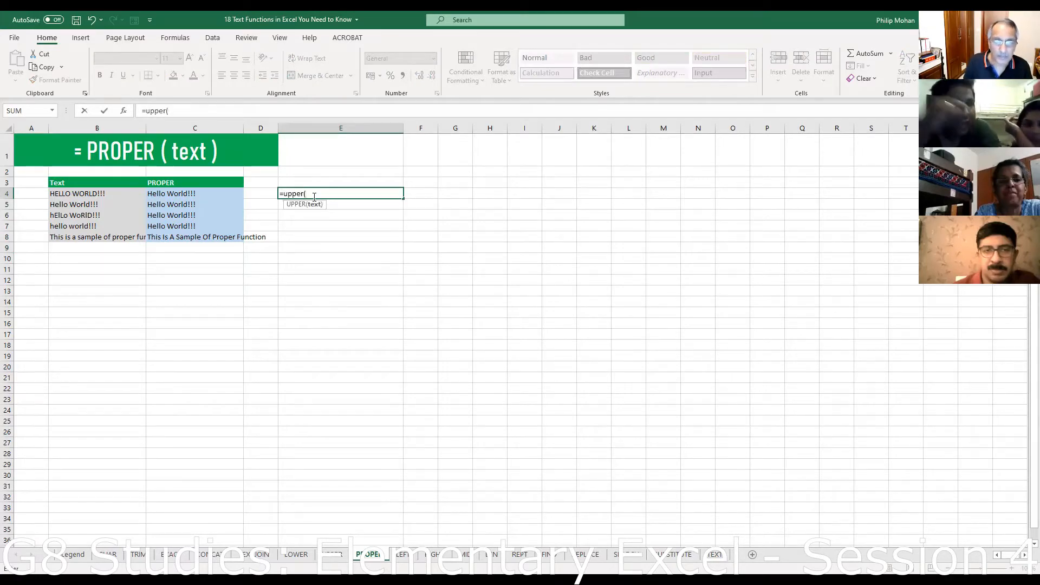
{"action": "left_click", "coordinate": [90, 193]}
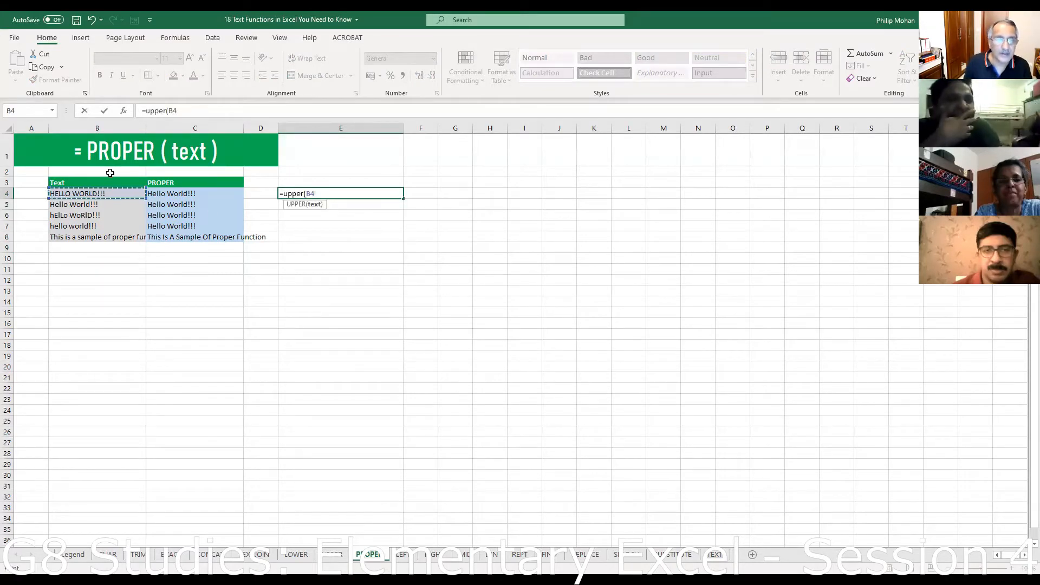
{"action": "type", "text": ")"}
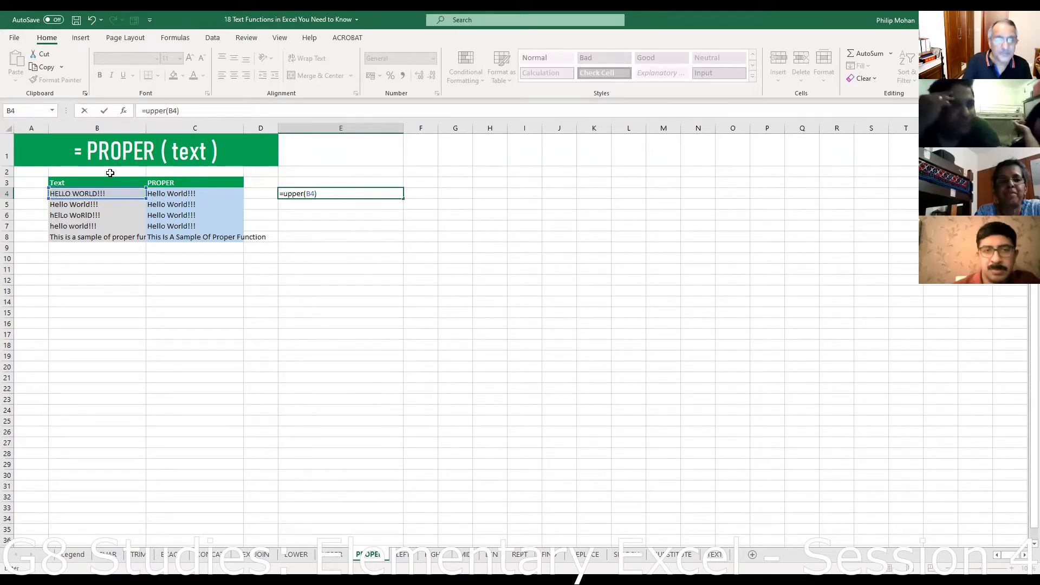
{"action": "key", "text": "Return"}
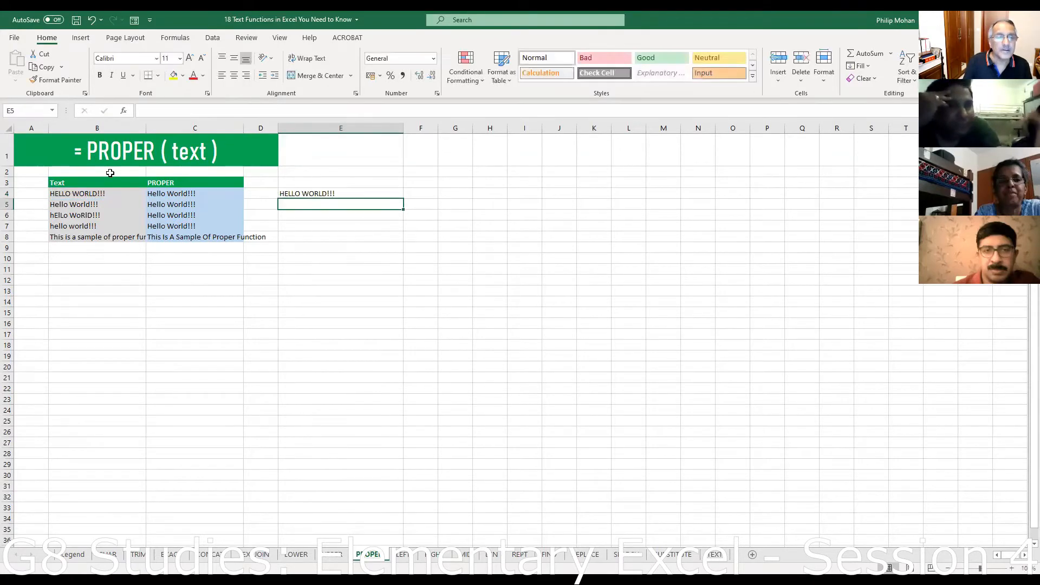
- Fill the UPPER formula down column E and check E8's uppercase result
{"action": "left_click", "coordinate": [327, 193]}
{"action": "left_click_drag", "start_coordinate": [404, 198], "coordinate": [401, 287]}
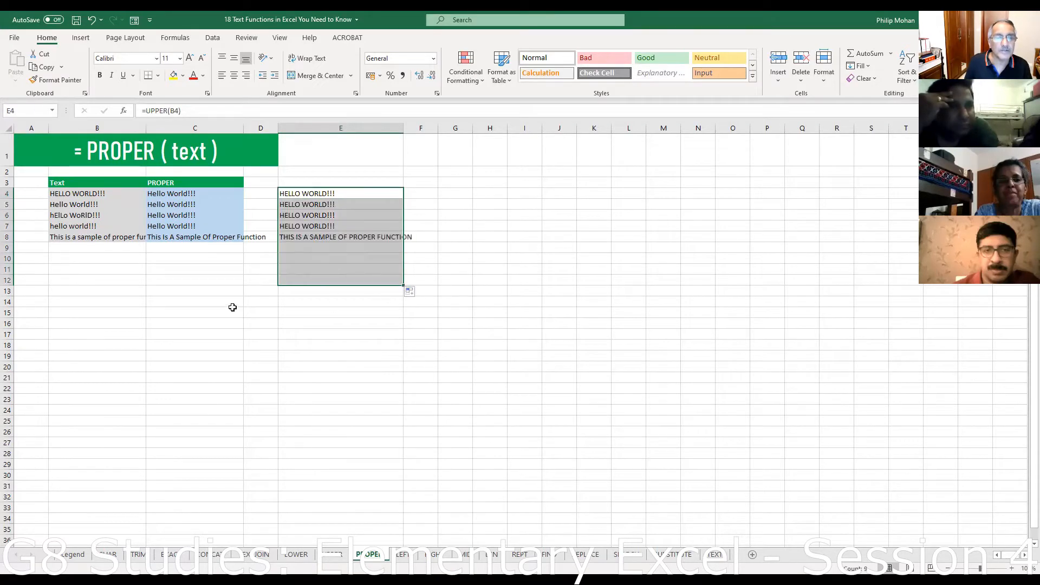
{"action": "left_click", "coordinate": [310, 238]}
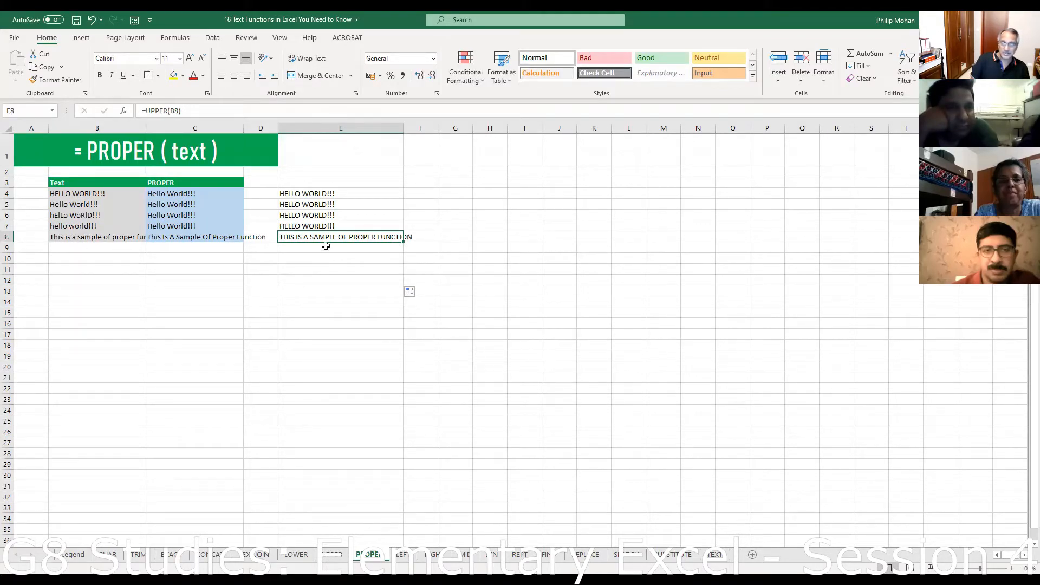
{"action": "left_click", "coordinate": [321, 194]}
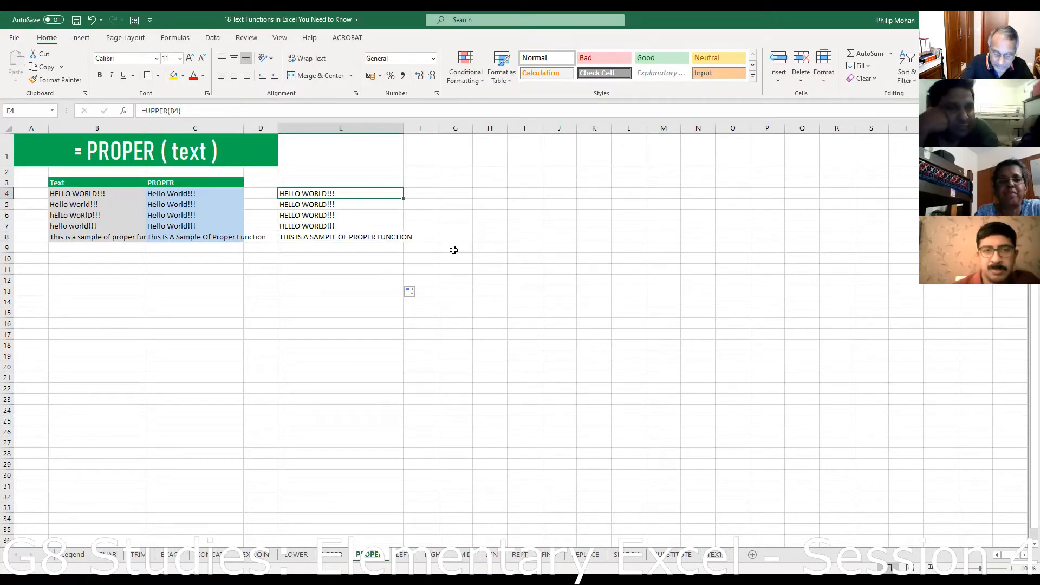
- Enter =LOWER(B4) in E4, fill it down to E8, then switch to the LEFT sheet
{"action": "type", "text": "="}
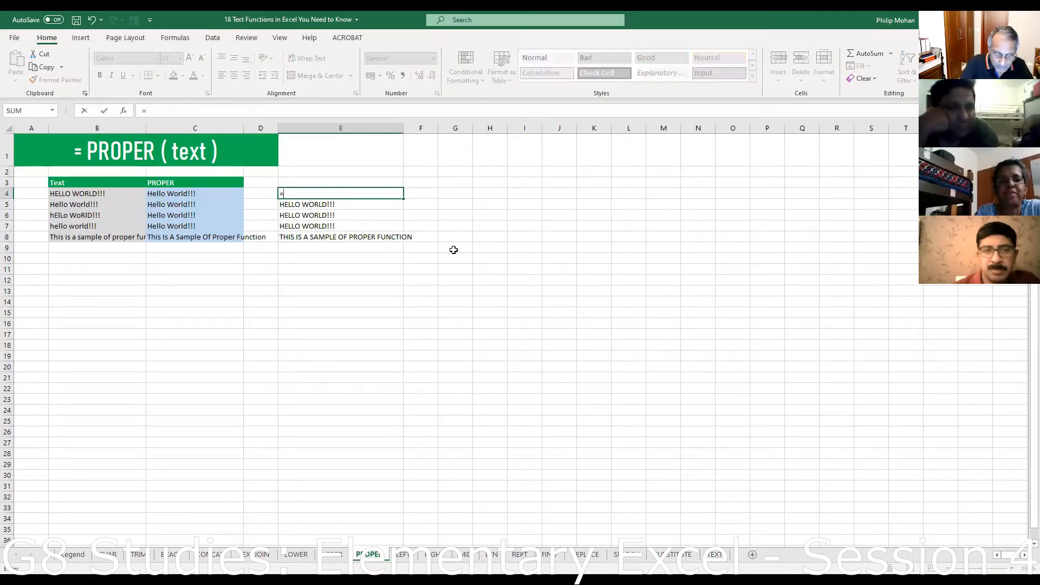
{"action": "type", "text": "lower"}
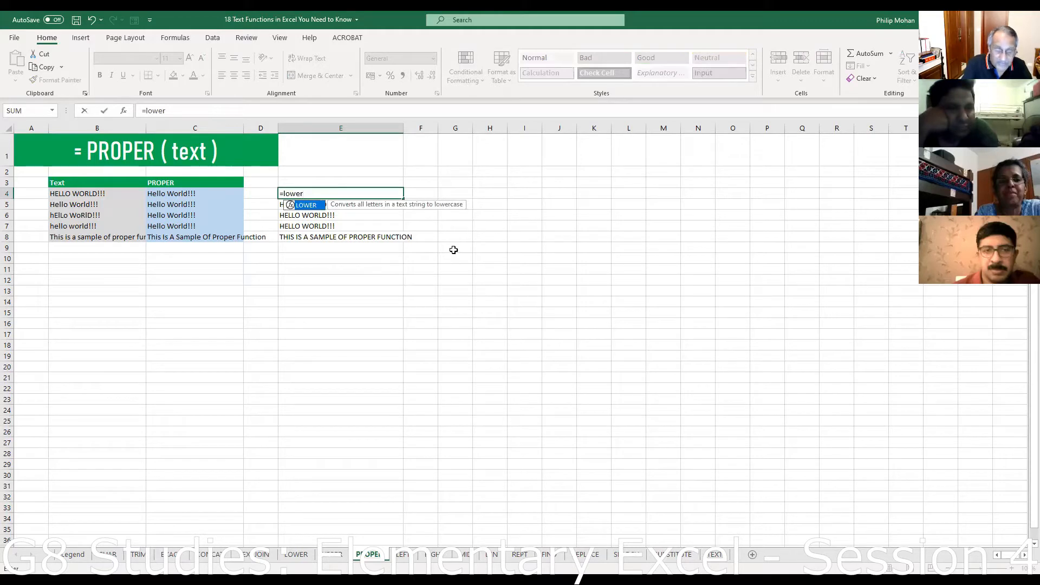
{"action": "type", "text": "("}
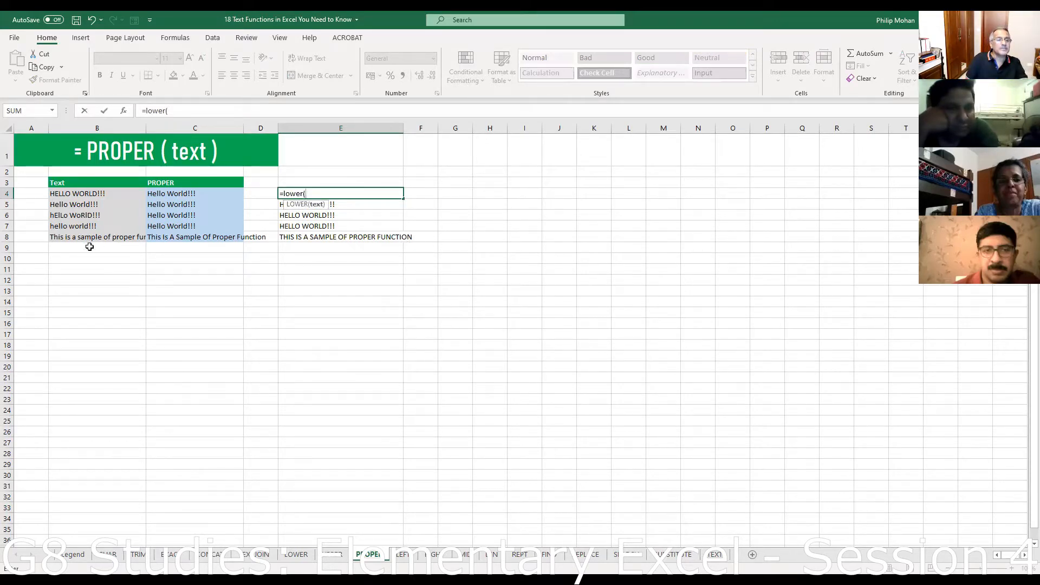
{"action": "left_click", "coordinate": [72, 194]}
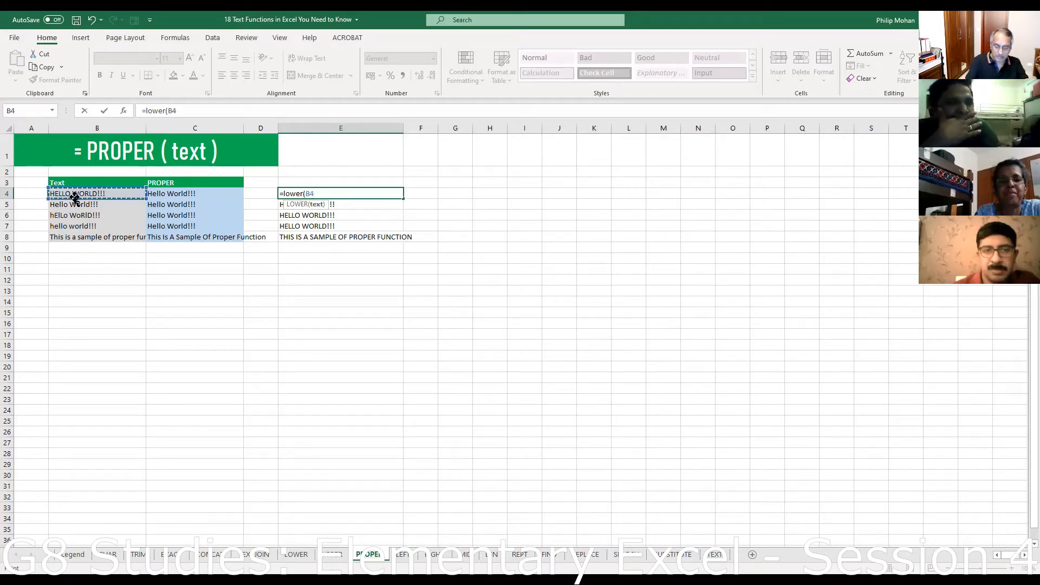
{"action": "type", "text": ")"}
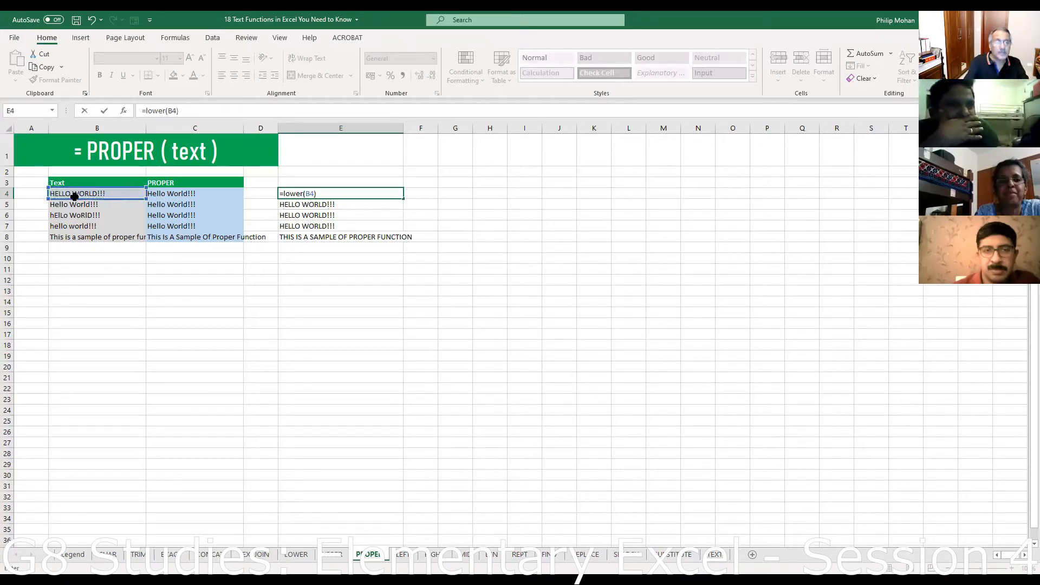
{"action": "key", "text": "Return"}
{"action": "left_click", "coordinate": [338, 195]}
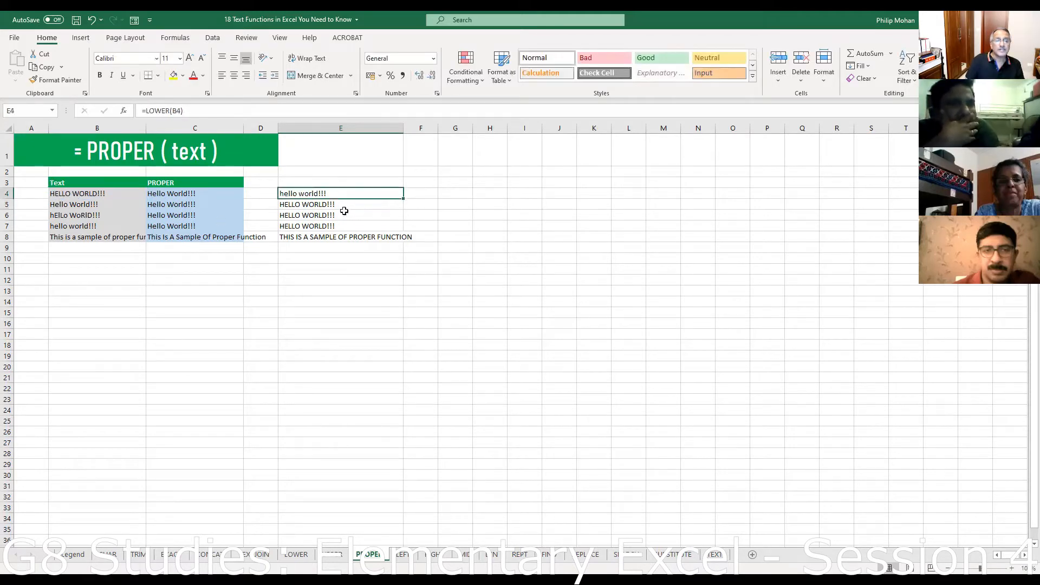
{"action": "left_click_drag", "start_coordinate": [403, 199], "coordinate": [404, 246]}
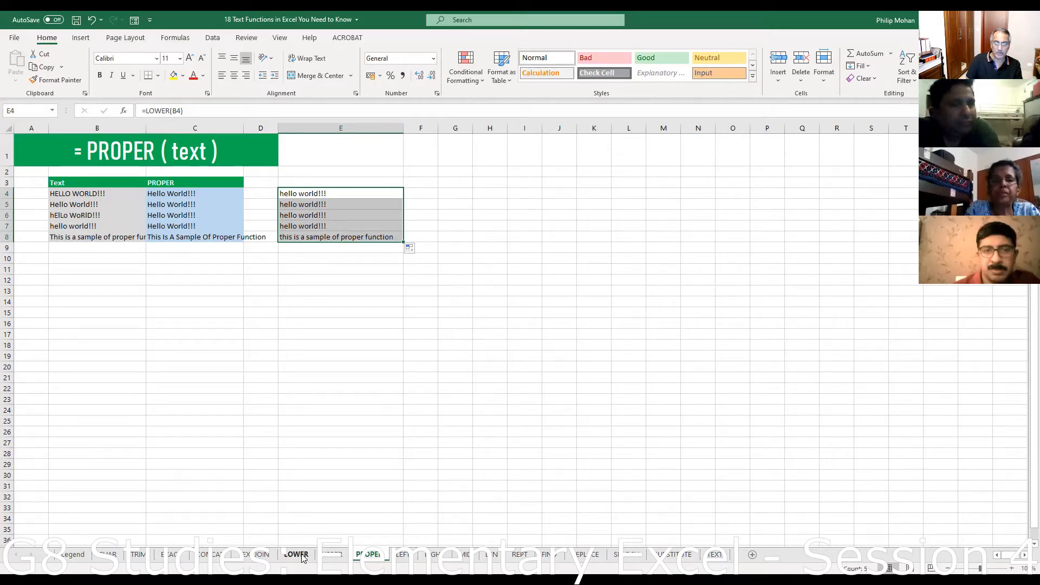
{"action": "left_click", "coordinate": [402, 555]}
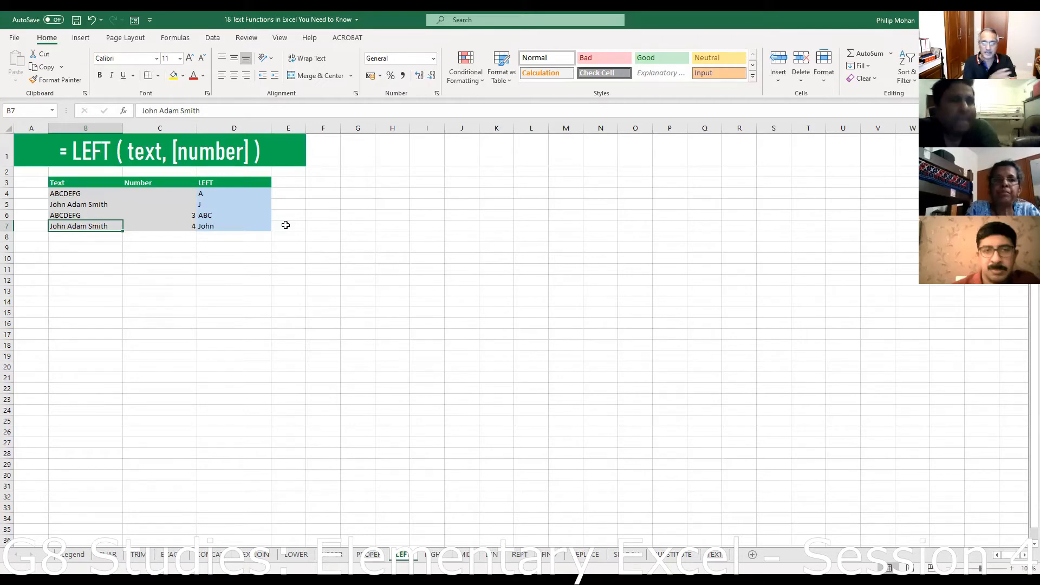
- Enter =LEFT(B4,5) in F4 so it returns ABCDE from ABCDEFG
{"action": "left_click", "coordinate": [331, 195]}
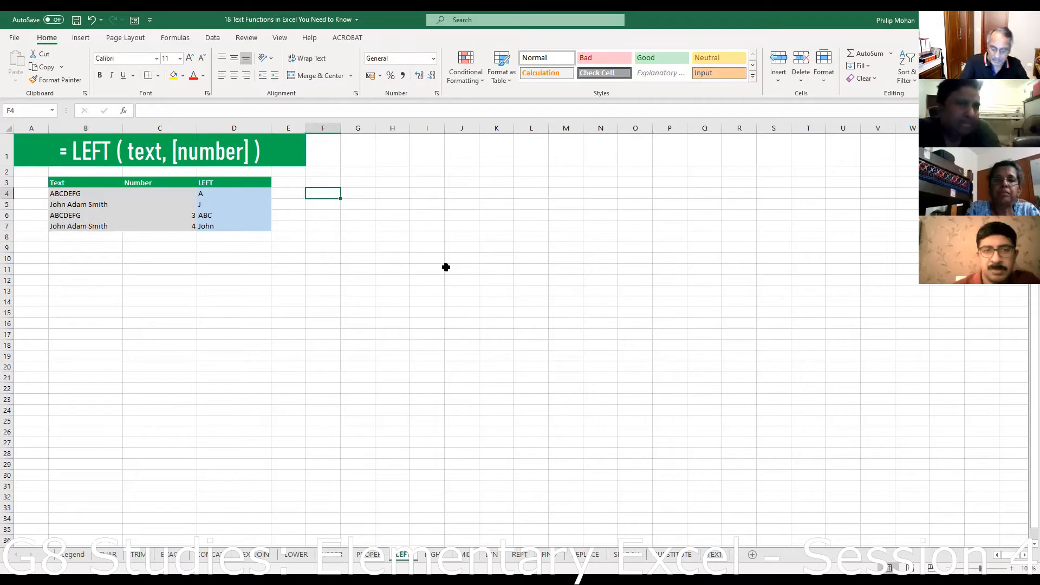
{"action": "type", "text": "="}
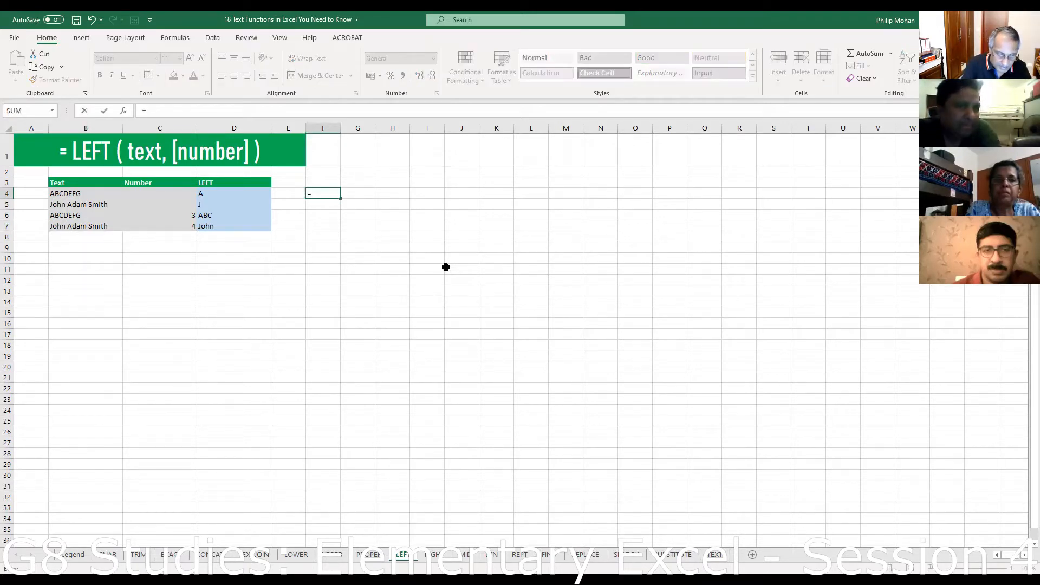
{"action": "type", "text": "lefrt"}
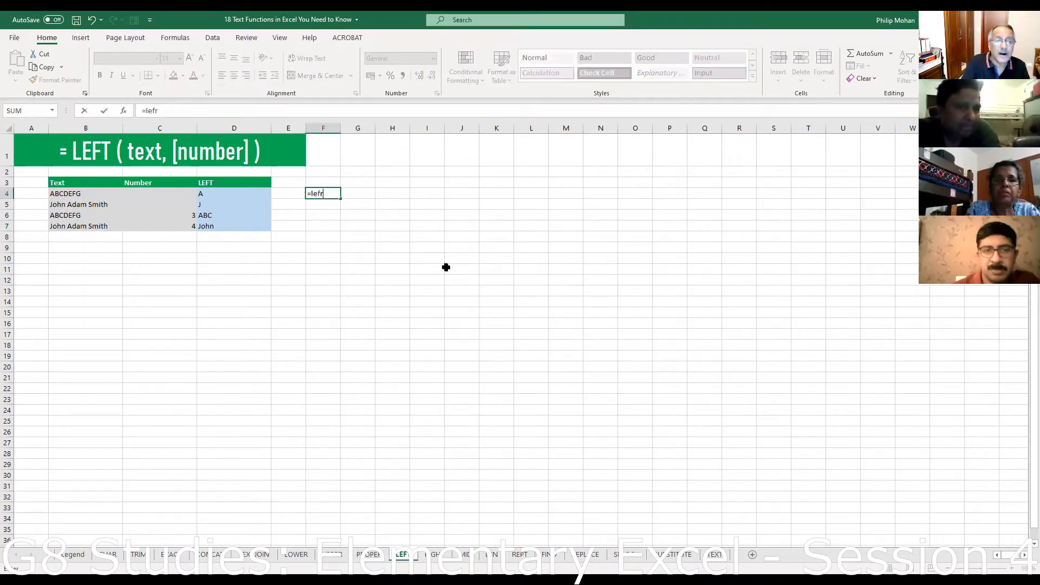
{"action": "key", "text": "BackSpace"}
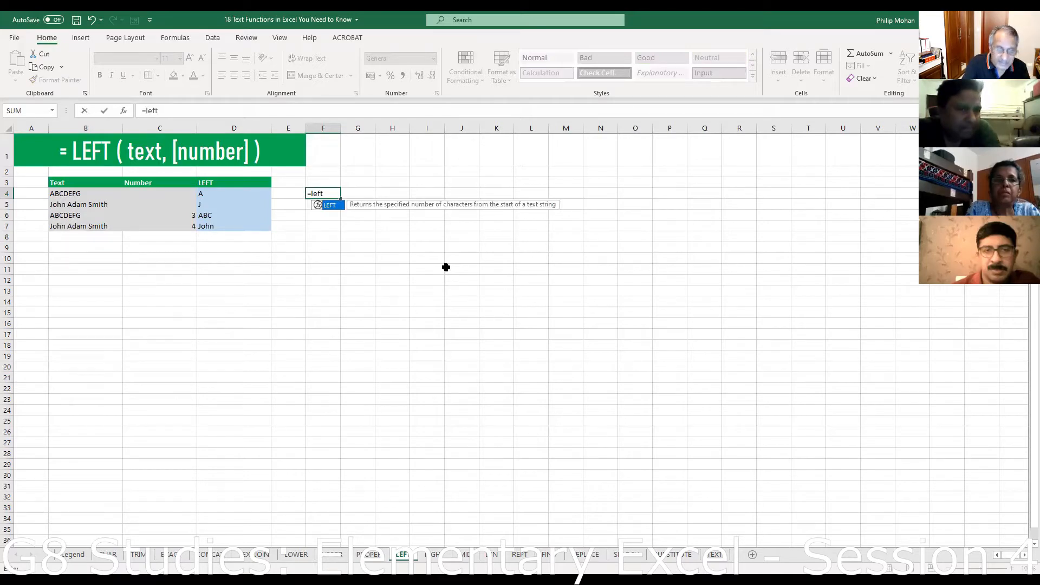
{"action": "type", "text": "t("}
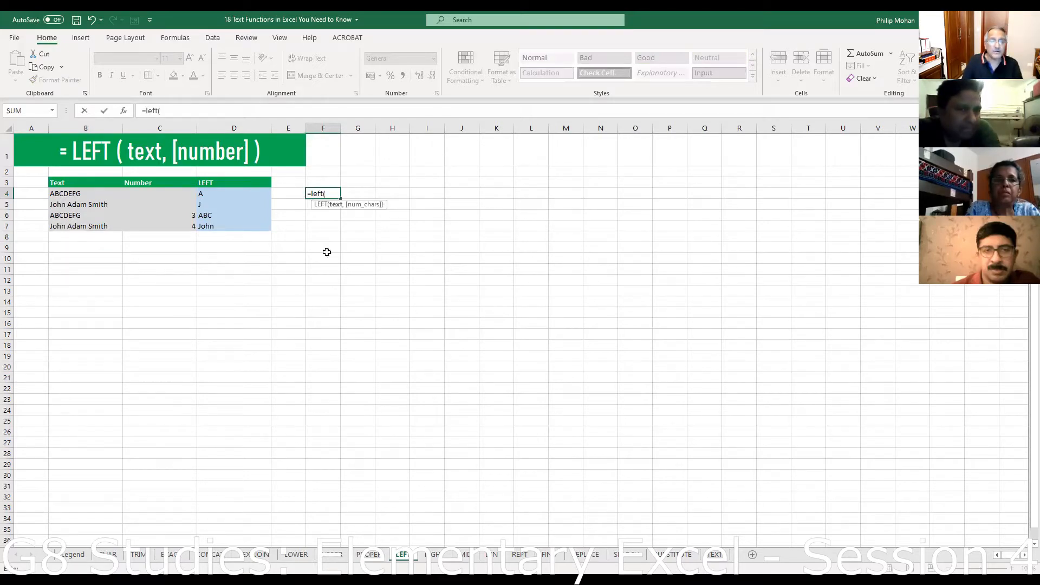
{"action": "left_click", "coordinate": [75, 194]}
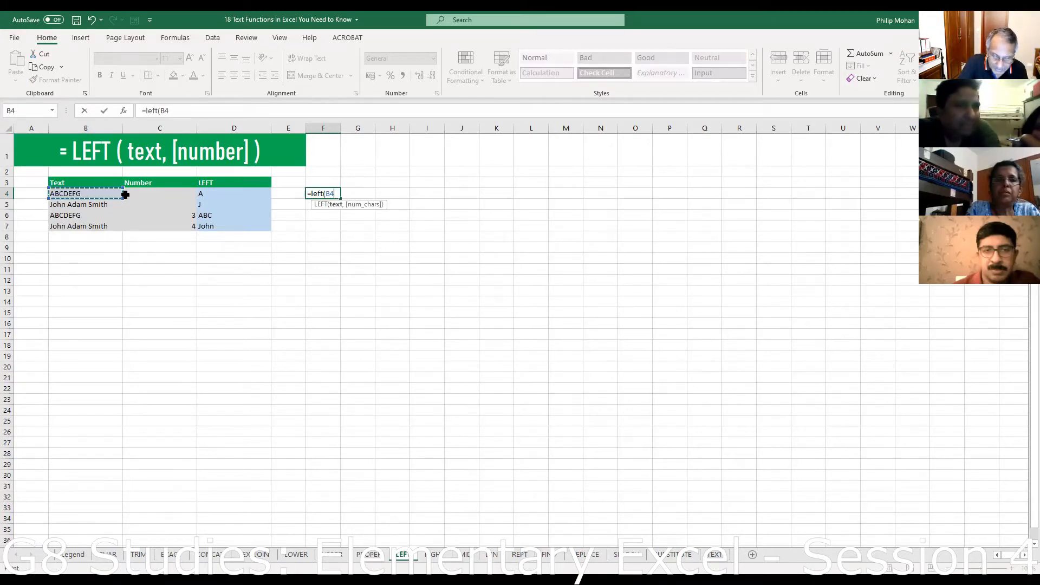
{"action": "type", "text": ","}
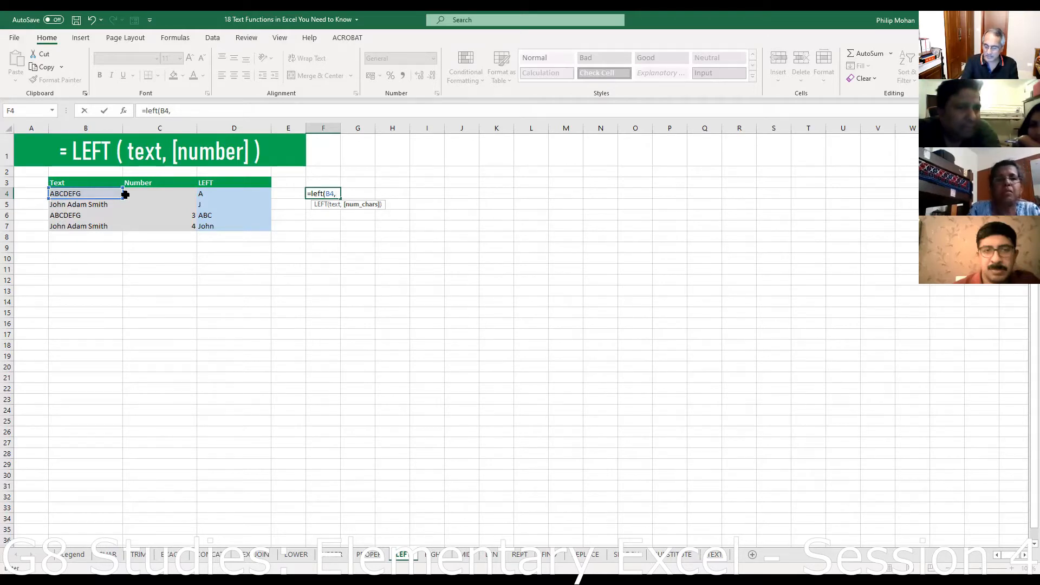
{"action": "type", "text": "5"}
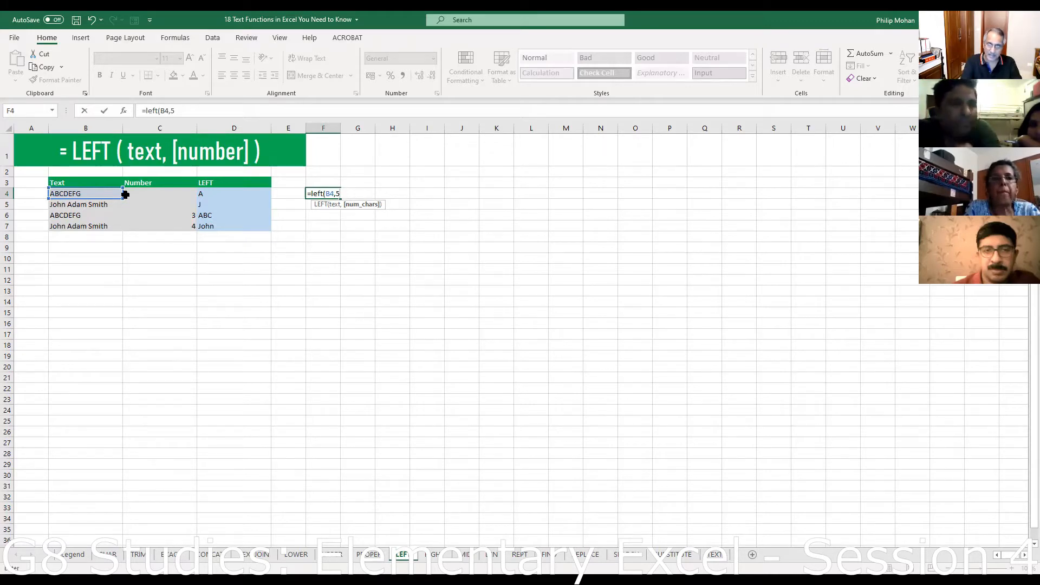
{"action": "type", "text": ")"}
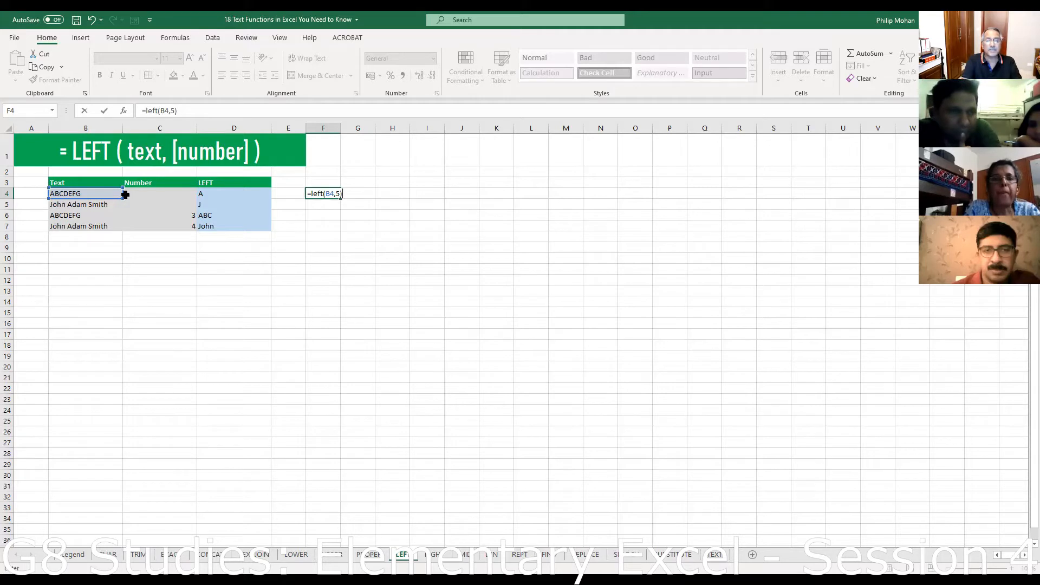
{"action": "key", "text": "Return"}
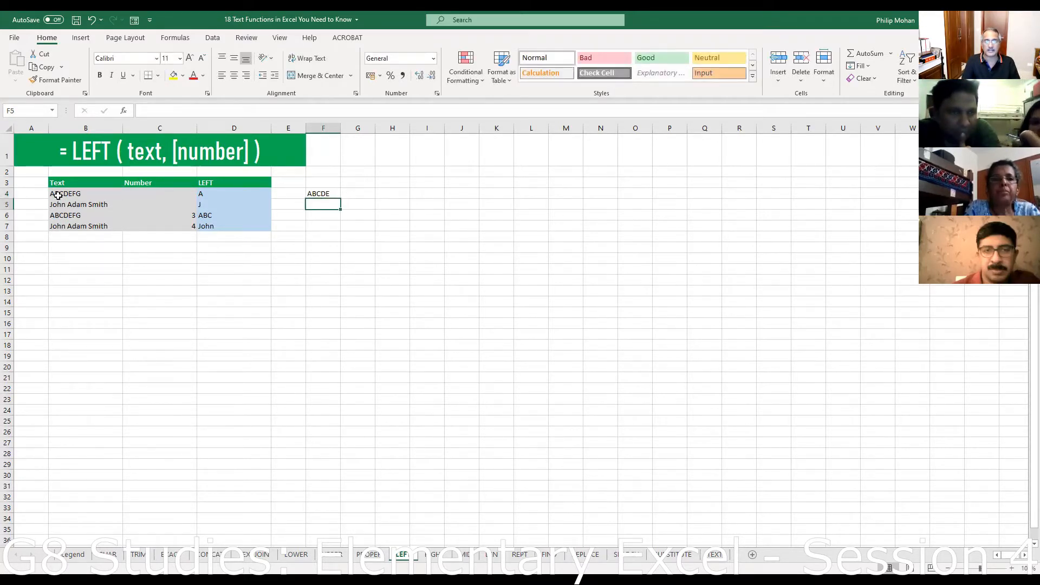
{"action": "left_click", "coordinate": [319, 191]}
- Fill =LEFT(B4,5) down to F7 and try a six-character count in F5
{"action": "left_click_drag", "start_coordinate": [341, 199], "coordinate": [343, 232]}
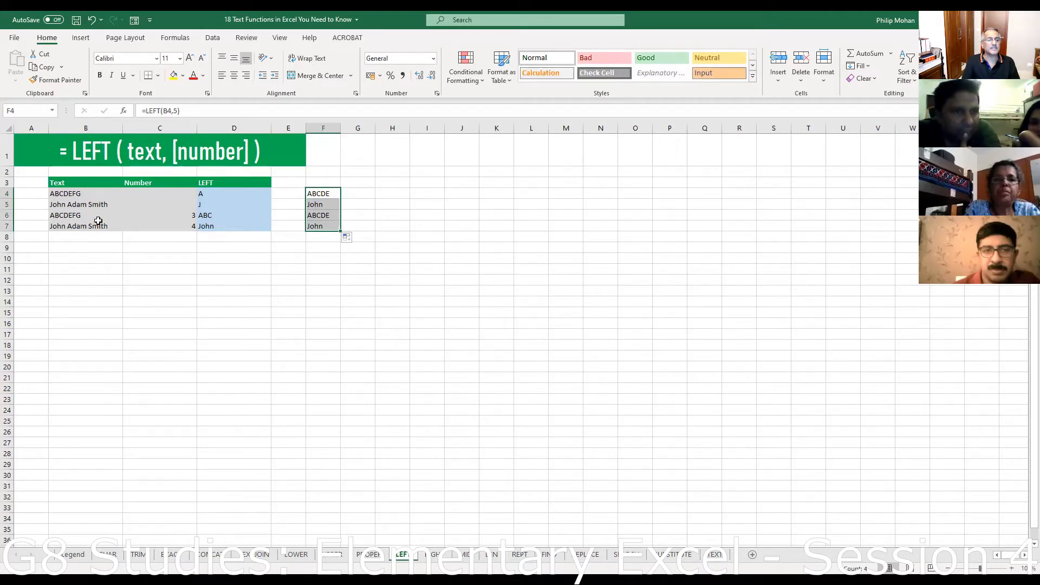
{"action": "left_click", "coordinate": [324, 205]}
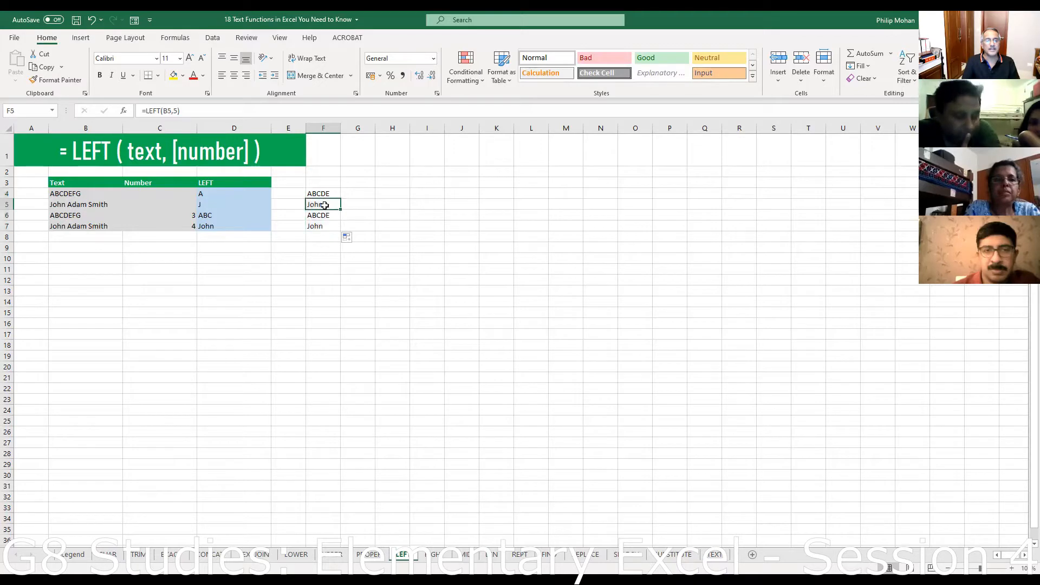
{"action": "left_click", "coordinate": [176, 111]}
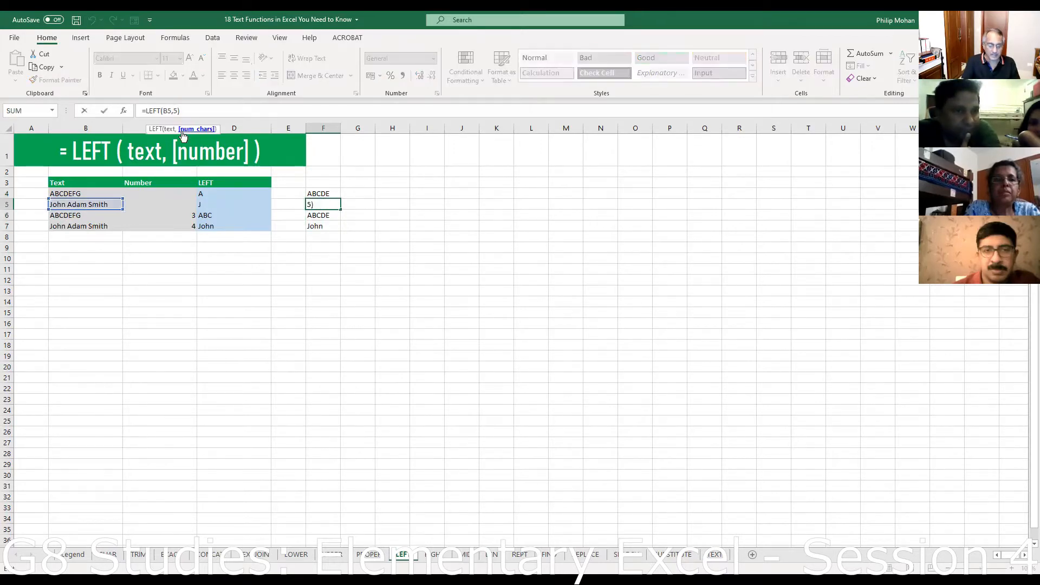
{"action": "type", "text": "6"}
{"action": "key", "text": "Return"}
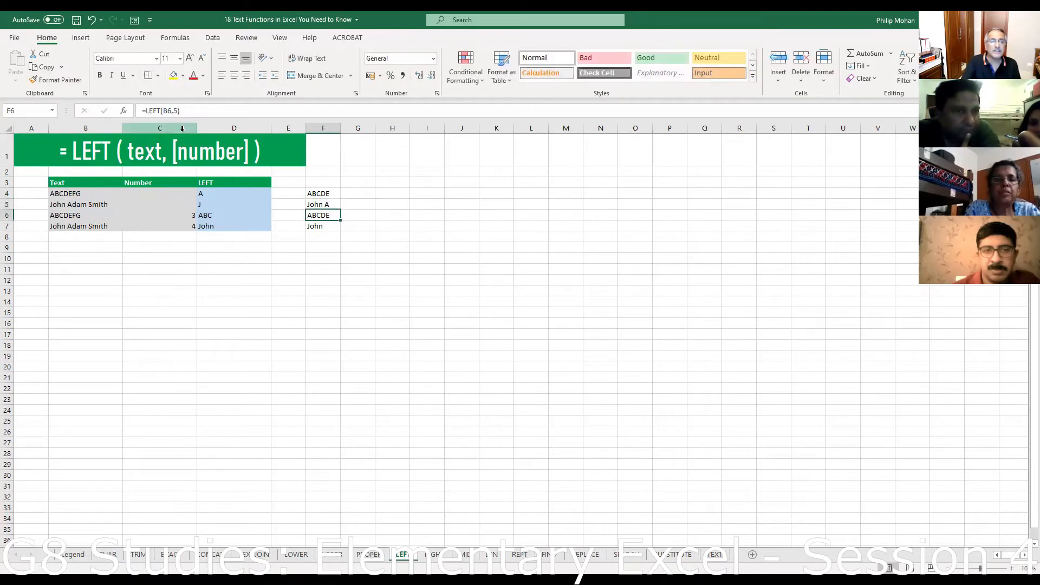
- Compare against B5's full text and restore F5 to =LEFT(B5,5), returning John
{"action": "left_click", "coordinate": [67, 204]}
{"action": "left_click", "coordinate": [318, 204]}
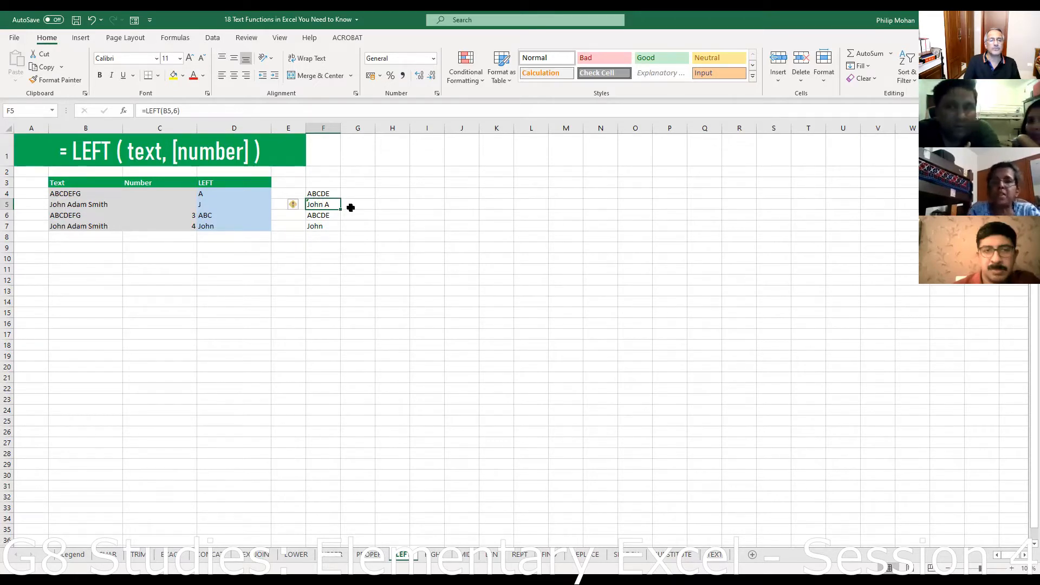
{"action": "left_click", "coordinate": [174, 110]}
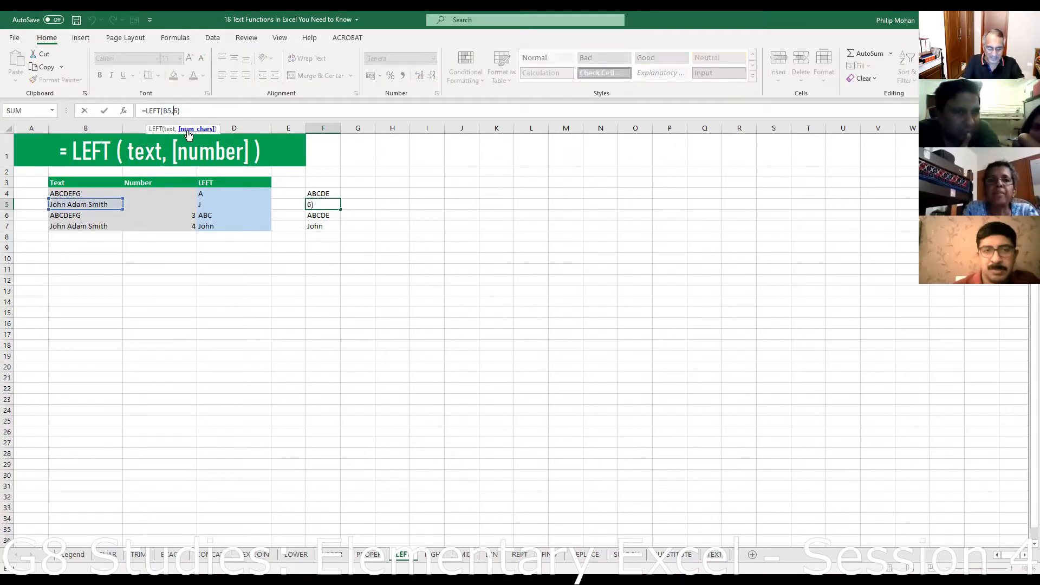
{"action": "key", "text": "Return"}
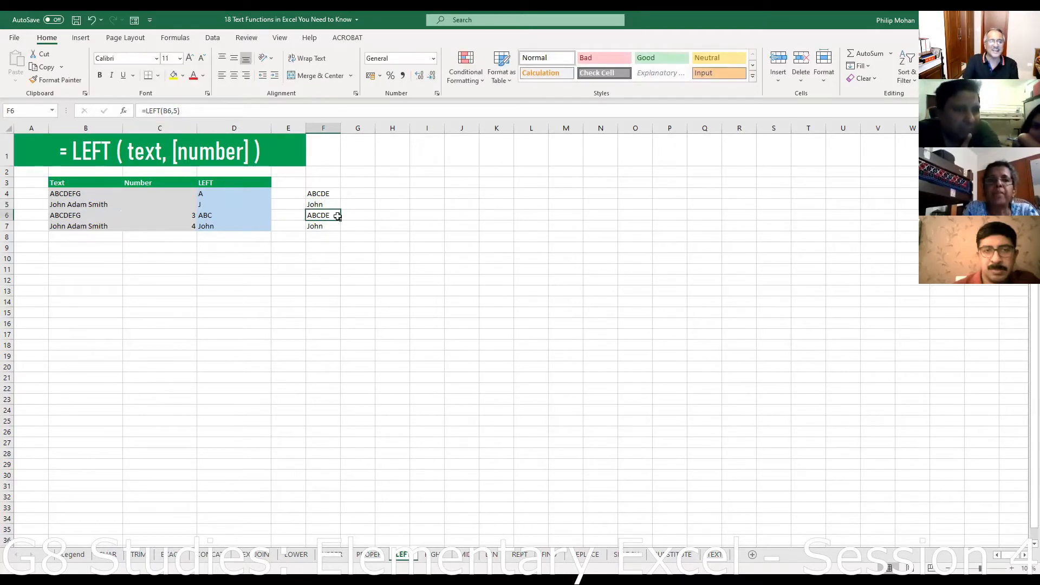
{"action": "left_click", "coordinate": [323, 205]}
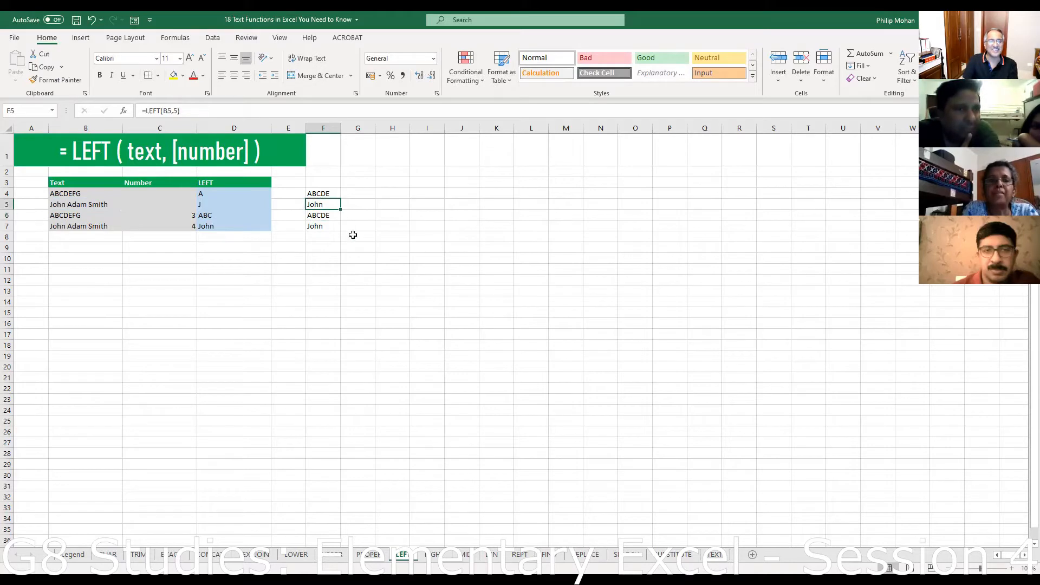
{"action": "right_click", "coordinate": [323, 206]}
{"action": "left_click", "coordinate": [350, 233]}
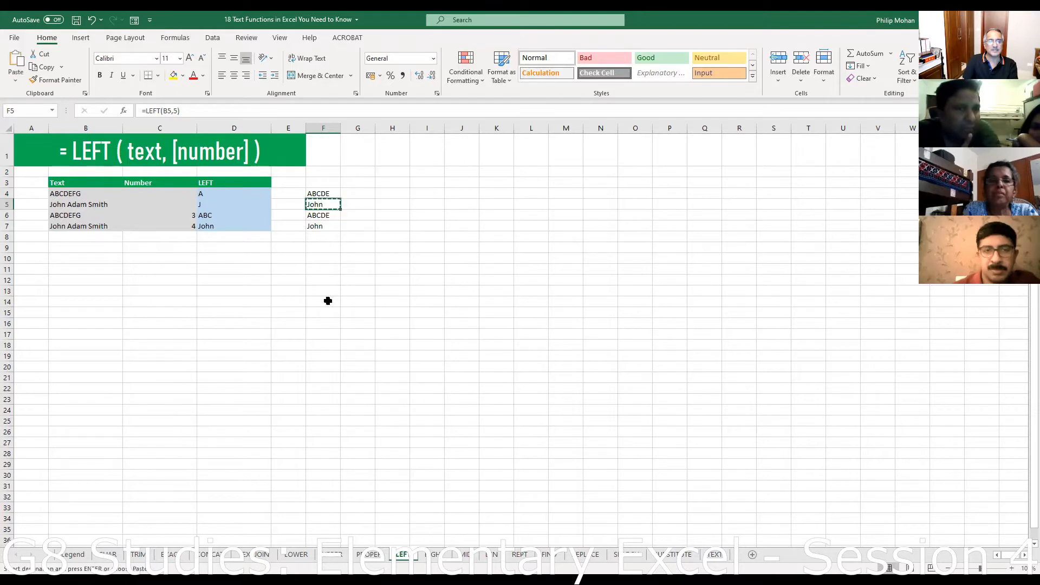
{"action": "left_click", "coordinate": [327, 301]}
{"action": "right_click", "coordinate": [327, 302]}
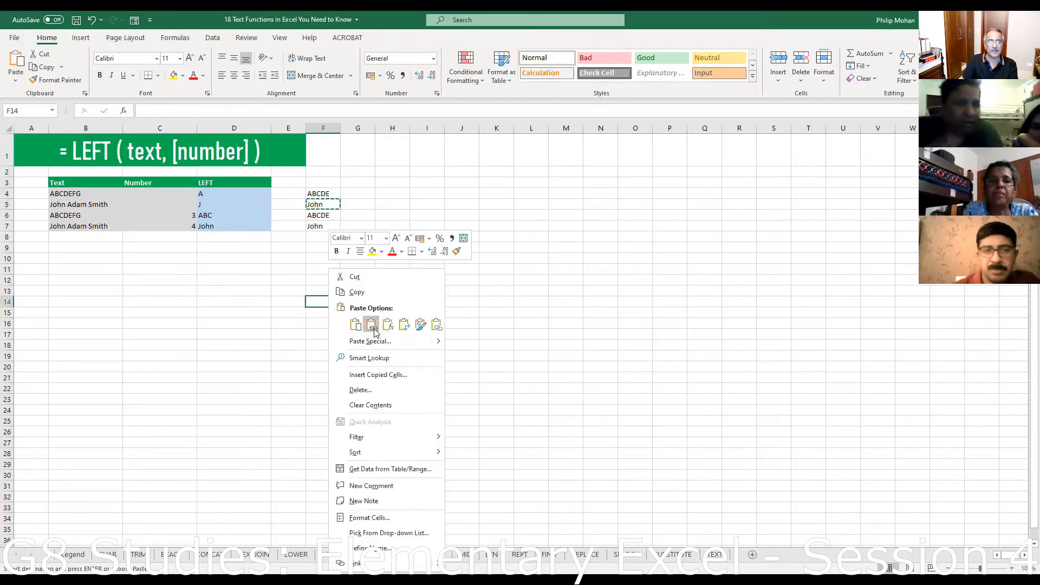
{"action": "left_click", "coordinate": [369, 325]}
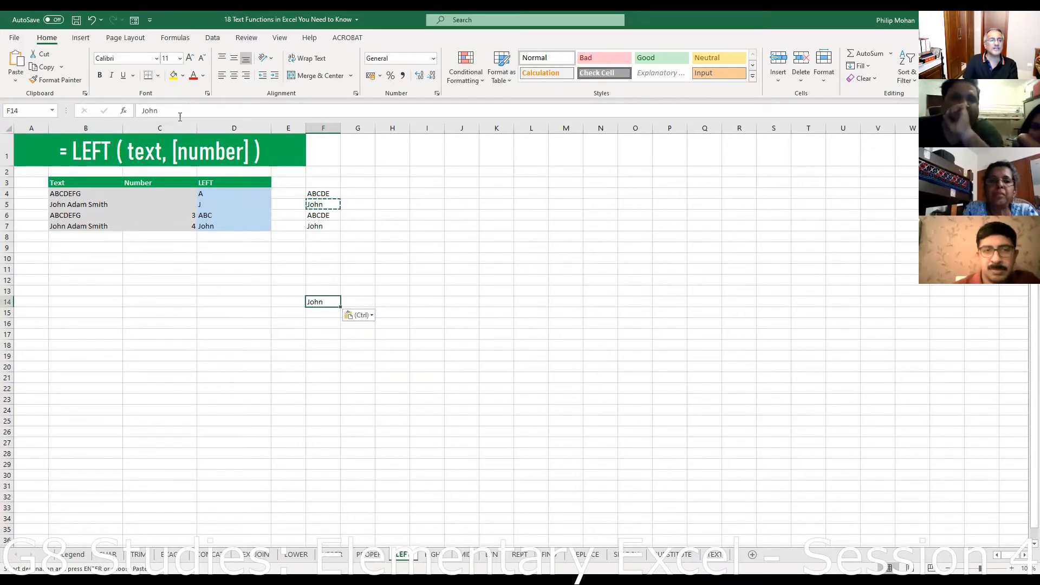
{"action": "key", "text": "F2"}
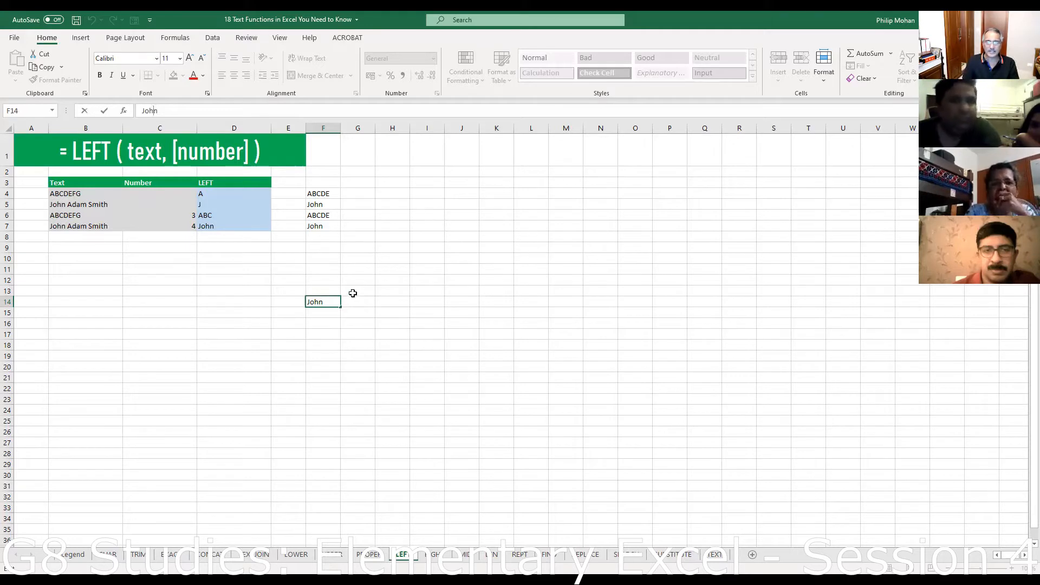
{"action": "key", "text": "BackSpace"}
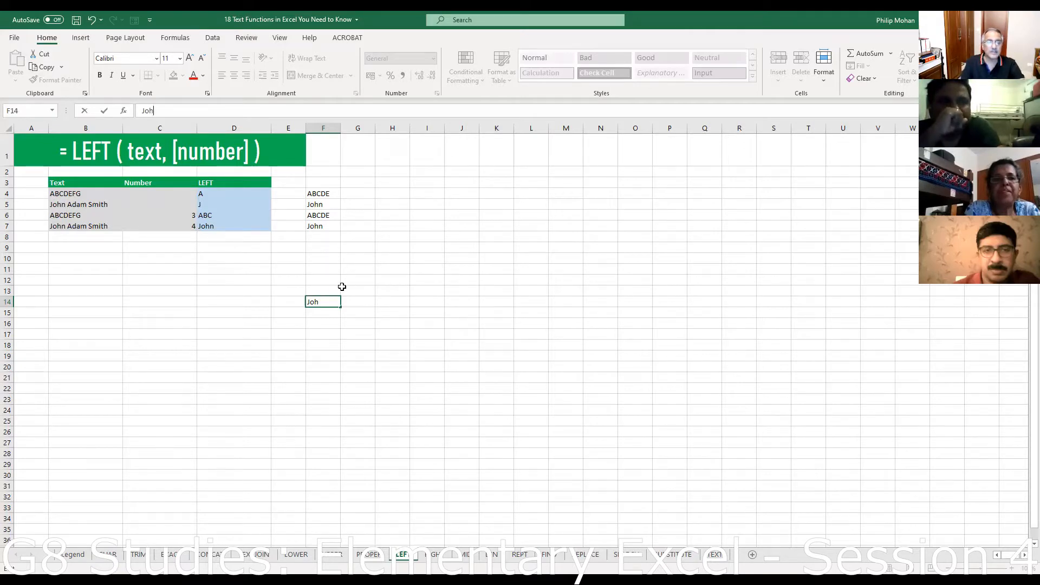
{"action": "left_click", "coordinate": [328, 334]}
{"action": "left_click", "coordinate": [313, 302]}
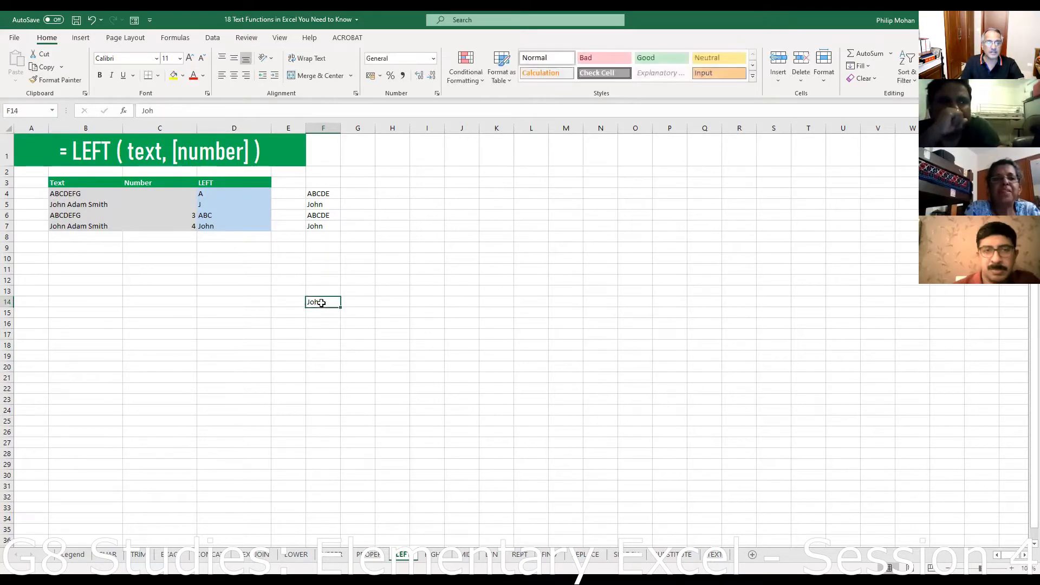
{"action": "key", "text": "Delete"}
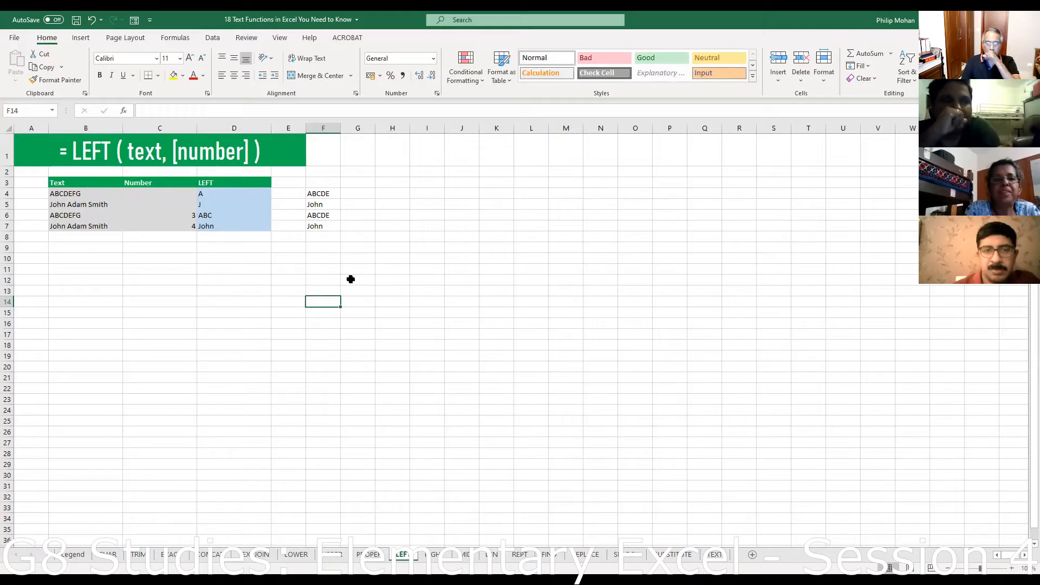
- Change F4's formula from LEFT to =RIGHT(B4,5), returning CDEFG
{"action": "left_click", "coordinate": [434, 555]}
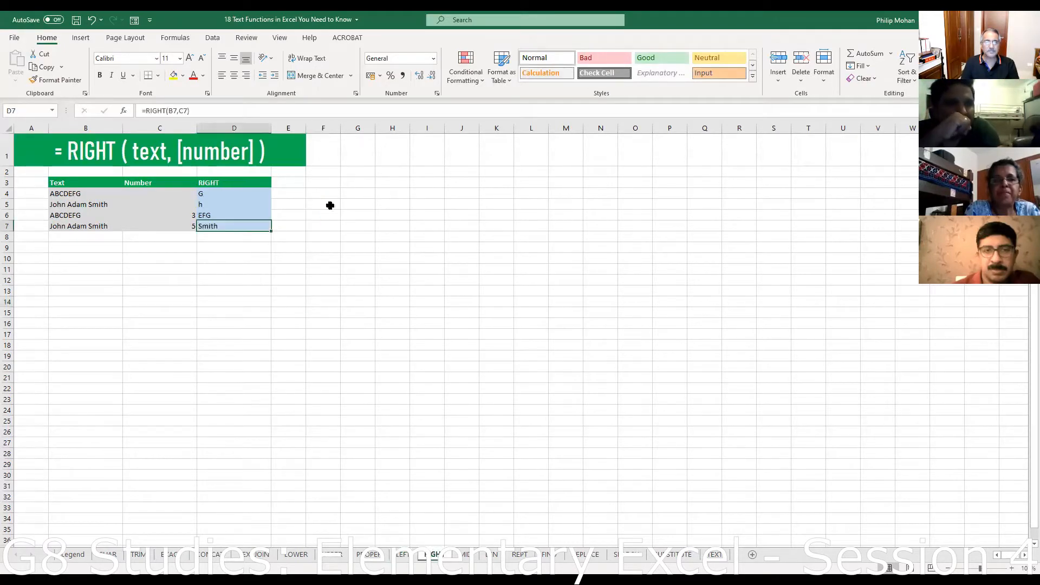
{"action": "left_click", "coordinate": [402, 555]}
{"action": "left_click", "coordinate": [321, 196]}
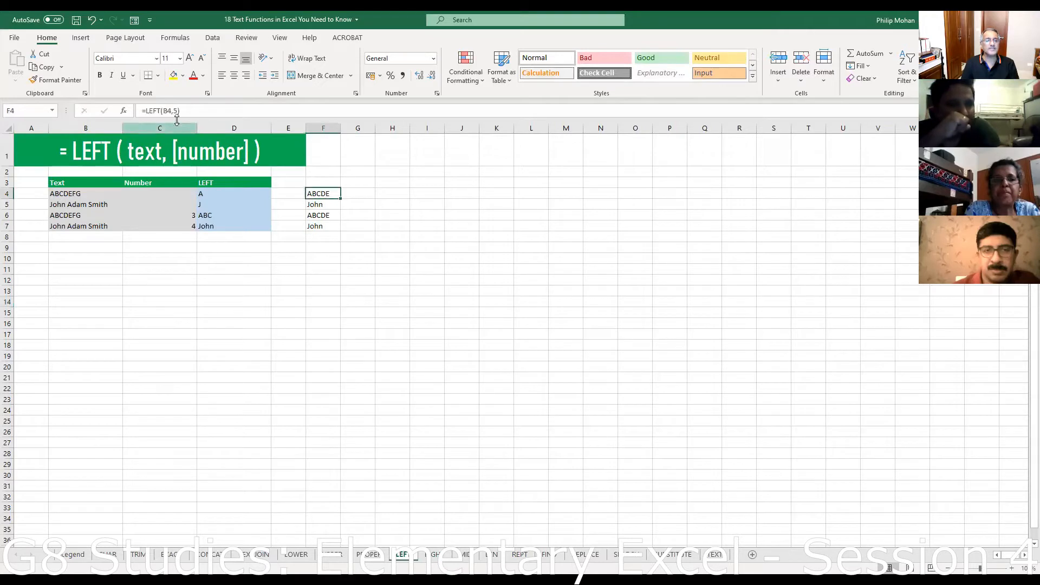
{"action": "left_click", "coordinate": [147, 110]}
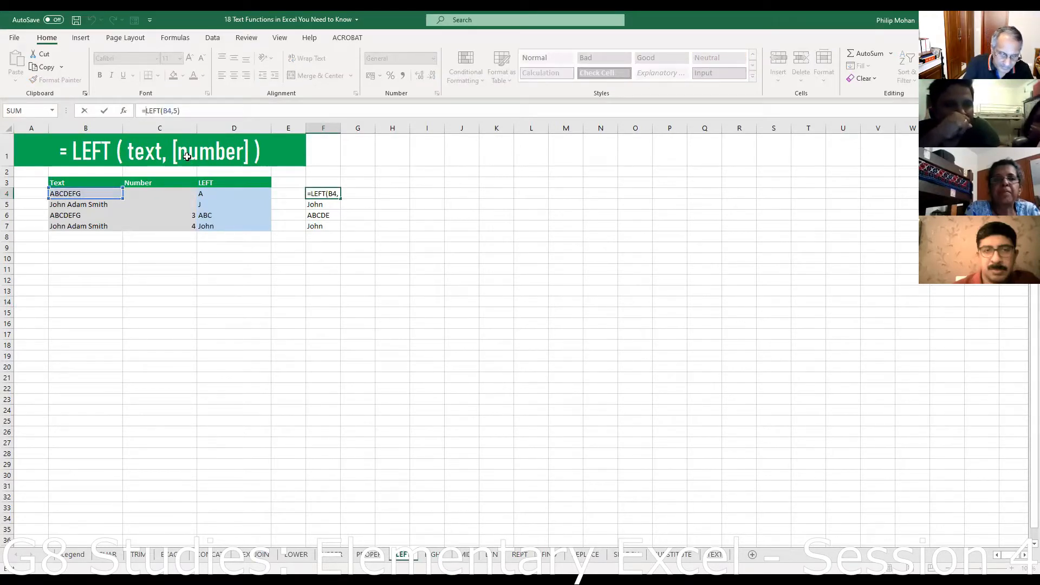
{"action": "type", "text": "right("}
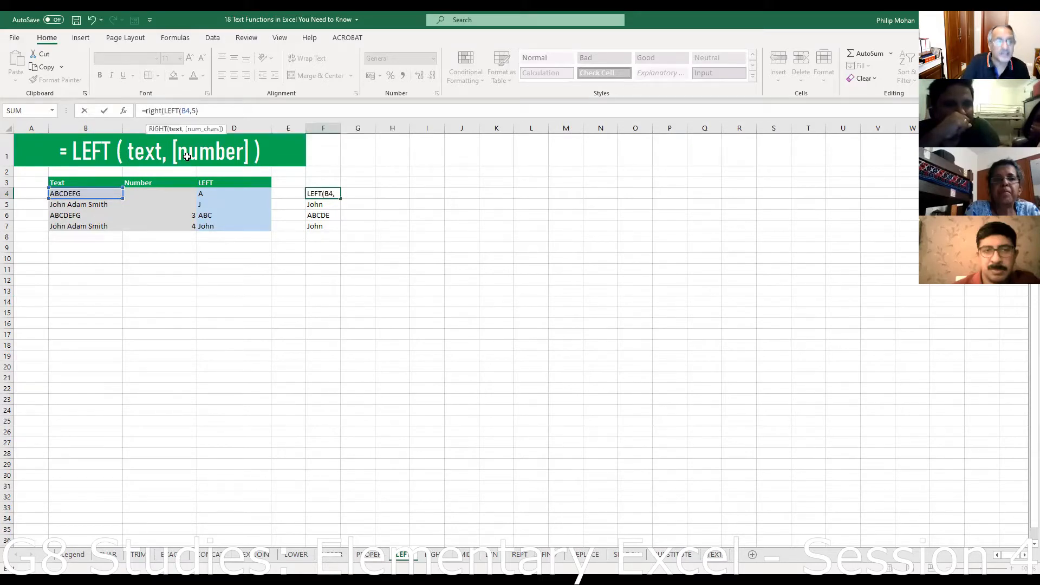
{"action": "key", "text": "Delete"}
{"action": "key", "text": "Delete"}
{"action": "key", "text": "Delete"}
{"action": "key", "text": "Delete"}
{"action": "key", "text": "Delete"}
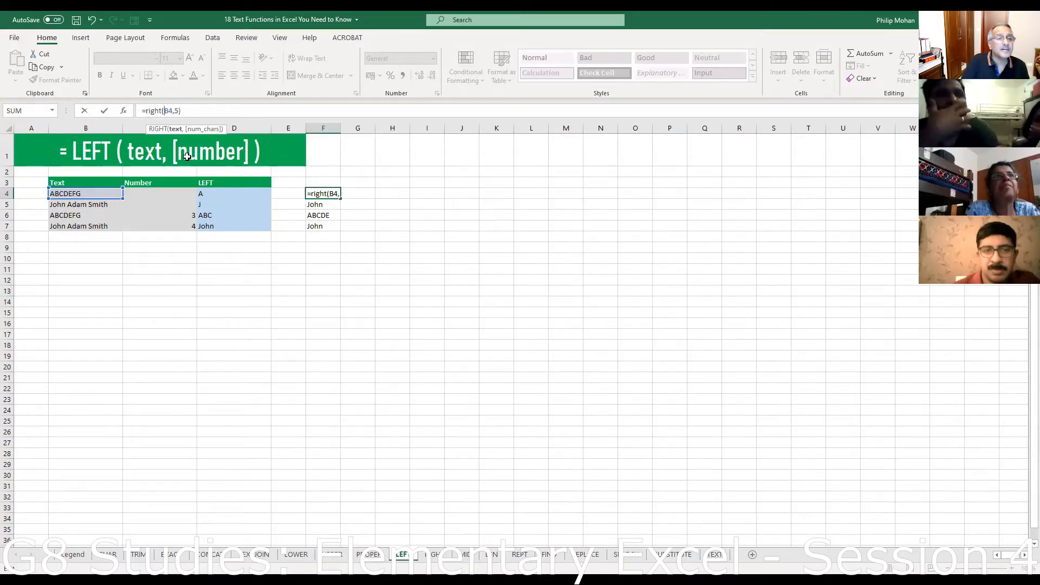
{"action": "left_click", "coordinate": [210, 106]}
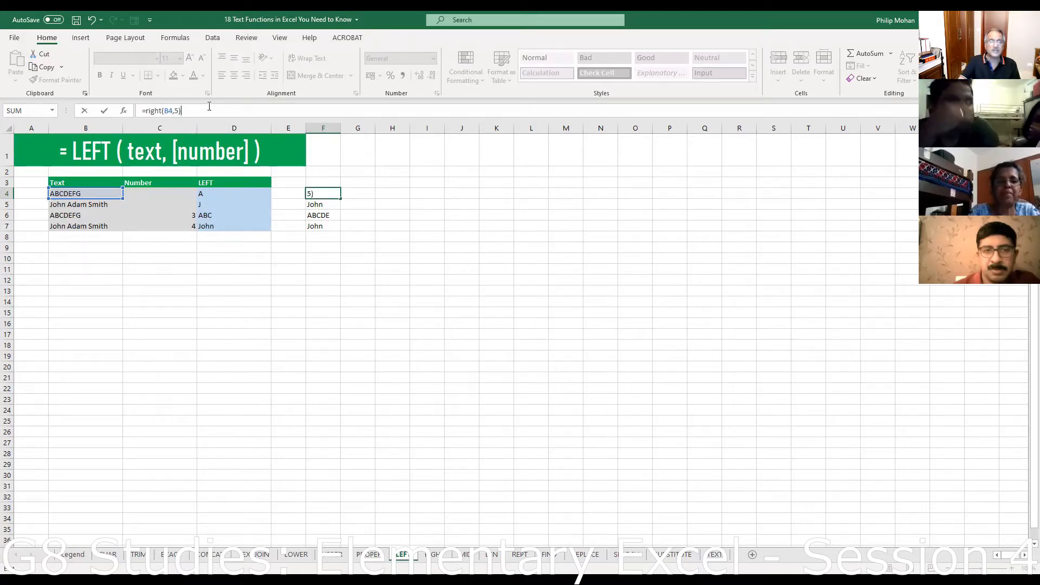
{"action": "key", "text": "Return"}
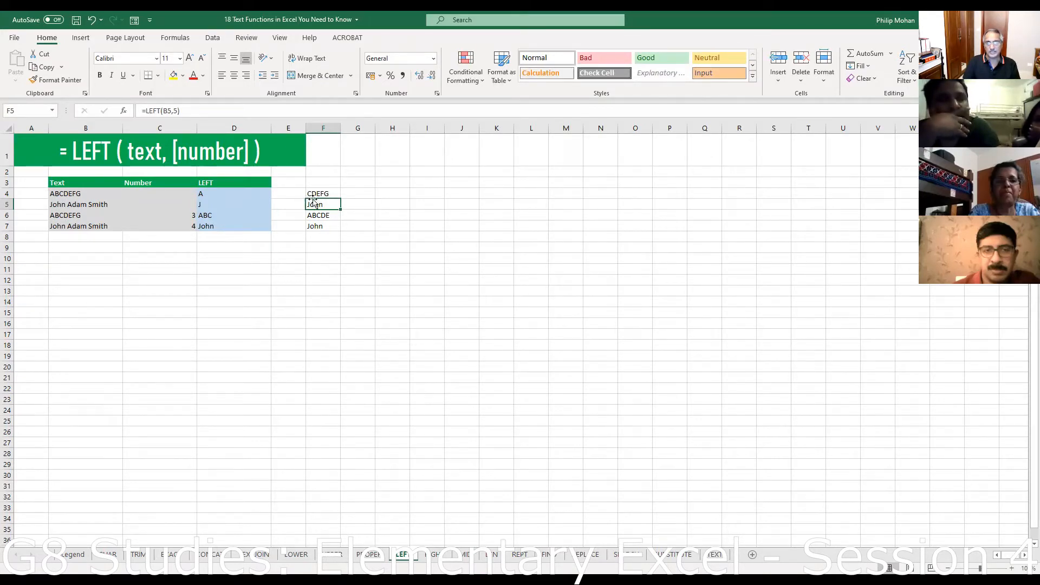
- Fill the RIGHT formula down through F7, giving CDEFG, Smith, CDEFG, Smith
{"action": "left_click", "coordinate": [332, 196]}
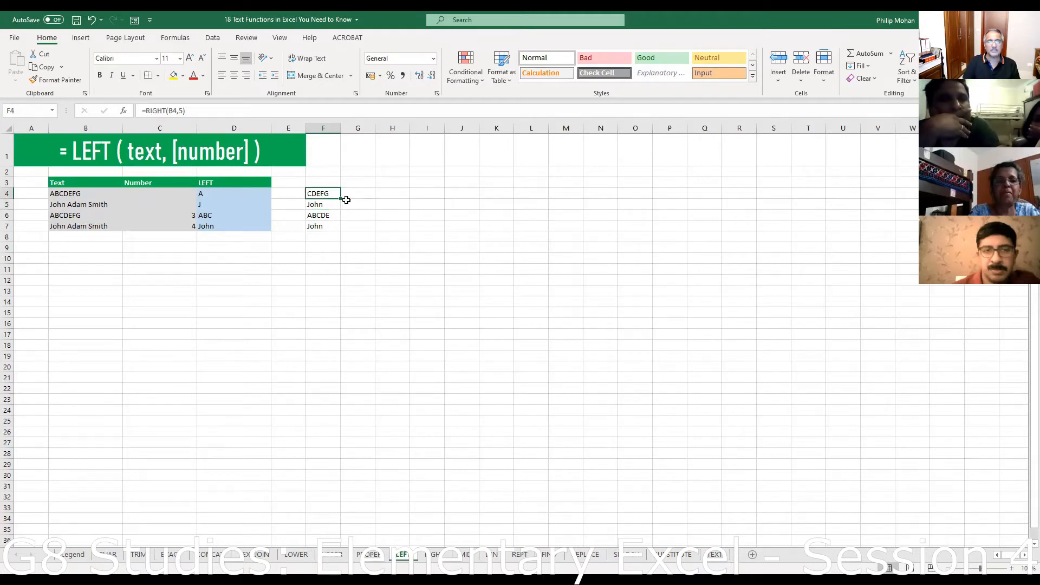
{"action": "left_click_drag", "start_coordinate": [341, 197], "coordinate": [341, 231]}
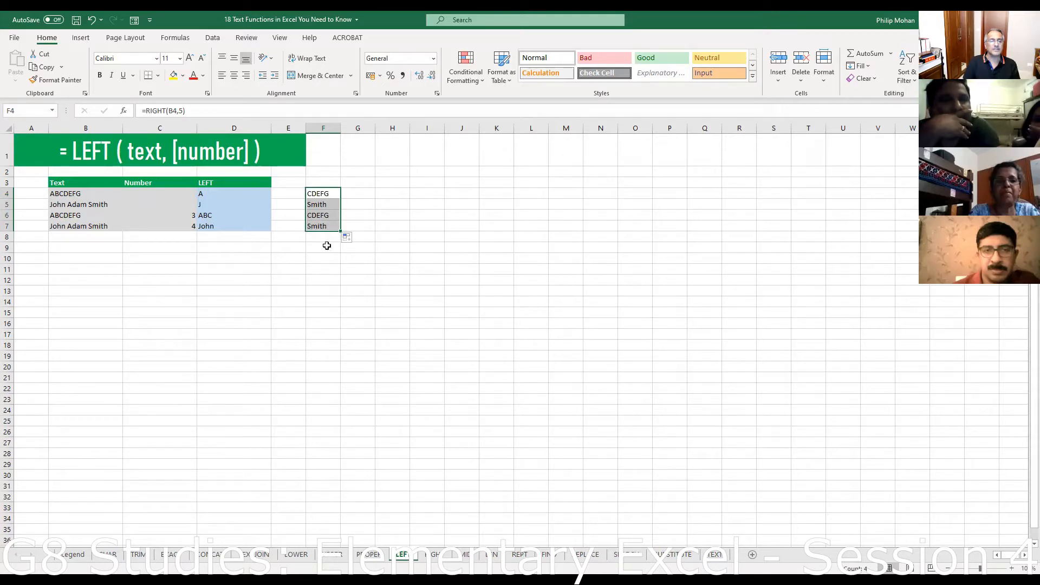
{"action": "left_click", "coordinate": [335, 269]}
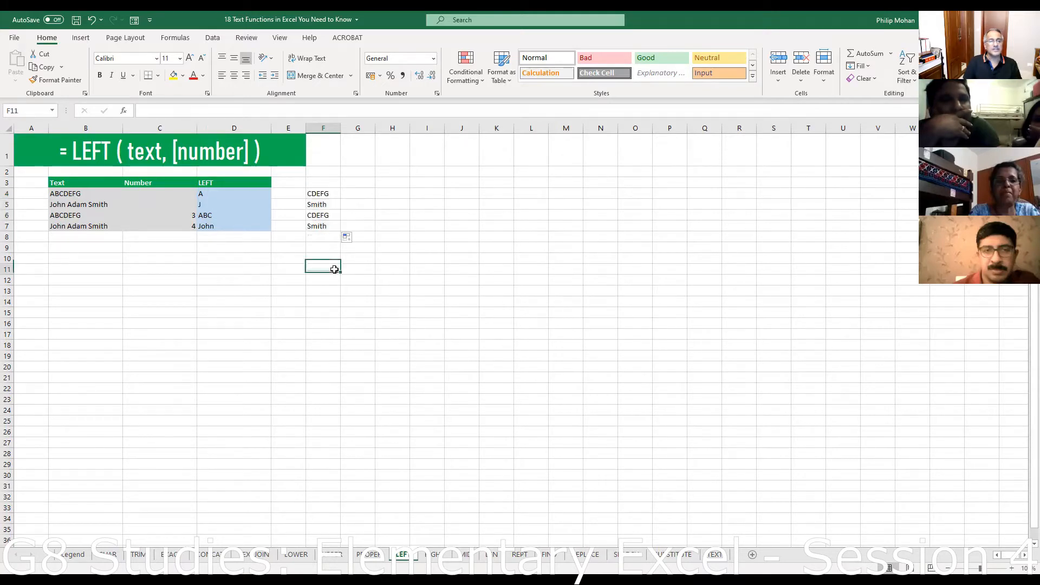
{"action": "left_click", "coordinate": [324, 195]}
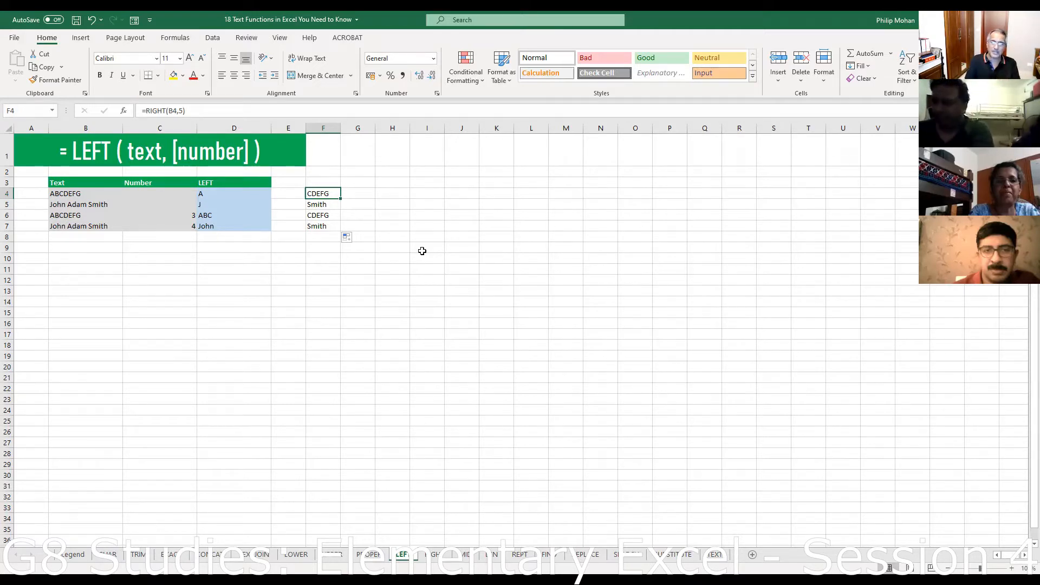
- Enter =MID(B4,4,2) in F4 to extract DE
{"action": "type", "text": "="}
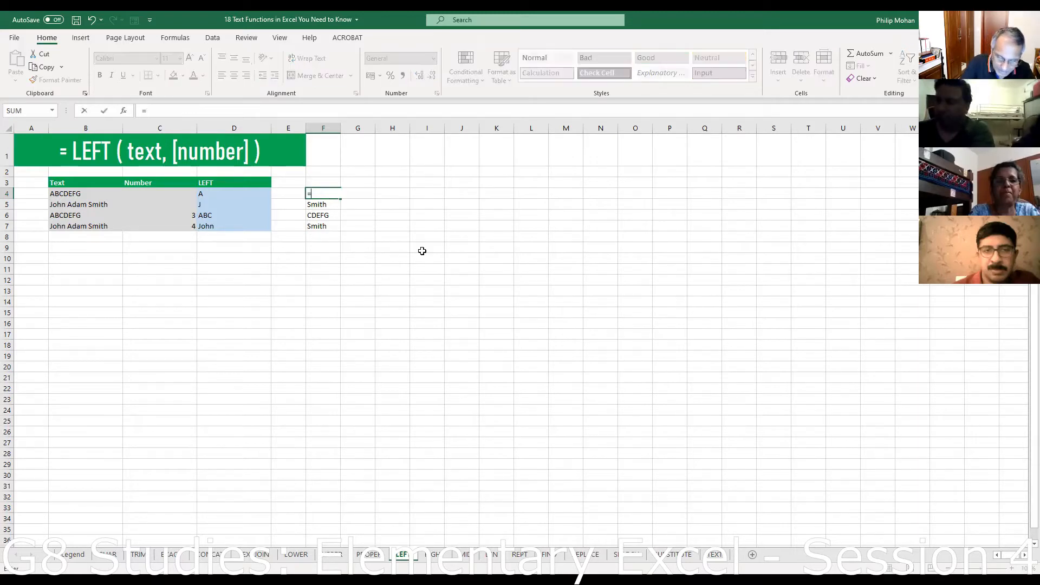
{"action": "type", "text": "mid("}
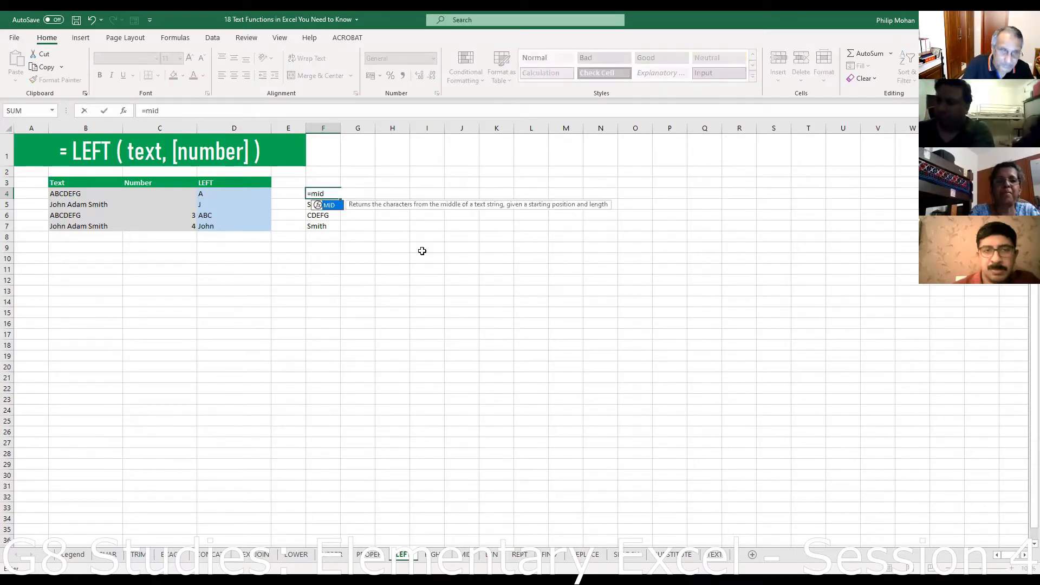
{"action": "left_click", "coordinate": [76, 194]}
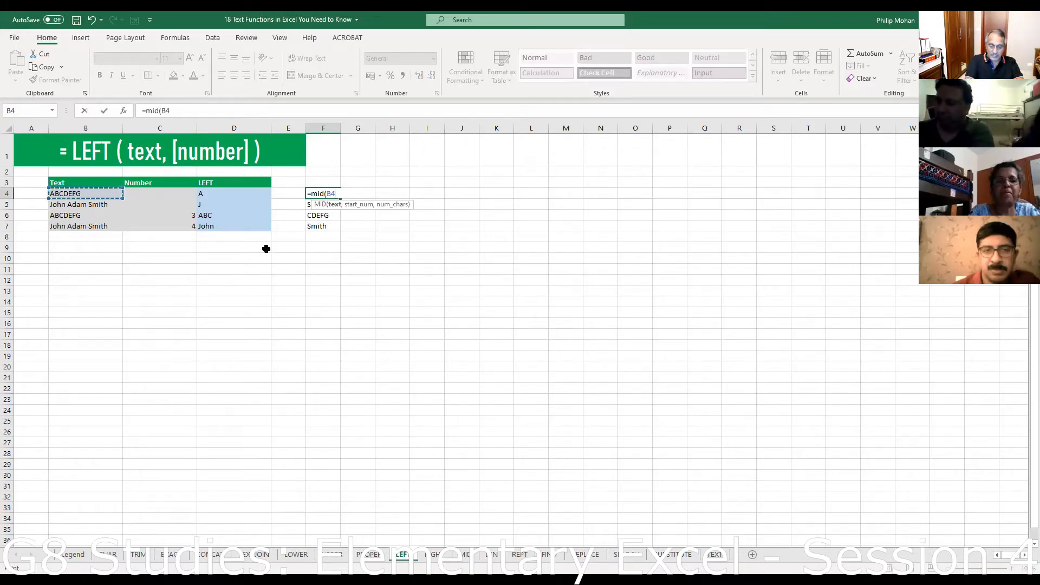
{"action": "type", "text": ","}
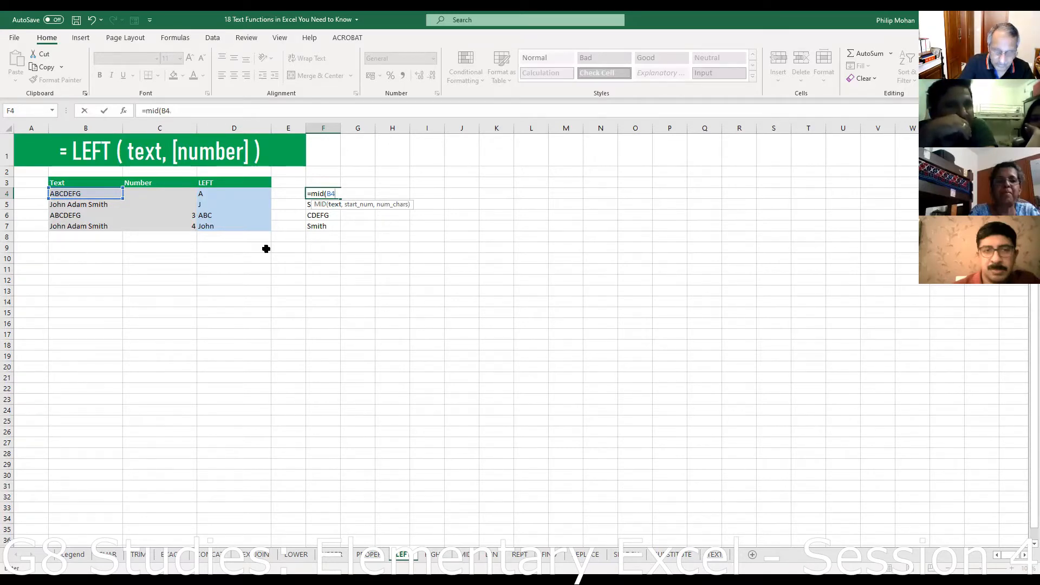
{"action": "type", "text": ",4"}
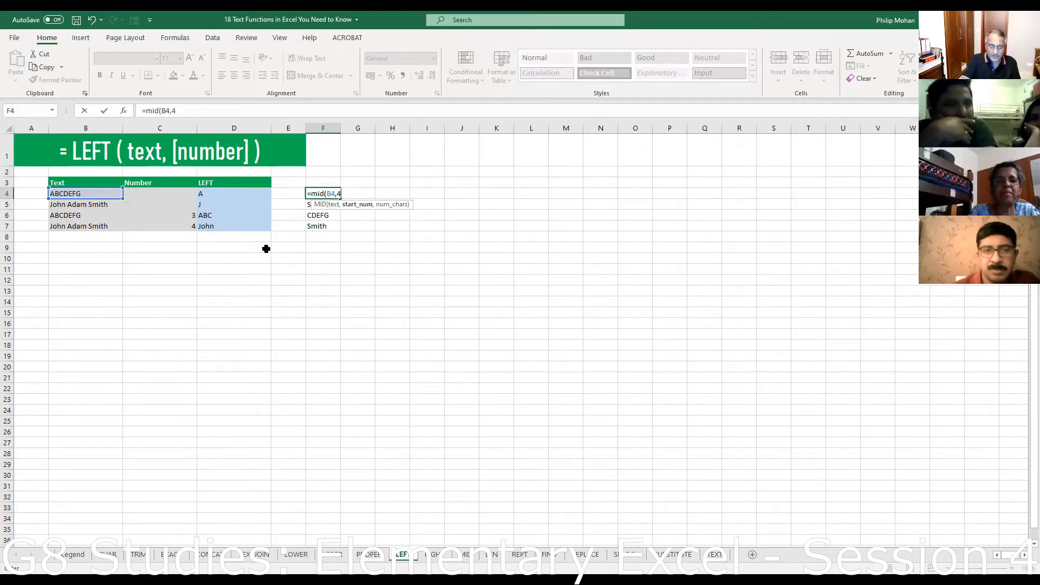
{"action": "type", "text": ","}
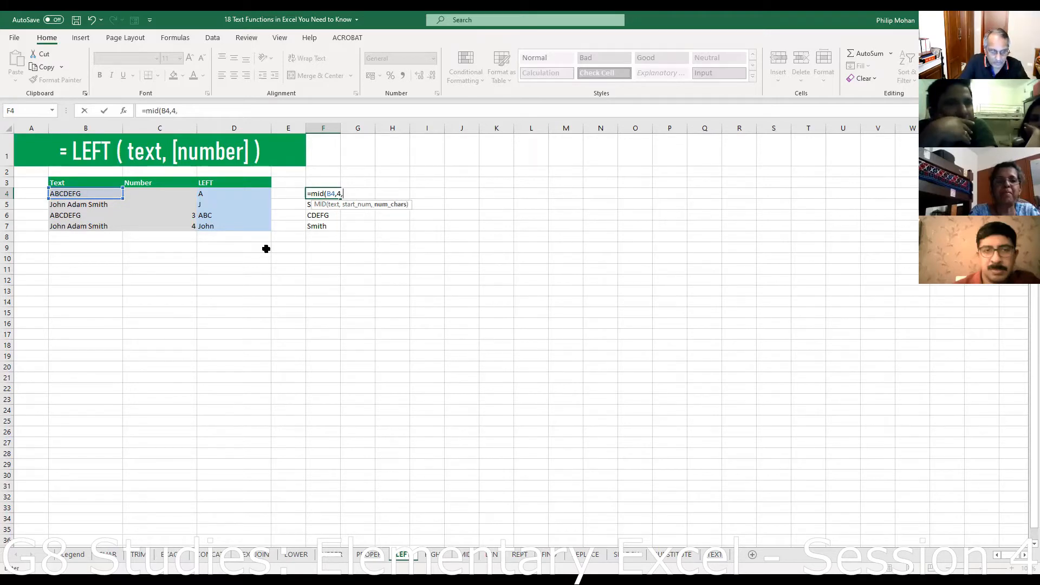
{"action": "type", "text": "2)"}
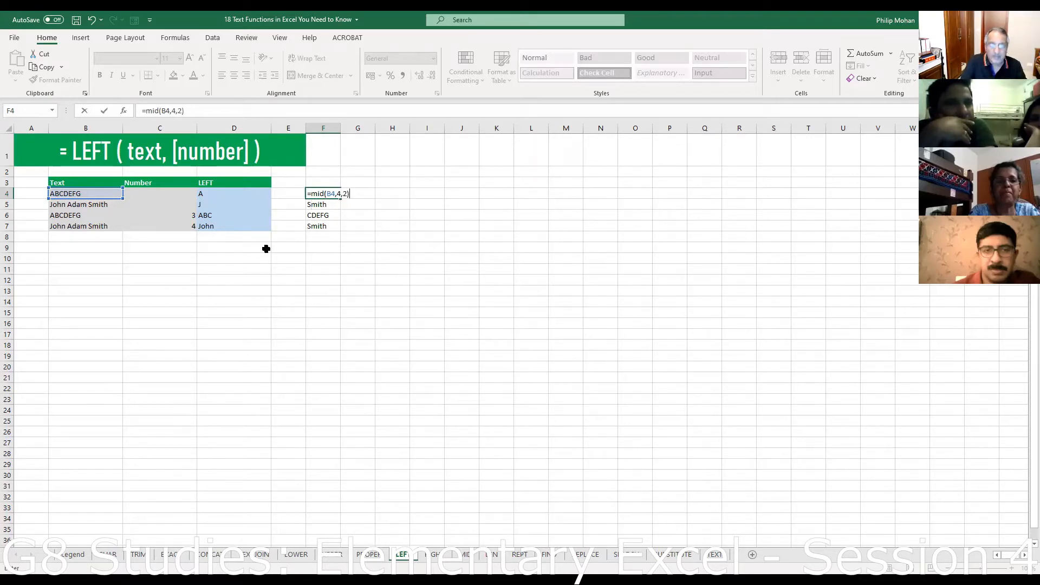
{"action": "key", "text": "Return"}
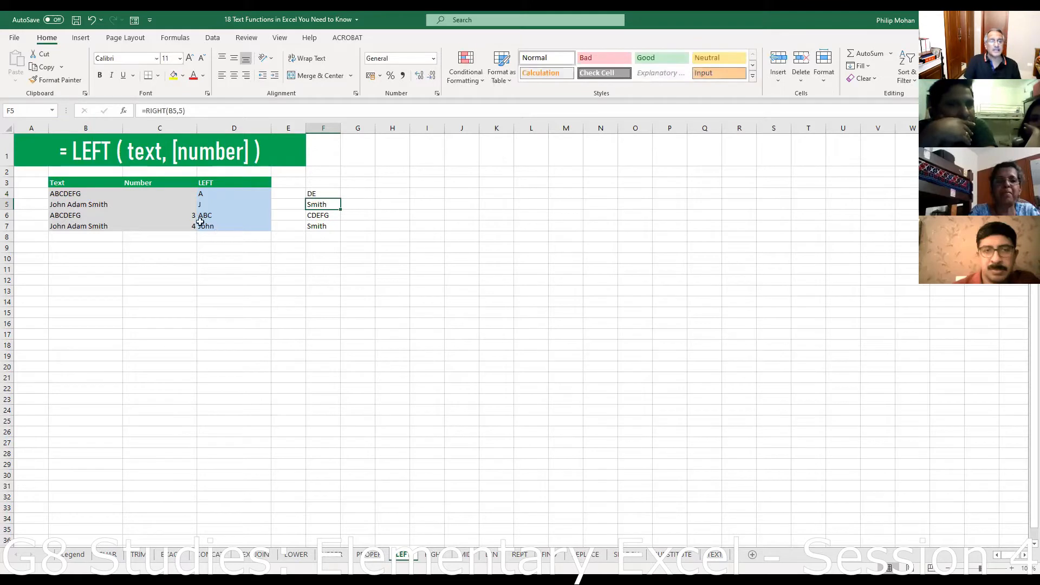
- Fill the MID formula down to F7, check F7 and F5, then select F3:F7
{"action": "left_click", "coordinate": [315, 194]}
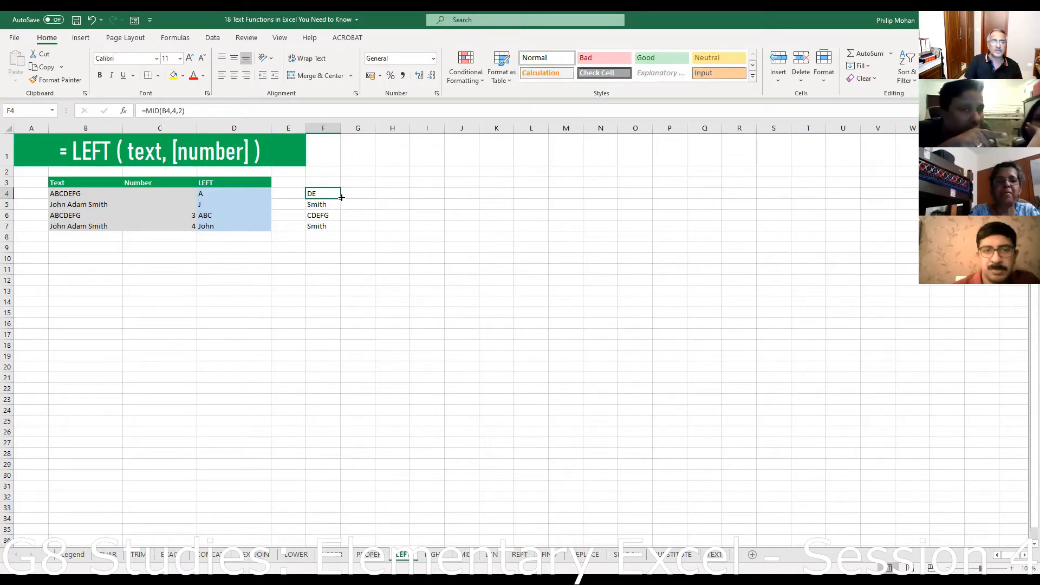
{"action": "left_click_drag", "start_coordinate": [342, 198], "coordinate": [341, 228]}
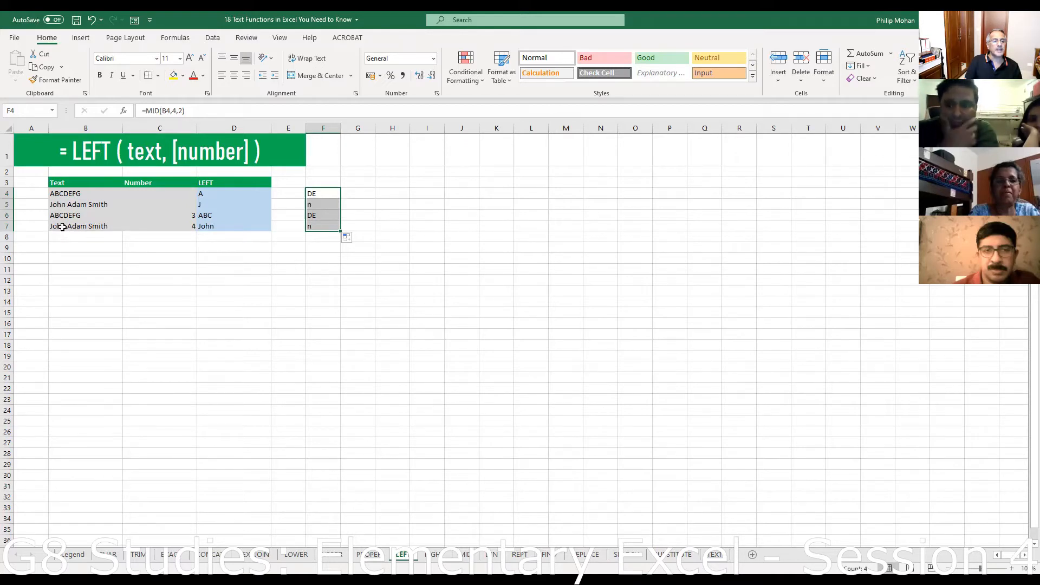
{"action": "left_click", "coordinate": [320, 226]}
{"action": "left_click", "coordinate": [318, 207]}
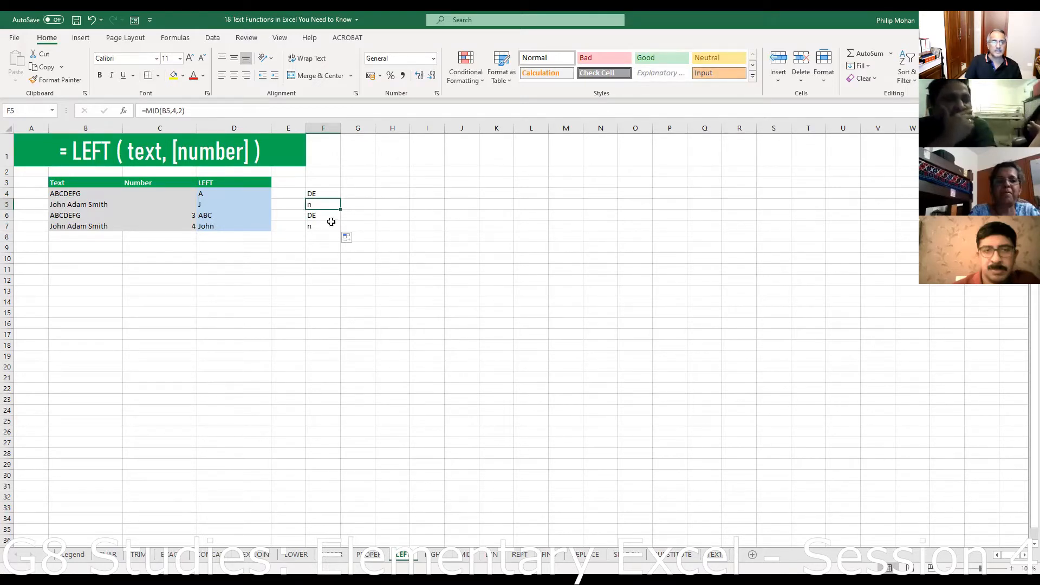
{"action": "left_click_drag", "start_coordinate": [316, 184], "coordinate": [324, 227]}
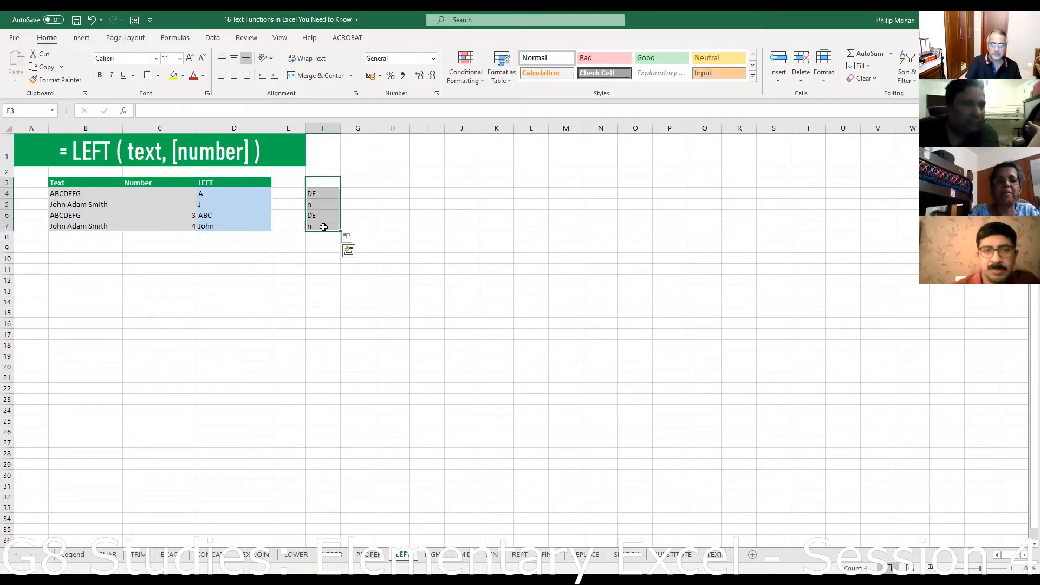
- Clear the MID results from F3:F7 and widen column F
{"action": "key", "text": "Delete"}
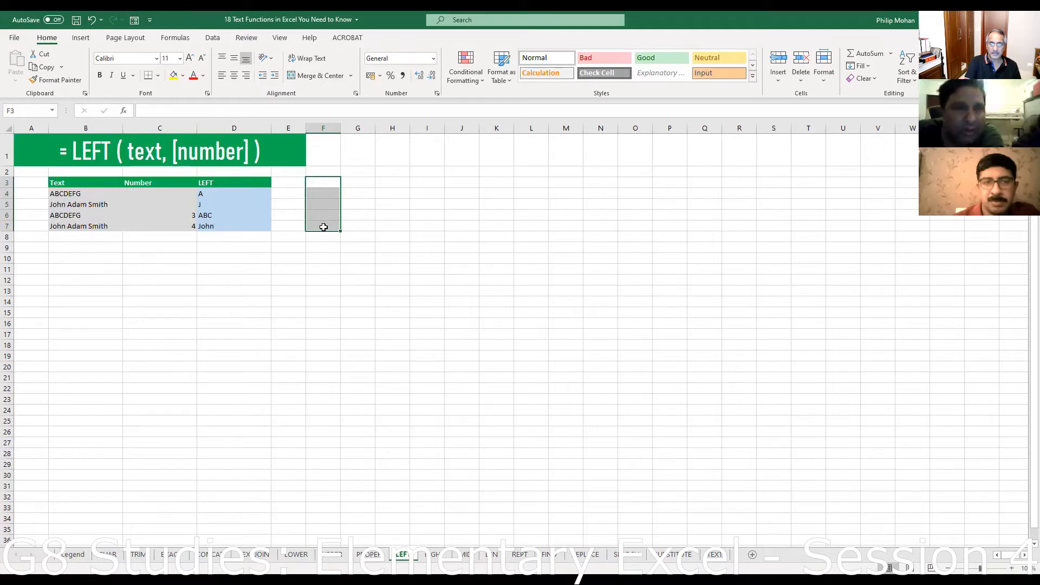
{"action": "left_click", "coordinate": [312, 195]}
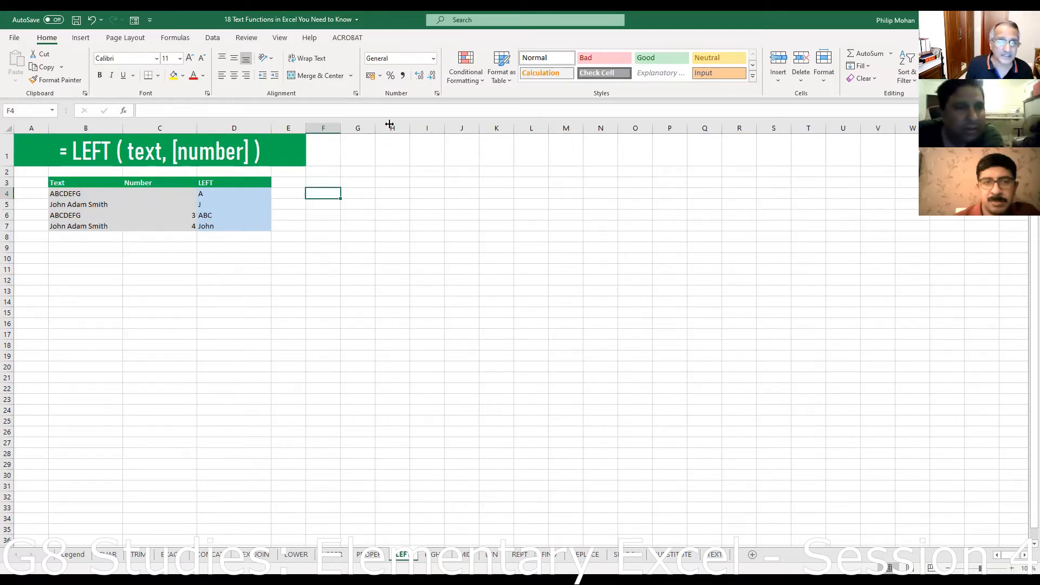
{"action": "left_click_drag", "start_coordinate": [340, 130], "coordinate": [391, 130]}
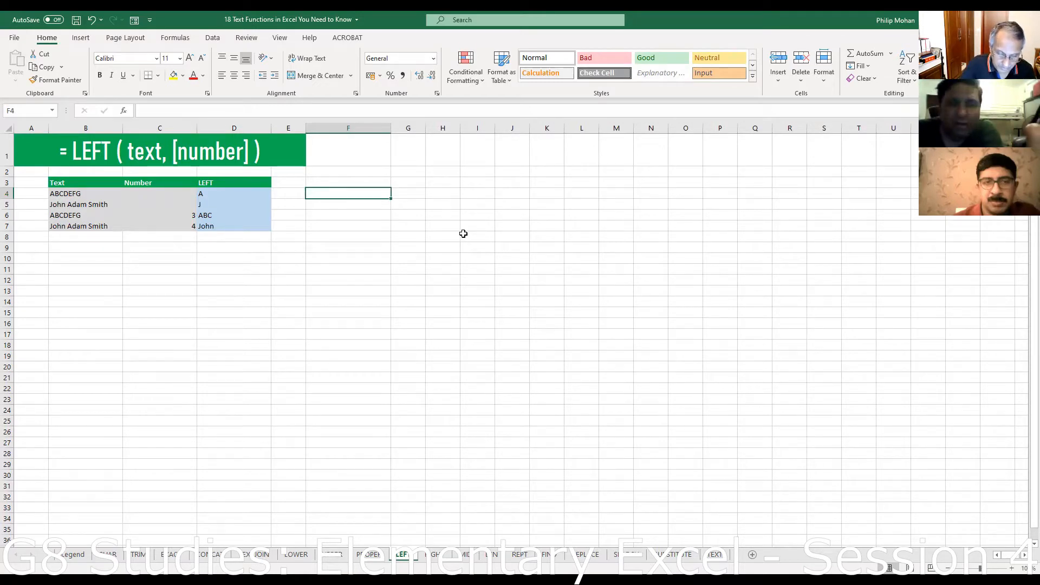
- Enter =LEFT(B4,5) in F4, correcting the missing equals sign
{"action": "type", "text": "left"}
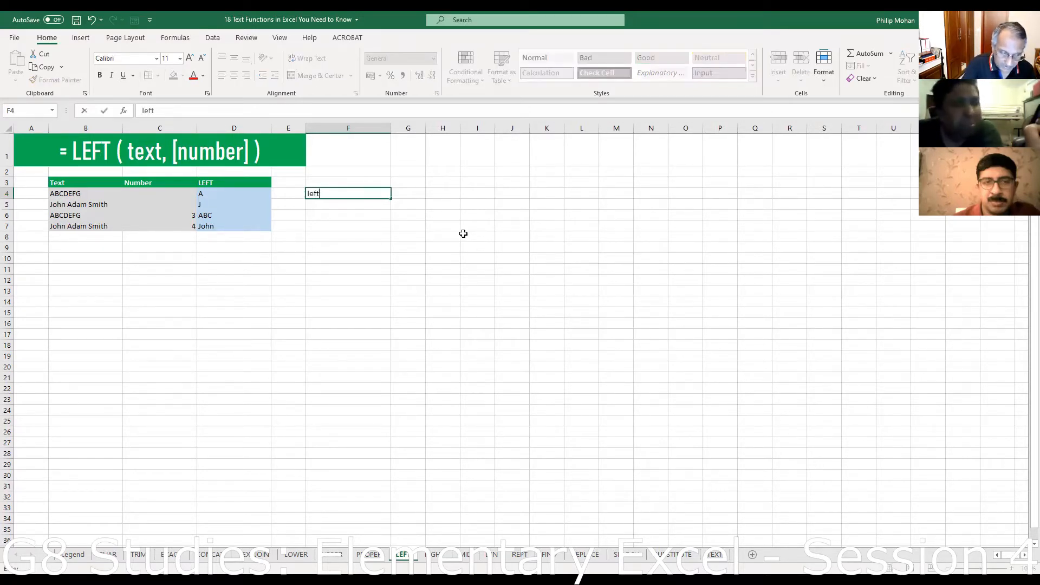
{"action": "type", "text": "("}
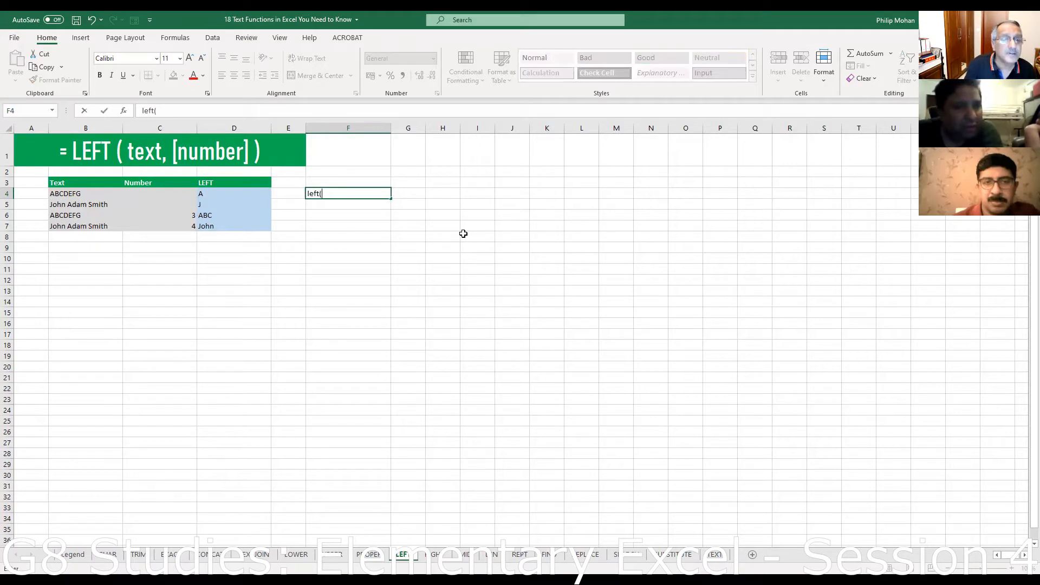
{"action": "left_click", "coordinate": [84, 196]}
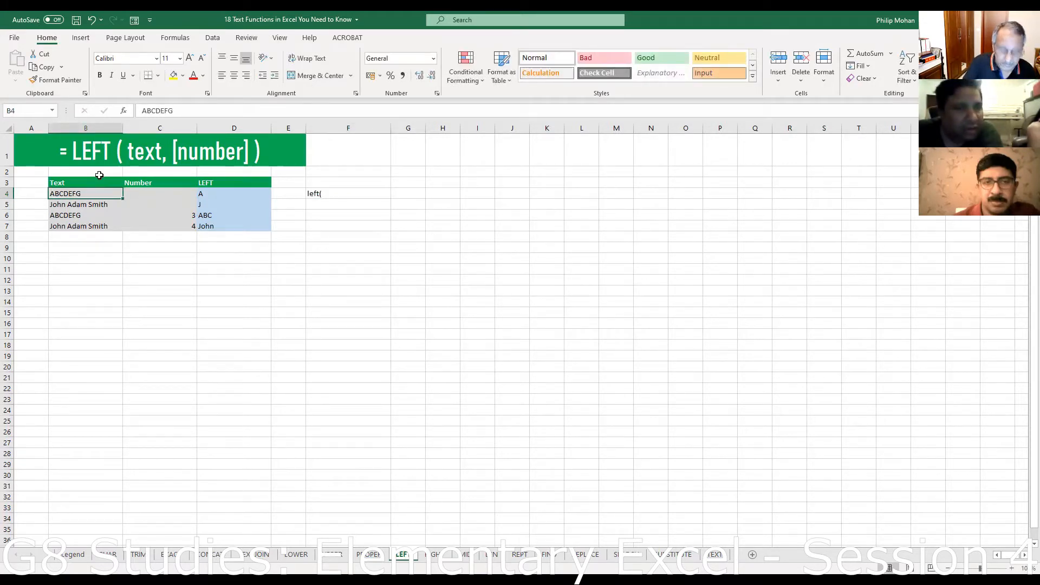
{"action": "left_click", "coordinate": [309, 193]}
{"action": "left_click", "coordinate": [142, 112]}
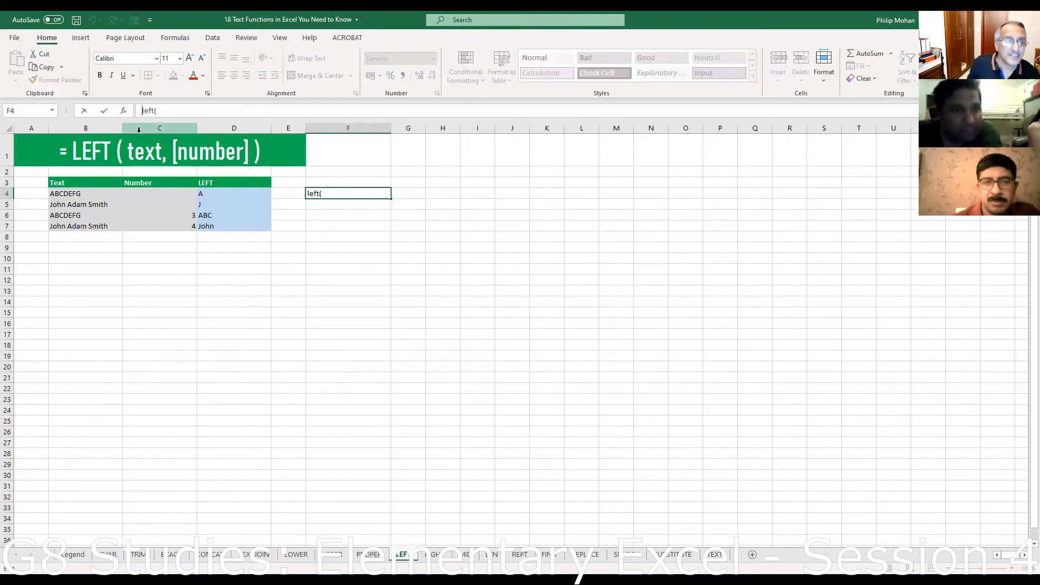
{"action": "type", "text": "="}
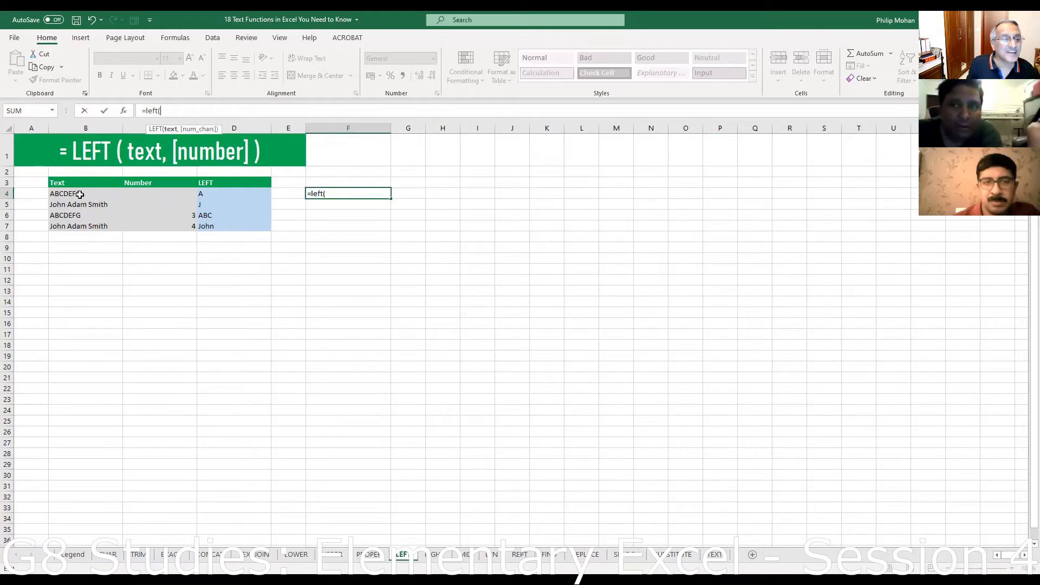
{"action": "left_click", "coordinate": [85, 194]}
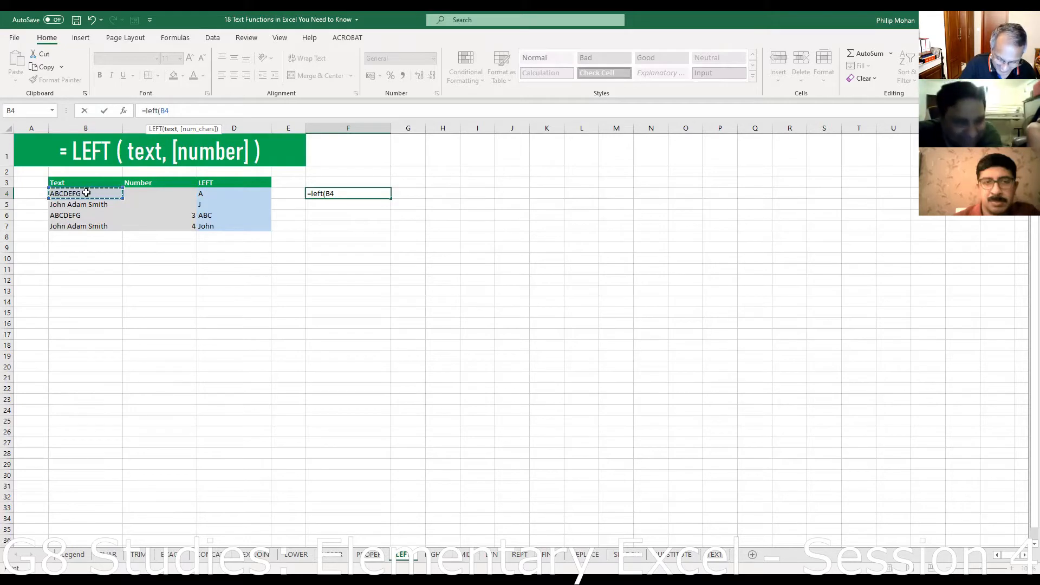
{"action": "type", "text": ","}
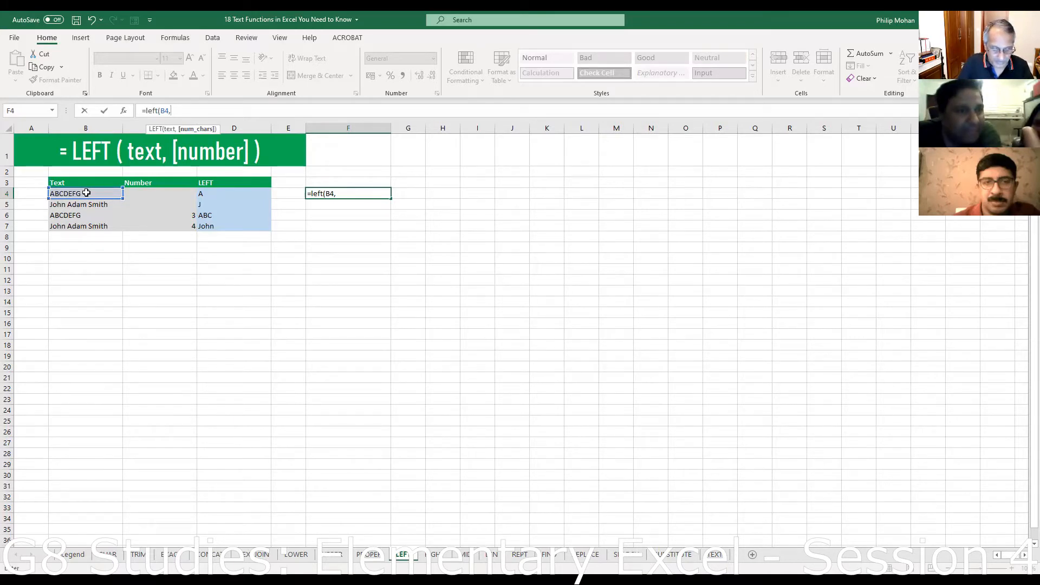
{"action": "type", "text": "5"}
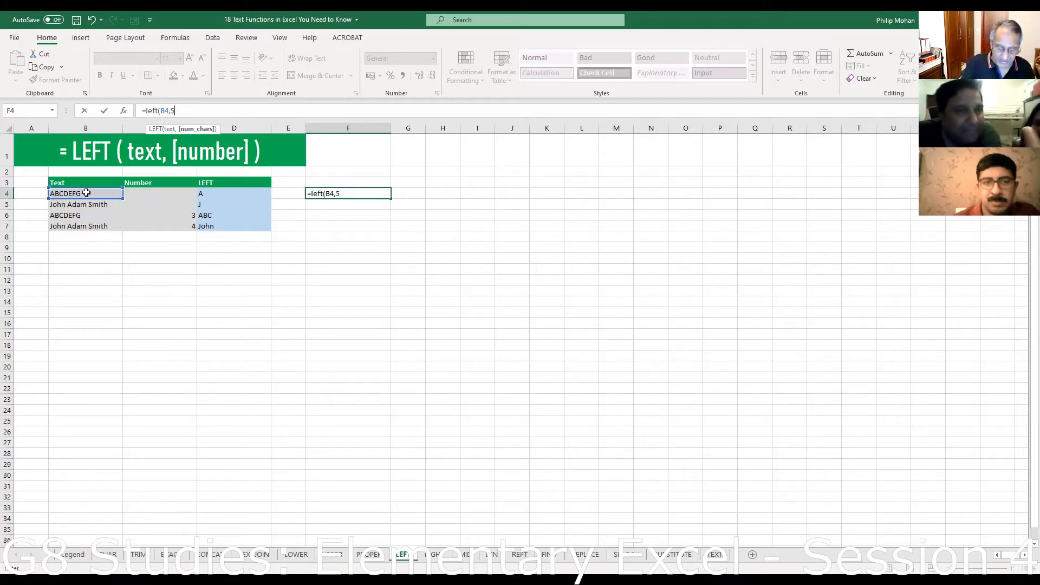
{"action": "type", "text": ")"}
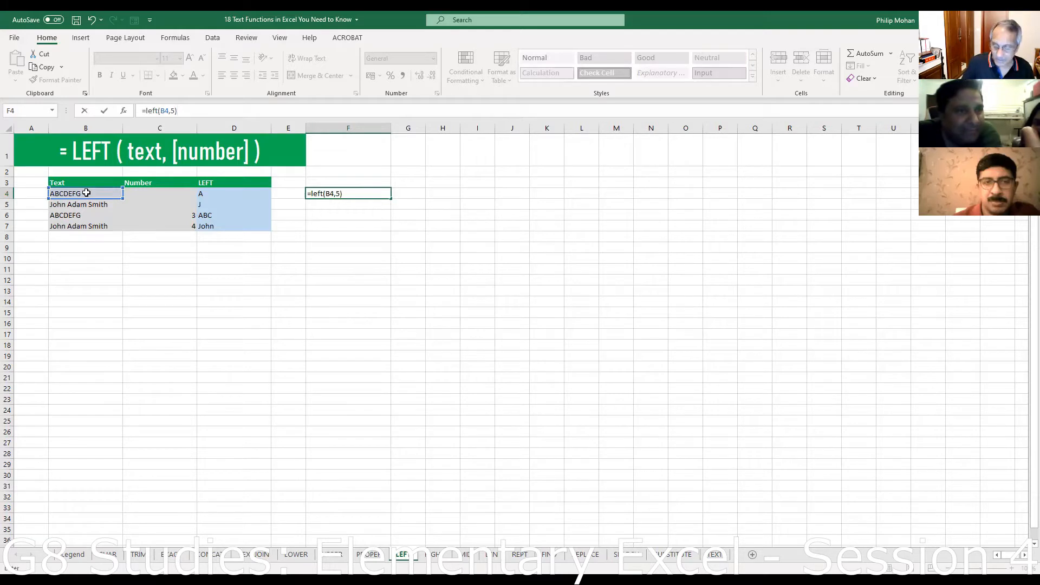
{"action": "key", "text": "ctrl+Return"}
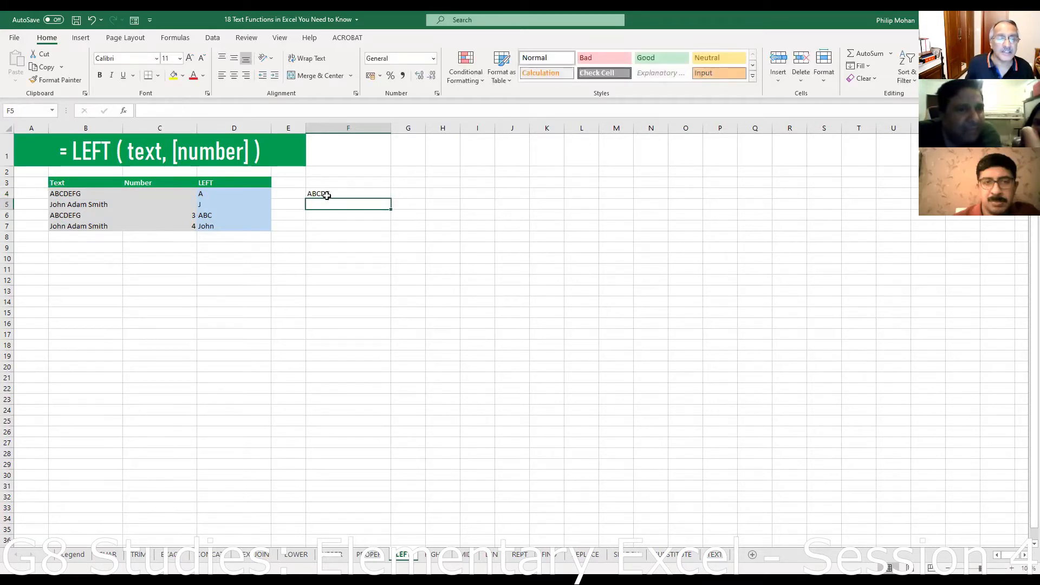
- Fill the LEFT formula down through F7, giving ABCDE, John, ABCDE, John
{"action": "left_click_drag", "start_coordinate": [392, 201], "coordinate": [394, 234]}
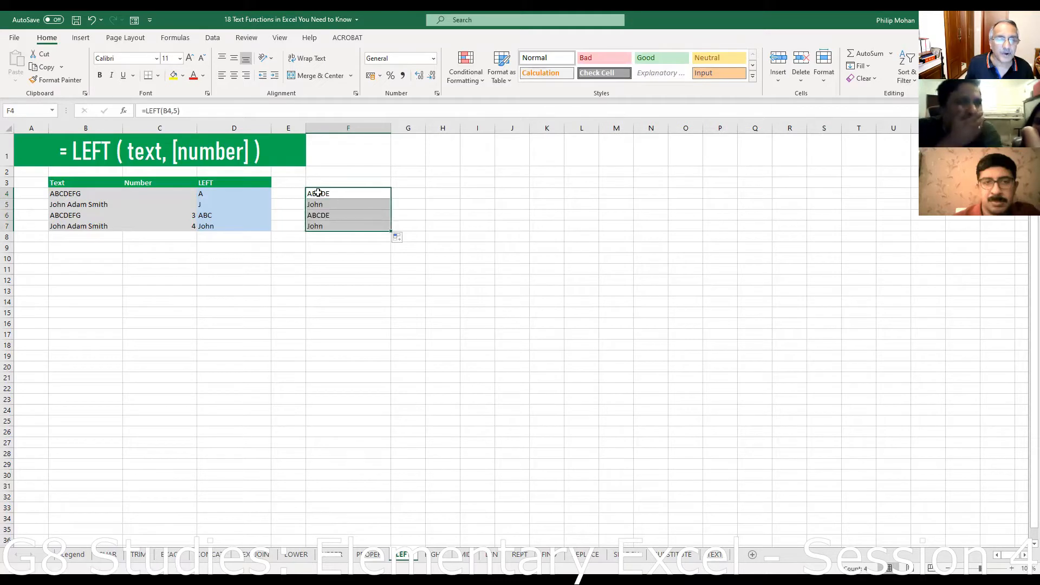
{"action": "left_click", "coordinate": [316, 194]}
{"action": "left_click", "coordinate": [144, 111]}
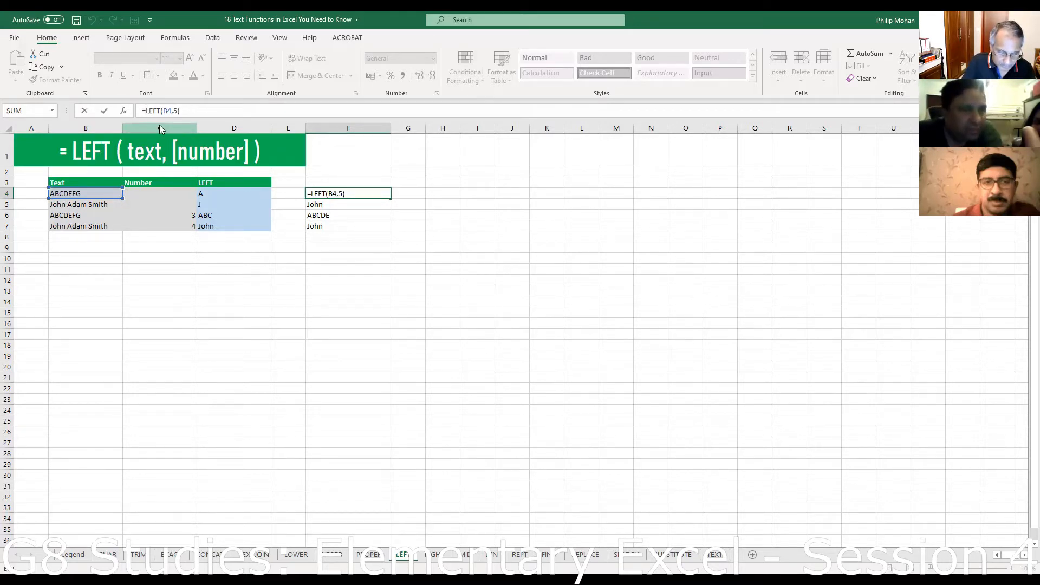
- Wrap F4 as =PROPER(LEFT(B4,5)) and fill it down to F7, giving Abcde and John
{"action": "type", "text": "proper"}
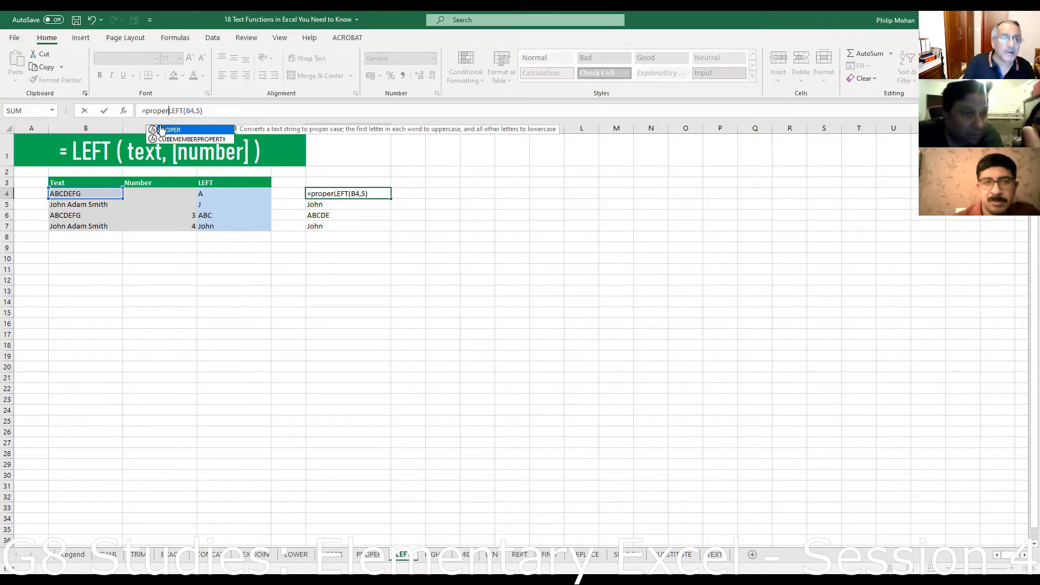
{"action": "type", "text": "("}
{"action": "left_click", "coordinate": [219, 111]}
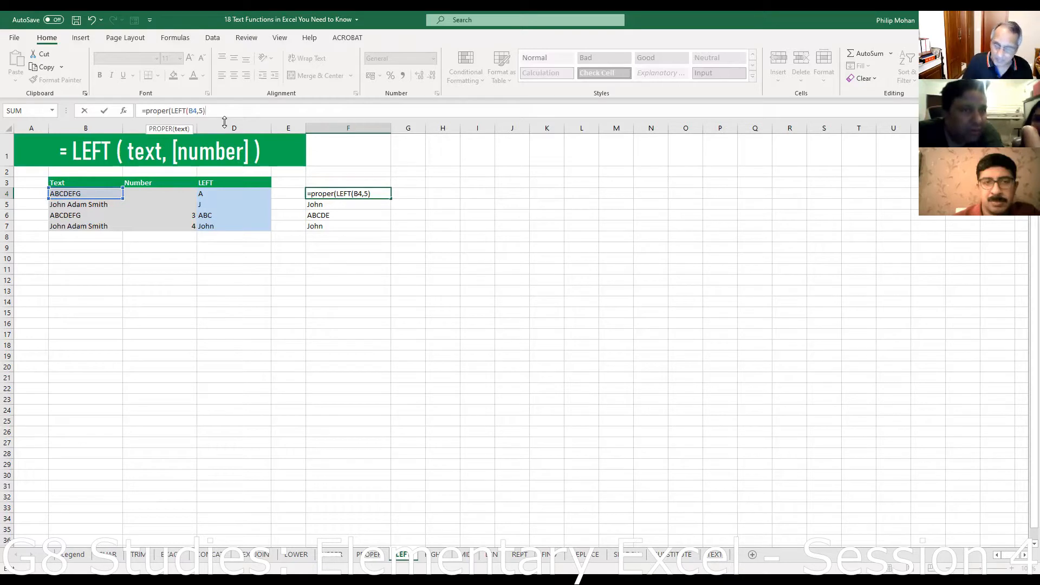
{"action": "type", "text": ")"}
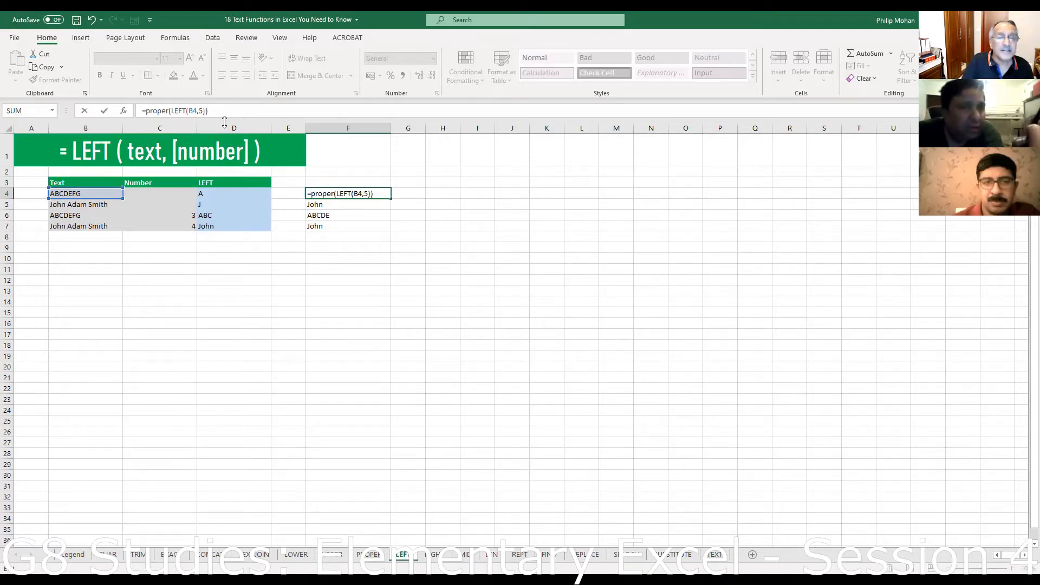
{"action": "key", "text": "Return"}
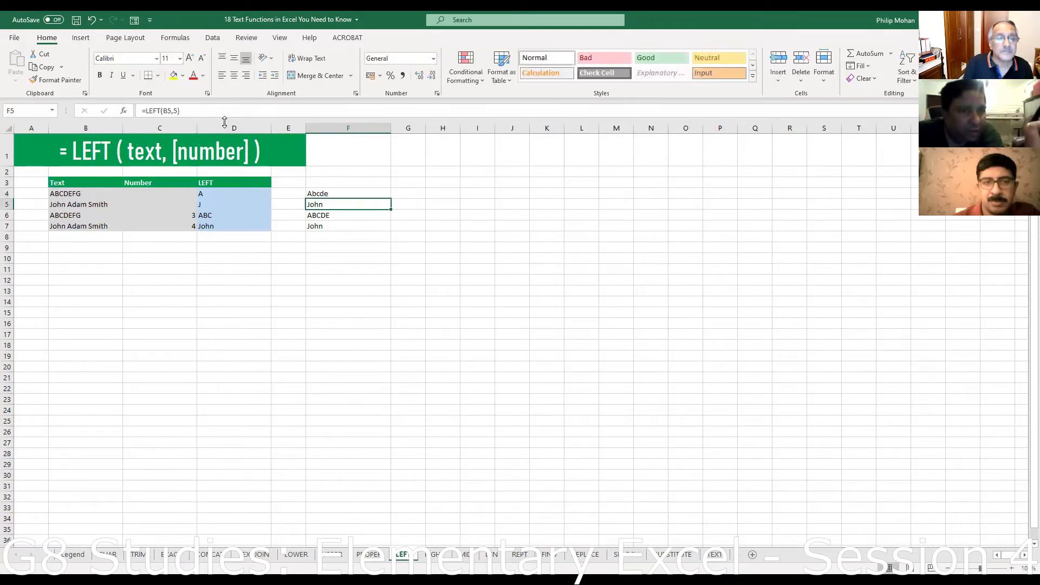
{"action": "left_click_drag", "start_coordinate": [347, 192], "coordinate": [390, 227]}
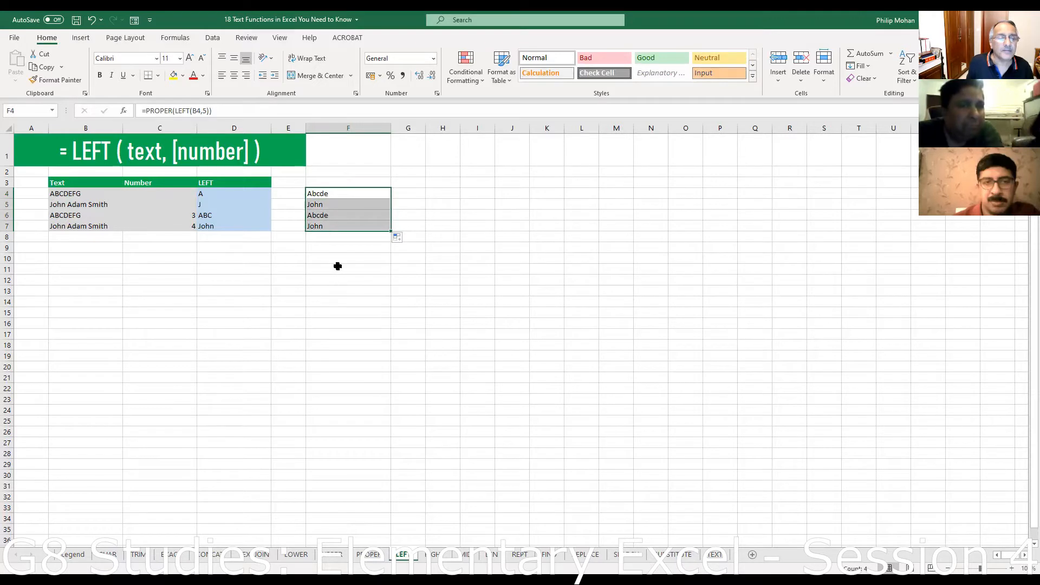
{"action": "left_click", "coordinate": [325, 193]}
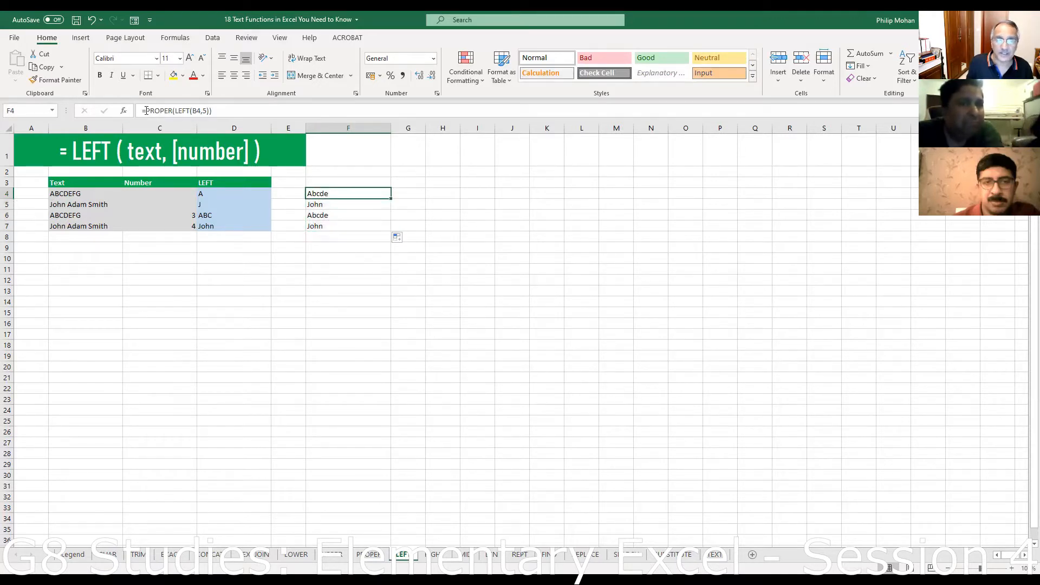
{"action": "left_click", "coordinate": [146, 111]}
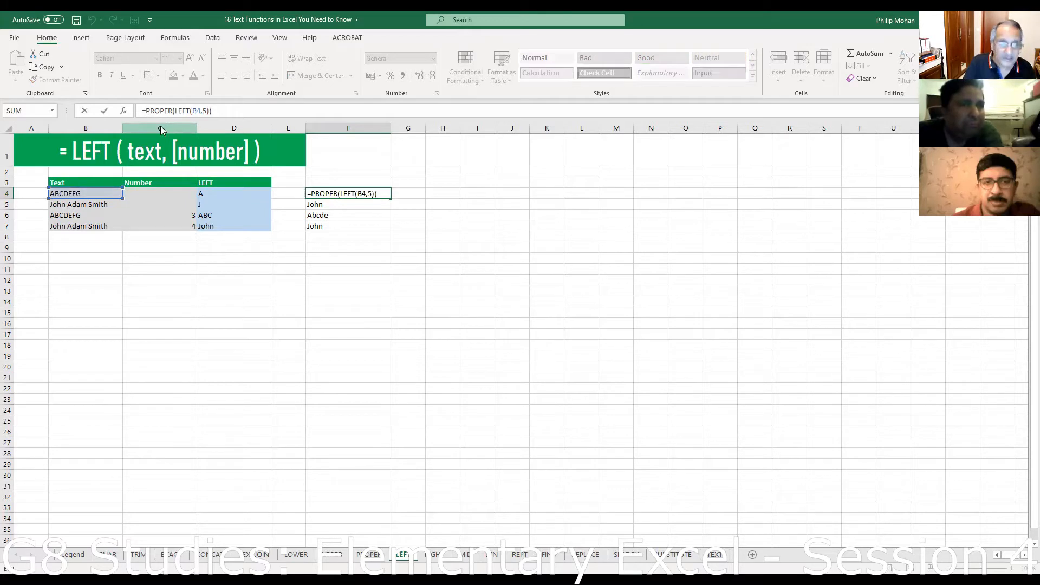
- Change F4 to =UPPER(LEFT(B4,5)) and fill it down to F7
{"action": "key", "text": "Delete"}
{"action": "key", "text": "Delete"}
{"action": "key", "text": "Delete"}
{"action": "type", "text": "upper"}
{"action": "key", "text": "Delete"}
{"action": "key", "text": "Delete"}
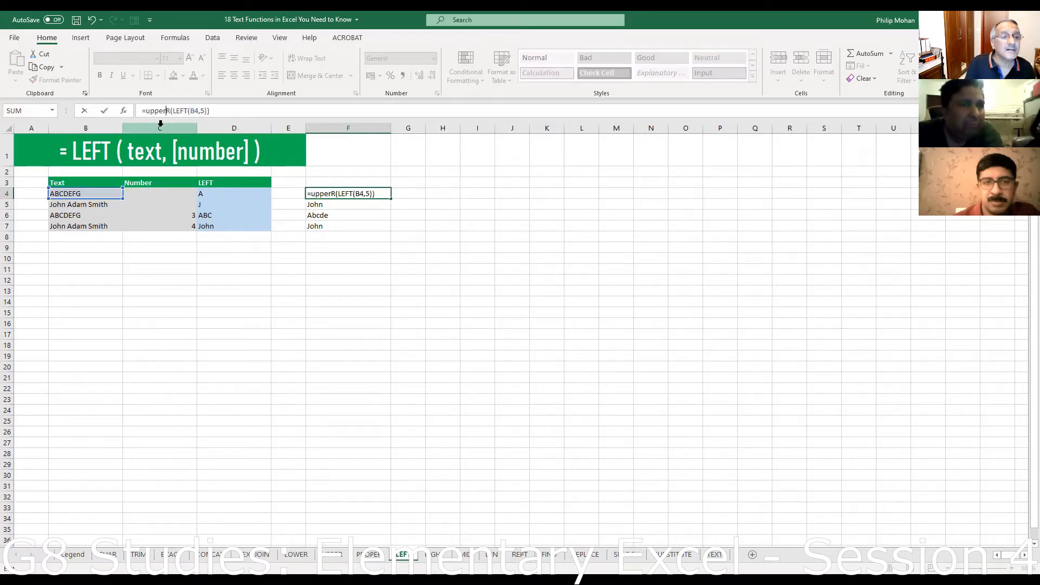
{"action": "key", "text": "Delete"}
{"action": "left_click", "coordinate": [226, 109]}
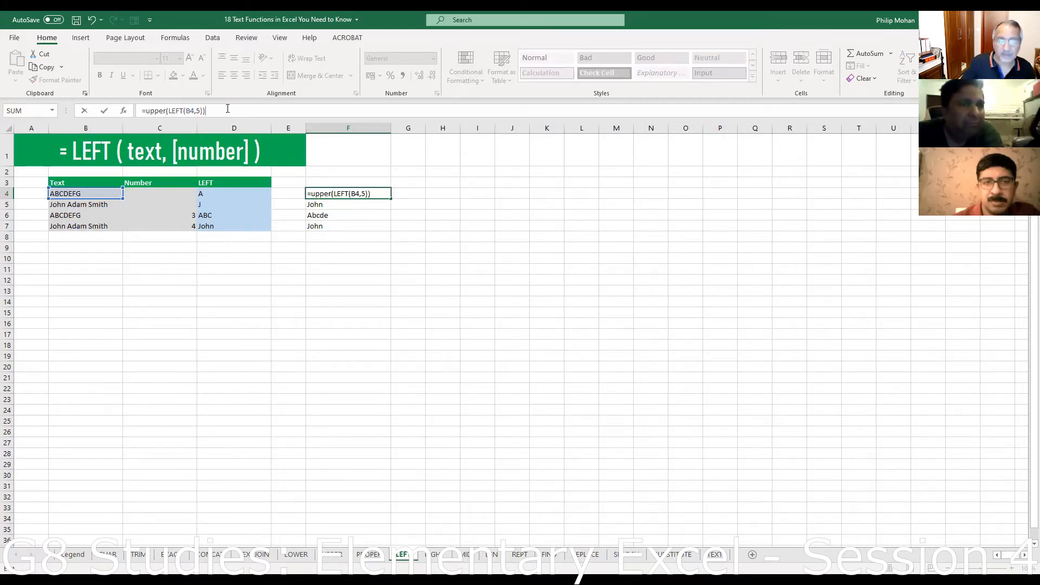
{"action": "key", "text": "Return"}
{"action": "left_click", "coordinate": [337, 194]}
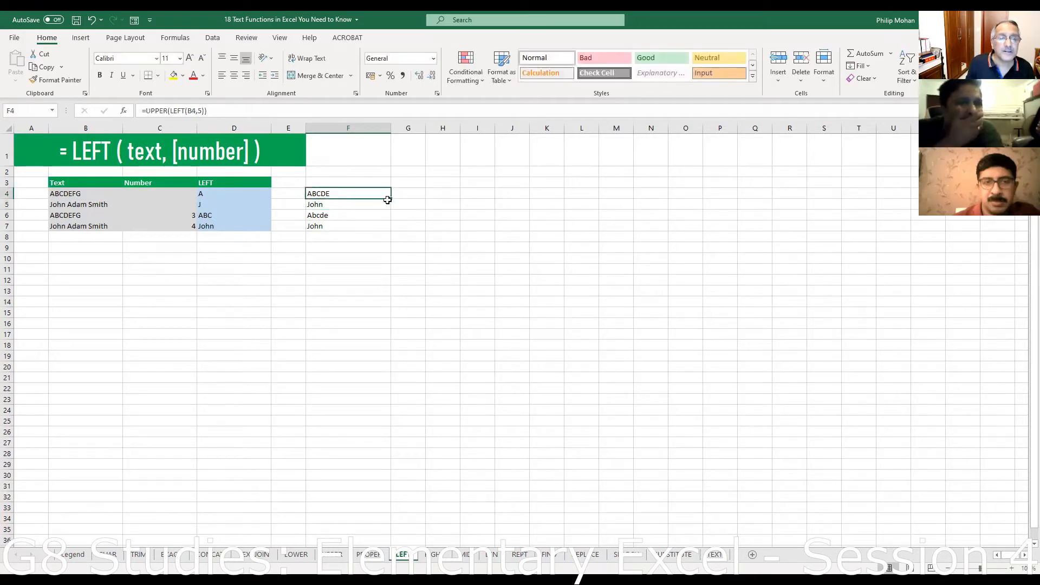
{"action": "left_click_drag", "start_coordinate": [392, 199], "coordinate": [393, 233]}
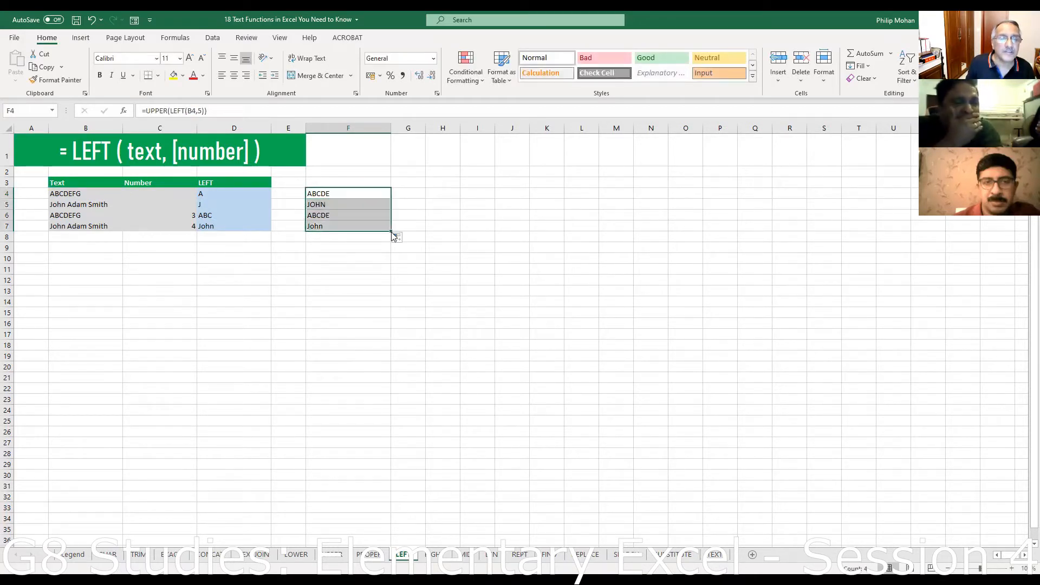
{"action": "left_click", "coordinate": [322, 194]}
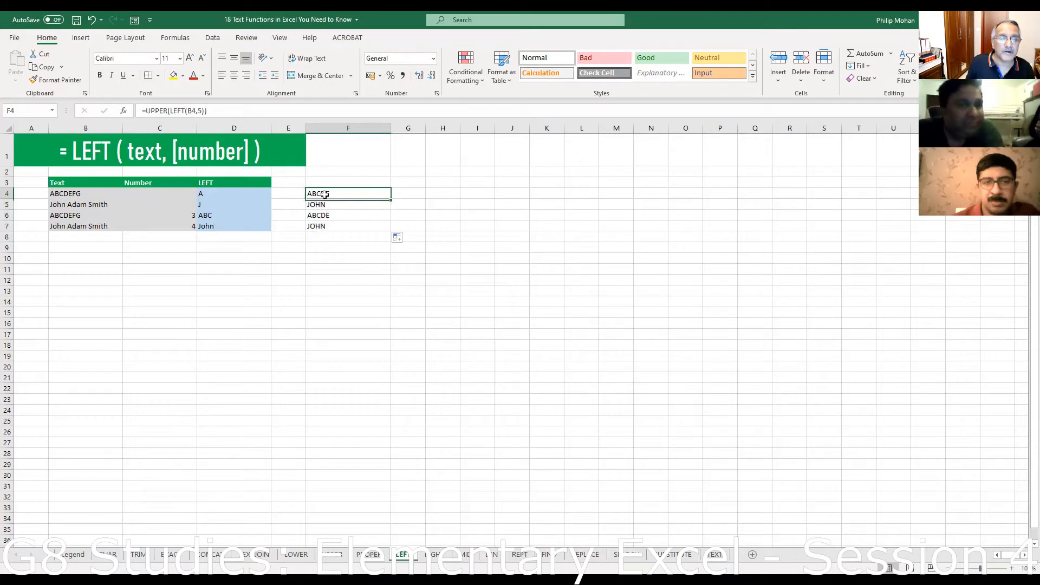
- Change F4 to =LOWER(LEFT(B4,5)) and fill it down to F7, giving abcde and john
{"action": "left_click", "coordinate": [147, 112]}
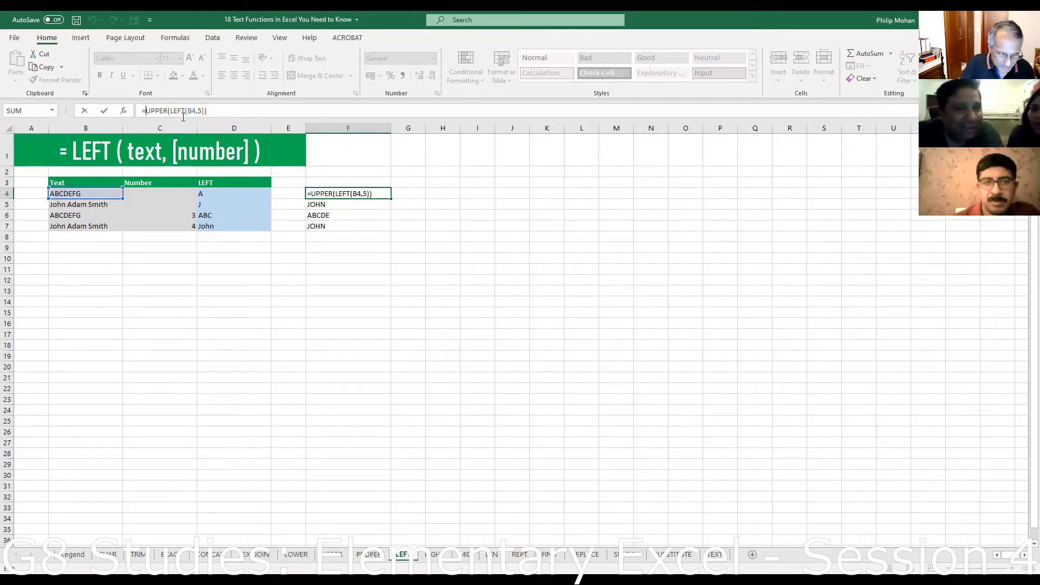
{"action": "key", "text": "Delete"}
{"action": "key", "text": "Delete"}
{"action": "key", "text": "Delete"}
{"action": "key", "text": "Delete"}
{"action": "type", "text": "lower"}
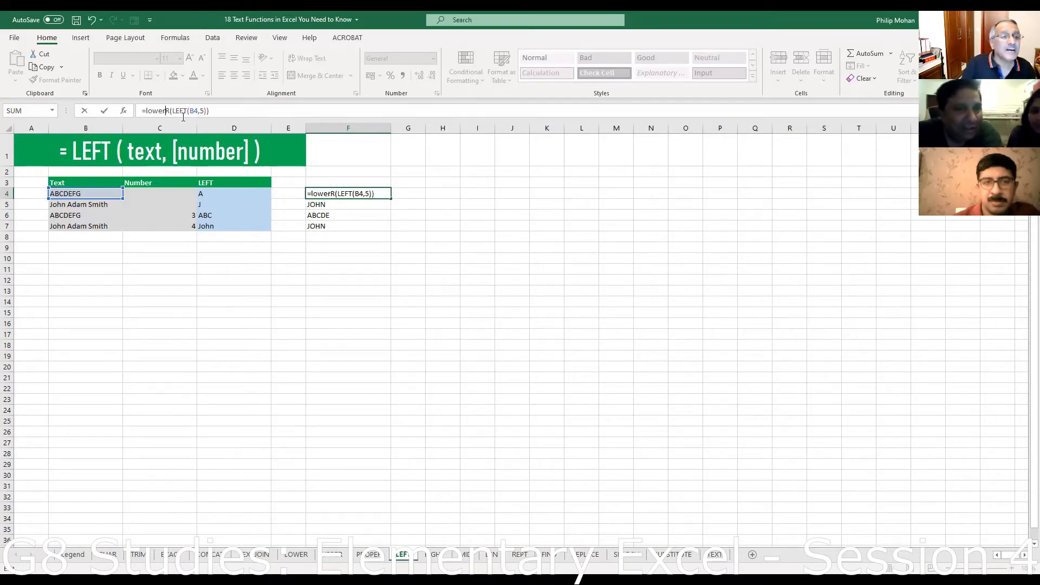
{"action": "key", "text": "Delete"}
{"action": "key", "text": "End"}
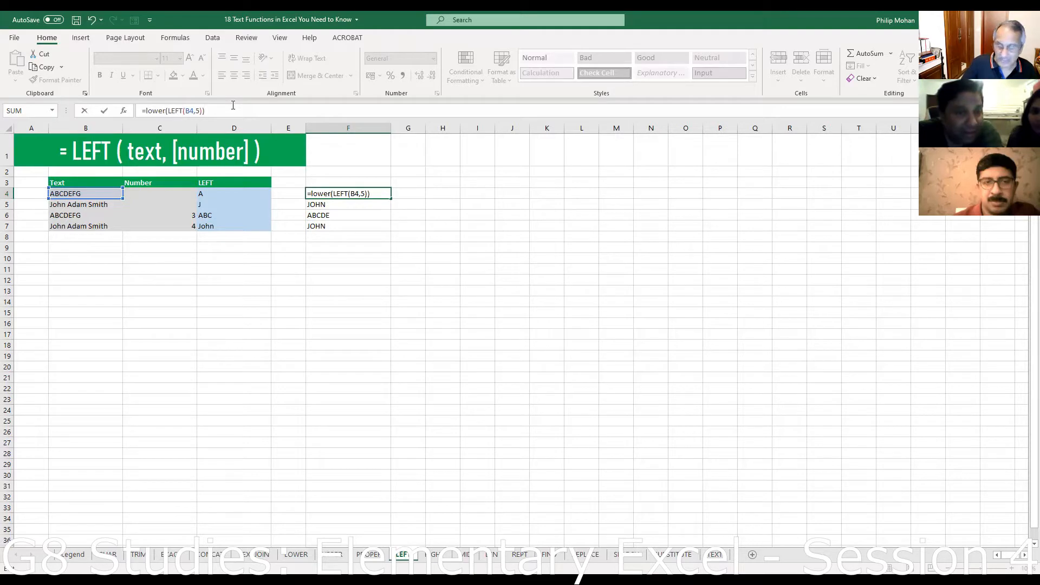
{"action": "key", "text": "Return"}
{"action": "left_click", "coordinate": [373, 195]}
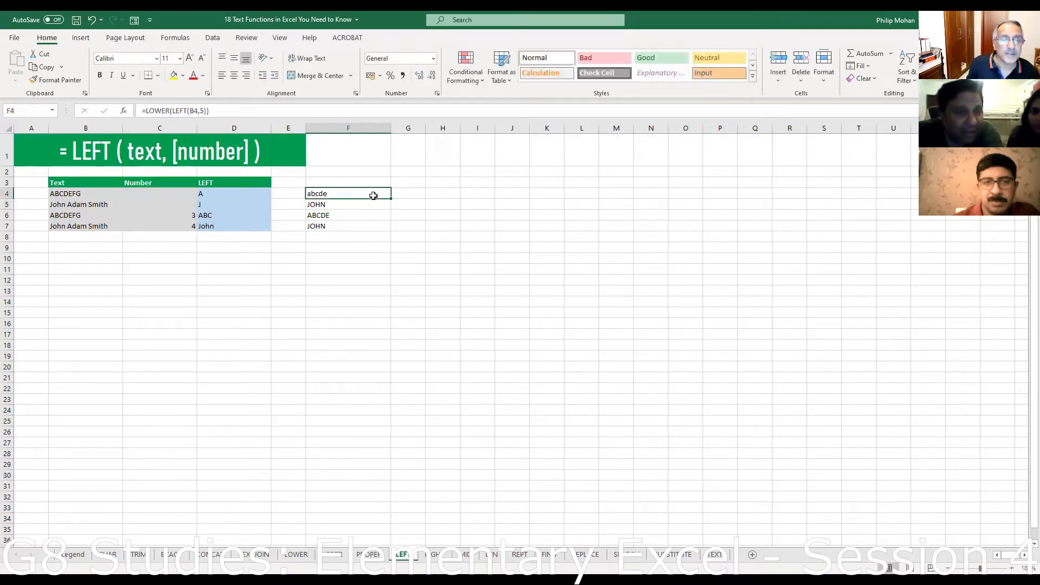
{"action": "left_click_drag", "start_coordinate": [391, 199], "coordinate": [403, 241]}
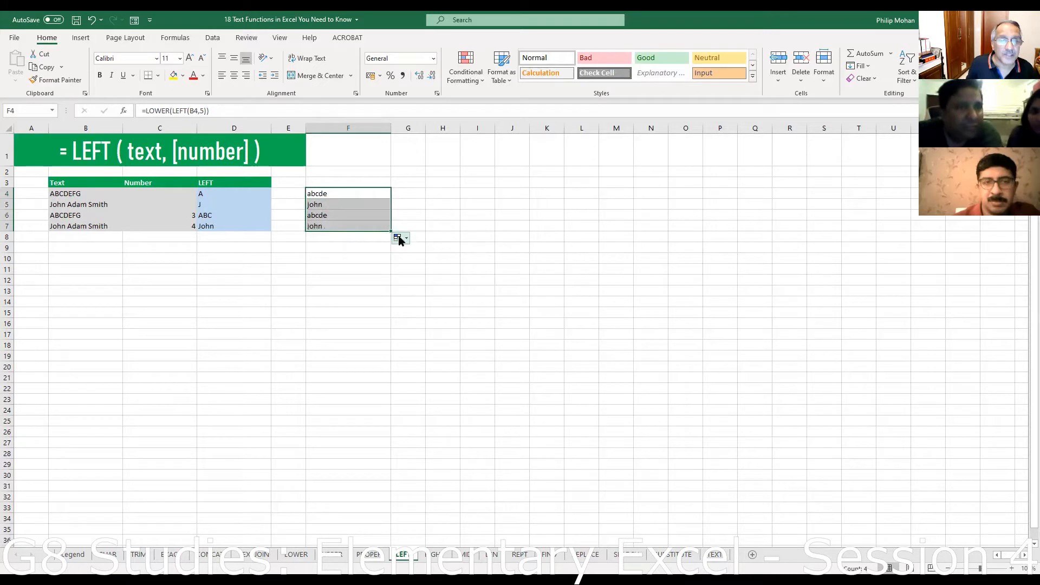
{"action": "left_click", "coordinate": [417, 193]}
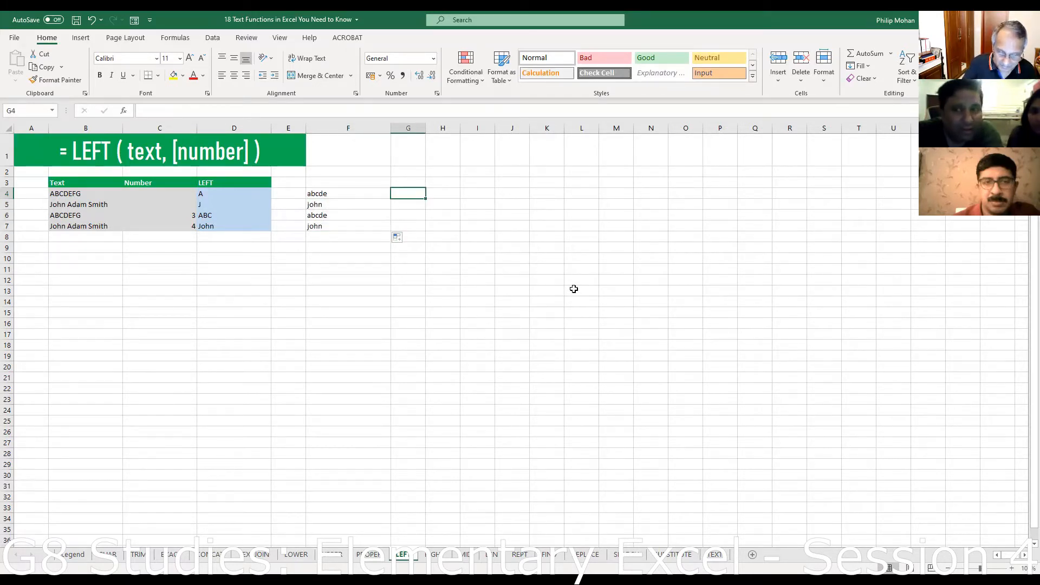
- Enter =LEFT(B4,6) in G4
{"action": "type", "text": "="}
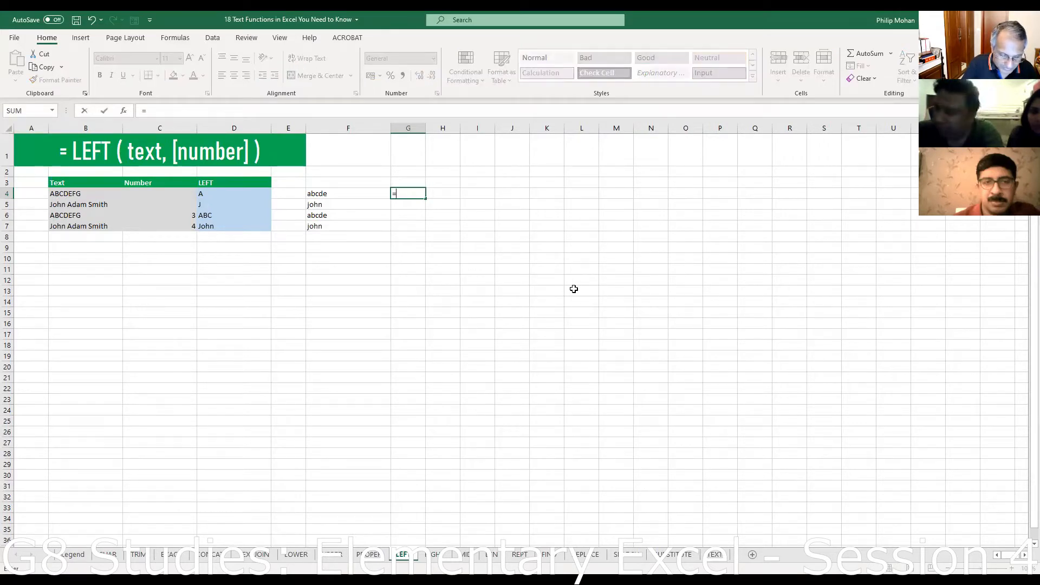
{"action": "type", "text": "left"}
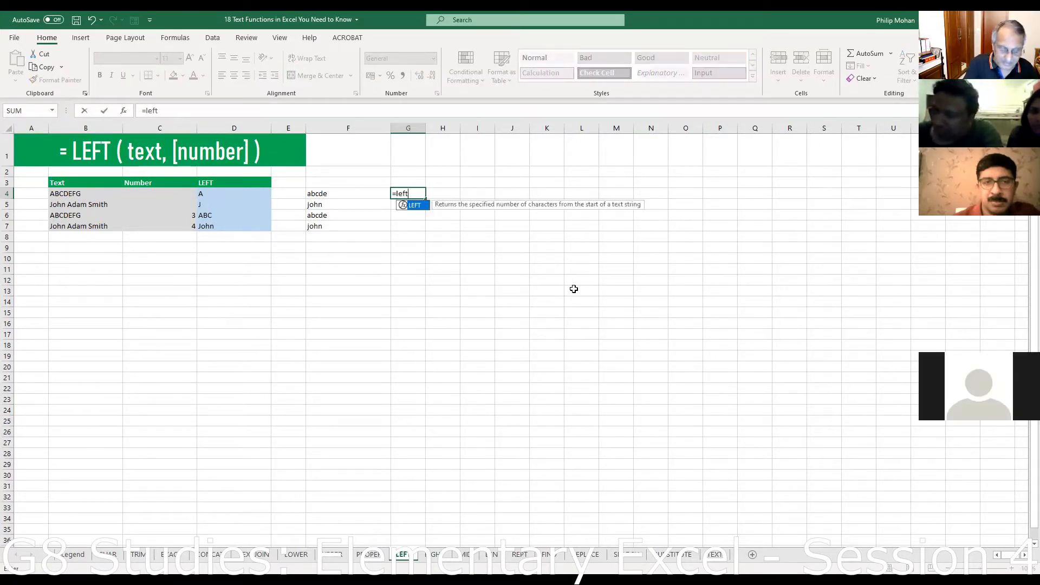
{"action": "type", "text": "("}
{"action": "left_click", "coordinate": [77, 193]}
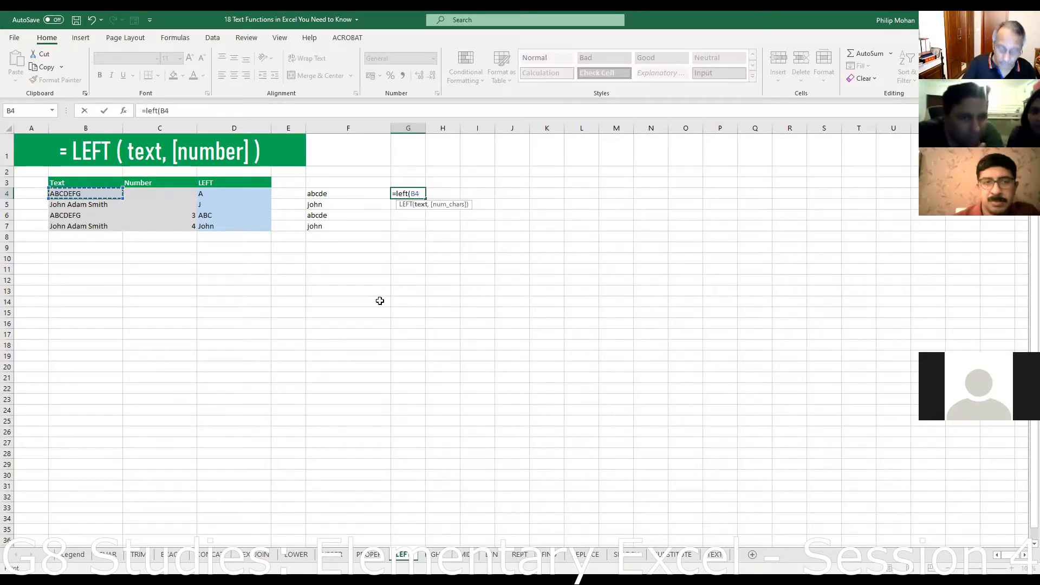
{"action": "type", "text": ",6"}
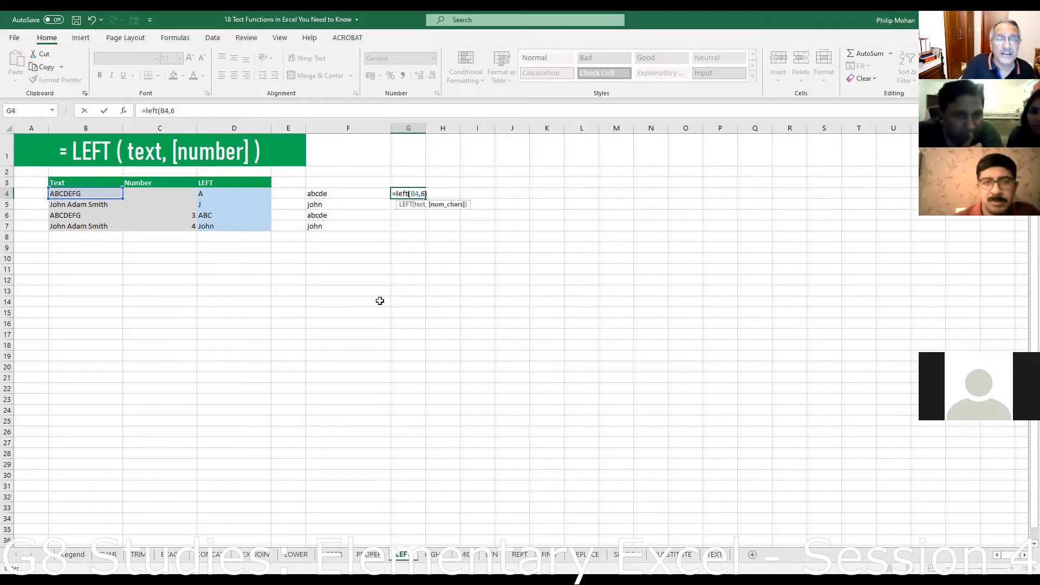
{"action": "type", "text": ")"}
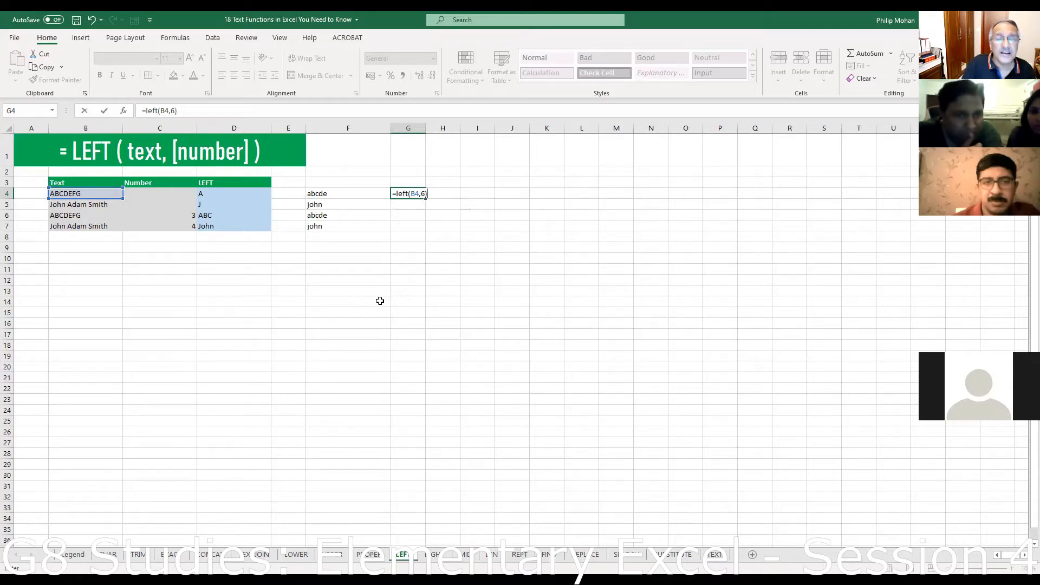
- Wrap G4 as =RIGHT(LEFT(B4,6),2) so it returns EF
{"action": "left_click", "coordinate": [398, 194]}
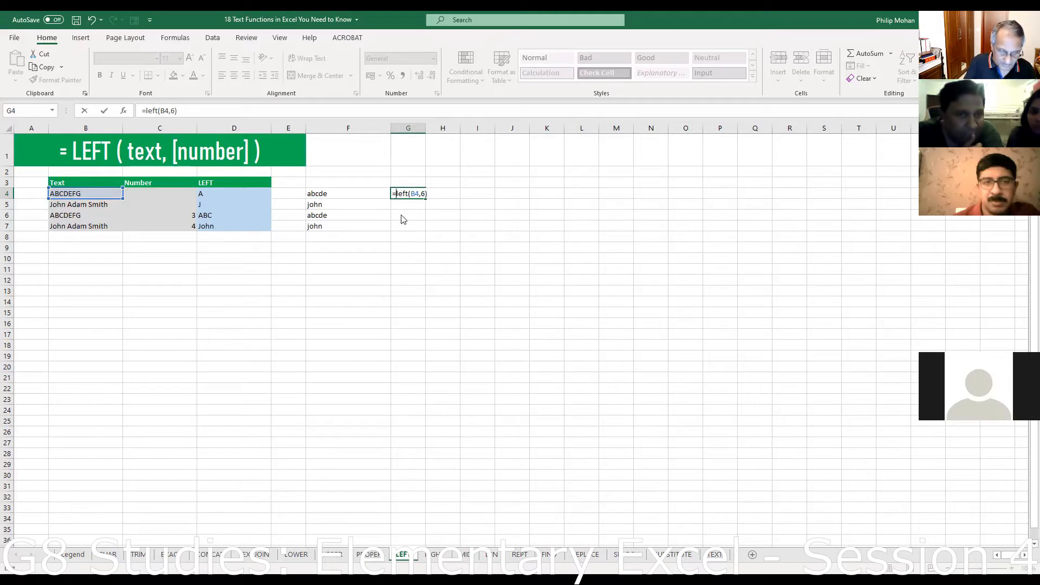
{"action": "type", "text": "right"}
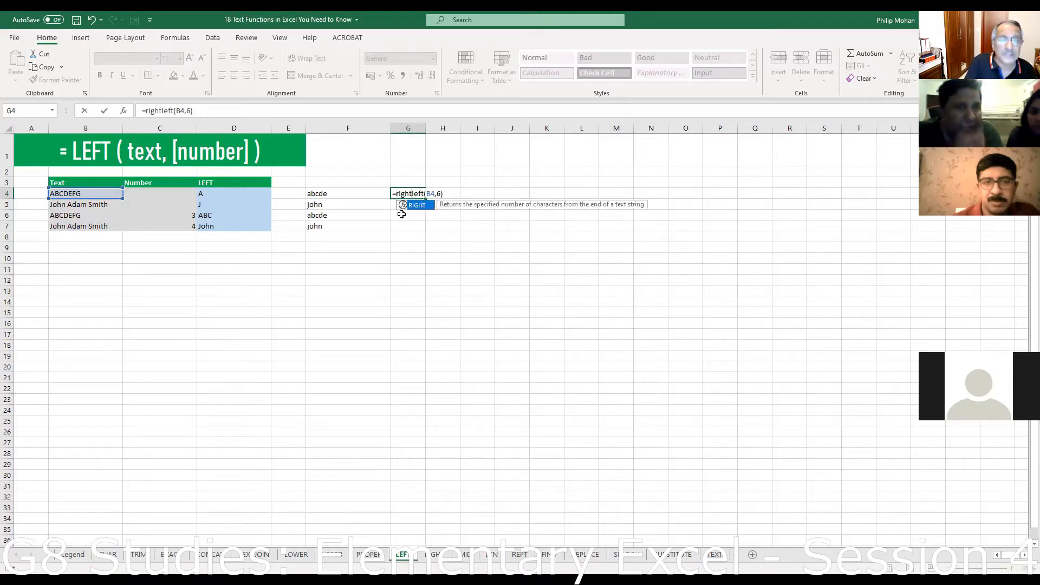
{"action": "type", "text": "("}
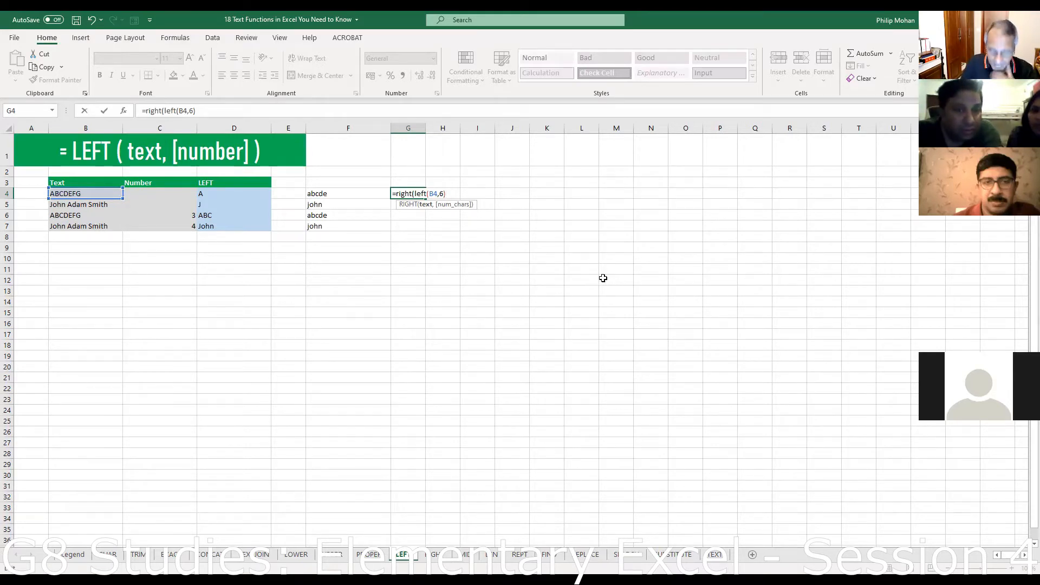
{"action": "type", "text": ","}
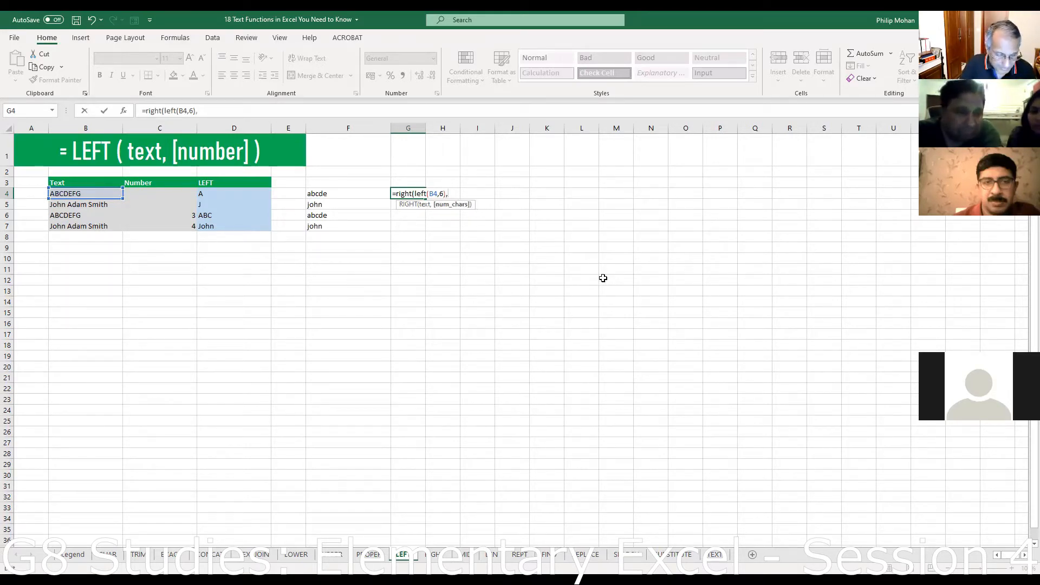
{"action": "type", "text": "2)"}
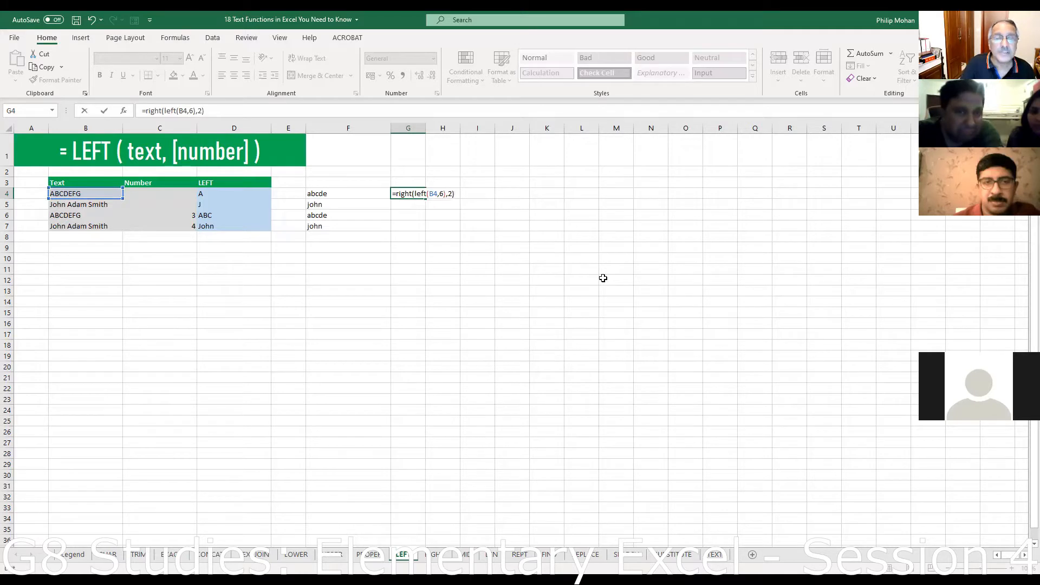
{"action": "key", "text": "Return"}
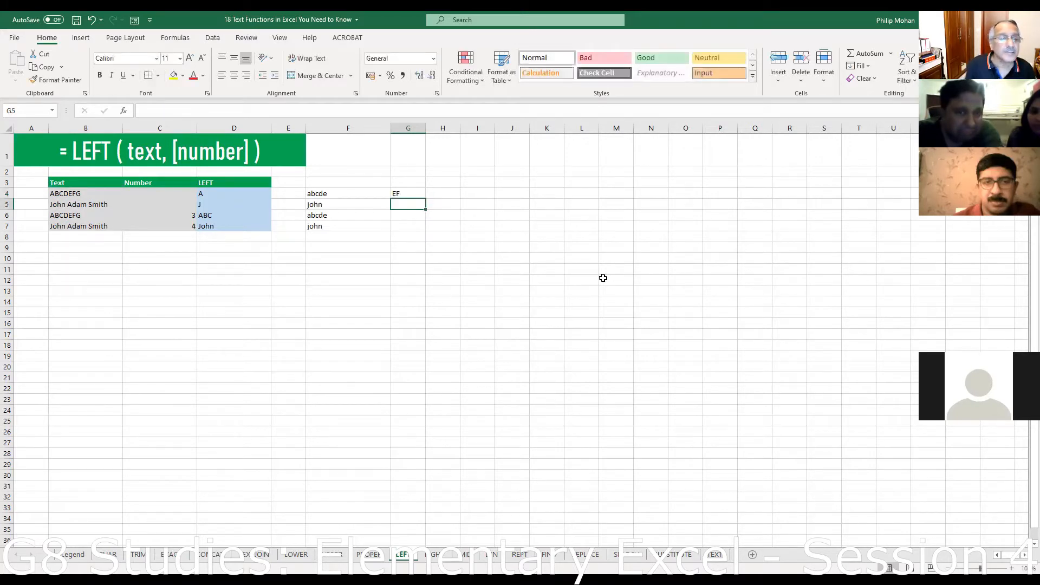
{"action": "left_click", "coordinate": [401, 195]}
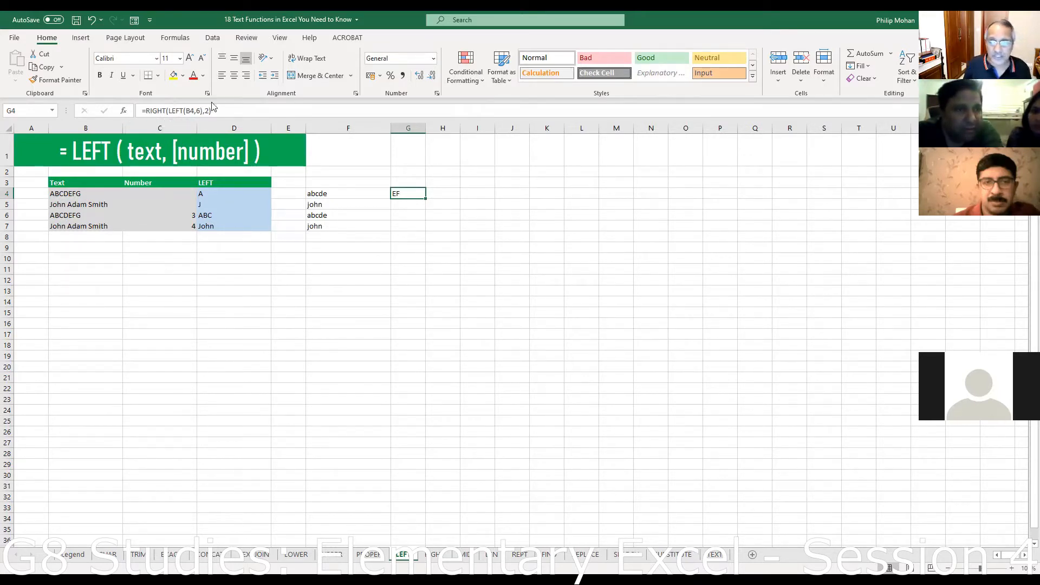
- Rewrite G4 as the nested =LEFT(RIGHT(B4,6),2) so it returns BC
{"action": "left_click", "coordinate": [146, 111]}
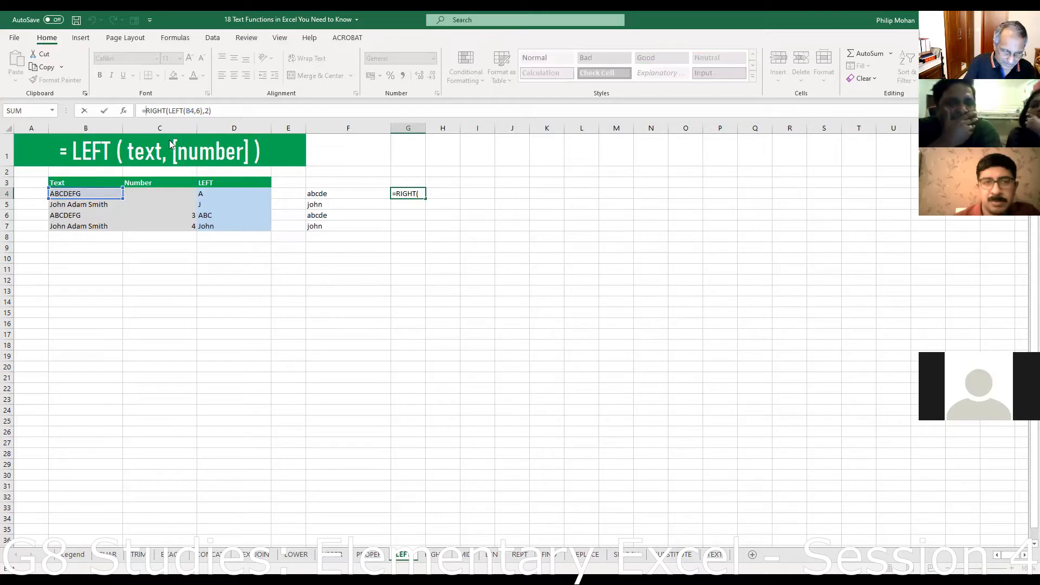
{"action": "key", "text": "Delete"}
{"action": "key", "text": "Delete"}
{"action": "key", "text": "Delete"}
{"action": "key", "text": "Delete"}
{"action": "key", "text": "Delete"}
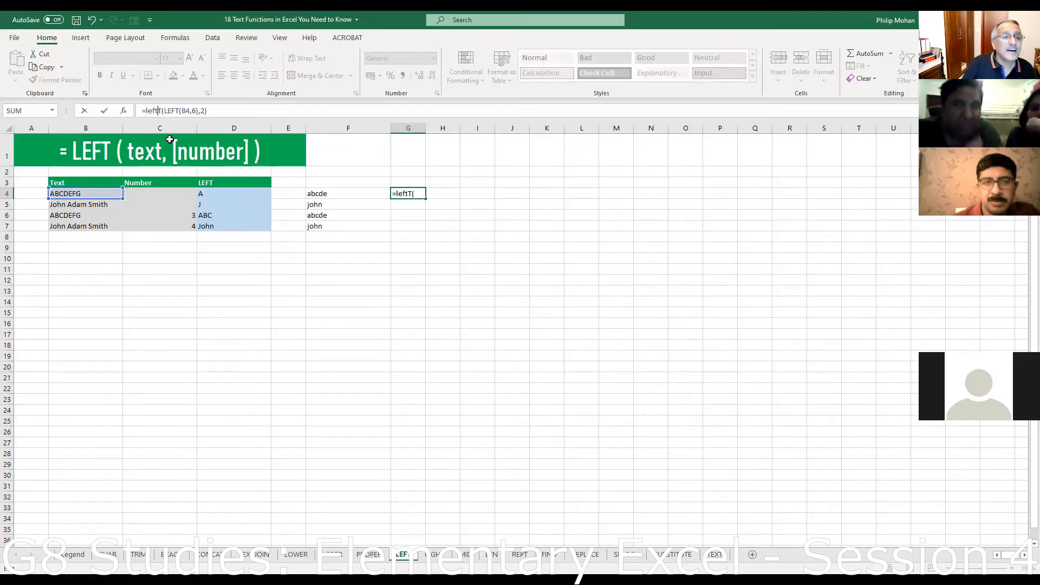
{"action": "type", "text": "left"}
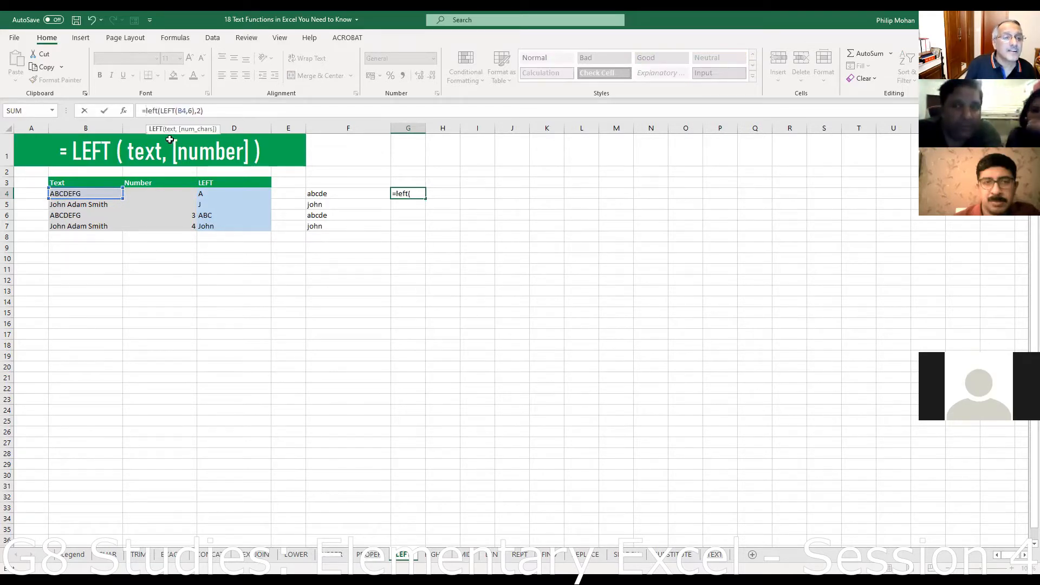
{"action": "left_click", "coordinate": [161, 110]}
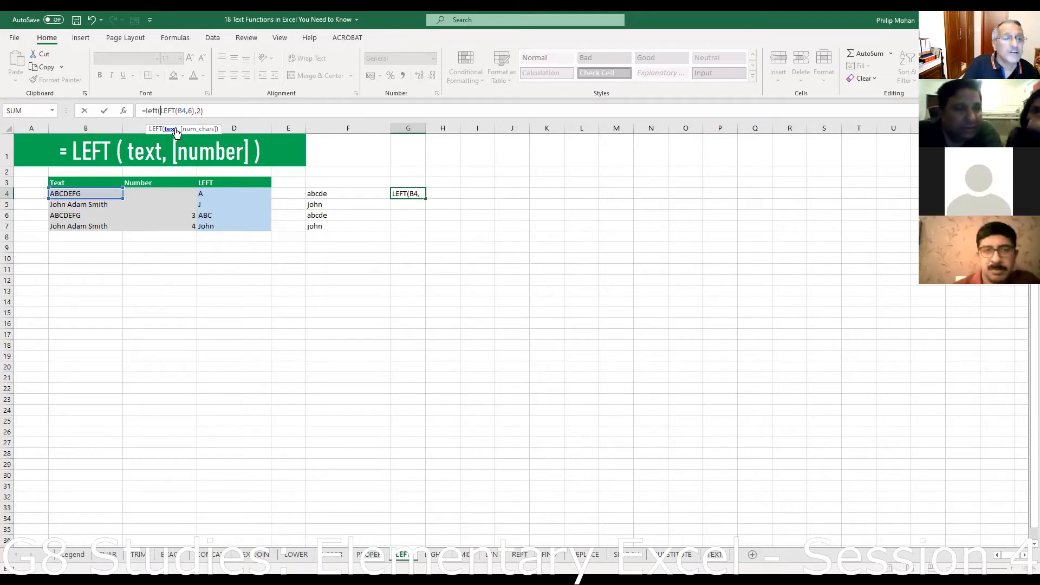
{"action": "key", "text": "Delete"}
{"action": "key", "text": "Delete"}
{"action": "key", "text": "Delete"}
{"action": "key", "text": "Delete"}
{"action": "key", "text": "Delete"}
{"action": "type", "text": "right"}
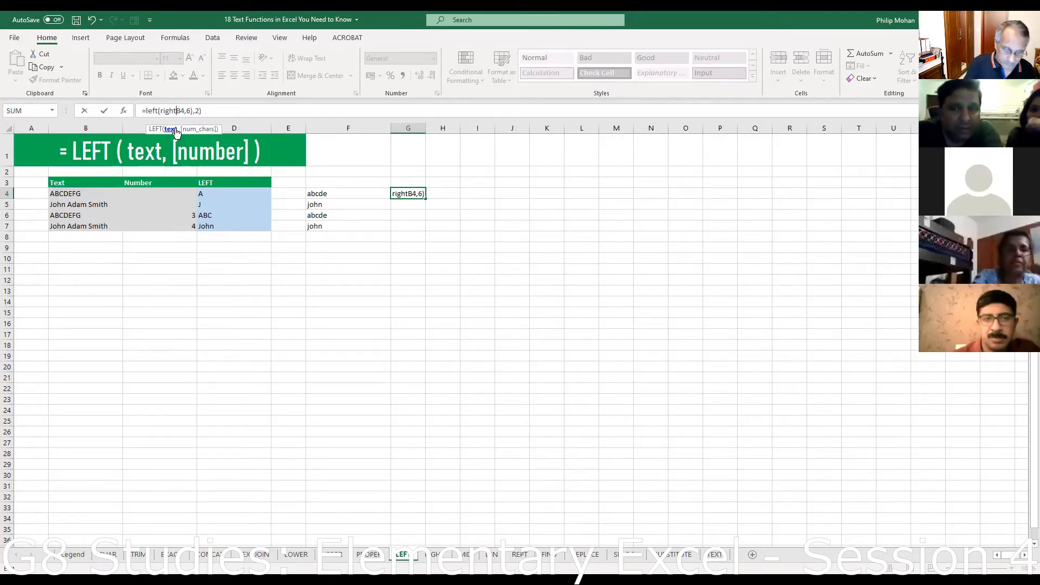
{"action": "type", "text": "("}
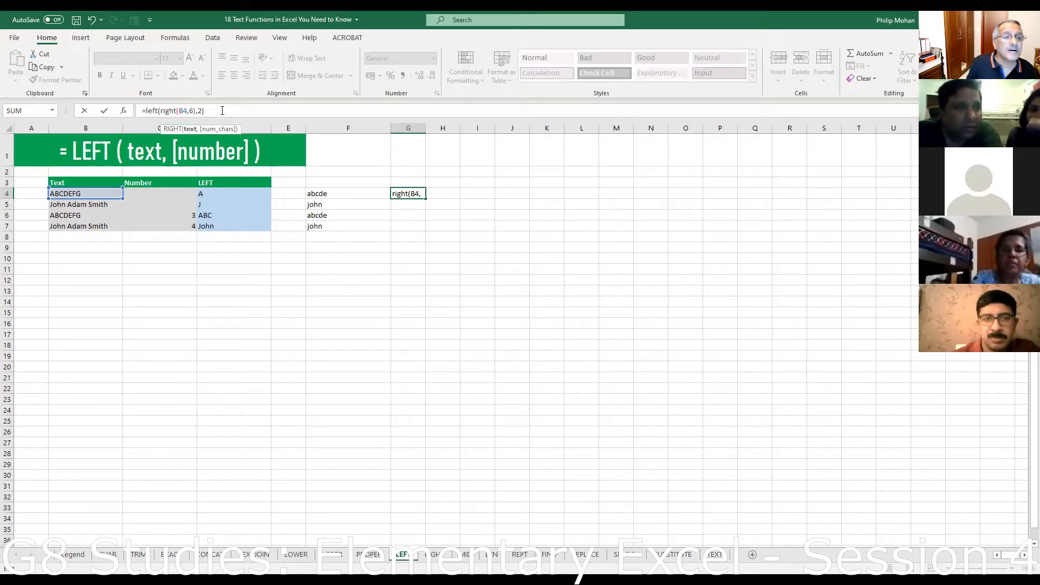
{"action": "left_click", "coordinate": [224, 110]}
{"action": "key", "text": "Return"}
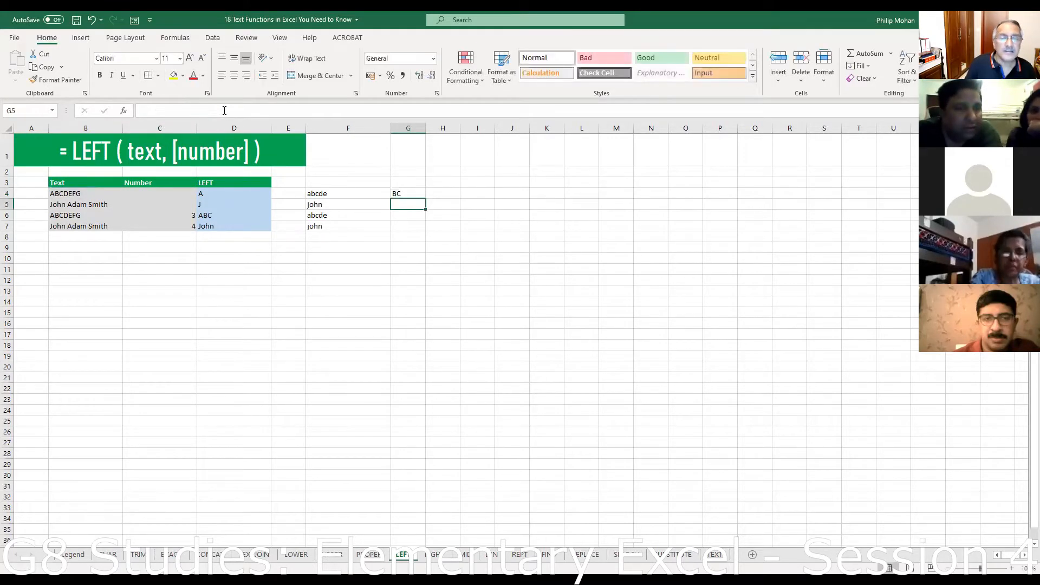
- Check G4's formula, then clear it and move to the CONCAT sheet
{"action": "left_click", "coordinate": [399, 194]}
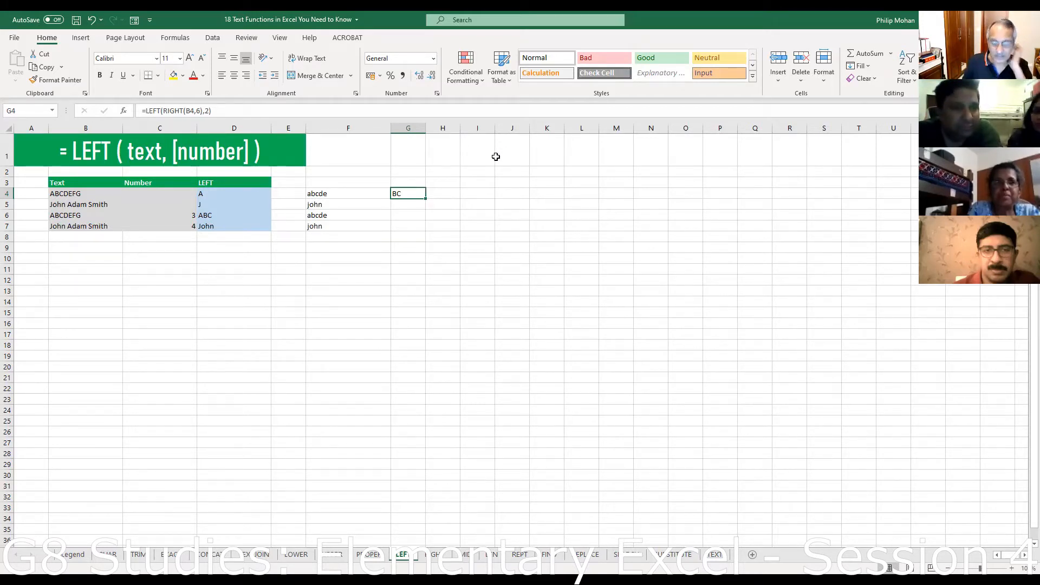
{"action": "key", "text": "Delete"}
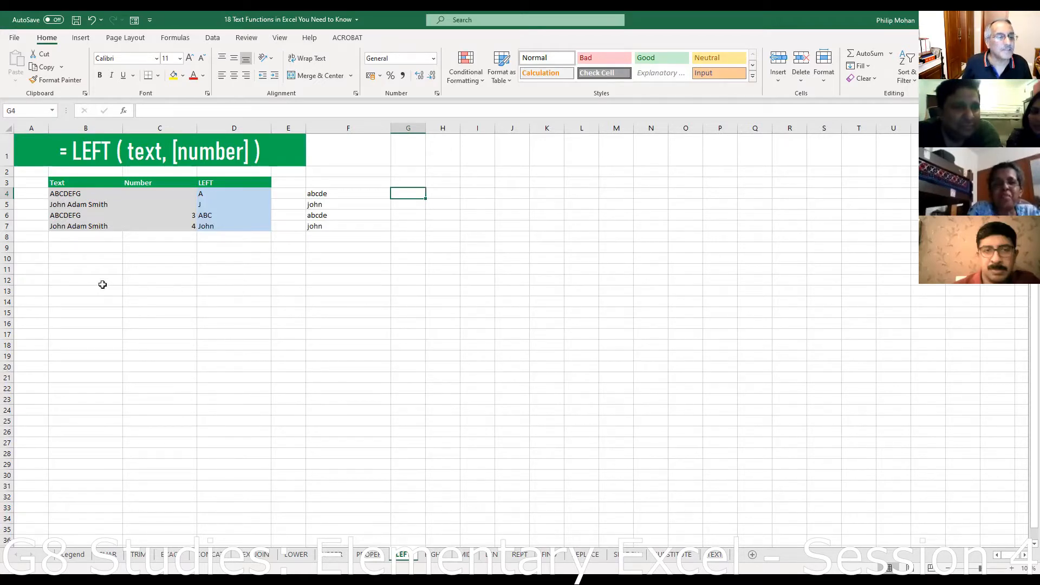
{"action": "left_click", "coordinate": [74, 259]}
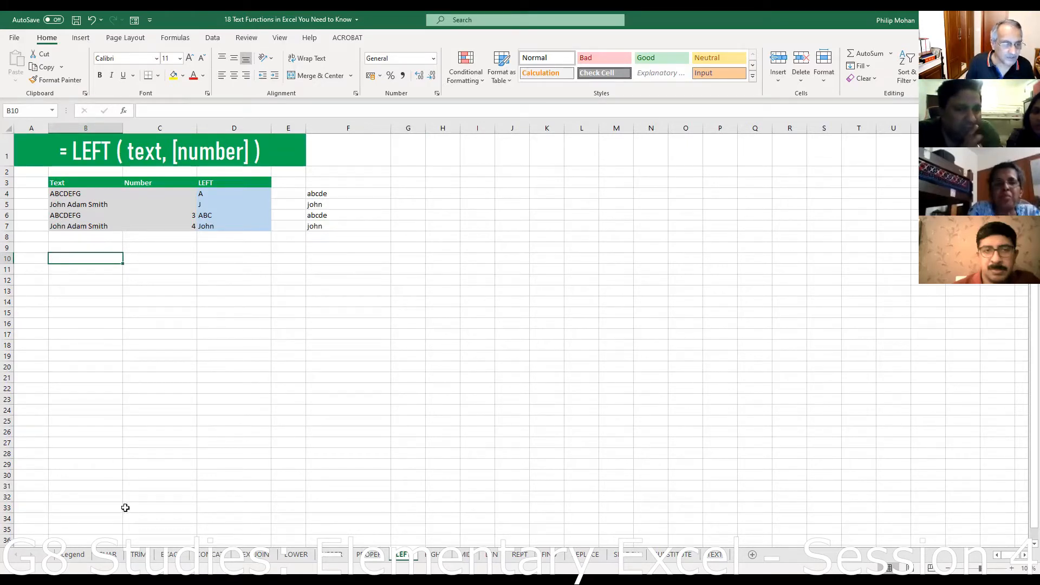
{"action": "left_click", "coordinate": [211, 555]}
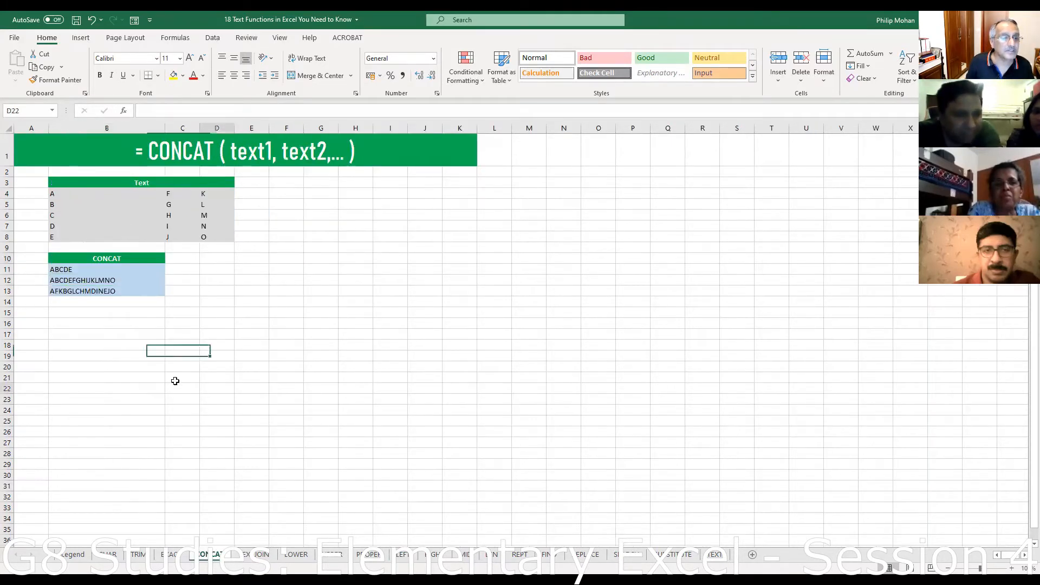
- Enter a first name and surname in B16:C16, then 'is' and 'a' in D16:E16
{"action": "left_click", "coordinate": [87, 325]}
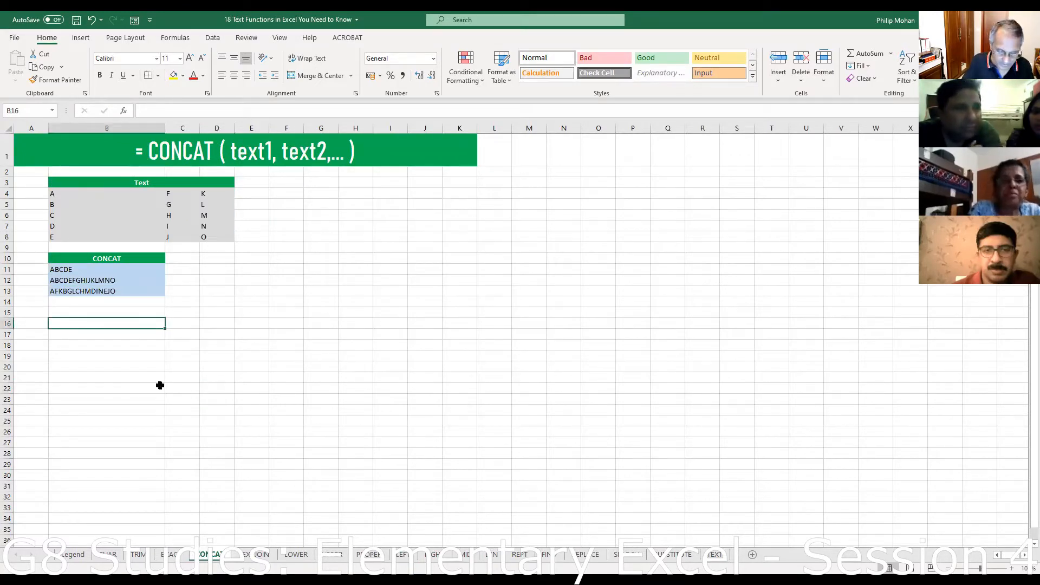
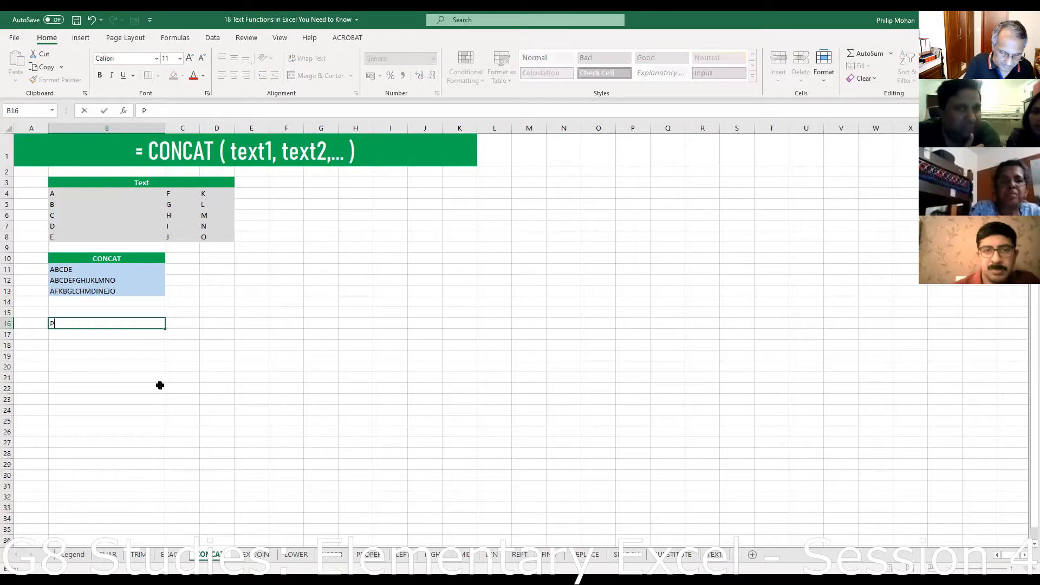
{"action": "left_click", "coordinate": [186, 329]}
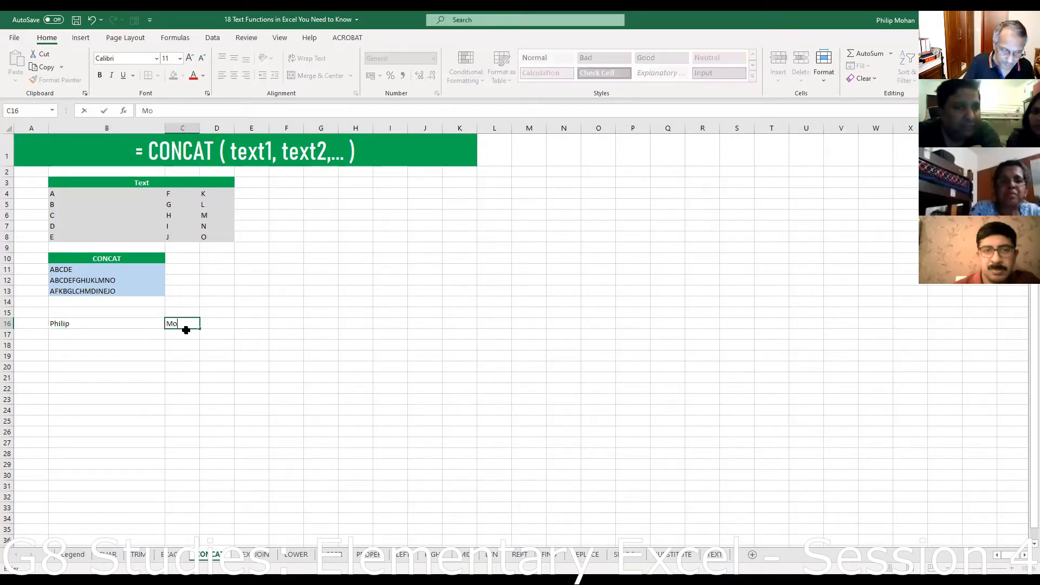
{"action": "left_click", "coordinate": [230, 325]}
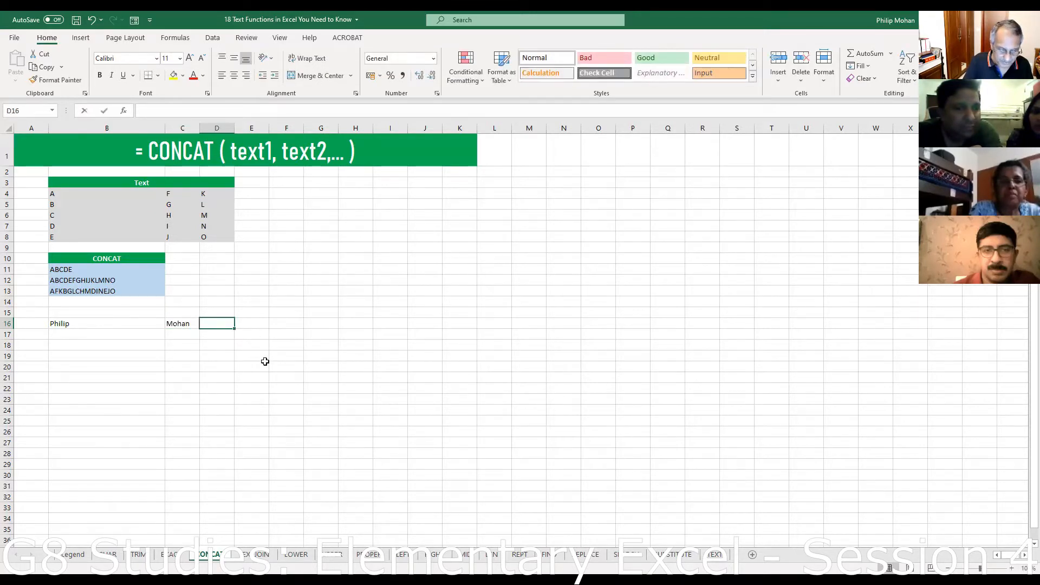
{"action": "type", "text": "is"}
{"action": "left_click", "coordinate": [262, 326]}
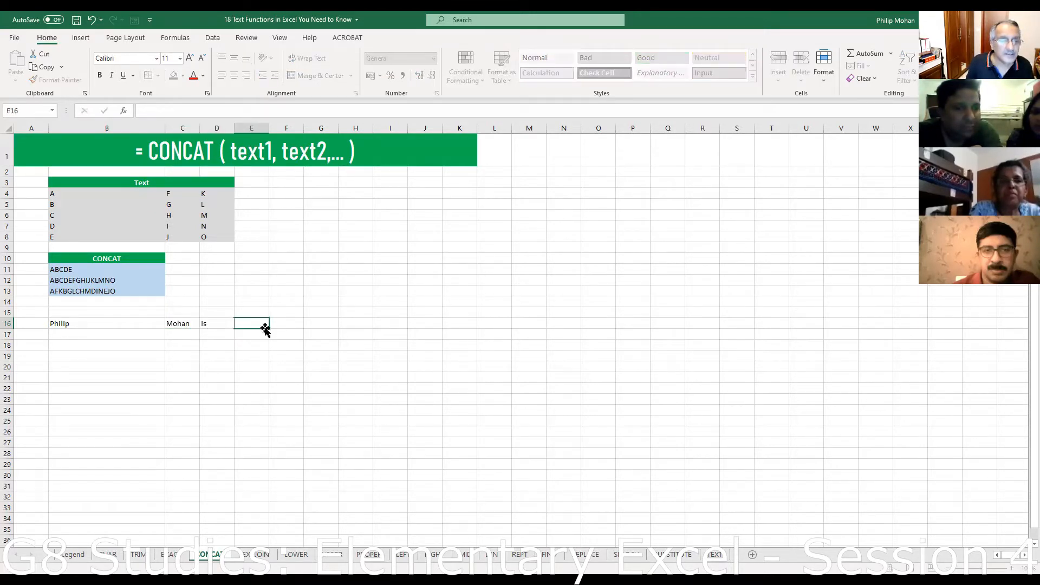
{"action": "type", "text": "a"}
- Fill F16:H16 with 'great', 'guy' and '!!!!!'
{"action": "left_click", "coordinate": [293, 323]}
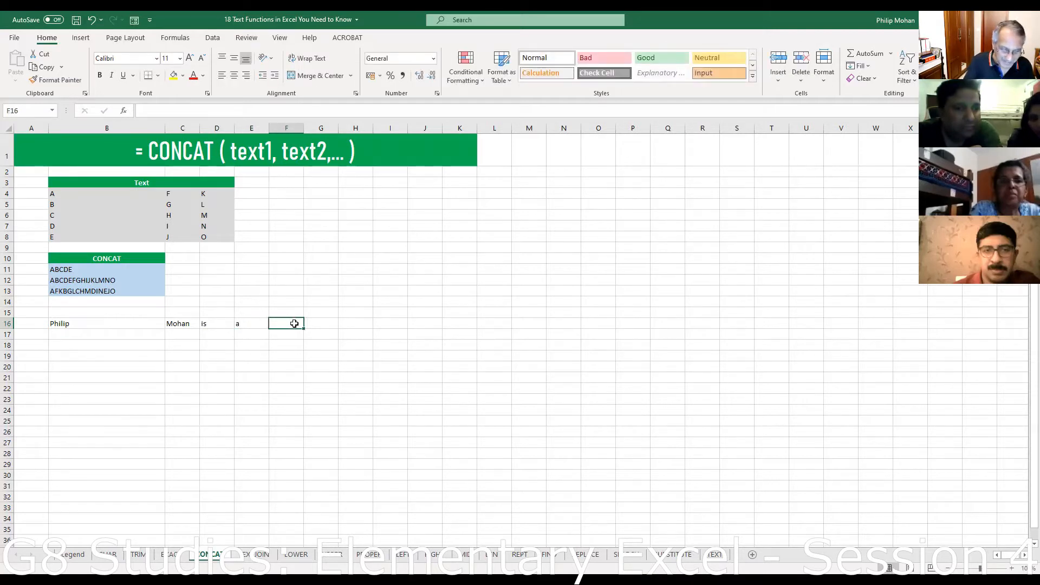
{"action": "type", "text": "great"}
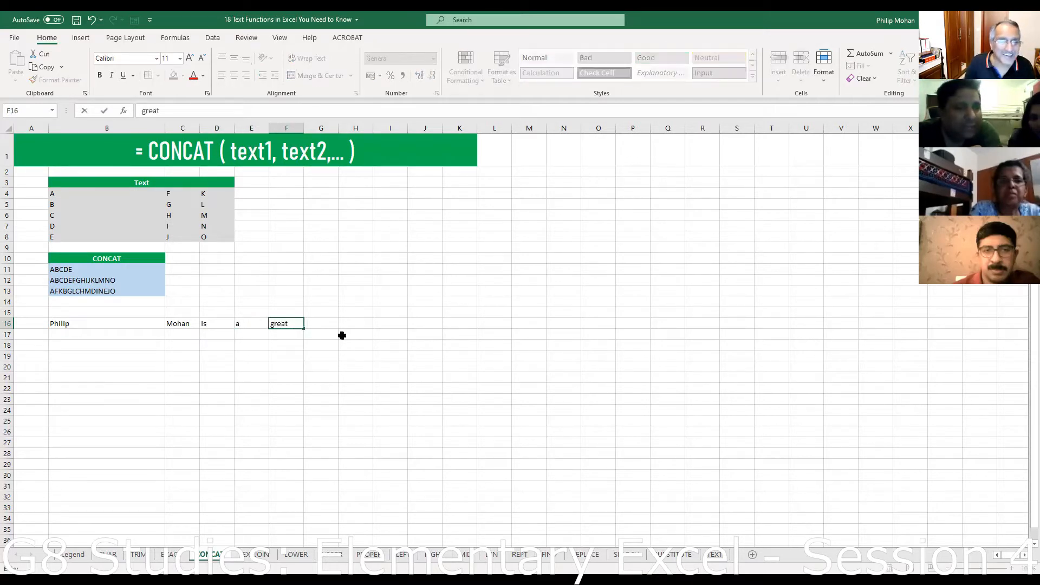
{"action": "left_click", "coordinate": [334, 324]}
{"action": "type", "text": "g"}
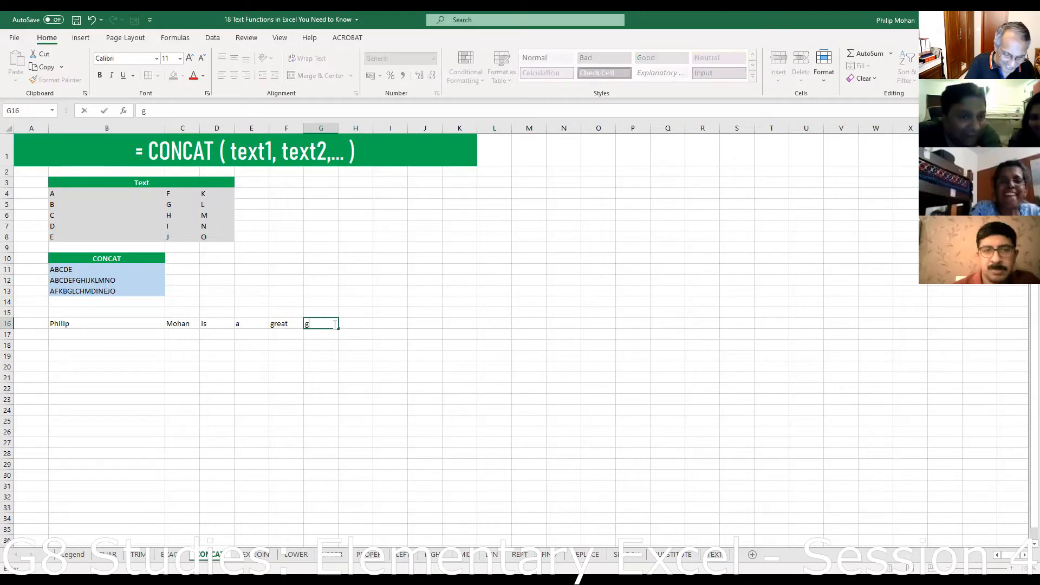
{"action": "type", "text": "uy"}
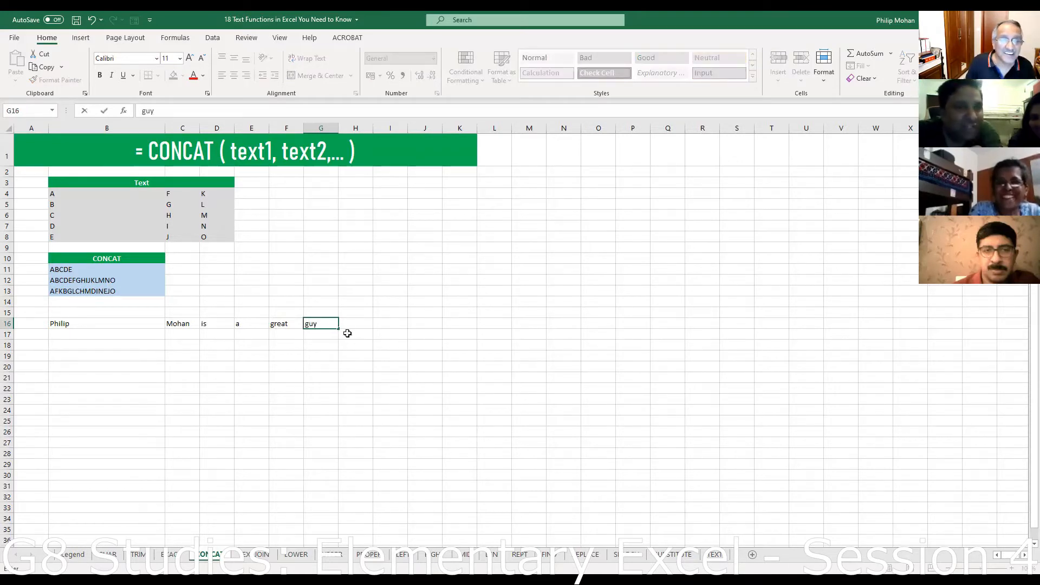
{"action": "left_click", "coordinate": [362, 322]}
{"action": "type", "text": "!!!!!"}
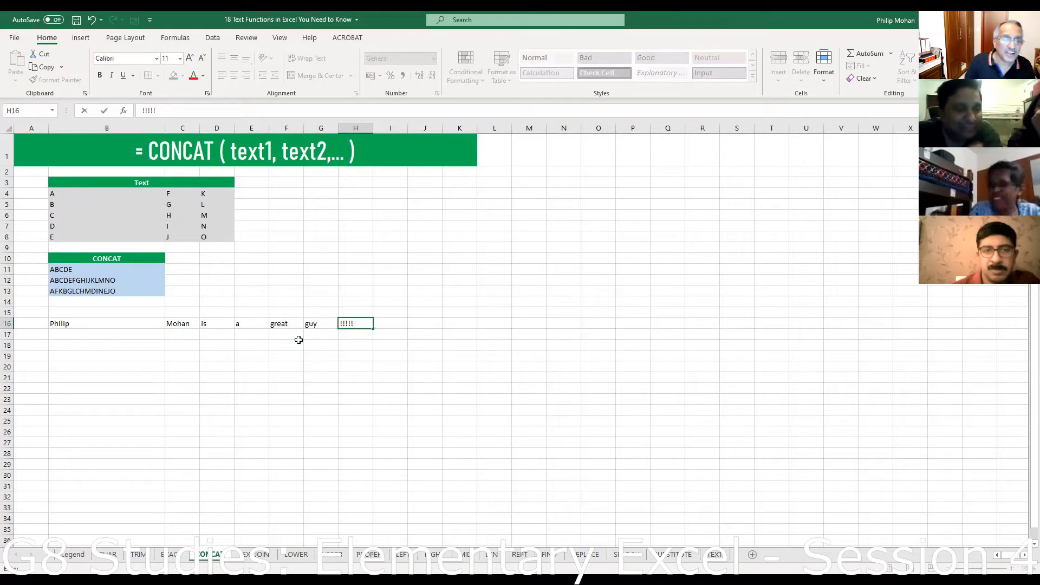
{"action": "left_click", "coordinate": [259, 387]}
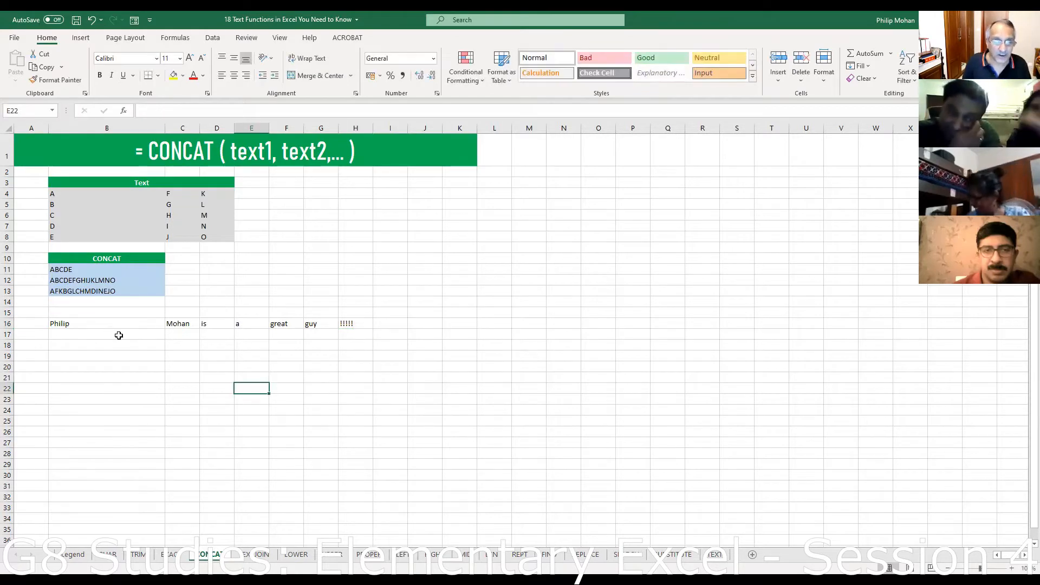
{"action": "left_click", "coordinate": [436, 324]}
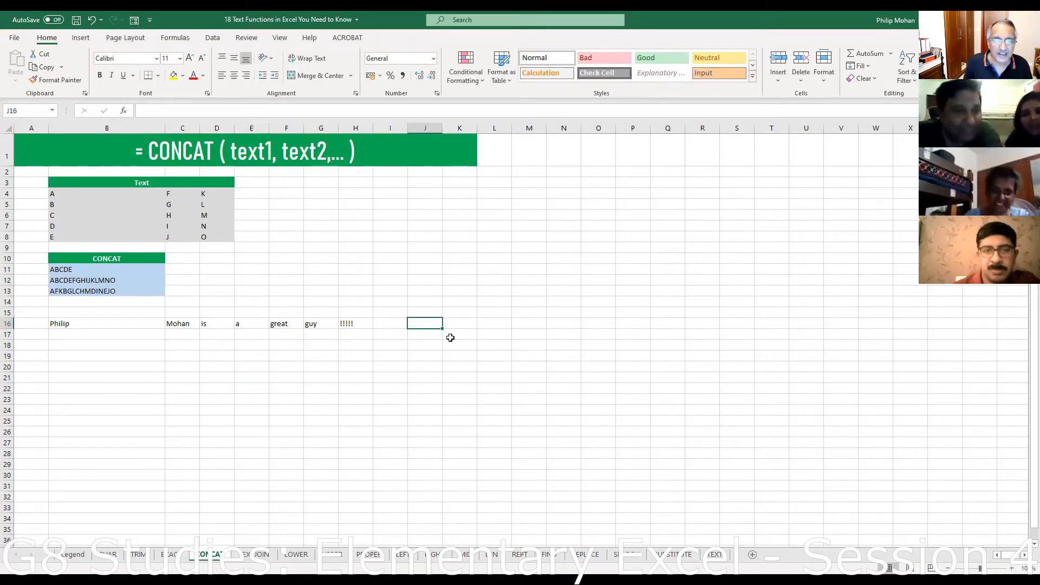
- After a first try with plain =B16, restart J16's formula as =B16&
{"action": "type", "text": "="}
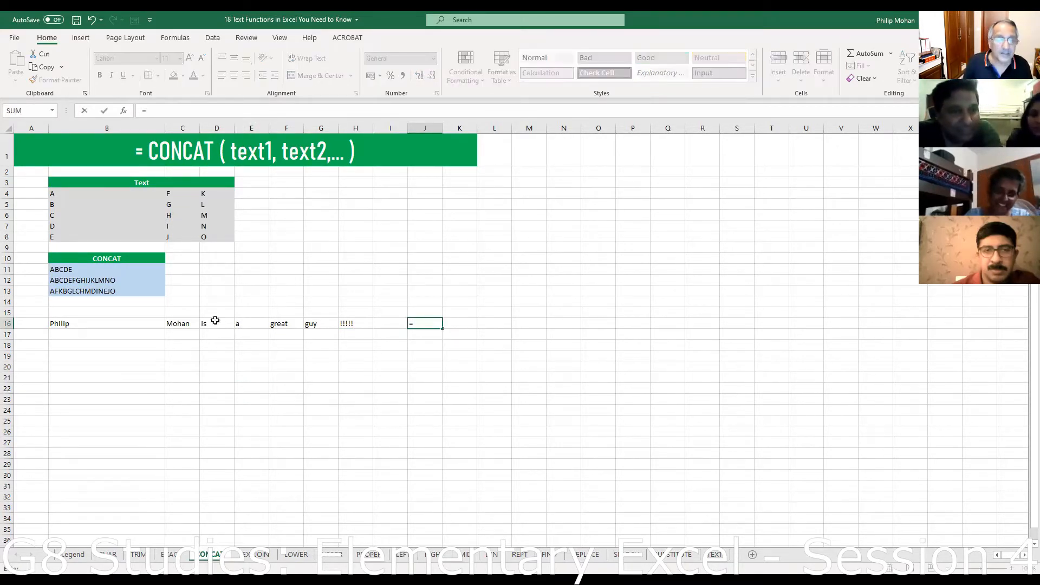
{"action": "left_click", "coordinate": [80, 324]}
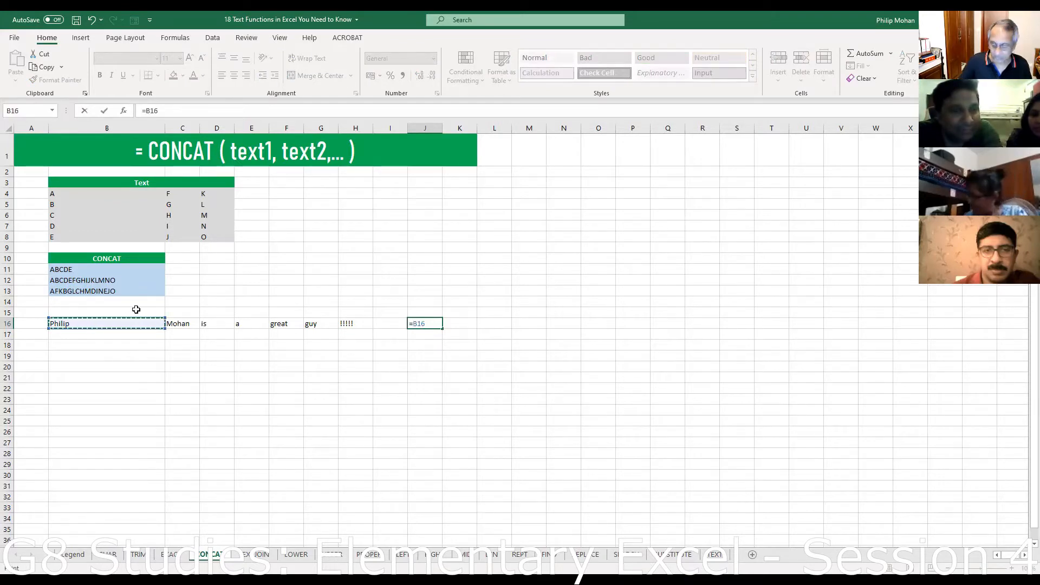
{"action": "key", "text": "Return"}
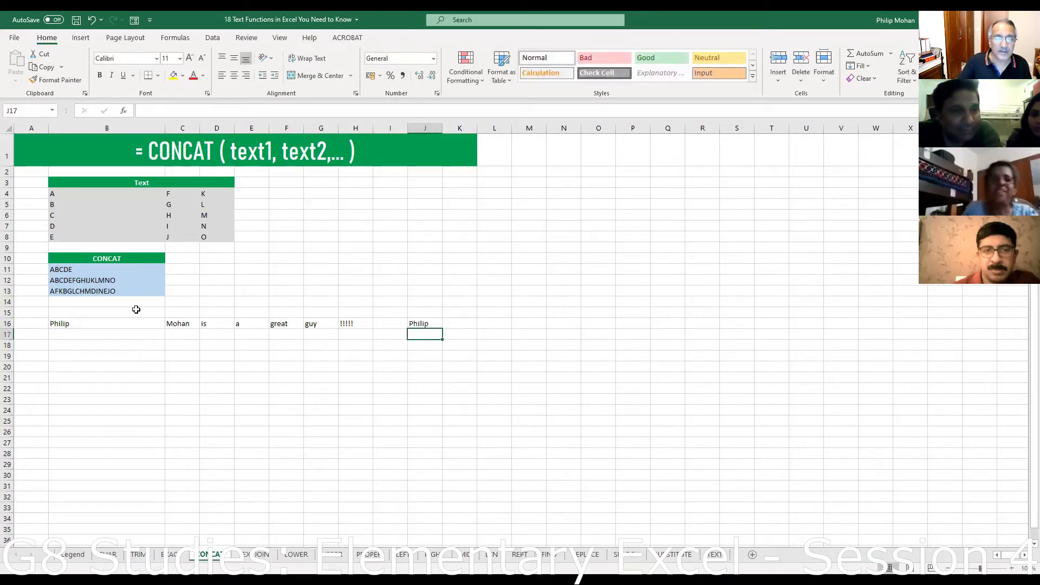
{"action": "left_click", "coordinate": [423, 322]}
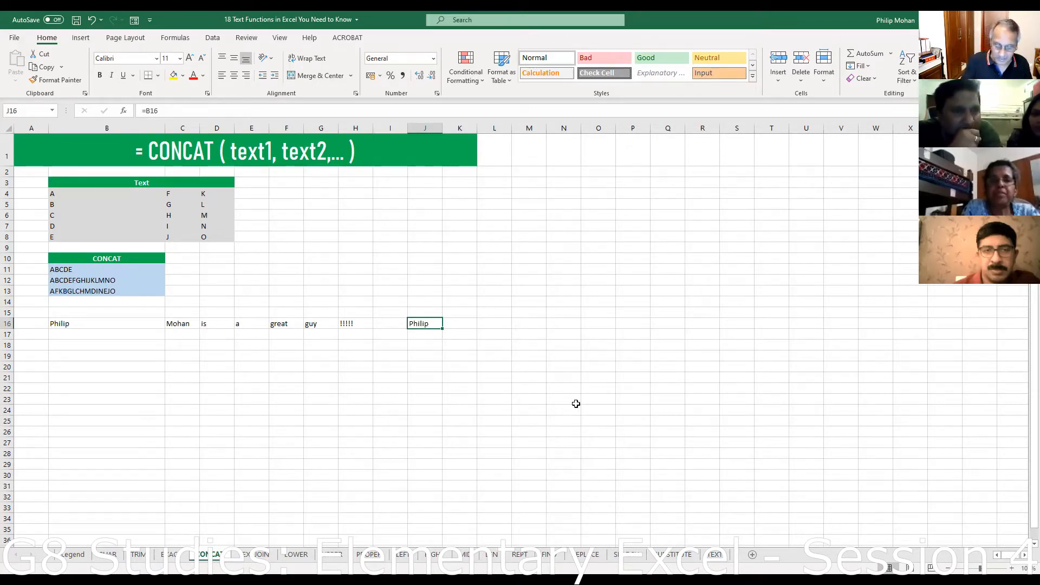
{"action": "key", "text": "BackSpace"}
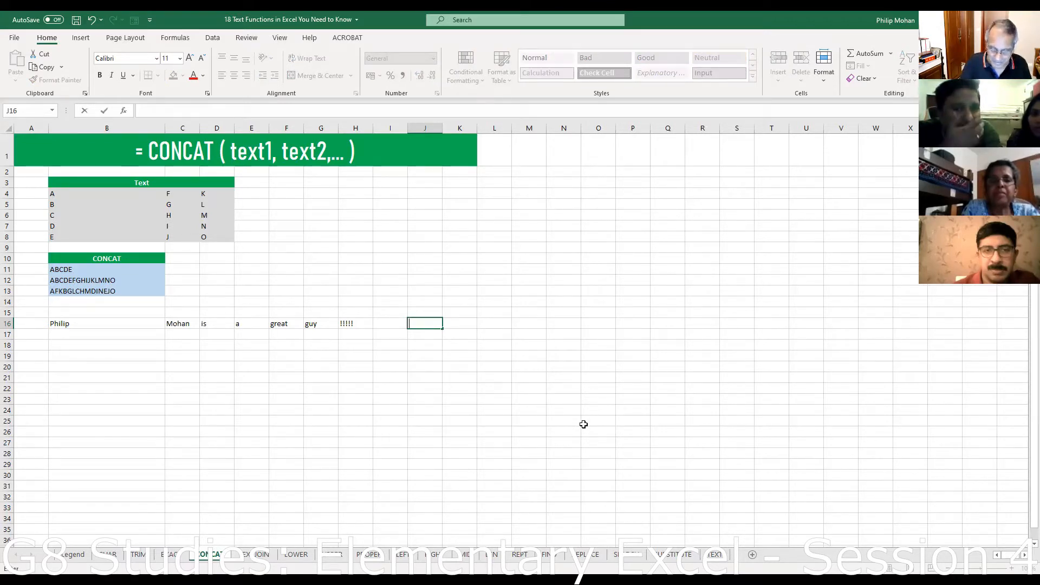
{"action": "type", "text": "="}
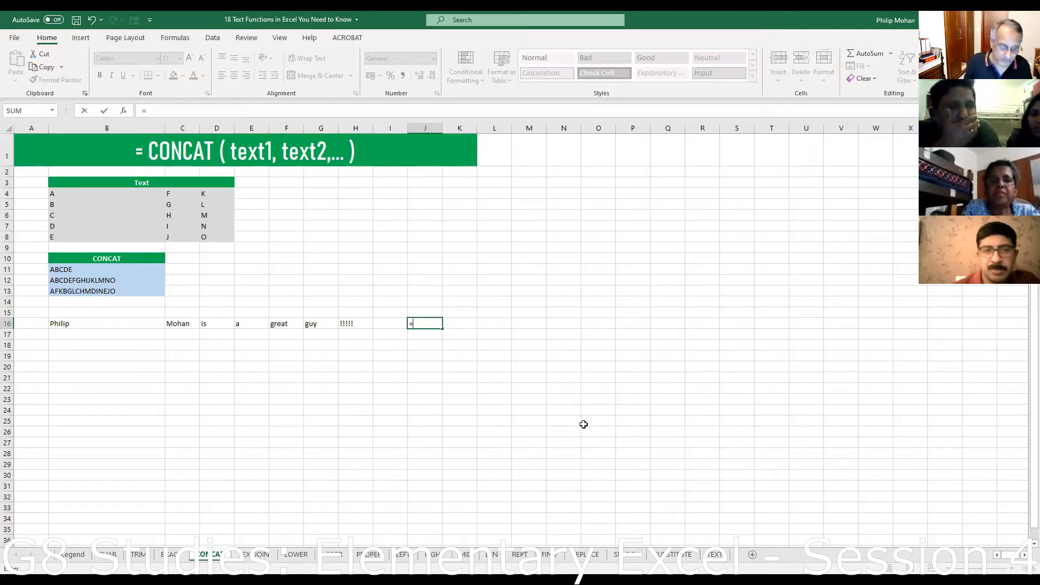
{"action": "left_click", "coordinate": [71, 323]}
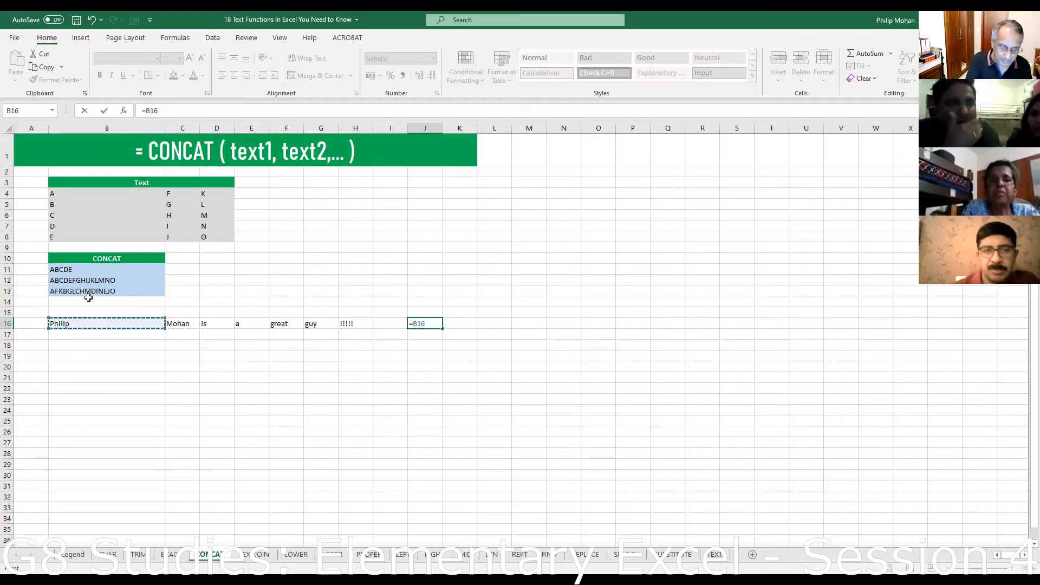
{"action": "type", "text": "&"}
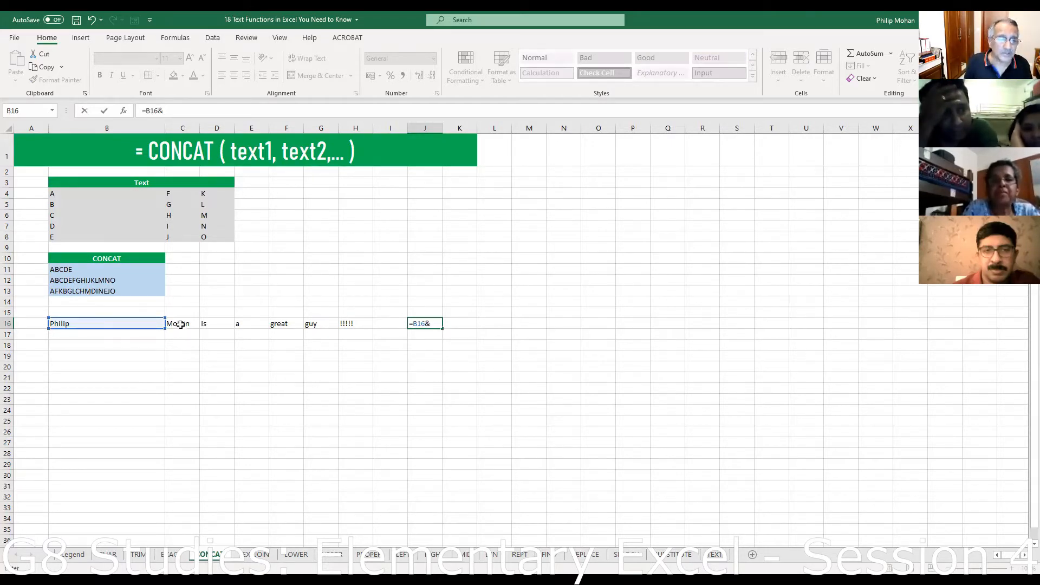
- Extend J16's formula to =B16&C16&D16&E16&F16&G16&H16
{"action": "left_click", "coordinate": [180, 324]}
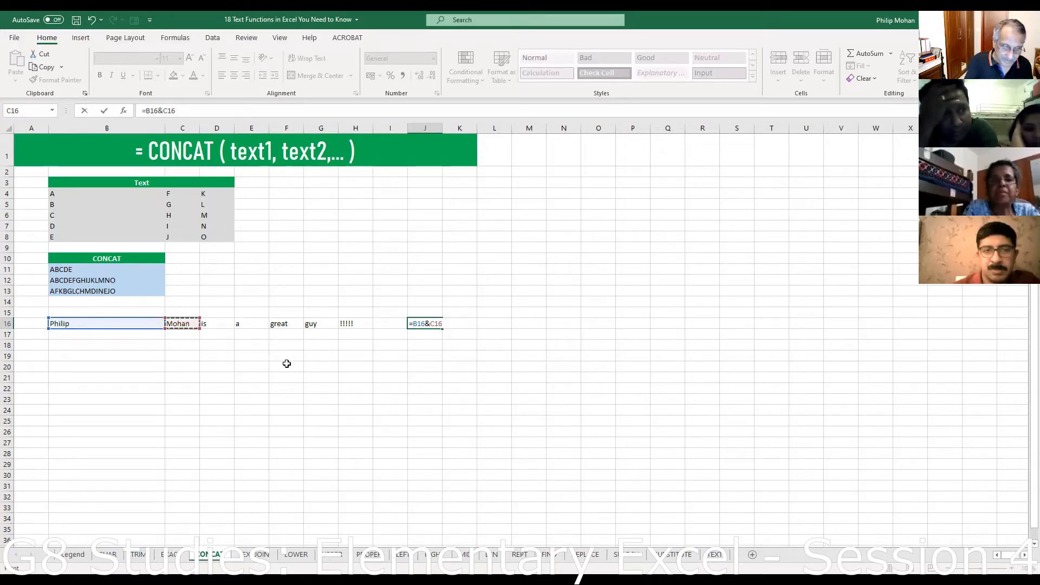
{"action": "type", "text": "$"}
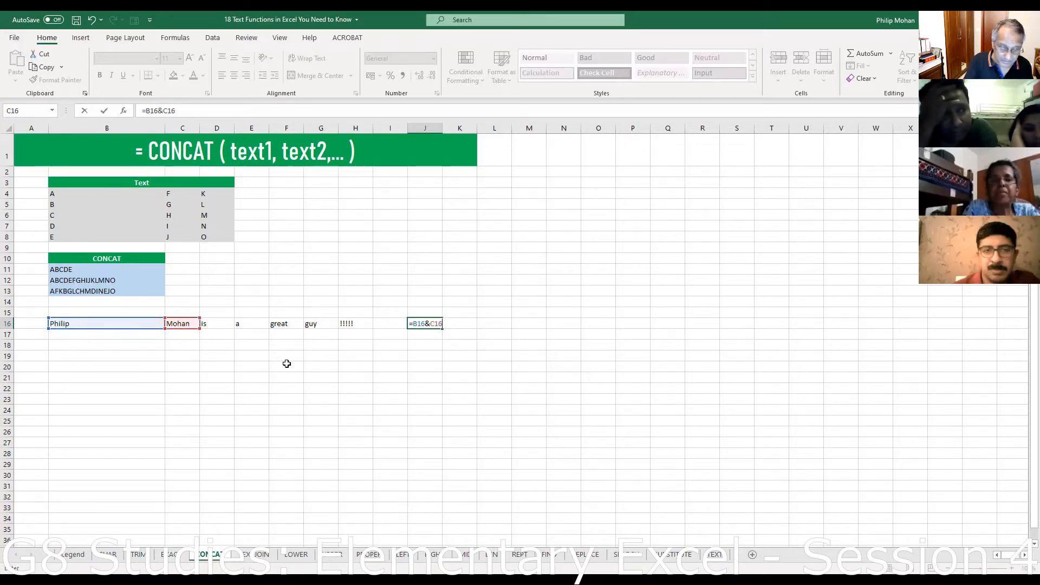
{"action": "type", "text": "&"}
{"action": "left_click", "coordinate": [219, 320]}
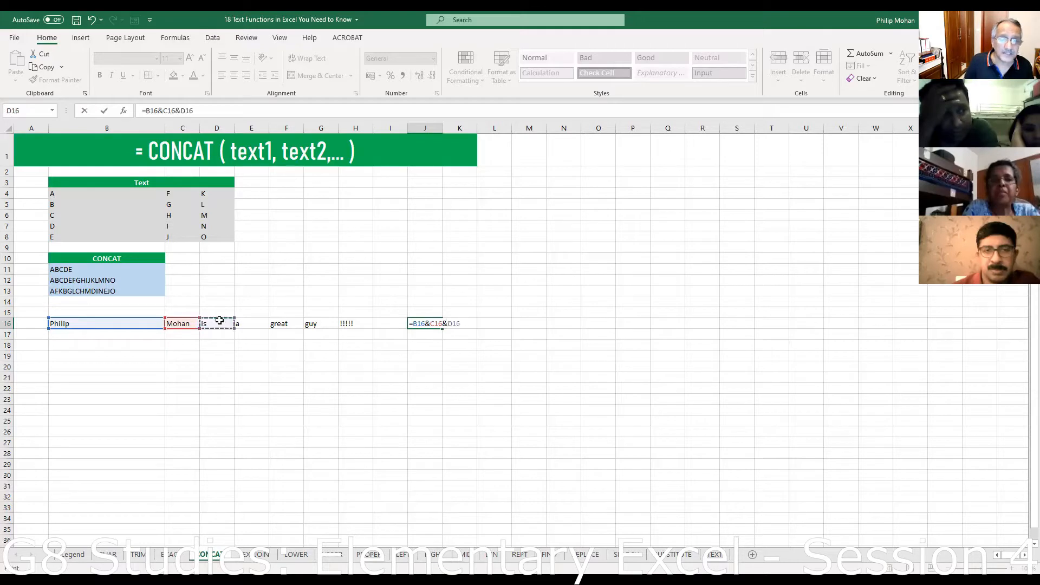
{"action": "type", "text": "&"}
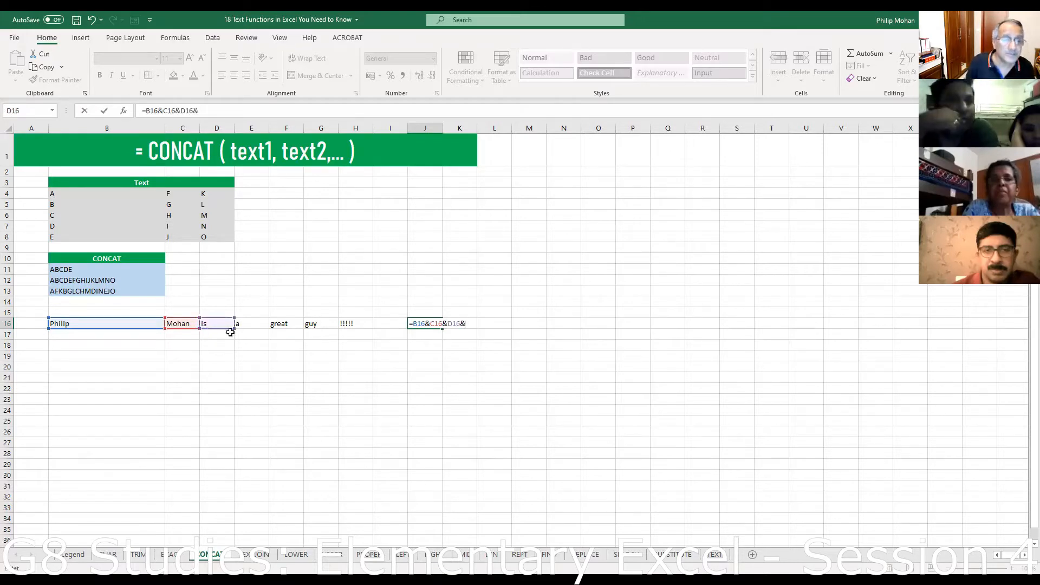
{"action": "left_click", "coordinate": [250, 322]}
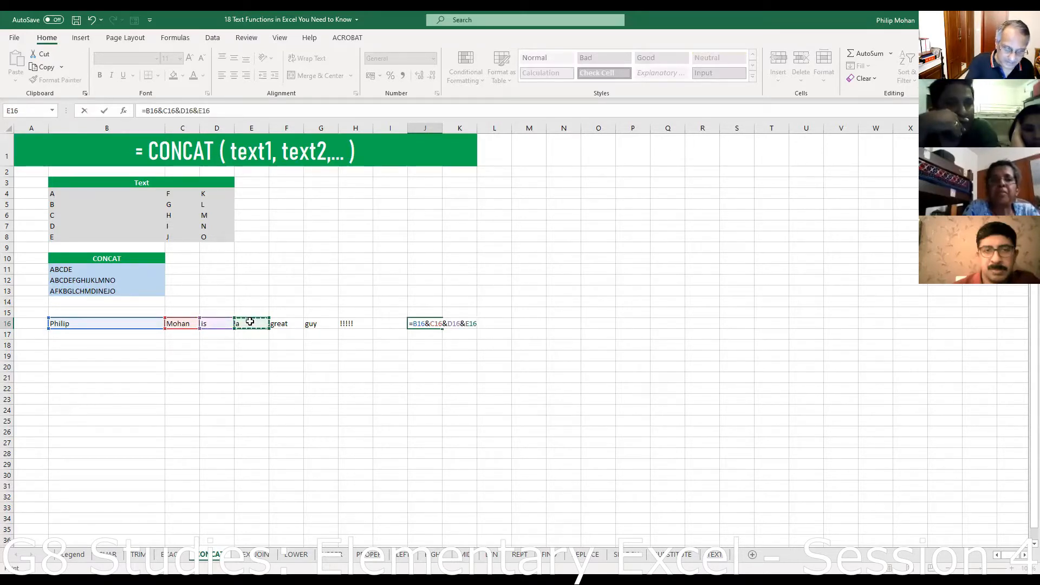
{"action": "type", "text": "&"}
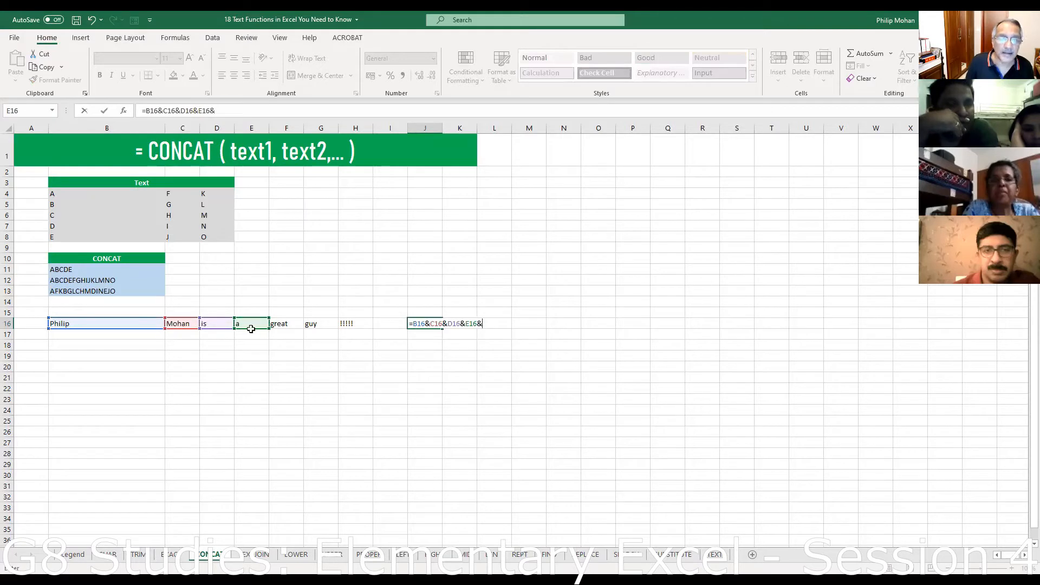
{"action": "left_click", "coordinate": [279, 324]}
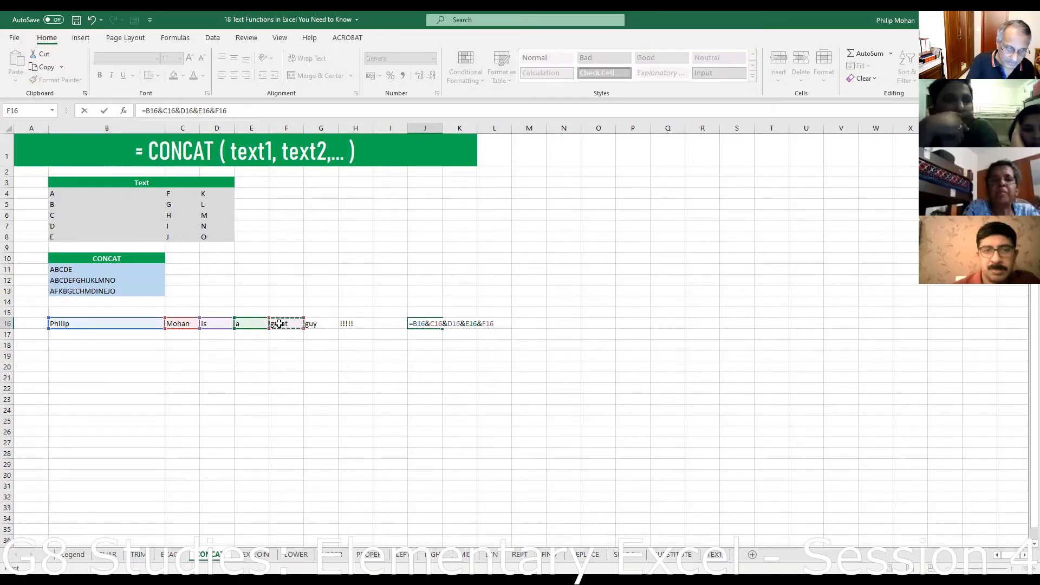
{"action": "type", "text": "&"}
{"action": "left_click", "coordinate": [307, 322]}
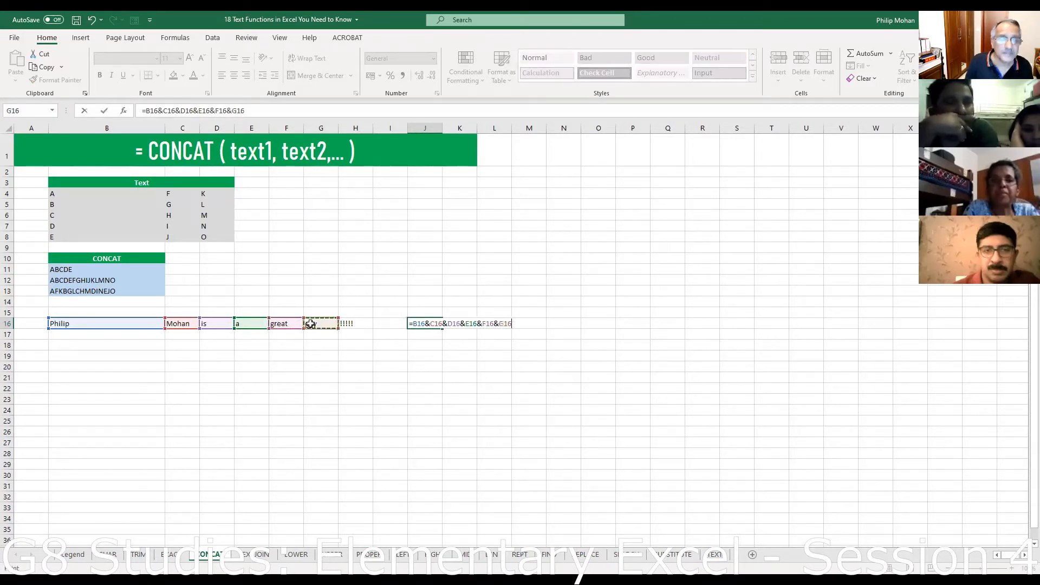
{"action": "type", "text": "&"}
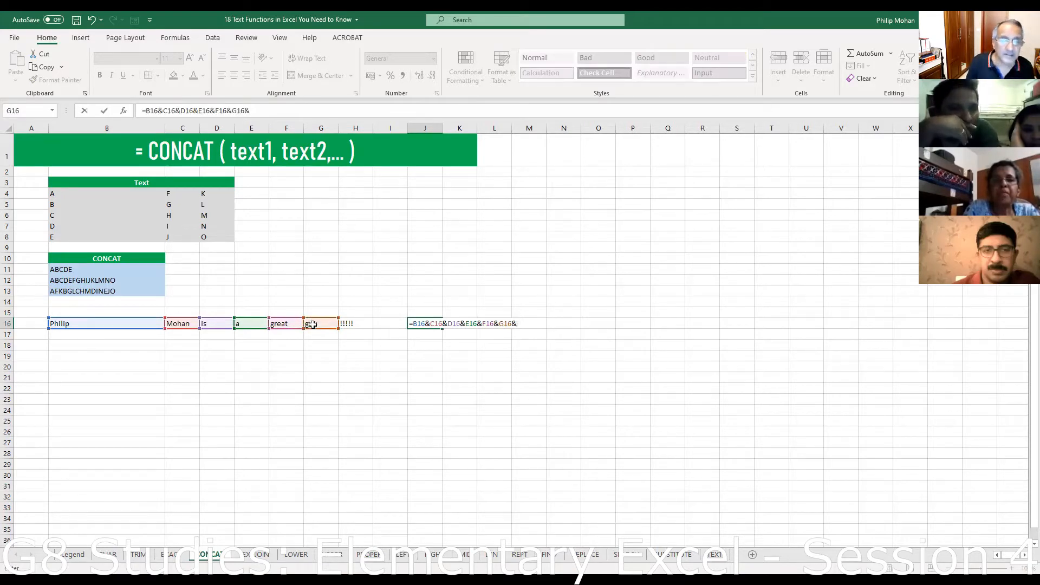
{"action": "left_click", "coordinate": [351, 323]}
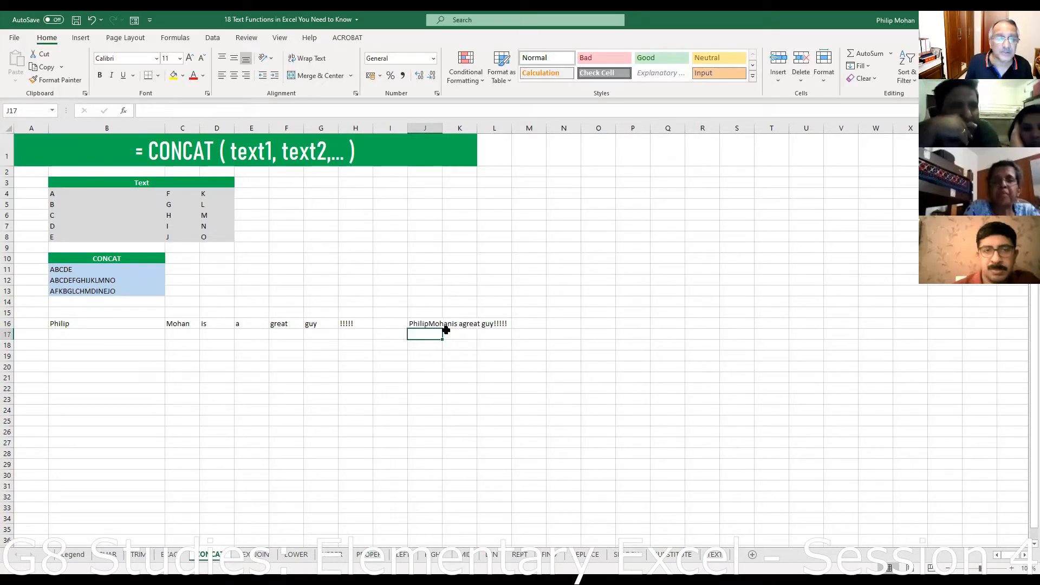
- Check E16's text for surrounding spaces, then reselect J16
{"action": "left_click", "coordinate": [244, 323]}
{"action": "left_click", "coordinate": [161, 112]}
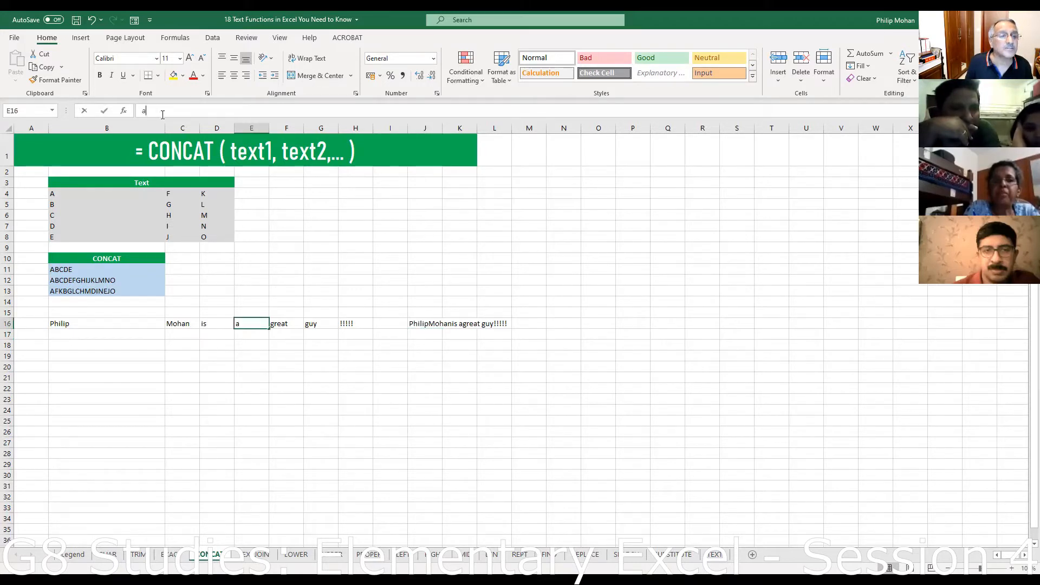
{"action": "left_click", "coordinate": [484, 403]}
{"action": "left_click", "coordinate": [438, 324]}
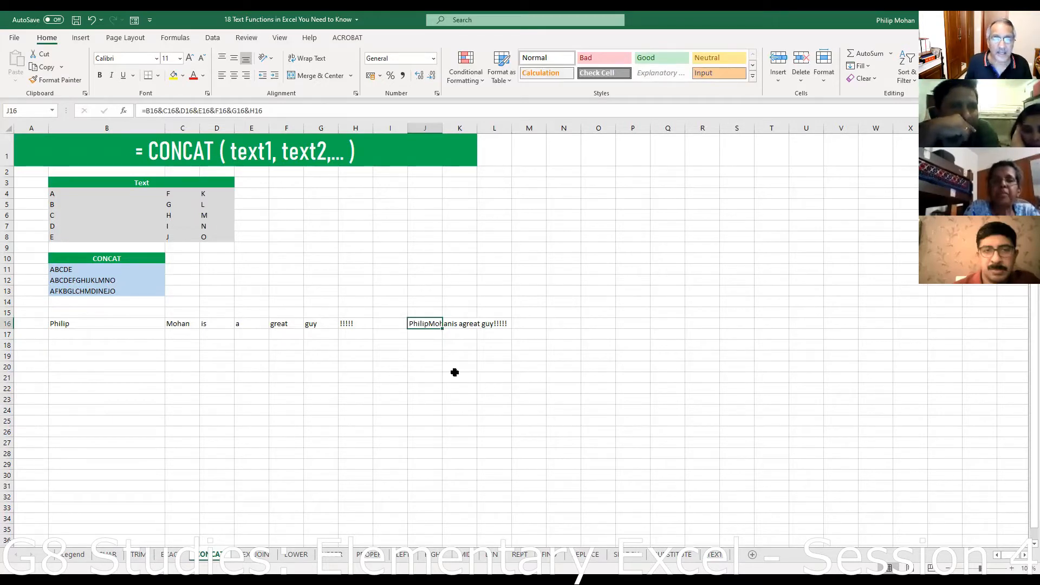
- Insert " " space separators between the joined references in J16's formula and try committing it
{"action": "left_click", "coordinate": [163, 112]}
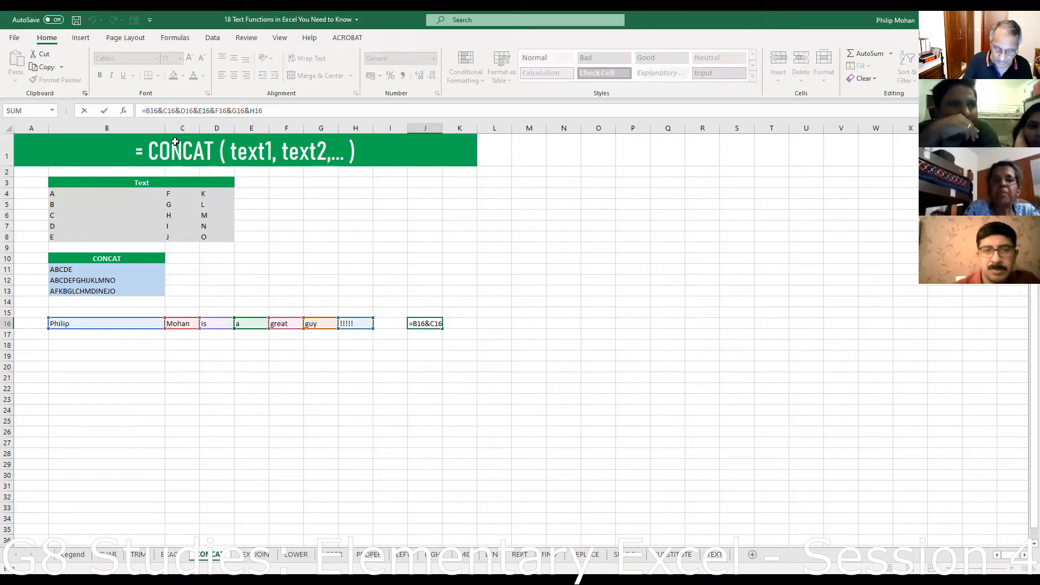
{"action": "type", "text": "\" "}
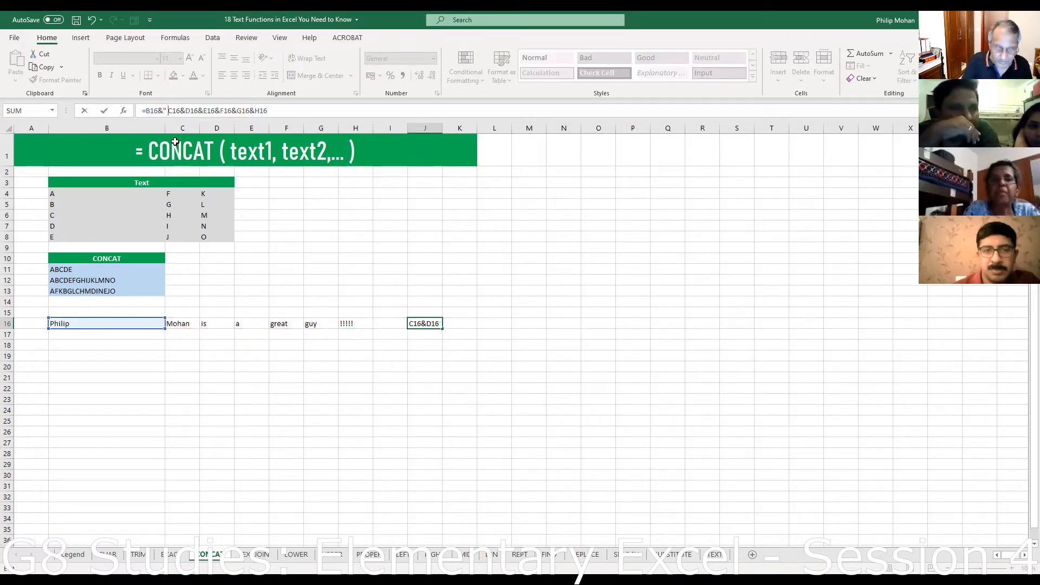
{"action": "type", "text": "\""}
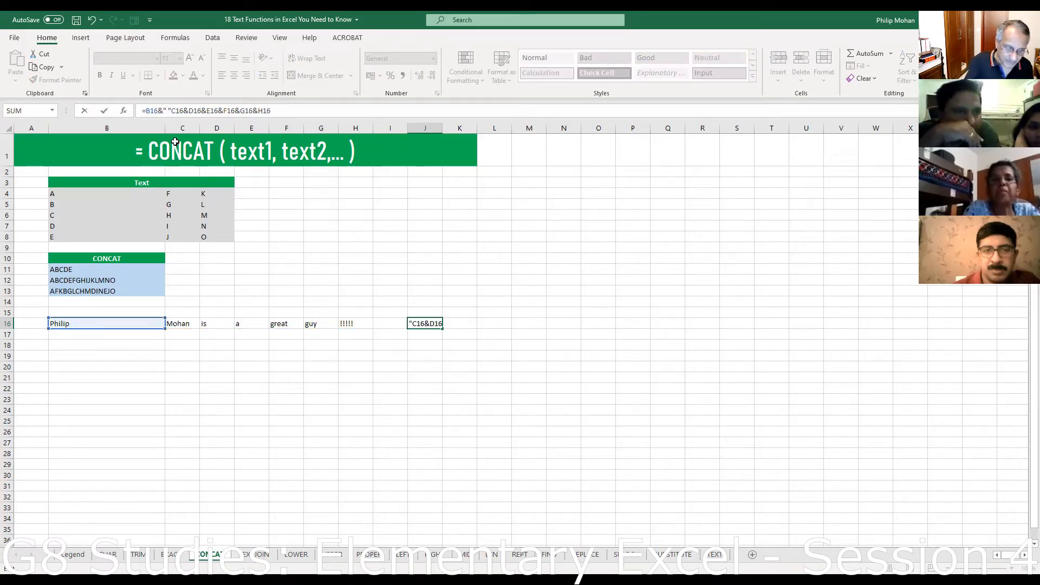
{"action": "type", "text": "&C16"}
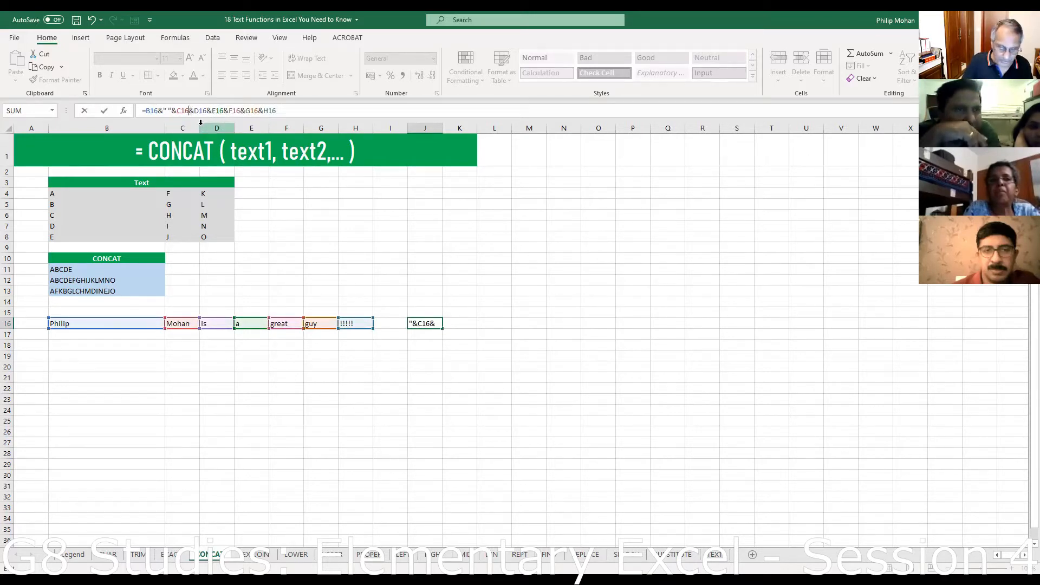
{"action": "type", "text": "&\" \""}
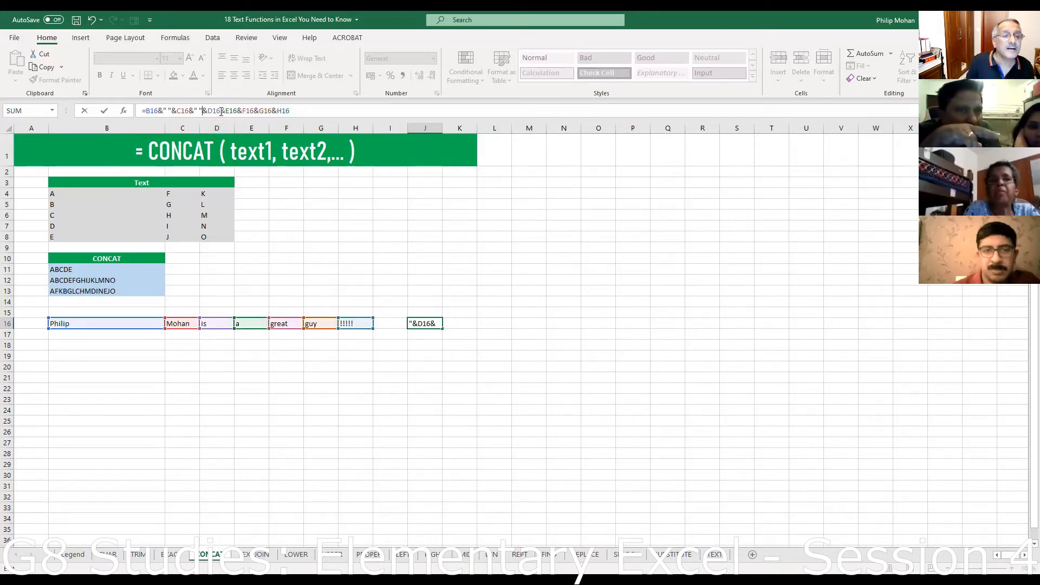
{"action": "type", "text": "&\" \""}
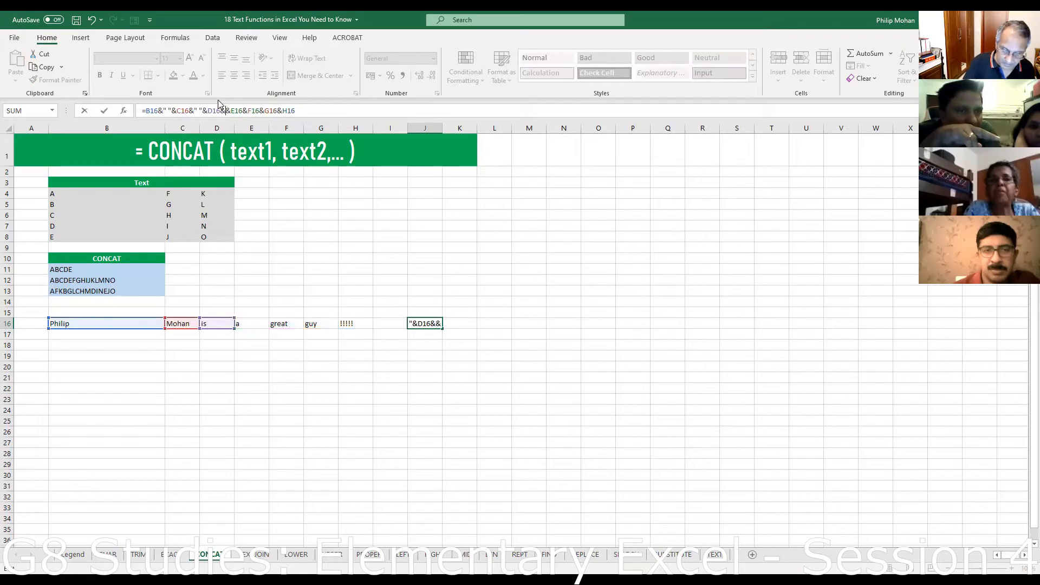
{"action": "type", "text": "\""}
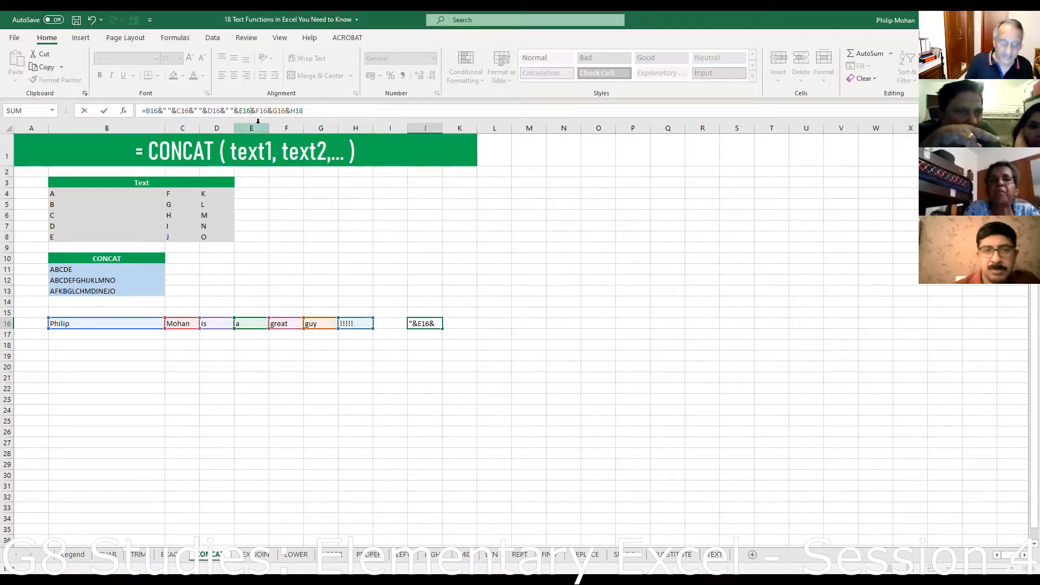
{"action": "type", "text": "&\" "}
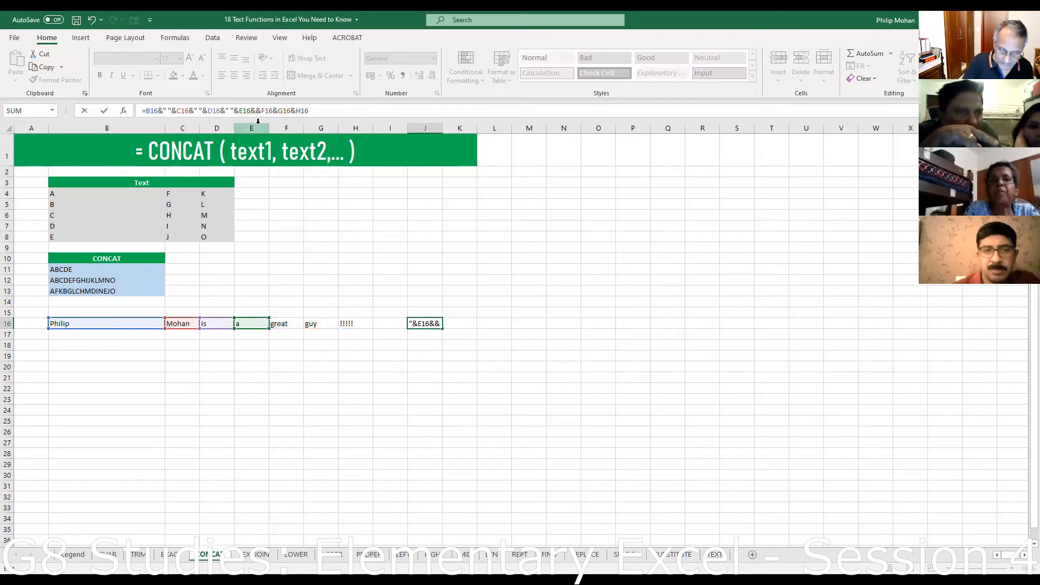
{"action": "type", "text": "\")"}
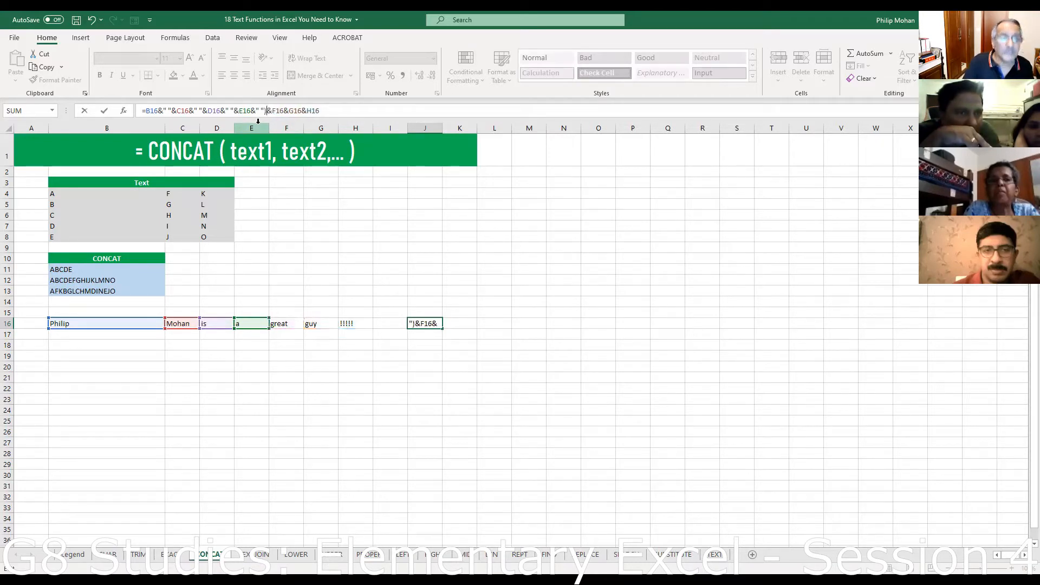
{"action": "left_click", "coordinate": [285, 111]}
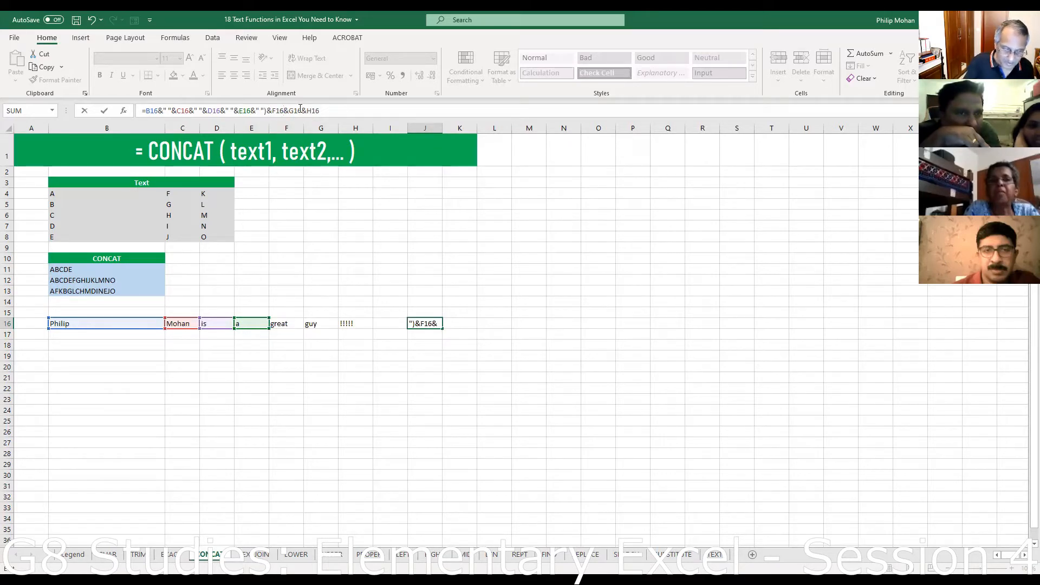
{"action": "type", "text": "&\" \""}
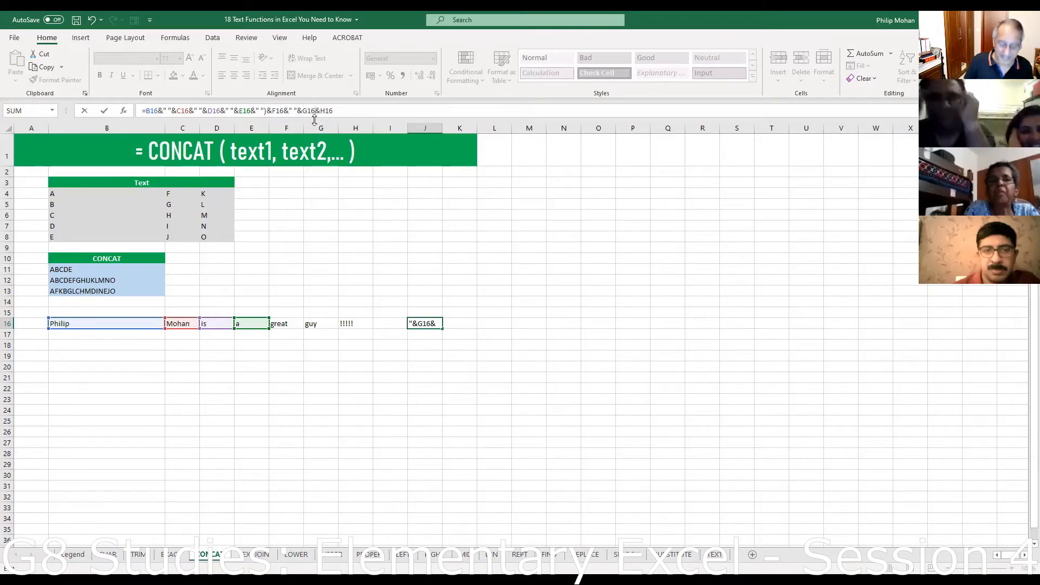
{"action": "type", "text": "&\" \""}
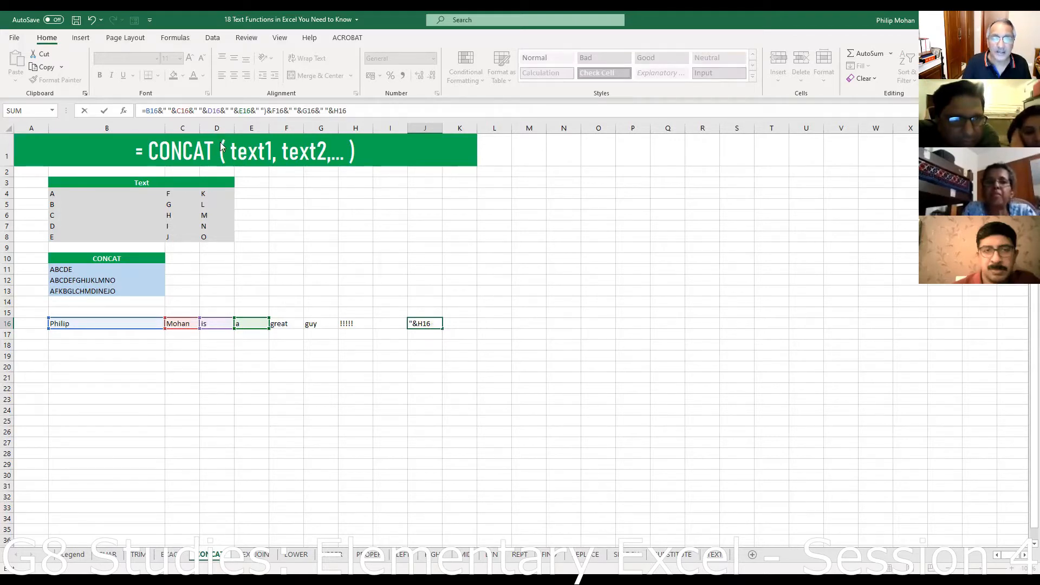
{"action": "key", "text": "Return"}
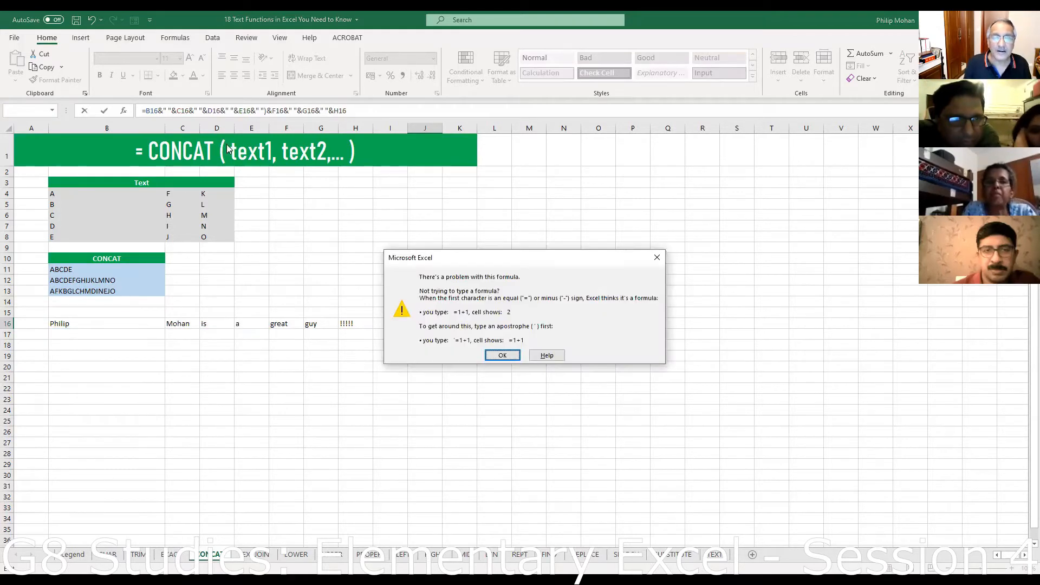
- Dismiss the formula warning and remove the stray parenthesis from J16's formula
{"action": "left_click", "coordinate": [515, 356]}
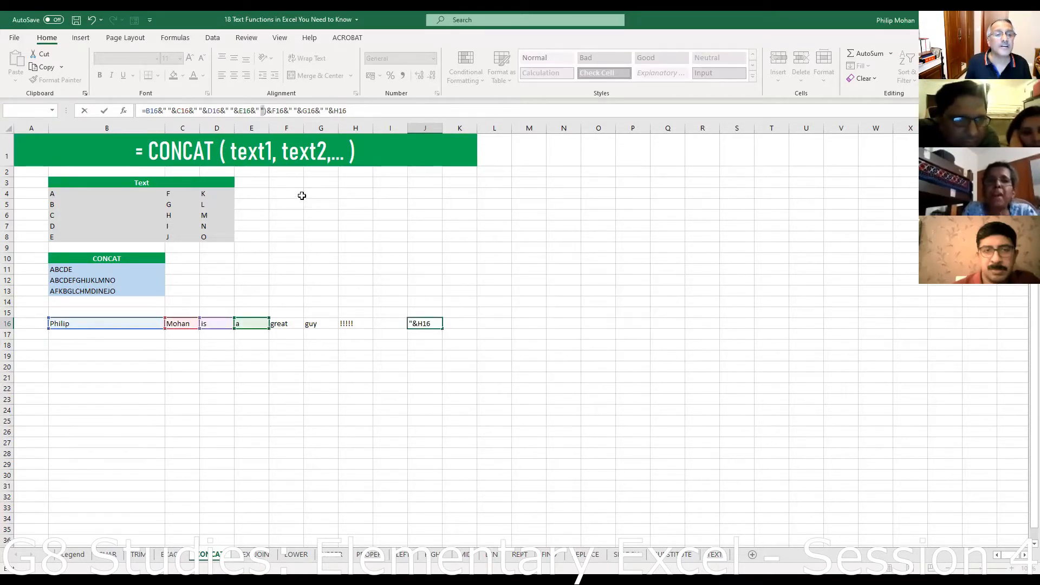
{"action": "left_click", "coordinate": [265, 111]}
{"action": "type", "text": ")"}
{"action": "key", "text": "BackSpace"}
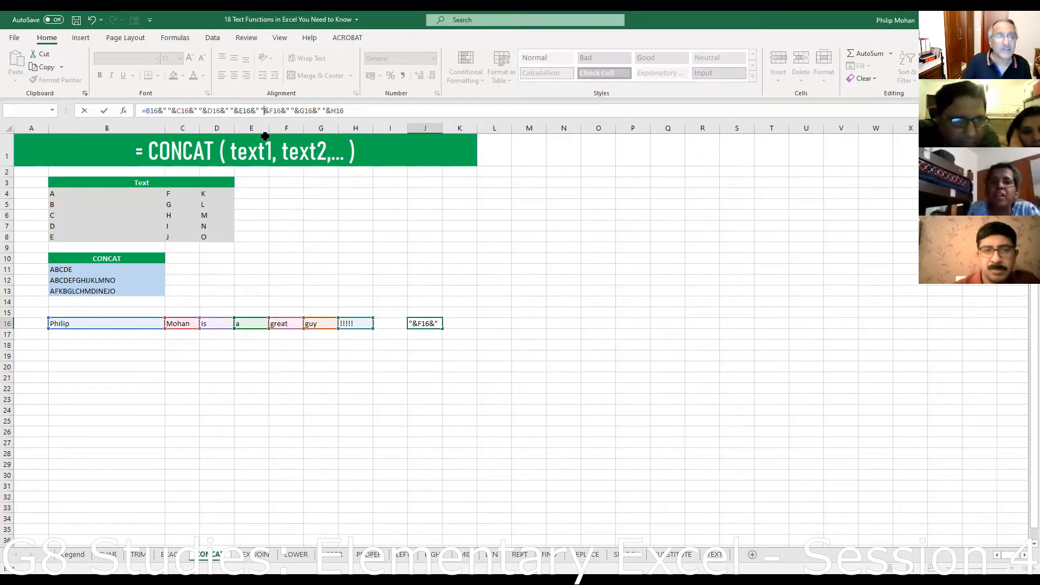
{"action": "left_click", "coordinate": [368, 111]}
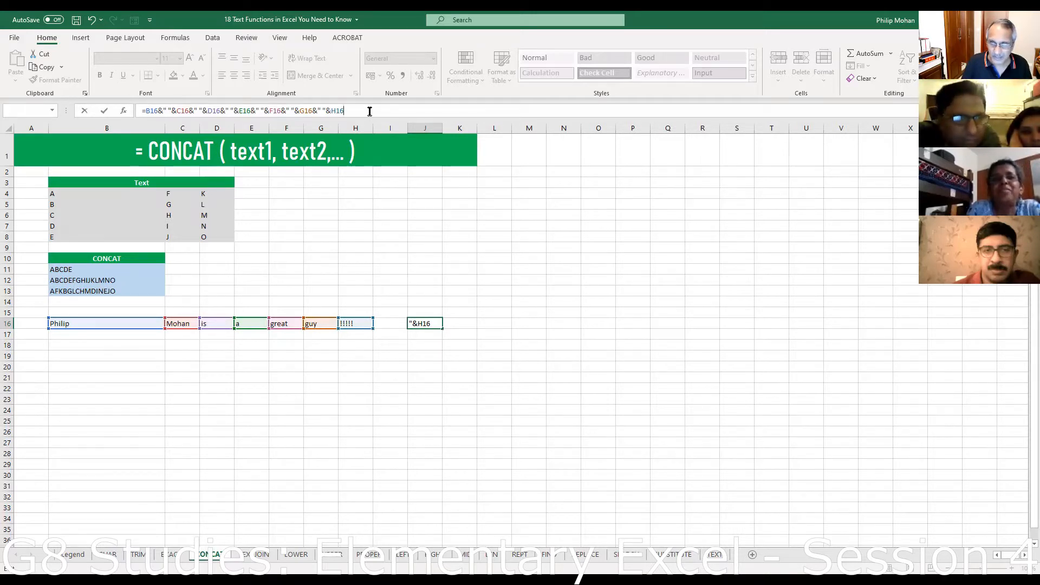
- Commit the corrected spaced formula in J16 and move to the TEXT sheet
{"action": "key", "text": "Return"}
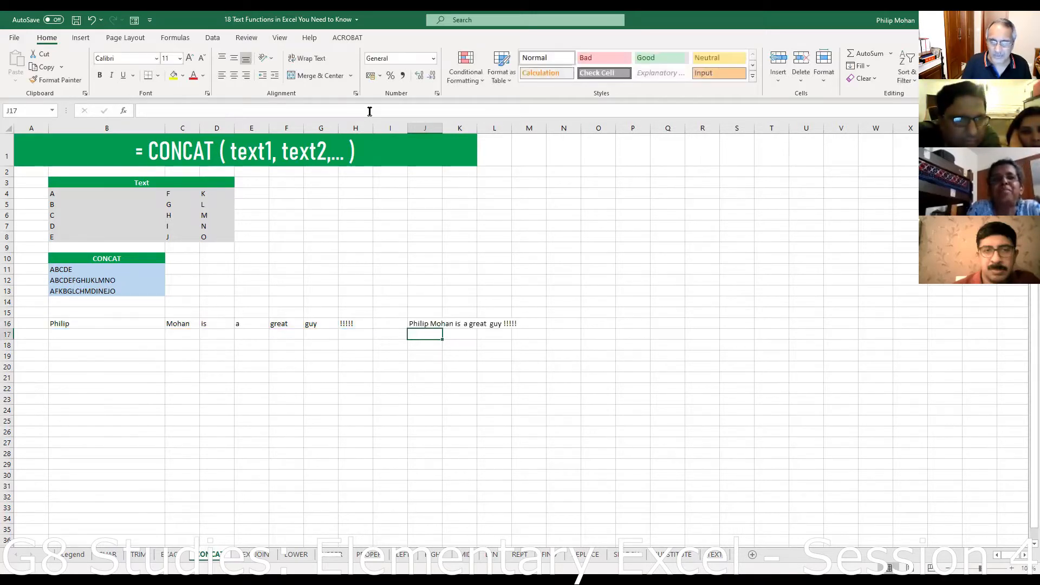
{"action": "left_click", "coordinate": [415, 324]}
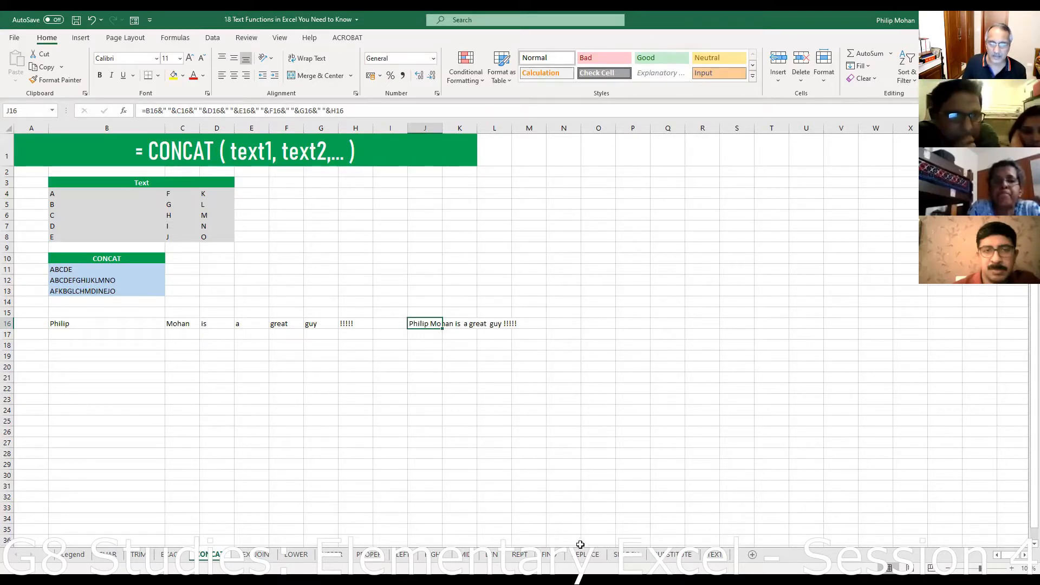
{"action": "left_click", "coordinate": [720, 560]}
{"action": "left_click", "coordinate": [248, 399]}
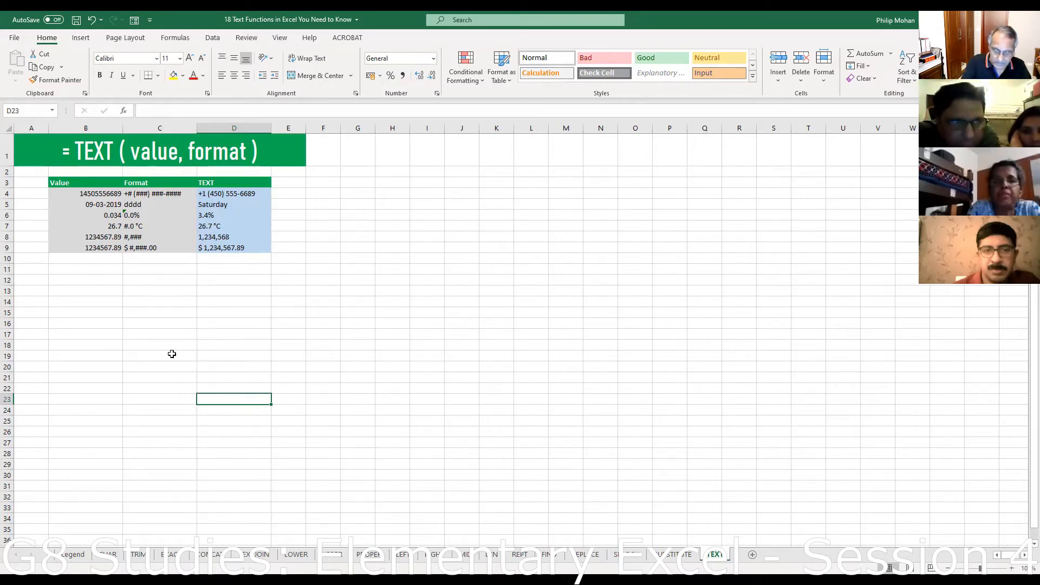
{"action": "type", "text": "=text"}
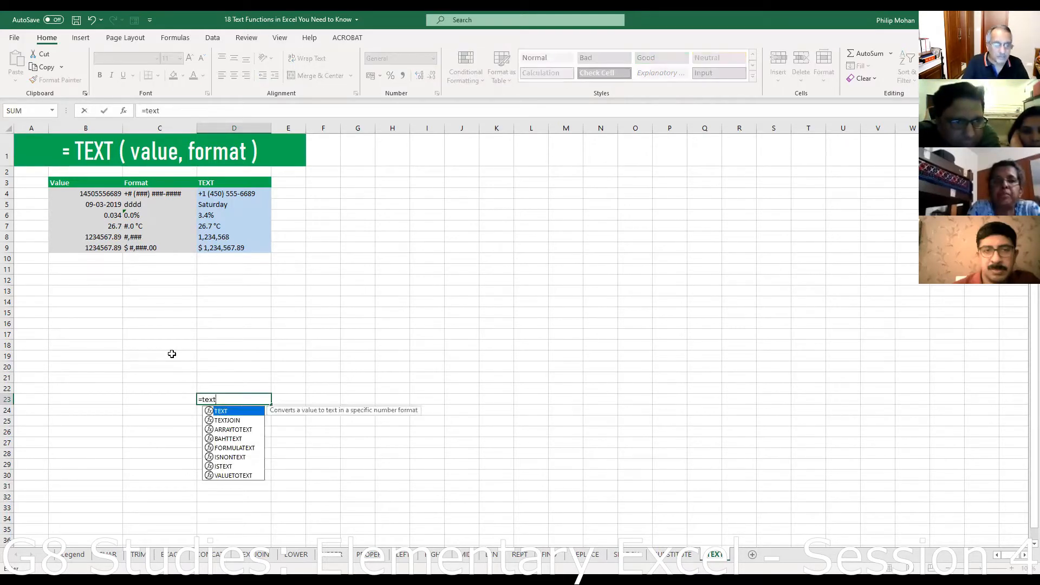
{"action": "type", "text": "("}
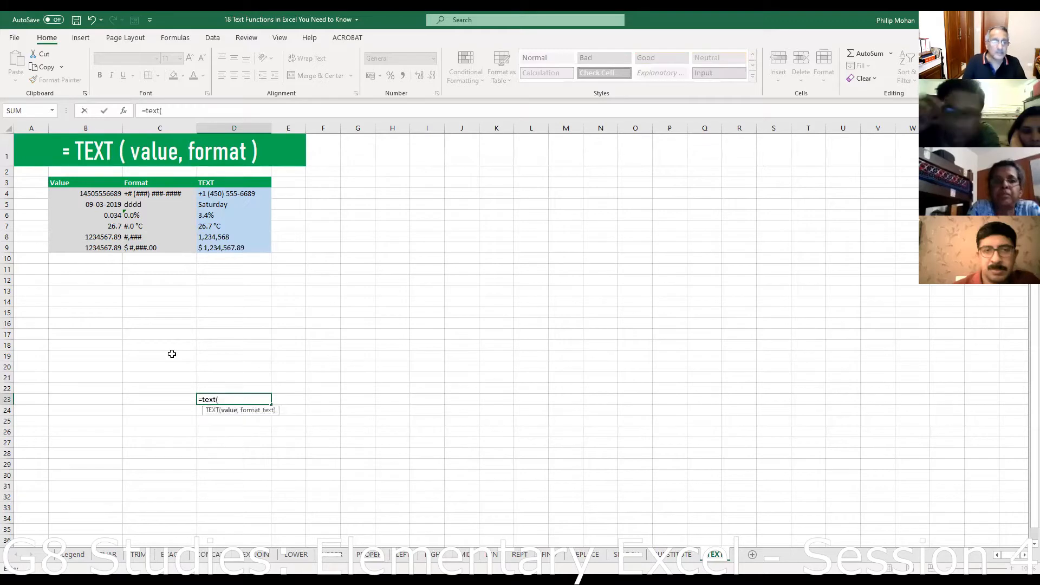
{"action": "left_click", "coordinate": [89, 193]}
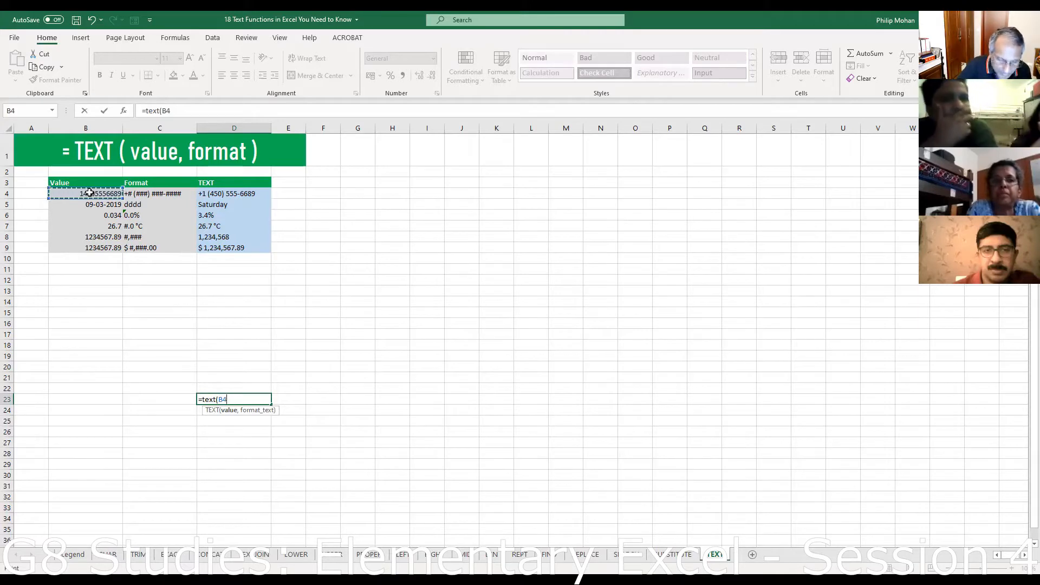
{"action": "key", "text": "Escape"}
{"action": "left_click", "coordinate": [87, 401]}
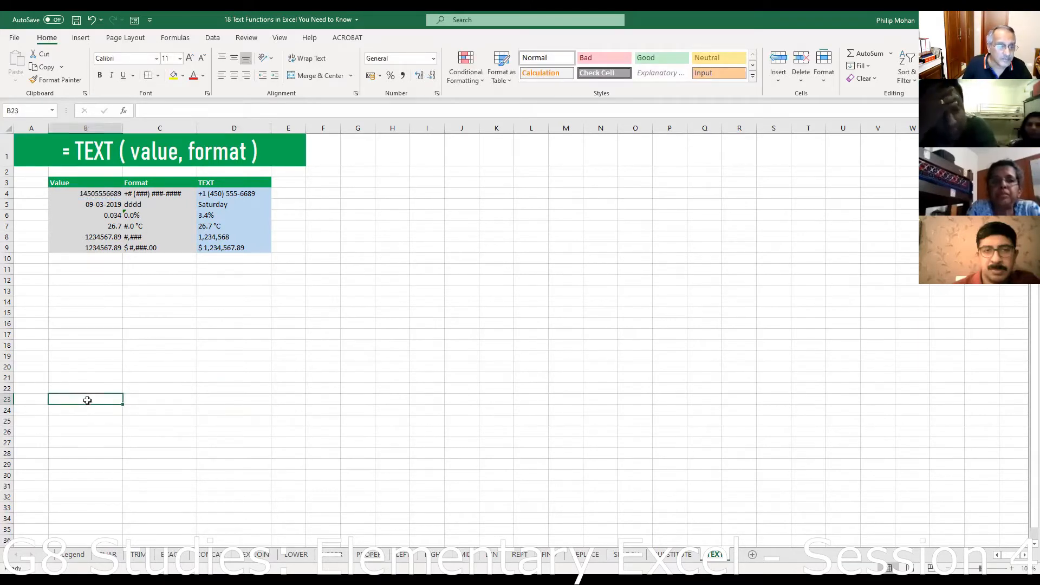
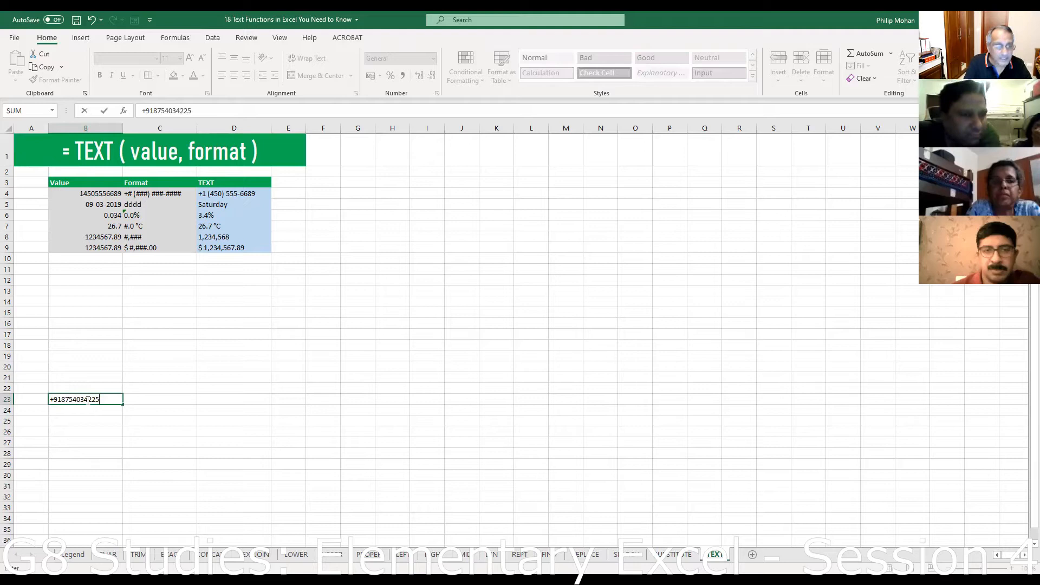
- Enter the 12-digit phone number in B23 and format it as Number with 0 decimal places
{"action": "key", "text": "Return"}
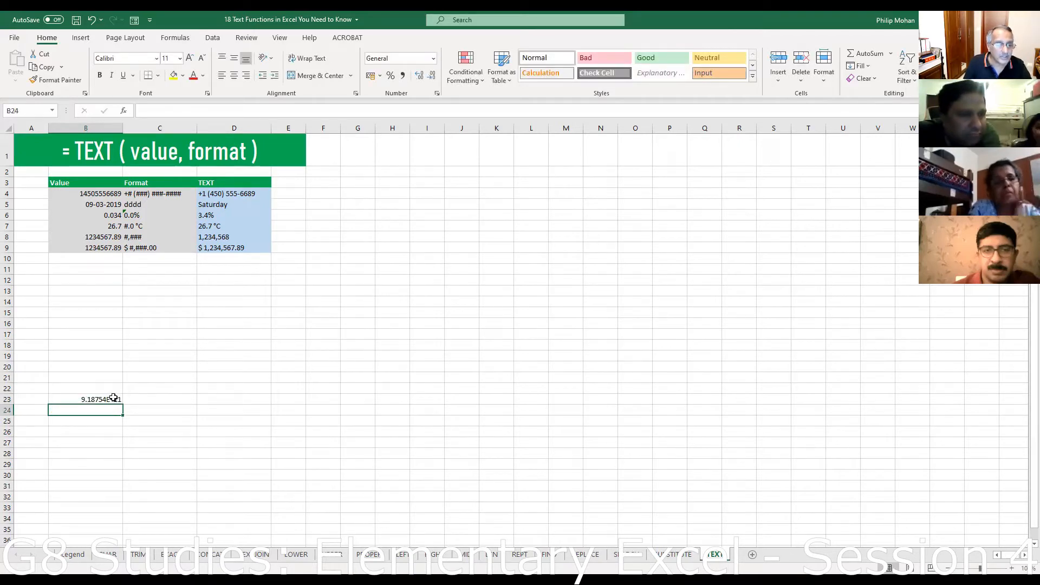
{"action": "right_click", "coordinate": [114, 400]}
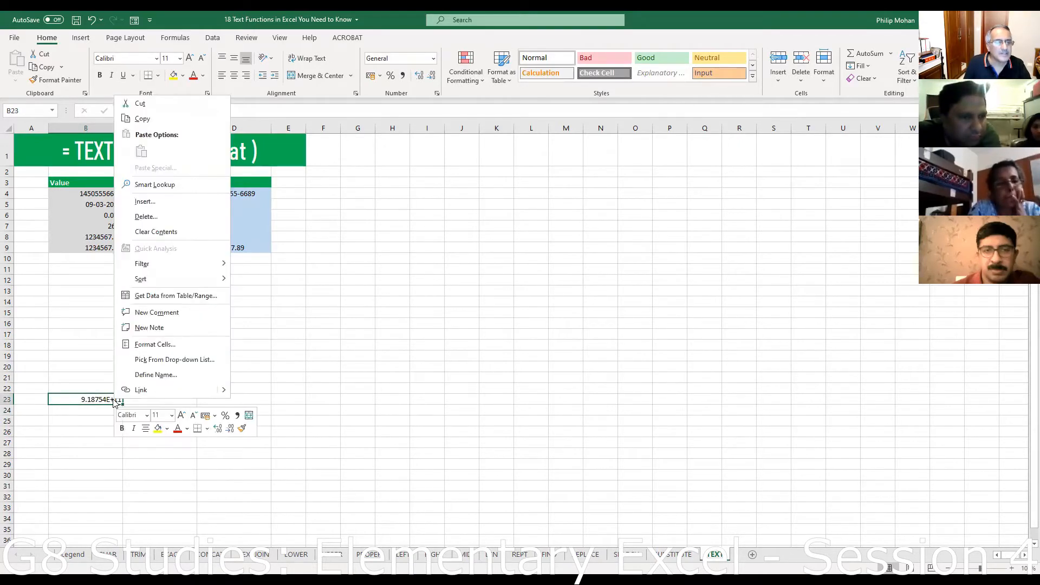
{"action": "left_click", "coordinate": [151, 345]}
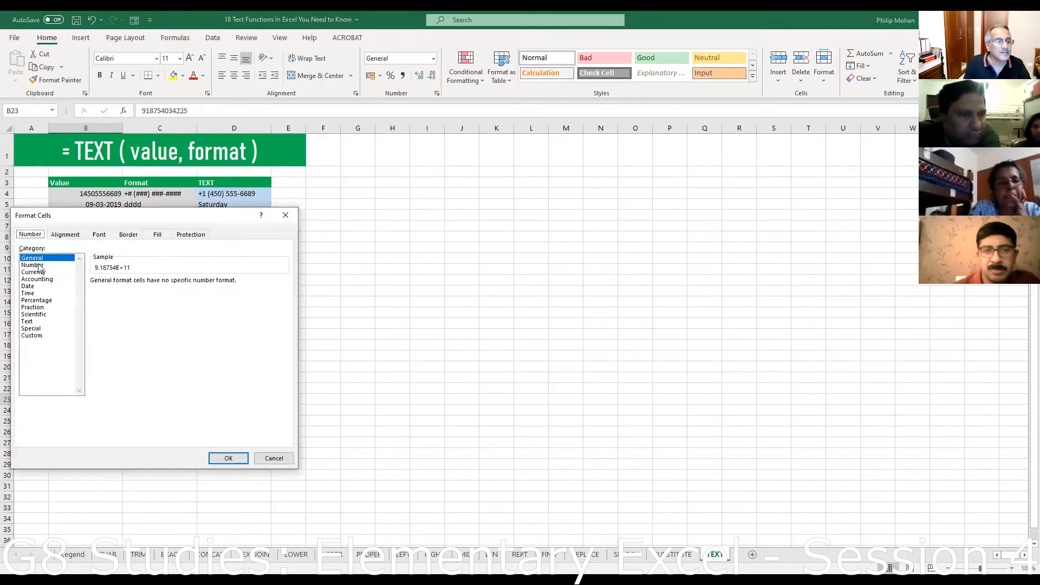
{"action": "left_click", "coordinate": [36, 265]}
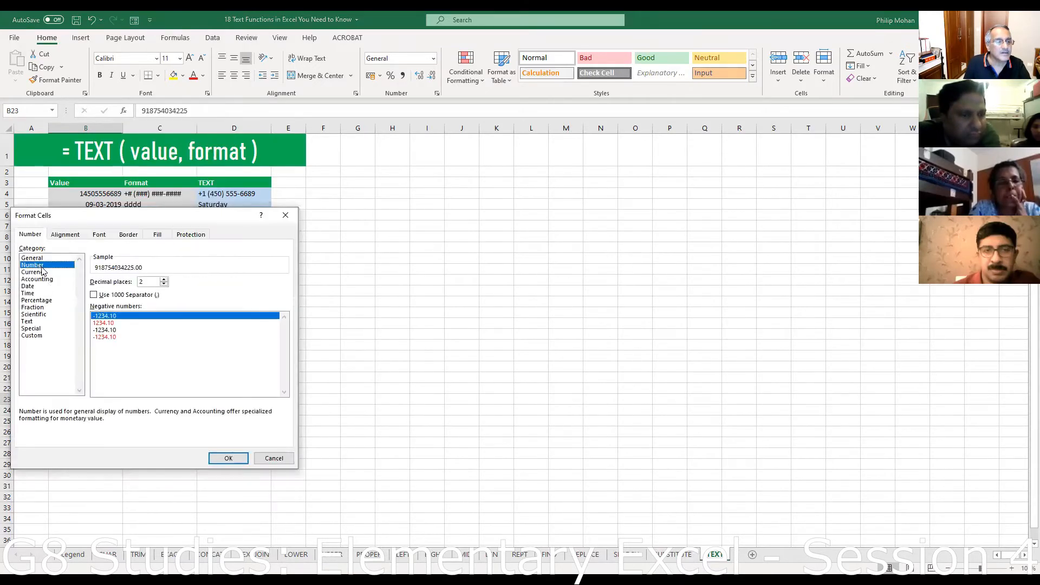
{"action": "left_click", "coordinate": [164, 285]}
{"action": "left_click", "coordinate": [163, 284]}
{"action": "left_click", "coordinate": [231, 461]}
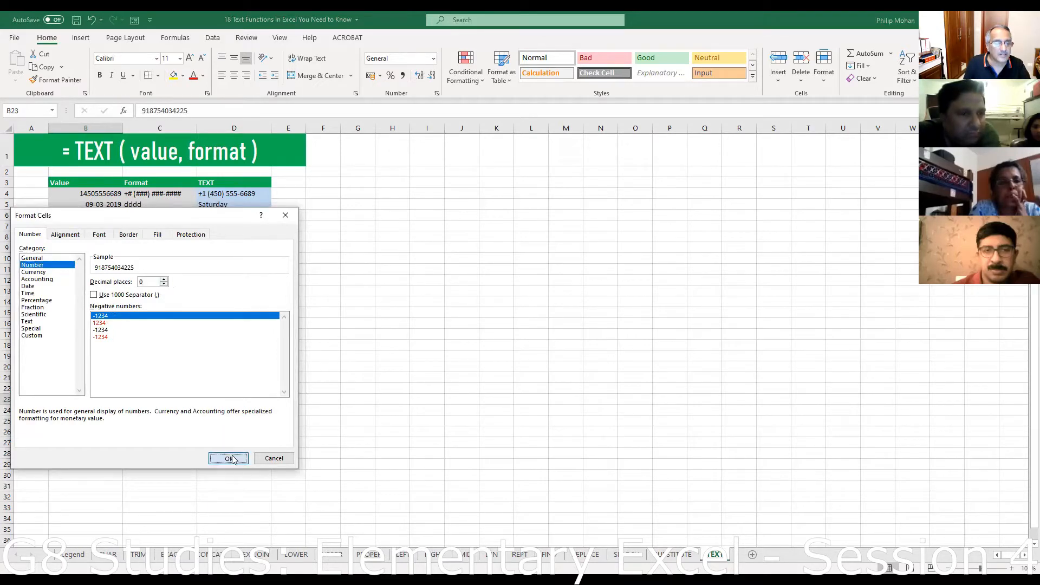
{"action": "left_click", "coordinate": [203, 417]}
{"action": "left_click", "coordinate": [228, 402]}
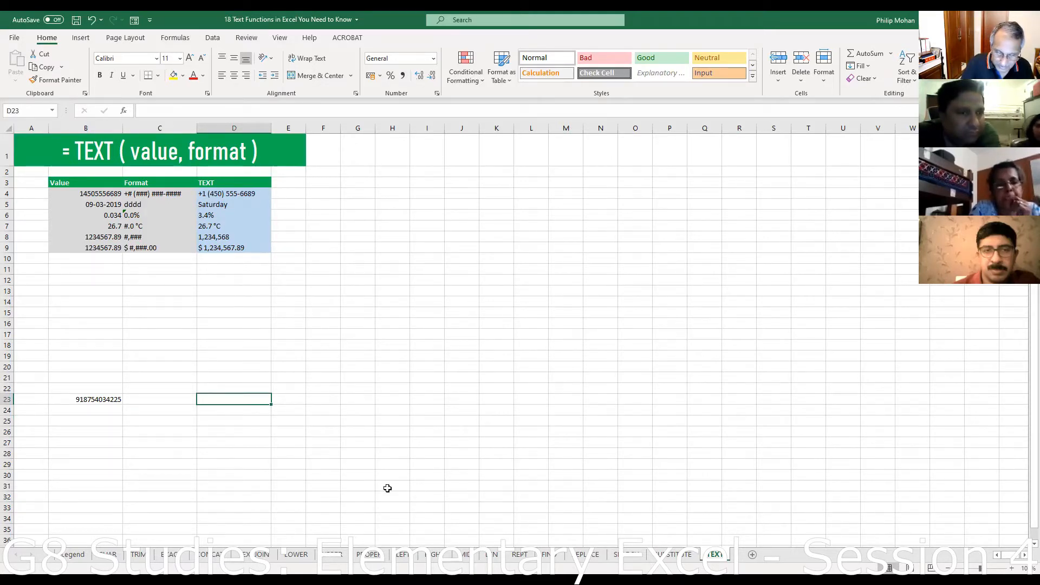
- Enter =TEXT(B23,"+##-#####-#####") in D23 to show B23 as a hyphenated phone number
{"action": "type", "text": "="}
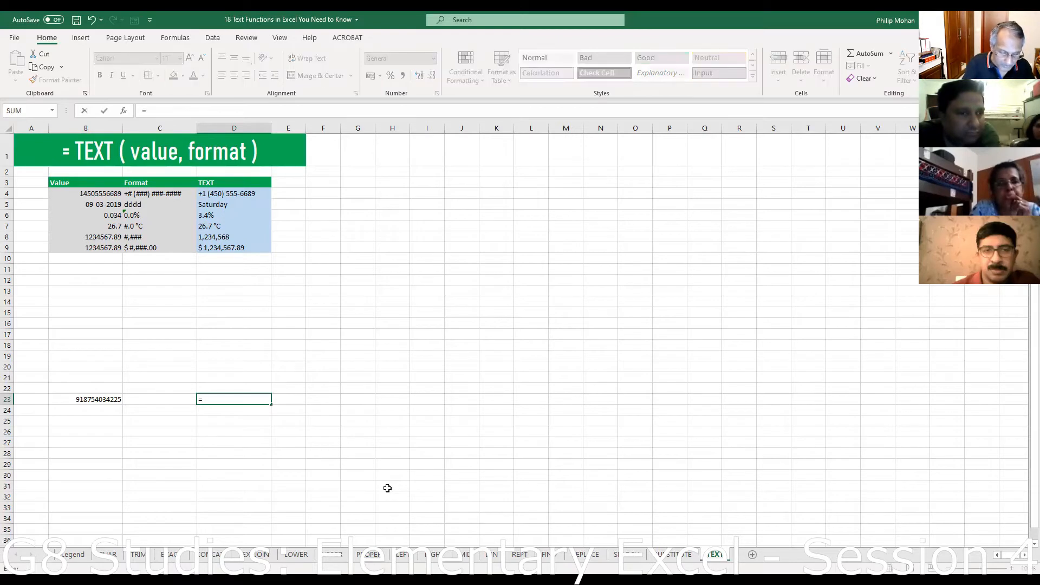
{"action": "type", "text": "text("}
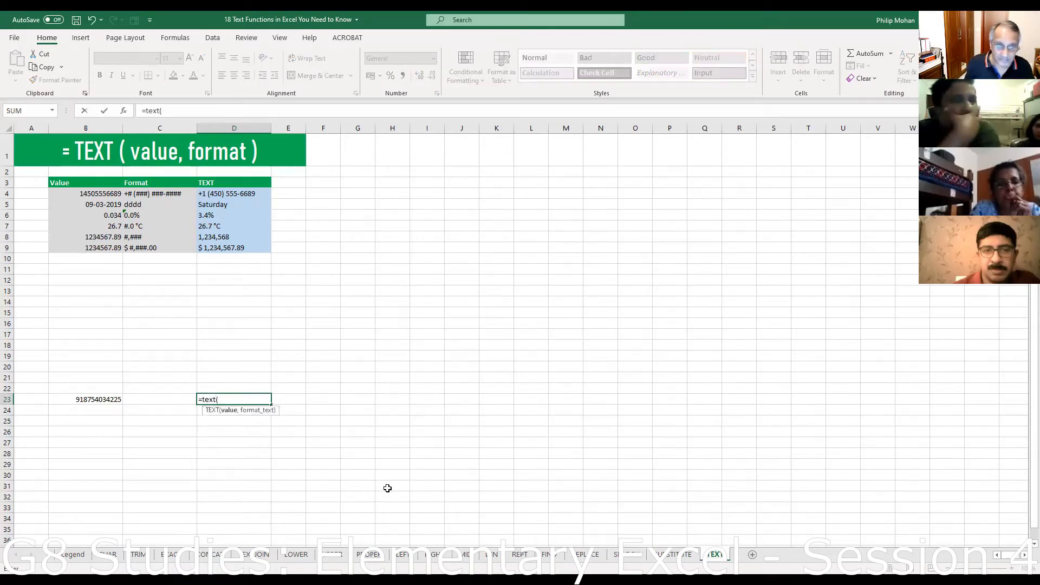
{"action": "left_click", "coordinate": [89, 400]}
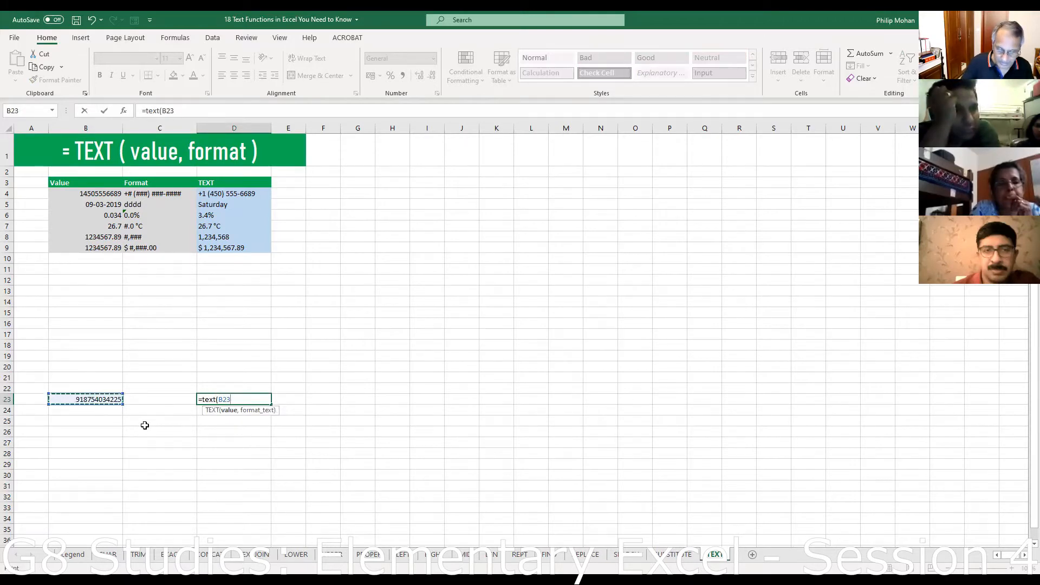
{"action": "type", "text": ","}
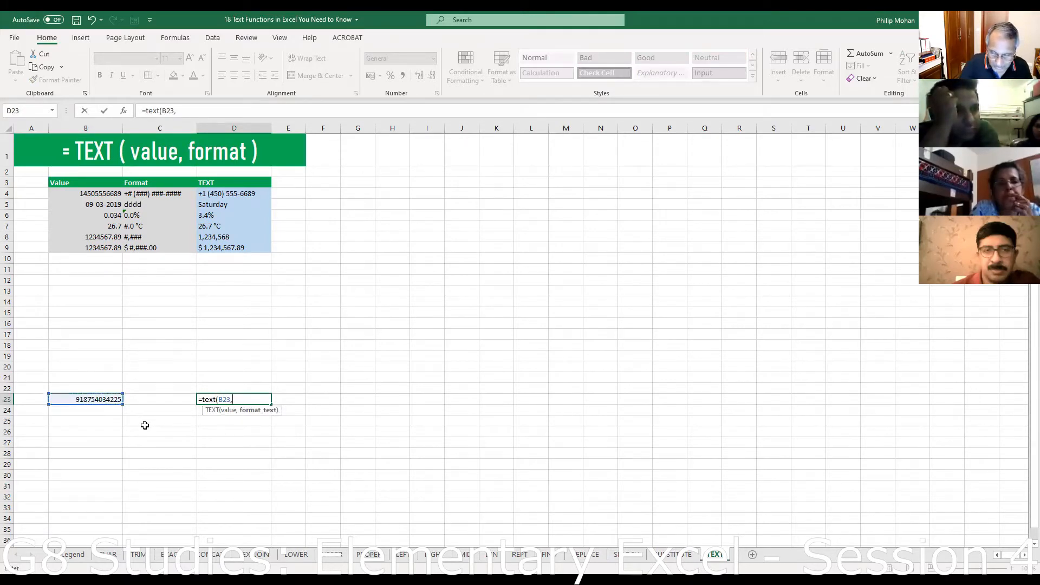
{"action": "type", "text": "\""}
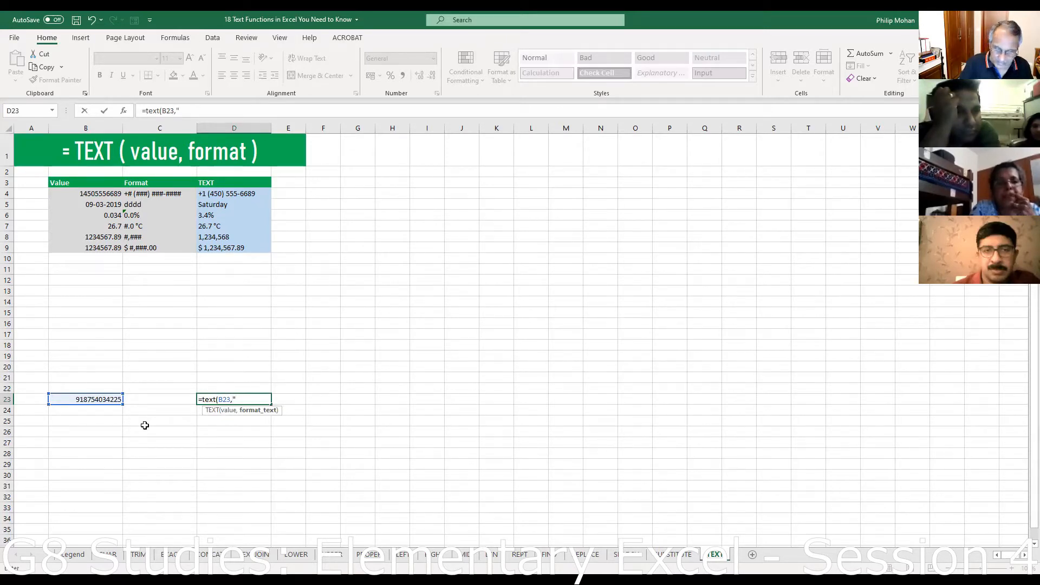
{"action": "type", "text": "+"}
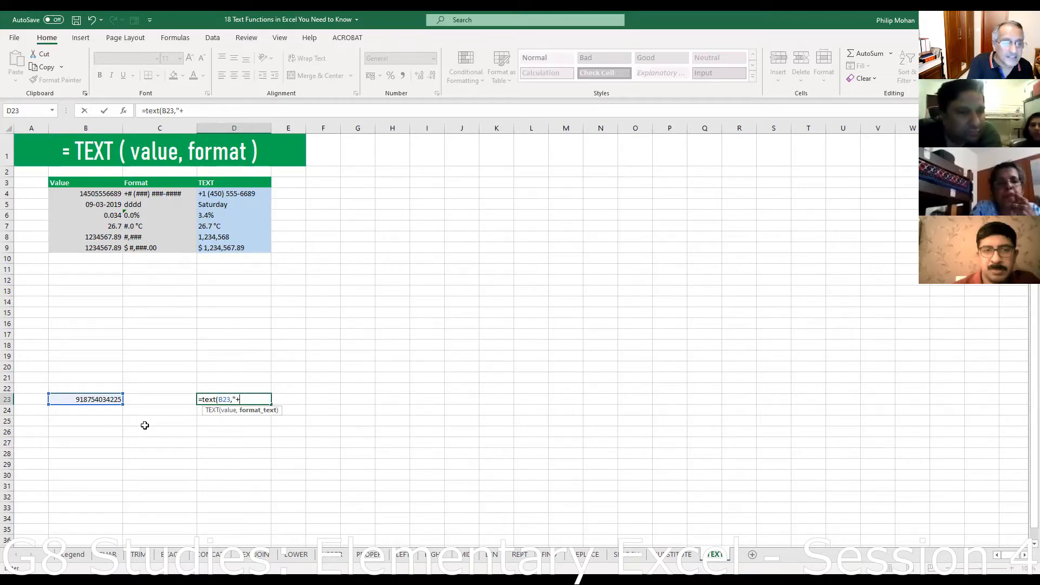
{"action": "type", "text": "##-"}
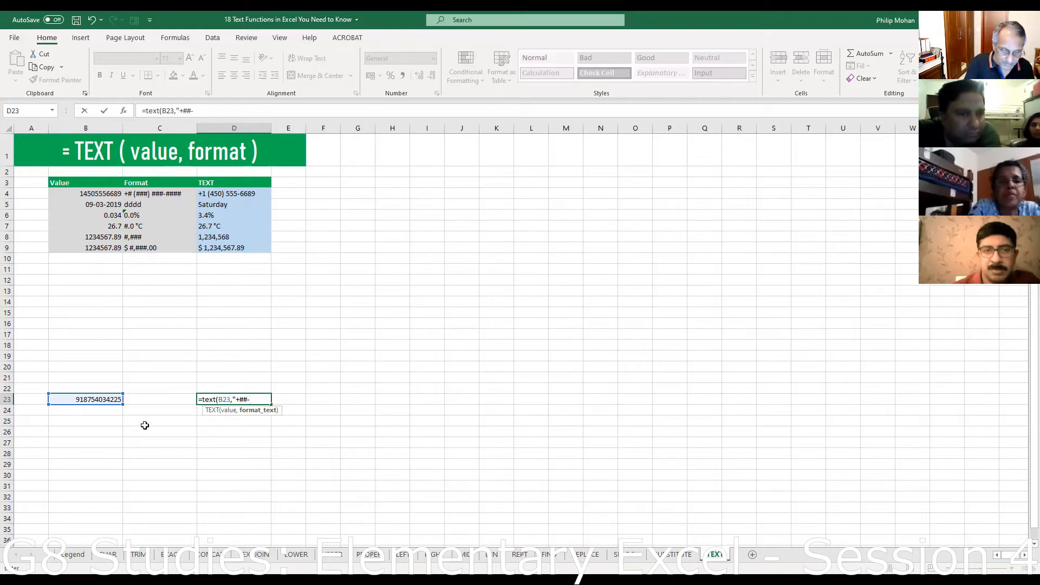
{"action": "type", "text": "#####-"}
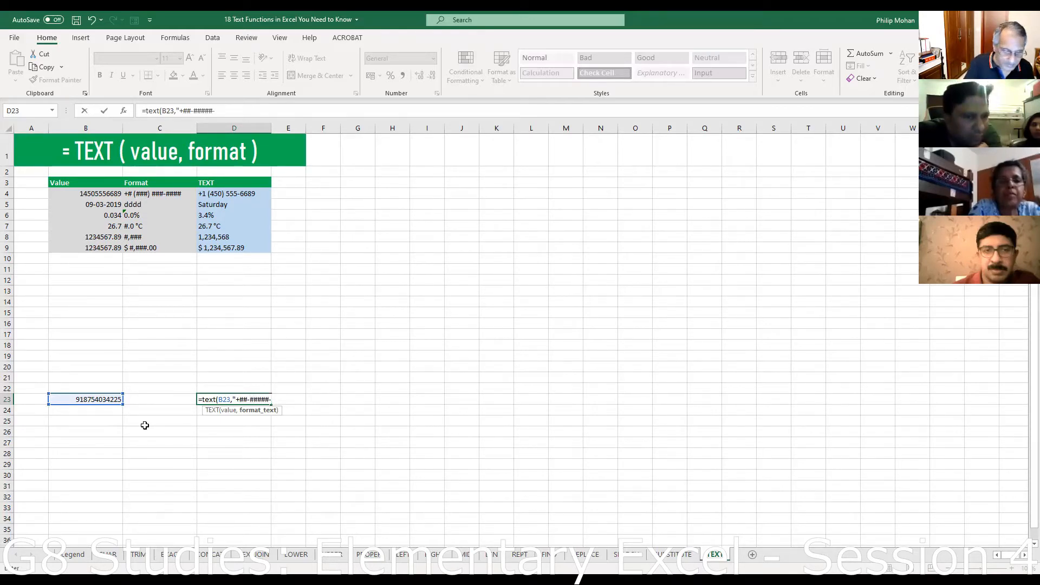
{"action": "type", "text": "#####"}
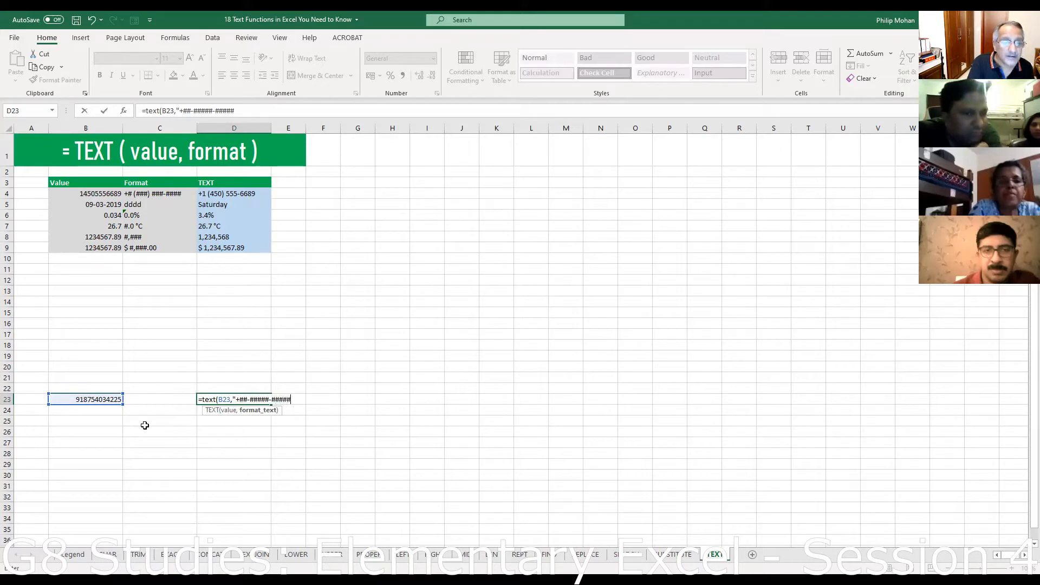
{"action": "type", "text": "\""}
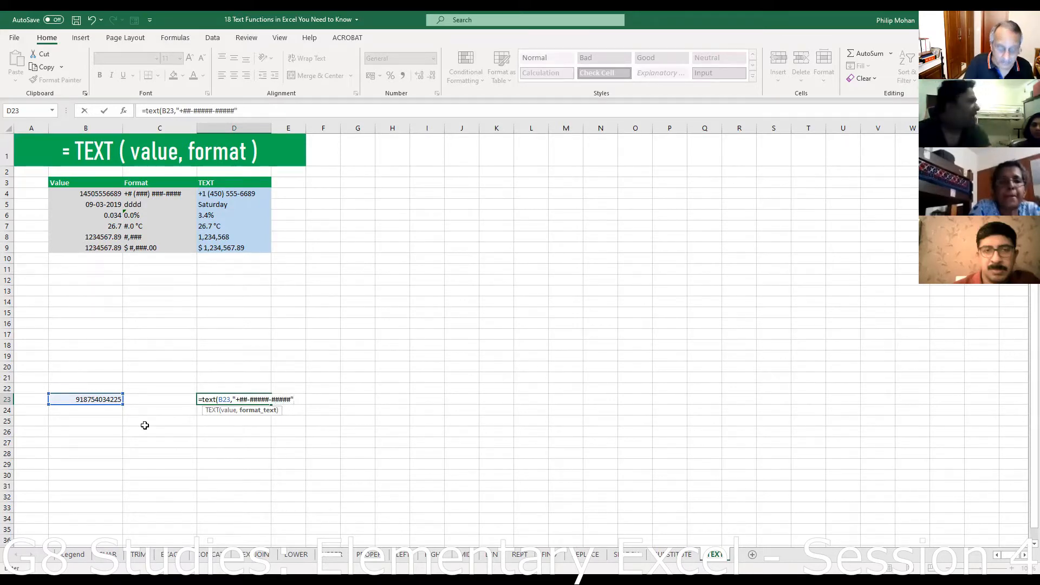
{"action": "type", "text": ")"}
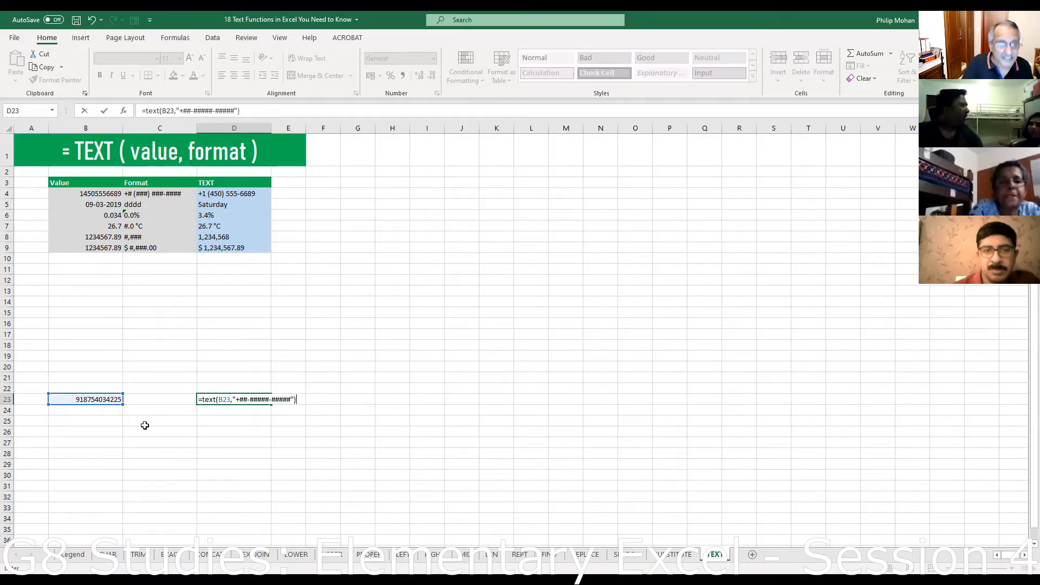
{"action": "key", "text": "Return"}
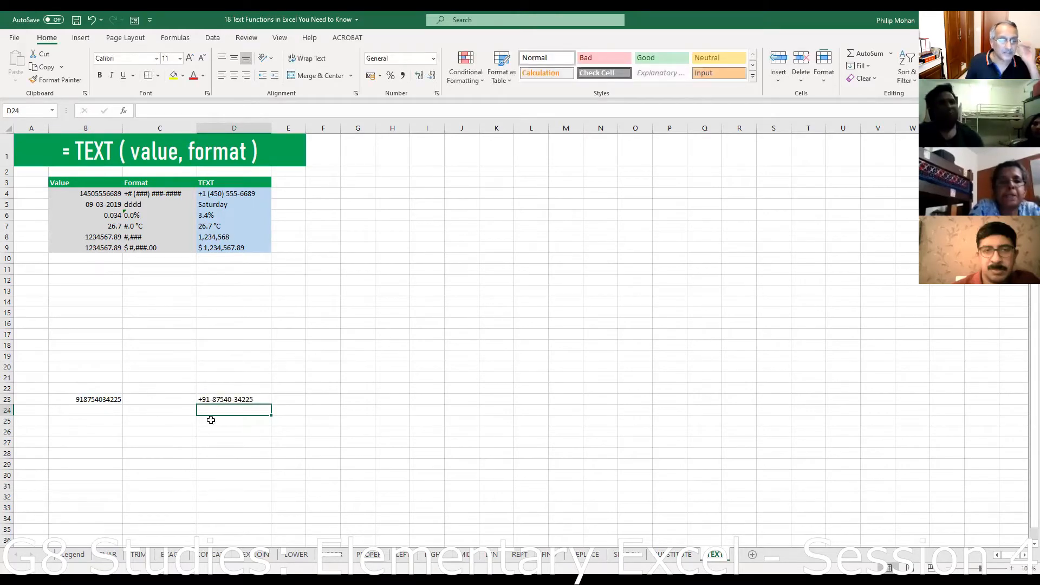
{"action": "left_click", "coordinate": [213, 401]}
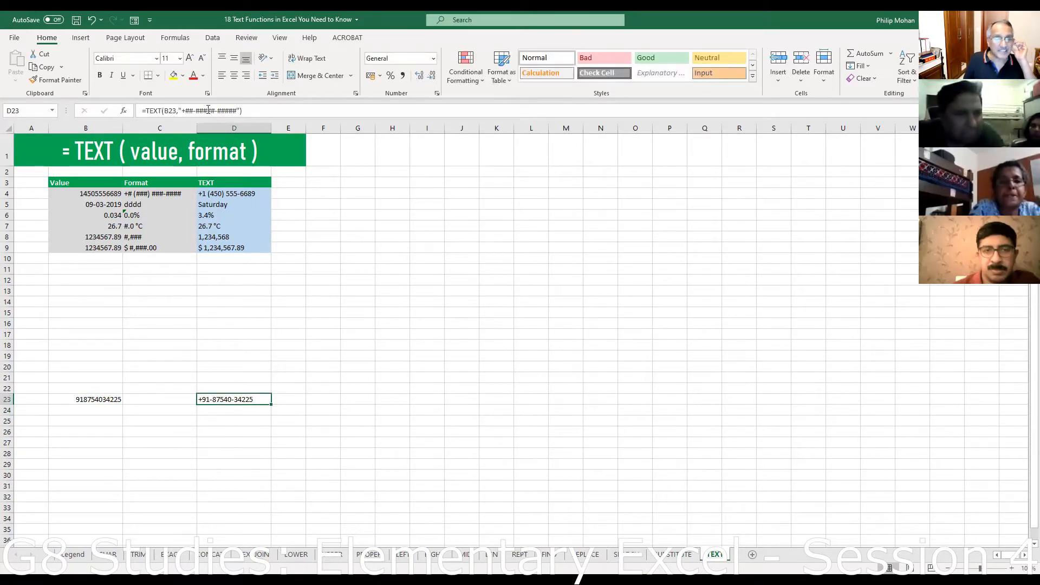
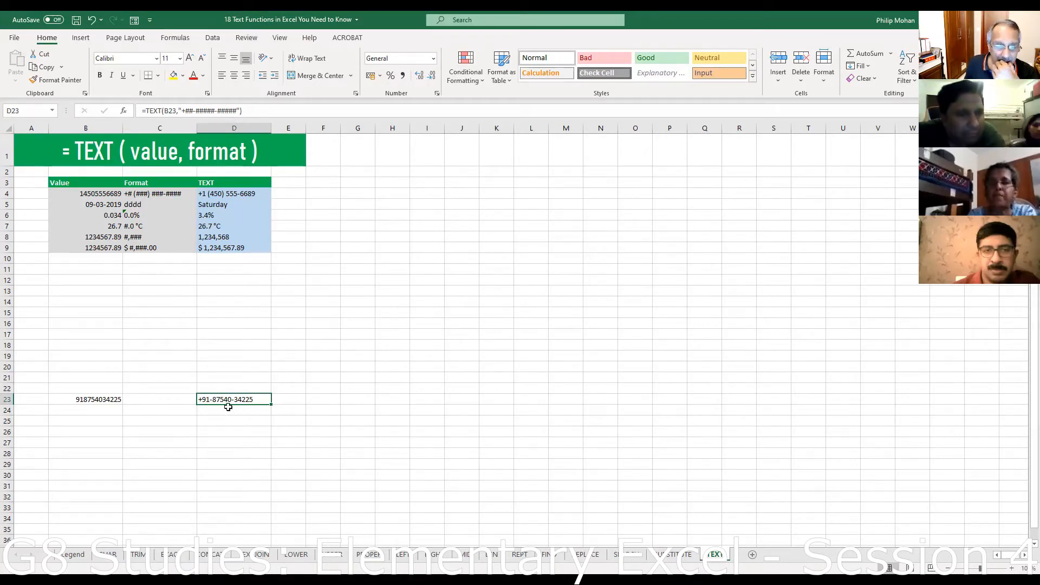
- Drop B23's last digit to watch D23 change, then restore the 12-digit phone number
{"action": "left_click", "coordinate": [115, 399]}
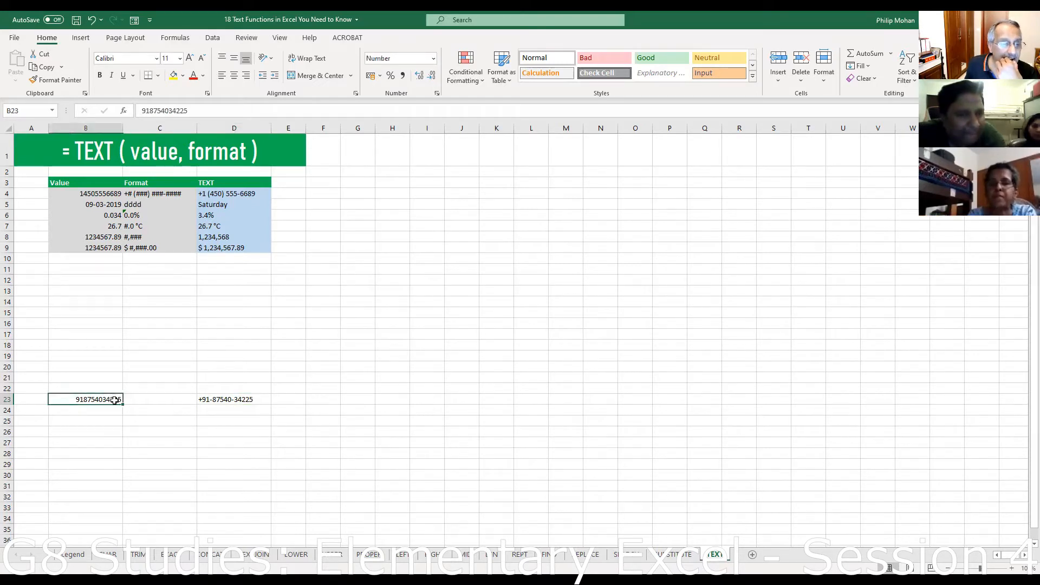
{"action": "left_click", "coordinate": [187, 110]}
{"action": "key", "text": "BackSpace"}
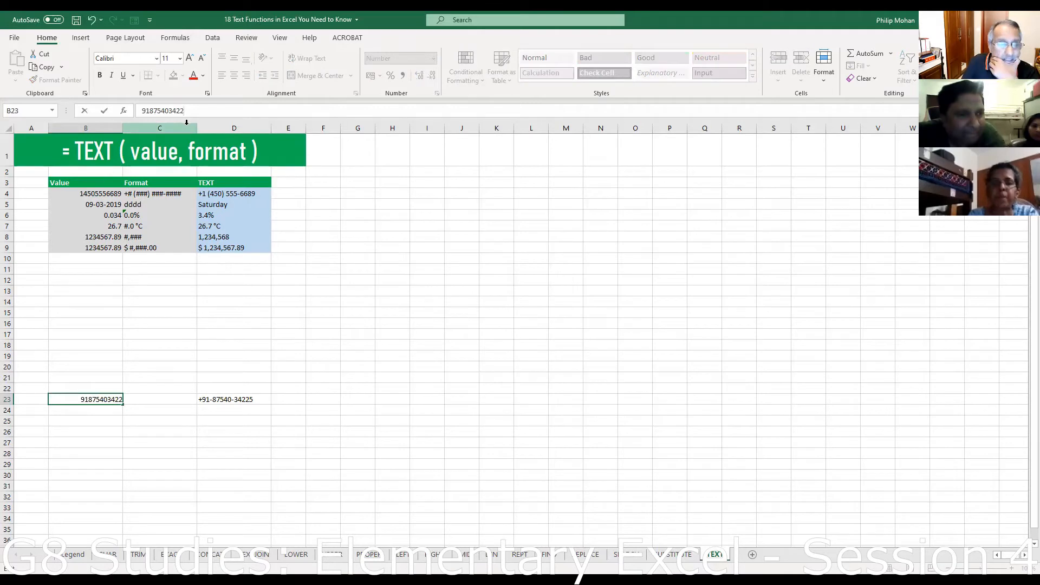
{"action": "key", "text": "Return"}
{"action": "scroll", "coordinate": [269, 236], "scroll_direction": "down", "scroll_amount": 1}
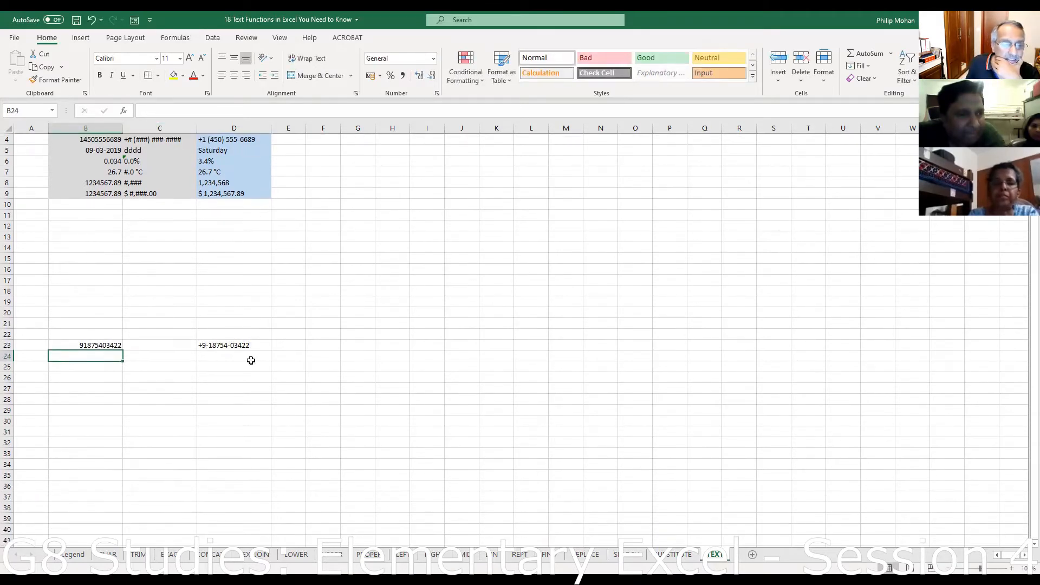
{"action": "left_click", "coordinate": [84, 344]}
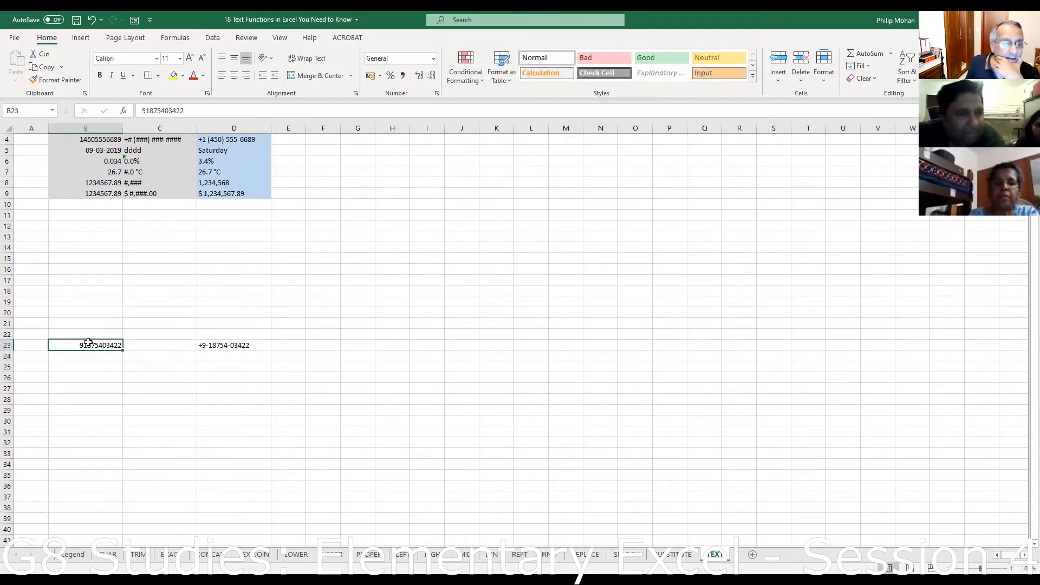
{"action": "left_click", "coordinate": [197, 108]}
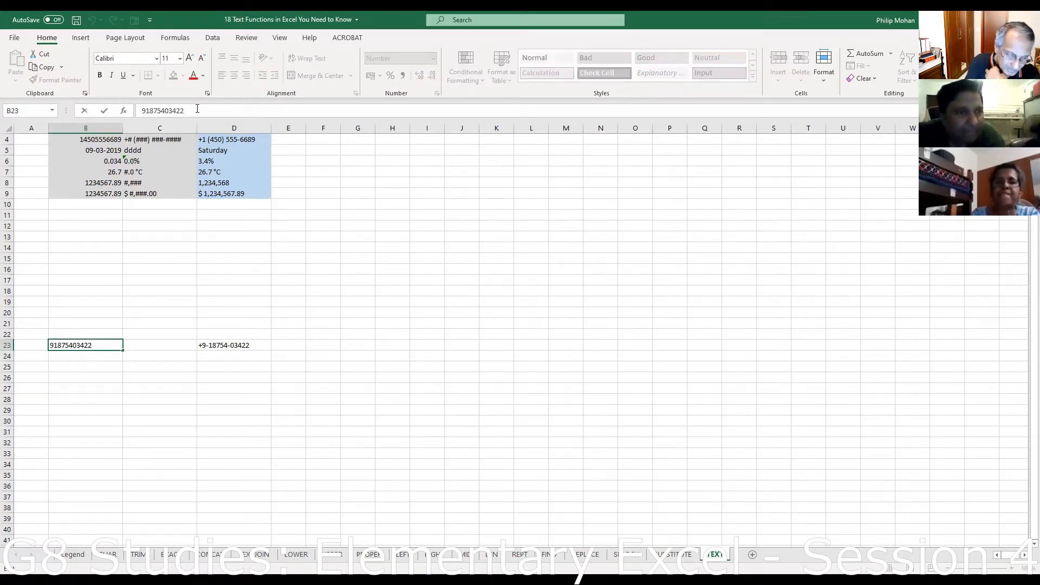
{"action": "type", "text": "5"}
{"action": "key", "text": "Return"}
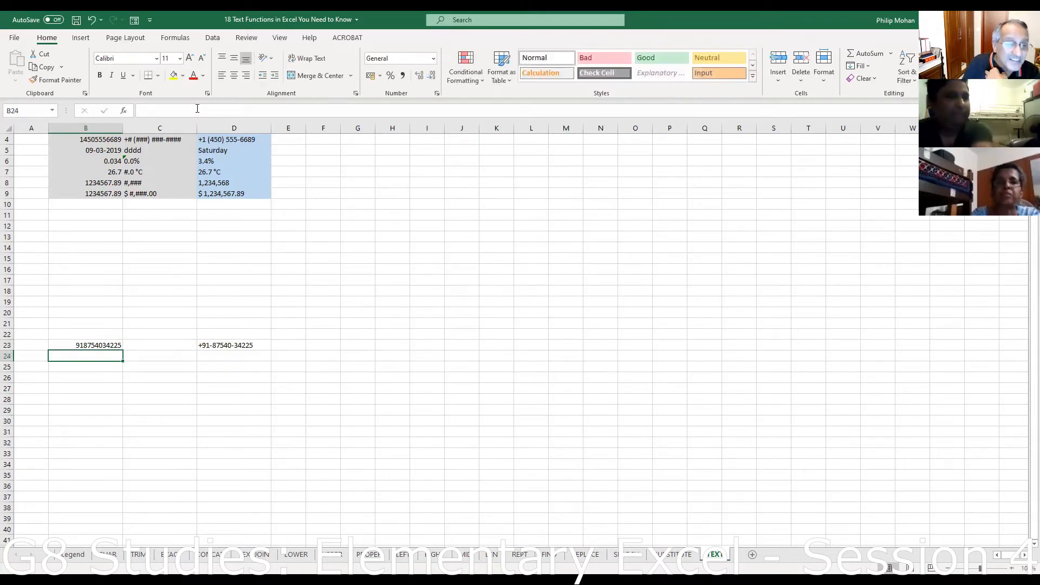
{"action": "left_click", "coordinate": [241, 346]}
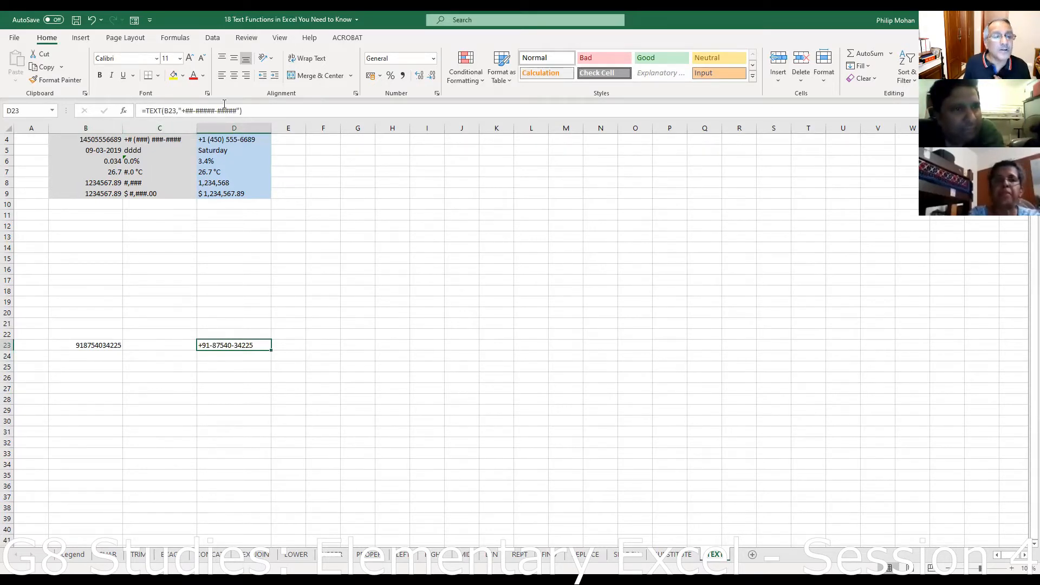
- Enter 31-03-2021 in B24 and =TEXT(B24,"dddd") in D24, showing Wednesday
{"action": "left_click", "coordinate": [87, 357]}
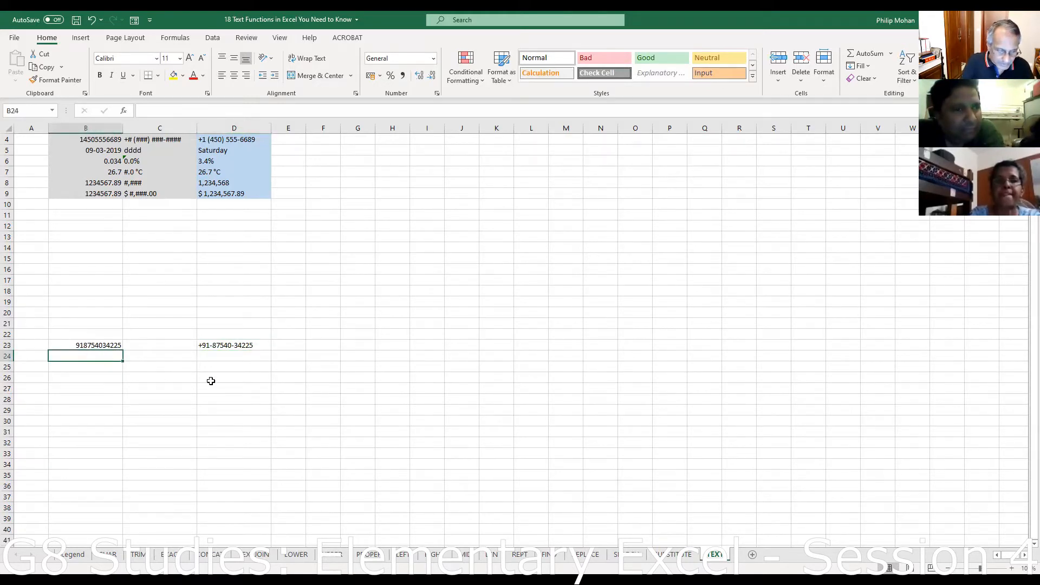
{"action": "type", "text": "31"}
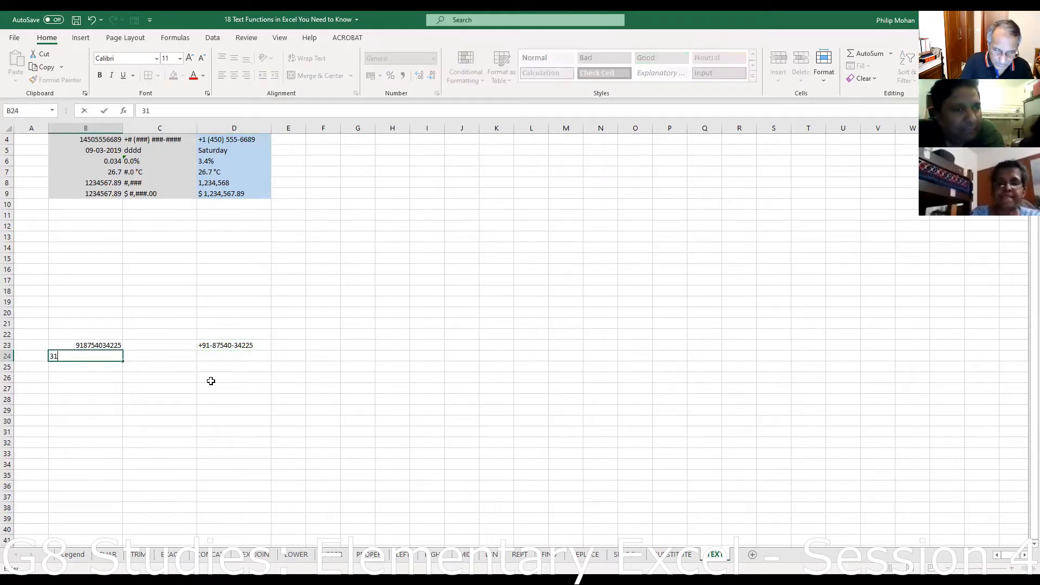
{"action": "type", "text": "-"}
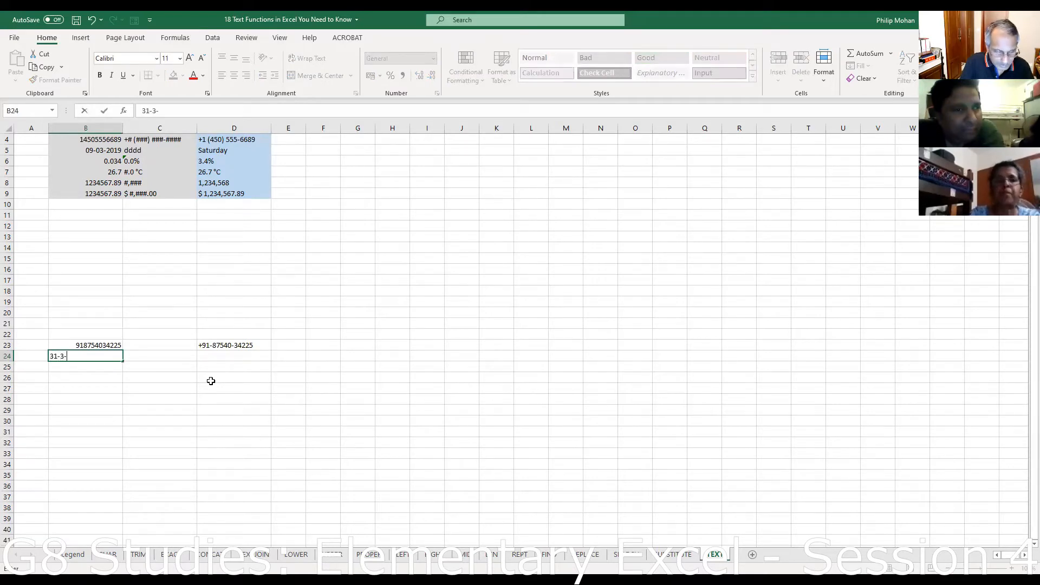
{"action": "type", "text": "03-2021"}
{"action": "key", "text": "Return"}
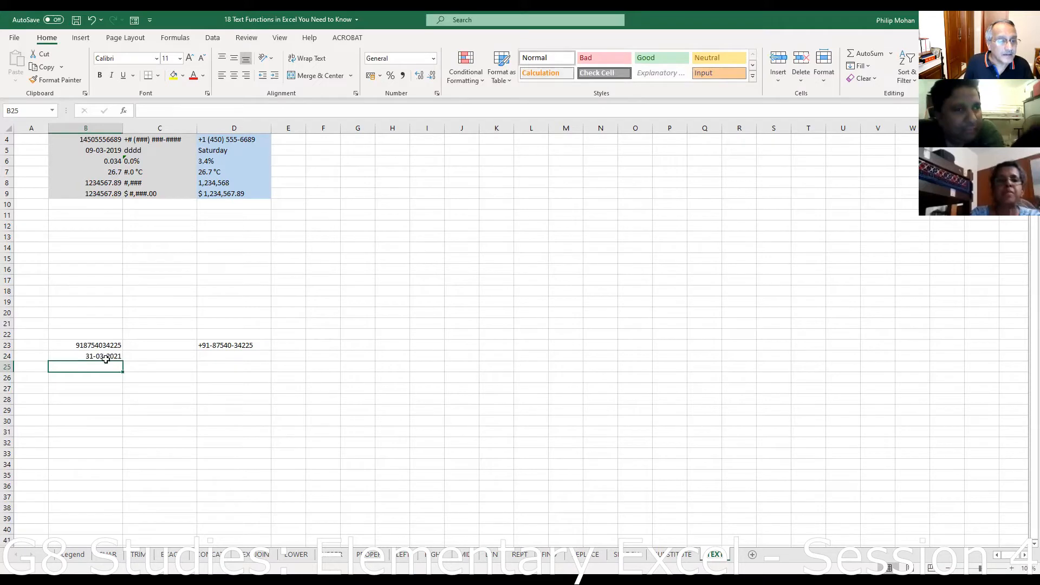
{"action": "left_click", "coordinate": [227, 357]}
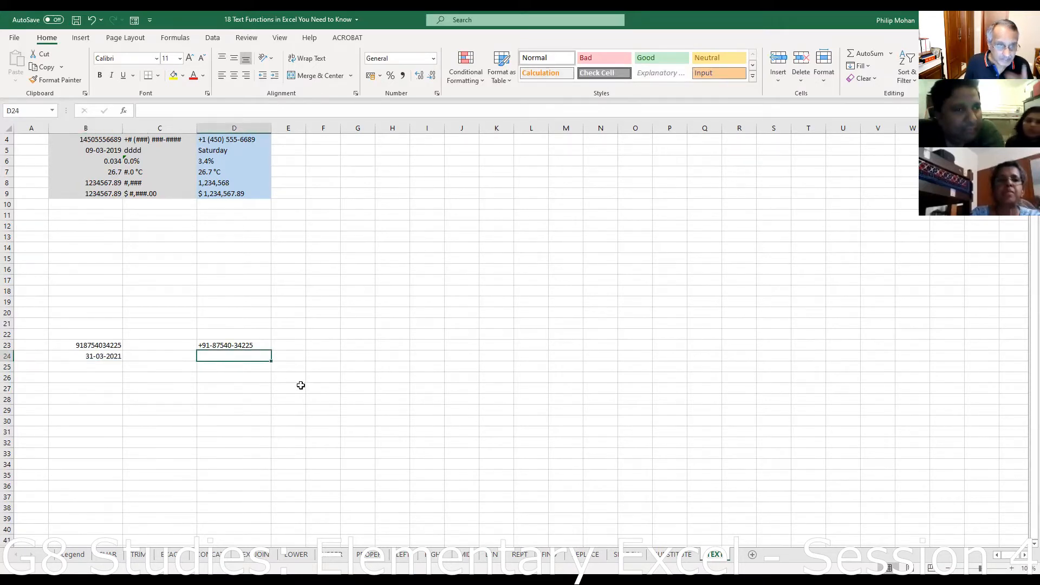
{"action": "type", "text": "="}
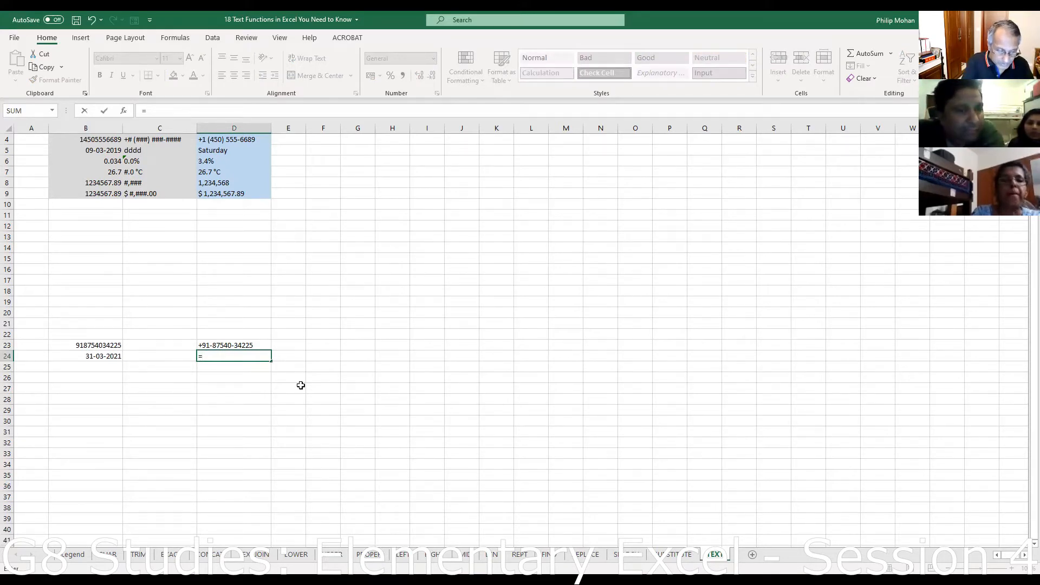
{"action": "type", "text": "text("}
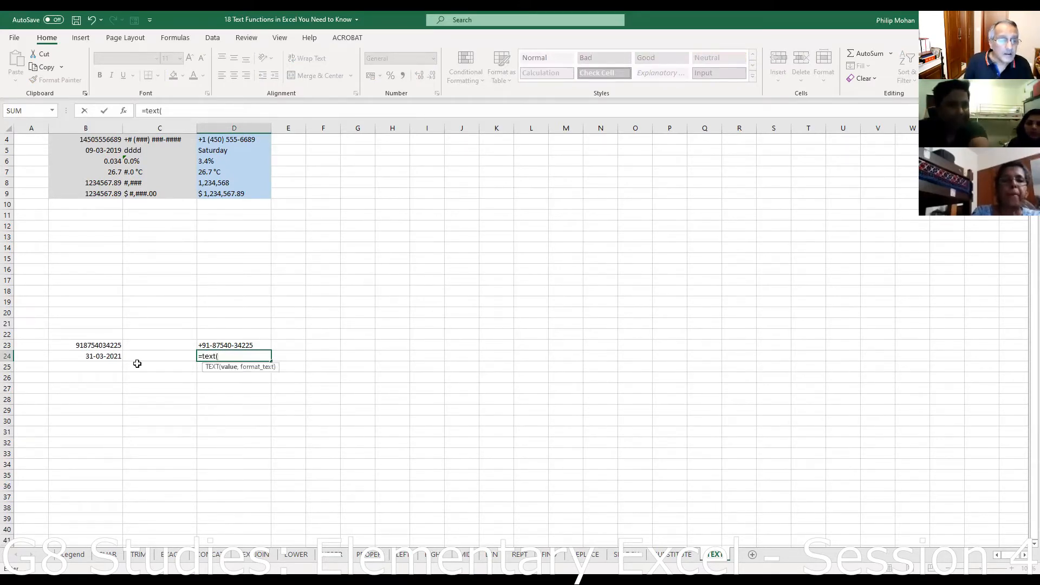
{"action": "left_click", "coordinate": [110, 357]}
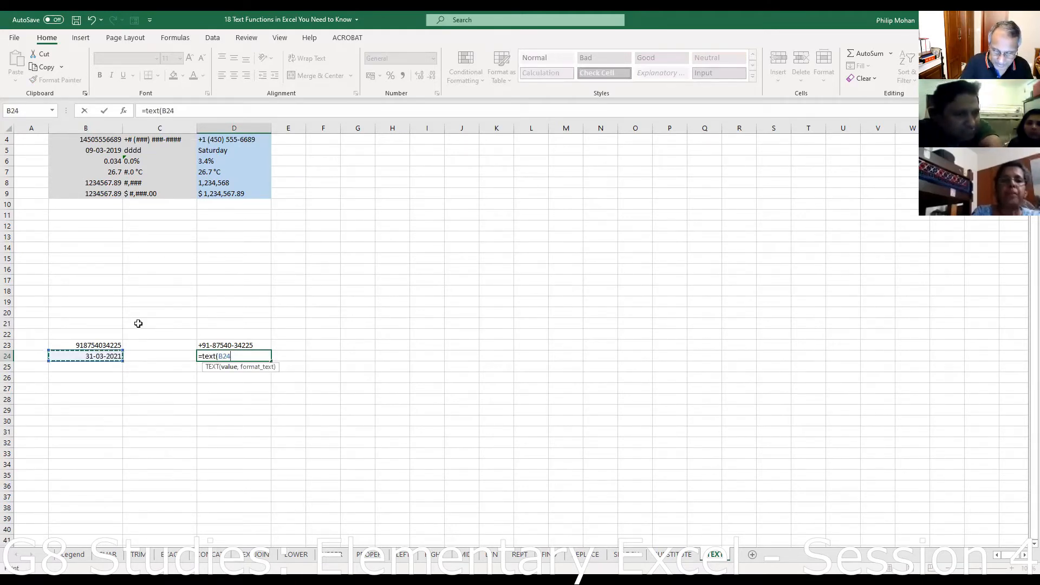
{"action": "type", "text": ",\""}
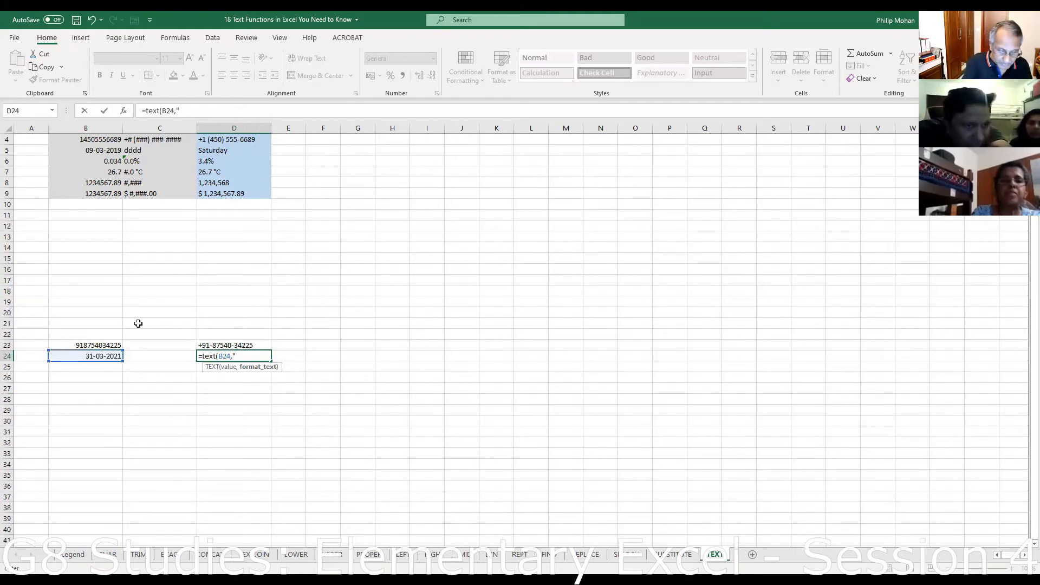
{"action": "type", "text": "d"}
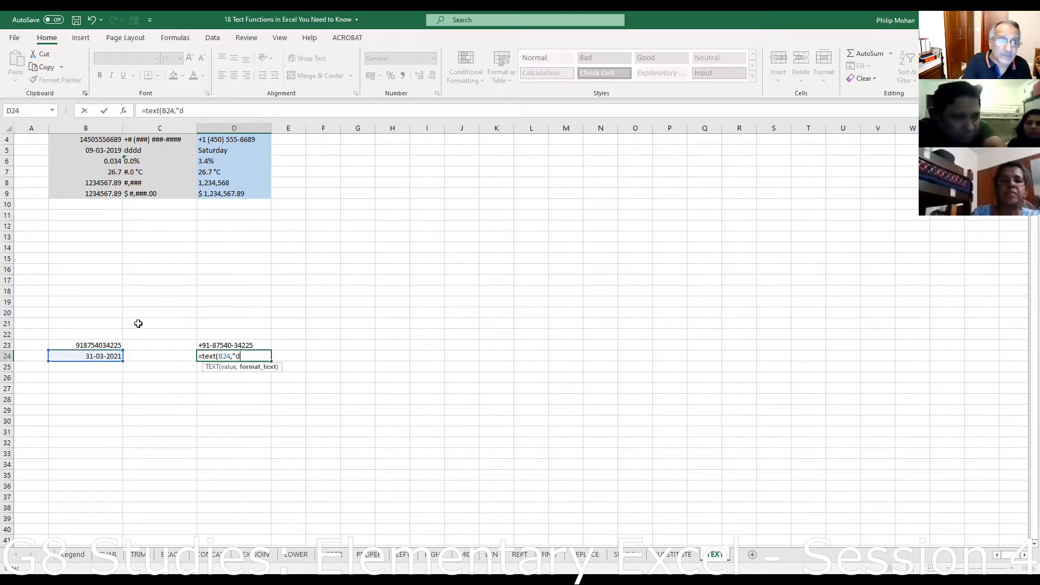
{"action": "type", "text": "ddd"}
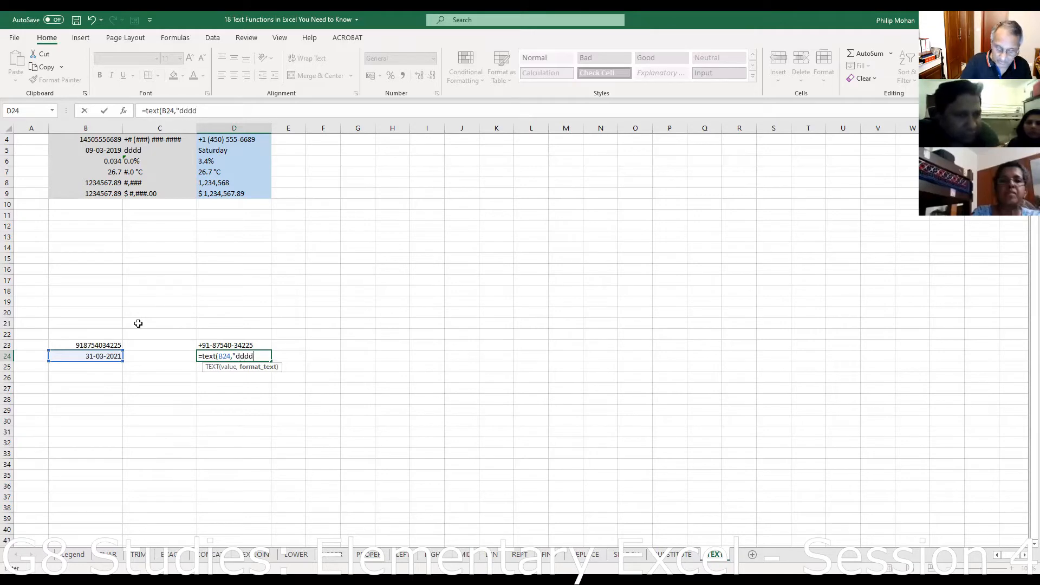
{"action": "type", "text": "\")"}
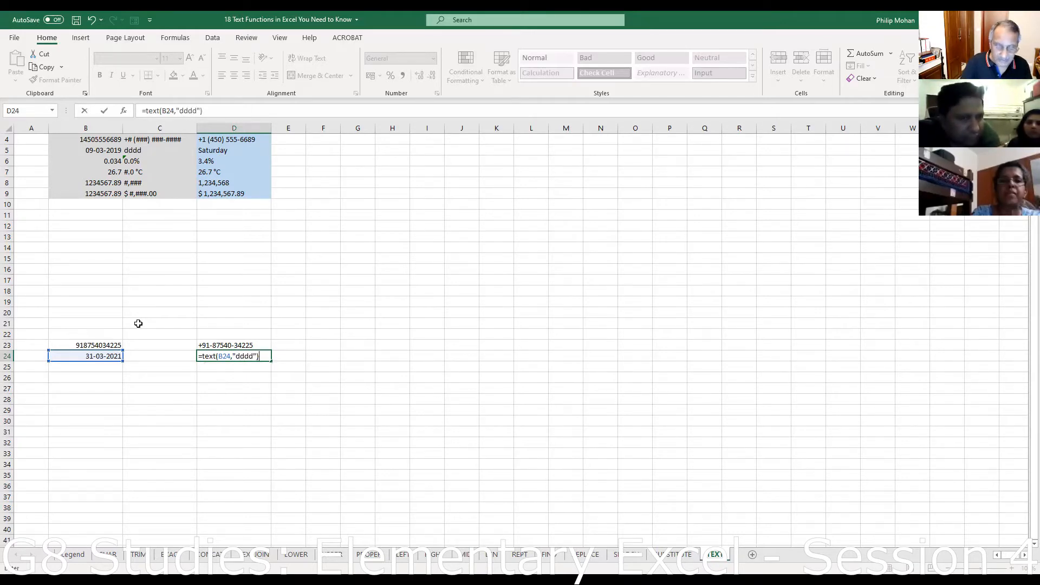
{"action": "key", "text": "Return"}
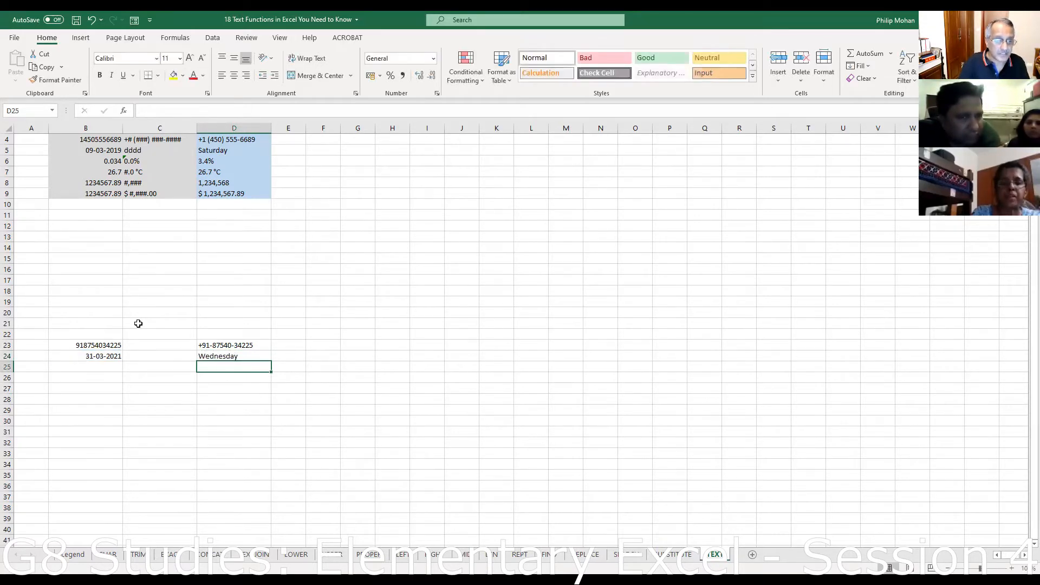
{"action": "left_click", "coordinate": [98, 356]}
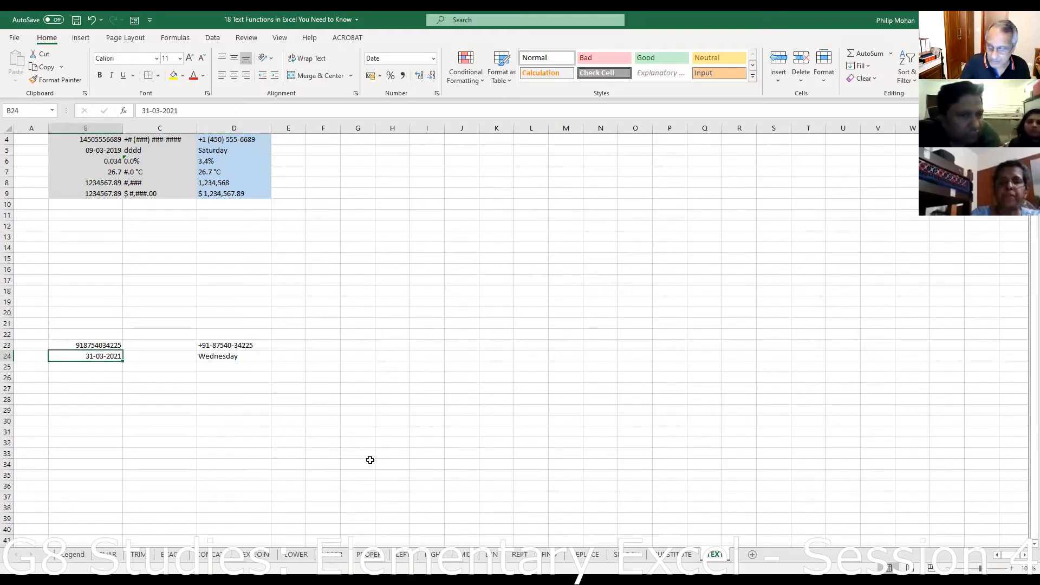
- Change B24 to 04-04-2021 and confirm D24's weekday formula now shows Sunday
{"action": "type", "text": "4-"}
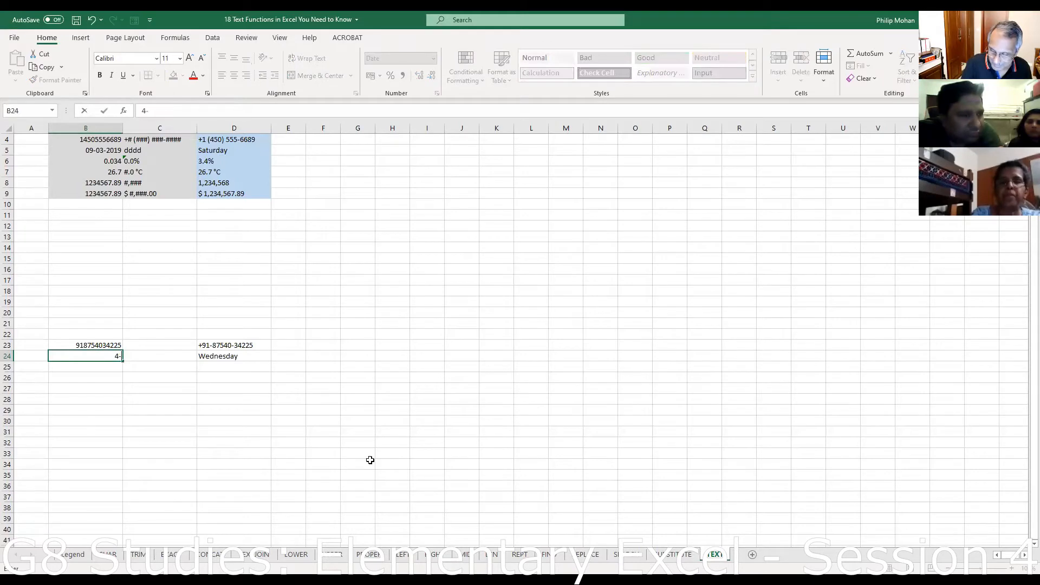
{"action": "type", "text": "4-21"}
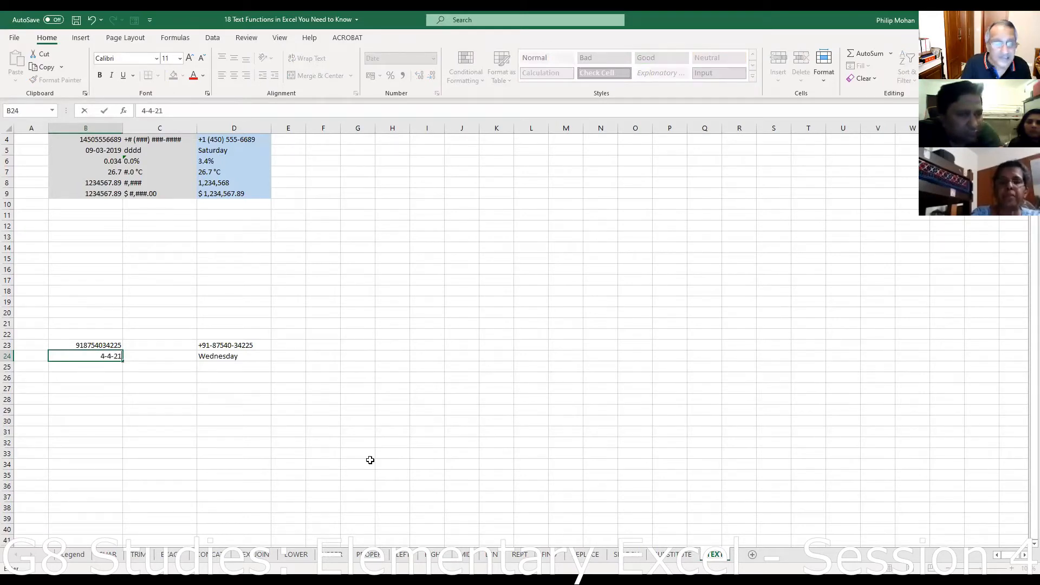
{"action": "key", "text": "Return"}
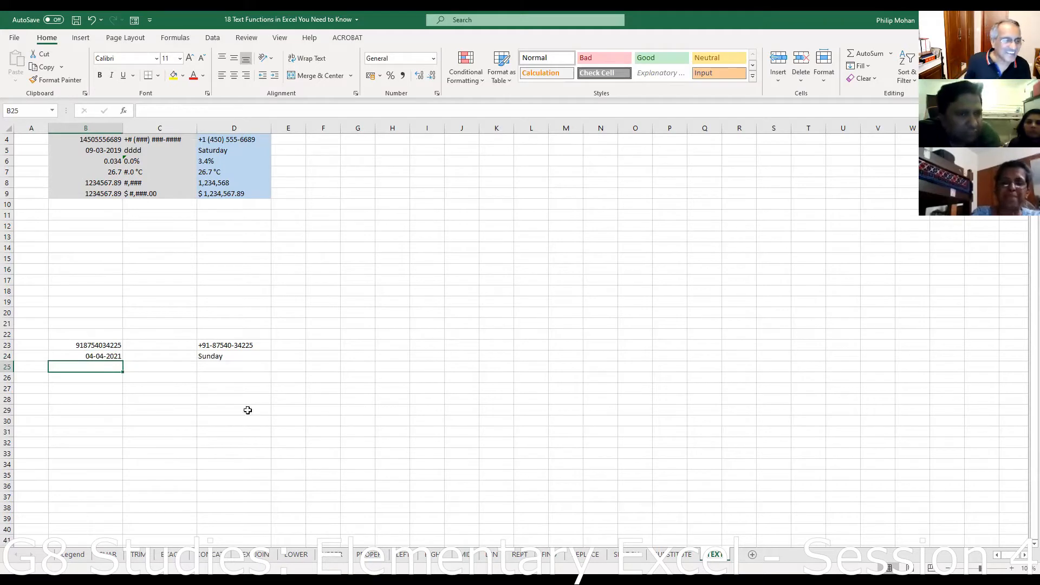
{"action": "left_click", "coordinate": [221, 353]}
{"action": "left_click", "coordinate": [95, 354]}
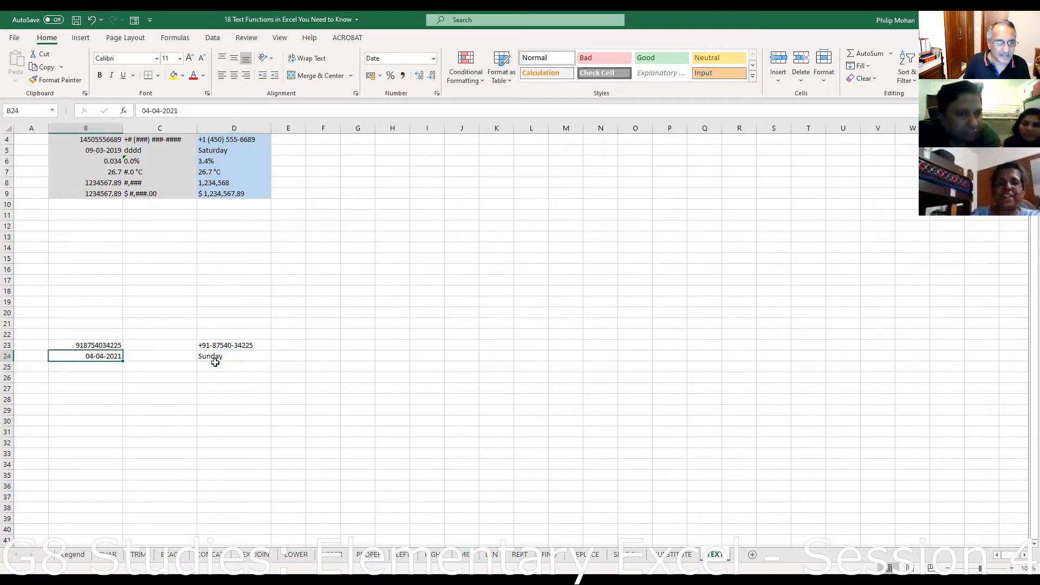
{"action": "left_click", "coordinate": [220, 357]}
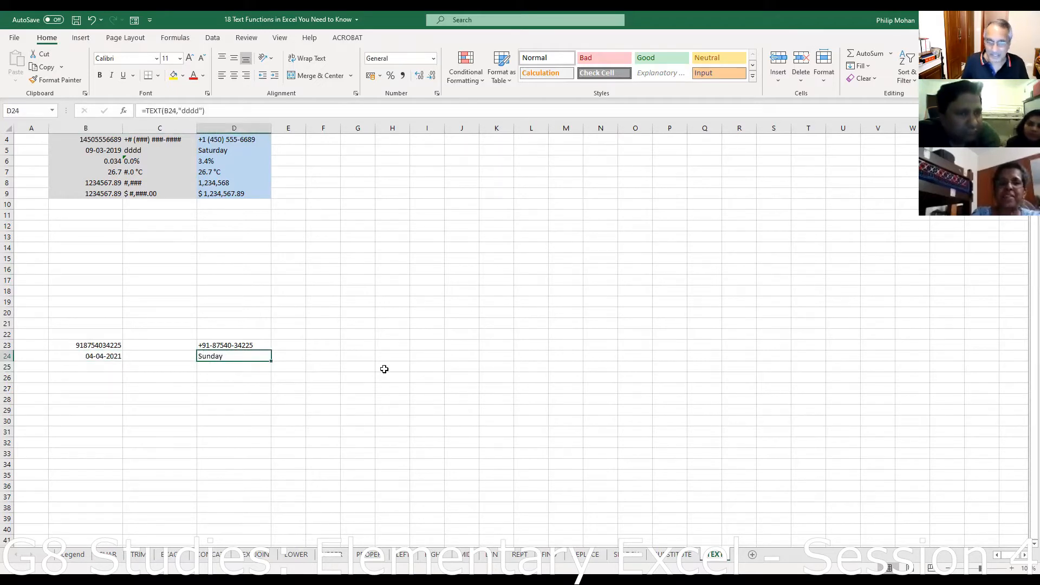
{"action": "left_click", "coordinate": [220, 365]}
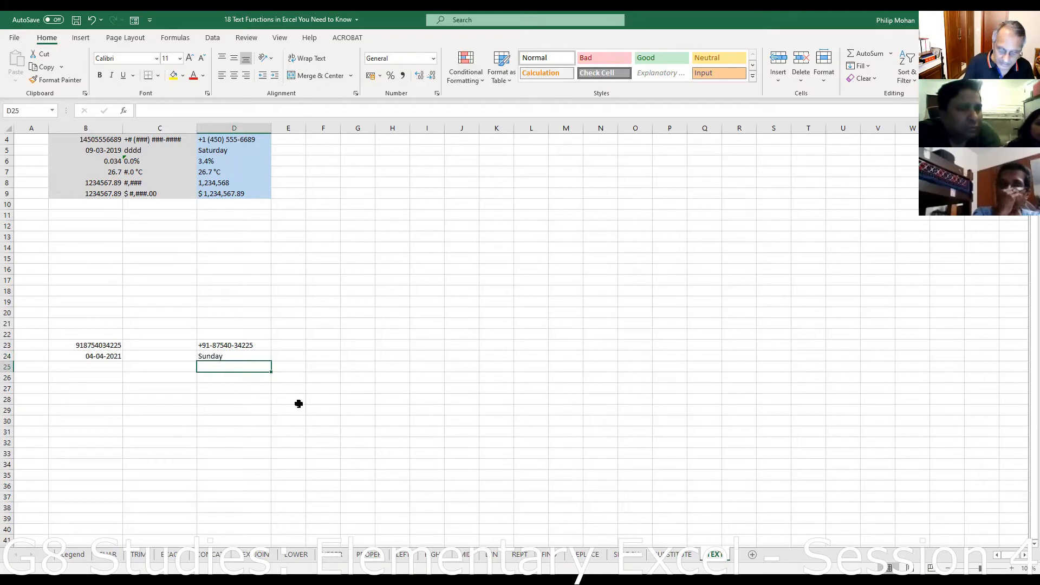
- Enter =TEXT(B24,"mmmm") in D25, then shorten the code to "mmm" to show Apr
{"action": "type", "text": "="}
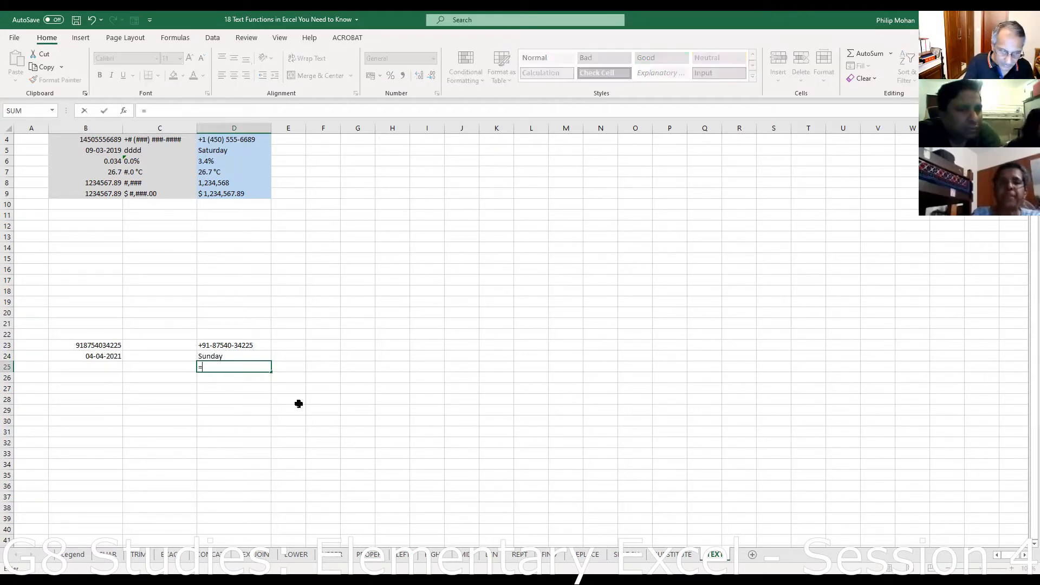
{"action": "type", "text": "text("}
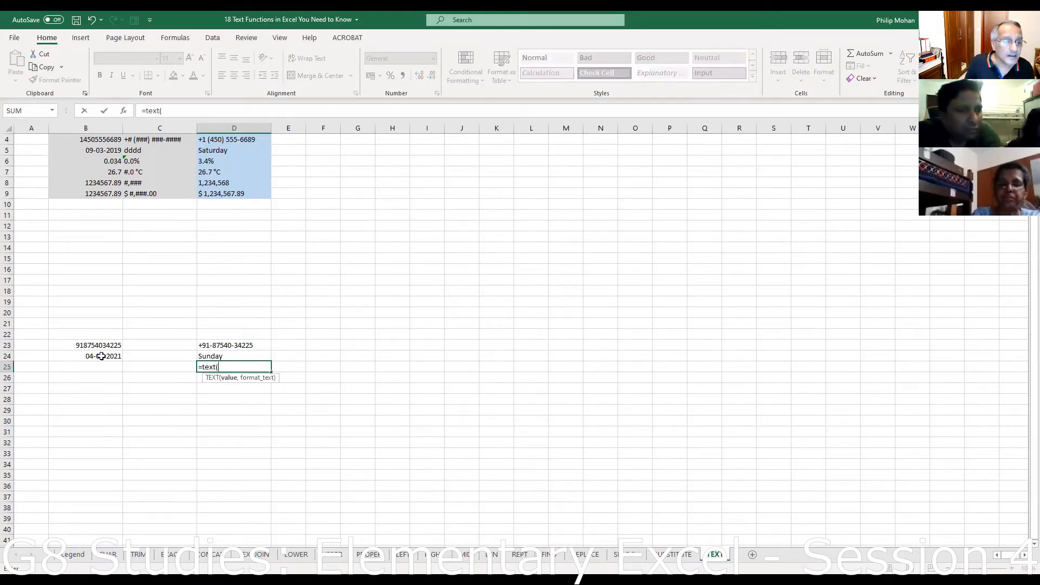
{"action": "left_click", "coordinate": [103, 356]}
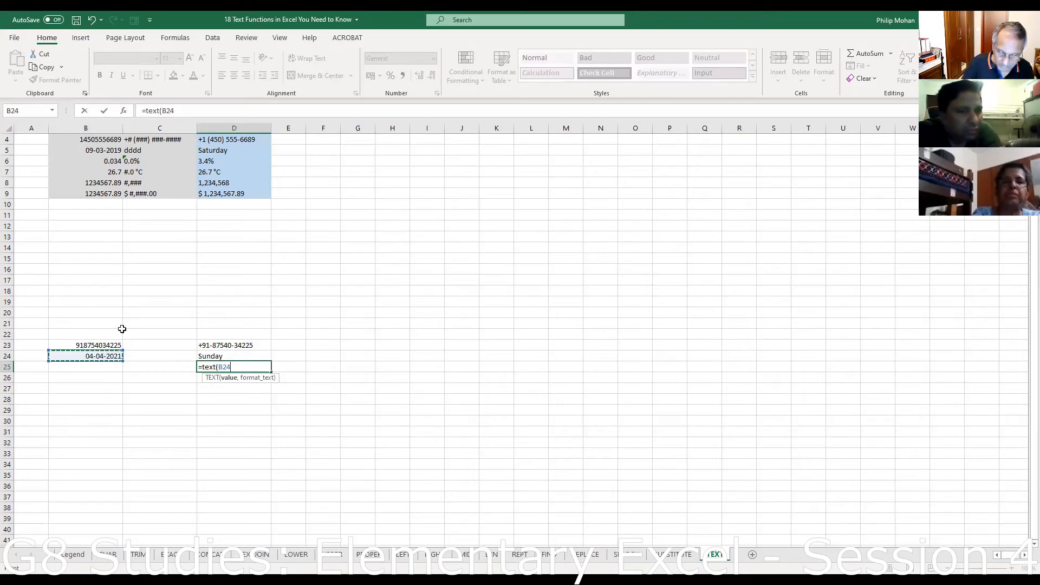
{"action": "type", "text": ",\""}
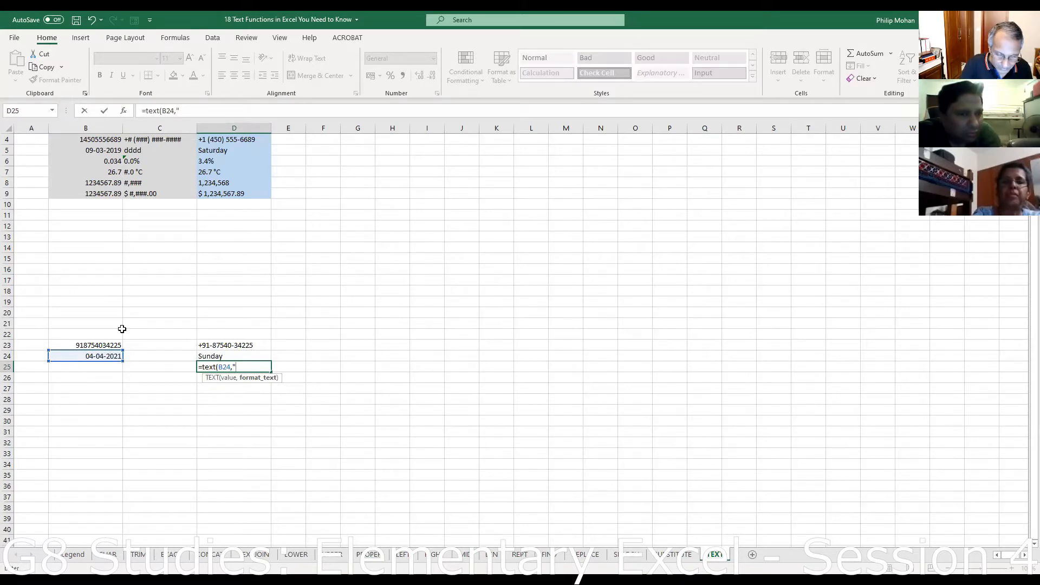
{"action": "type", "text": "mmm"}
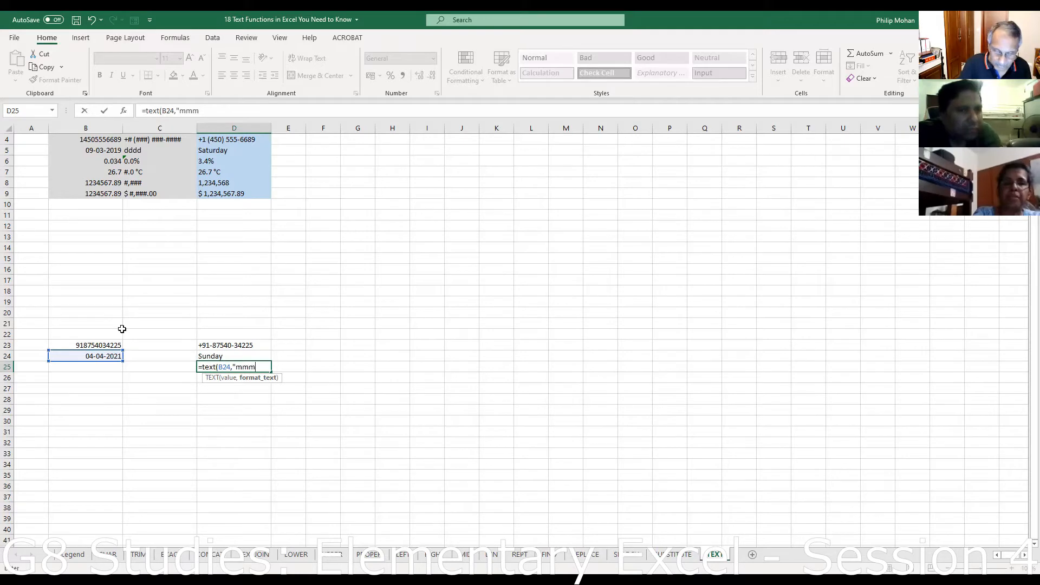
{"action": "type", "text": "m"}
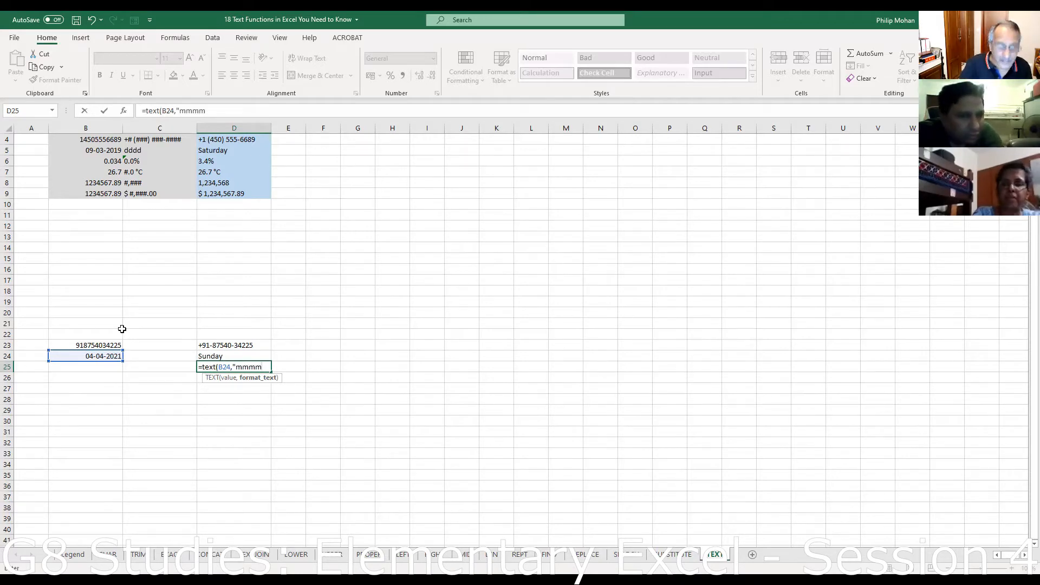
{"action": "type", "text": "\""}
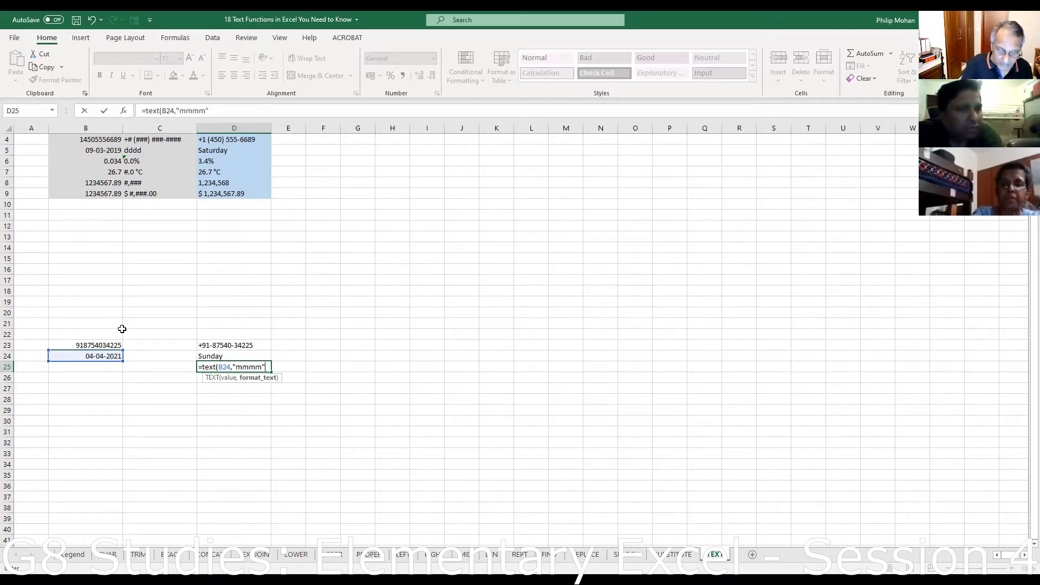
{"action": "type", "text": ")"}
{"action": "key", "text": "Return"}
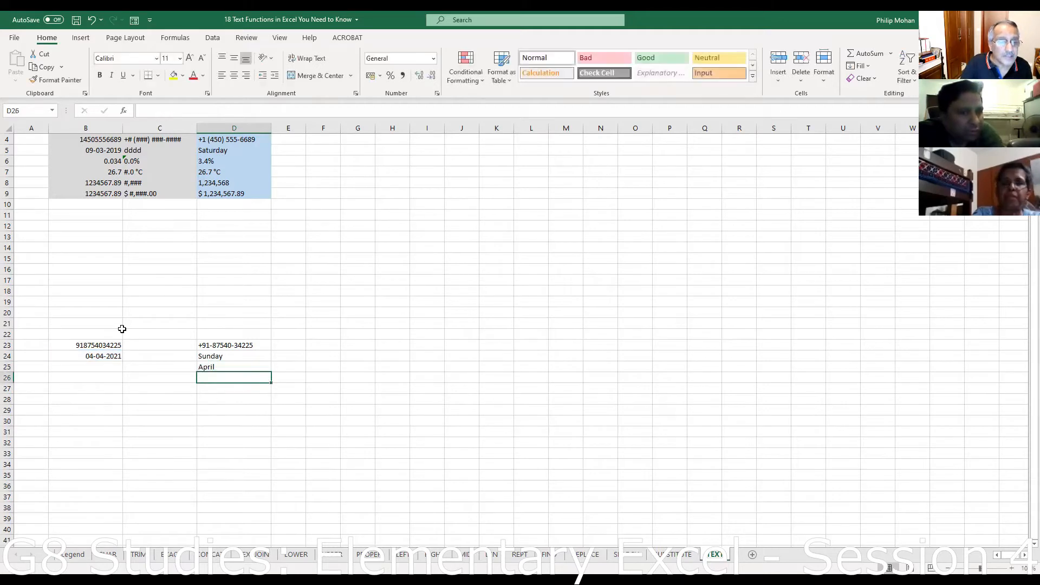
{"action": "left_click", "coordinate": [205, 369]}
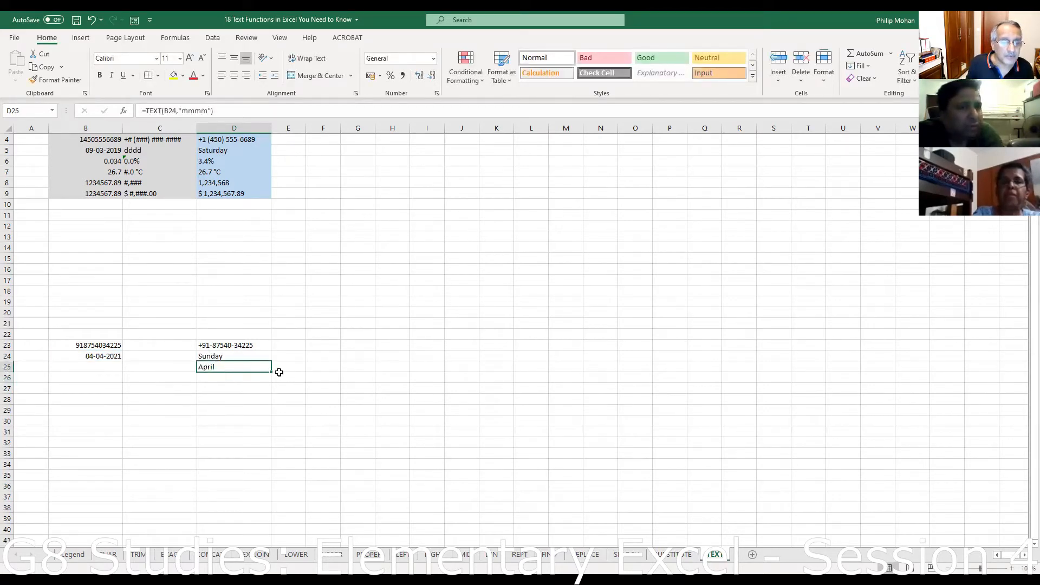
{"action": "left_click", "coordinate": [199, 111]}
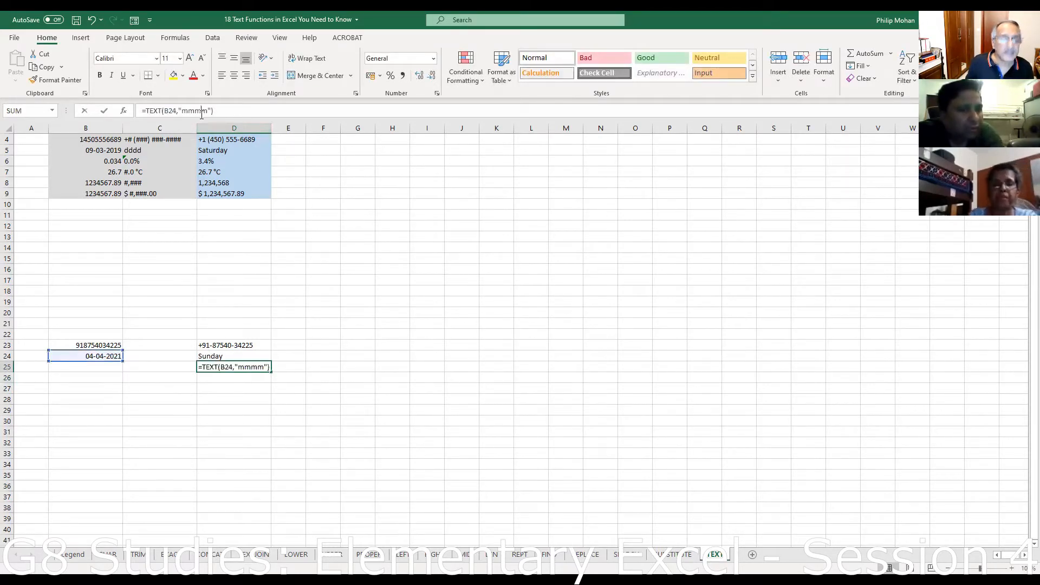
{"action": "key", "text": "Delete"}
{"action": "key", "text": "Return"}
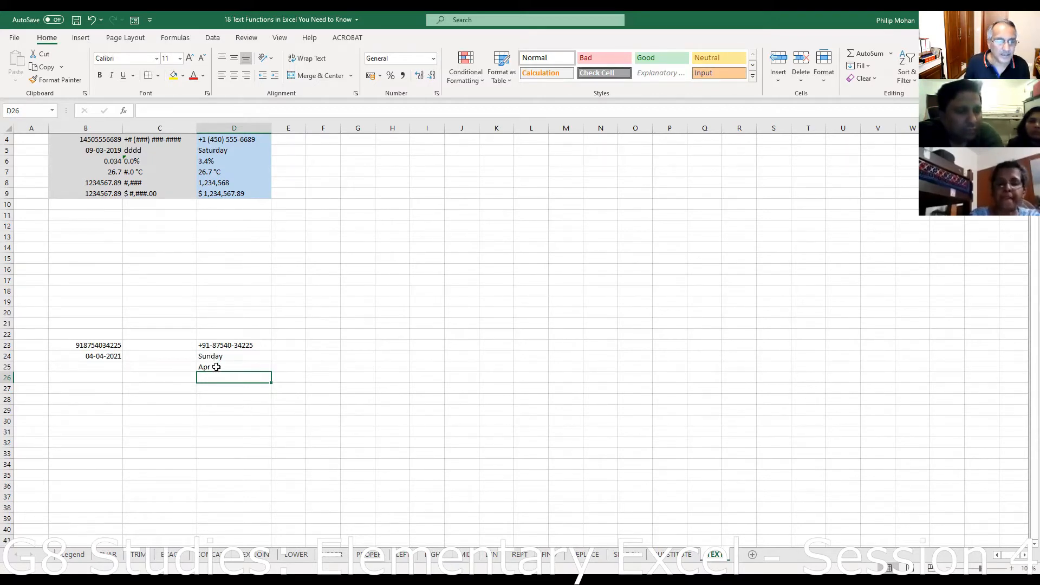
- Try five-m and six-m month codes in D25, giving A and then April
{"action": "left_click", "coordinate": [216, 367]}
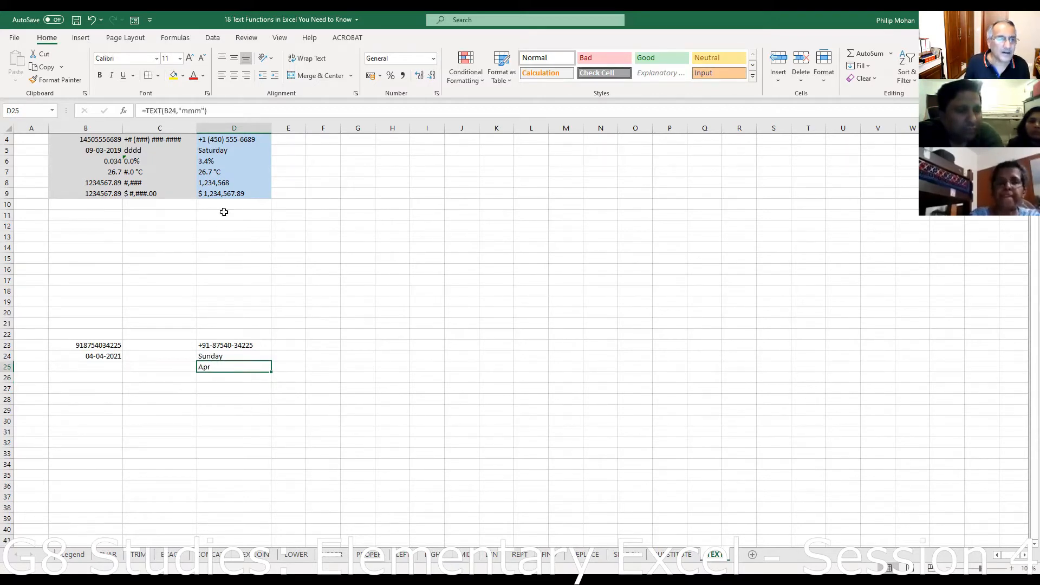
{"action": "left_click", "coordinate": [201, 111]}
{"action": "type", "text": "mm"}
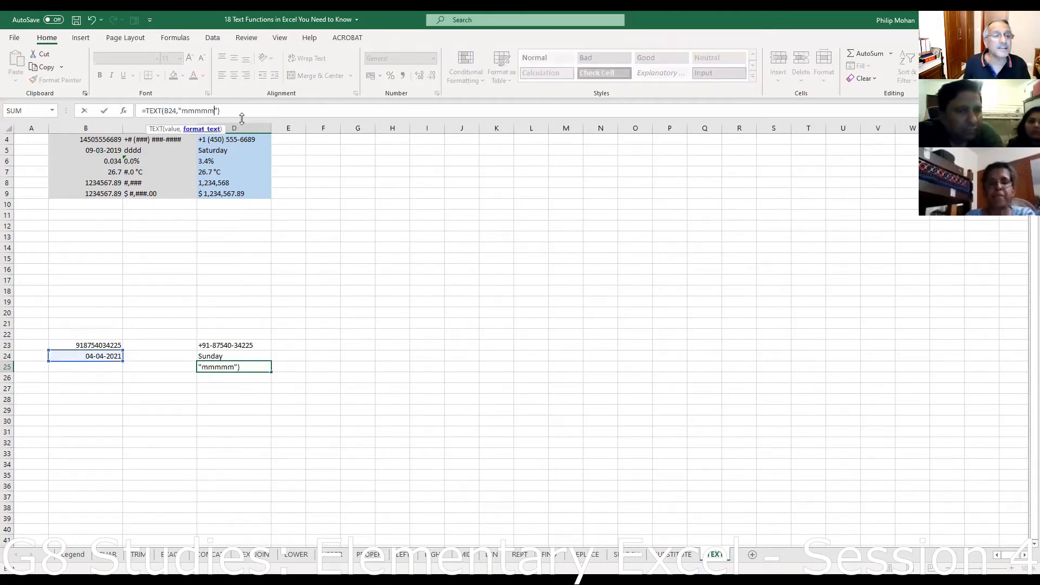
{"action": "left_click", "coordinate": [244, 111]}
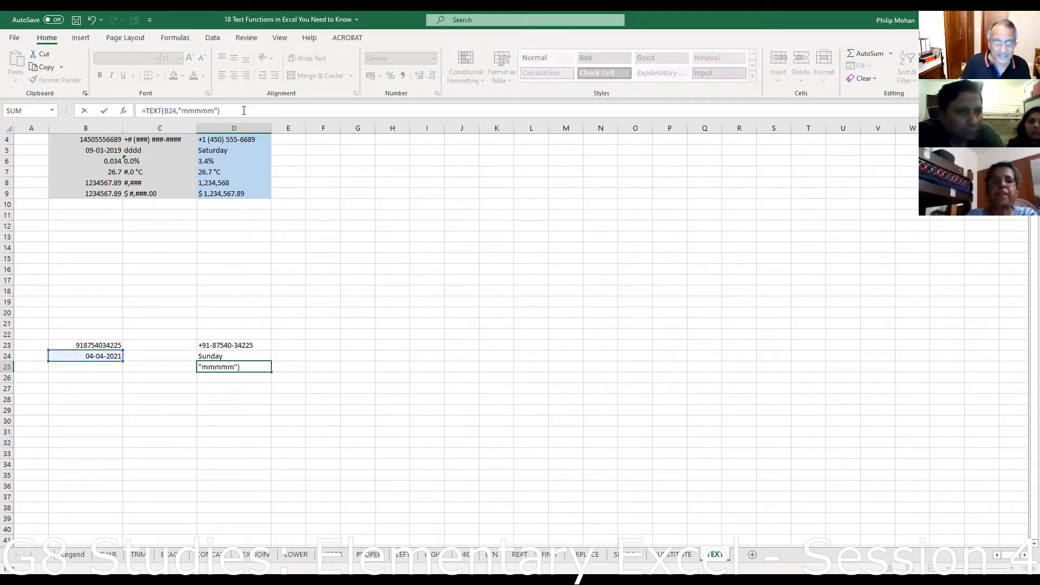
{"action": "key", "text": "Return"}
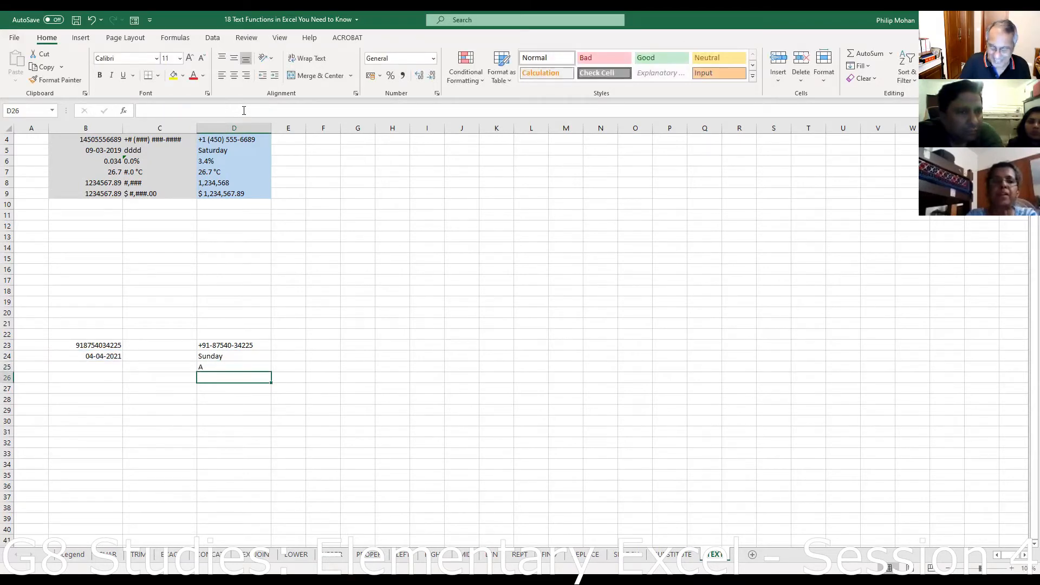
{"action": "key", "text": "Up"}
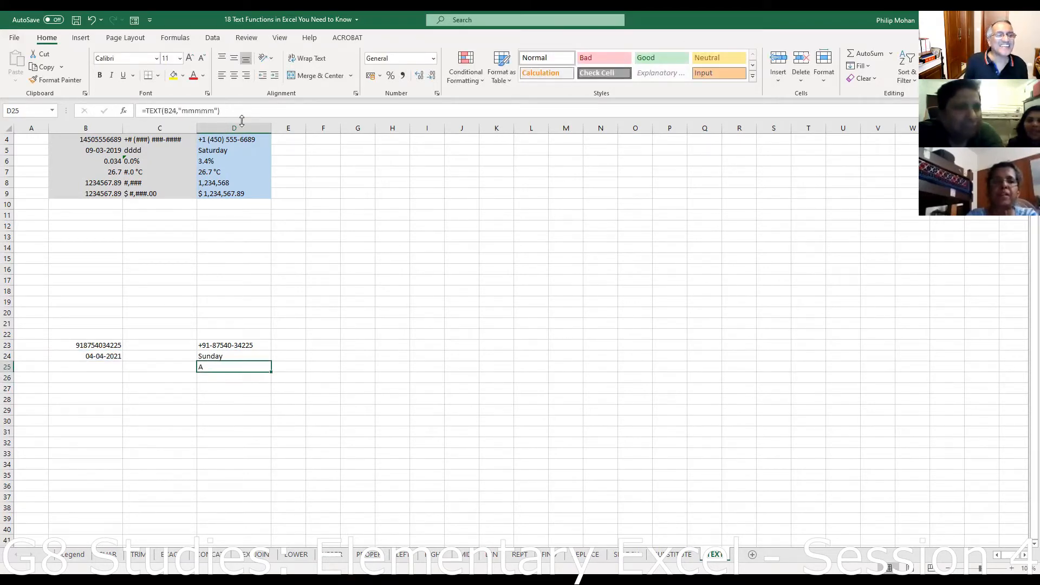
{"action": "left_click", "coordinate": [215, 110]}
{"action": "type", "text": "m"}
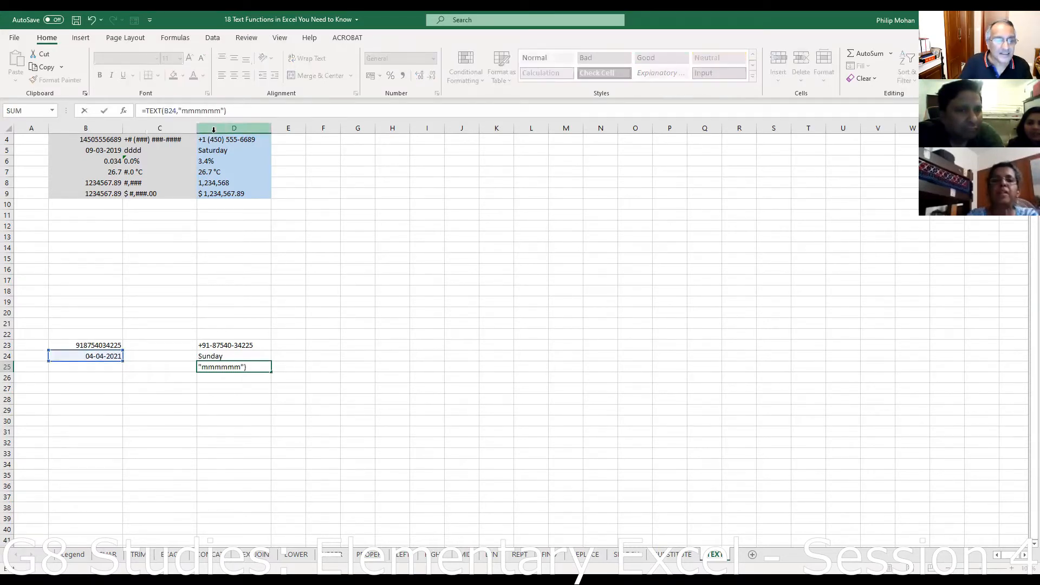
{"action": "key", "text": "Return"}
- Trim D25's format code back to "mmmm" for the full month name April
{"action": "key", "text": "Up"}
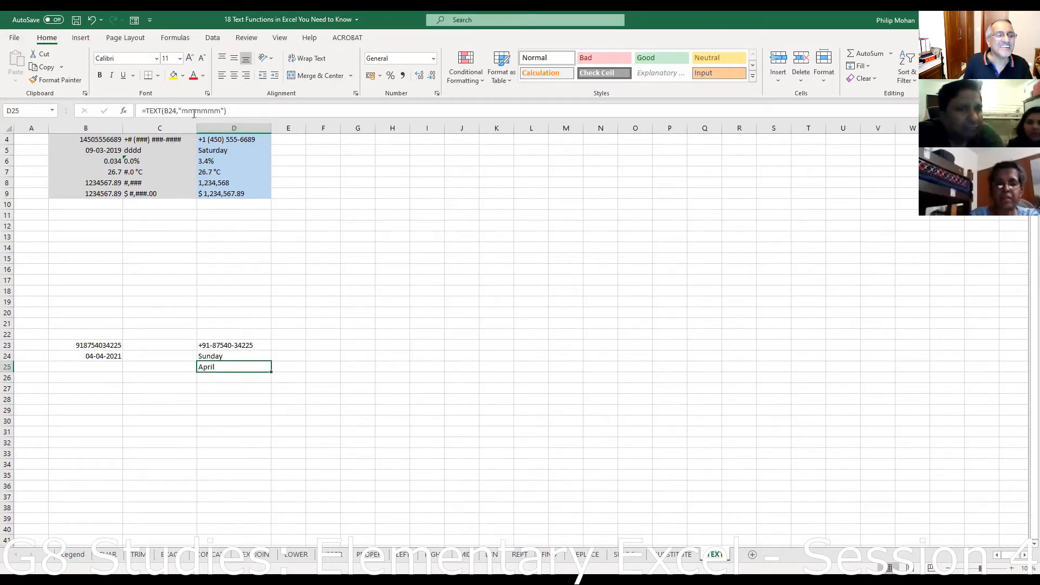
{"action": "left_click", "coordinate": [206, 110]}
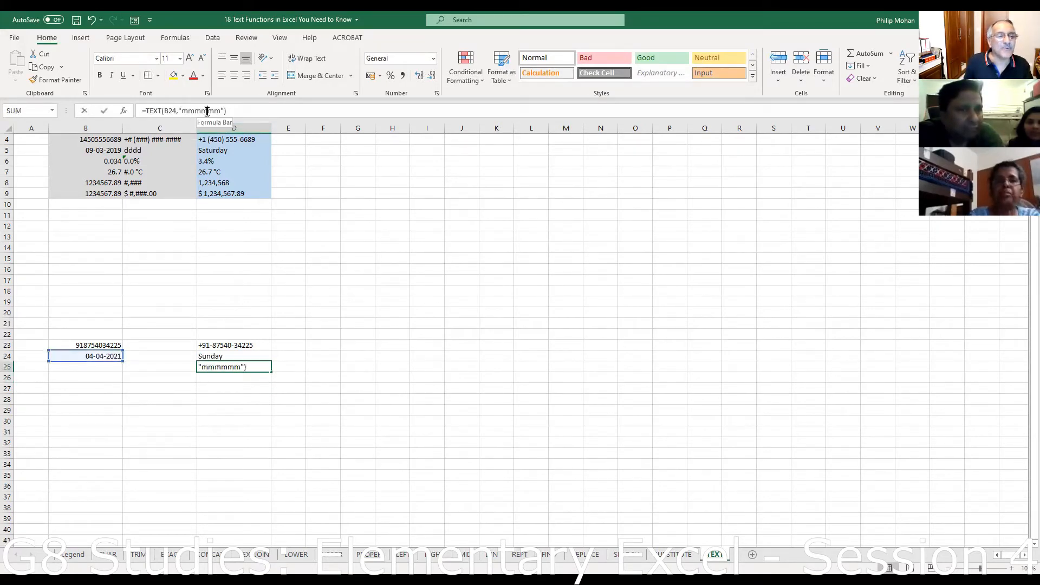
{"action": "key", "text": "BackSpace"}
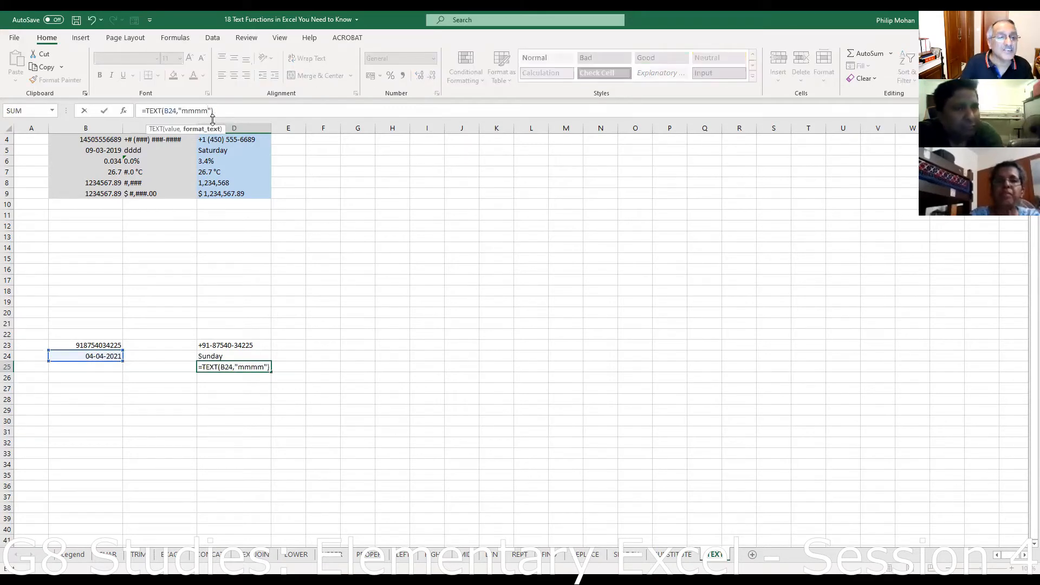
{"action": "left_click", "coordinate": [234, 107]}
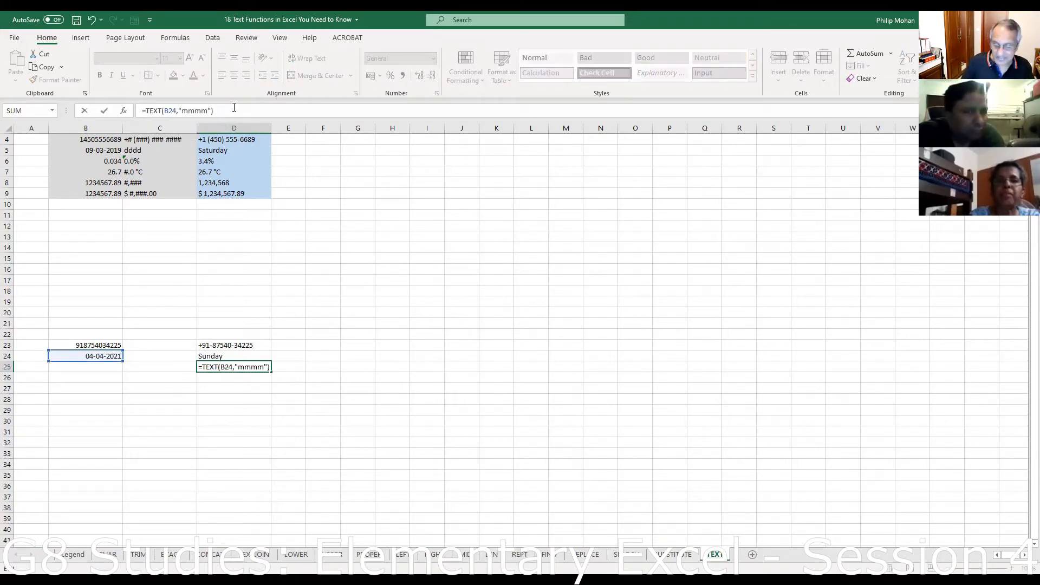
{"action": "key", "text": "Return"}
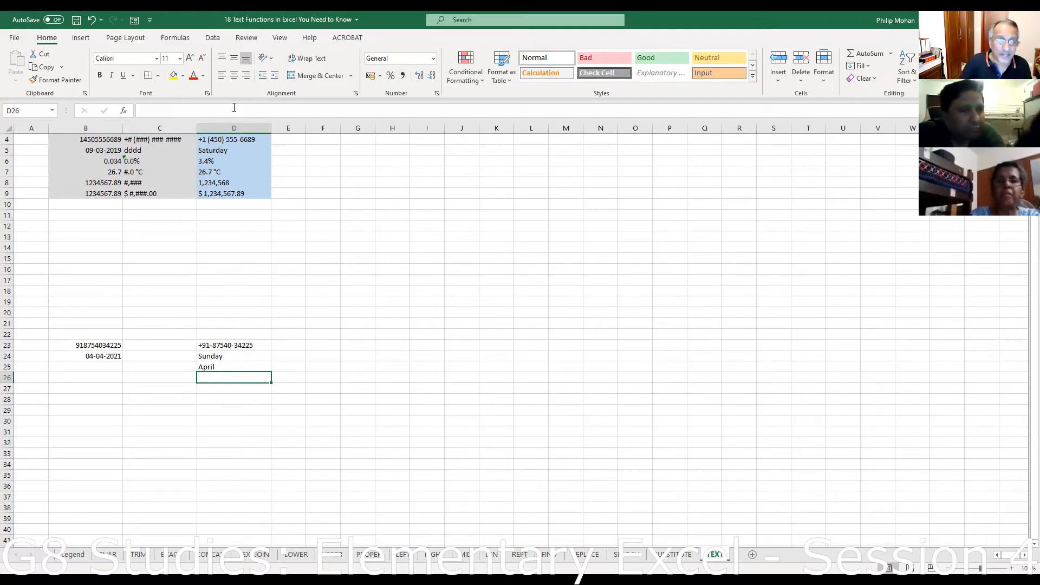
- Enter =TEXT(B24,"mmmm dd, yyyy") in D26 to display April 04, 2021
{"action": "type", "text": "="}
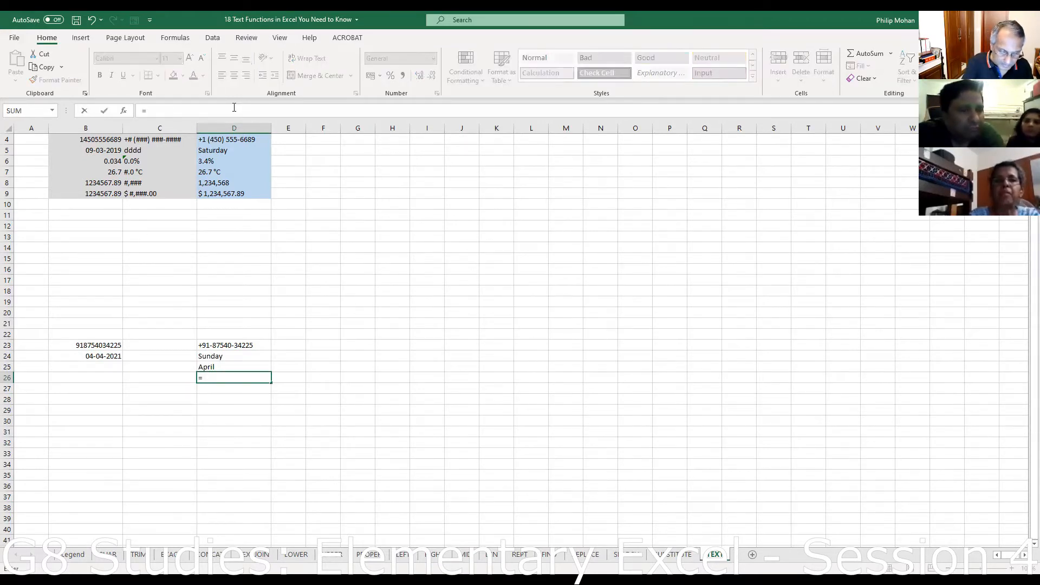
{"action": "type", "text": "text"}
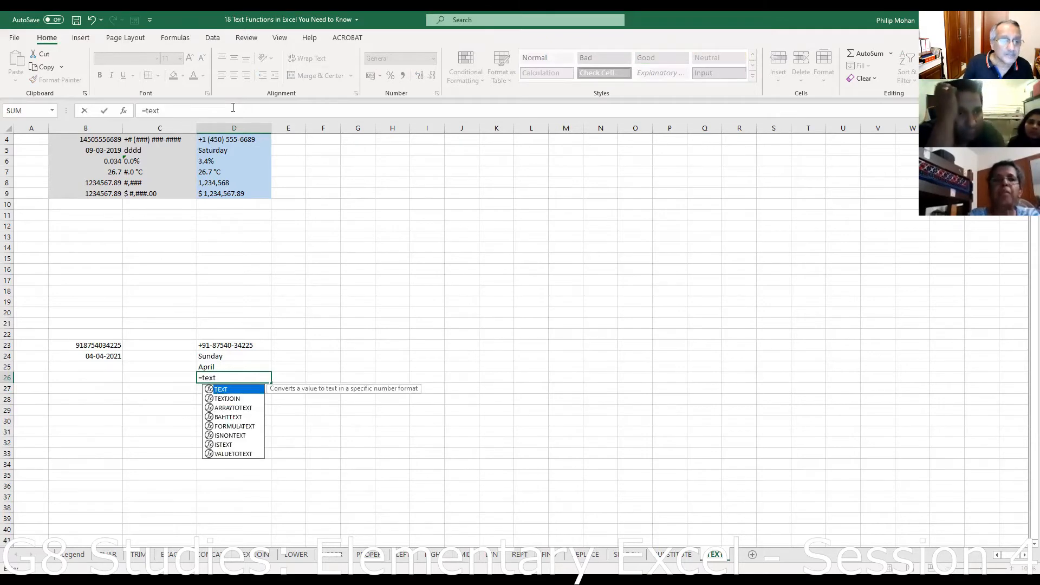
{"action": "type", "text": "("}
{"action": "left_click", "coordinate": [103, 356]}
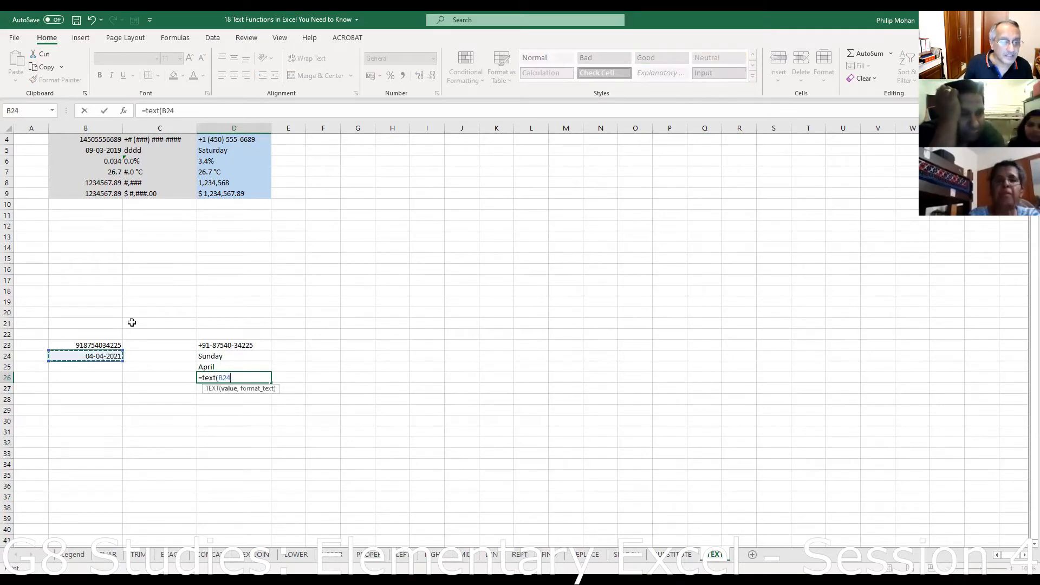
{"action": "type", "text": ",\""}
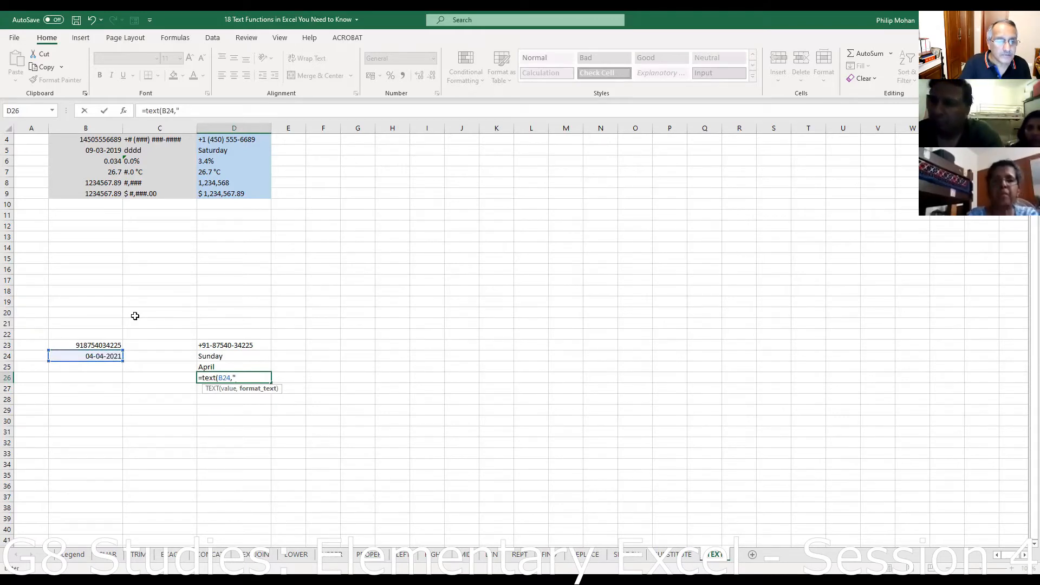
{"action": "type", "text": "dd"}
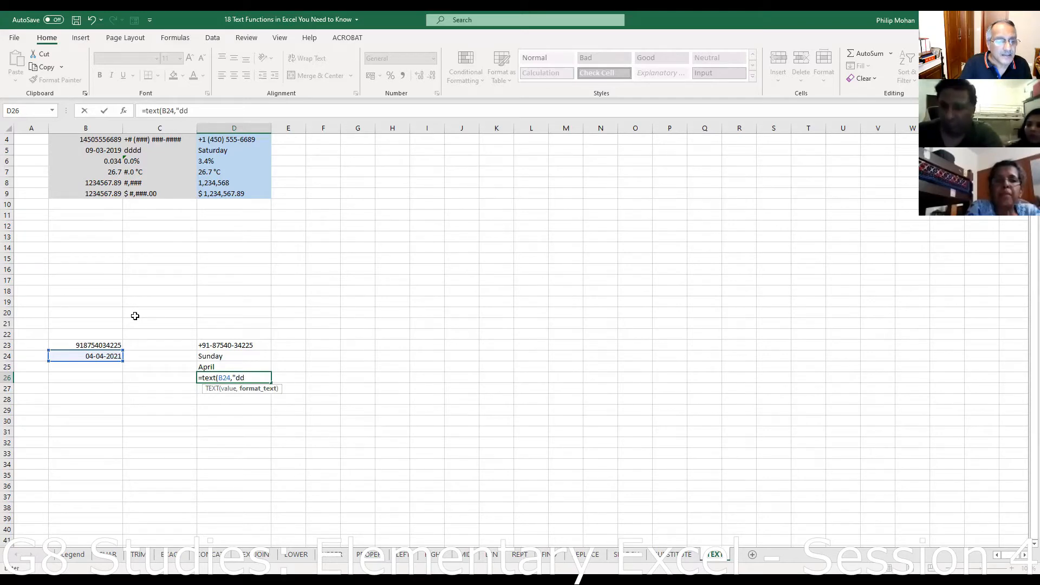
{"action": "key", "text": "BackSpace"}
{"action": "key", "text": "BackSpace"}
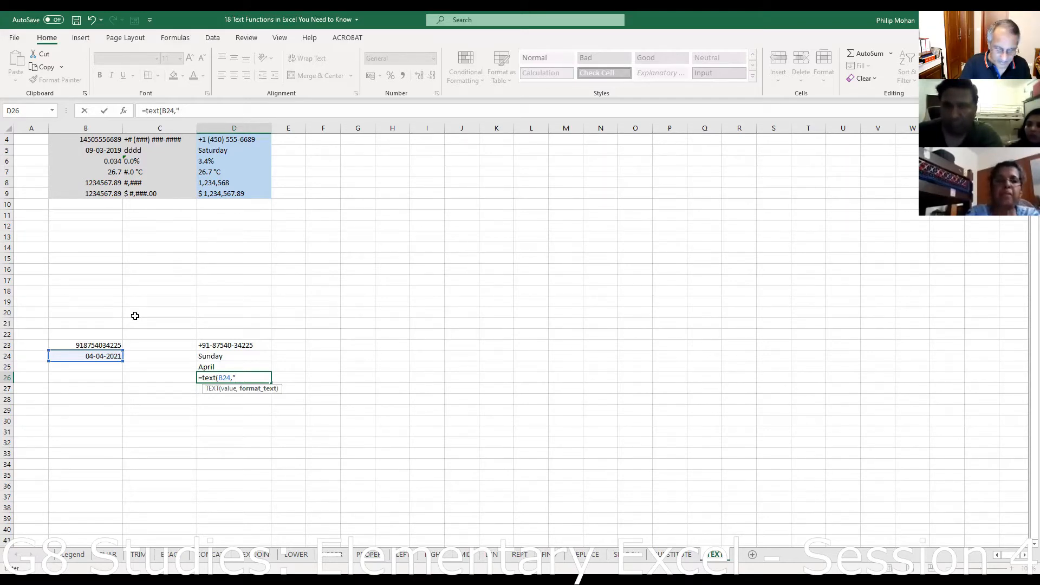
{"action": "type", "text": "mmmm"}
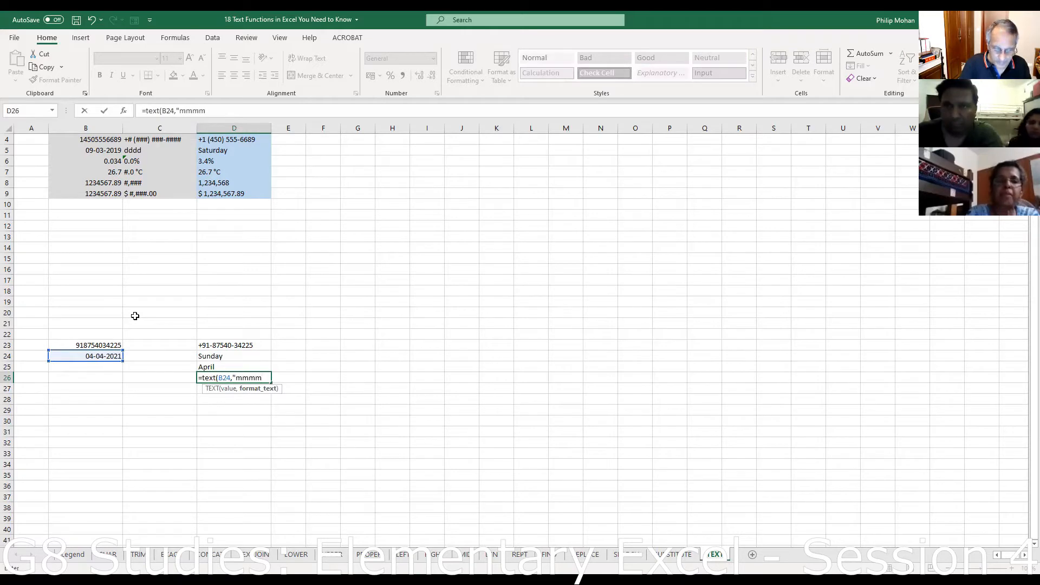
{"action": "type", "text": " dd"}
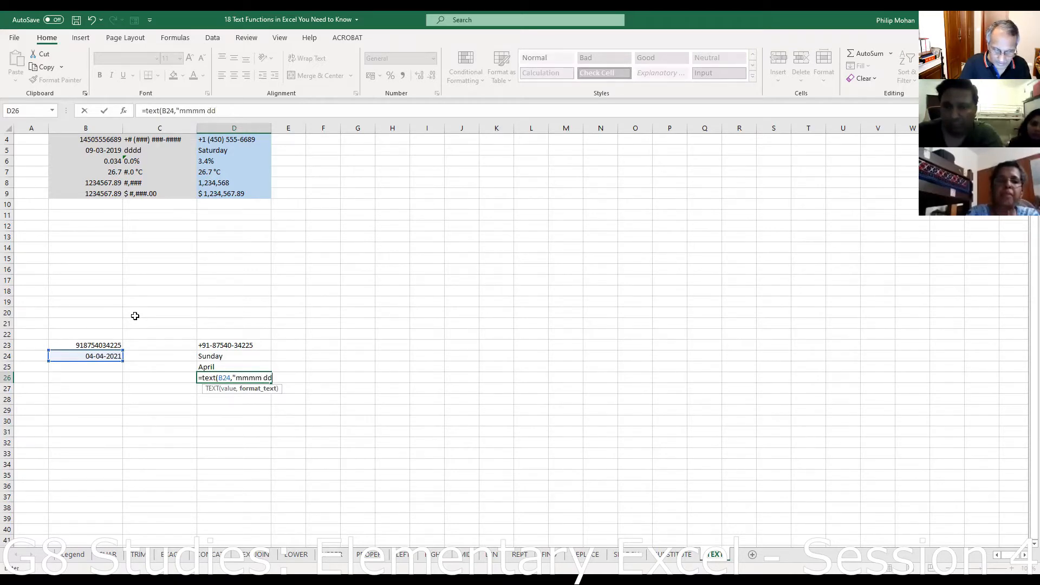
{"action": "type", "text": ", yyyy"}
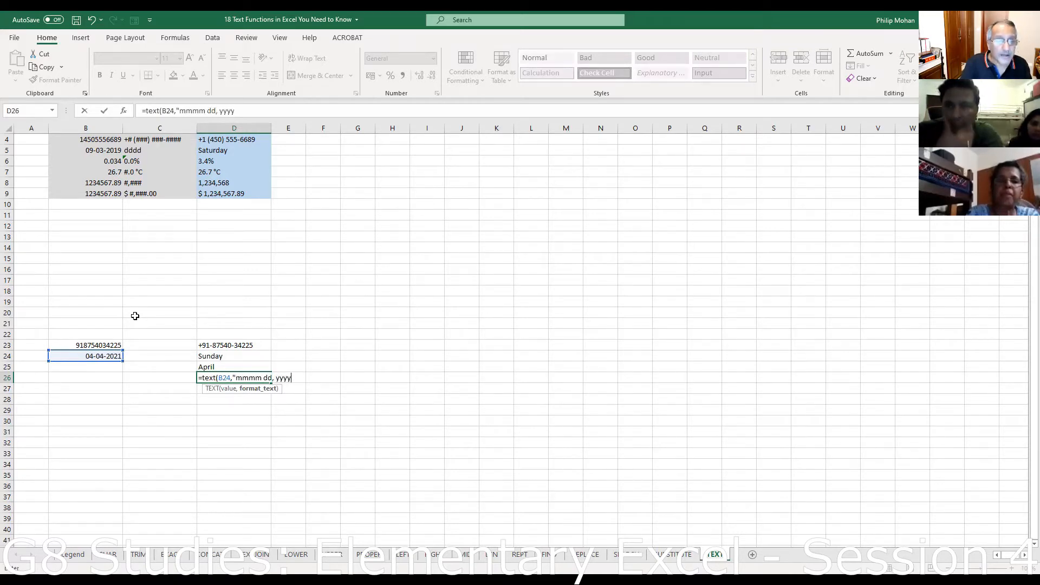
{"action": "type", "text": "\")"}
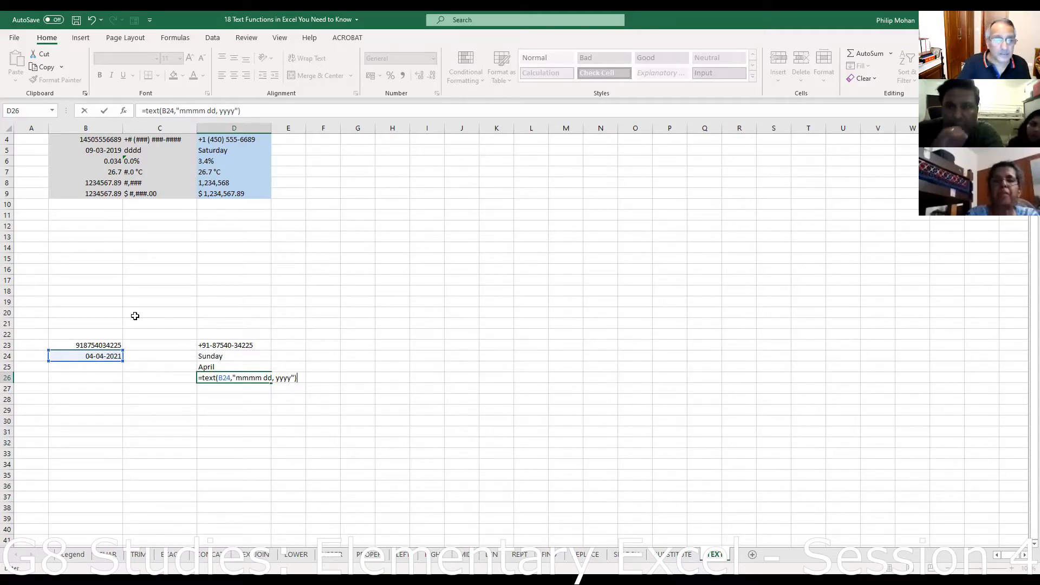
{"action": "key", "text": "Return"}
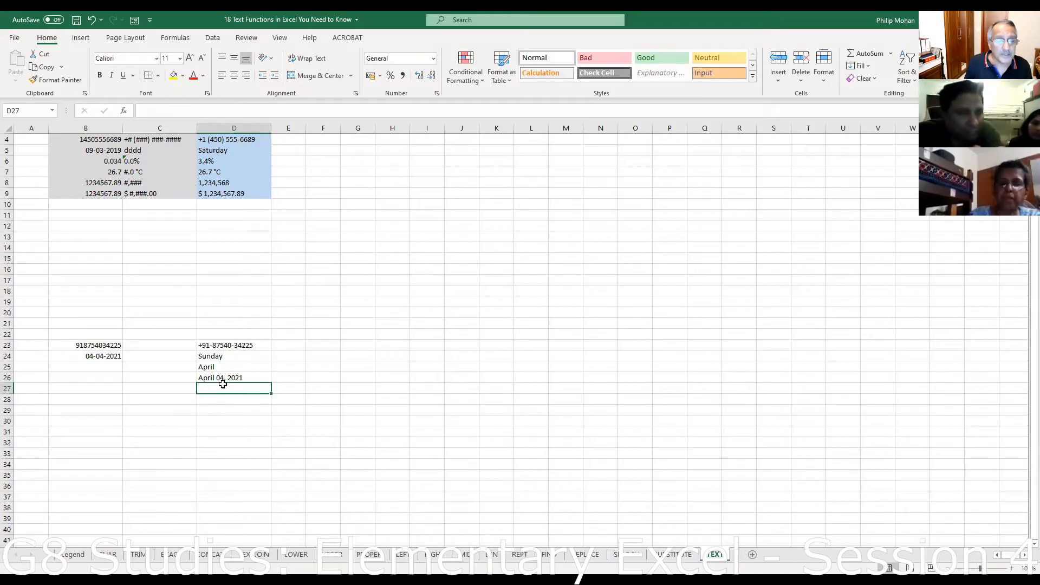
- Change D26's format code to "mmmm d, yyyy" so it reads April 4, 2021
{"action": "left_click", "coordinate": [205, 379]}
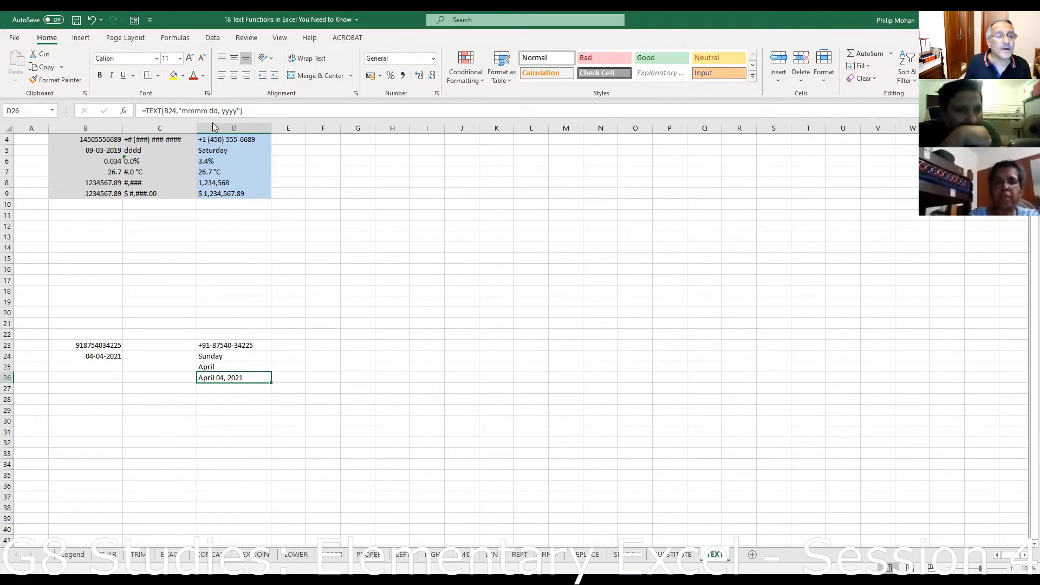
{"action": "key", "text": "F2"}
{"action": "key", "text": "BackSpace"}
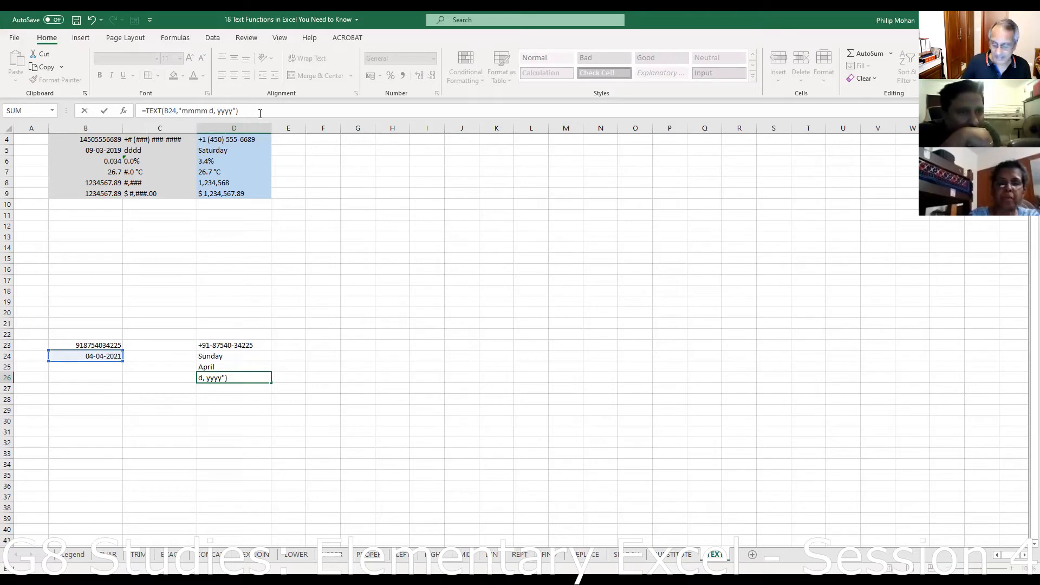
{"action": "key", "text": "Return"}
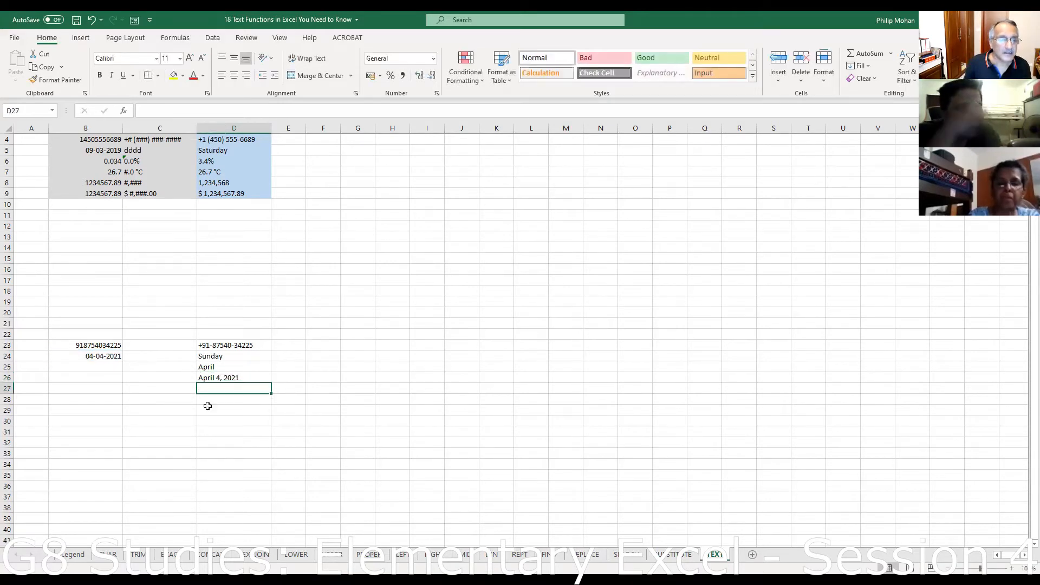
{"action": "left_click", "coordinate": [97, 355]}
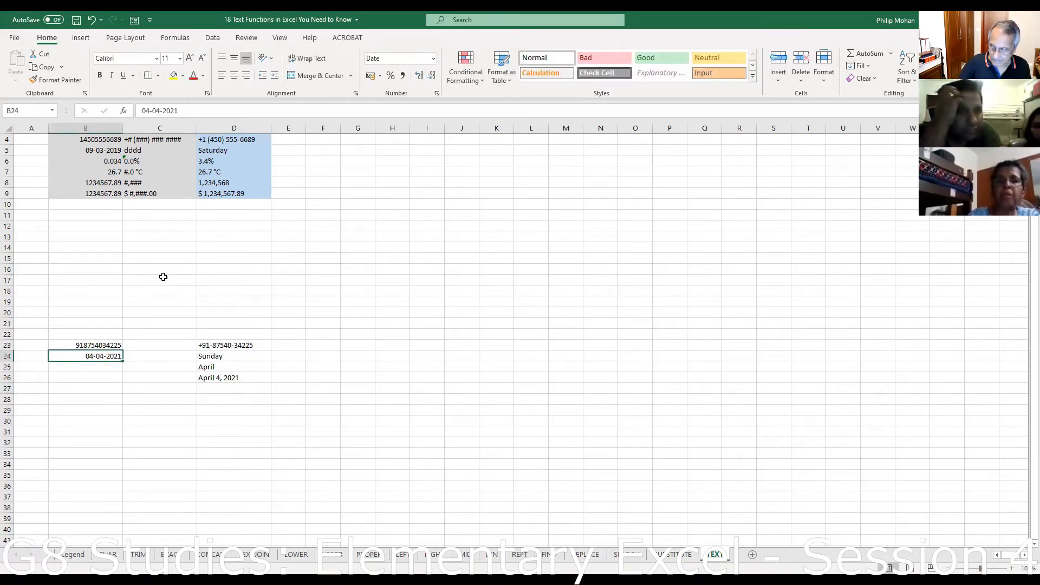
- Change B24 to 24-04-2021, check D26 reads April 24, 2021, and close the workbook
{"action": "type", "text": "24-4-21"}
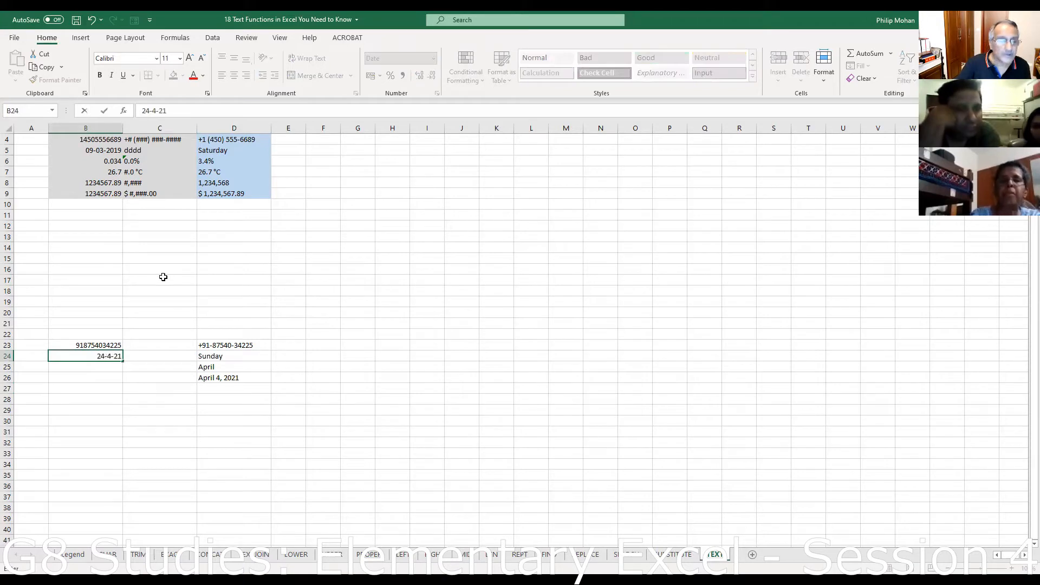
{"action": "key", "text": "Return"}
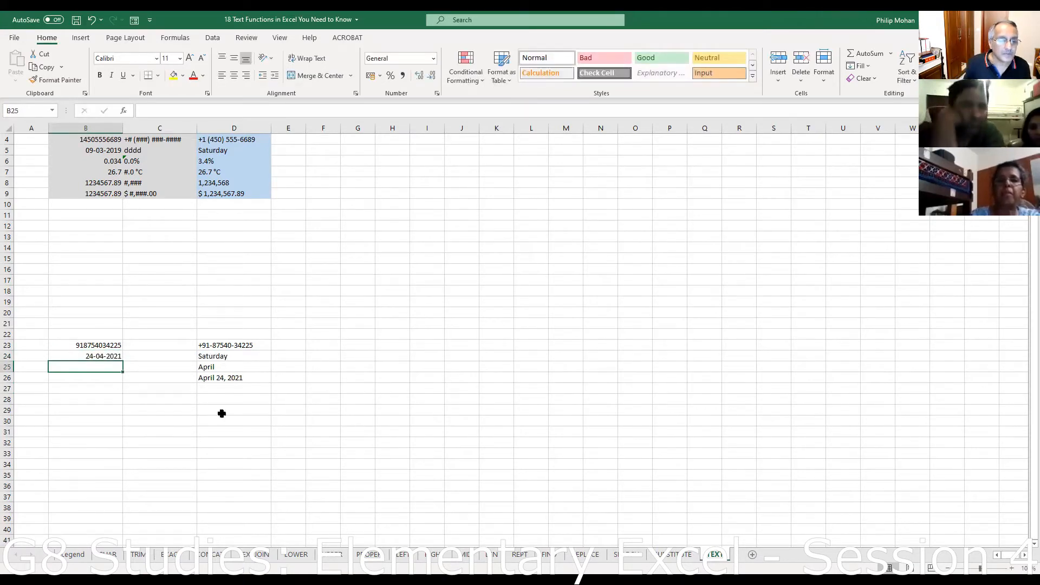
{"action": "left_click", "coordinate": [230, 377]}
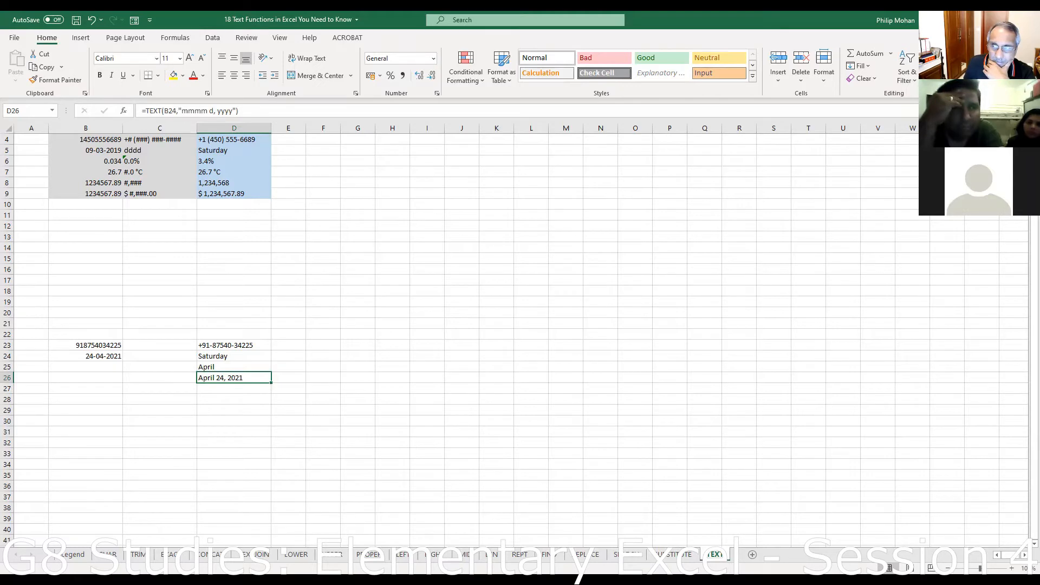
{"action": "key", "text": "alt+F4"}
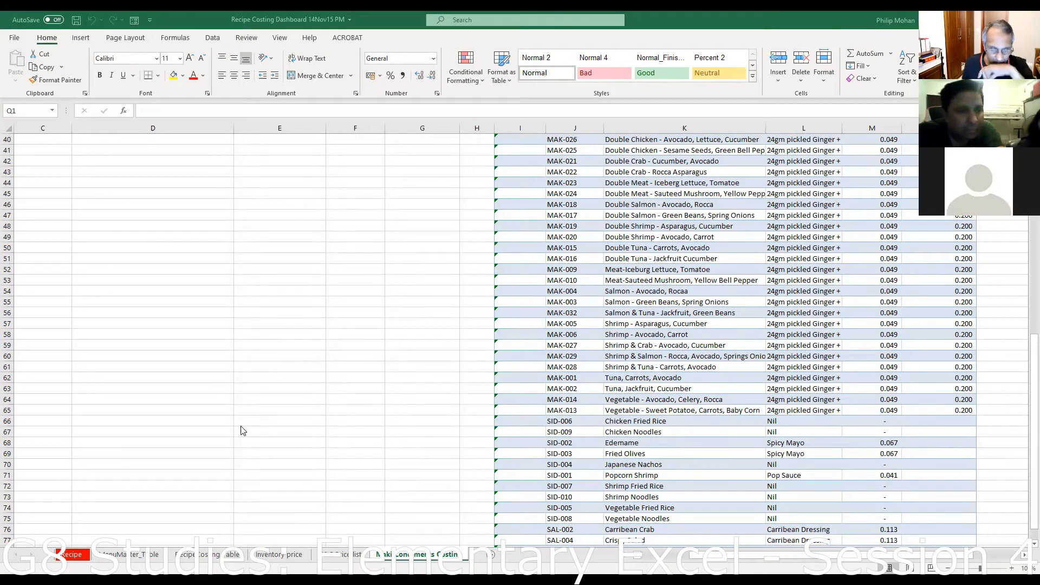
- Switch to the Recipe sheet showing the BRE-002 Recipe Cost Sheet
{"action": "left_click", "coordinate": [82, 554]}
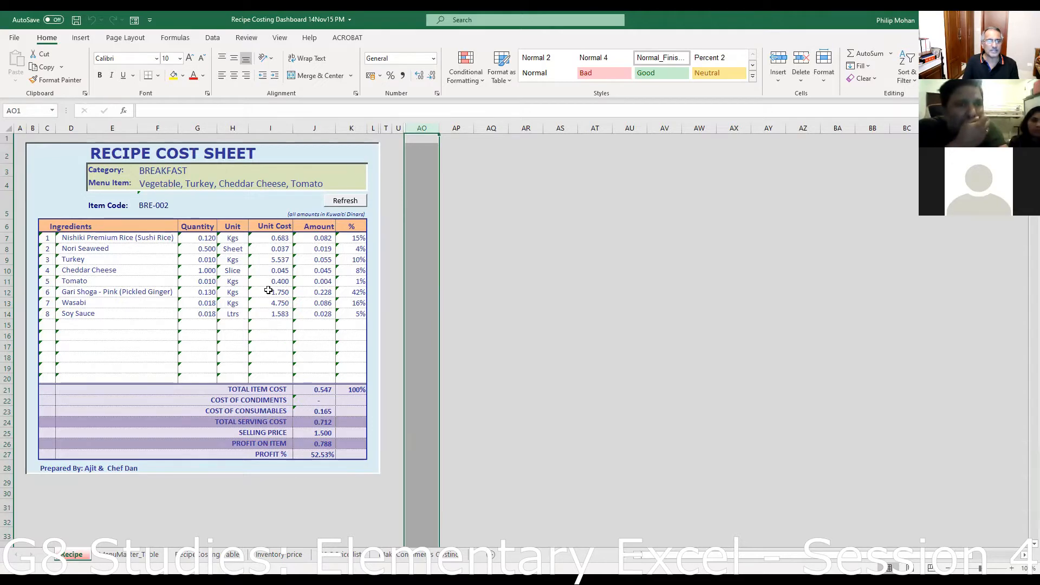
- Pick category DESSERTS and menu item The Biscuit Strawberry, giving code DES-003
{"action": "left_click", "coordinate": [152, 171]}
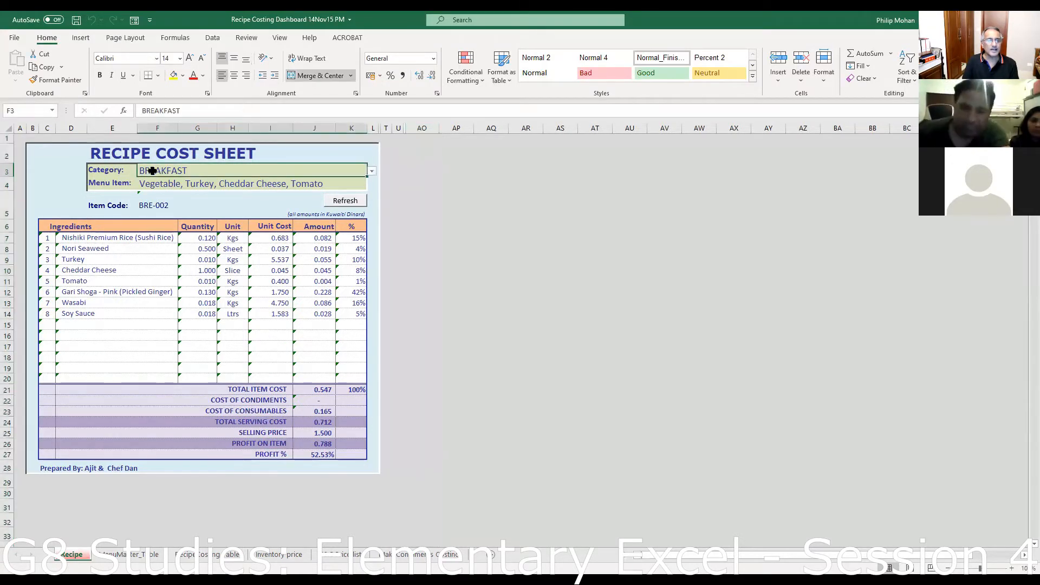
{"action": "left_click", "coordinate": [372, 172]}
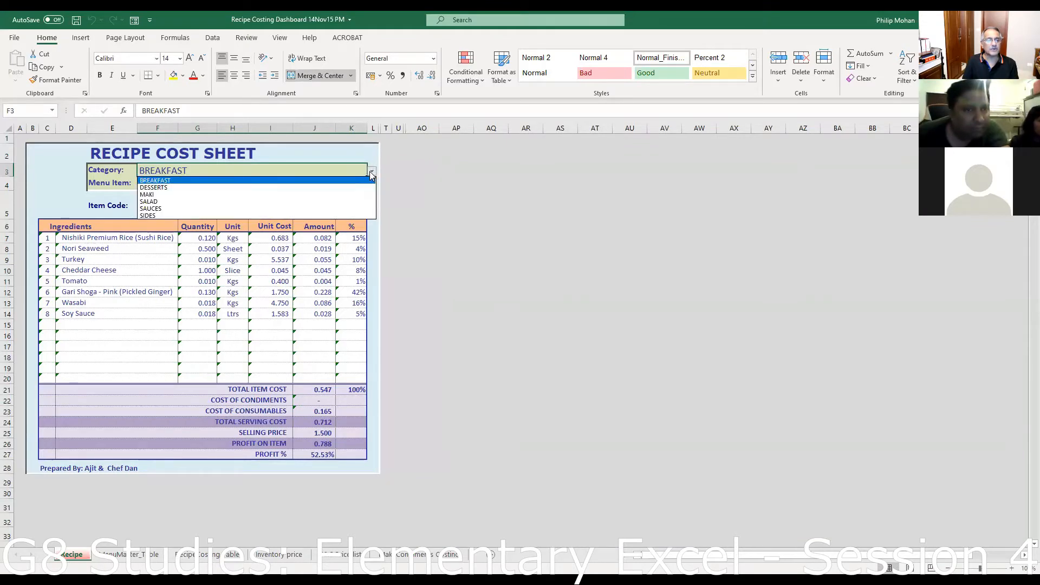
{"action": "left_click", "coordinate": [174, 188]}
{"action": "left_click", "coordinate": [298, 185]}
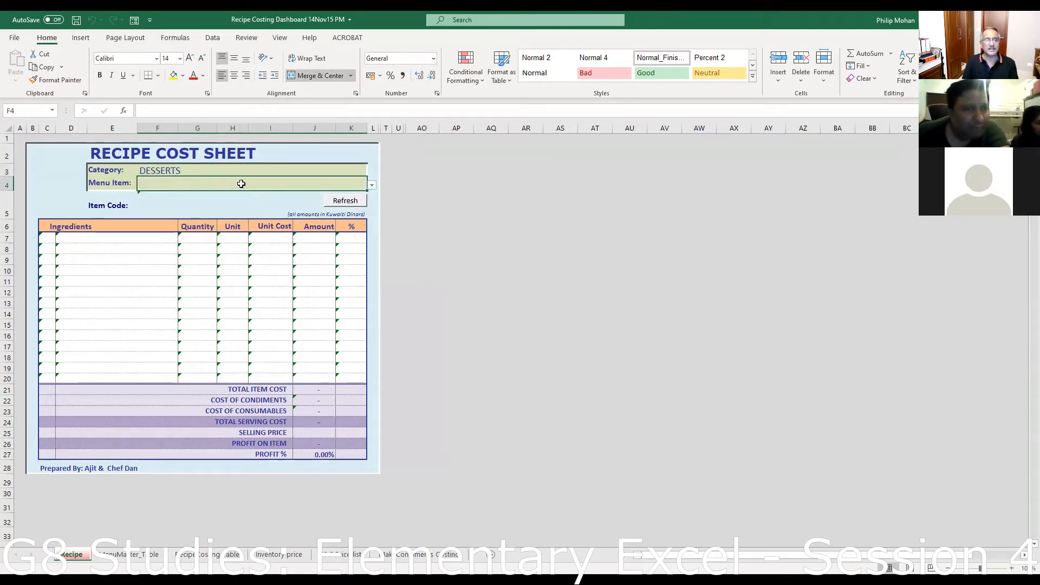
{"action": "left_click", "coordinate": [373, 188]}
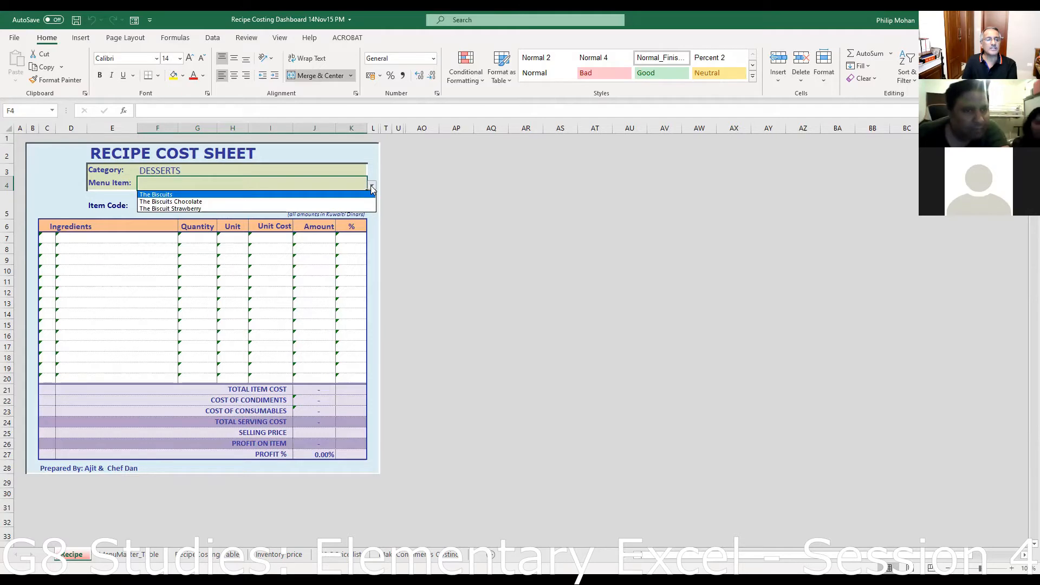
{"action": "left_click", "coordinate": [233, 209]}
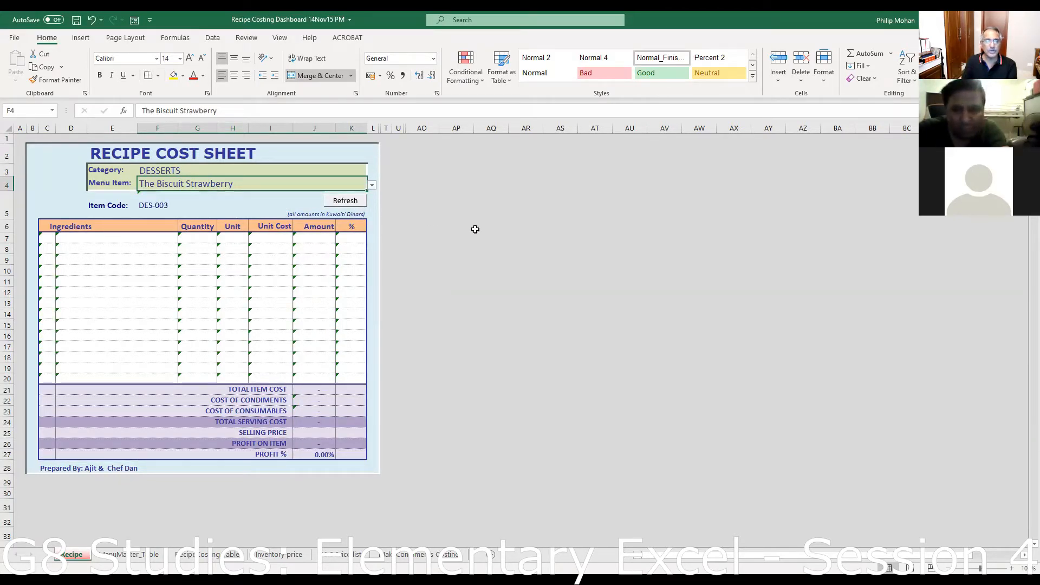
- Refresh the cost sheet to load The Biscuit Strawberry's six ingredients and 70.60% profit
{"action": "left_click", "coordinate": [350, 202]}
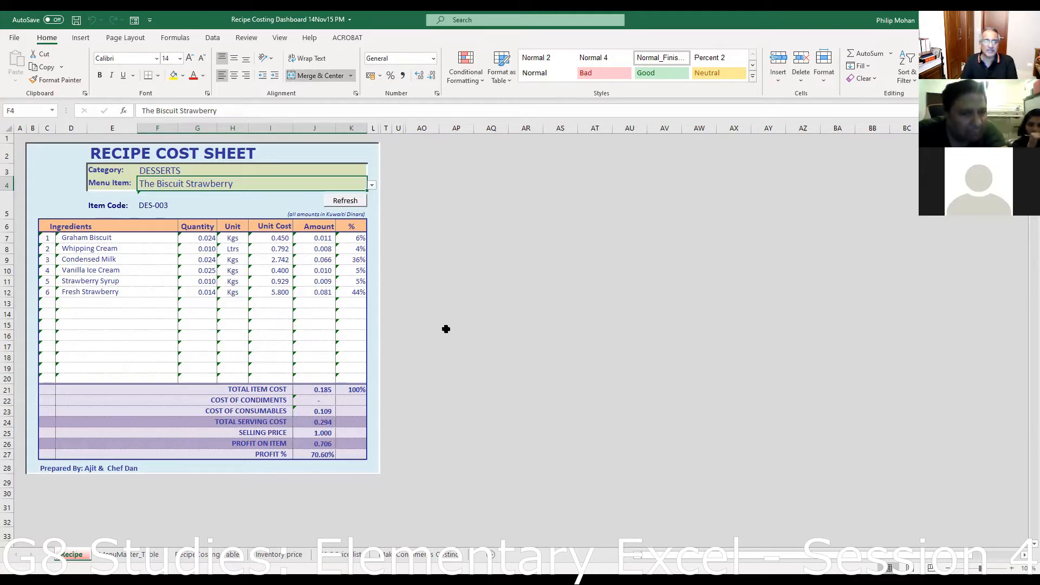
- Check the consumables, serving cost, selling price, profit and profit % formulas in J23–J27, then go to MenuMaster_Table
{"action": "left_click", "coordinate": [312, 409]}
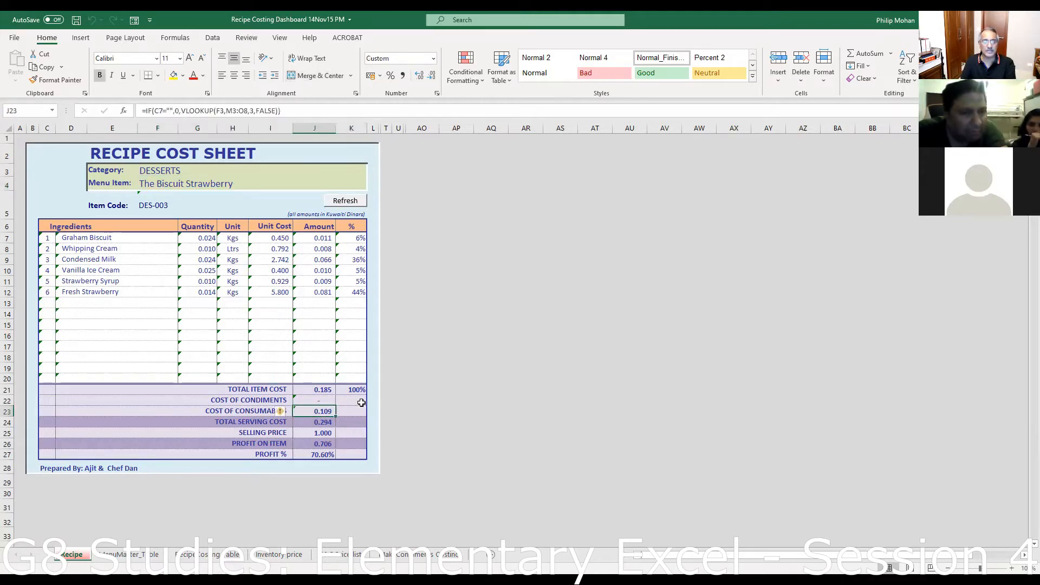
{"action": "left_click", "coordinate": [583, 382]}
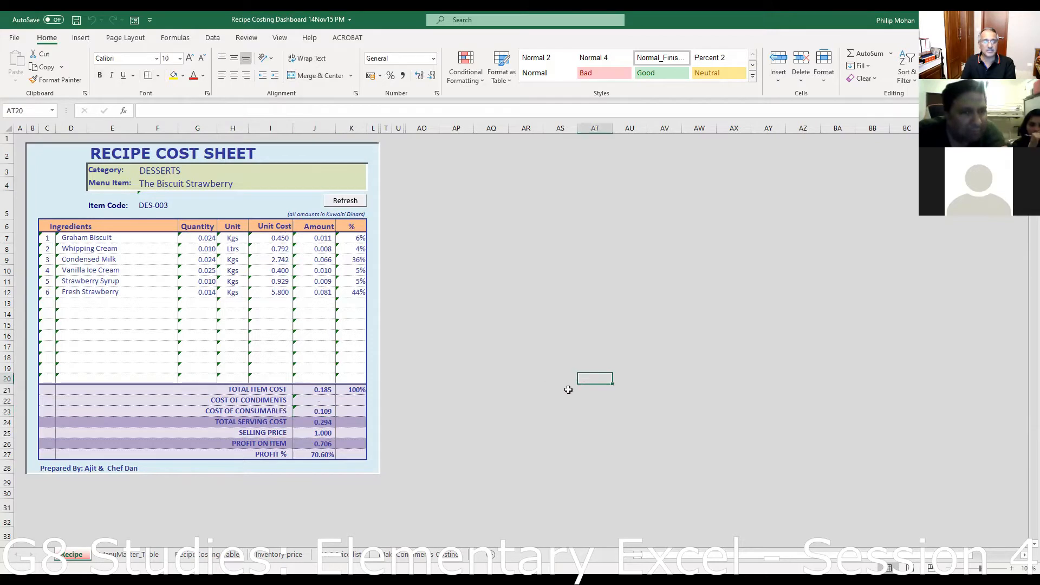
{"action": "left_click", "coordinate": [329, 422]}
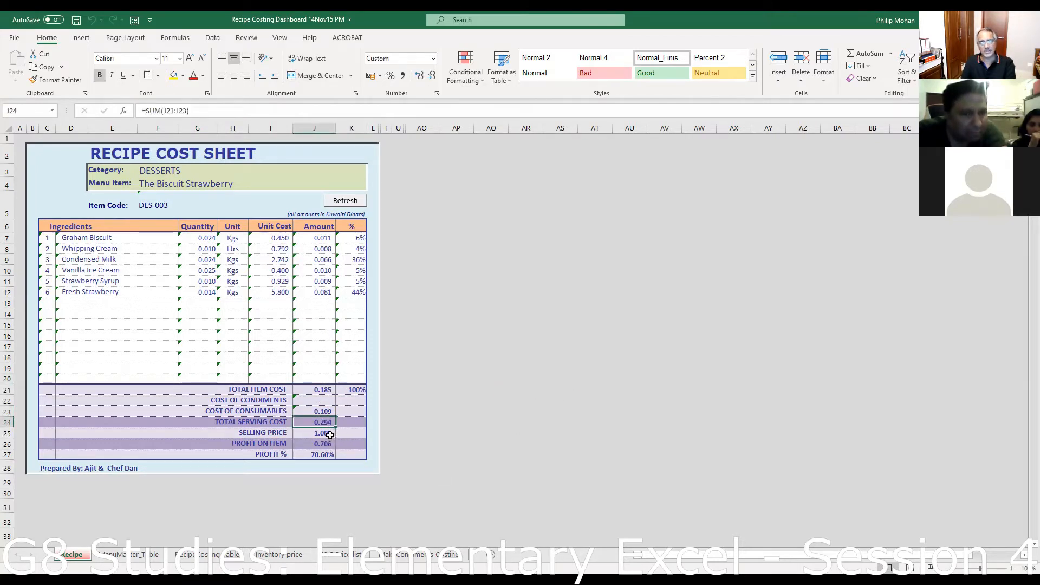
{"action": "left_click", "coordinate": [328, 433]}
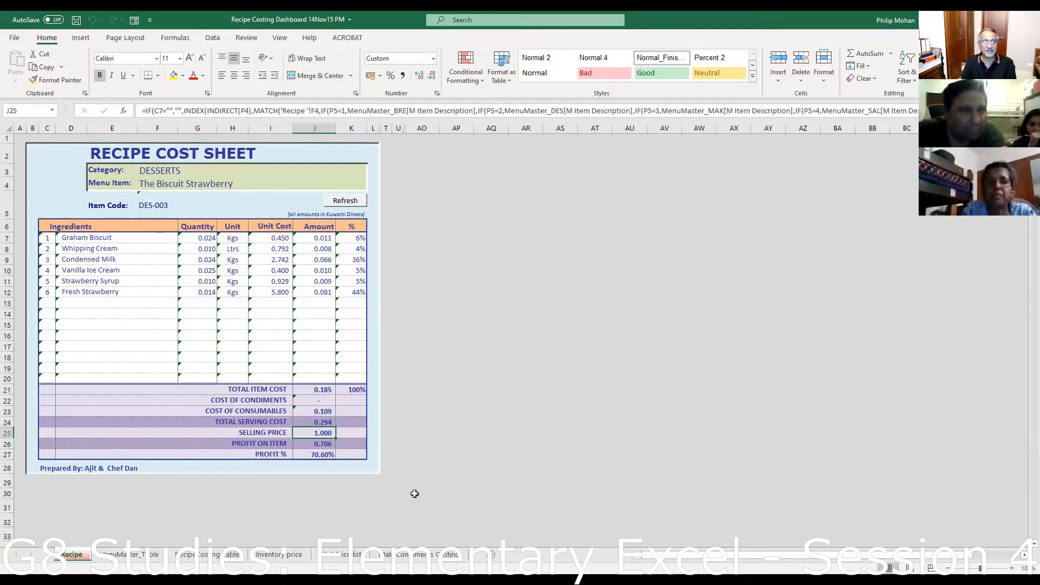
{"action": "left_click", "coordinate": [311, 445]}
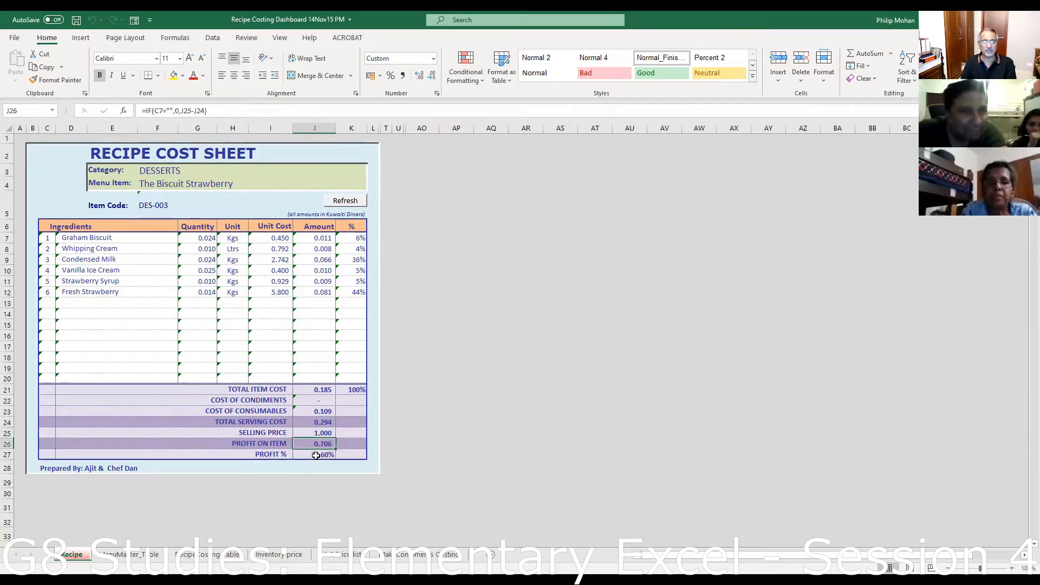
{"action": "left_click", "coordinate": [316, 455]}
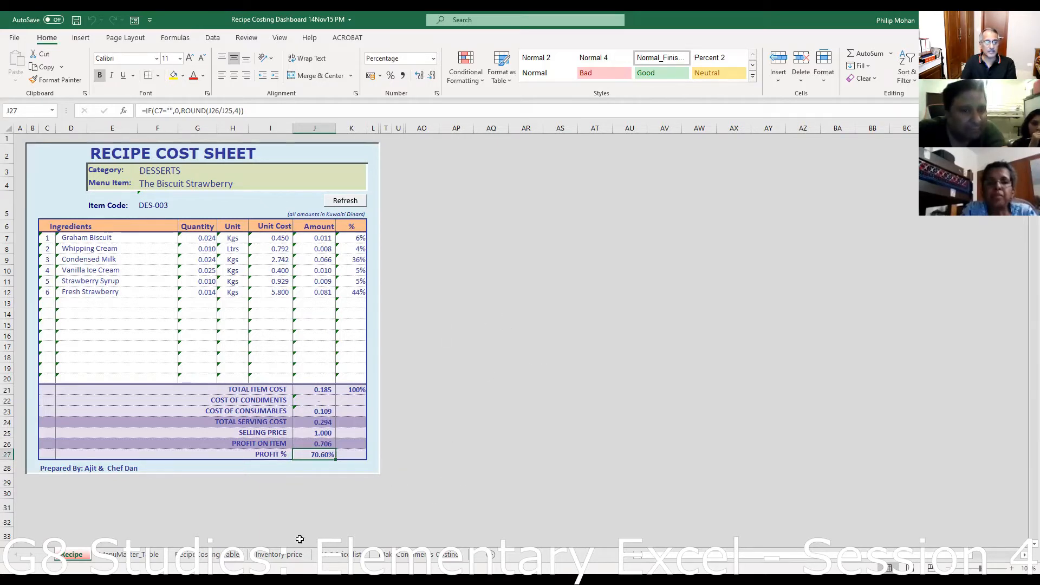
{"action": "left_click", "coordinate": [130, 554]}
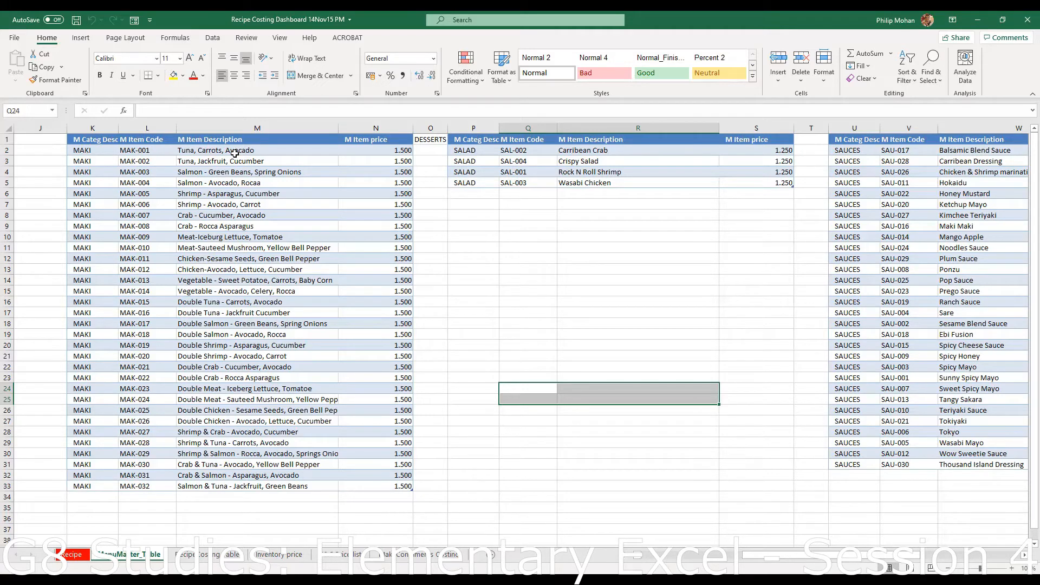
- Browse the MenuMaster_Table sheet's item tables, including the SIDES table around Z1:AB7
{"action": "left_click", "coordinate": [157, 487]}
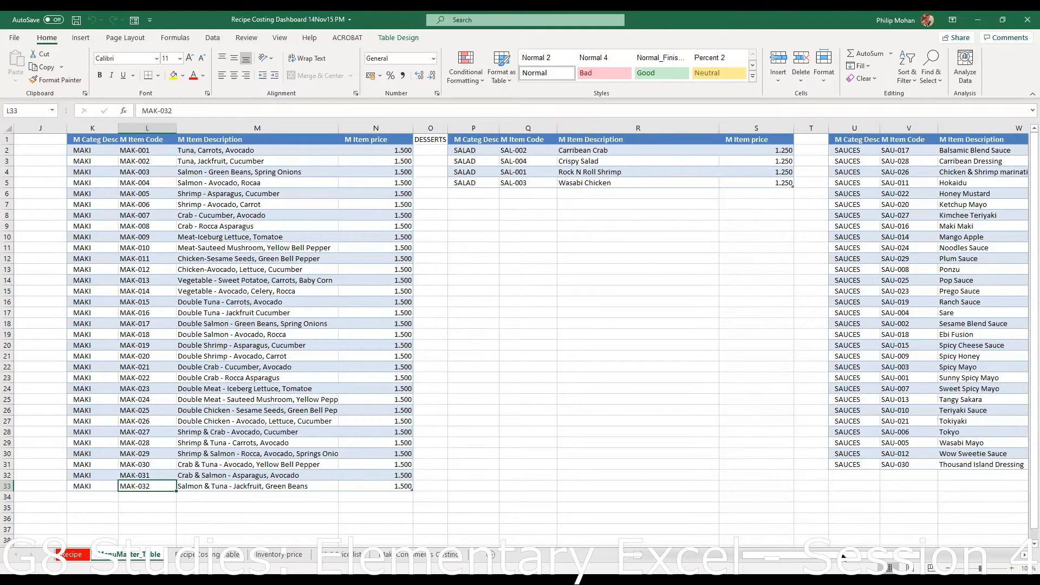
{"action": "left_click_drag", "start_coordinate": [884, 557], "coordinate": [979, 539]}
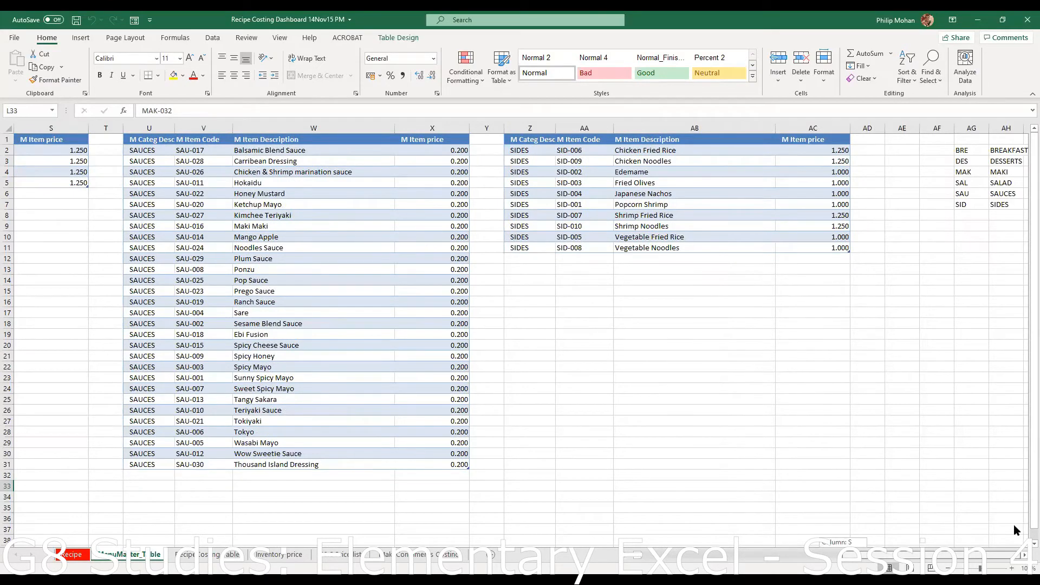
{"action": "left_click_drag", "start_coordinate": [1013, 525], "coordinate": [730, 540]}
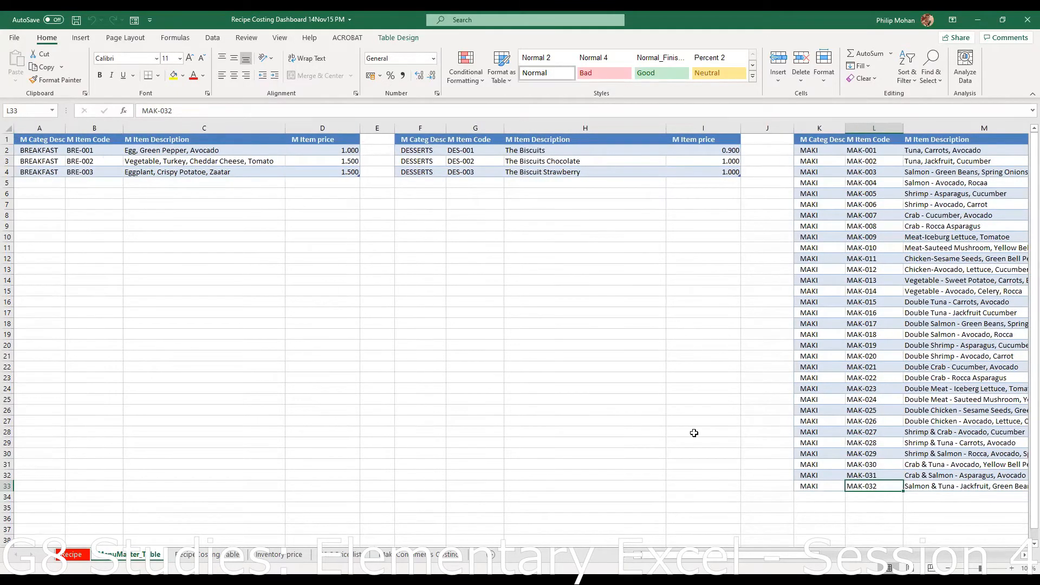
{"action": "left_click_drag", "start_coordinate": [768, 558], "coordinate": [932, 550]}
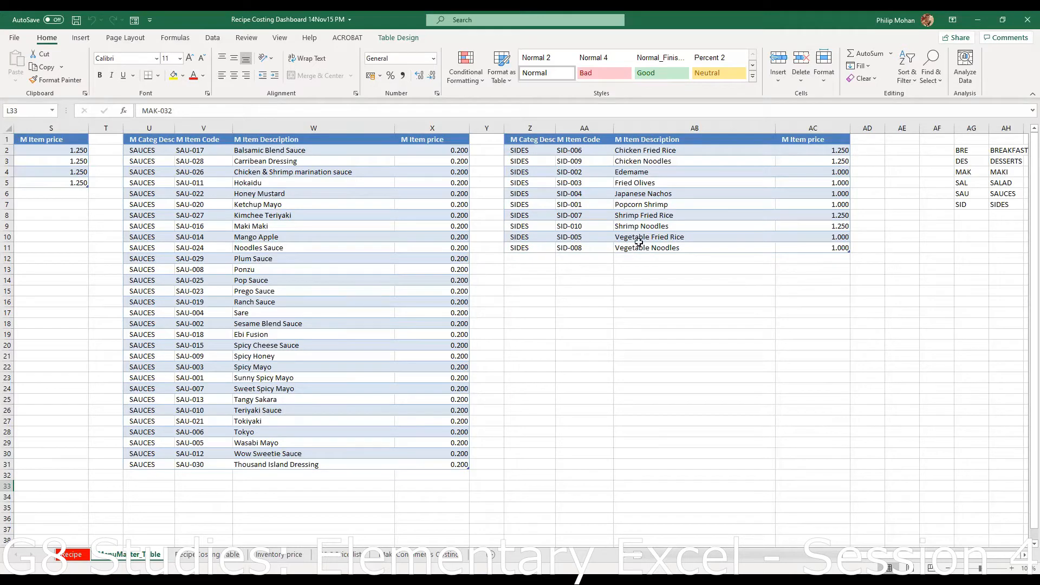
{"action": "left_click", "coordinate": [628, 184]}
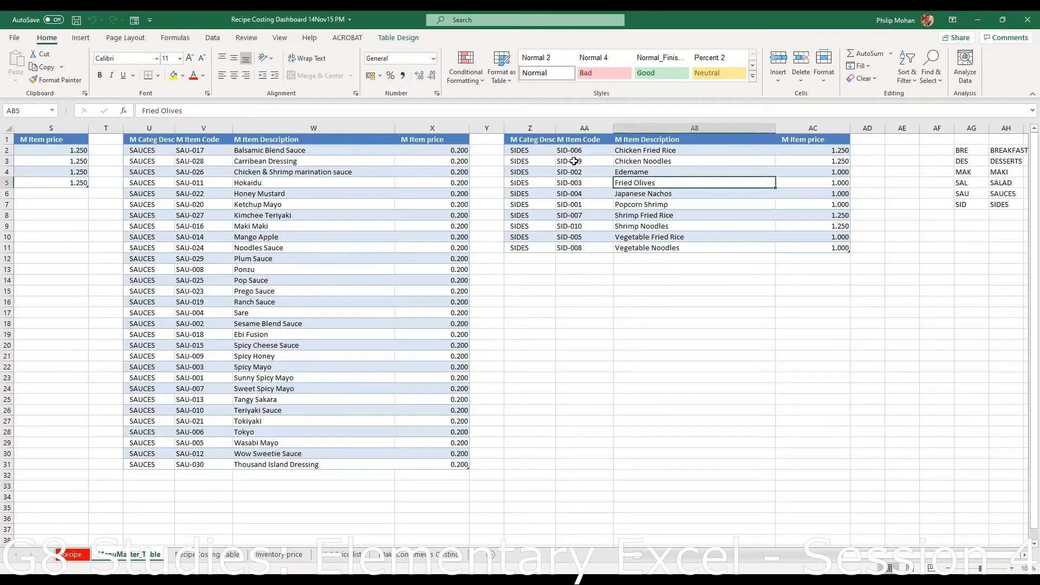
{"action": "left_click_drag", "start_coordinate": [554, 161], "coordinate": [589, 165]}
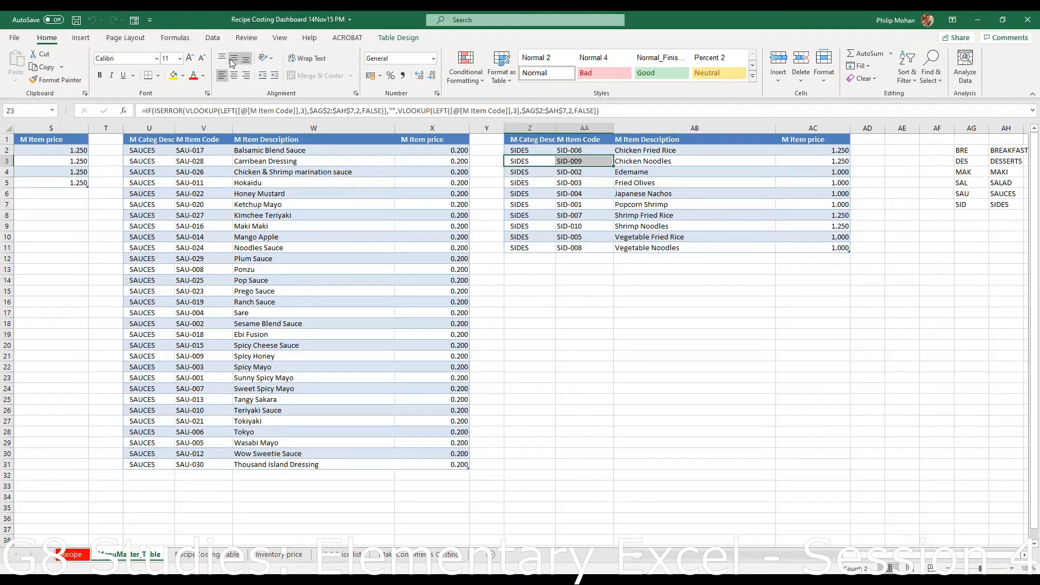
{"action": "left_click", "coordinate": [211, 38]}
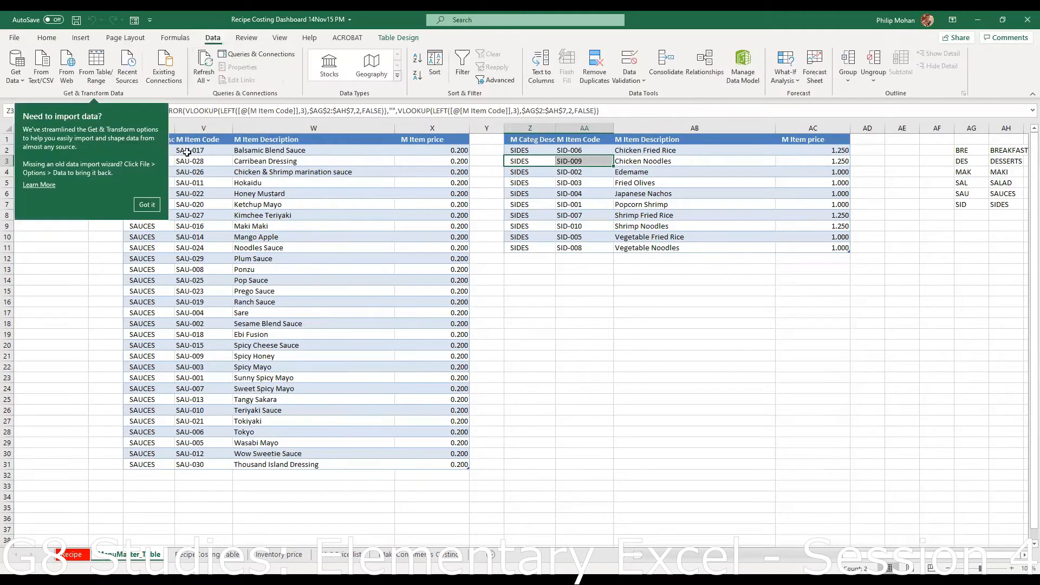
{"action": "left_click", "coordinate": [146, 204]}
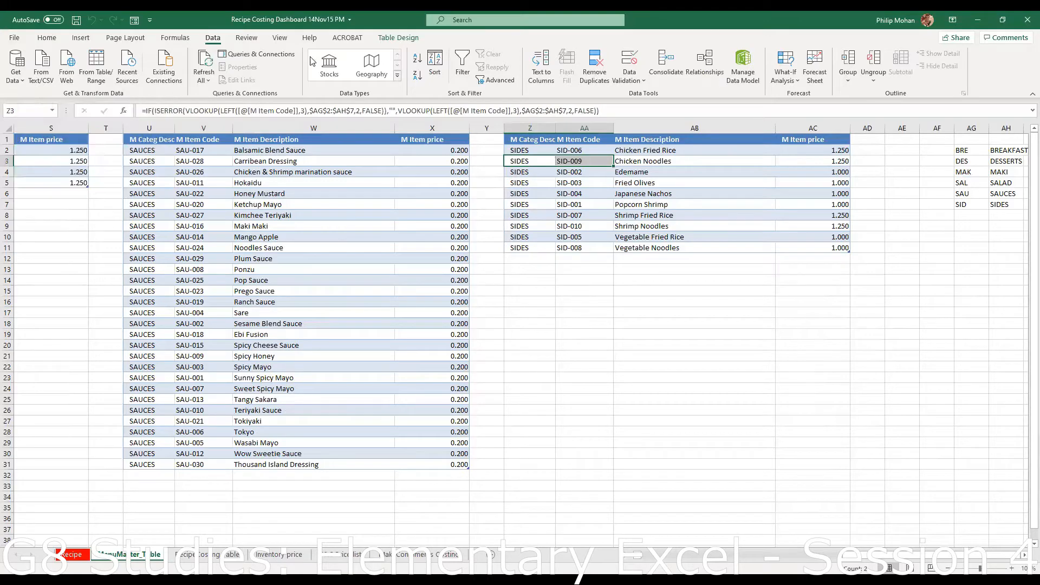
{"action": "left_click", "coordinate": [515, 140]}
{"action": "left_click", "coordinate": [562, 202]}
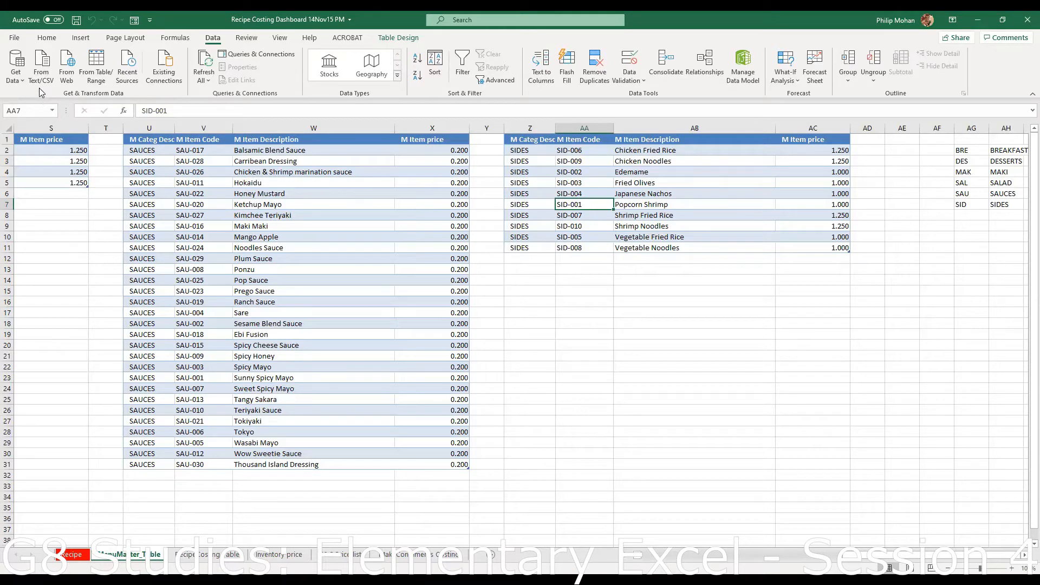
- Select the SIDES table's named range from the Name Box list, then clear the selection
{"action": "left_click", "coordinate": [52, 112]}
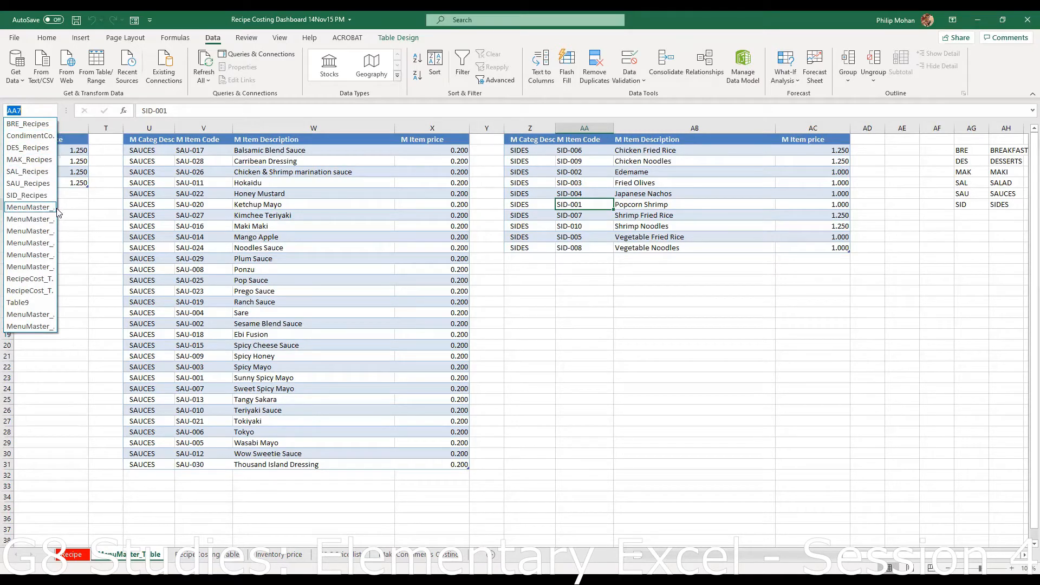
{"action": "left_click", "coordinate": [44, 269]}
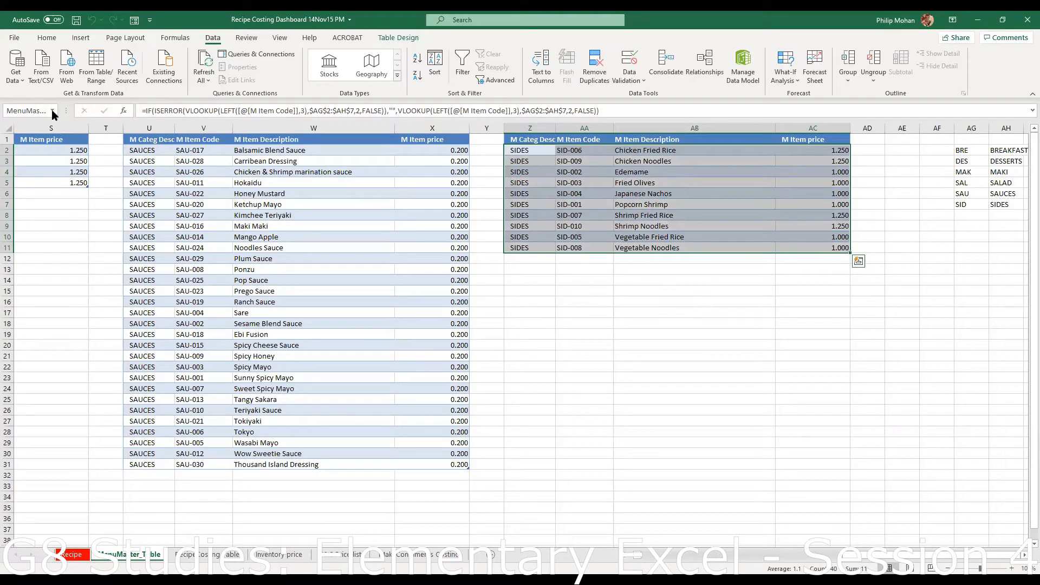
{"action": "left_click", "coordinate": [54, 111]}
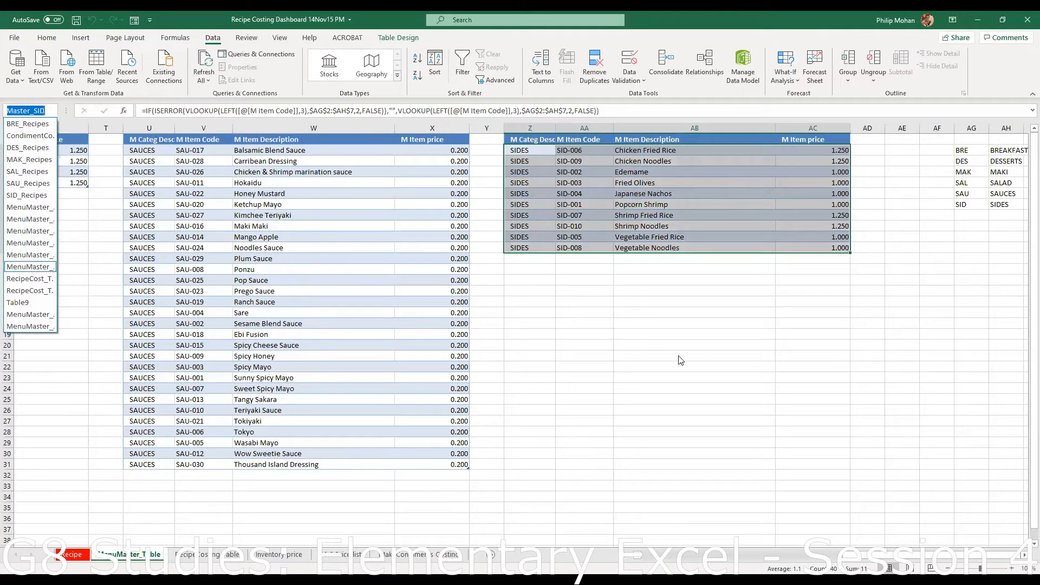
{"action": "key", "text": "Escape"}
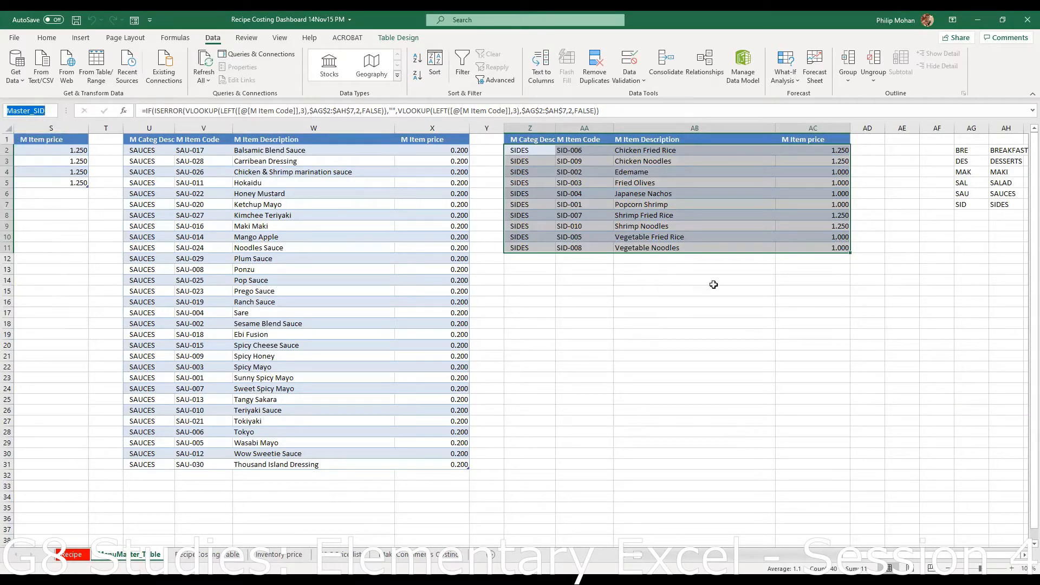
{"action": "left_click", "coordinate": [320, 258]}
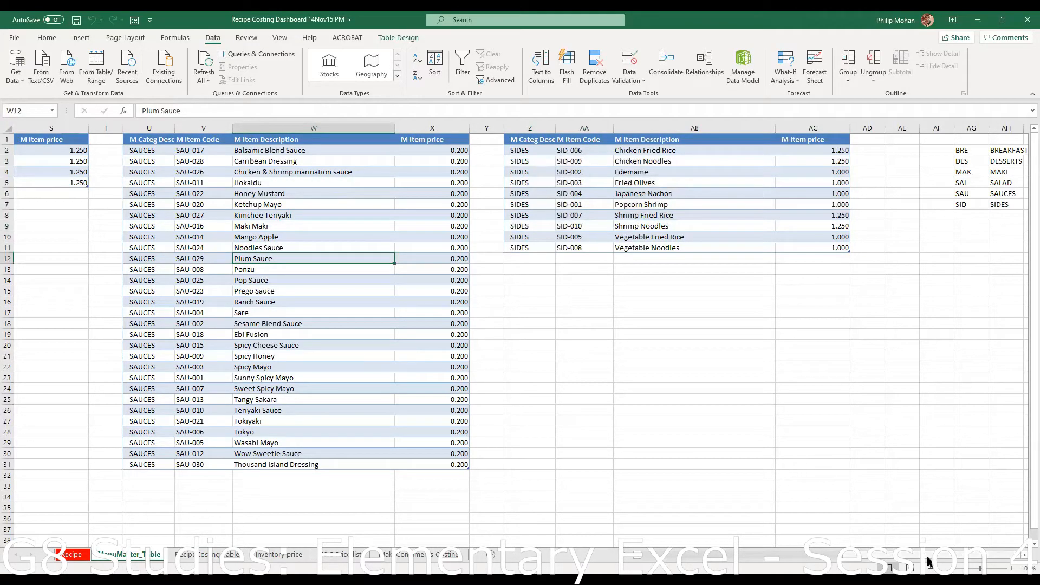
- Select the MAKI table with its headers, K1 through N33
{"action": "scroll", "coordinate": [626, 379], "scroll_direction": "left", "scroll_amount": 5}
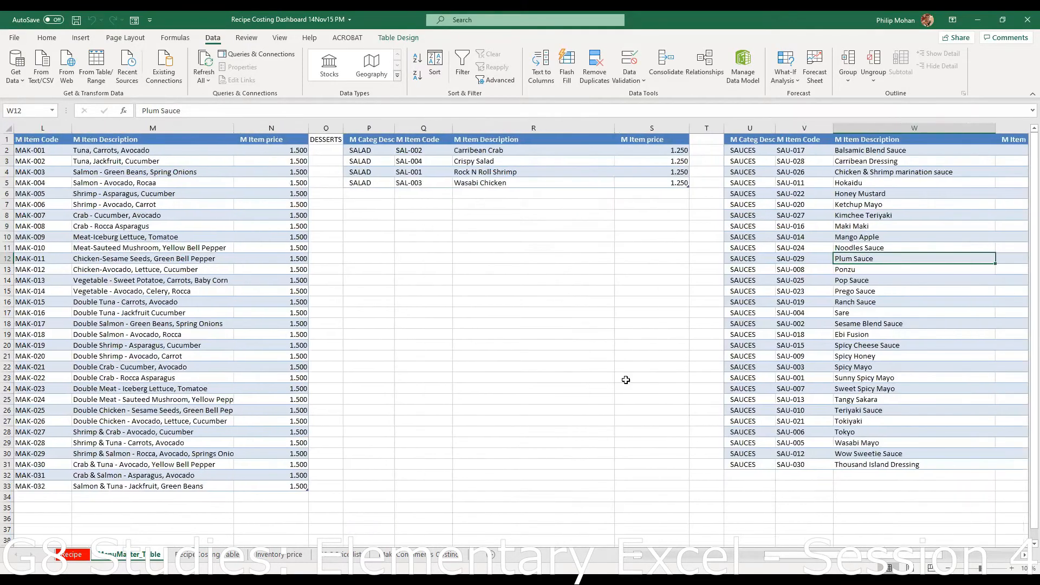
{"action": "left_click", "coordinate": [520, 161]}
{"action": "left_click", "coordinate": [176, 334]}
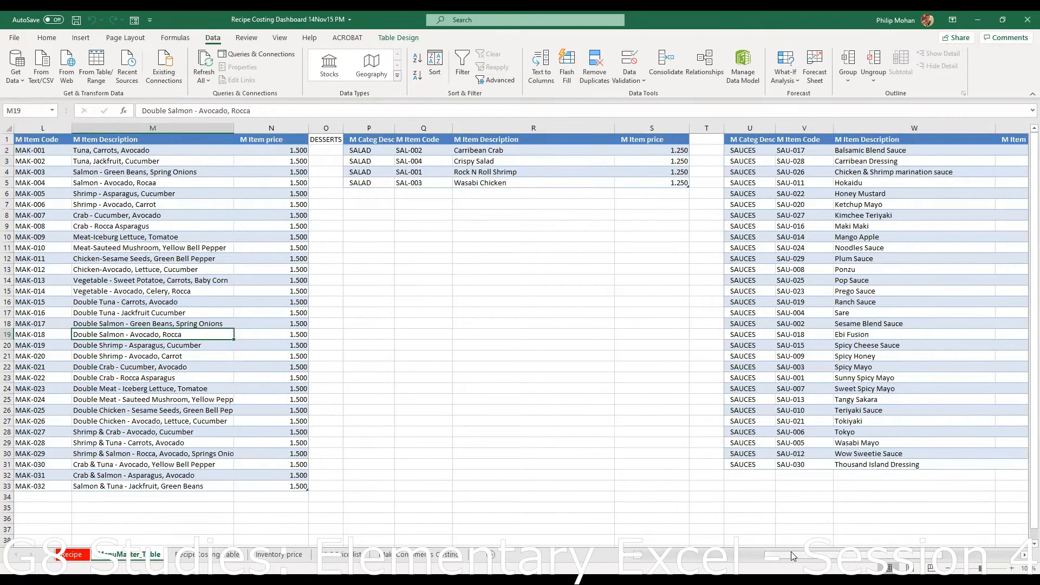
{"action": "left_click_drag", "start_coordinate": [792, 557], "coordinate": [704, 561]}
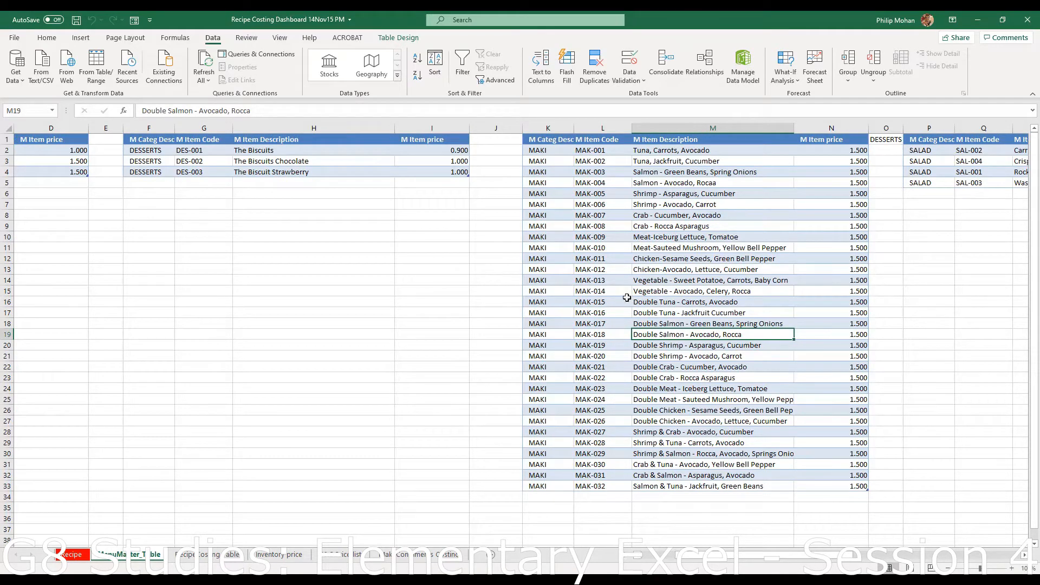
{"action": "left_click", "coordinate": [539, 151]}
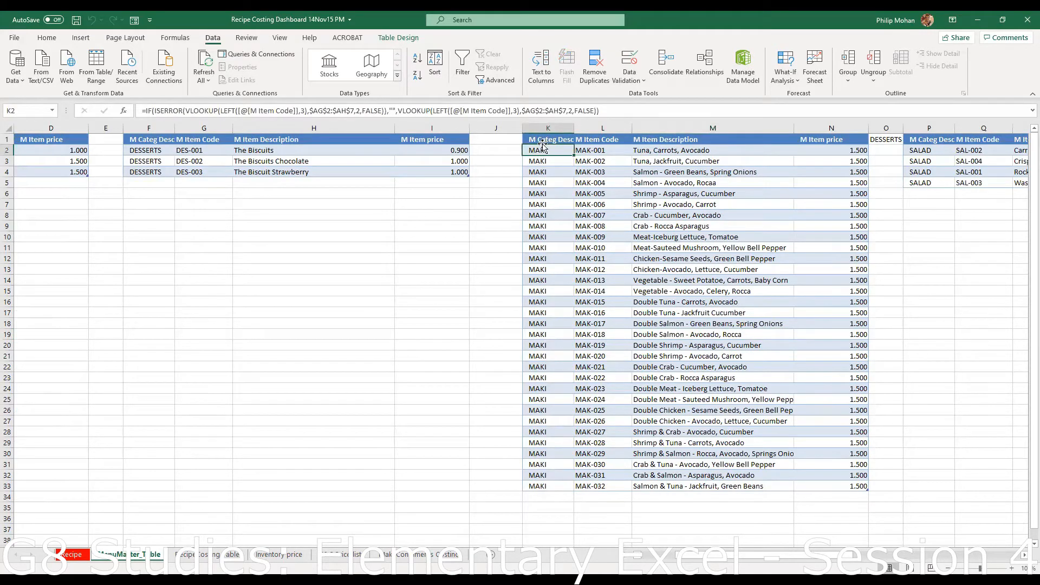
{"action": "left_click_drag", "start_coordinate": [544, 142], "coordinate": [862, 486]}
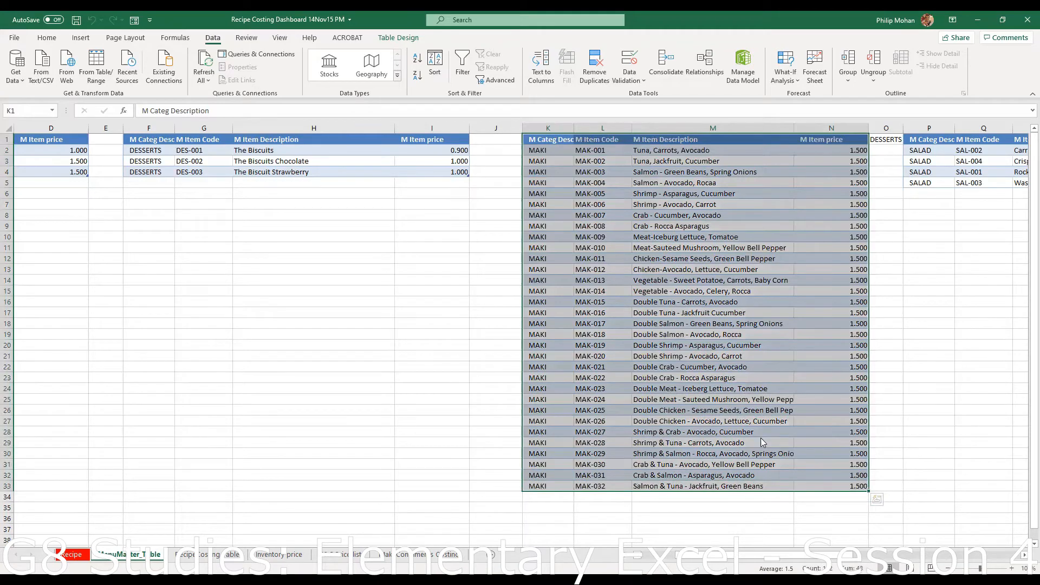
- Copy the MAKI table and paste it as values only at K60
{"action": "right_click", "coordinate": [764, 443]}
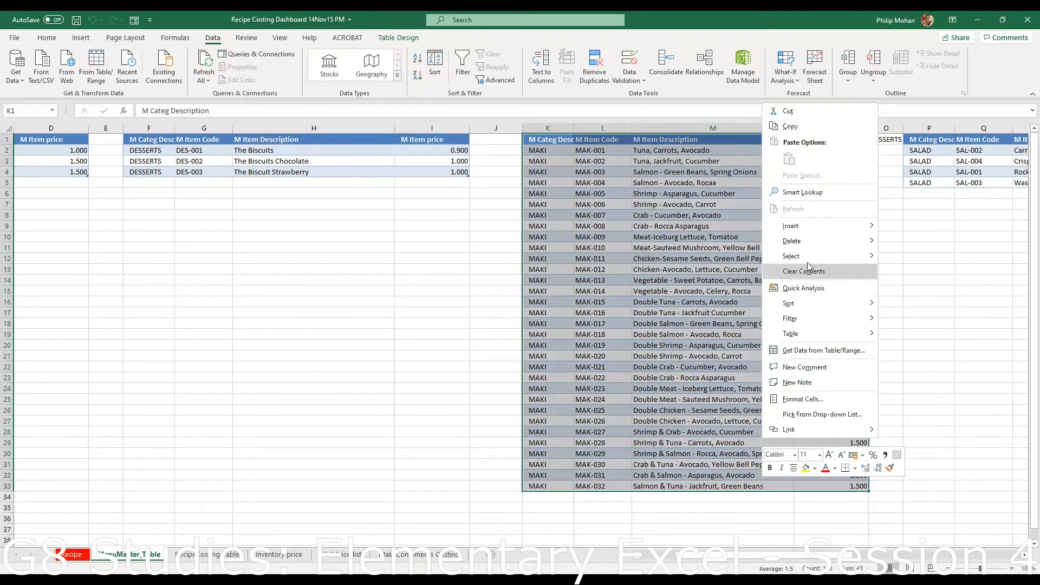
{"action": "left_click", "coordinate": [796, 127]}
{"action": "scroll", "coordinate": [798, 418], "scroll_direction": "down", "scroll_amount": 13}
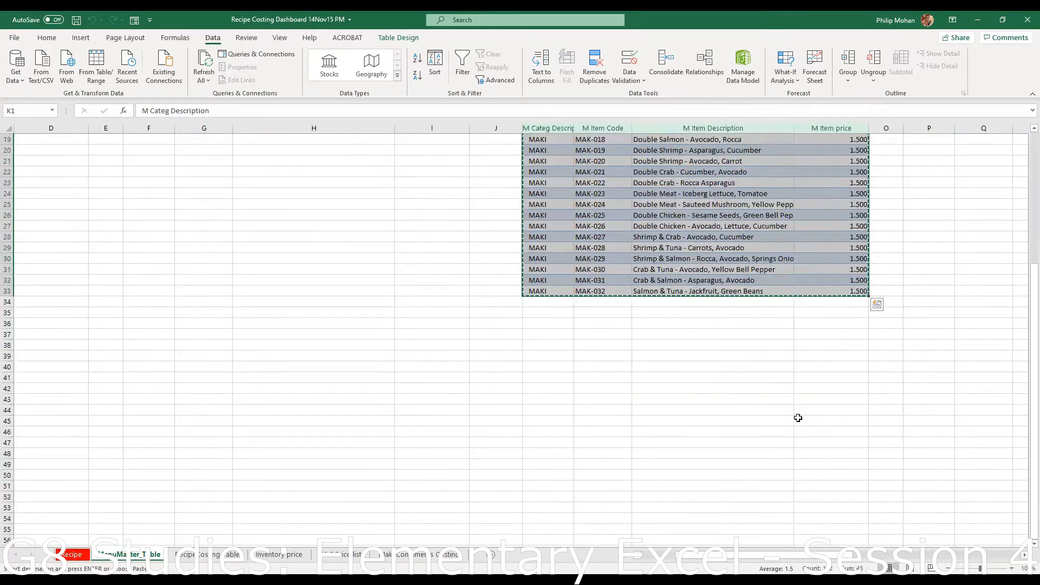
{"action": "left_click", "coordinate": [536, 354]}
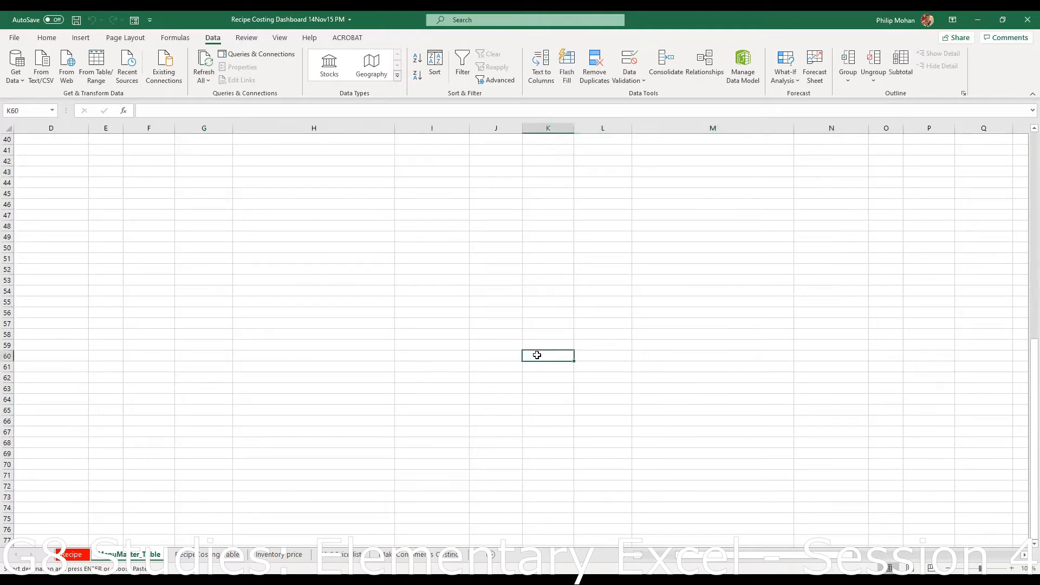
{"action": "right_click", "coordinate": [540, 355]}
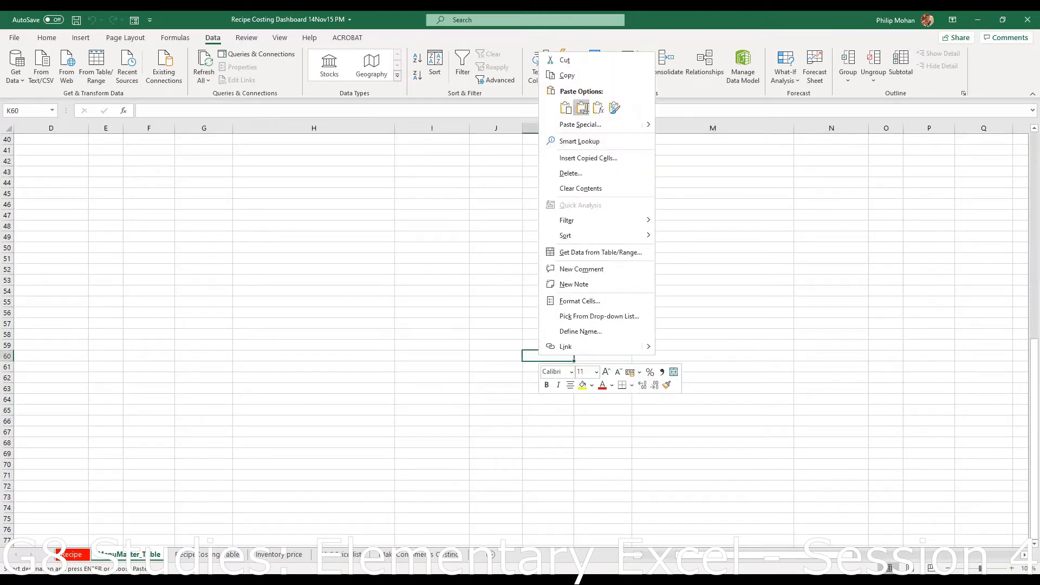
{"action": "left_click", "coordinate": [582, 108]}
{"action": "scroll", "coordinate": [716, 374], "scroll_direction": "down", "scroll_amount": 9}
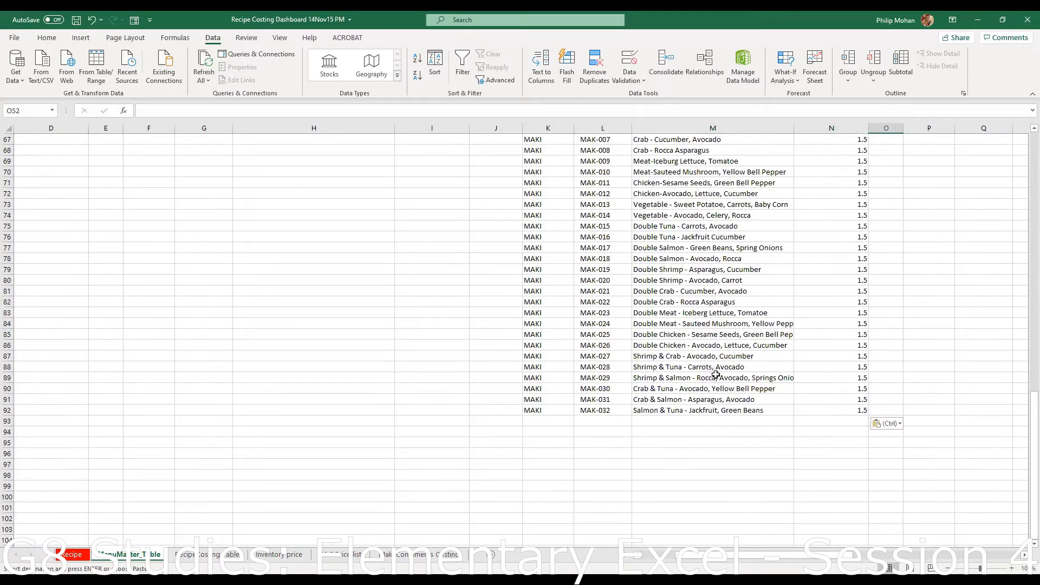
{"action": "scroll", "coordinate": [716, 375], "scroll_direction": "up", "scroll_amount": 8}
- Make the pasted header row K60:N60 bold and check the pasted entries
{"action": "left_click_drag", "start_coordinate": [539, 324], "coordinate": [846, 324]}
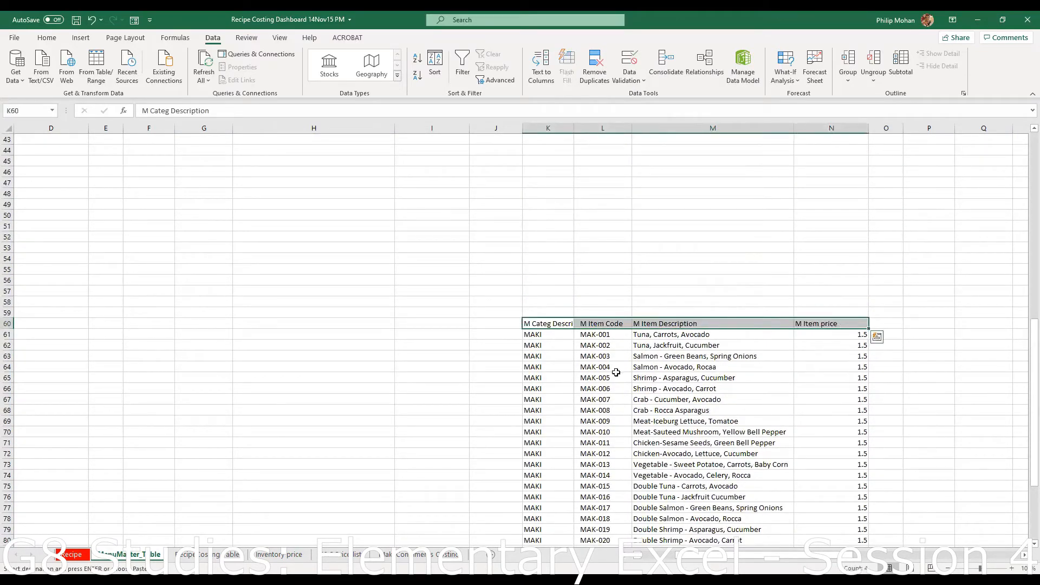
{"action": "left_click", "coordinate": [47, 37]}
{"action": "left_click", "coordinate": [100, 75]}
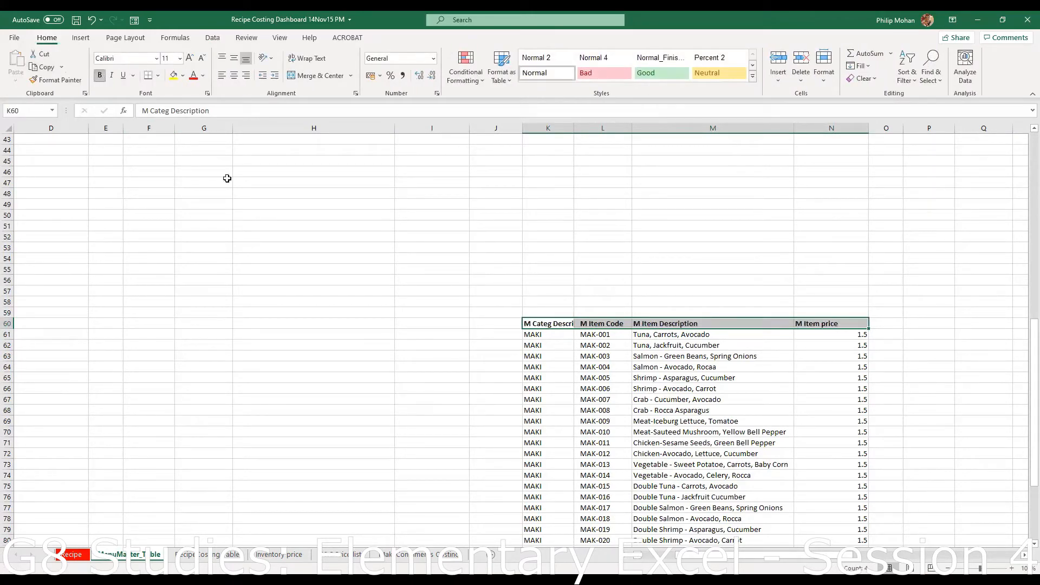
{"action": "left_click", "coordinate": [409, 386]}
{"action": "scroll", "coordinate": [650, 442], "scroll_direction": "down", "scroll_amount": 3}
{"action": "scroll", "coordinate": [650, 442], "scroll_direction": "down", "scroll_amount": 3}
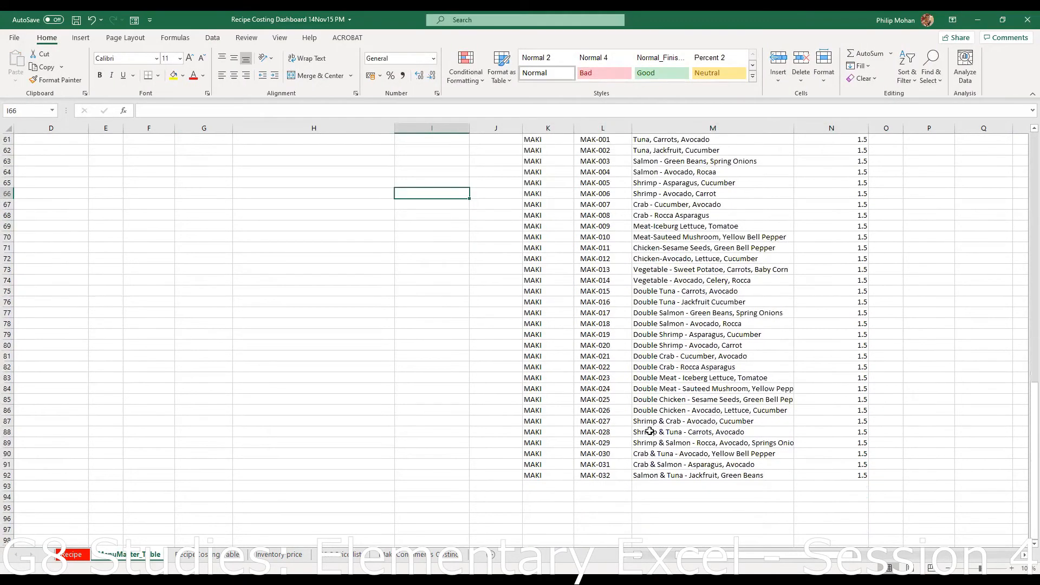
{"action": "scroll", "coordinate": [649, 432], "scroll_direction": "up", "scroll_amount": 4}
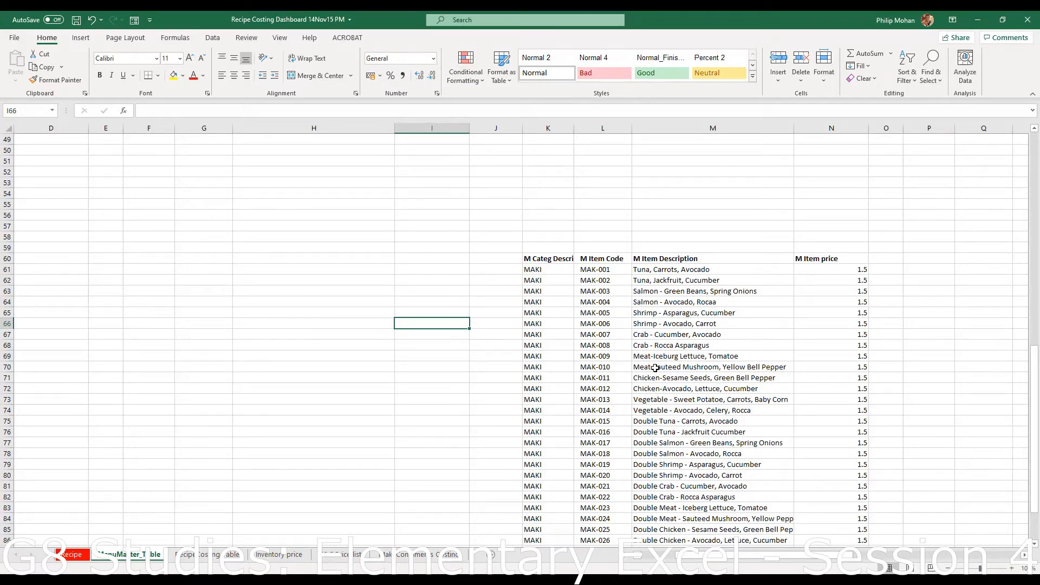
{"action": "scroll", "coordinate": [655, 368], "scroll_direction": "down", "scroll_amount": 5}
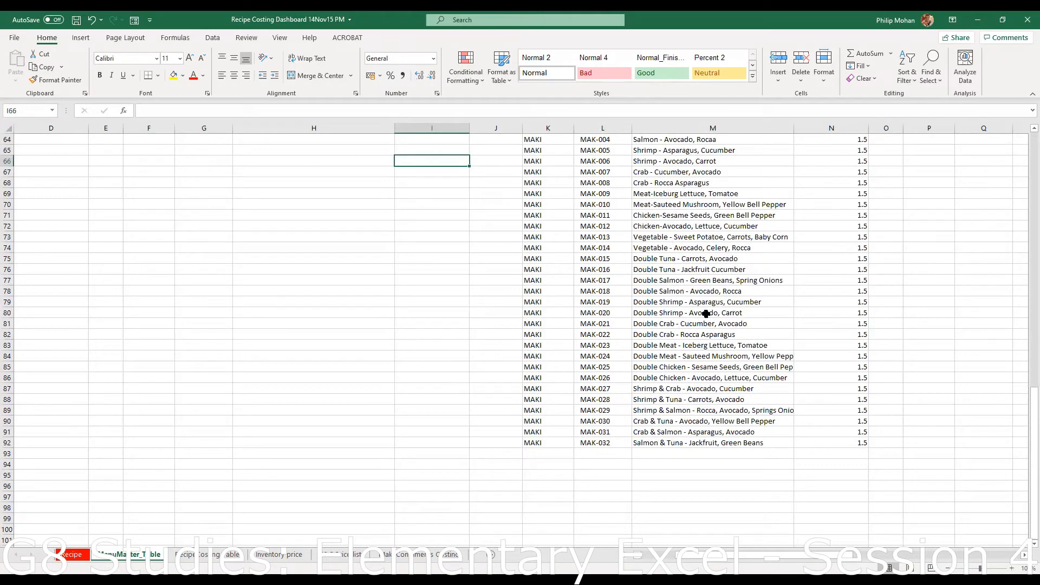
{"action": "scroll", "coordinate": [706, 314], "scroll_direction": "up", "scroll_amount": 4}
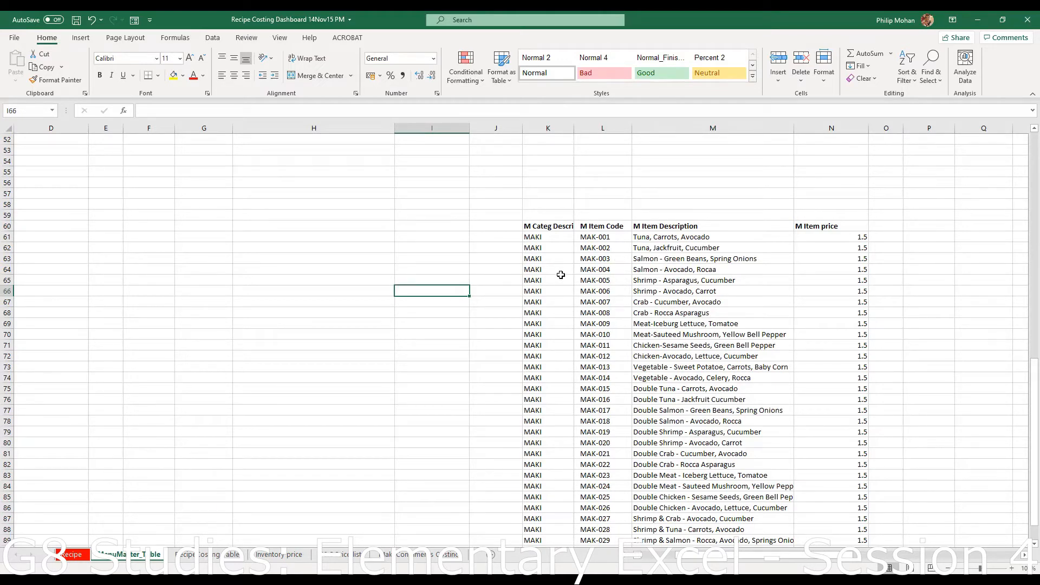
{"action": "left_click", "coordinate": [673, 346]}
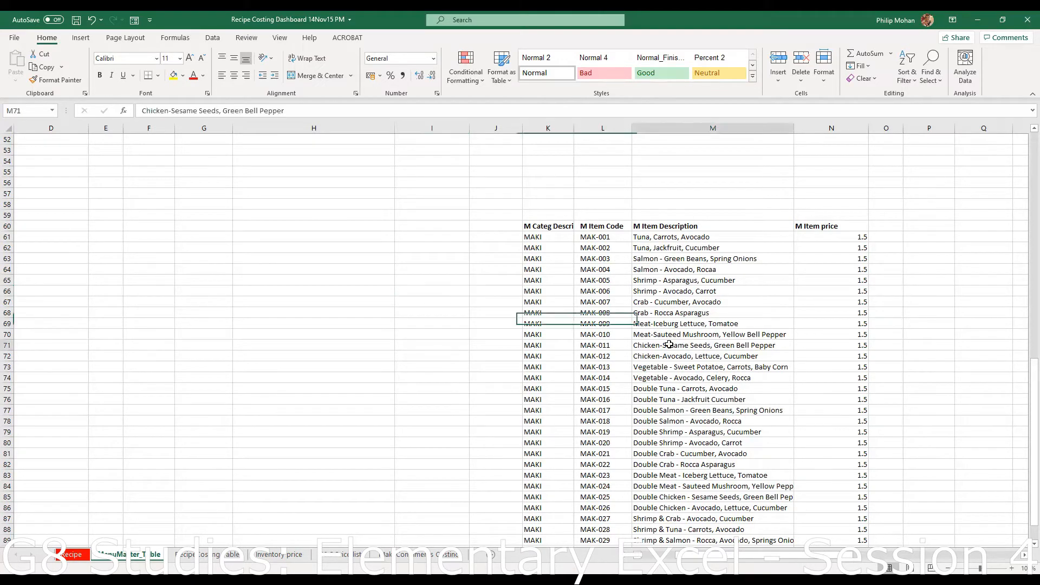
{"action": "left_click", "coordinate": [826, 346]}
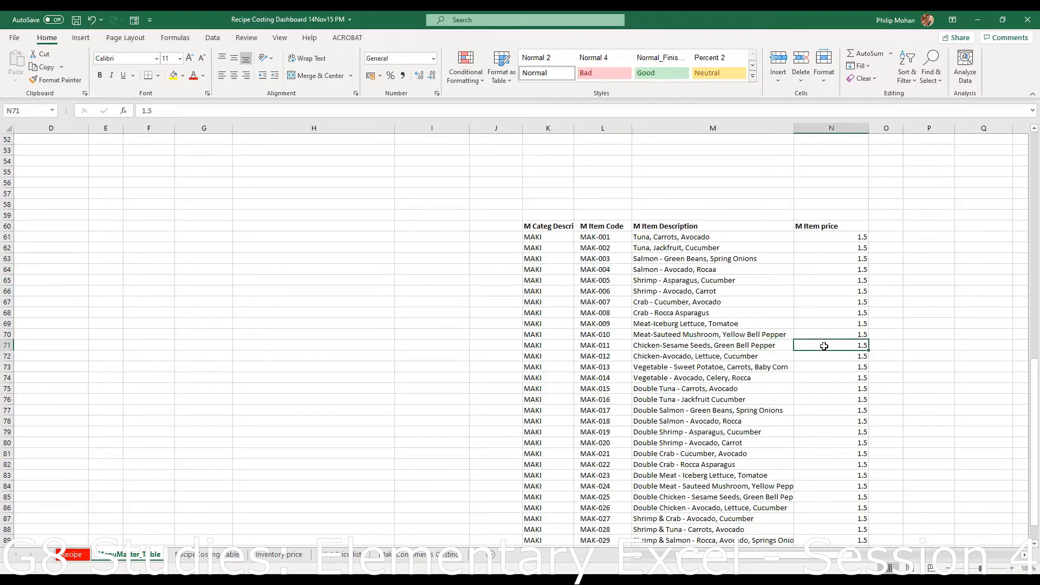
- Insert a table over =$K$60:$N$92 with 'My table has headers' checked, retrying after one cancelled attempt
{"action": "left_click", "coordinate": [81, 38]}
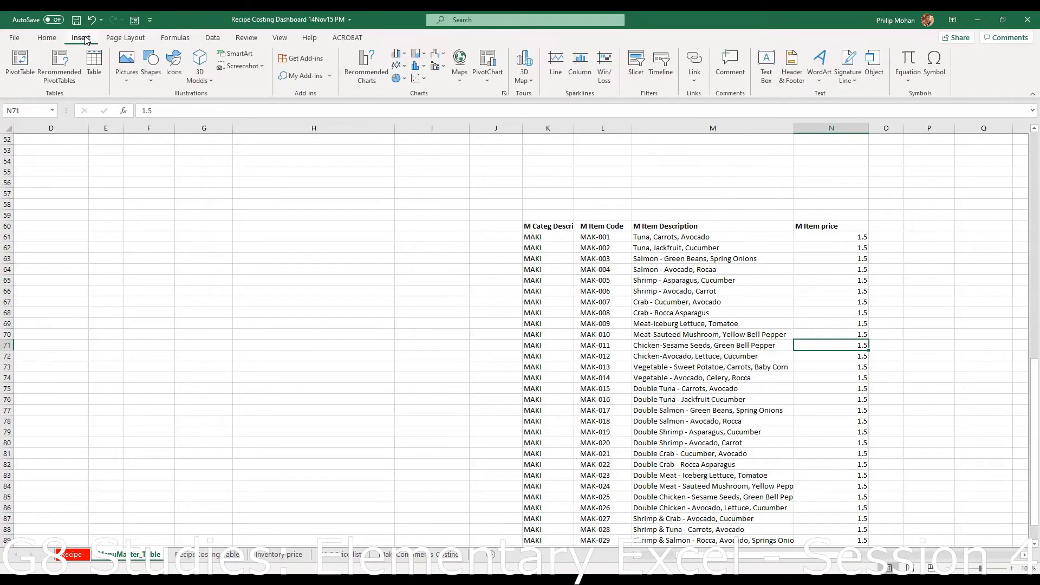
{"action": "left_click", "coordinate": [97, 65]}
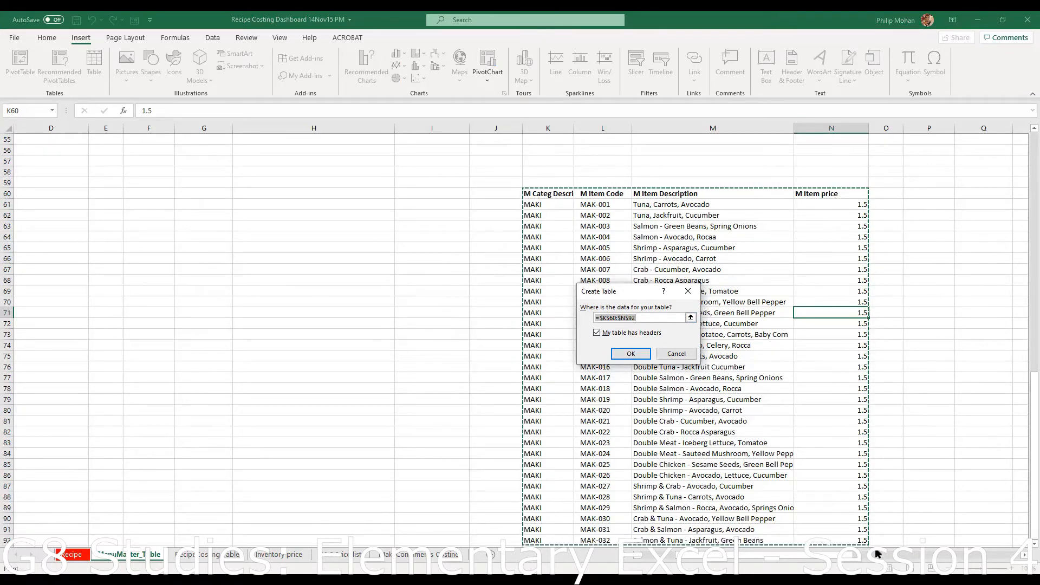
{"action": "left_click", "coordinate": [861, 541]}
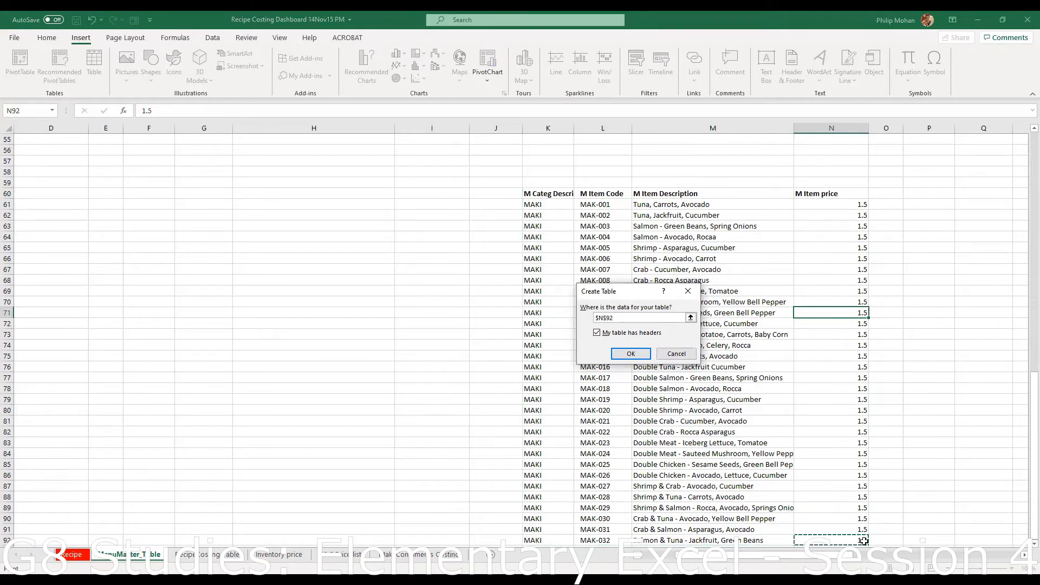
{"action": "left_click", "coordinate": [679, 356]}
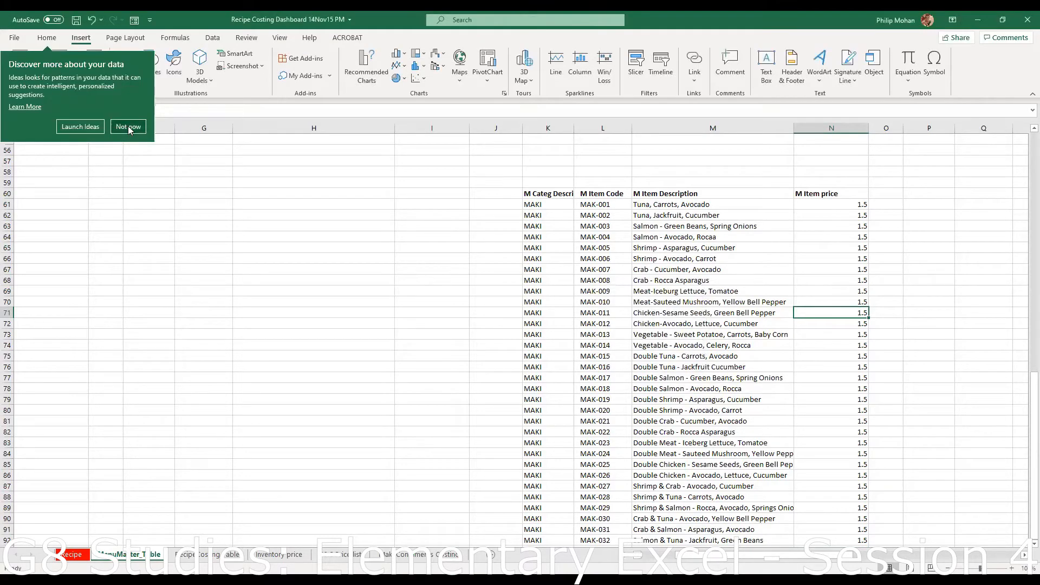
{"action": "left_click", "coordinate": [128, 126]}
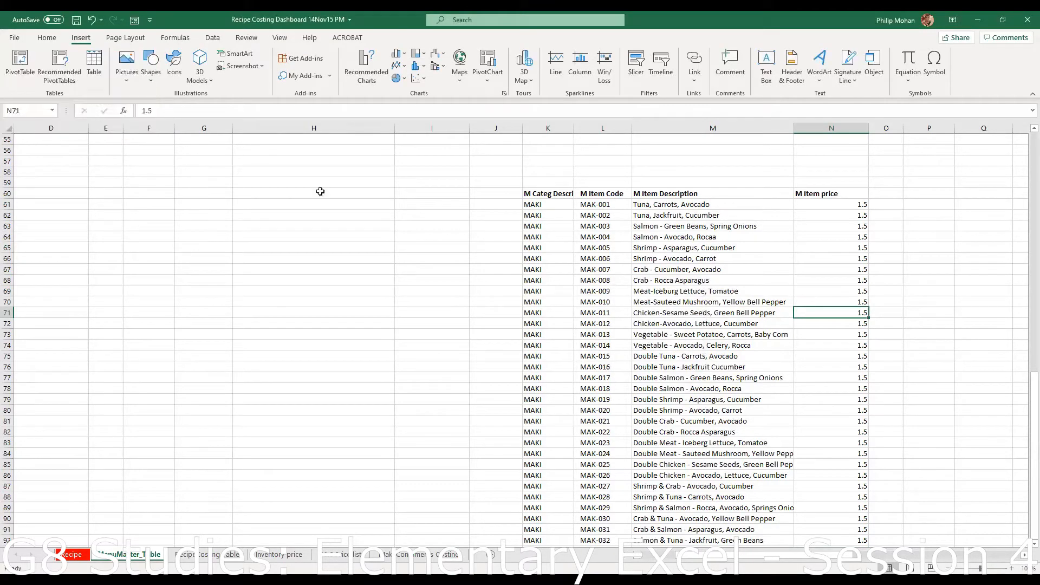
{"action": "left_click", "coordinate": [96, 69]}
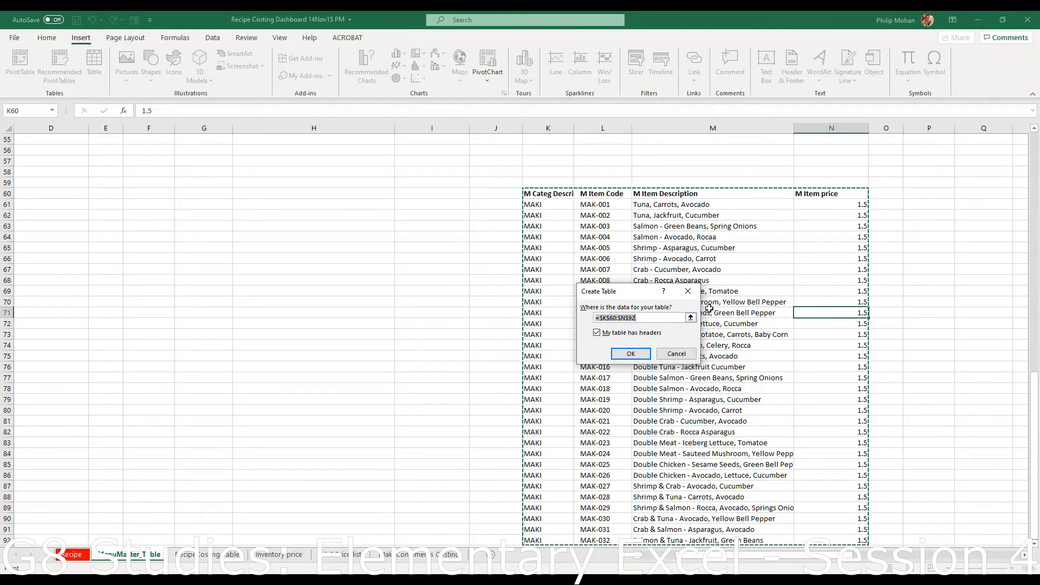
{"action": "left_click", "coordinate": [632, 355]}
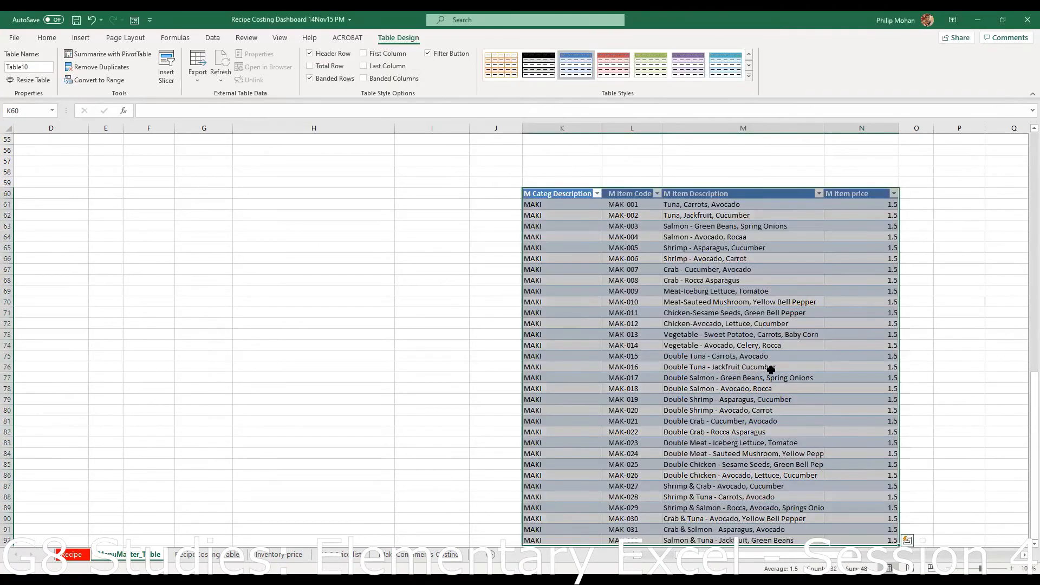
- Try several blue and orange styles on Table10, settling on a Medium blue banded style
{"action": "left_click", "coordinate": [771, 368]}
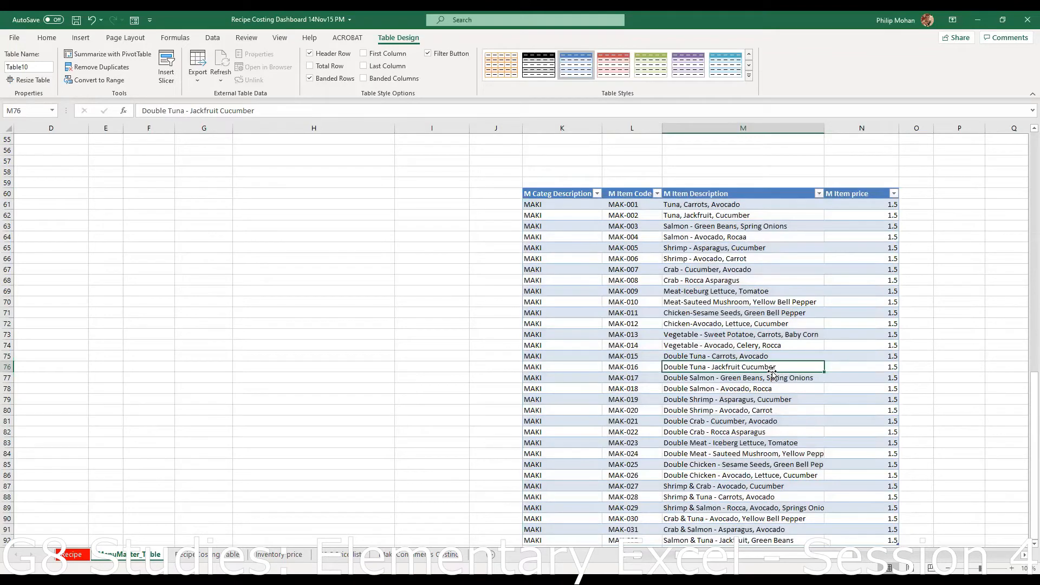
{"action": "scroll", "coordinate": [775, 363], "scroll_direction": "down", "scroll_amount": 4}
{"action": "scroll", "coordinate": [780, 344], "scroll_direction": "up", "scroll_amount": 6}
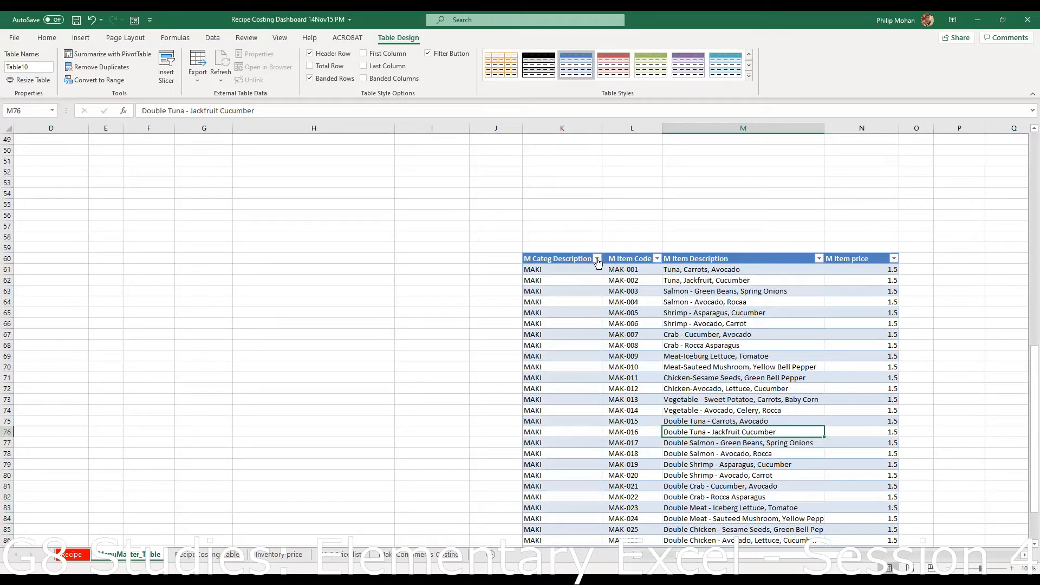
{"action": "scroll", "coordinate": [726, 387], "scroll_direction": "up", "scroll_amount": 1}
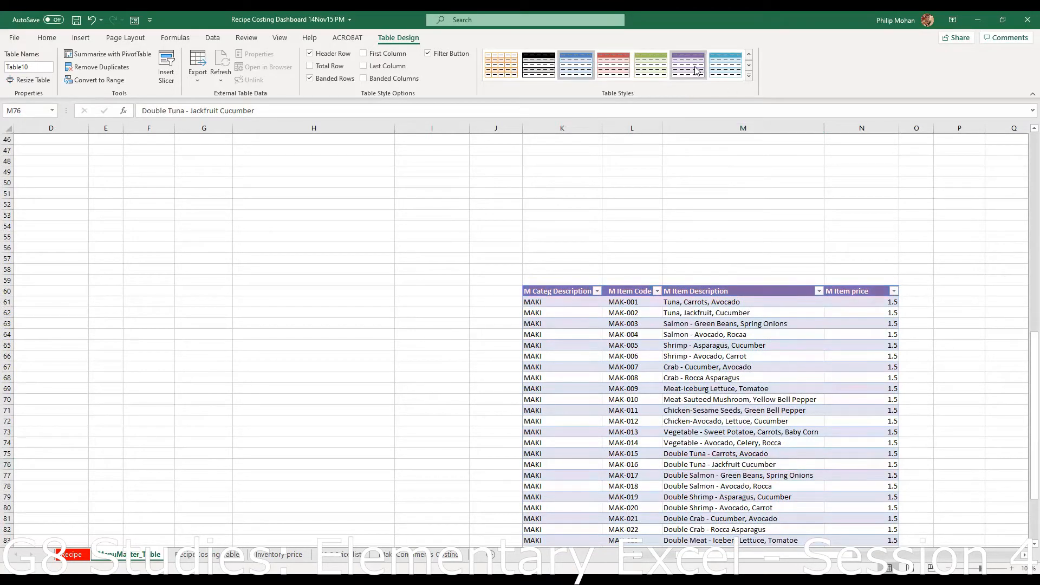
{"action": "left_click", "coordinate": [728, 67]}
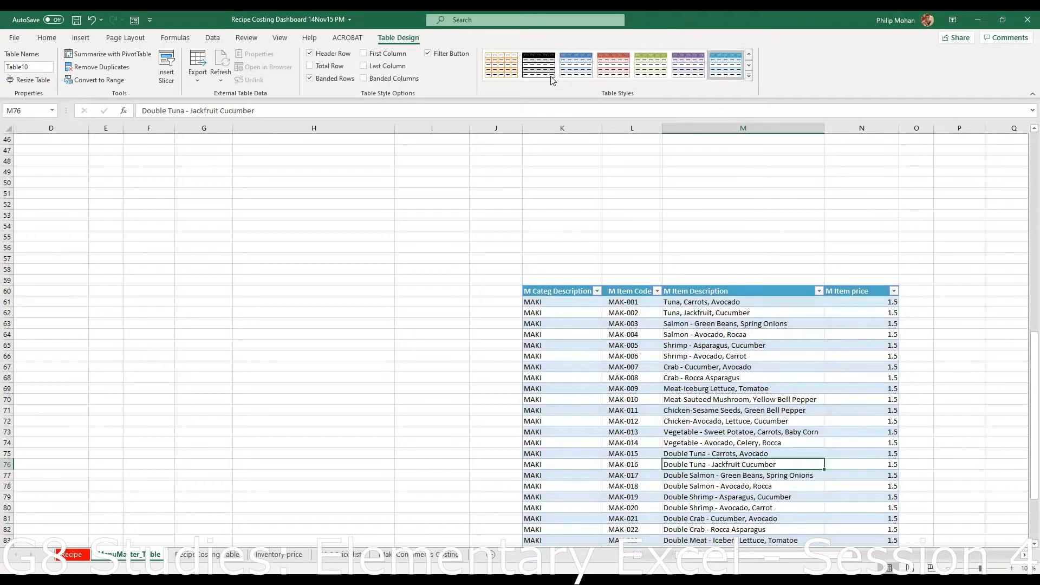
{"action": "left_click", "coordinate": [576, 65]}
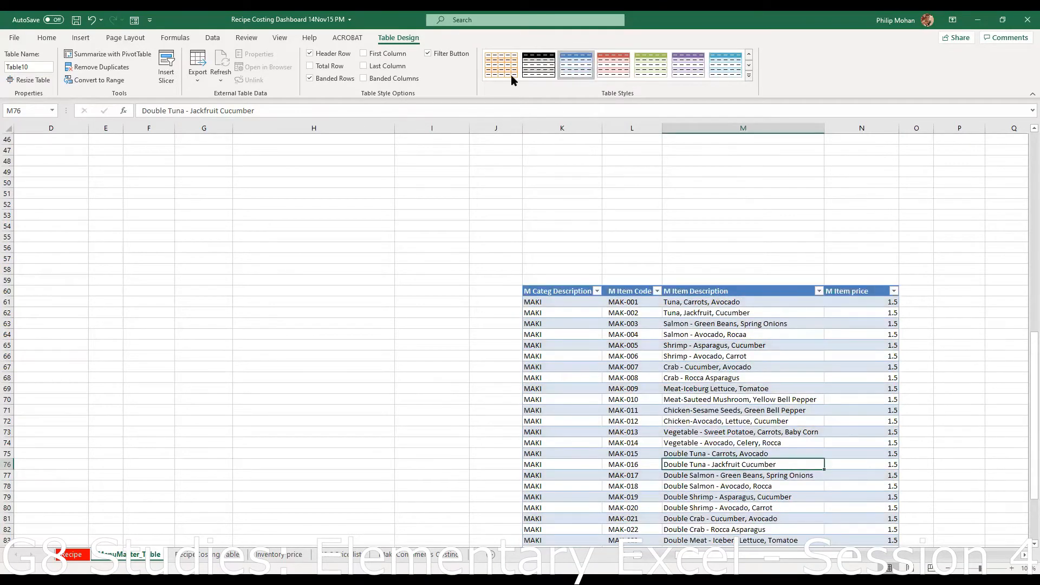
{"action": "left_click", "coordinate": [512, 78]}
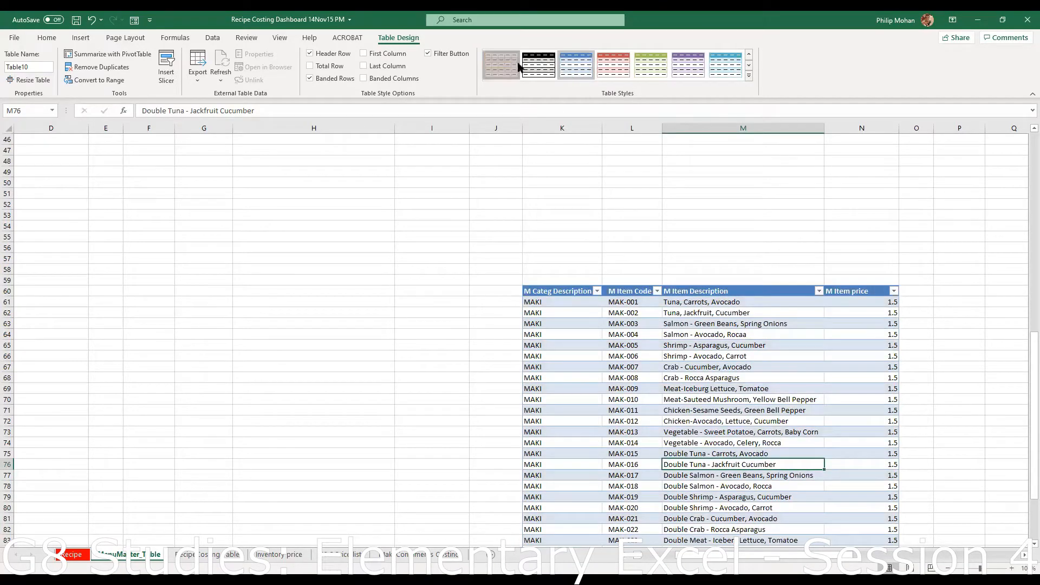
{"action": "left_click", "coordinate": [750, 77]}
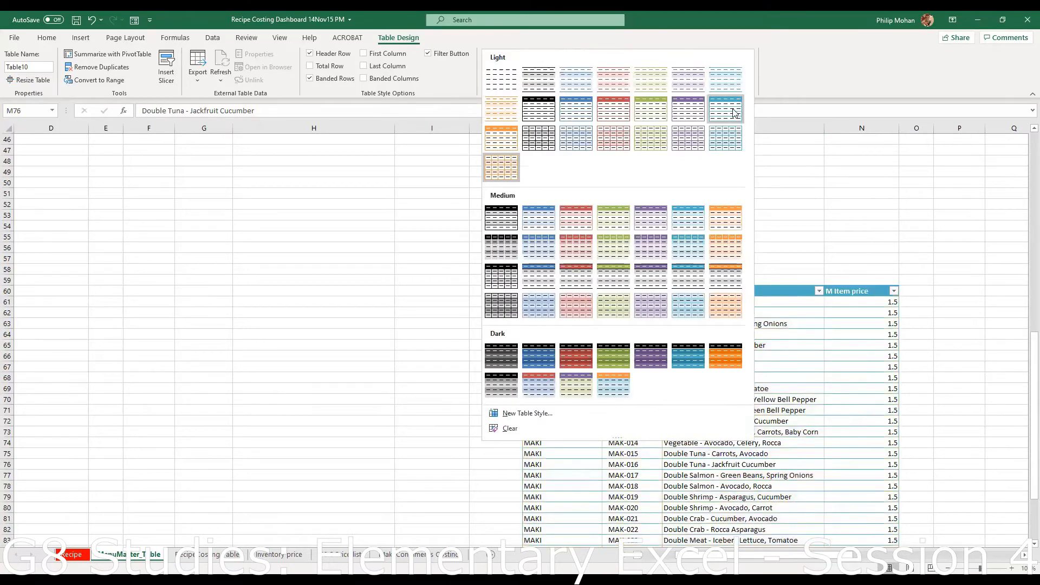
{"action": "left_click", "coordinate": [582, 107]}
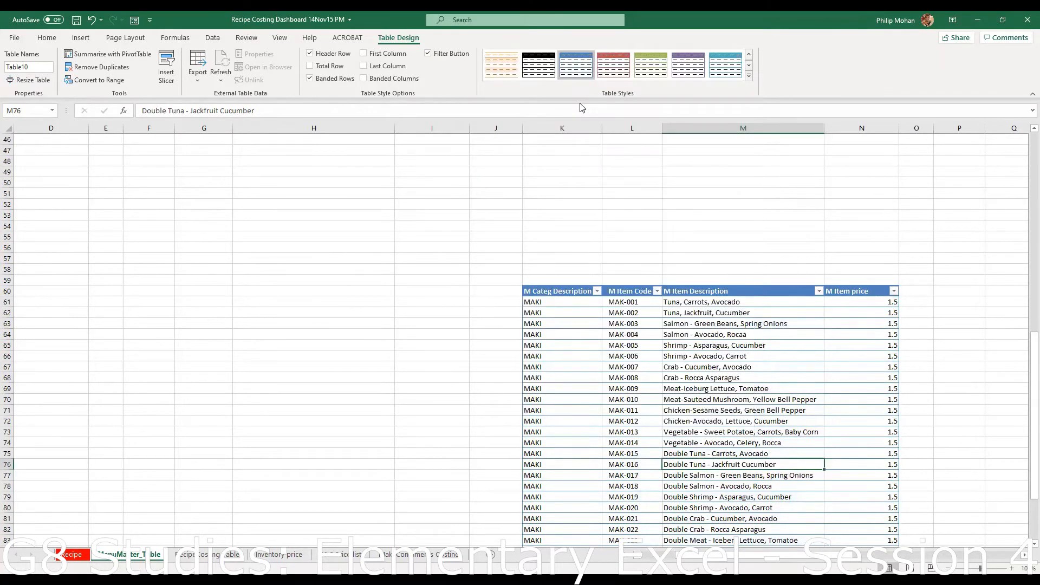
{"action": "left_click", "coordinate": [749, 77]}
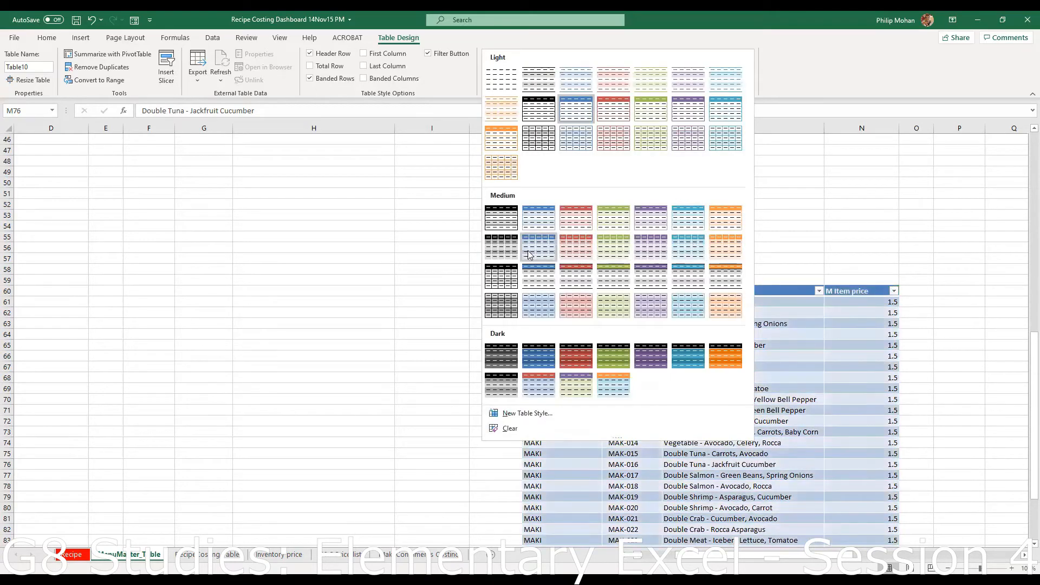
{"action": "left_click", "coordinate": [1000, 347]}
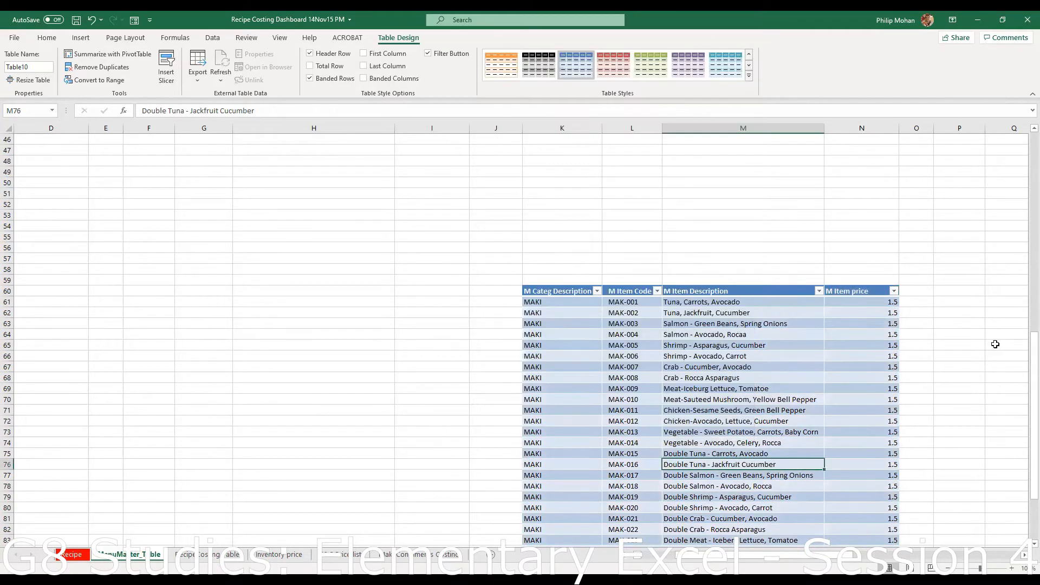
{"action": "scroll", "coordinate": [1000, 348], "scroll_direction": "down", "scroll_amount": 4}
{"action": "scroll", "coordinate": [1001, 352], "scroll_direction": "up", "scroll_amount": 3}
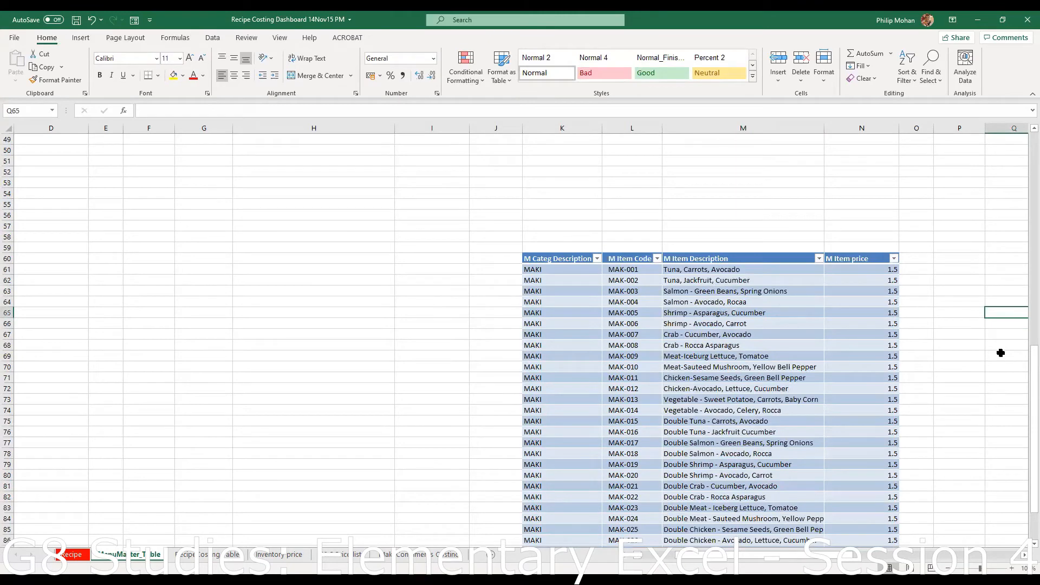
{"action": "scroll", "coordinate": [985, 368], "scroll_direction": "up", "scroll_amount": 3}
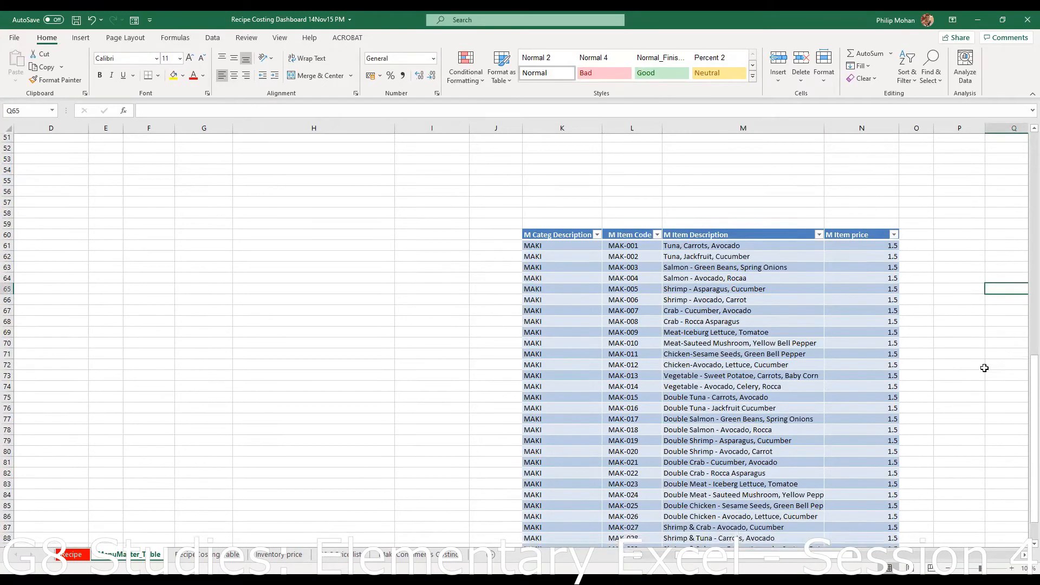
{"action": "scroll", "coordinate": [984, 368], "scroll_direction": "down", "scroll_amount": 5}
{"action": "scroll", "coordinate": [756, 341], "scroll_direction": "down", "scroll_amount": 2}
{"action": "scroll", "coordinate": [757, 342], "scroll_direction": "up", "scroll_amount": 3}
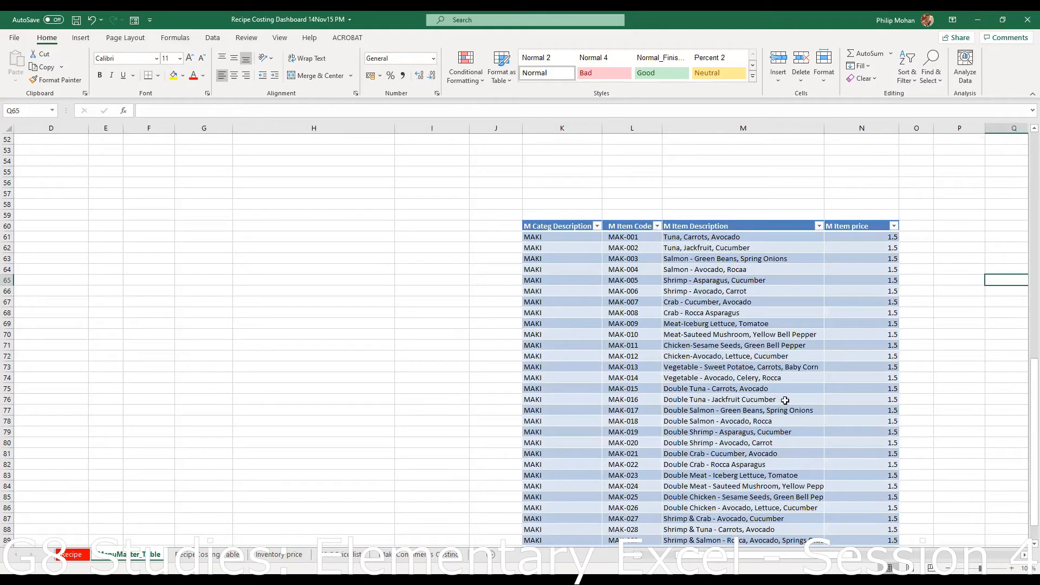
{"action": "scroll", "coordinate": [712, 353], "scroll_direction": "down", "scroll_amount": 3}
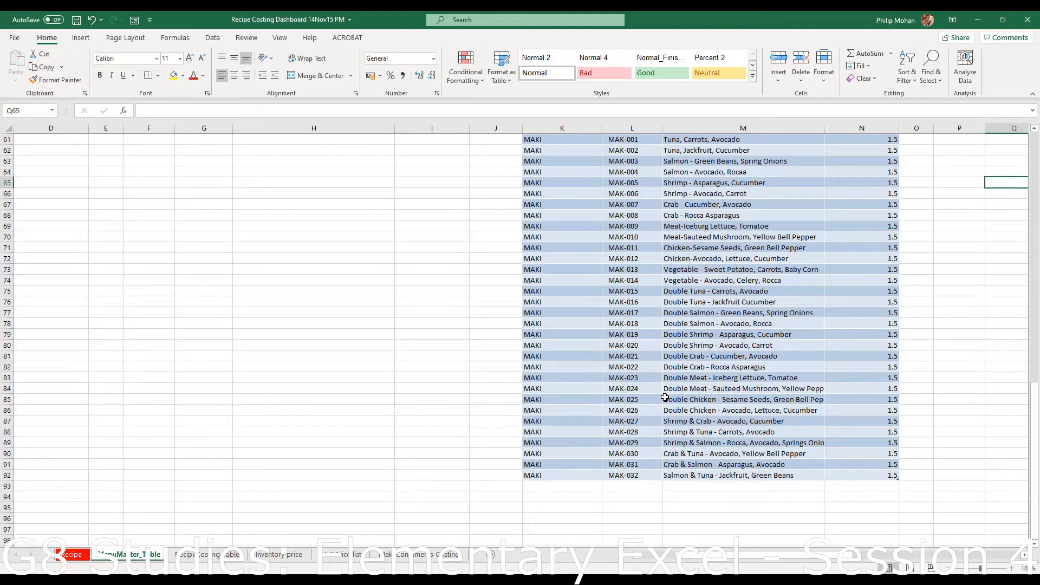
{"action": "left_click", "coordinate": [546, 487]}
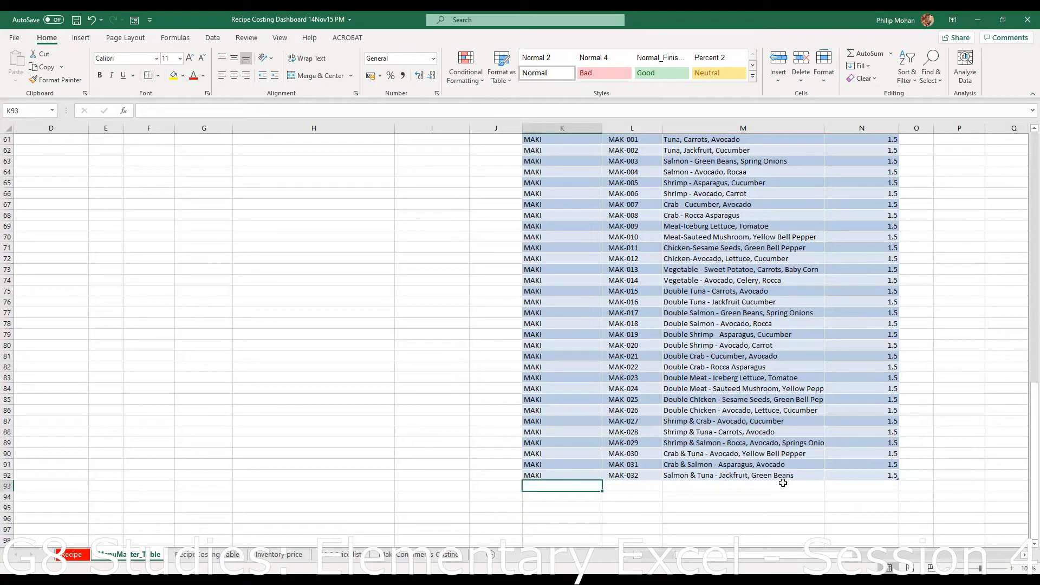
{"action": "scroll", "coordinate": [934, 474], "scroll_direction": "up", "scroll_amount": 6}
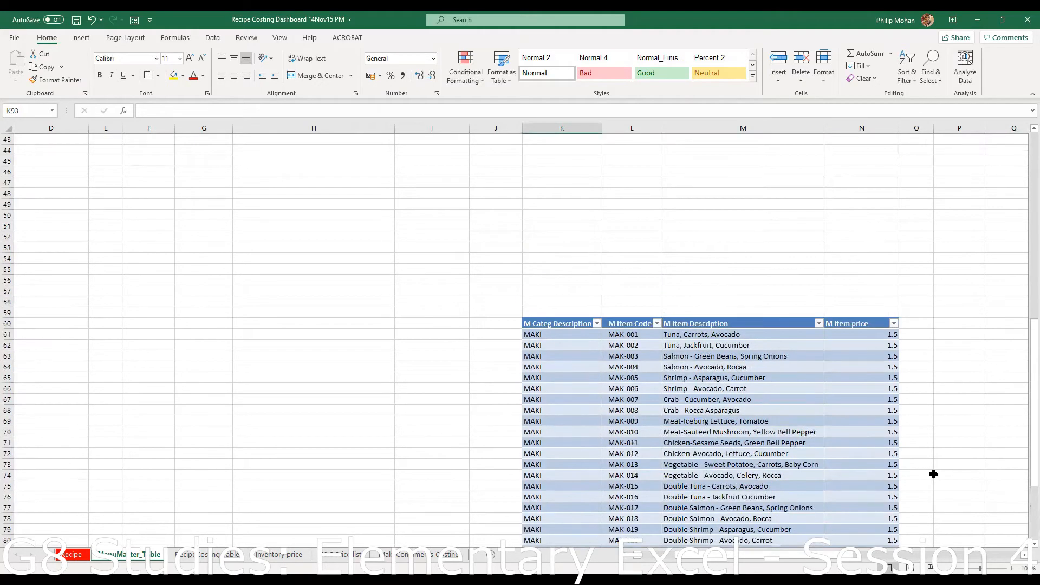
{"action": "scroll", "coordinate": [934, 475], "scroll_direction": "down", "scroll_amount": 6}
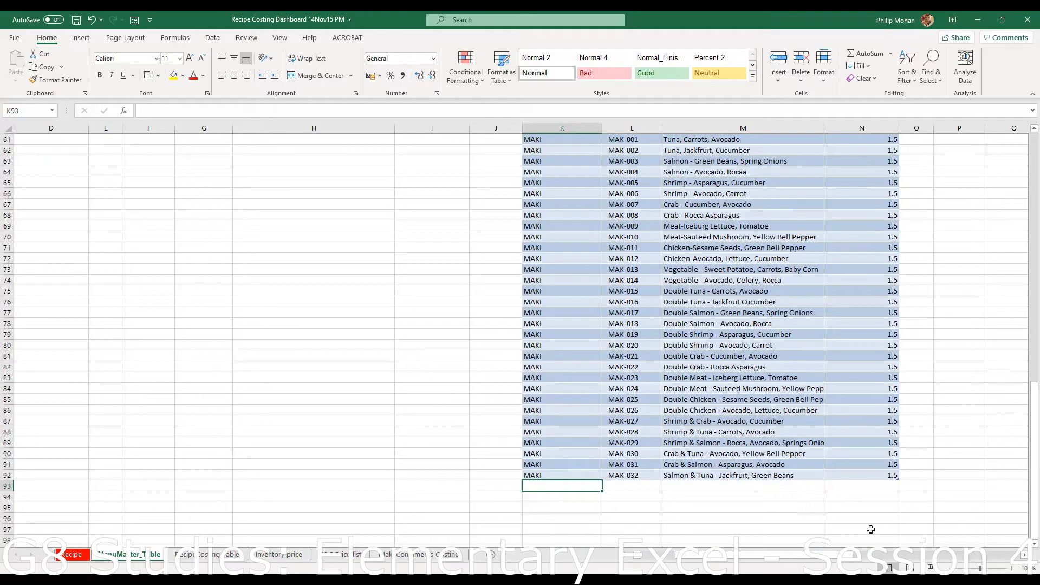
{"action": "scroll", "coordinate": [873, 532], "scroll_direction": "up", "scroll_amount": 1}
{"action": "scroll", "coordinate": [873, 532], "scroll_direction": "up", "scroll_amount": 1}
{"action": "left_click_drag", "start_coordinate": [704, 368], "coordinate": [704, 358]}
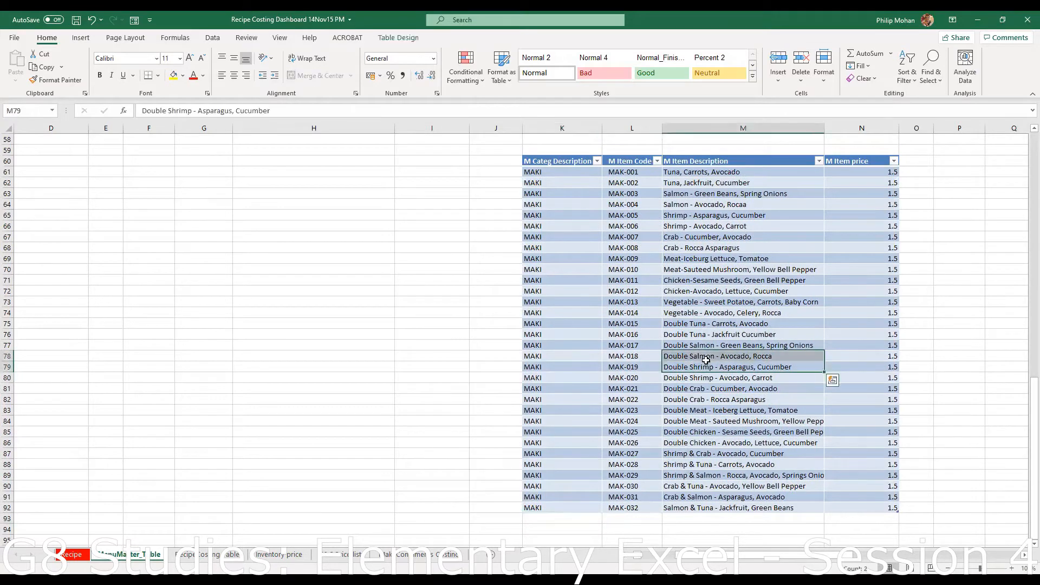
{"action": "left_click", "coordinate": [710, 368]}
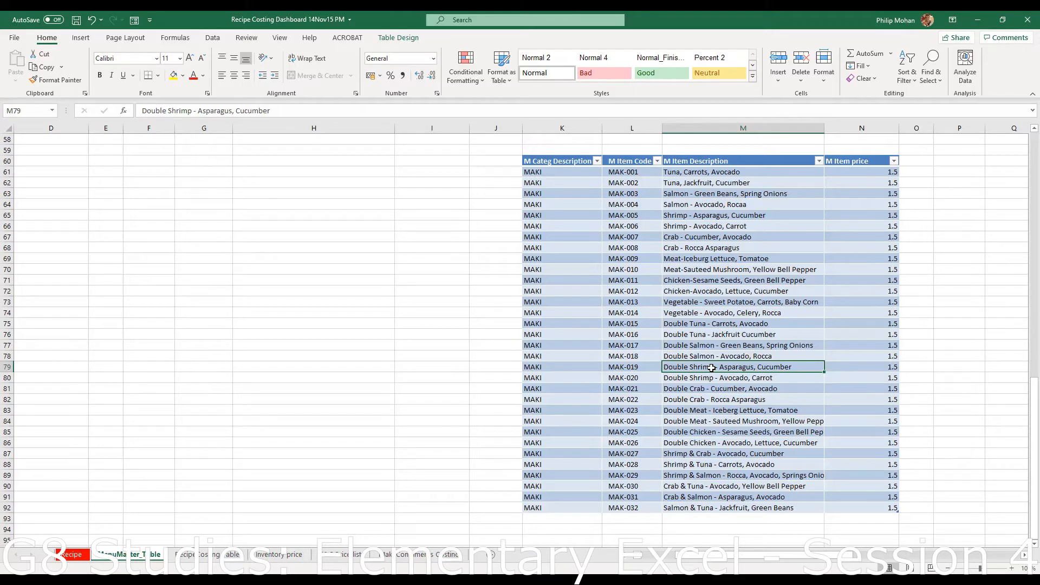
{"action": "left_click", "coordinate": [689, 333]}
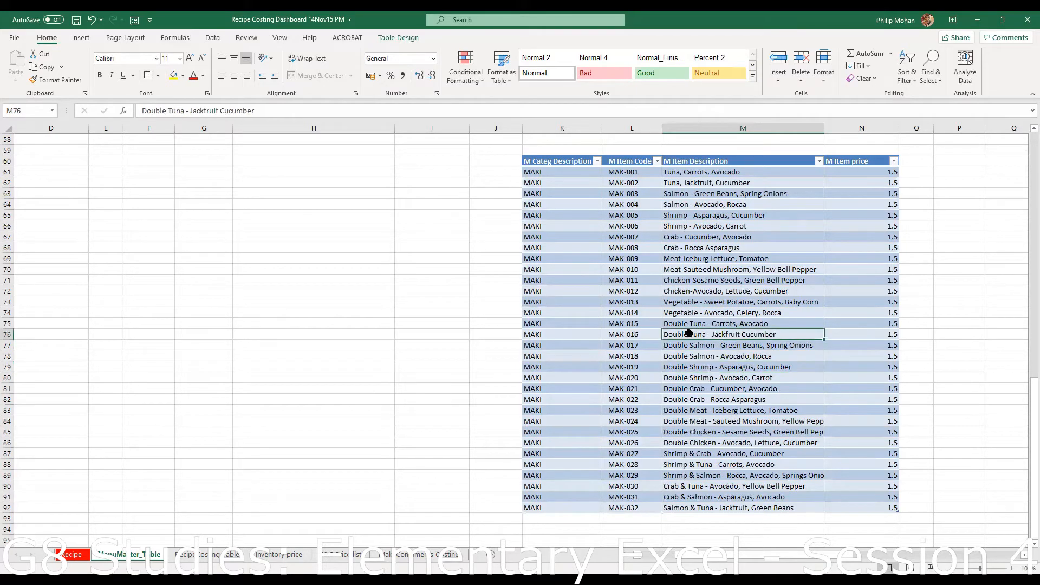
- In the data form, change the first record to MAK-033, 'salitha special', then start a new record
{"action": "left_click", "coordinate": [135, 21]}
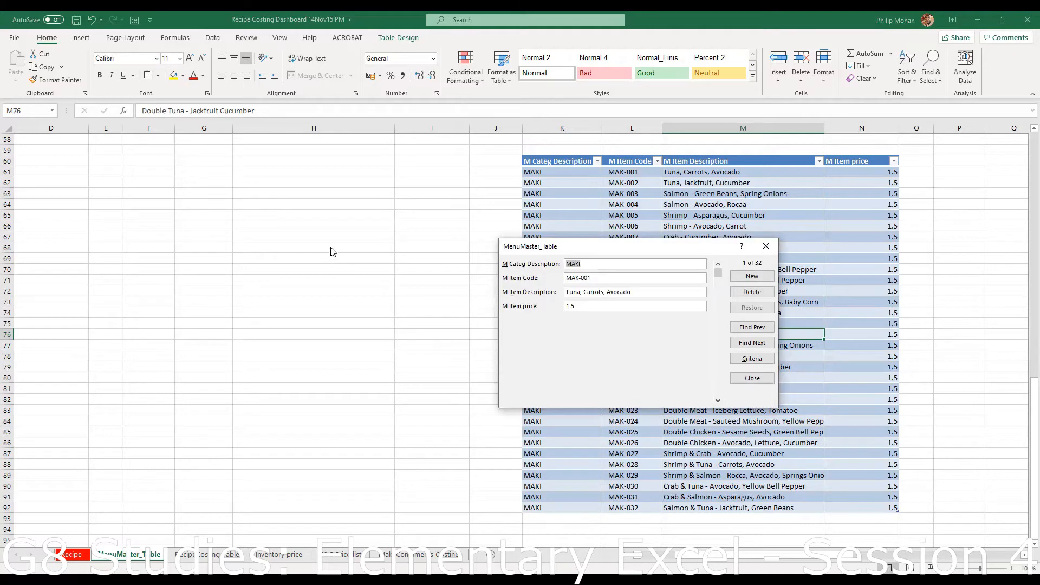
{"action": "left_click_drag", "start_coordinate": [636, 249], "coordinate": [332, 252]}
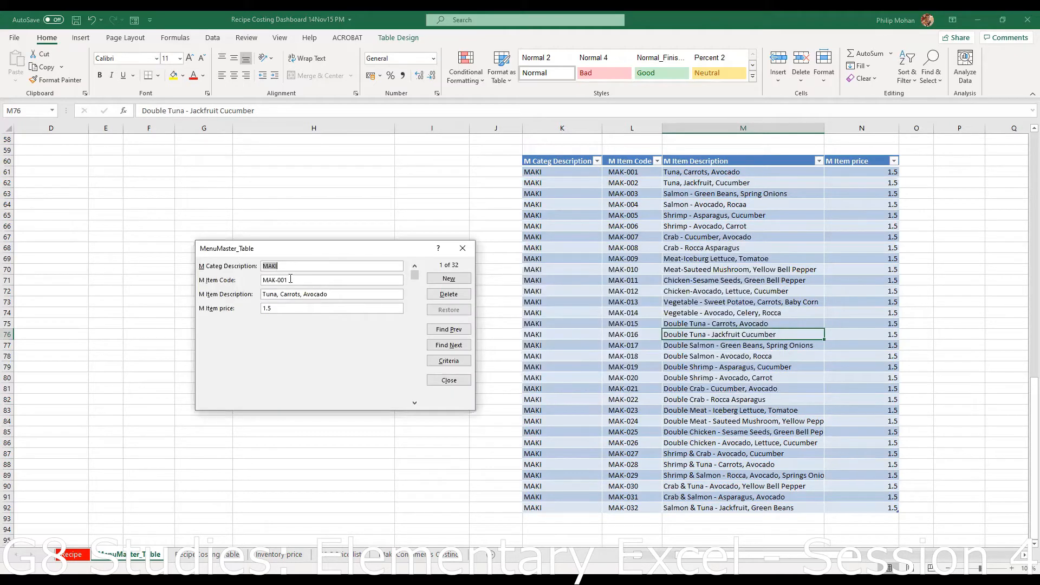
{"action": "left_click", "coordinate": [298, 280]}
{"action": "left_click_drag", "start_coordinate": [298, 281], "coordinate": [245, 278]}
{"action": "type", "text": "MAK-033"}
{"action": "left_click_drag", "start_coordinate": [313, 294], "coordinate": [202, 296]}
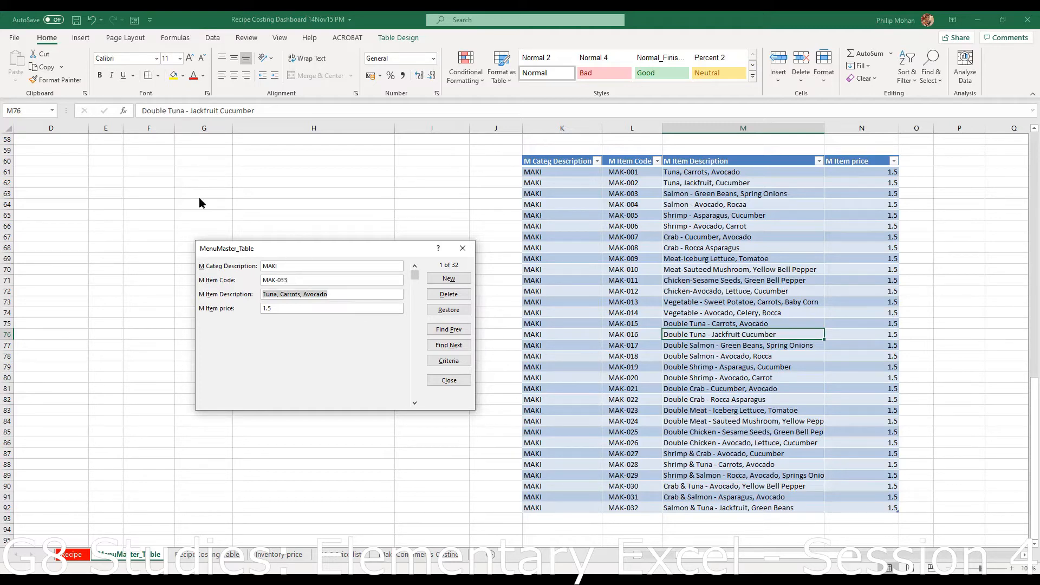
{"action": "type", "text": "salitha special"}
{"action": "left_click", "coordinate": [453, 280]}
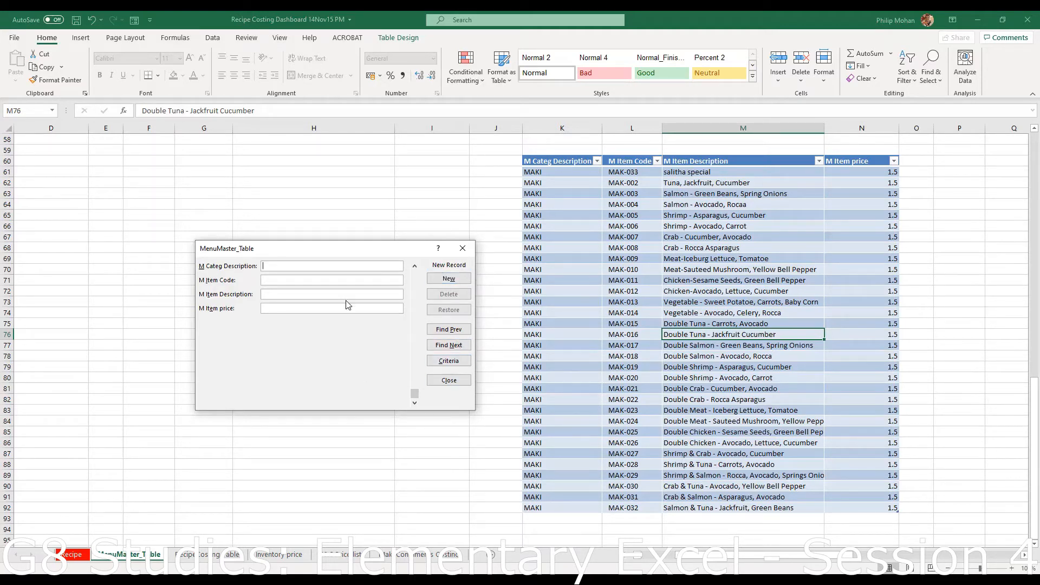
- Add a record with category MAKI and code MAK-033, then return to it with Find Prev
{"action": "type", "text": "MAKI"}
{"action": "left_click", "coordinate": [266, 281]}
{"action": "type", "text": "MAK-033"}
{"action": "key", "text": "Return"}
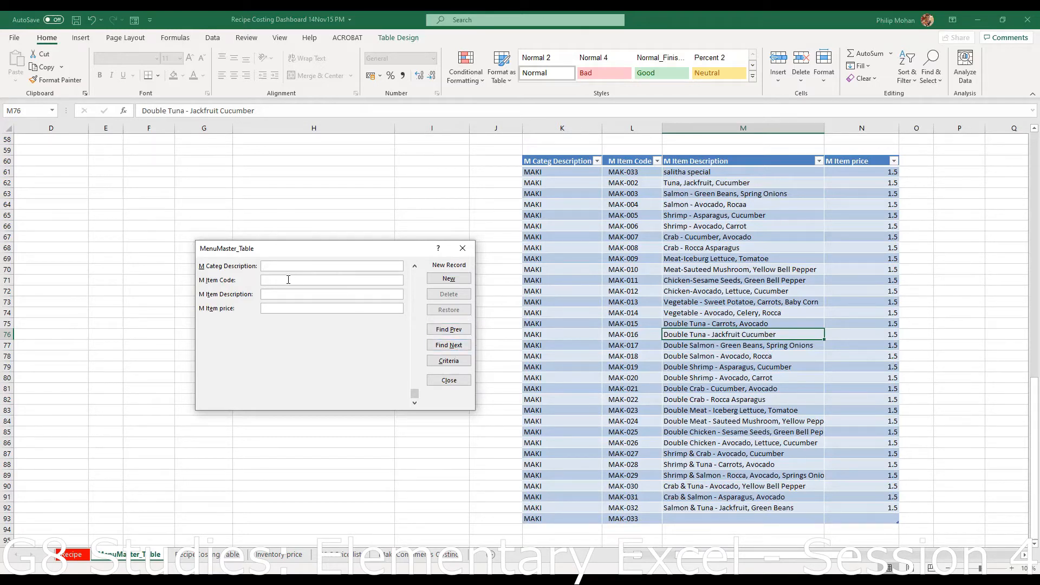
{"action": "type", "text": "MAK-033"}
{"action": "left_click", "coordinate": [450, 345]}
{"action": "left_click", "coordinate": [451, 330]}
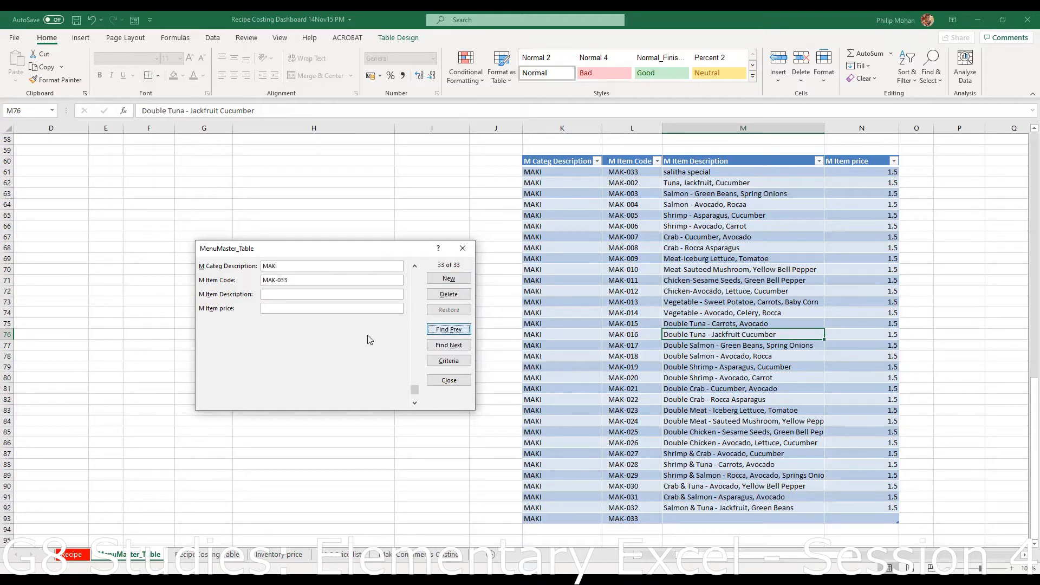
- Complete the record with description 'Salitha Special' and price 1.5, then start a new record
{"action": "left_click", "coordinate": [280, 292]}
{"action": "type", "text": "Salitha"}
{"action": "left_click", "coordinate": [274, 310]}
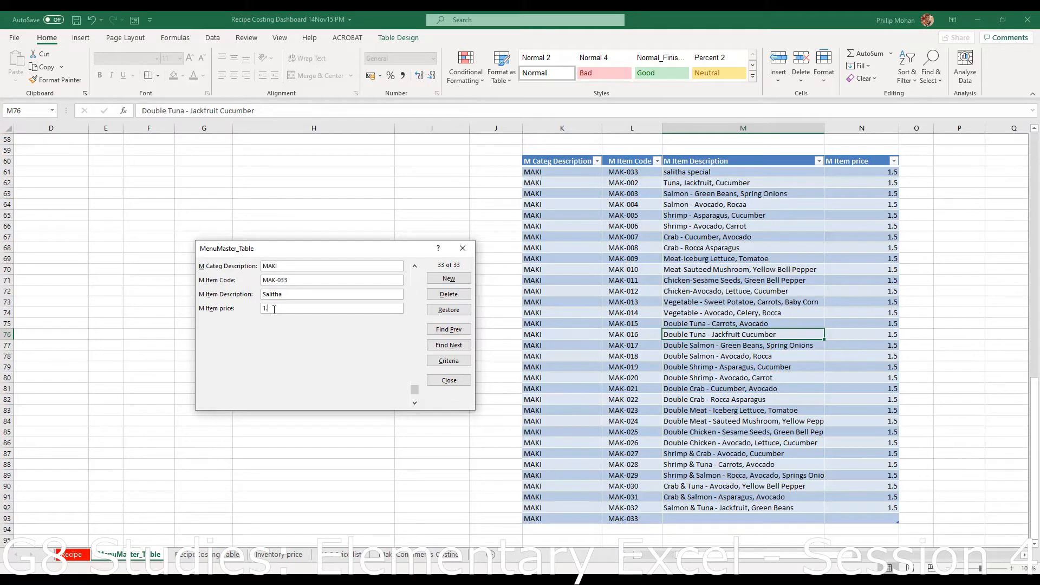
{"action": "type", "text": "5"}
{"action": "left_click", "coordinate": [281, 294]}
{"action": "type", "text": "Special"}
{"action": "left_click", "coordinate": [449, 278]}
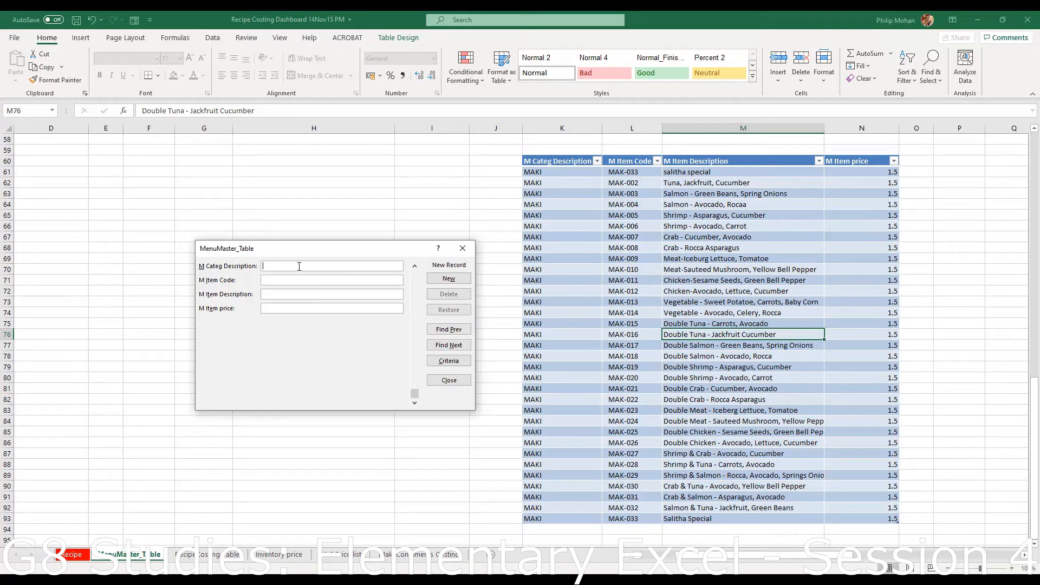
- Enter MAKI, MAK-034, 'Maki Jumbo', 1.5 as a new record, then close the data form
{"action": "type", "text": "MAKI"}
{"action": "type", "text": "MAK-034"}
{"action": "left_click", "coordinate": [296, 294]}
{"action": "type", "text": "Maki Jumbo"}
{"action": "key", "text": "Tab"}
{"action": "type", "text": "1.5"}
{"action": "key", "text": "Return"}
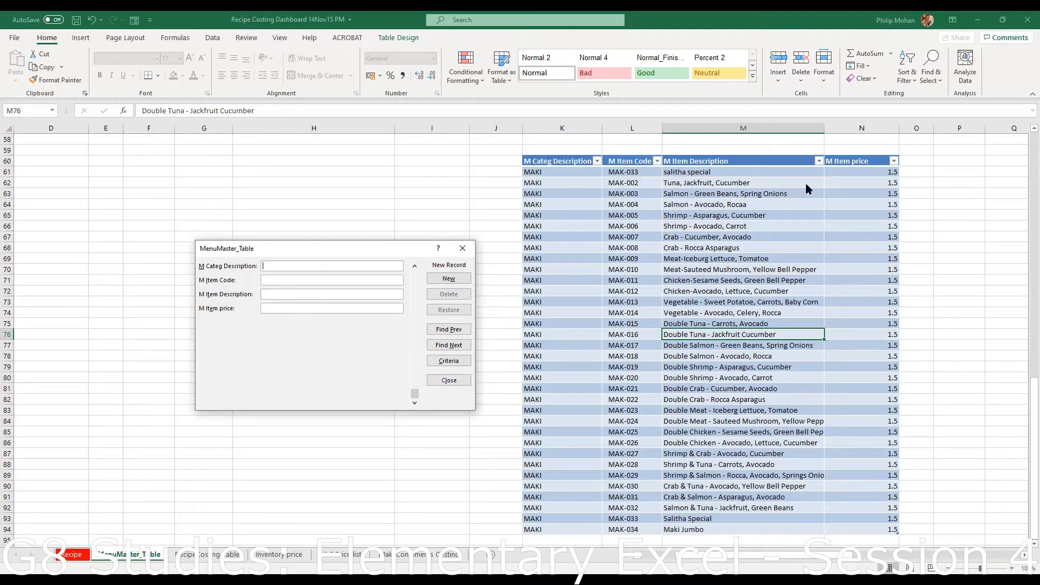
{"action": "left_click", "coordinate": [450, 380]}
- Open Excel Options' Quick Access Toolbar page via More Commands and select the Form command
{"action": "left_click", "coordinate": [150, 20]}
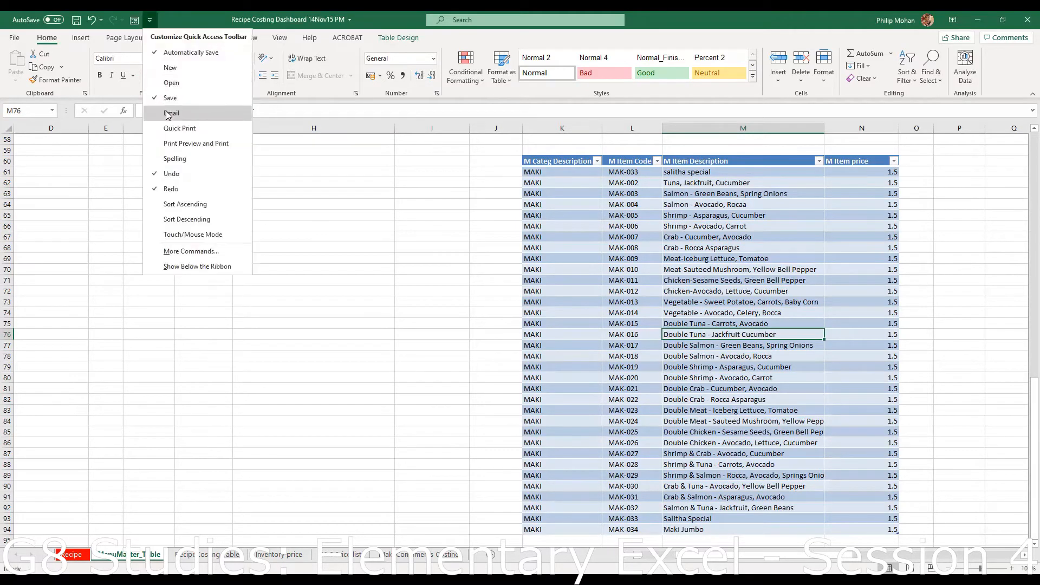
{"action": "left_click", "coordinate": [134, 21]}
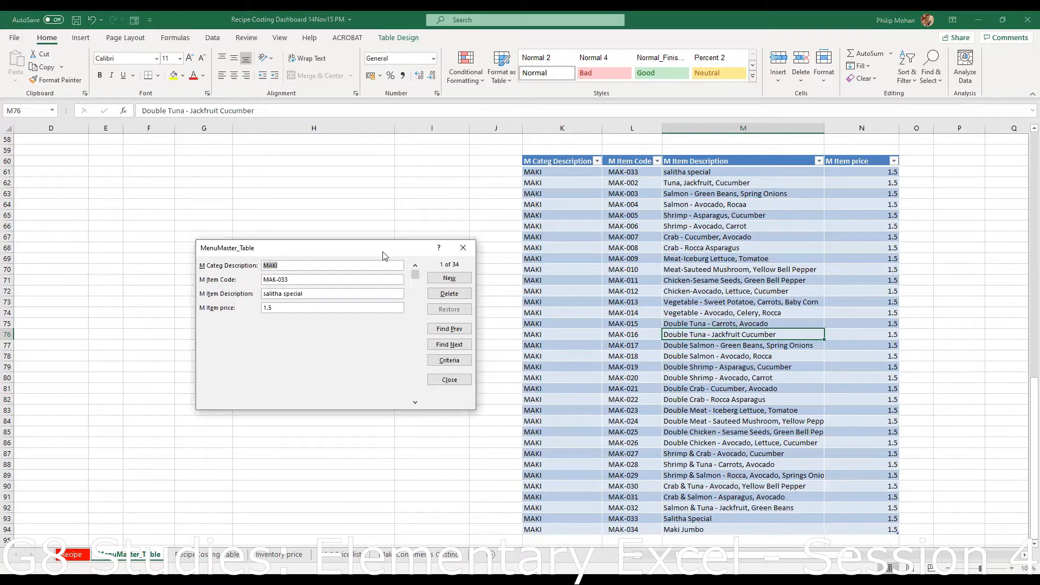
{"action": "left_click", "coordinate": [456, 382]}
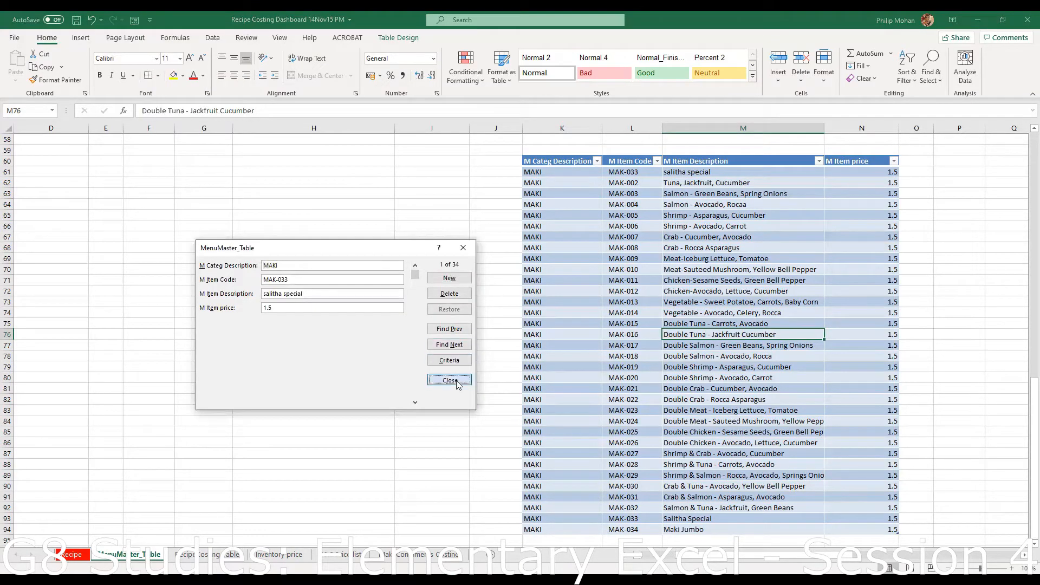
{"action": "left_click", "coordinate": [151, 20]}
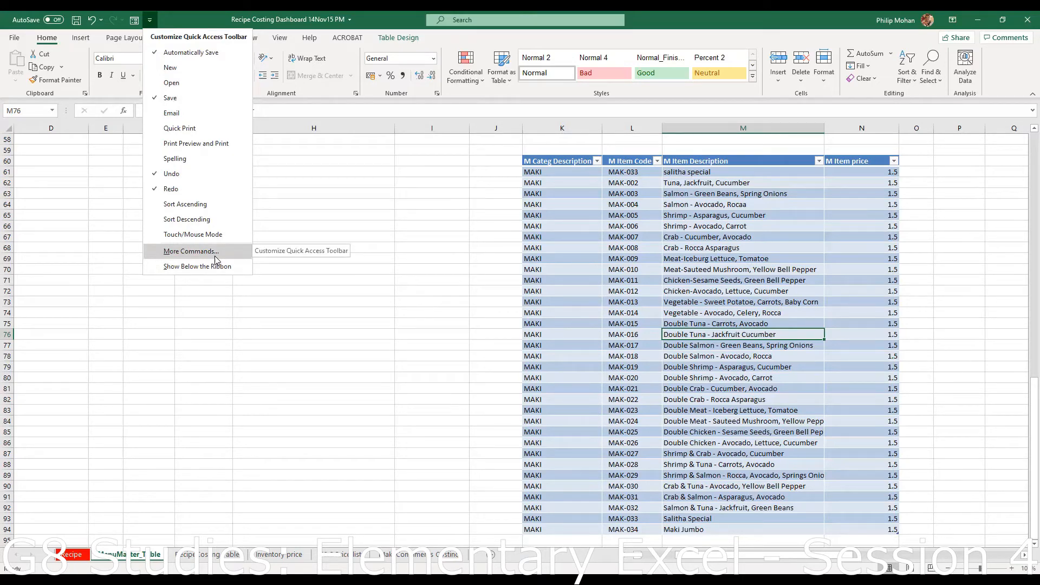
{"action": "scroll", "coordinate": [557, 224], "scroll_direction": "up", "scroll_amount": 19}
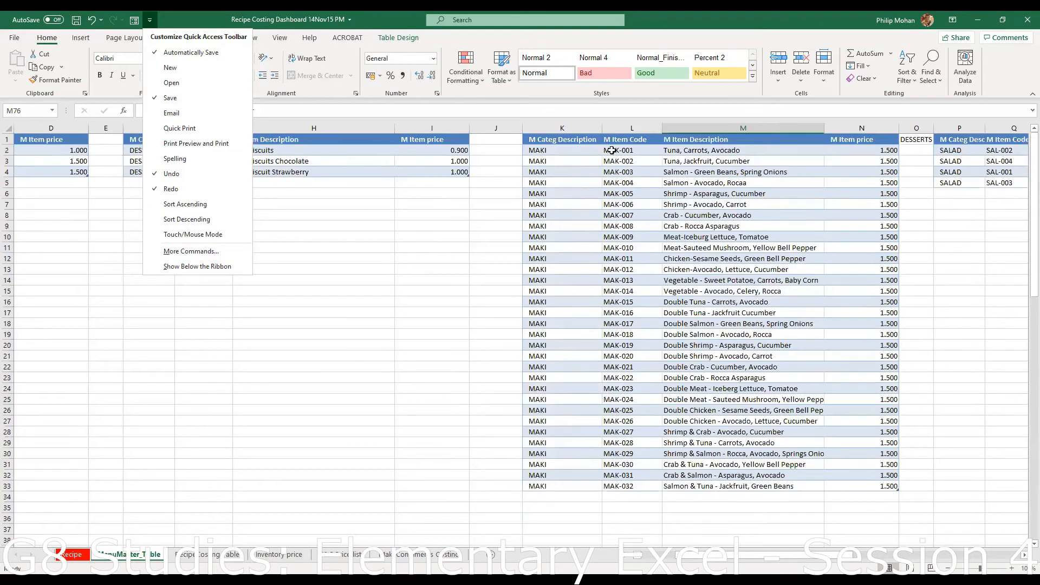
{"action": "scroll", "coordinate": [699, 469], "scroll_direction": "down", "scroll_amount": 20}
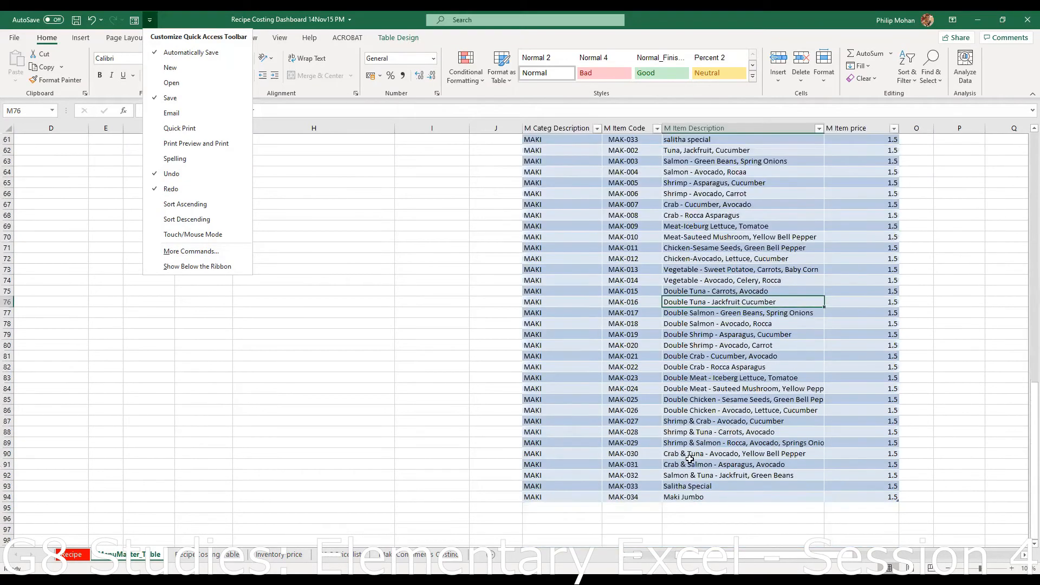
{"action": "scroll", "coordinate": [690, 459], "scroll_direction": "up", "scroll_amount": 4}
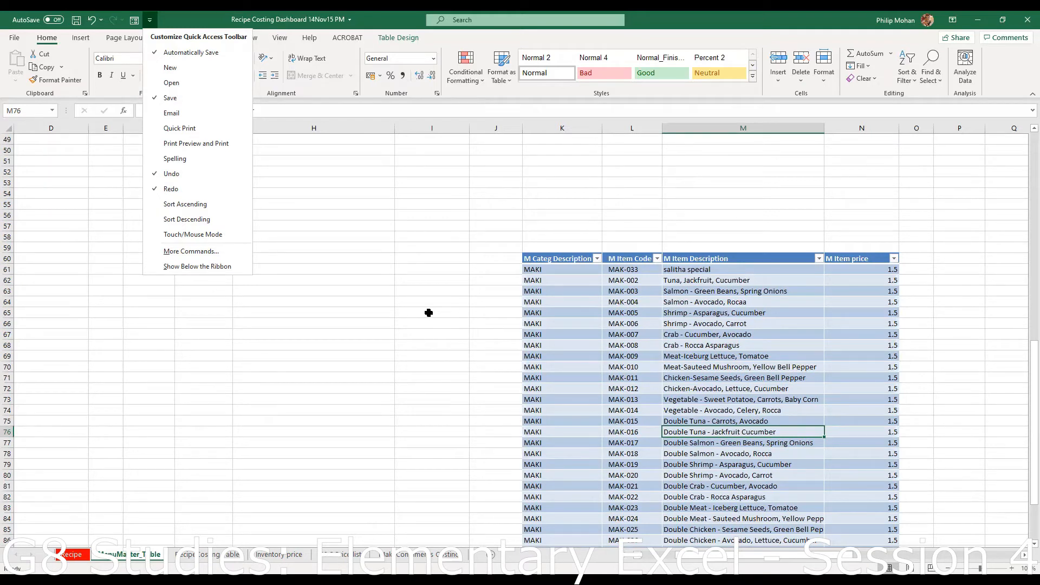
{"action": "left_click", "coordinate": [193, 251]}
{"action": "left_click", "coordinate": [615, 233]}
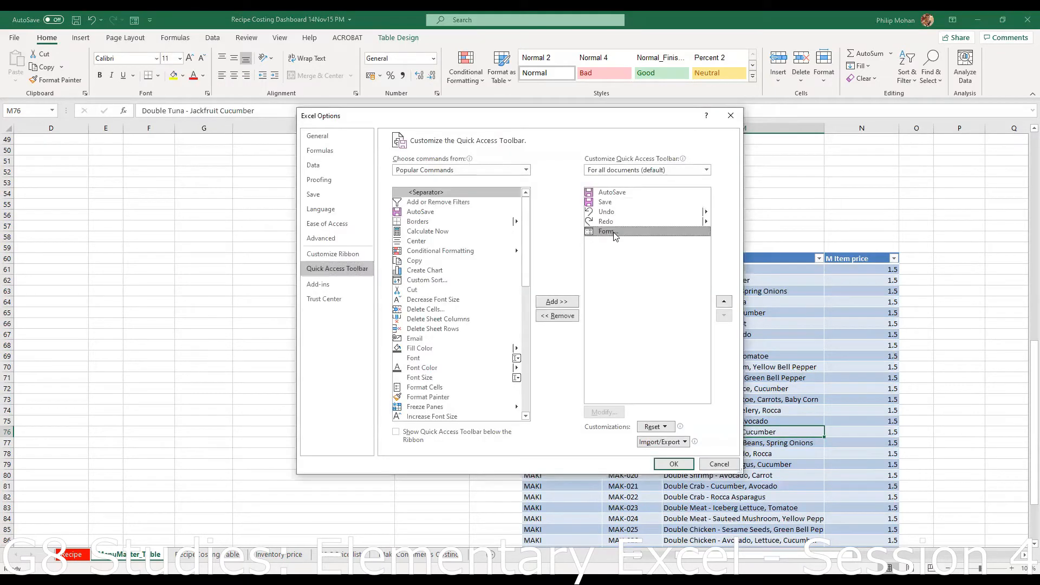
- Remove Form from the Quick Access Toolbar and confirm with OK
{"action": "left_click", "coordinate": [564, 317]}
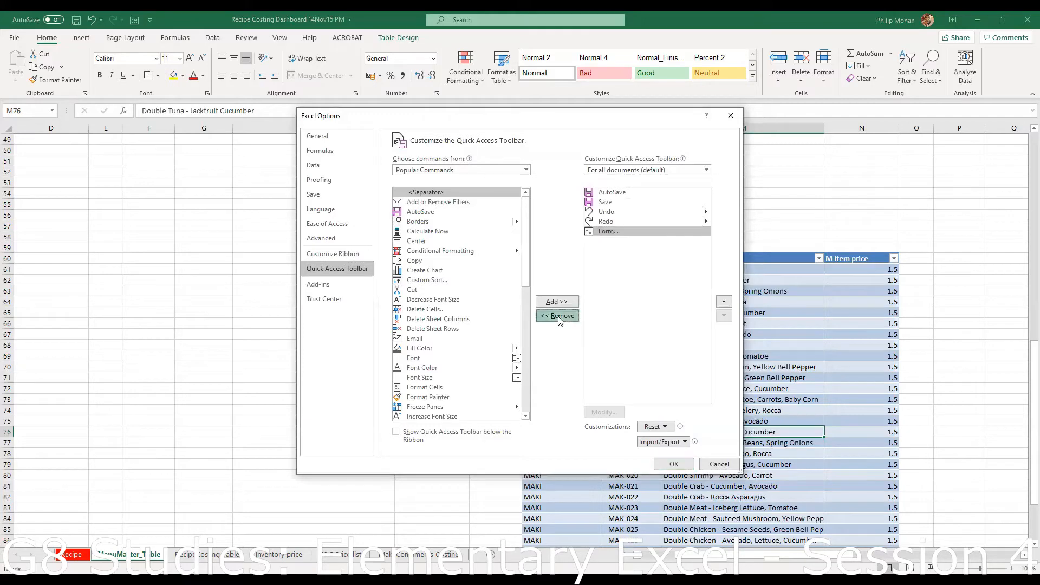
{"action": "left_click", "coordinate": [674, 465]}
{"action": "left_click", "coordinate": [297, 282]}
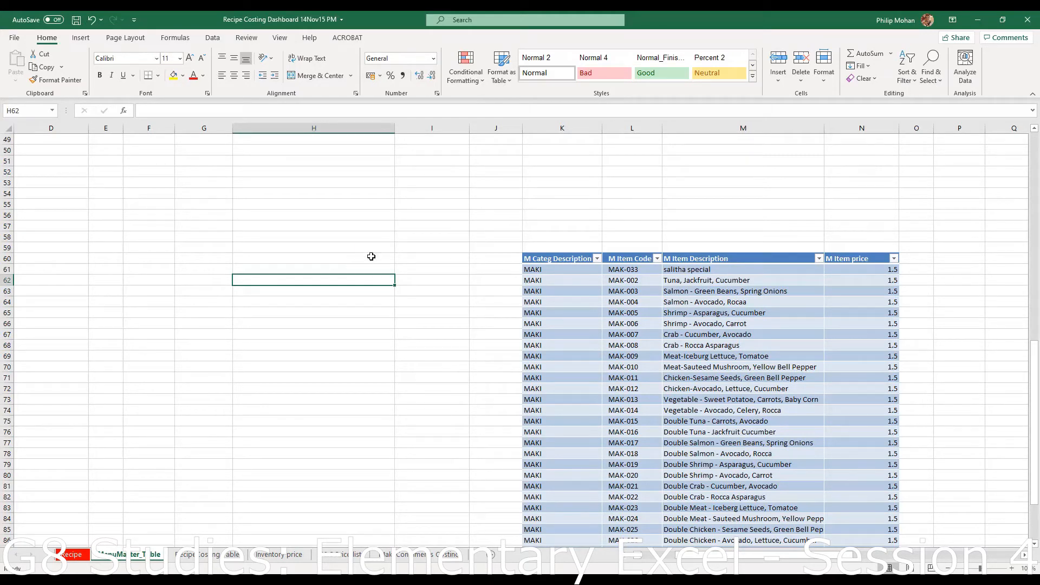
- Check Quick Print in the Quick Access Toolbar dropdown, then go to More Commands
{"action": "left_click", "coordinate": [134, 22]}
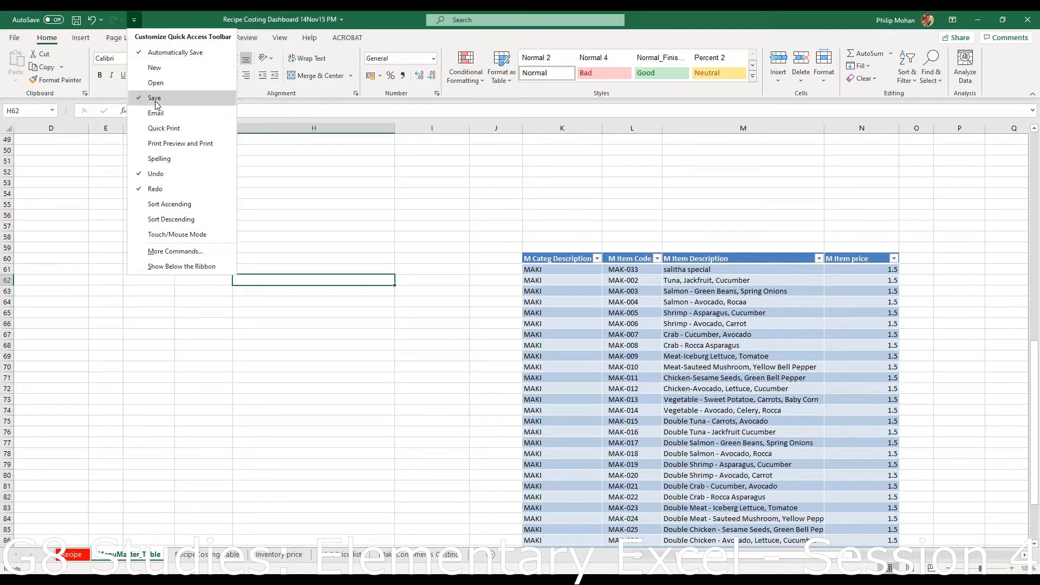
{"action": "left_click", "coordinate": [167, 128]}
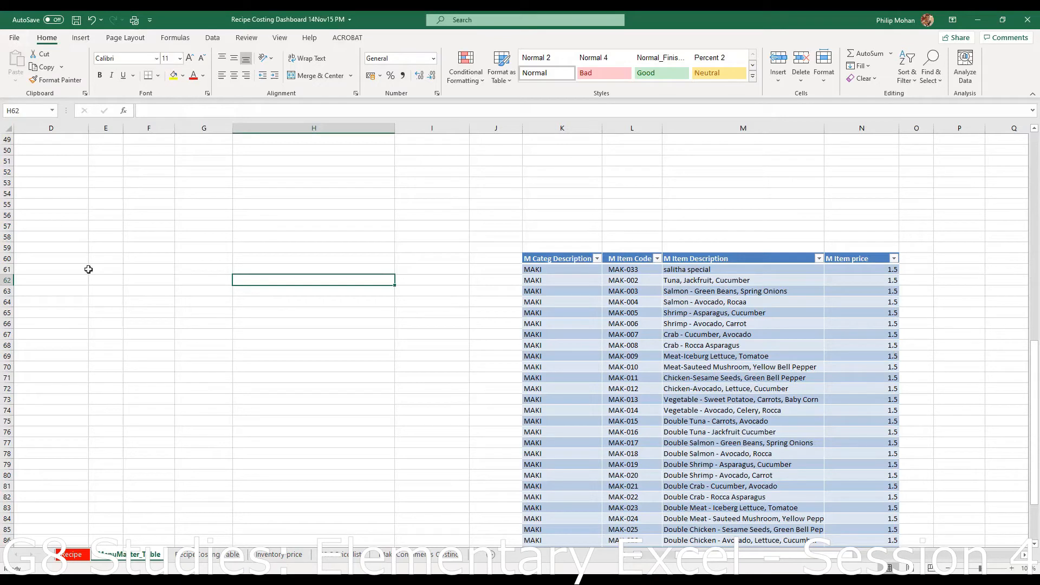
{"action": "left_click", "coordinate": [150, 20]}
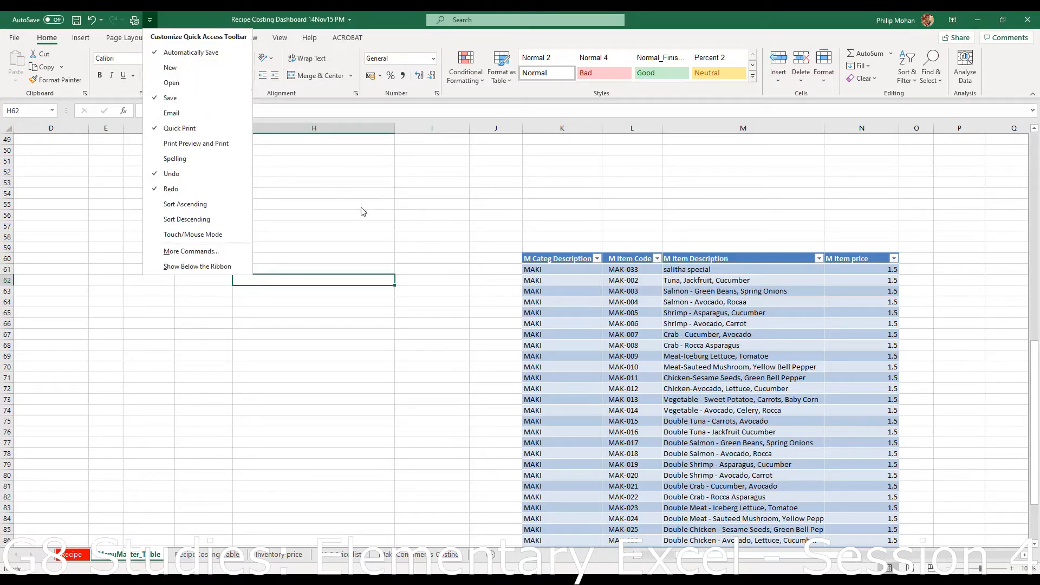
{"action": "left_click", "coordinate": [151, 21]}
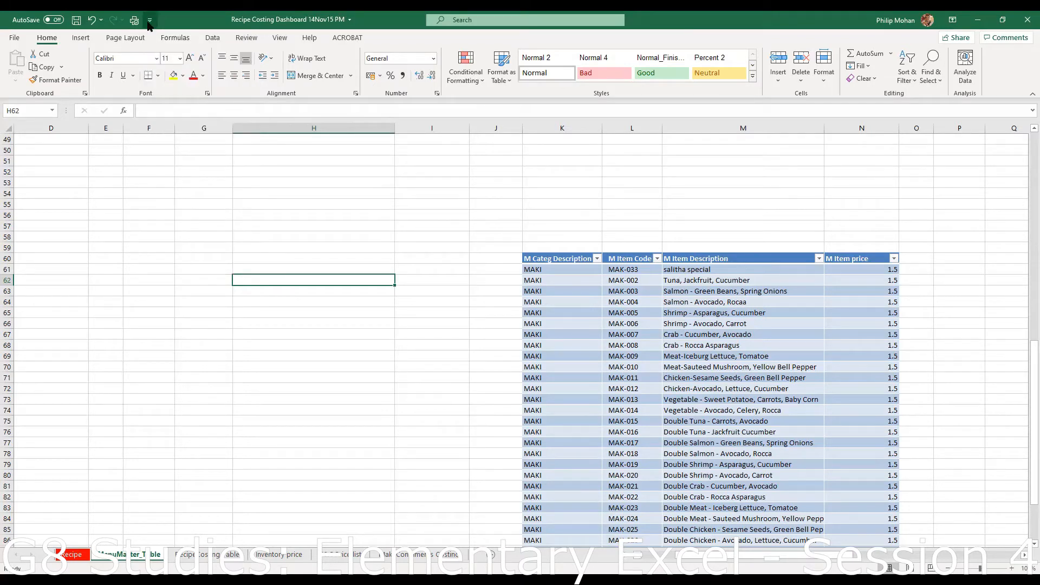
{"action": "left_click", "coordinate": [151, 22]}
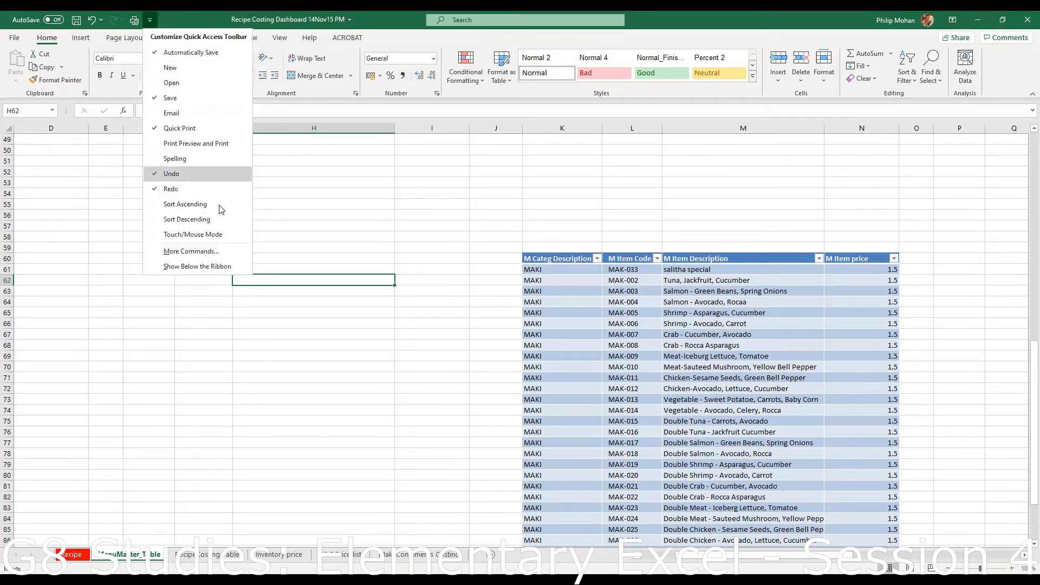
{"action": "left_click", "coordinate": [209, 253]}
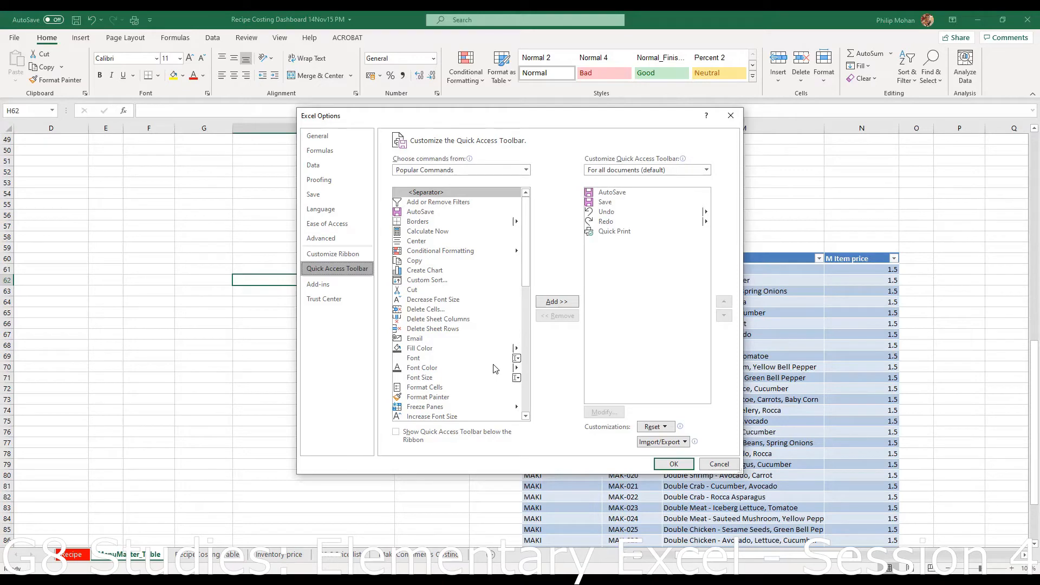
- Add the Forms command from All Commands to the Quick Access Toolbar and confirm with OK
{"action": "left_click_drag", "start_coordinate": [524, 271], "coordinate": [511, 202]}
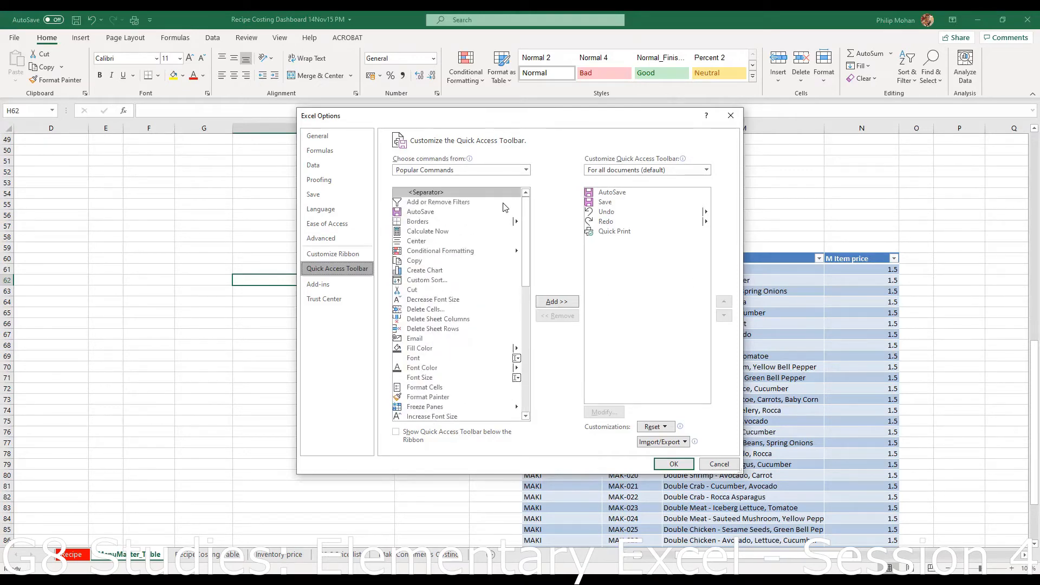
{"action": "left_click", "coordinate": [527, 171]}
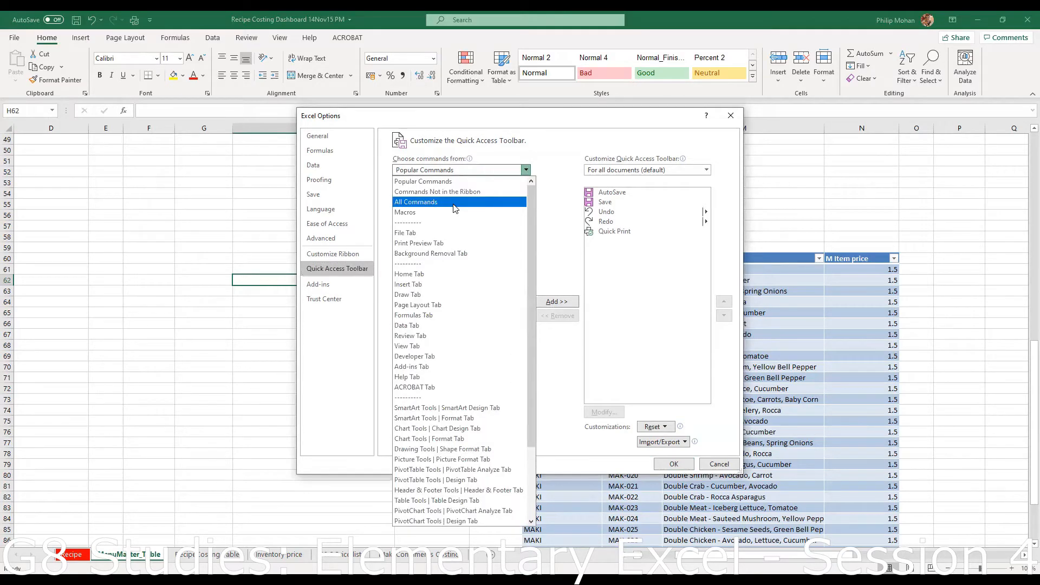
{"action": "left_click", "coordinate": [454, 205]}
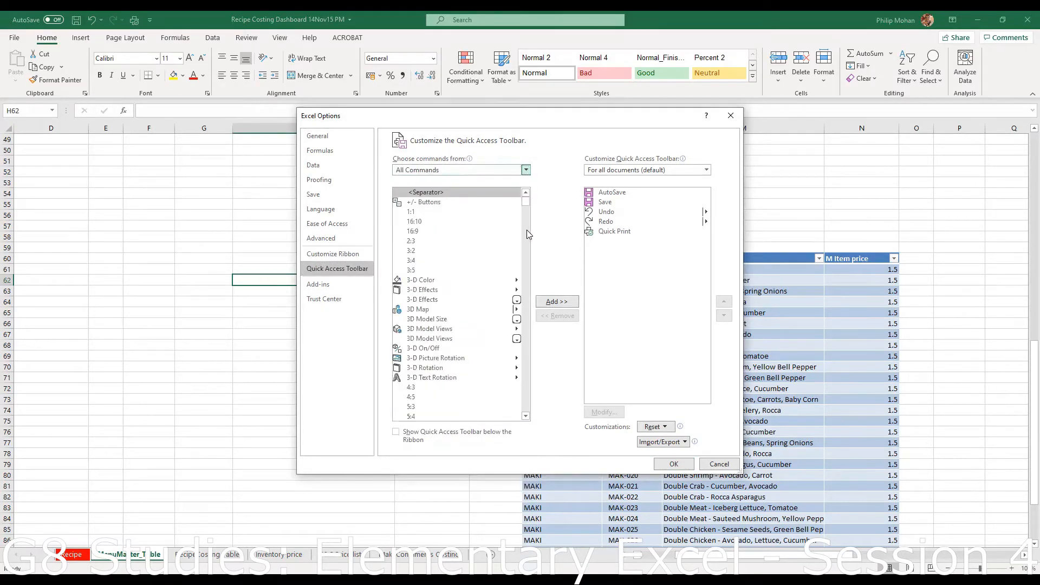
{"action": "scroll", "coordinate": [526, 229], "scroll_direction": "down", "scroll_amount": 20}
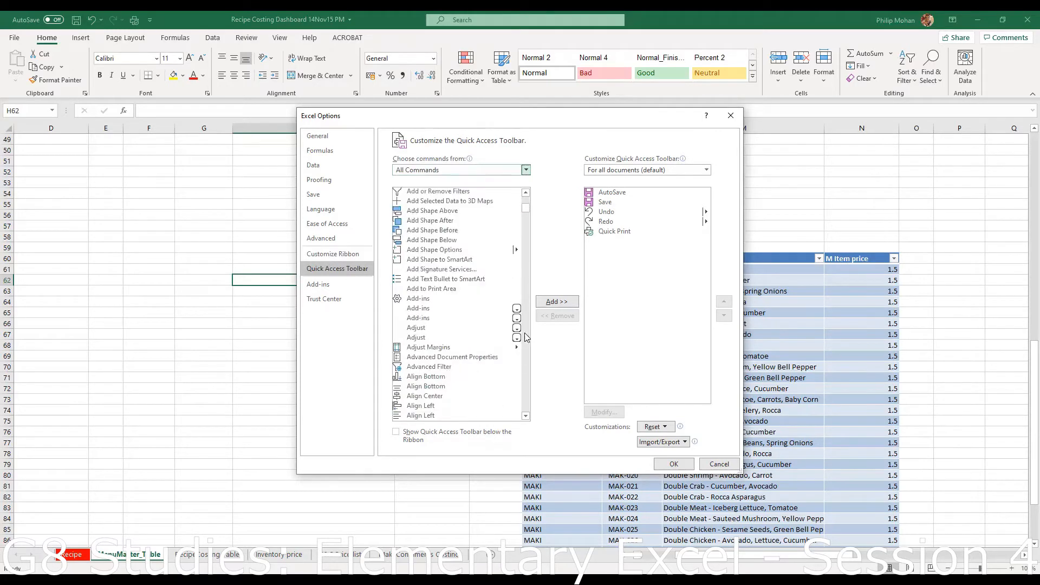
{"action": "left_click_drag", "start_coordinate": [527, 208], "coordinate": [524, 272]}
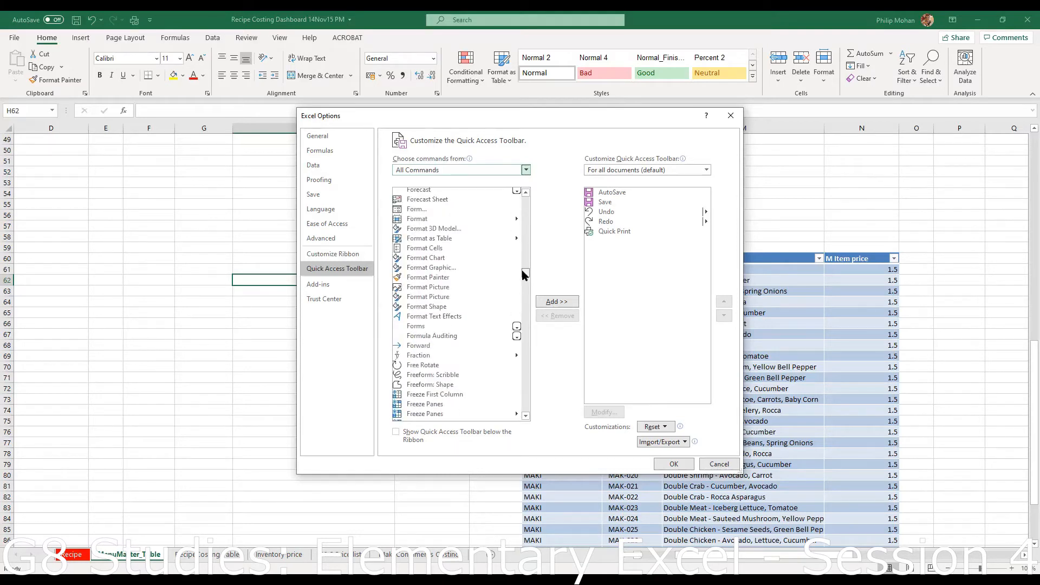
{"action": "left_click", "coordinate": [420, 328]}
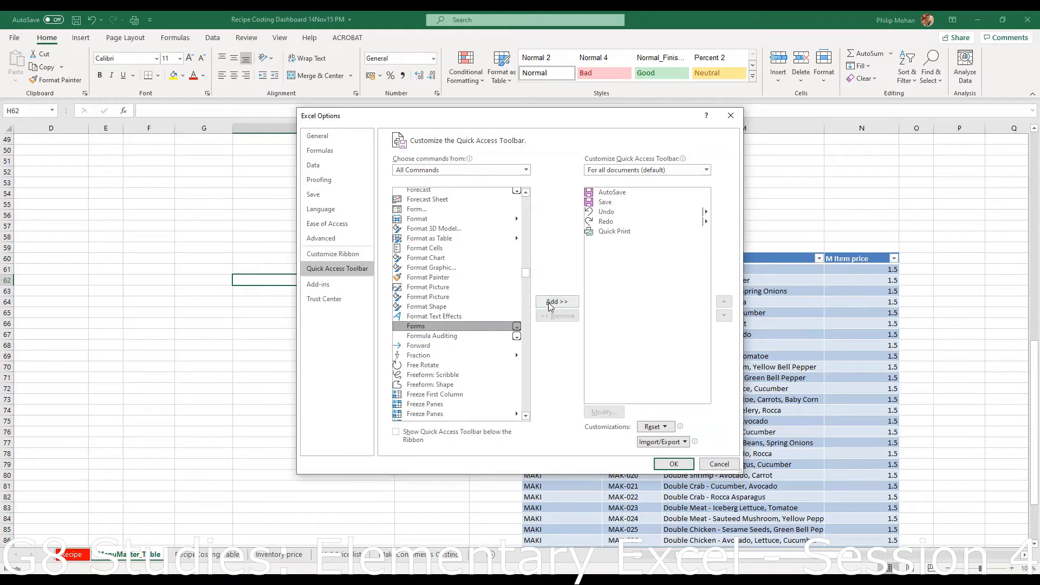
{"action": "left_click", "coordinate": [552, 304]}
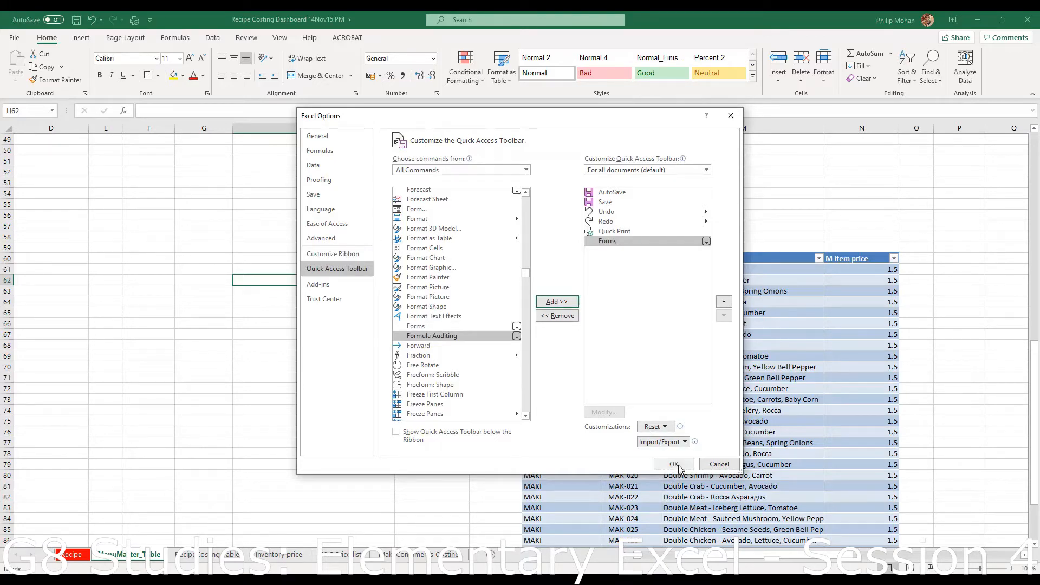
{"action": "left_click", "coordinate": [659, 464]}
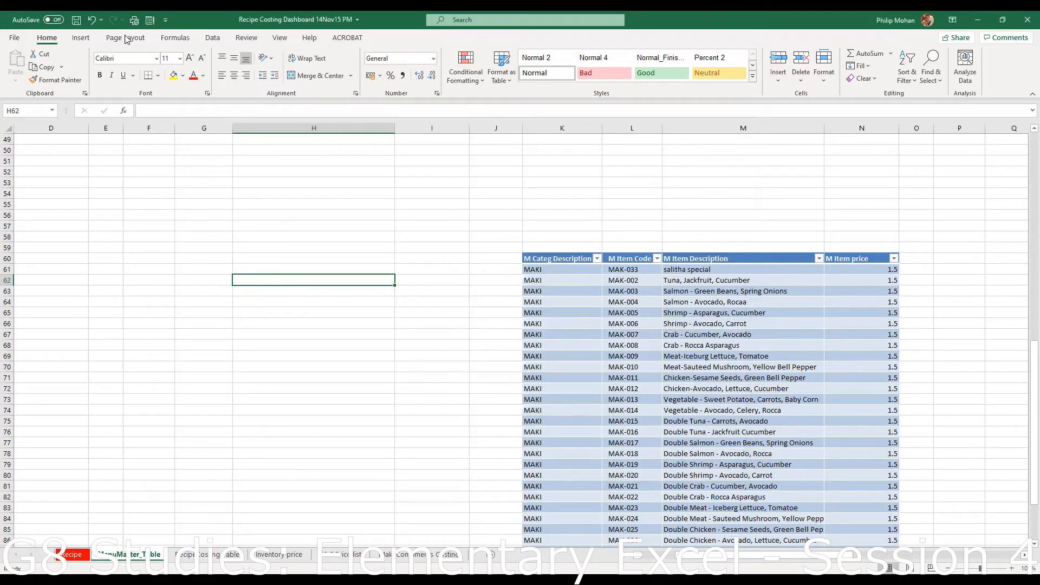
- Reopen the More Commands settings to check the toolbar, then close them with OK
{"action": "left_click", "coordinate": [167, 21]}
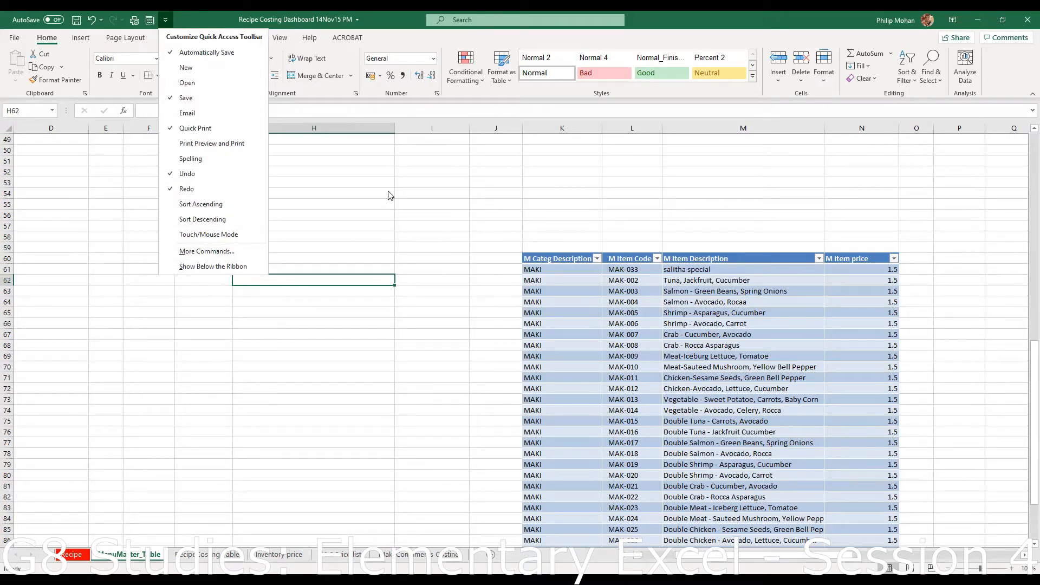
{"action": "left_click", "coordinate": [229, 252]}
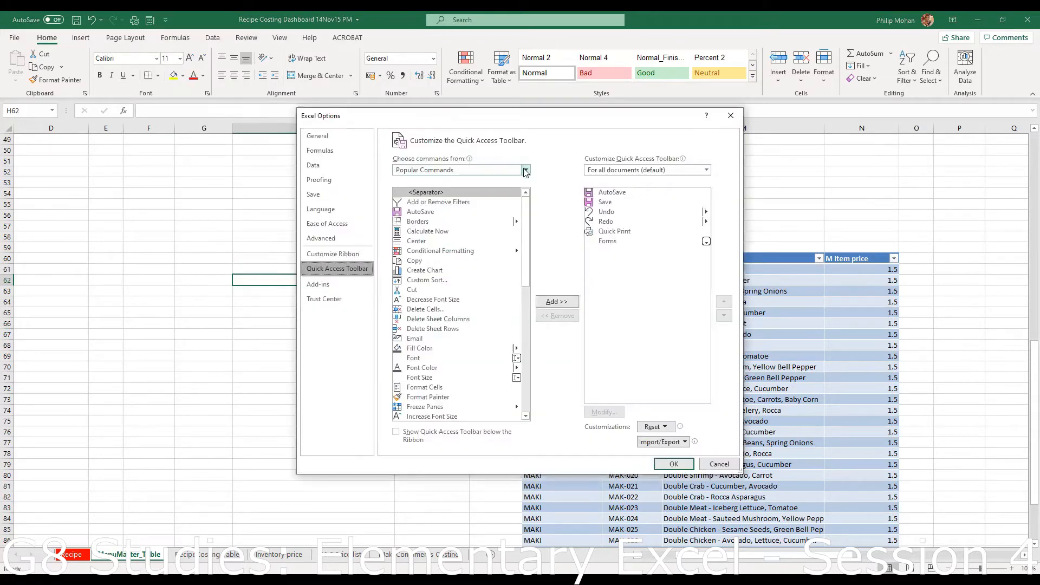
{"action": "left_click", "coordinate": [525, 170]}
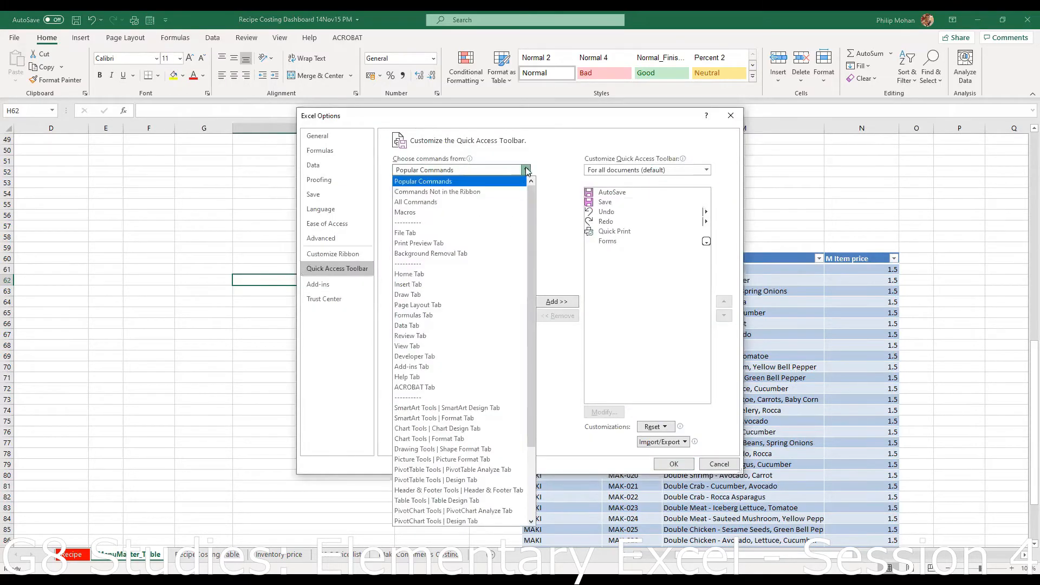
{"action": "left_click", "coordinate": [527, 171]}
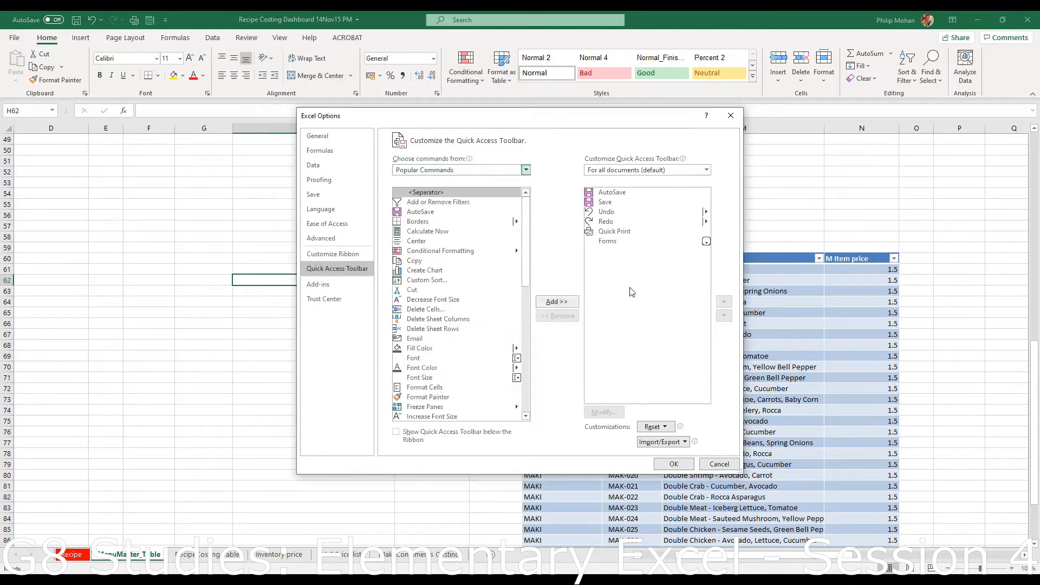
{"action": "left_click", "coordinate": [674, 464]}
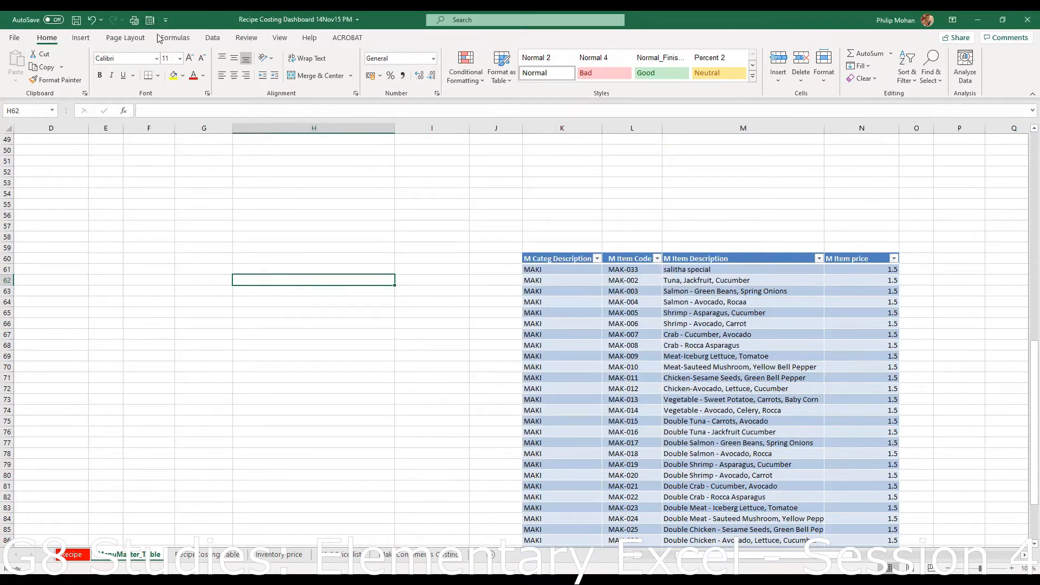
{"action": "scroll", "coordinate": [735, 357], "scroll_direction": "up", "scroll_amount": 16}
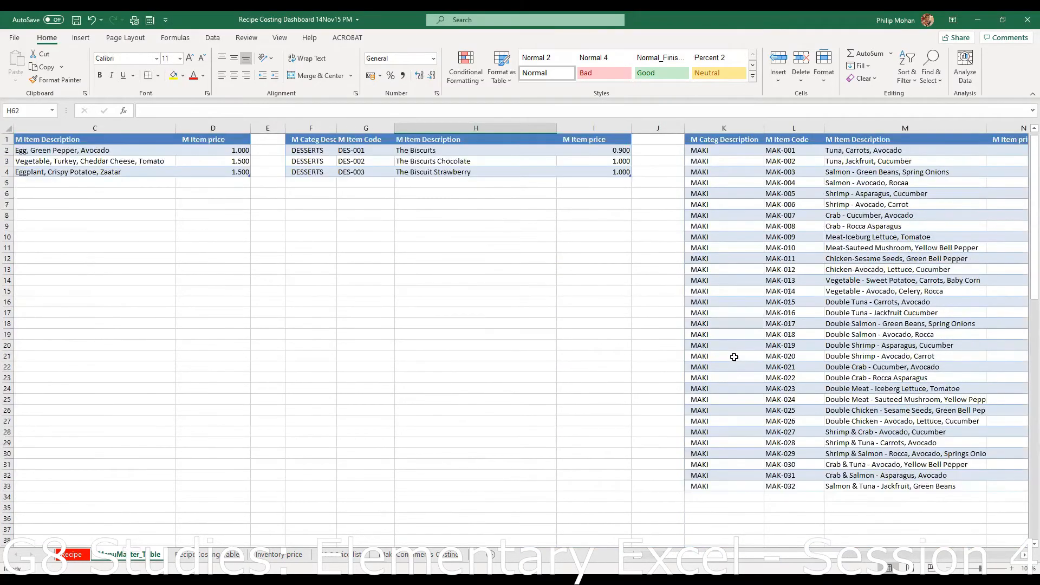
{"action": "left_click", "coordinate": [389, 157]}
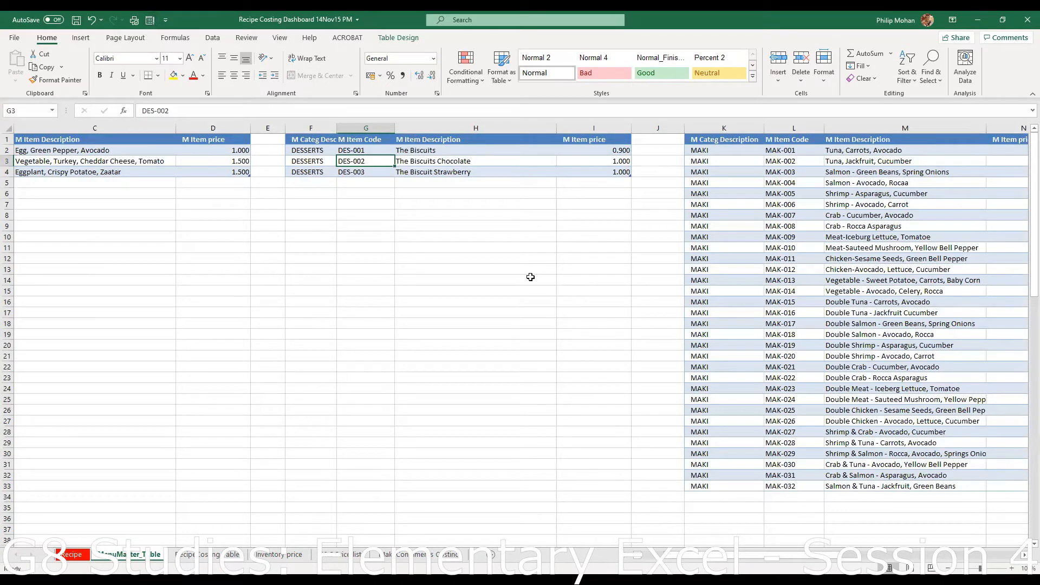
{"action": "scroll", "coordinate": [501, 285], "scroll_direction": "down", "scroll_amount": 20}
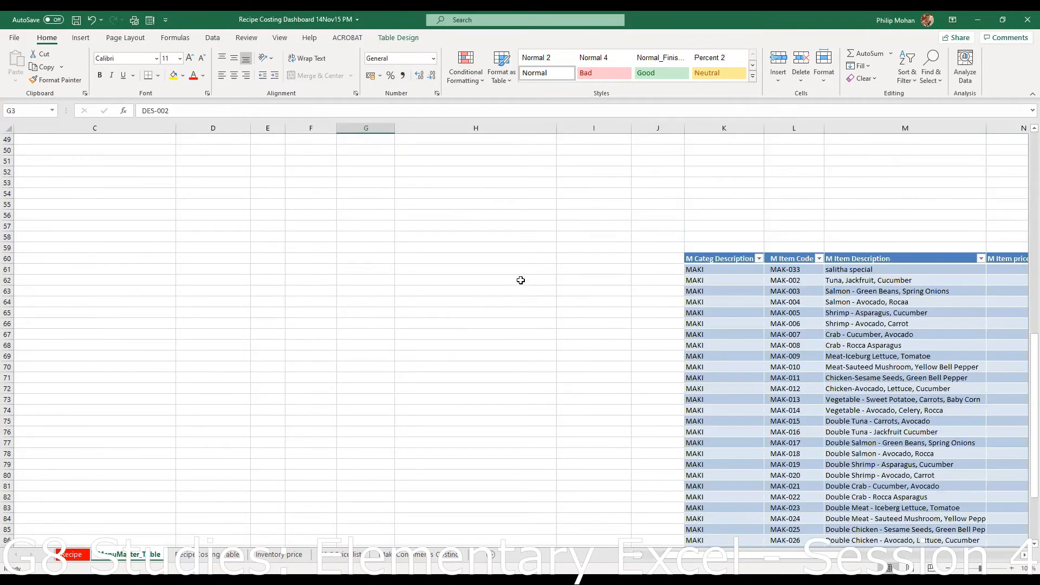
{"action": "scroll", "coordinate": [518, 250], "scroll_direction": "up", "scroll_amount": 20}
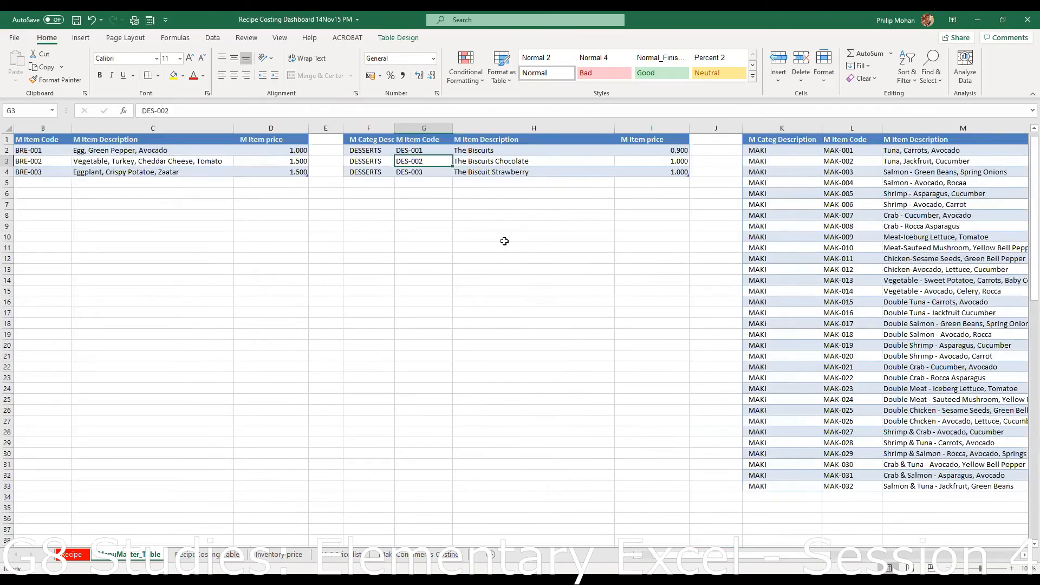
{"action": "left_click", "coordinate": [512, 161]}
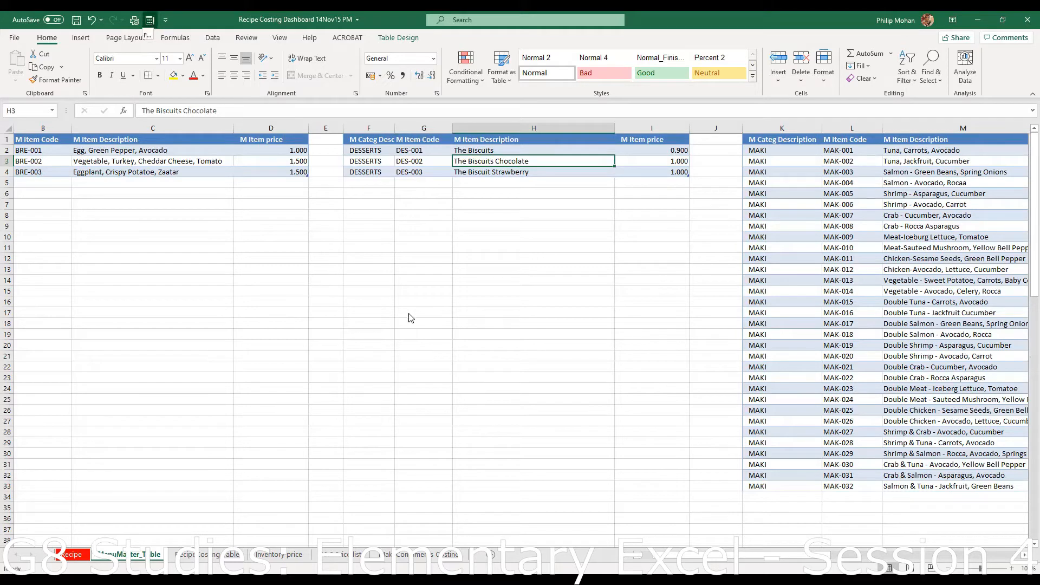
{"action": "left_click", "coordinate": [963, 292]}
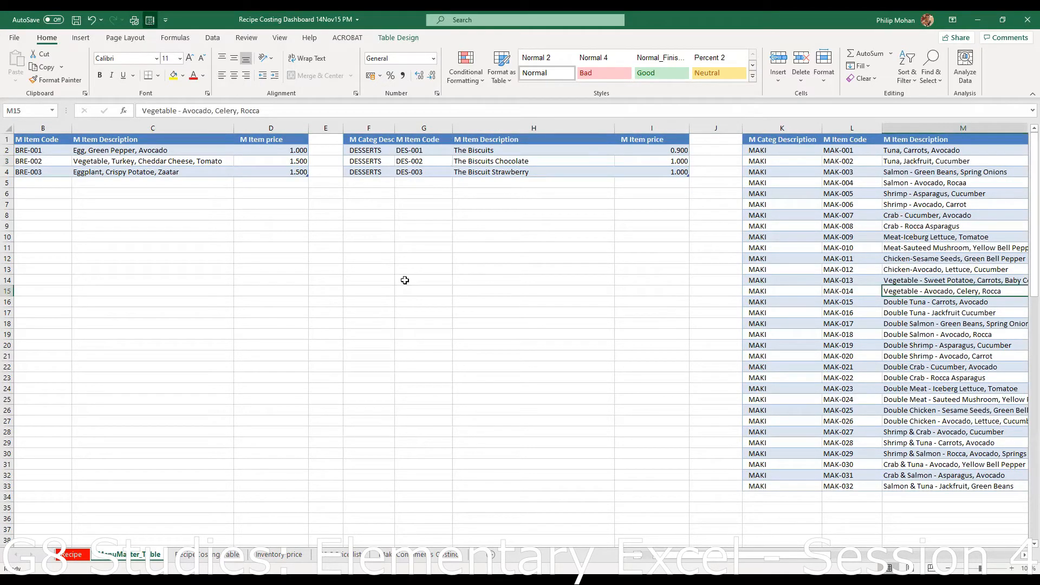
{"action": "scroll", "coordinate": [409, 280], "scroll_direction": "down", "scroll_amount": 6}
{"action": "scroll", "coordinate": [423, 261], "scroll_direction": "down", "scroll_amount": 6}
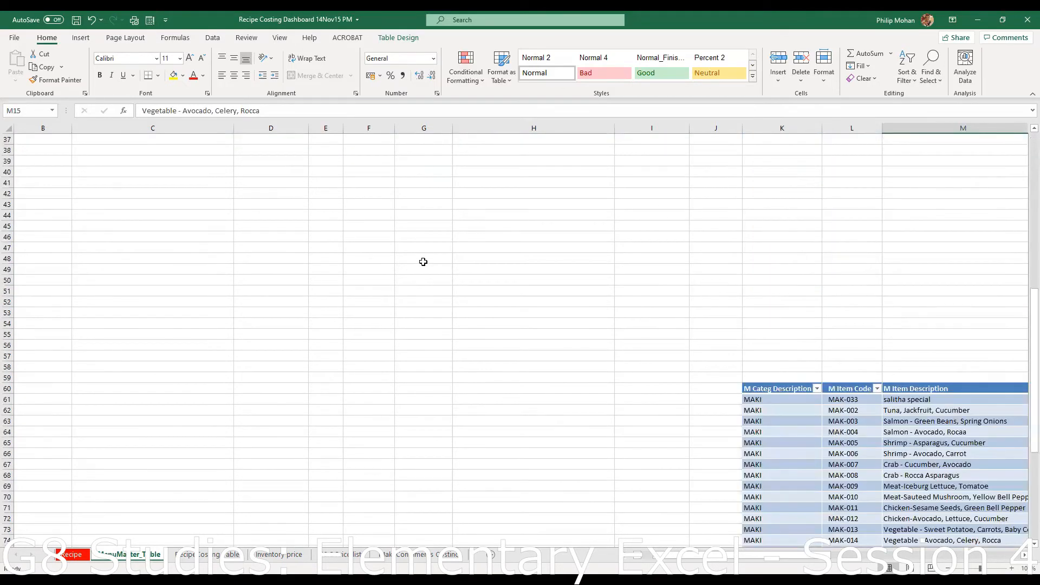
{"action": "scroll", "coordinate": [423, 261], "scroll_direction": "up", "scroll_amount": 12}
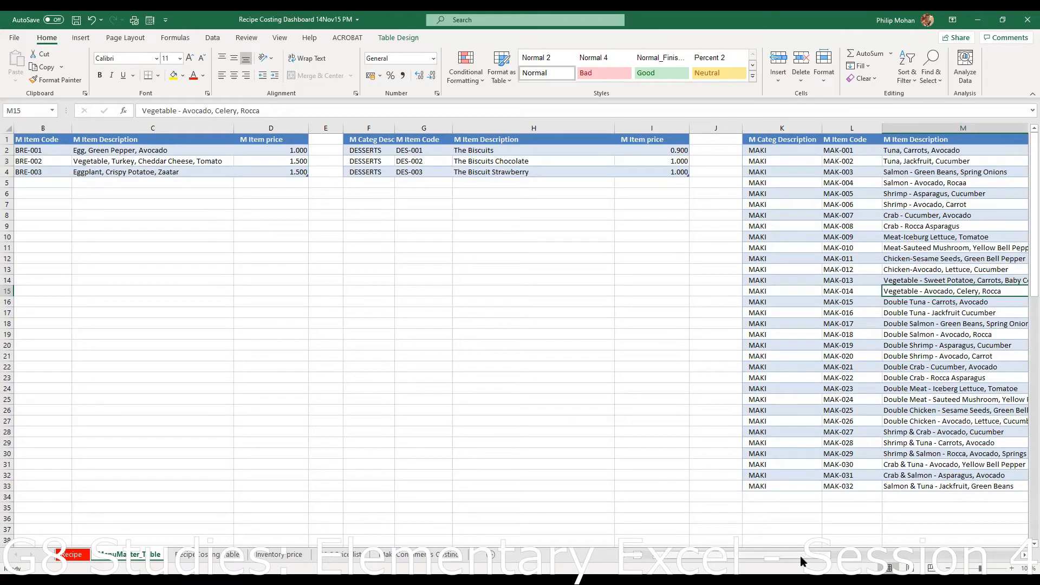
{"action": "left_click_drag", "start_coordinate": [802, 557], "coordinate": [835, 557]}
{"action": "scroll", "coordinate": [820, 515], "scroll_direction": "down", "scroll_amount": 19}
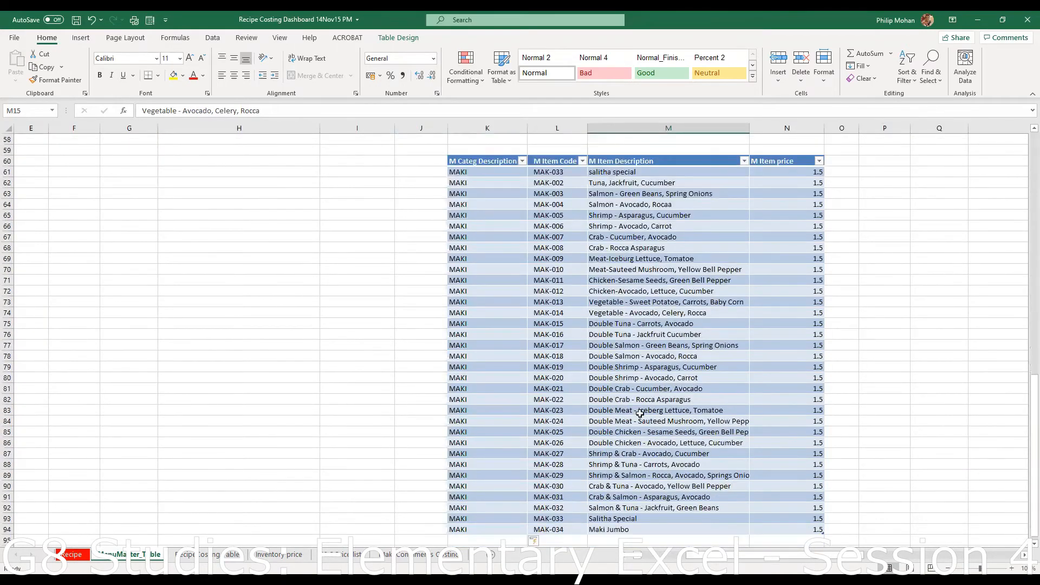
{"action": "left_click_drag", "start_coordinate": [656, 386], "coordinate": [672, 376]}
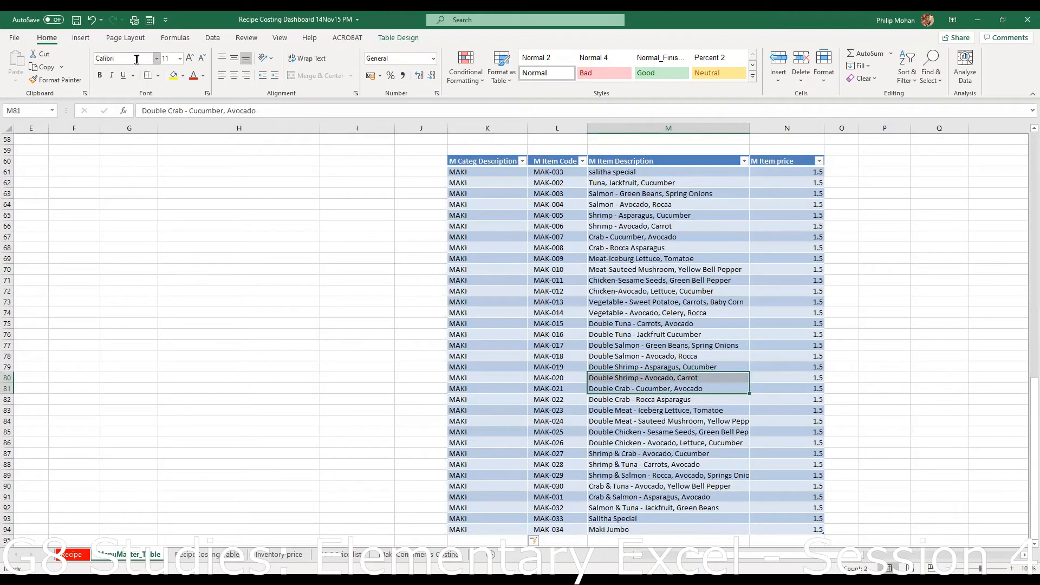
- In More Commands, remove the existing Forms entry from the Quick Access Toolbar list
{"action": "left_click", "coordinate": [166, 20]}
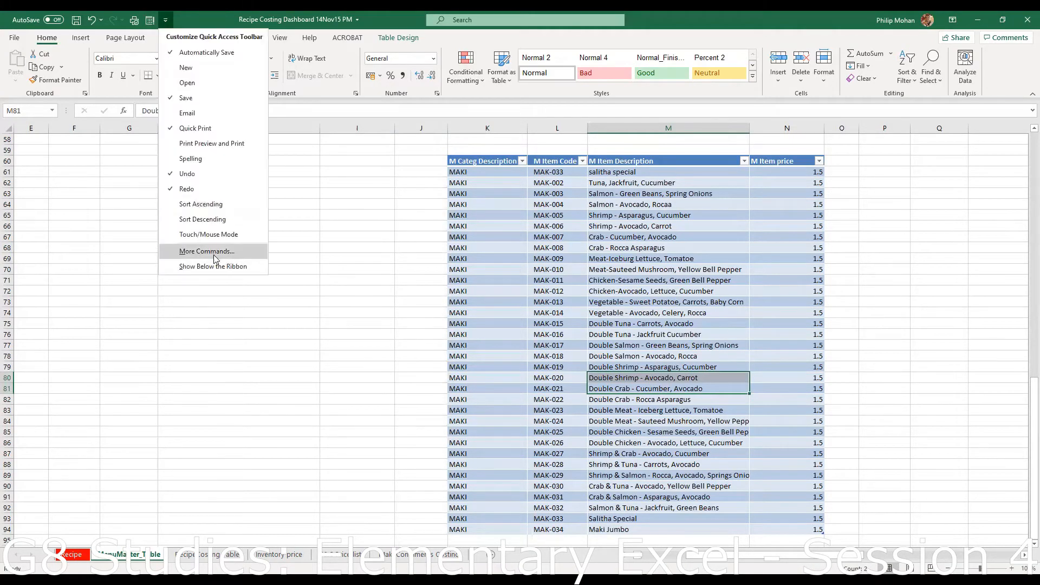
{"action": "left_click", "coordinate": [217, 252]}
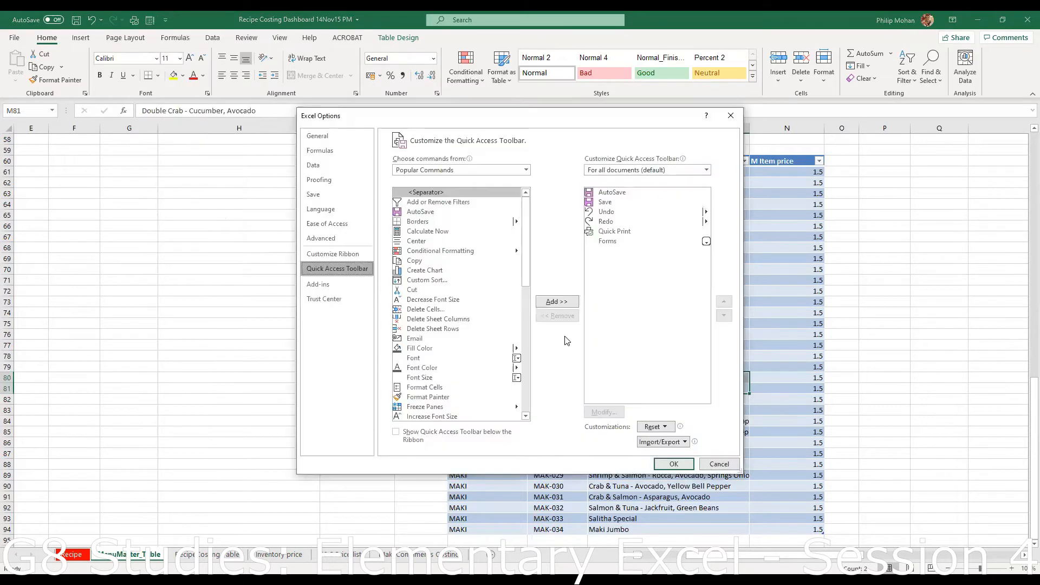
{"action": "left_click", "coordinate": [616, 243]}
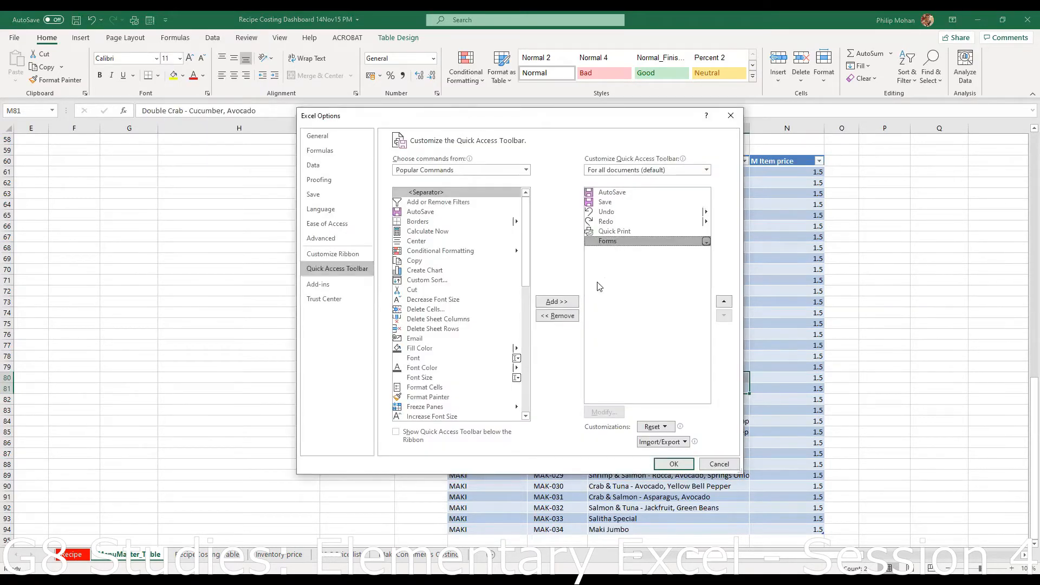
{"action": "left_click", "coordinate": [568, 316]}
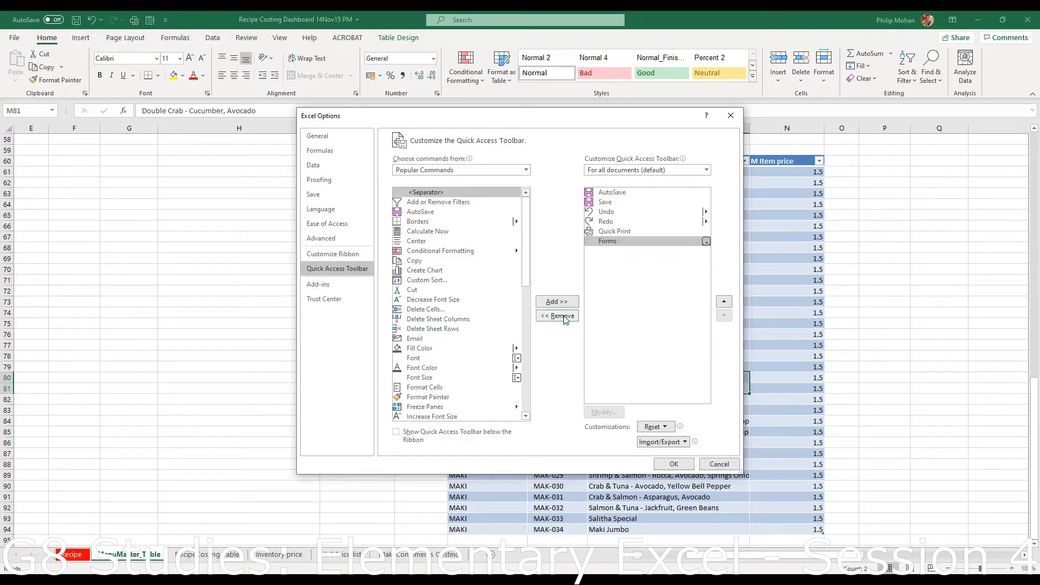
{"action": "left_click", "coordinate": [565, 317]}
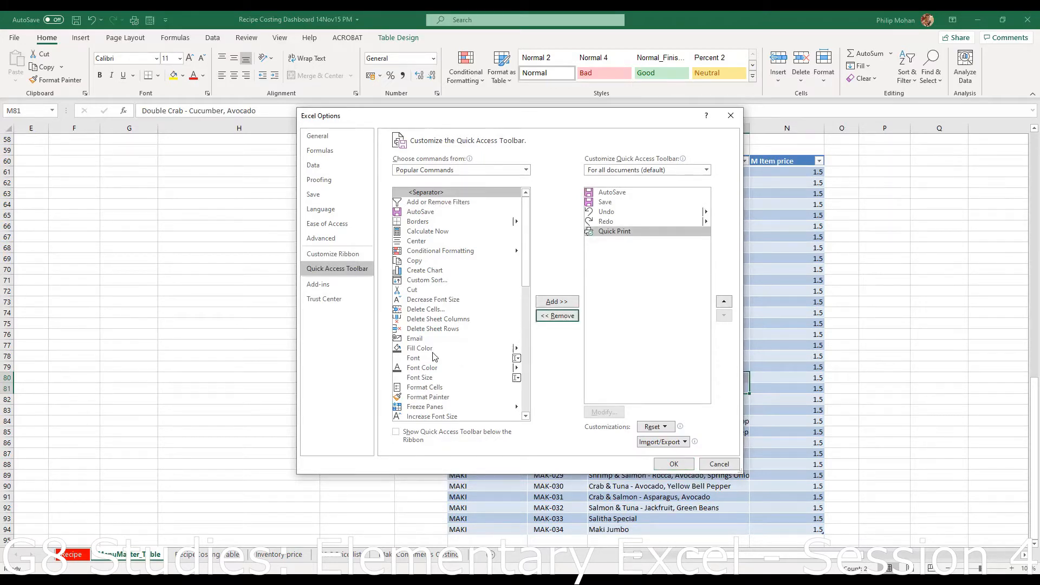
- Add Forms again from All Commands so it follows Quick Print, and confirm with OK
{"action": "scroll", "coordinate": [434, 357], "scroll_direction": "down", "scroll_amount": 2}
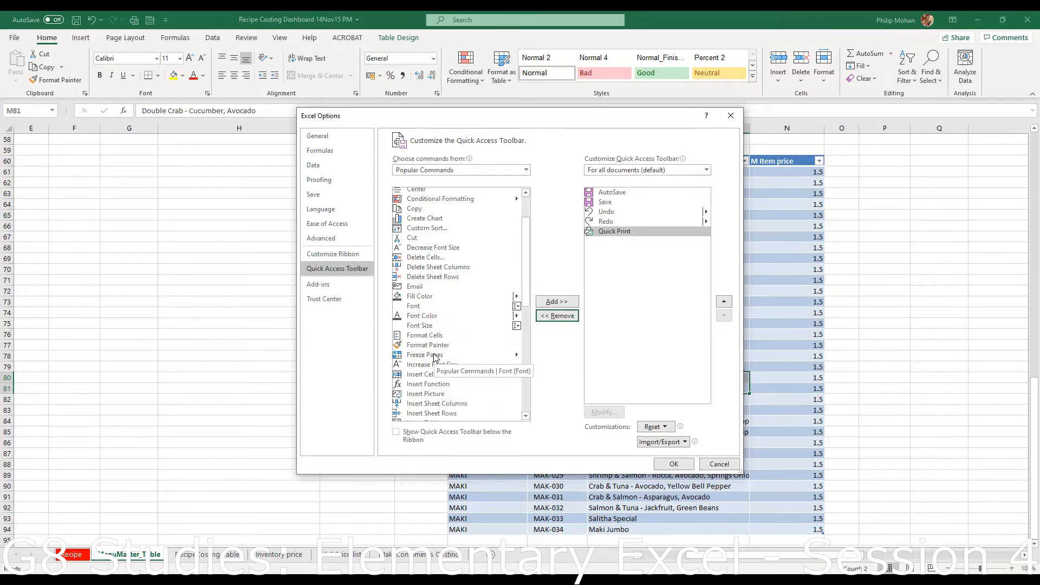
{"action": "left_click", "coordinate": [526, 170]}
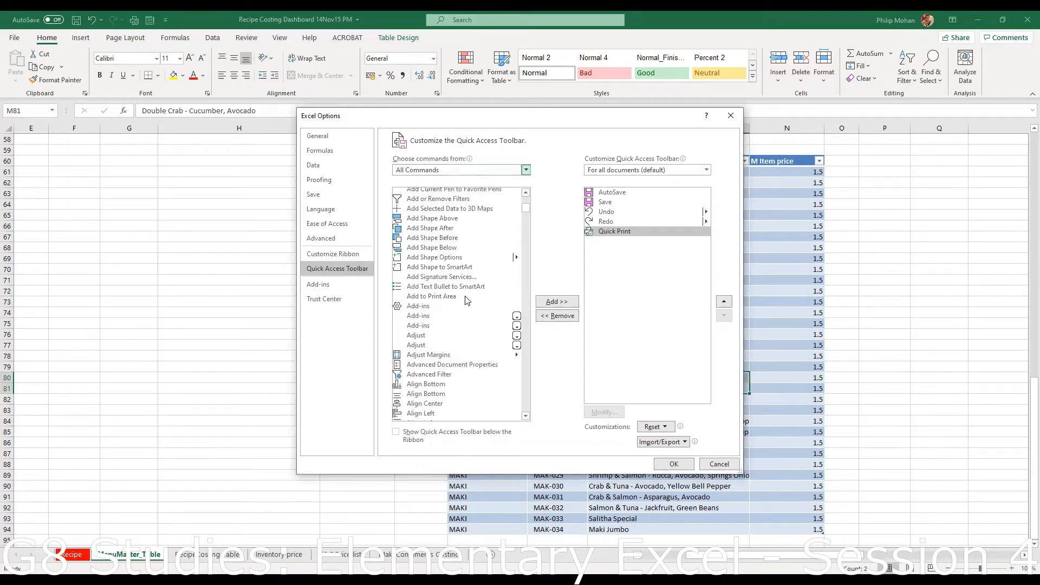
{"action": "key", "text": "Down"}
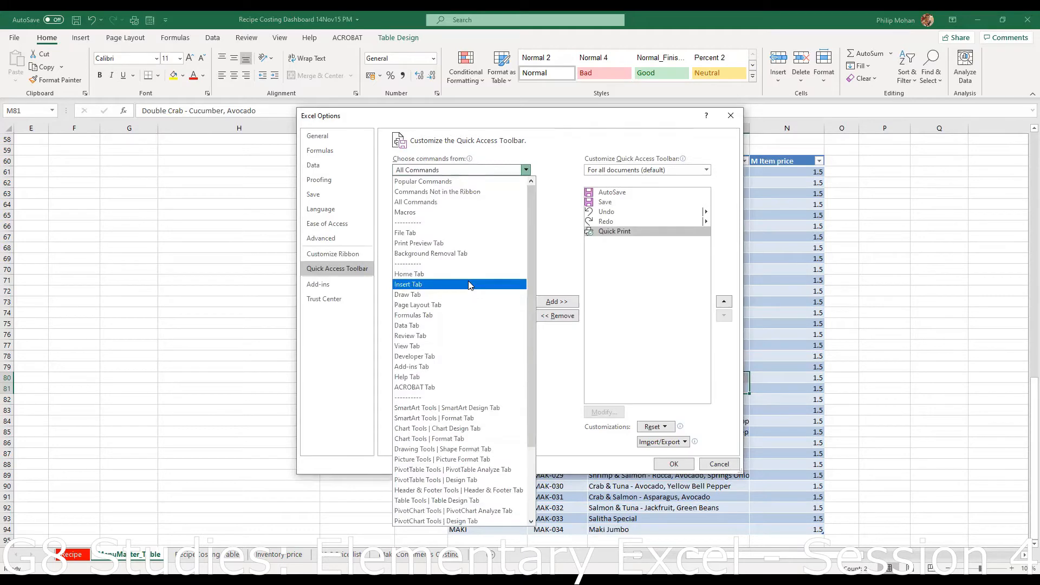
{"action": "left_click", "coordinate": [470, 203]}
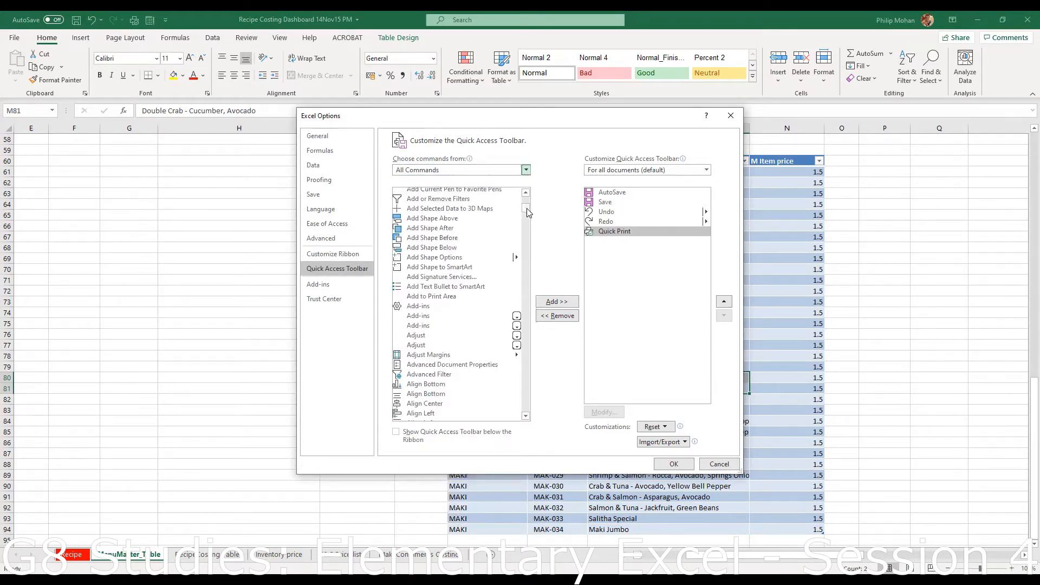
{"action": "left_click_drag", "start_coordinate": [529, 213], "coordinate": [529, 275]}
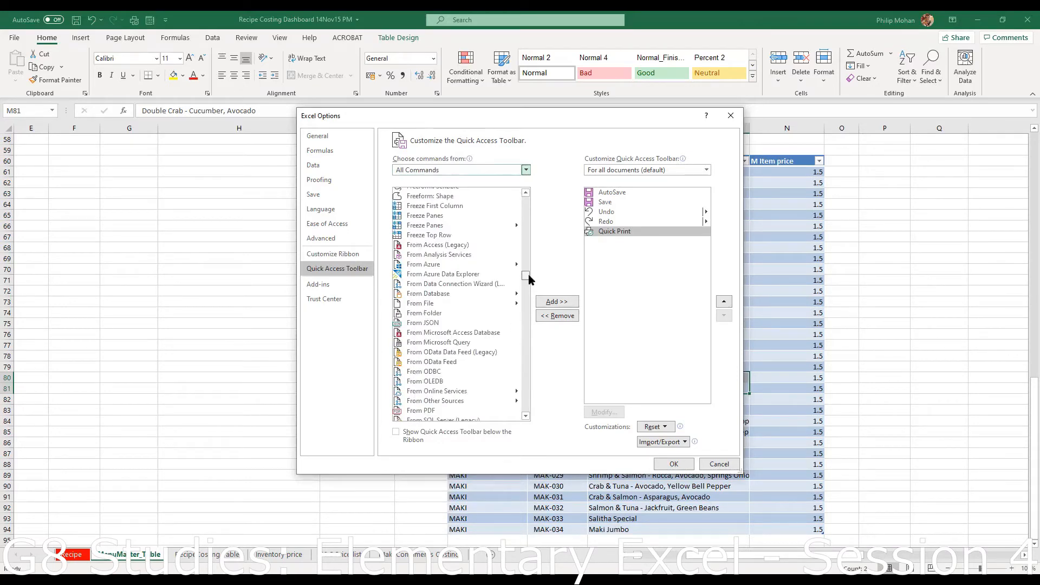
{"action": "scroll", "coordinate": [527, 276], "scroll_direction": "up", "scroll_amount": 4}
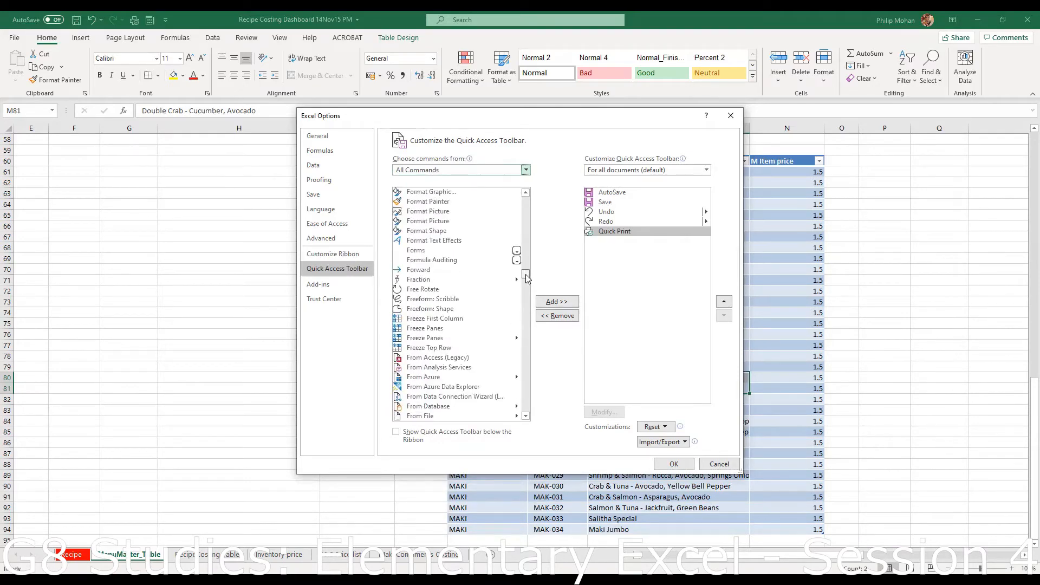
{"action": "left_click", "coordinate": [420, 251]}
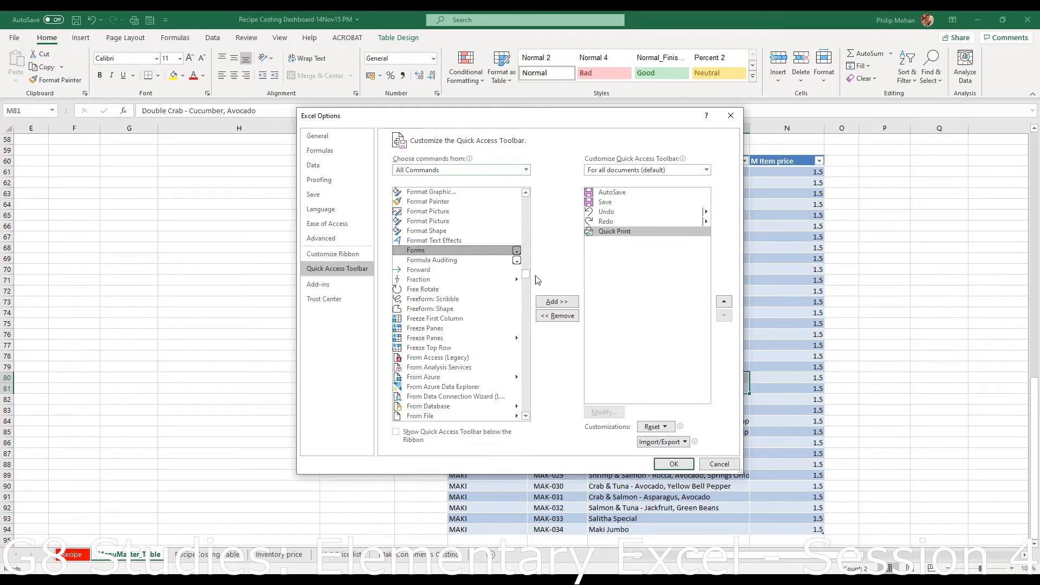
{"action": "left_click", "coordinate": [556, 301]}
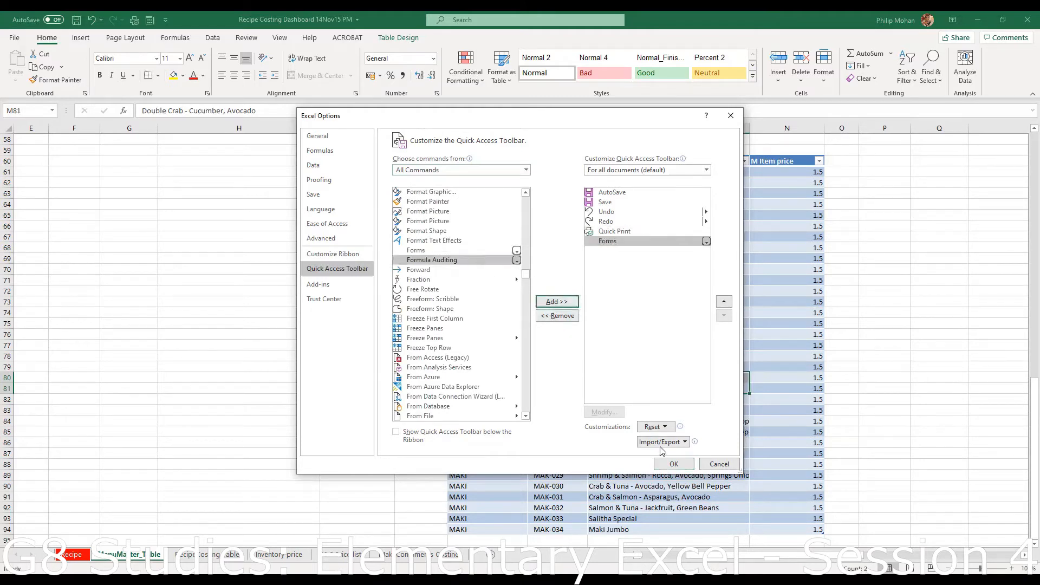
{"action": "left_click", "coordinate": [675, 464]}
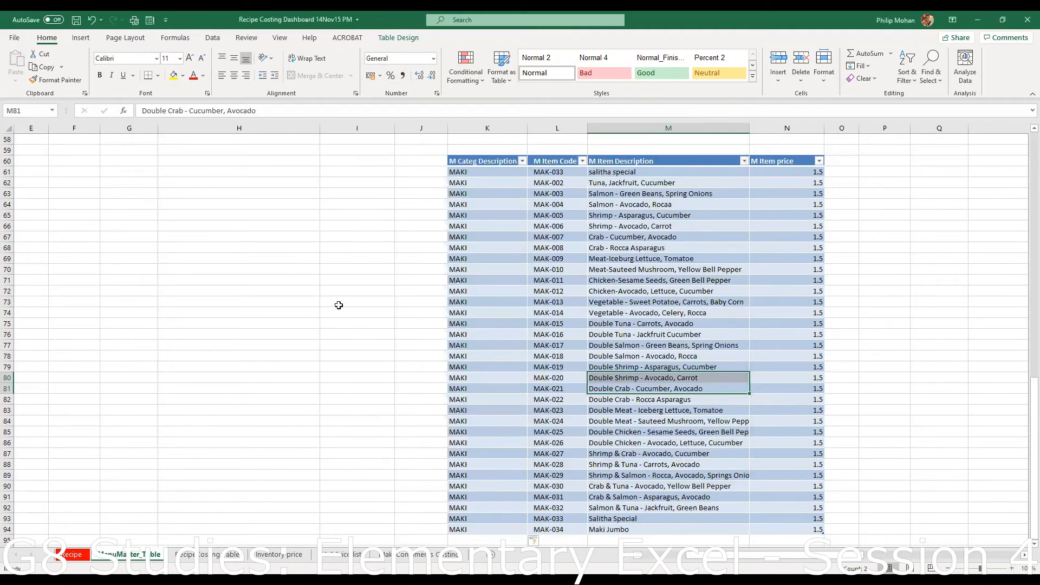
- Select cells M81 and MAK-010 in the MAKI table, then uncheck Quick Print on the toolbar
{"action": "left_click", "coordinate": [362, 369]}
{"action": "left_click", "coordinate": [599, 390]}
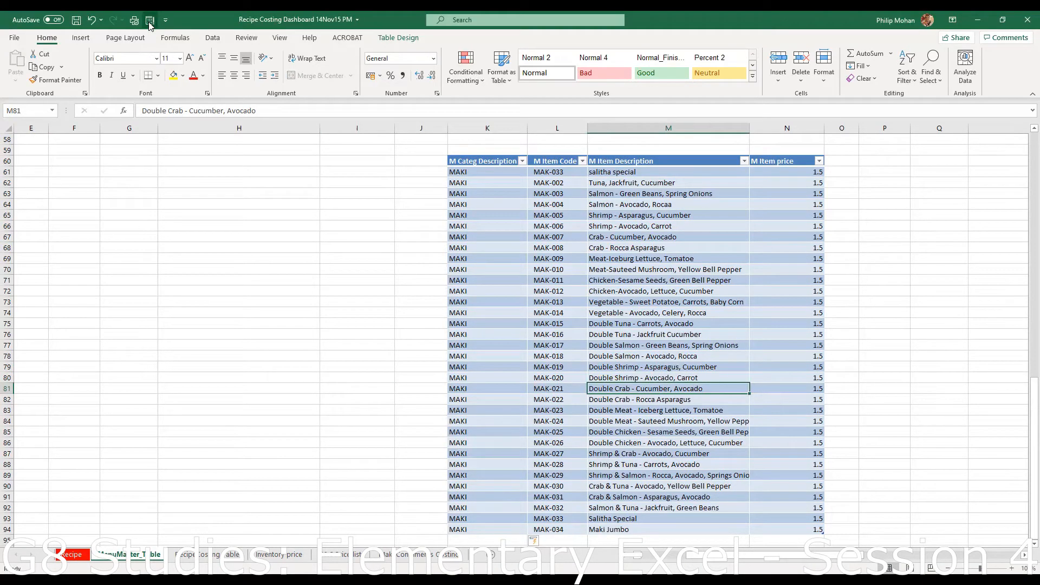
{"action": "scroll", "coordinate": [309, 263], "scroll_direction": "up", "scroll_amount": 8}
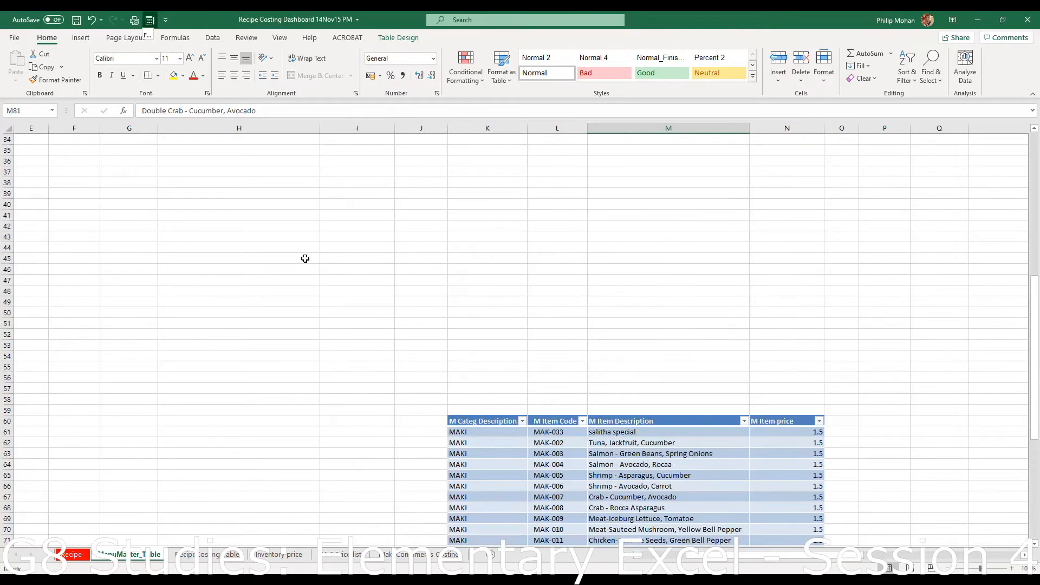
{"action": "scroll", "coordinate": [302, 232], "scroll_direction": "up", "scroll_amount": 11}
{"action": "left_click_drag", "start_coordinate": [608, 290], "coordinate": [604, 280]}
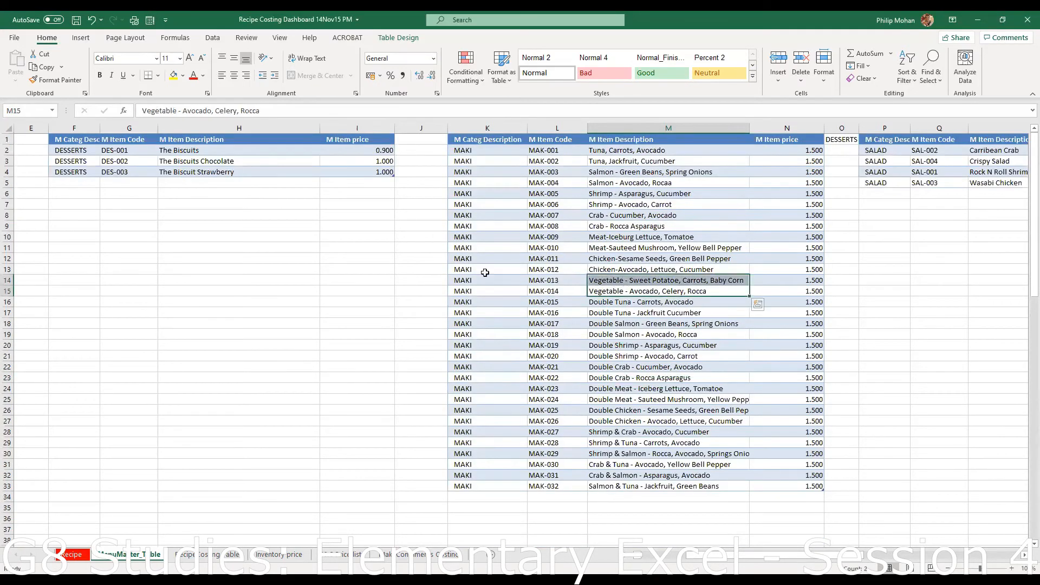
{"action": "left_click", "coordinate": [552, 250]}
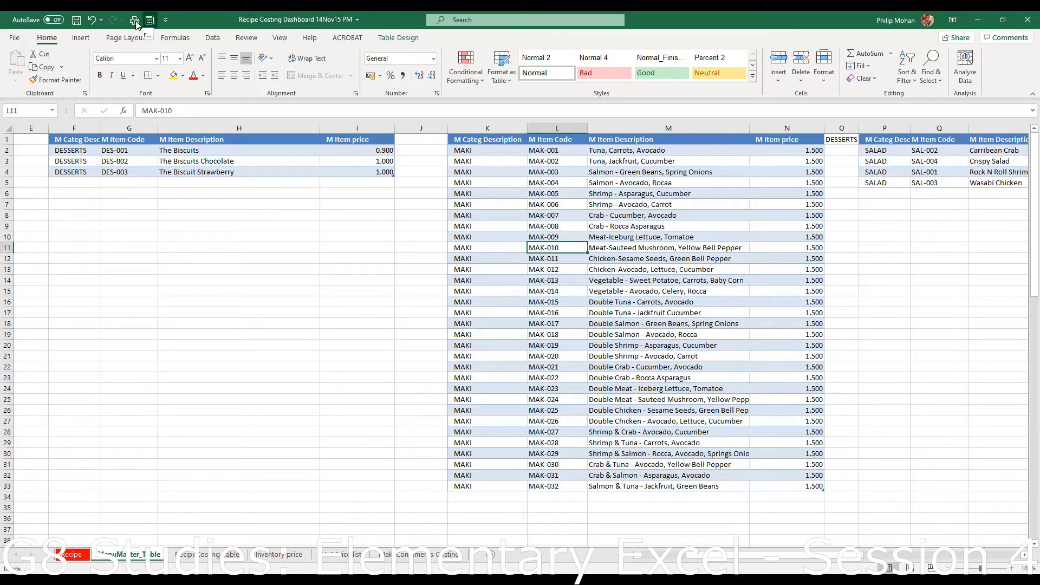
{"action": "left_click", "coordinate": [166, 21]}
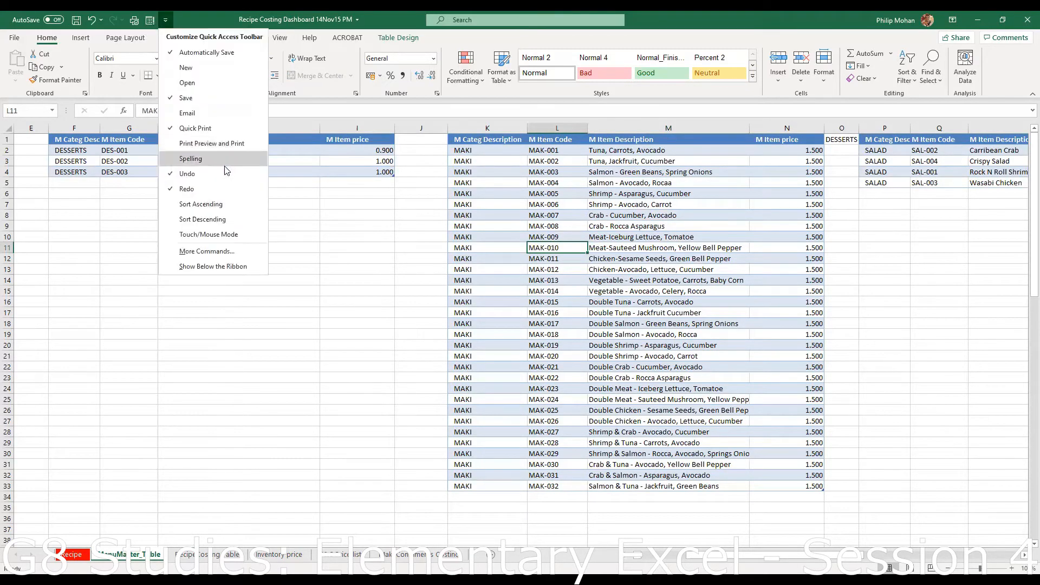
{"action": "left_click", "coordinate": [217, 129]}
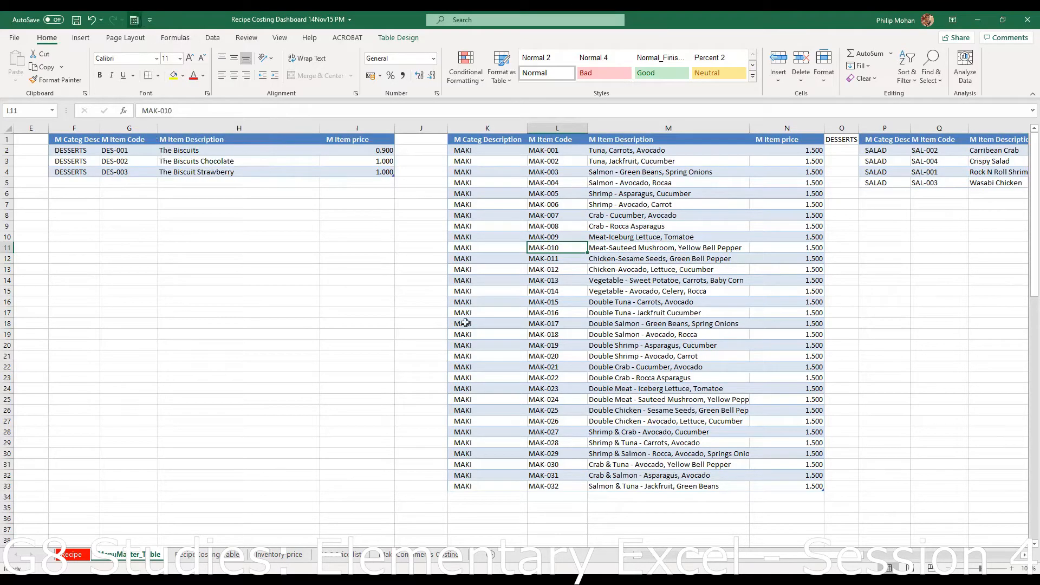
- Select item code MAK-019 and the Double Meat description in cell M84
{"action": "left_click", "coordinate": [553, 346]}
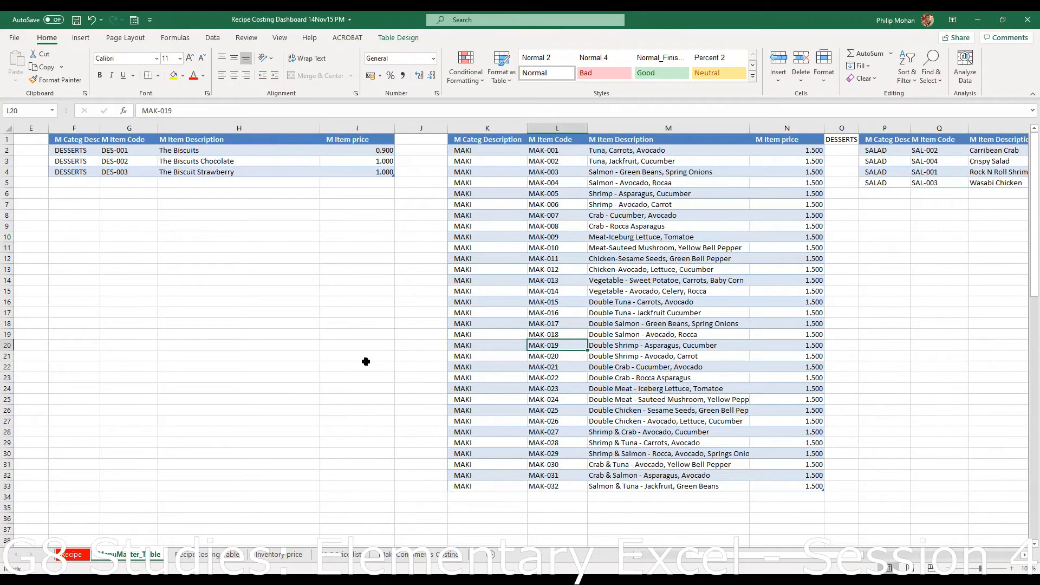
{"action": "scroll", "coordinate": [372, 353], "scroll_direction": "down", "scroll_amount": 4}
{"action": "scroll", "coordinate": [372, 352], "scroll_direction": "up", "scroll_amount": 4}
{"action": "scroll", "coordinate": [369, 338], "scroll_direction": "down", "scroll_amount": 20}
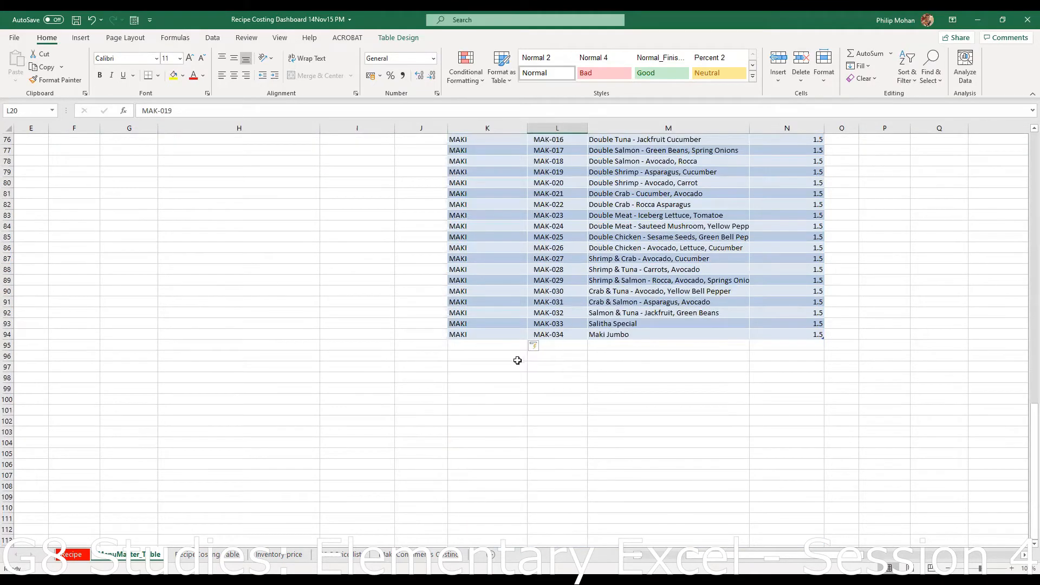
{"action": "left_click_drag", "start_coordinate": [518, 359], "coordinate": [542, 356]}
{"action": "left_click", "coordinate": [590, 227]}
{"action": "scroll", "coordinate": [509, 293], "scroll_direction": "up", "scroll_amount": 8}
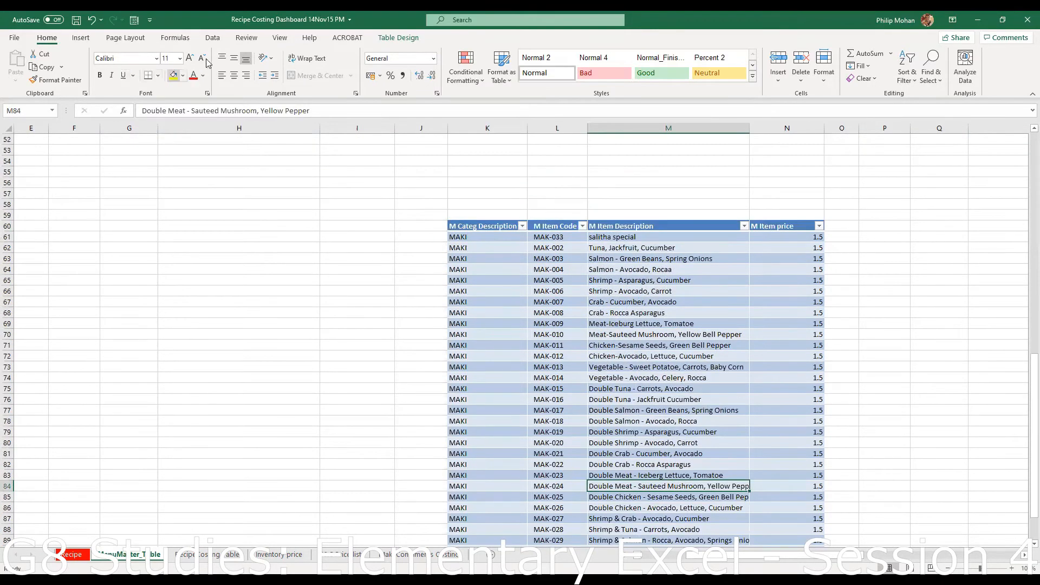
- Review the Quick Access Toolbar list without changes, then select empty cell R59
{"action": "left_click", "coordinate": [149, 21]}
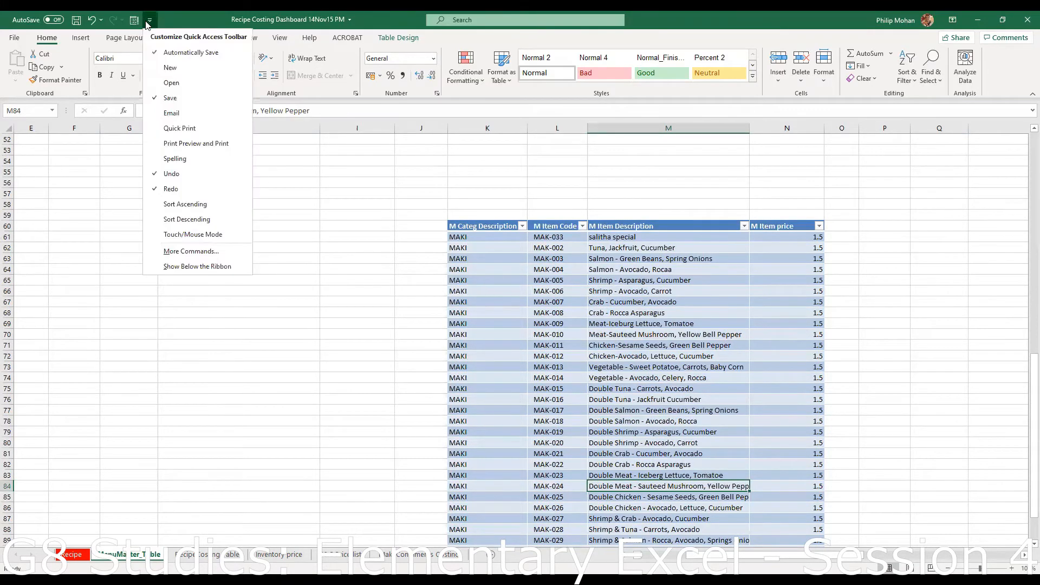
{"action": "left_click", "coordinate": [108, 284]}
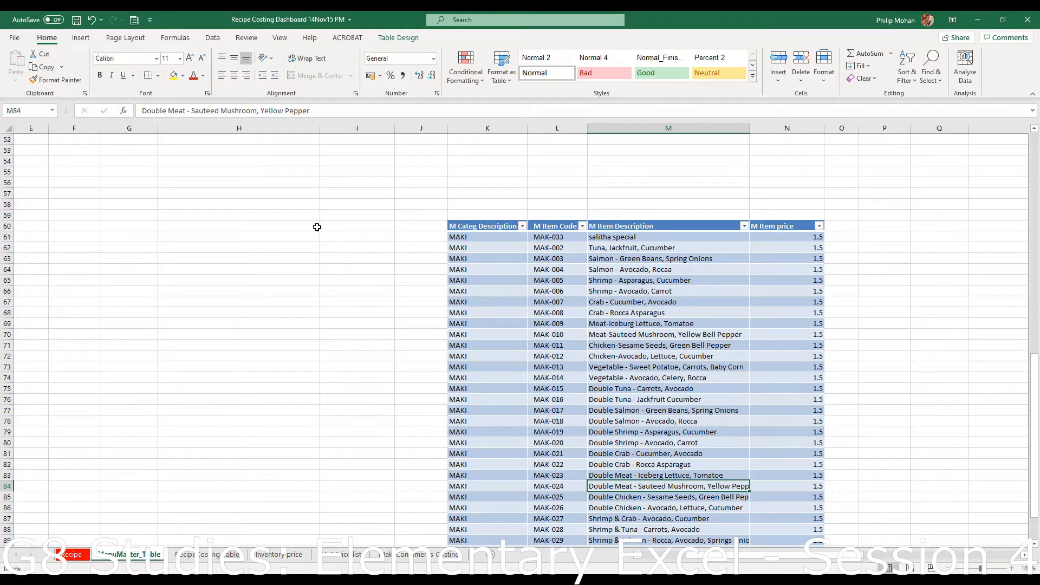
{"action": "scroll", "coordinate": [323, 197], "scroll_direction": "down", "scroll_amount": 3}
{"action": "scroll", "coordinate": [325, 195], "scroll_direction": "up", "scroll_amount": 8}
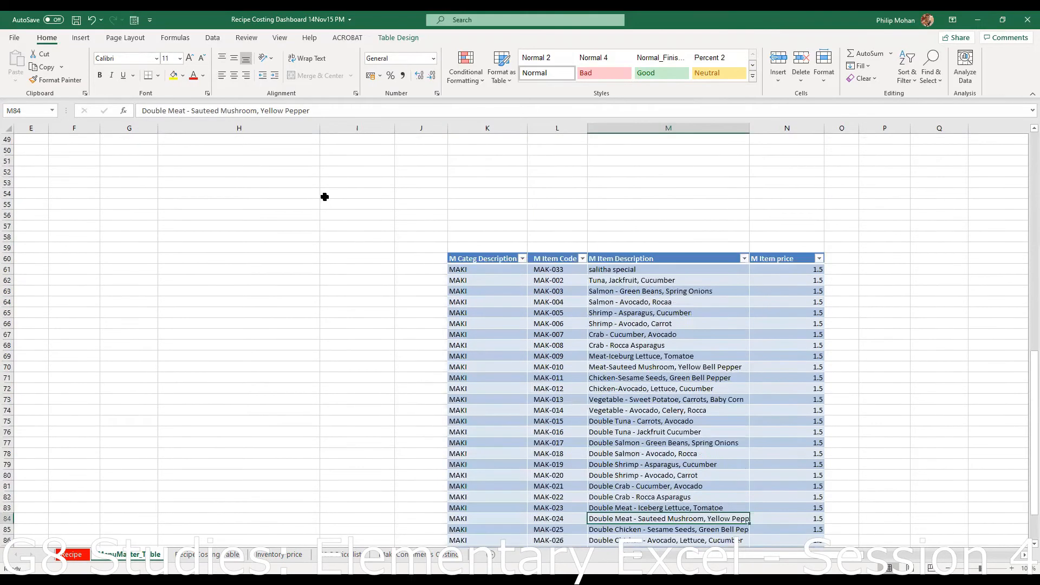
{"action": "scroll", "coordinate": [331, 197], "scroll_direction": "down", "scroll_amount": 4}
{"action": "left_click", "coordinate": [1010, 250]}
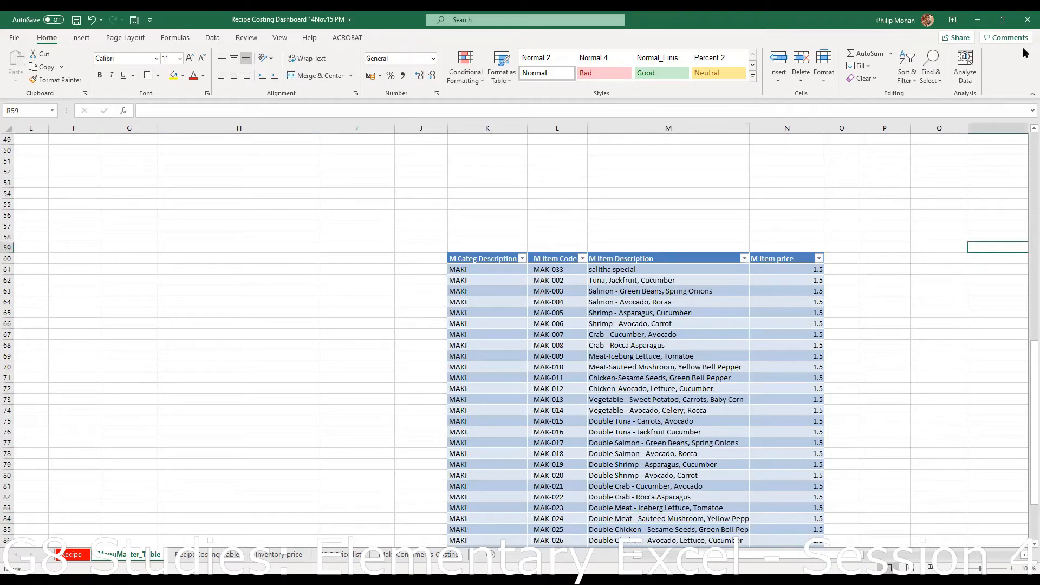
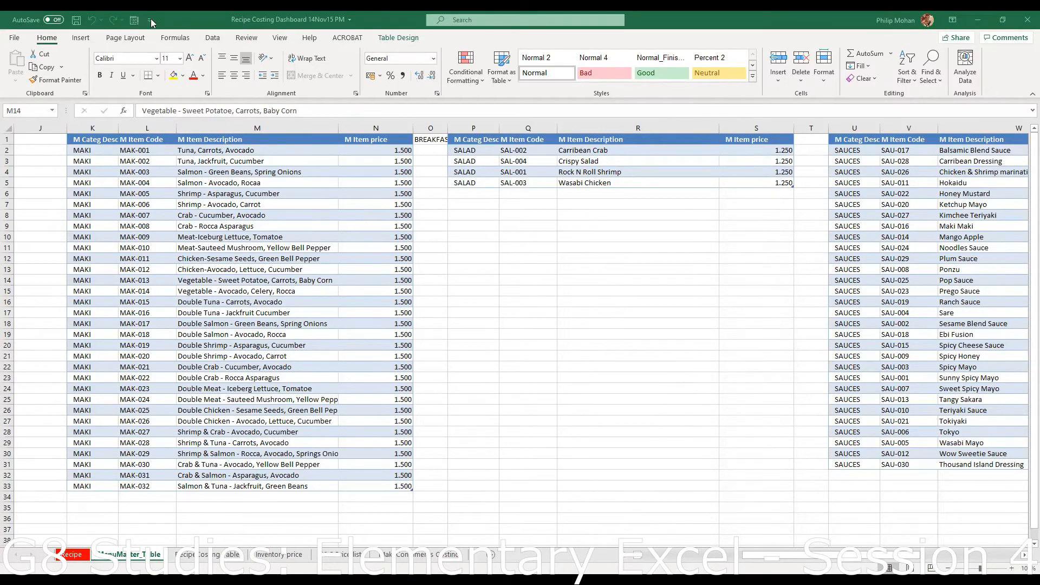
- Return to the MenuMaster_Table sheet and scroll up to show the MAKI, SALAD and SAUCES tables
{"action": "left_click", "coordinate": [368, 280]}
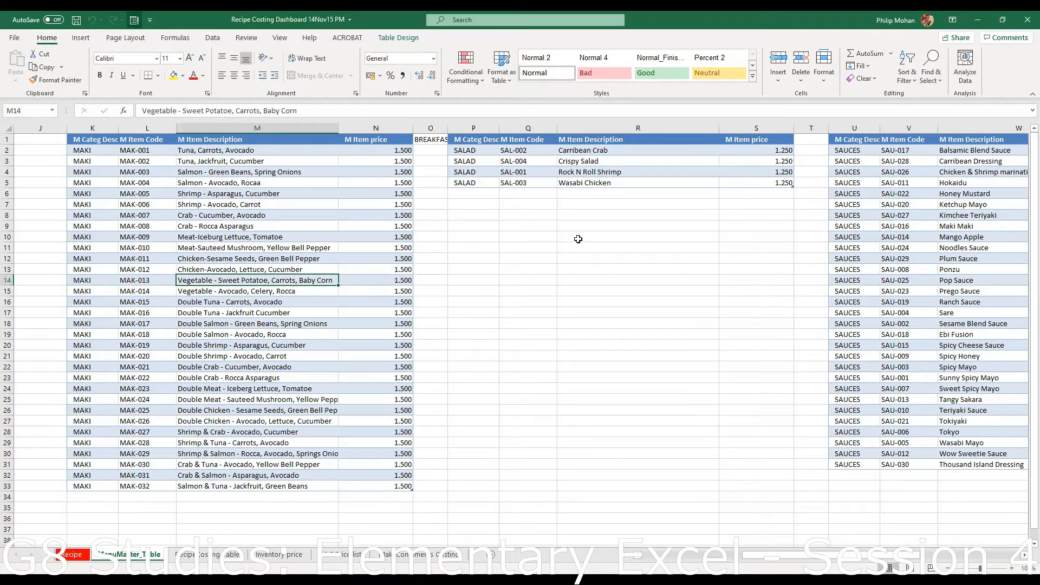
{"action": "left_click", "coordinate": [946, 284]}
{"action": "left_click", "coordinate": [755, 324]}
{"action": "left_click", "coordinate": [612, 288]}
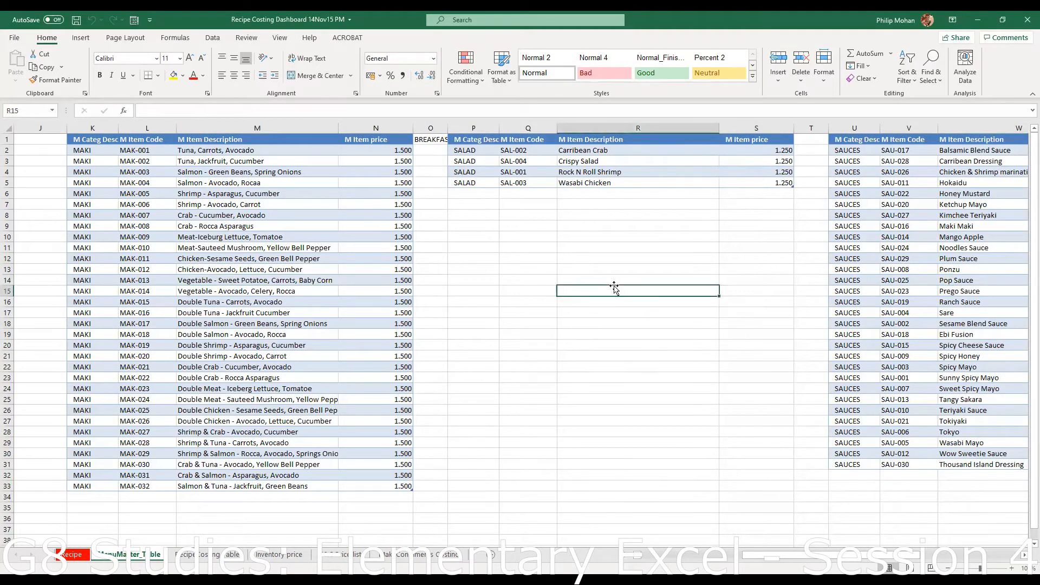
{"action": "scroll", "coordinate": [672, 255], "scroll_direction": "down", "scroll_amount": 16}
{"action": "scroll", "coordinate": [681, 251], "scroll_direction": "up", "scroll_amount": 16}
{"action": "left_click", "coordinate": [889, 302]}
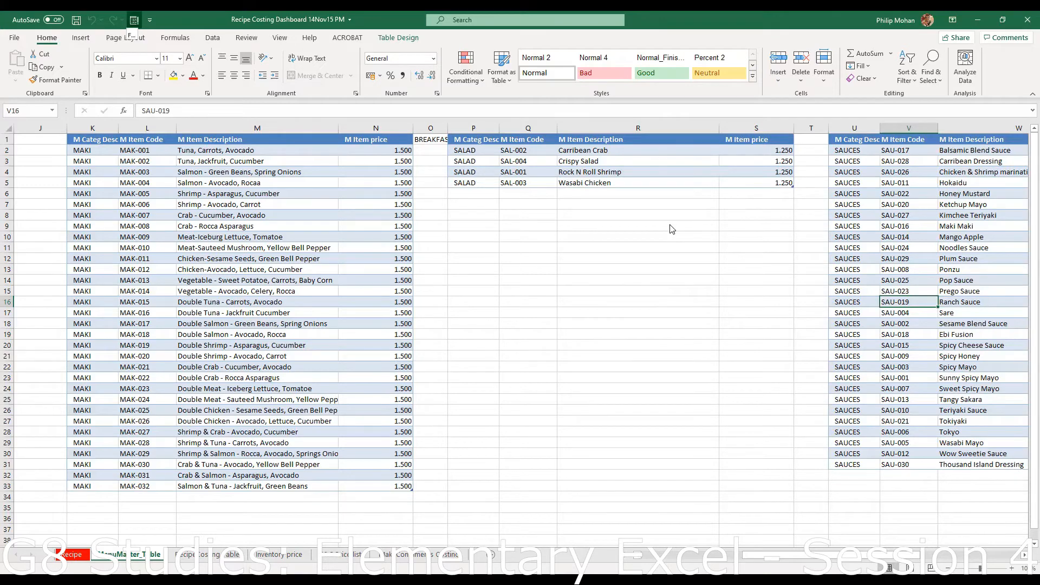
{"action": "scroll", "coordinate": [672, 228], "scroll_direction": "down", "scroll_amount": 9}
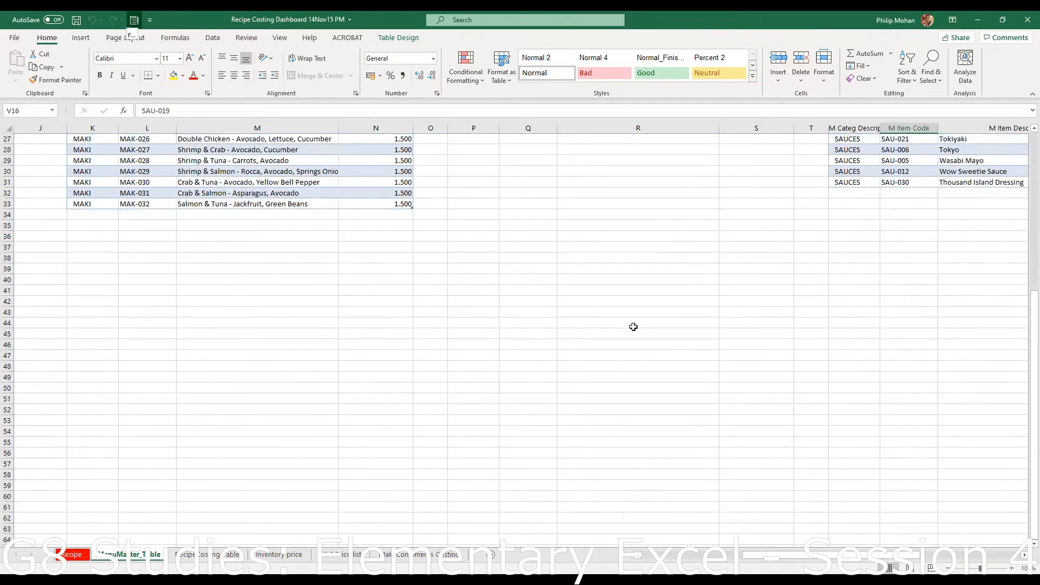
{"action": "scroll", "coordinate": [634, 327], "scroll_direction": "up", "scroll_amount": 8}
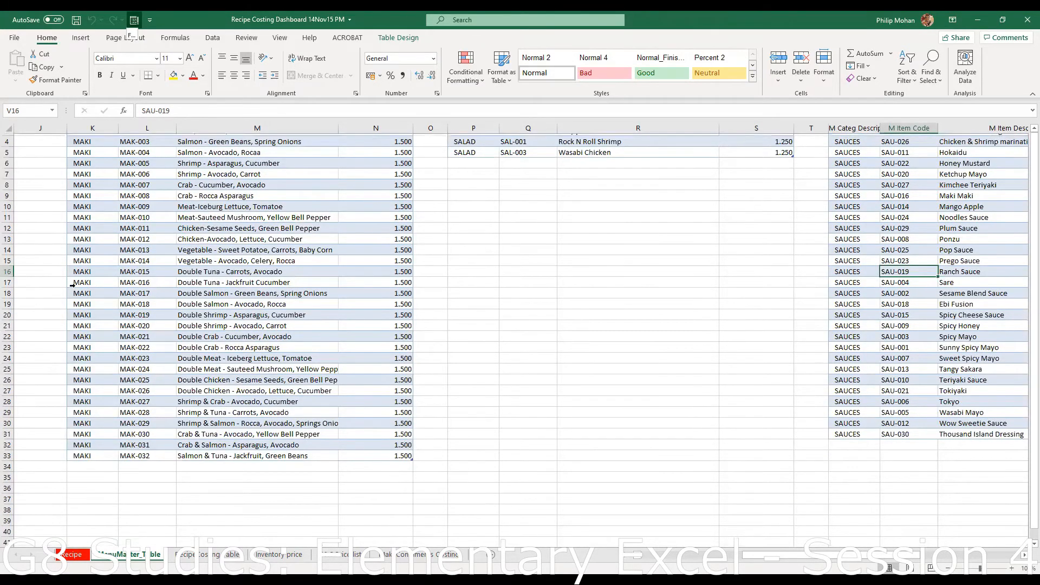
{"action": "scroll", "coordinate": [72, 284], "scroll_direction": "up", "scroll_amount": 1}
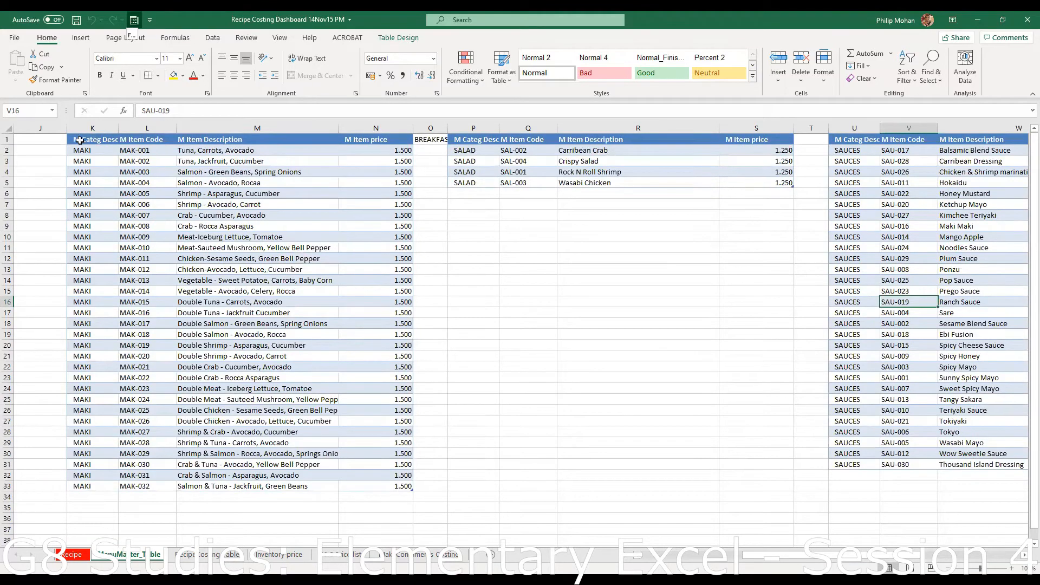
- Copy the MAKI header and items MAK-001 to MAK-013 from K1:N14 as values into K46
{"action": "left_click_drag", "start_coordinate": [80, 141], "coordinate": [357, 280]}
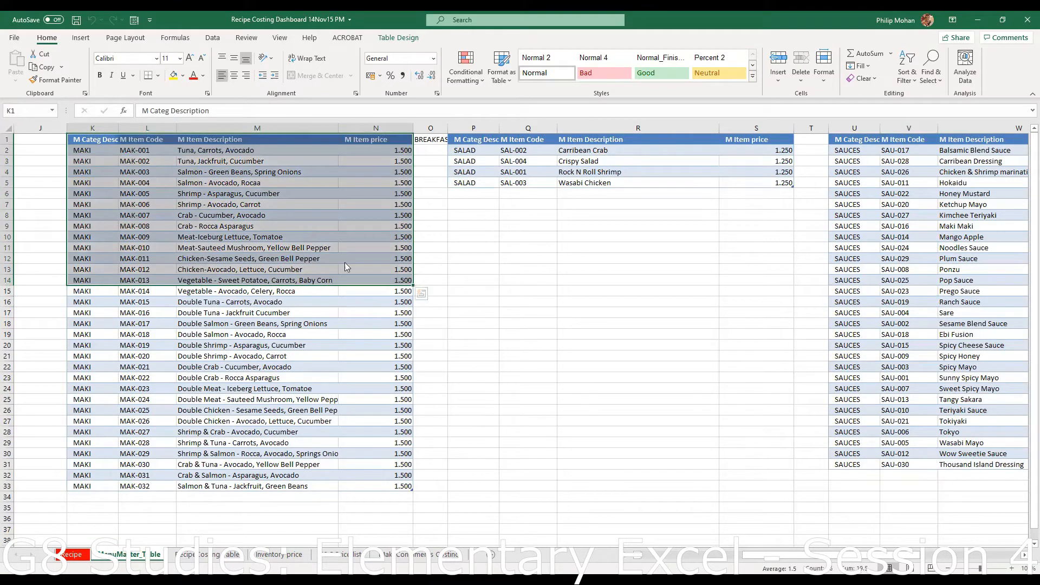
{"action": "key", "text": "ctrl+c"}
{"action": "scroll", "coordinate": [83, 335], "scroll_direction": "down", "scroll_amount": 9}
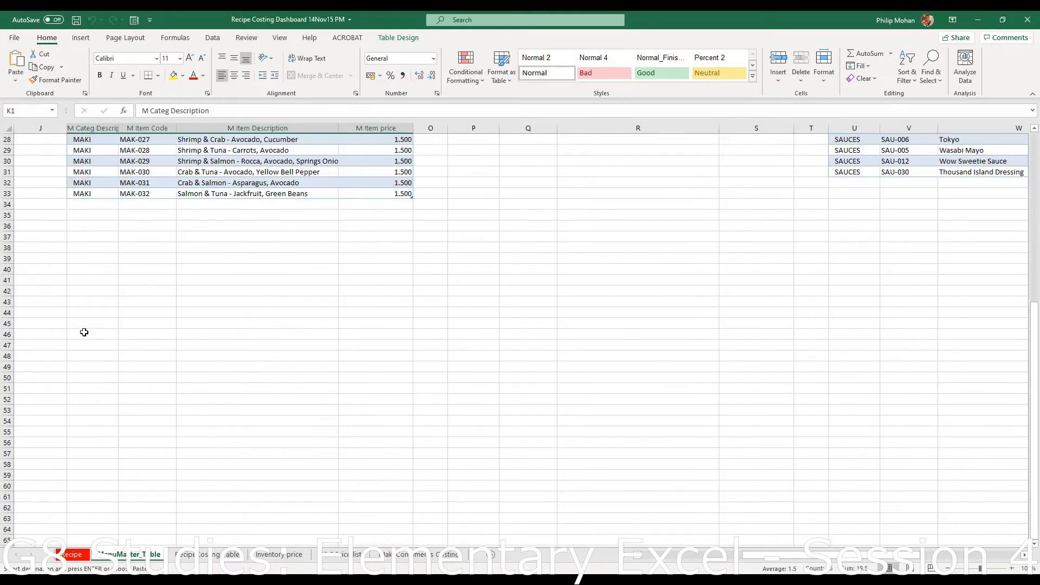
{"action": "left_click", "coordinate": [84, 334]}
{"action": "right_click", "coordinate": [86, 336]}
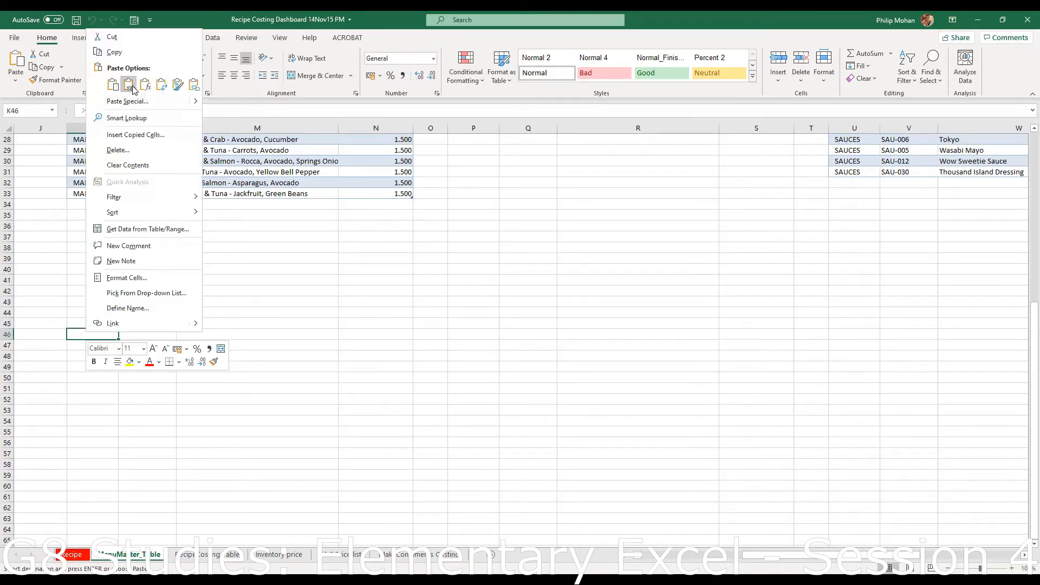
{"action": "left_click", "coordinate": [129, 85]}
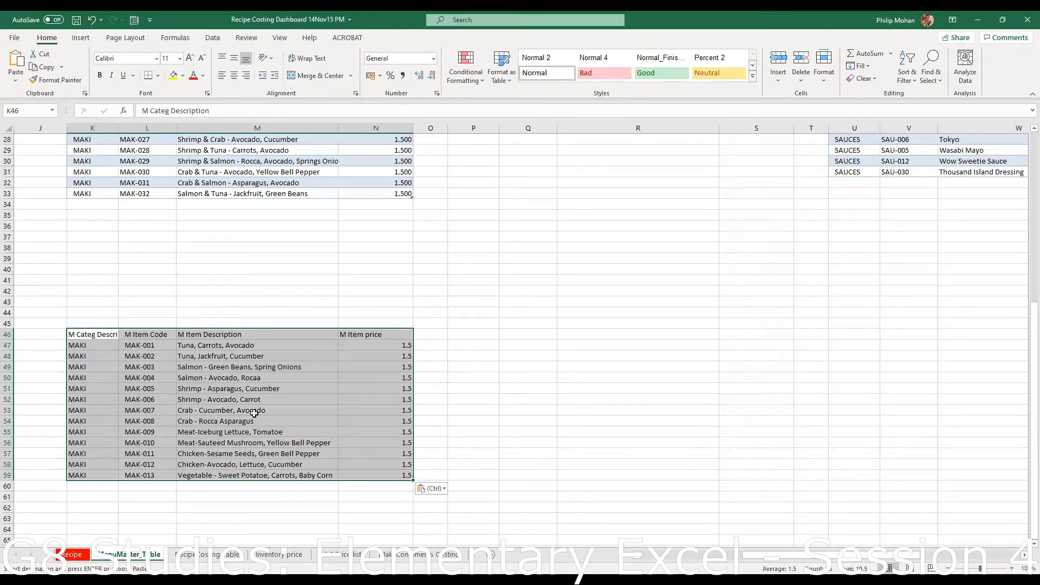
{"action": "left_click", "coordinate": [222, 408]}
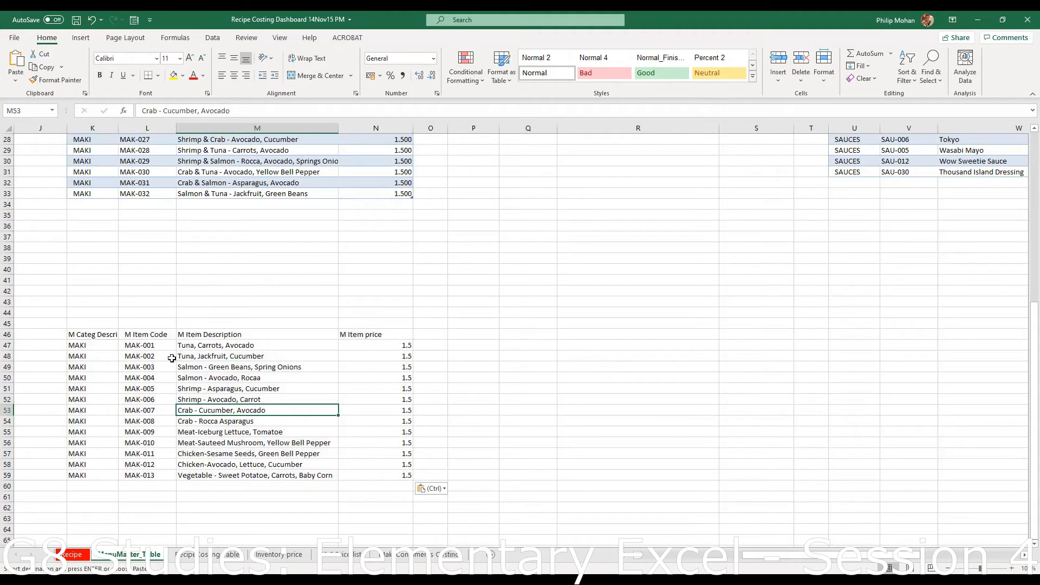
- Turn the pasted K46:N59 range into a table with headers
{"action": "left_click", "coordinate": [150, 397]}
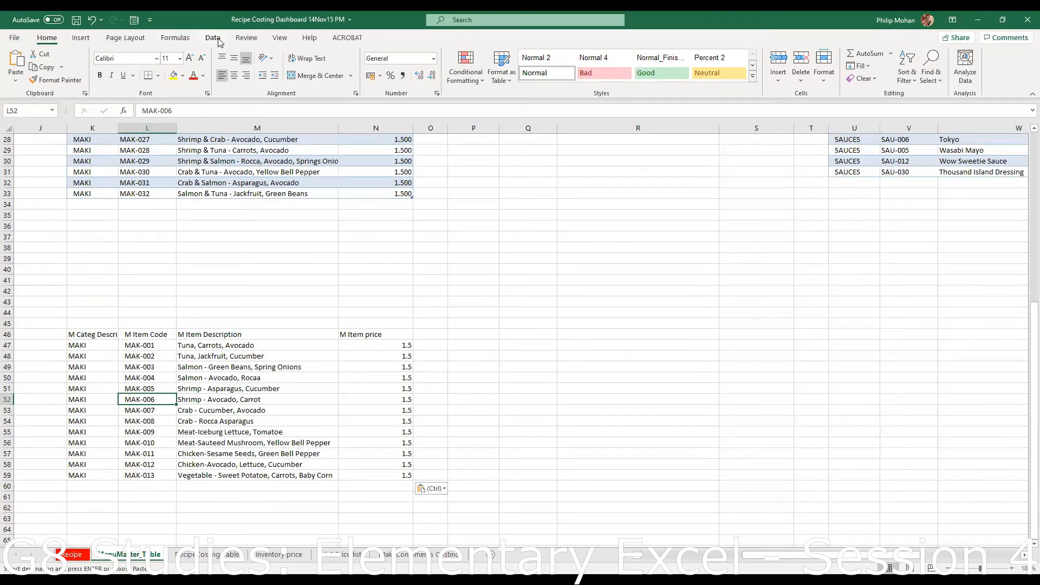
{"action": "left_click", "coordinate": [90, 42]}
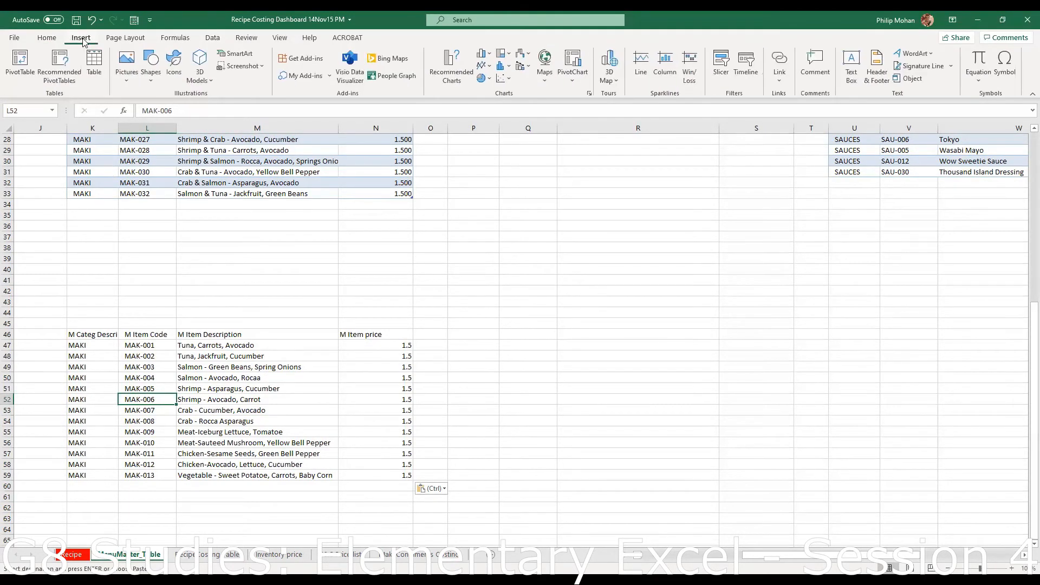
{"action": "left_click", "coordinate": [94, 64]}
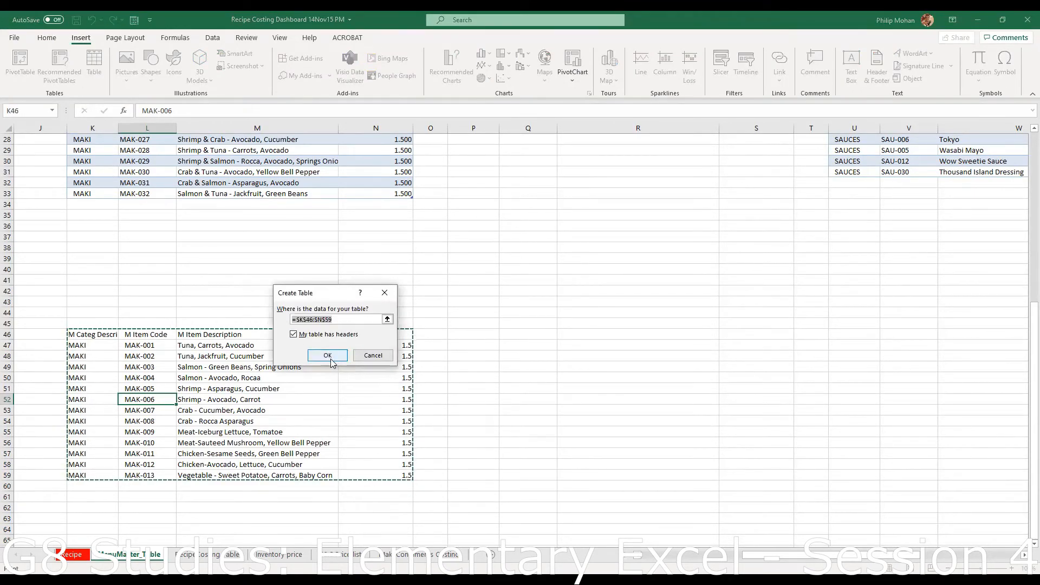
{"action": "left_click", "coordinate": [329, 358]}
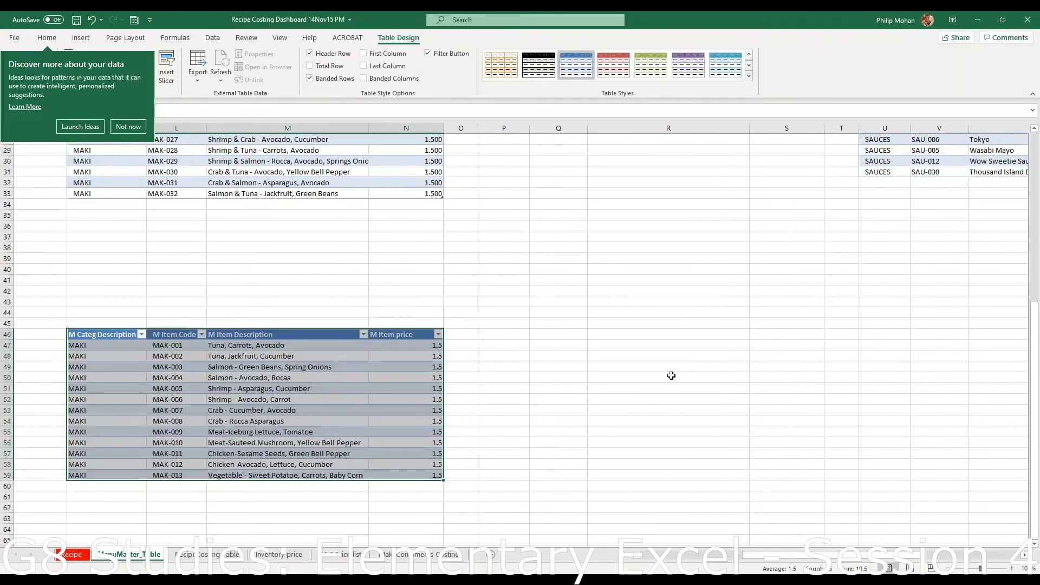
{"action": "left_click", "coordinate": [630, 382]}
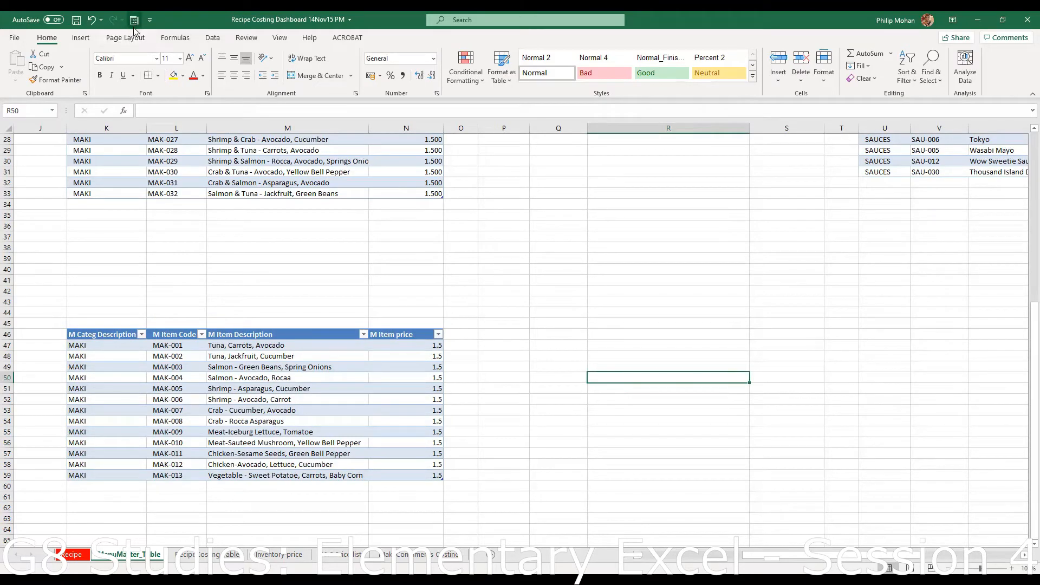
{"action": "left_click", "coordinate": [238, 402]}
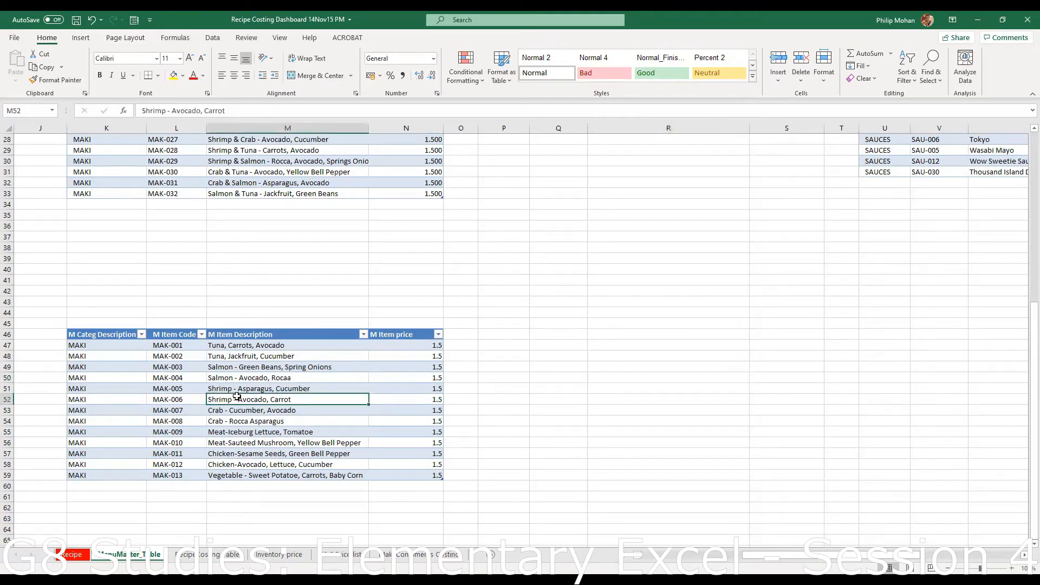
{"action": "left_click", "coordinate": [150, 21]}
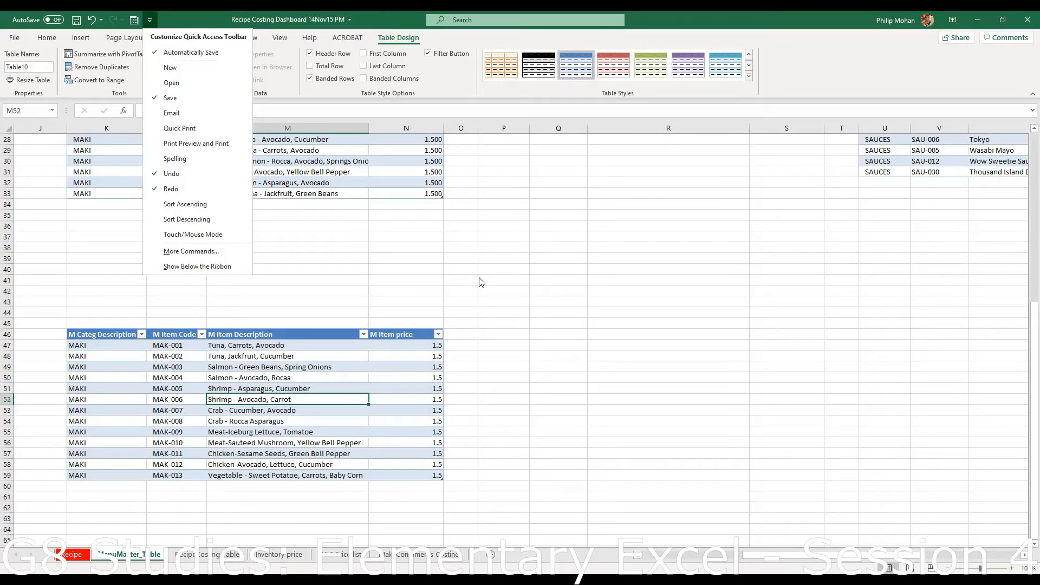
{"action": "left_click", "coordinate": [339, 402]}
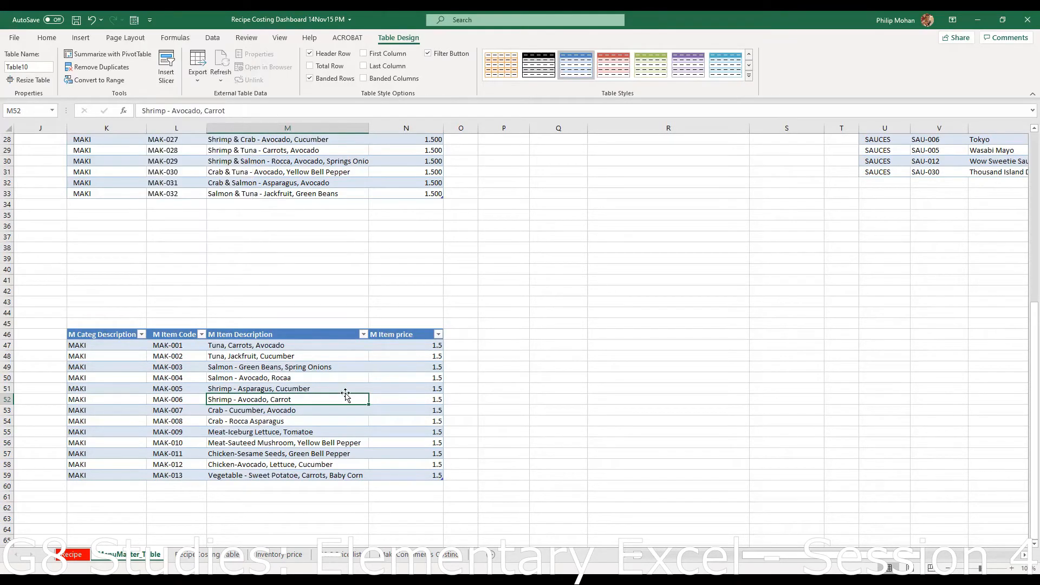
{"action": "right_click", "coordinate": [288, 399]}
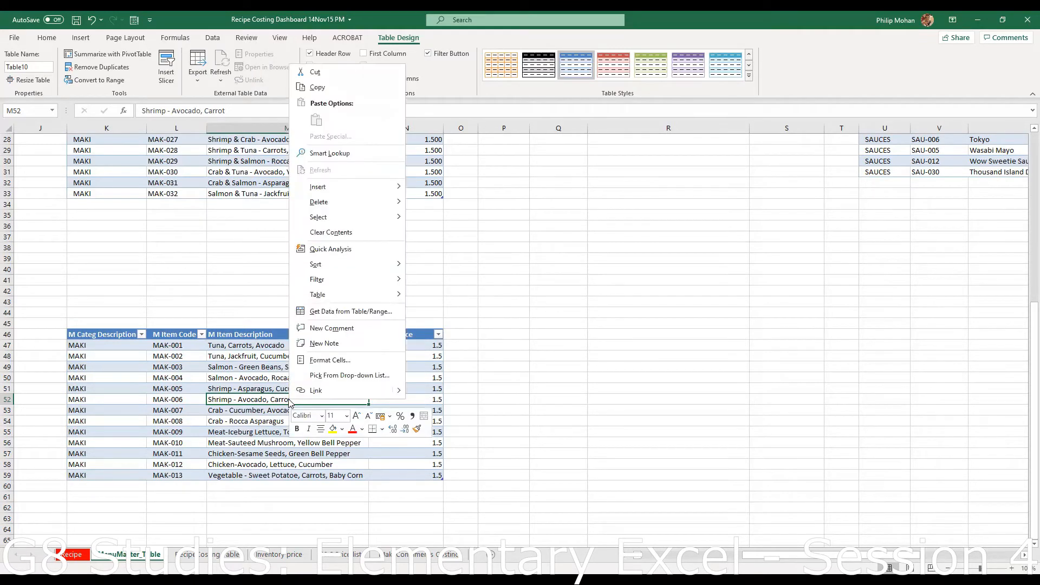
{"action": "left_click", "coordinate": [268, 375]}
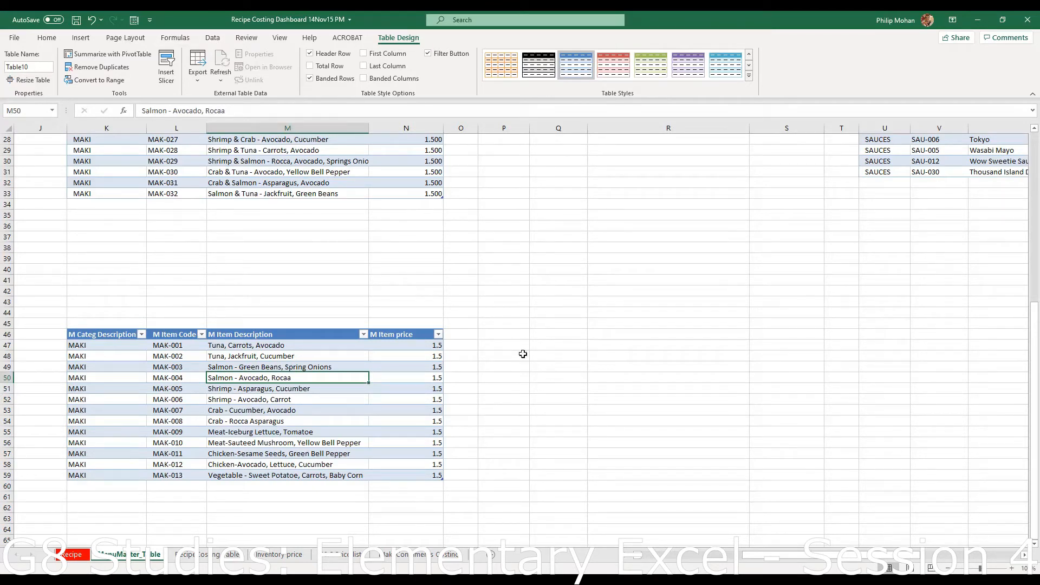
{"action": "left_click", "coordinate": [72, 558]}
{"action": "left_click", "coordinate": [139, 558]}
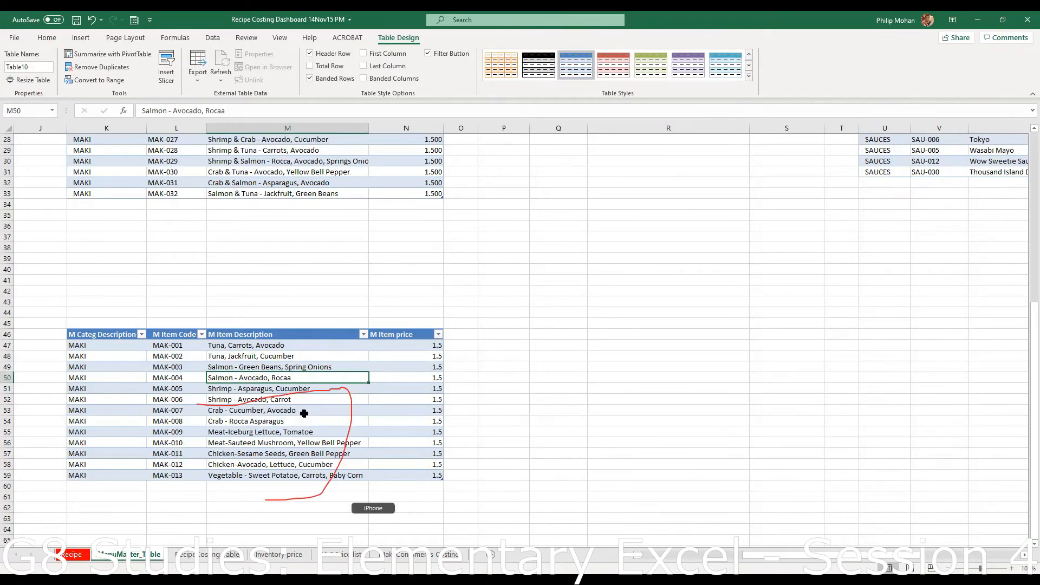
{"action": "scroll", "coordinate": [470, 339], "scroll_direction": "up", "scroll_amount": 6}
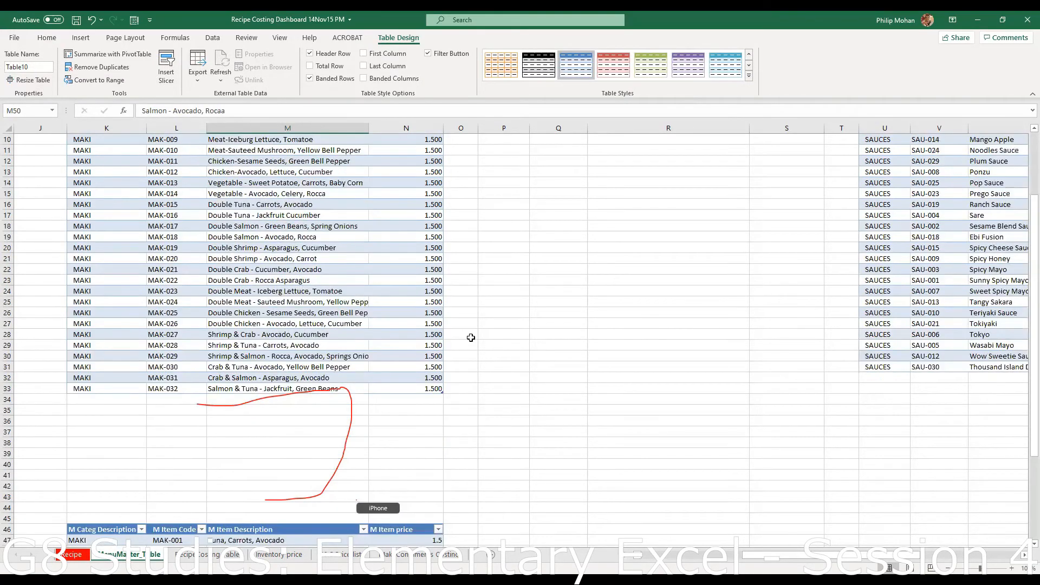
{"action": "scroll", "coordinate": [647, 312], "scroll_direction": "up", "scroll_amount": 3}
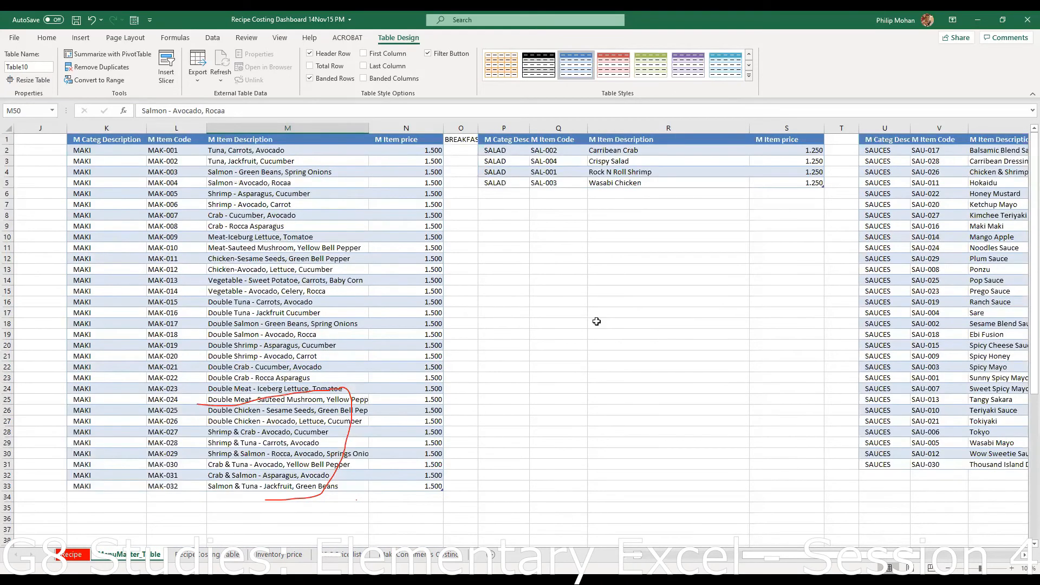
{"action": "left_click_drag", "start_coordinate": [596, 323], "coordinate": [624, 454]}
{"action": "left_click", "coordinate": [533, 432]}
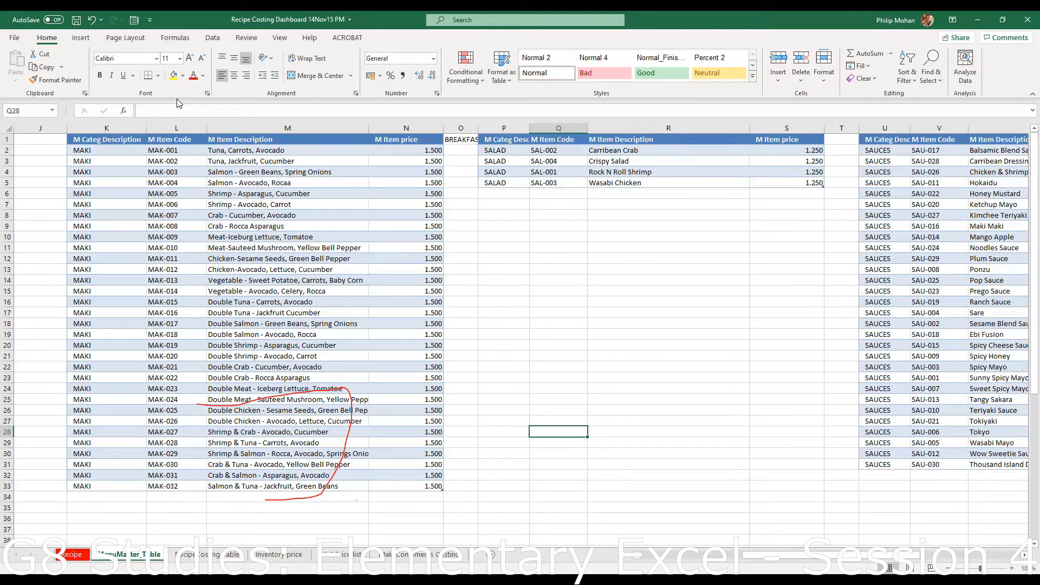
{"action": "right_click", "coordinate": [502, 367]}
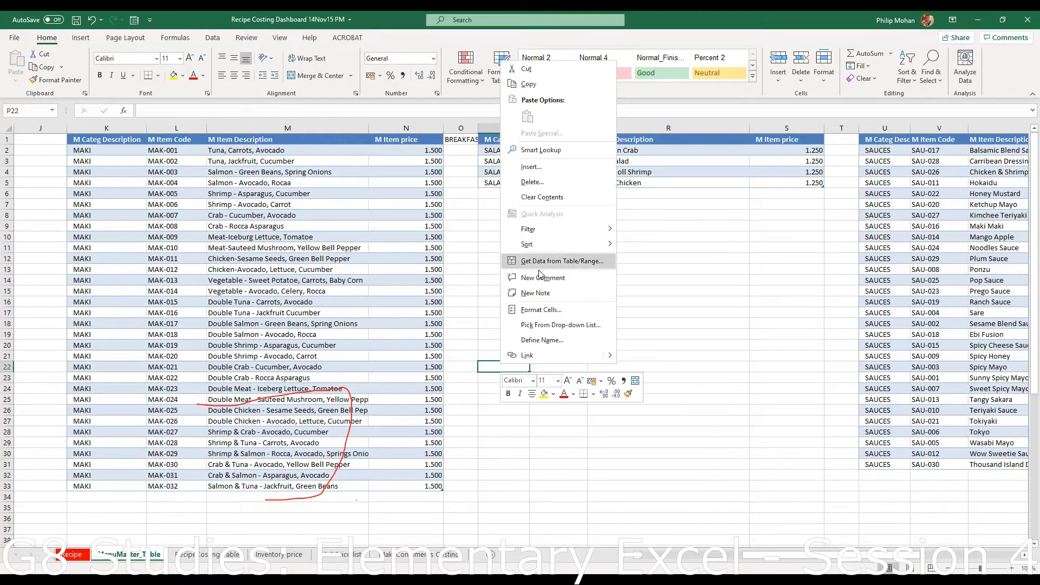
{"action": "left_click", "coordinate": [709, 278]}
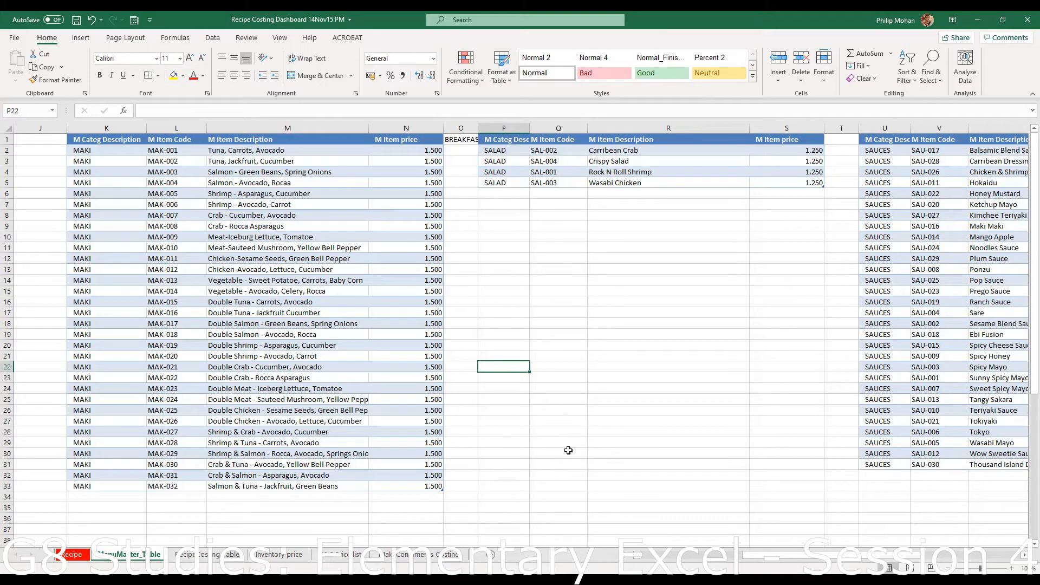
{"action": "left_click", "coordinate": [83, 555]}
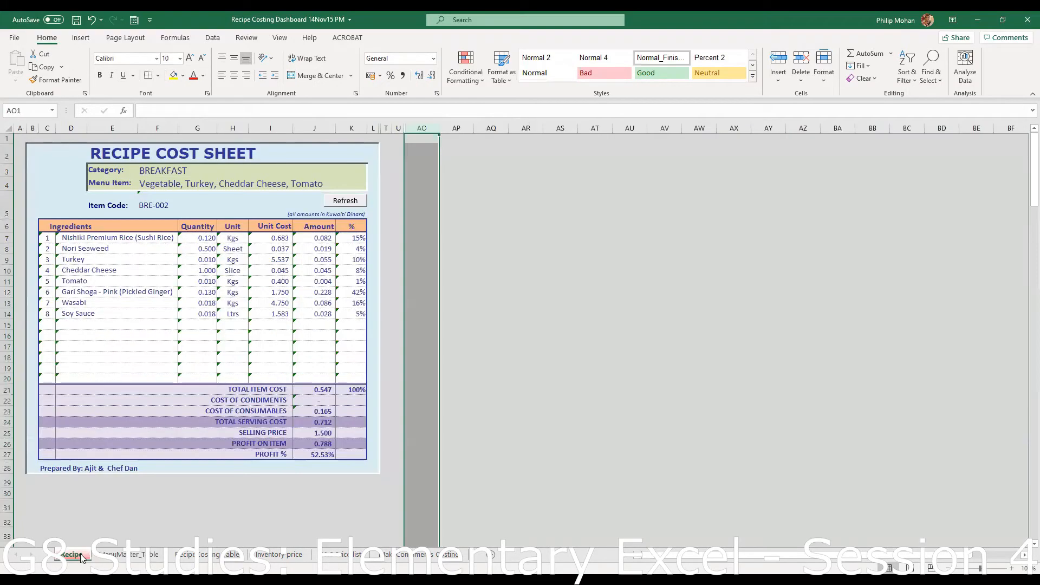
{"action": "left_click", "coordinate": [184, 168]}
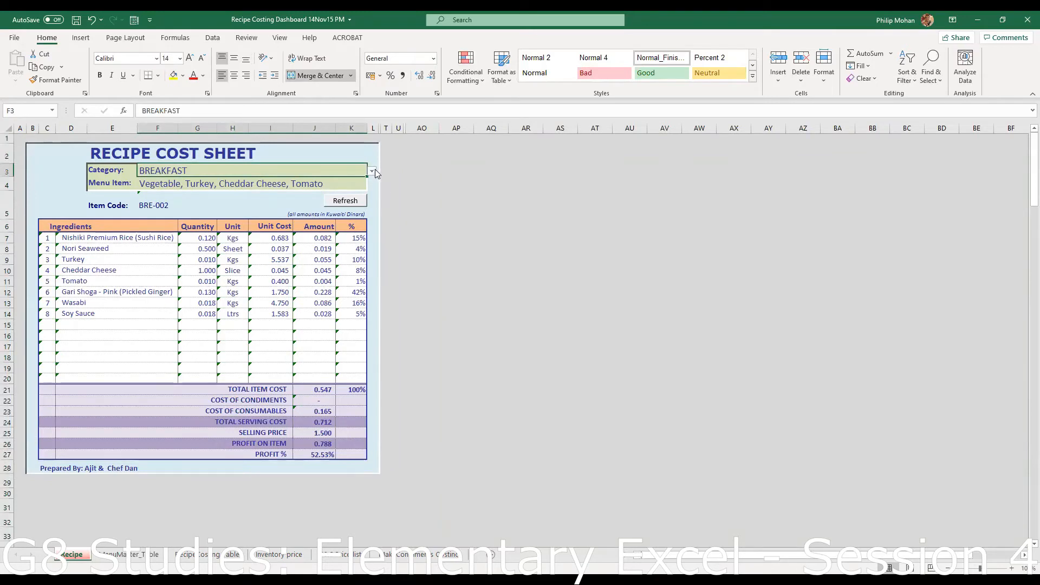
{"action": "right_click", "coordinate": [317, 171]}
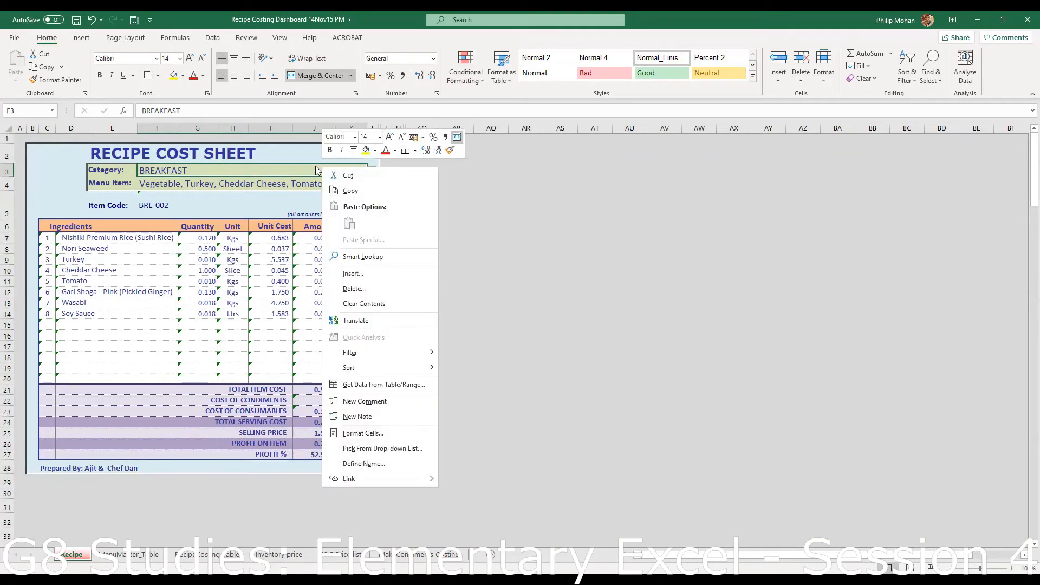
{"action": "left_click", "coordinate": [318, 165]}
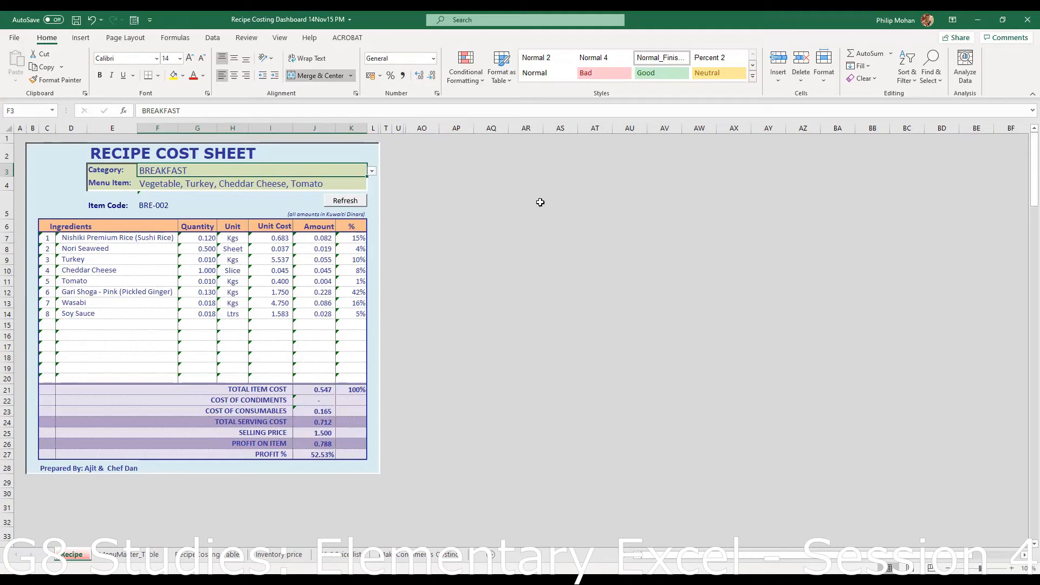
{"action": "left_click", "coordinate": [212, 37]}
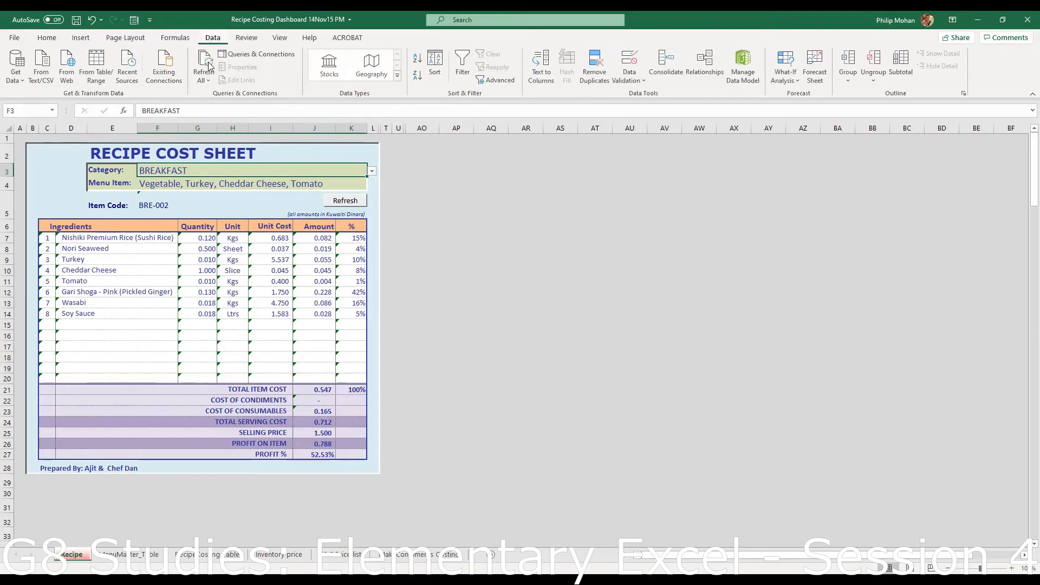
{"action": "left_click", "coordinate": [644, 81]}
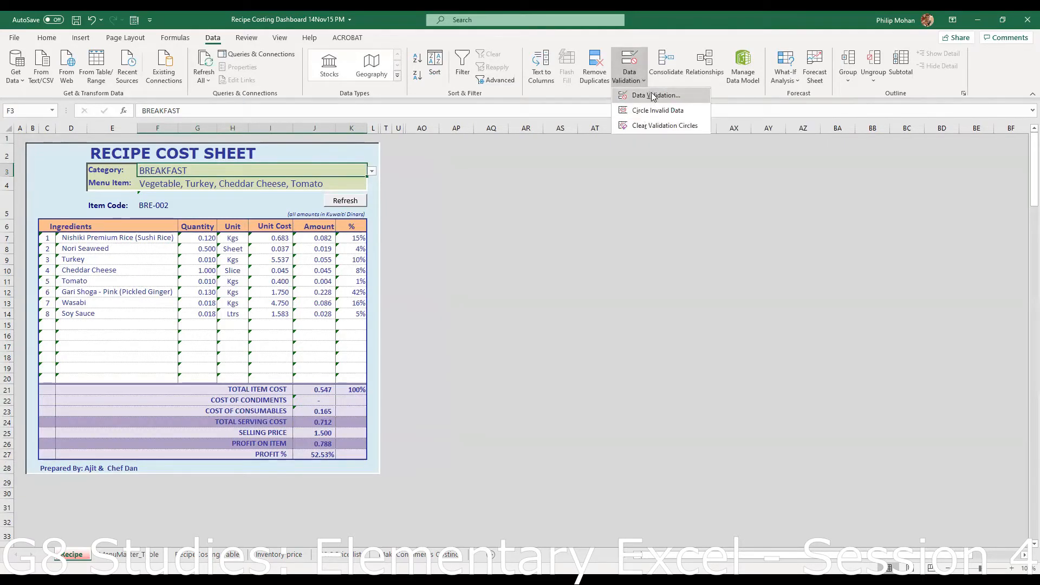
{"action": "left_click", "coordinate": [654, 95]}
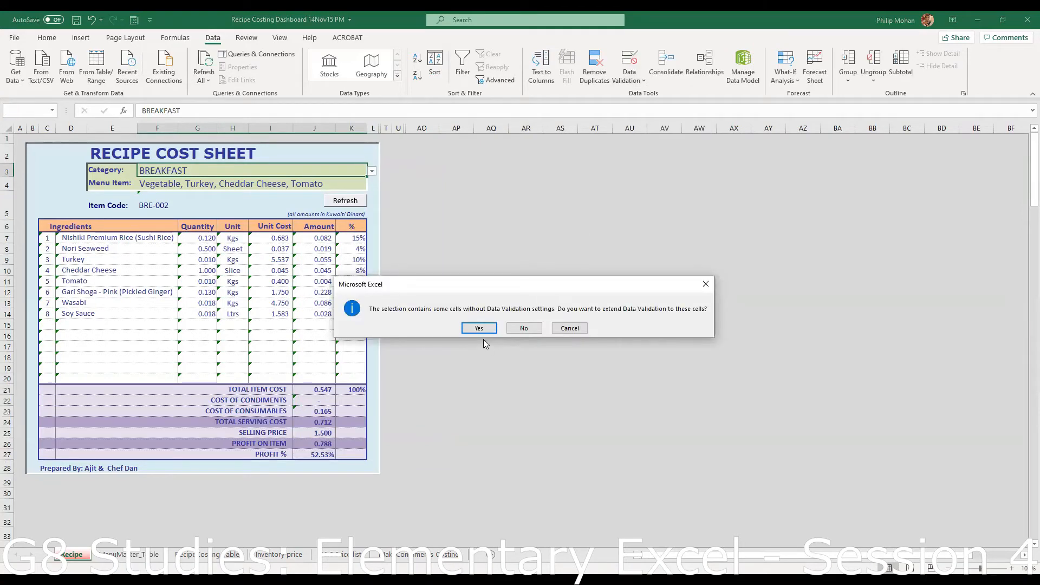
{"action": "left_click", "coordinate": [529, 331]}
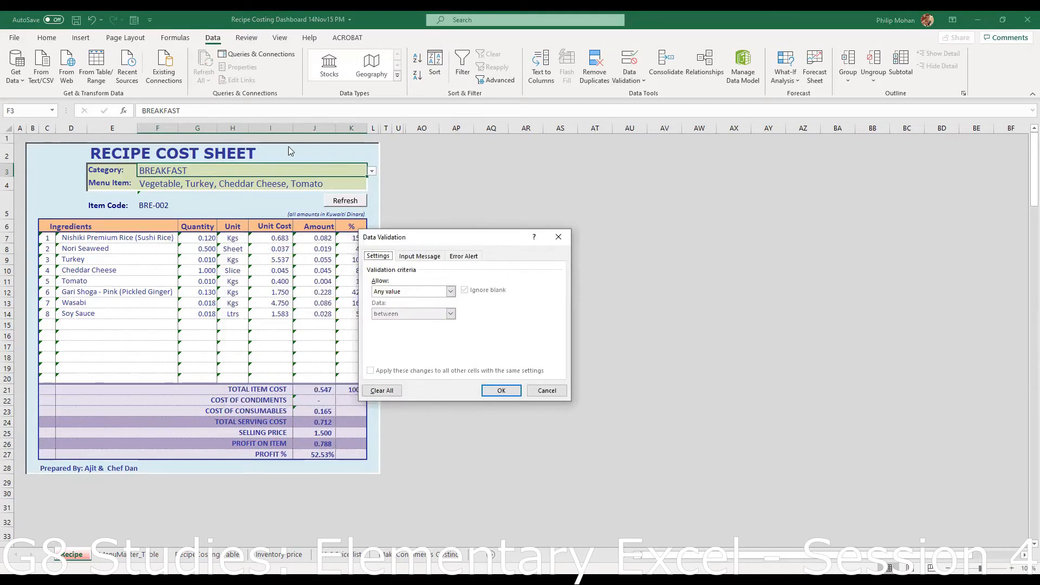
{"action": "left_click", "coordinate": [549, 390]}
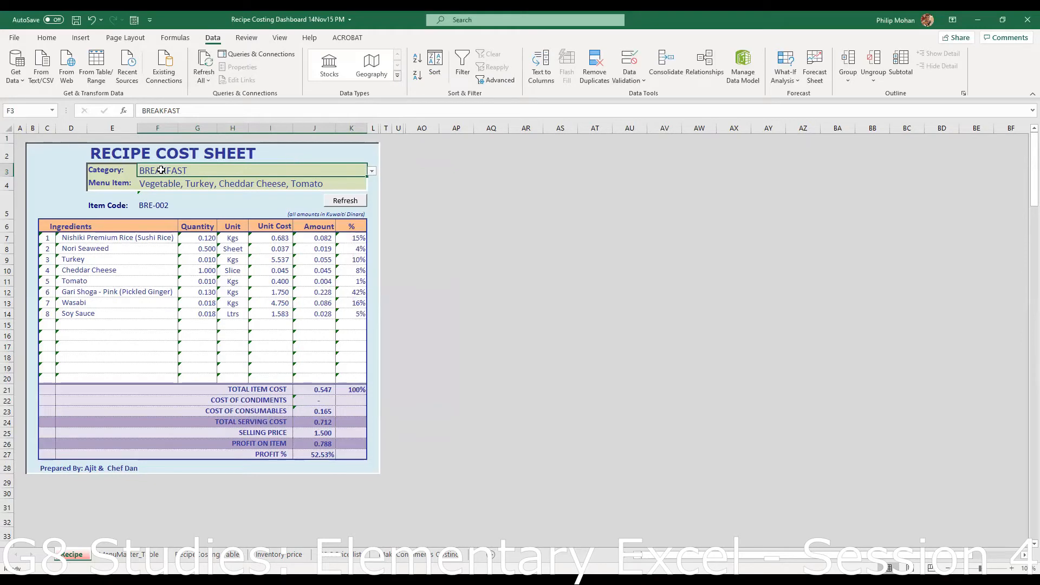
- Select columns U through AO and unhide the hidden columns V to AN
{"action": "right_click", "coordinate": [207, 171]}
{"action": "left_click", "coordinate": [222, 183]}
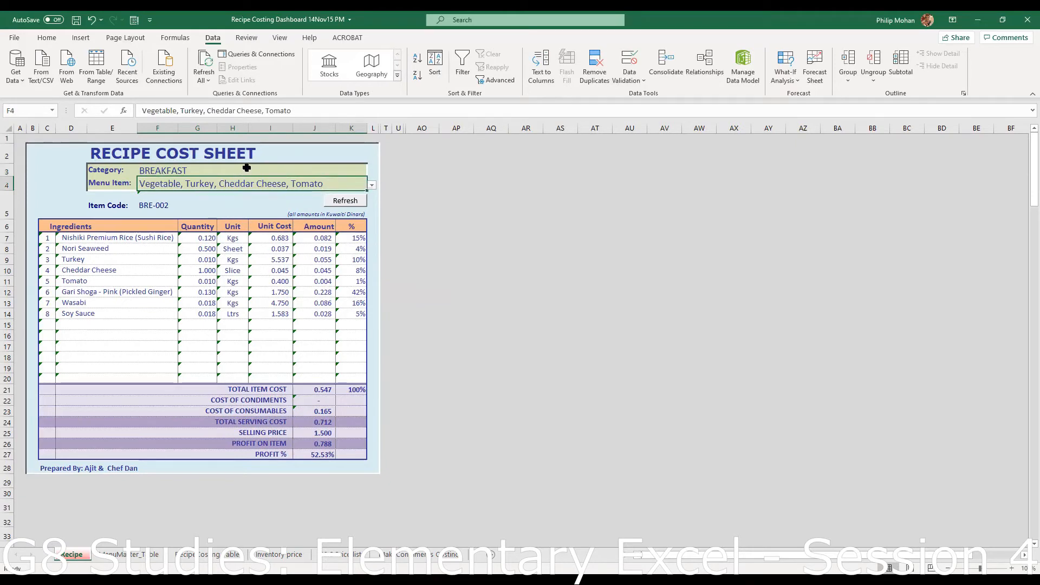
{"action": "left_click", "coordinate": [245, 170]}
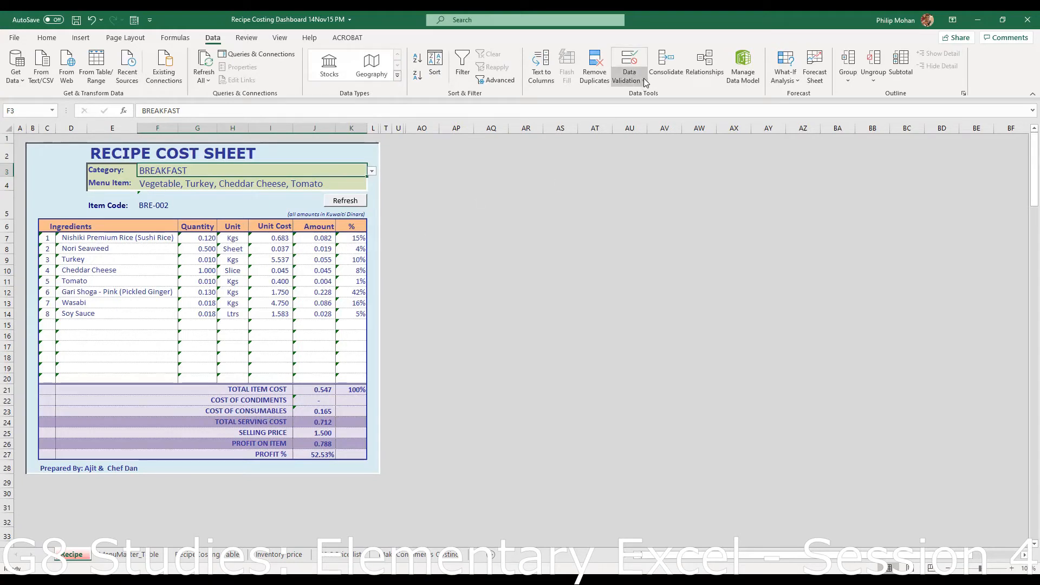
{"action": "left_click", "coordinate": [523, 224]}
{"action": "left_click_drag", "start_coordinate": [398, 127], "coordinate": [414, 178]}
{"action": "right_click", "coordinate": [415, 179]}
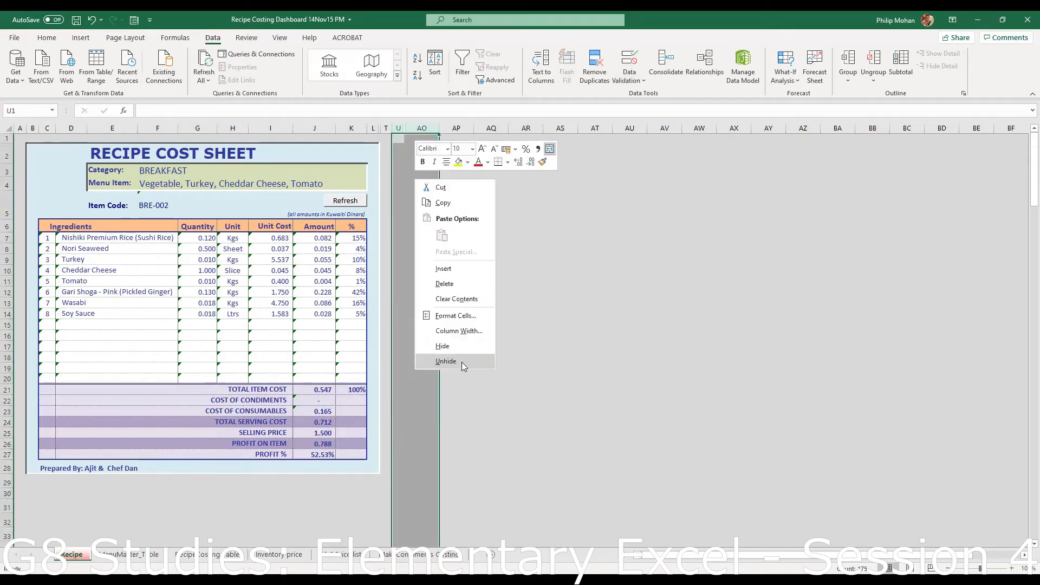
{"action": "left_click", "coordinate": [462, 361]}
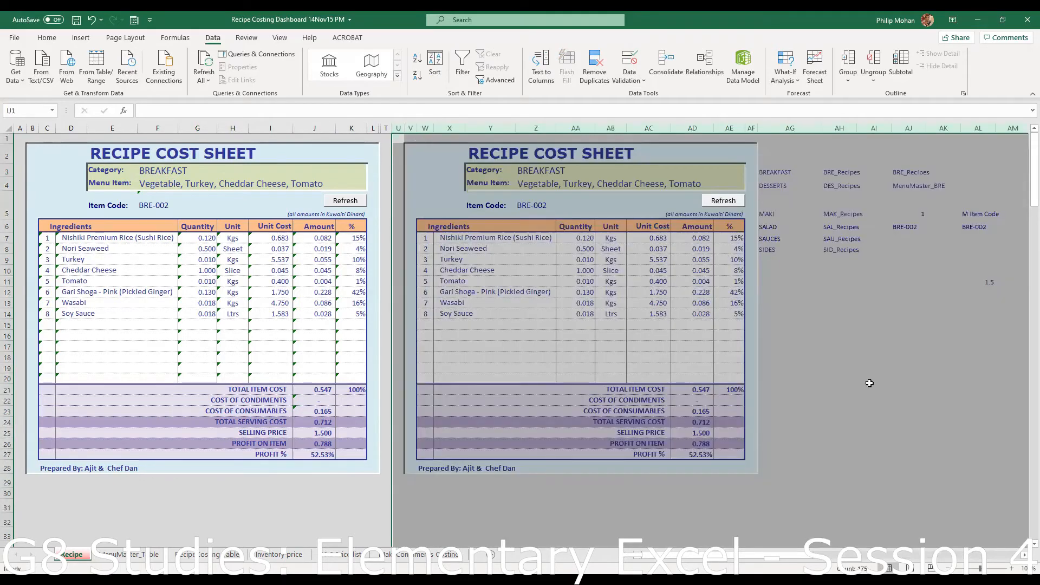
{"action": "left_click", "coordinate": [874, 384]}
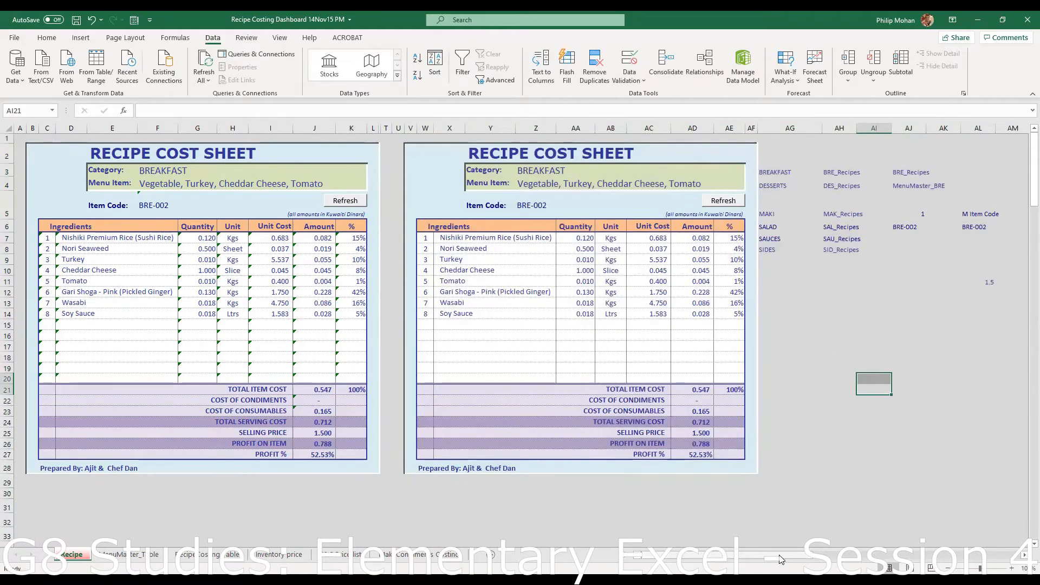
{"action": "mouse_move", "coordinate": [783, 560]}
{"action": "left_mouse_down"}
{"action": "mouse_move", "coordinate": [841, 546]}
{"action": "mouse_move", "coordinate": [785, 551]}
{"action": "left_mouse_up"}
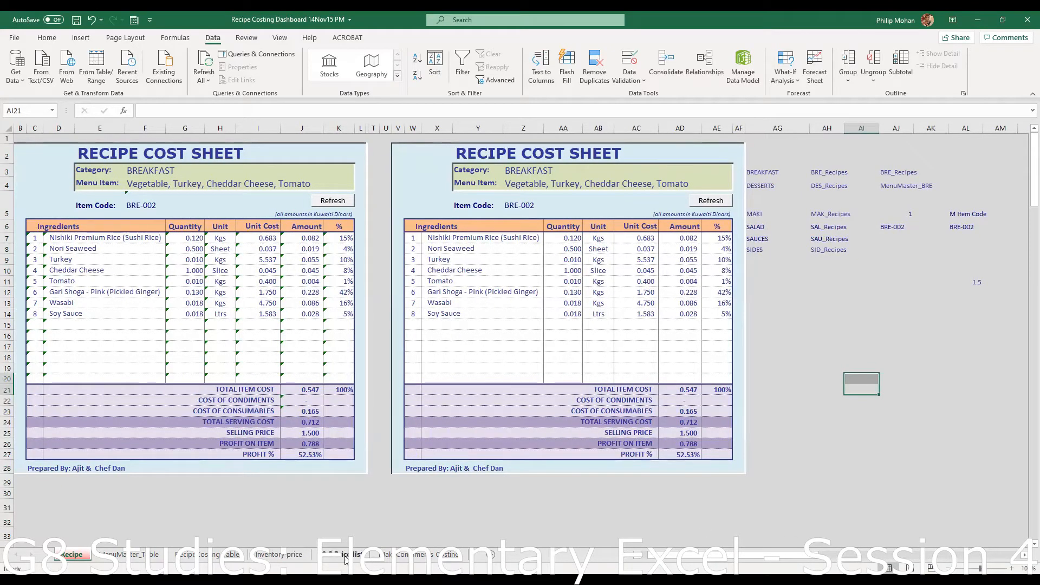
- Set the Category cell F3's data validation to allow Any value
{"action": "left_click", "coordinate": [216, 557]}
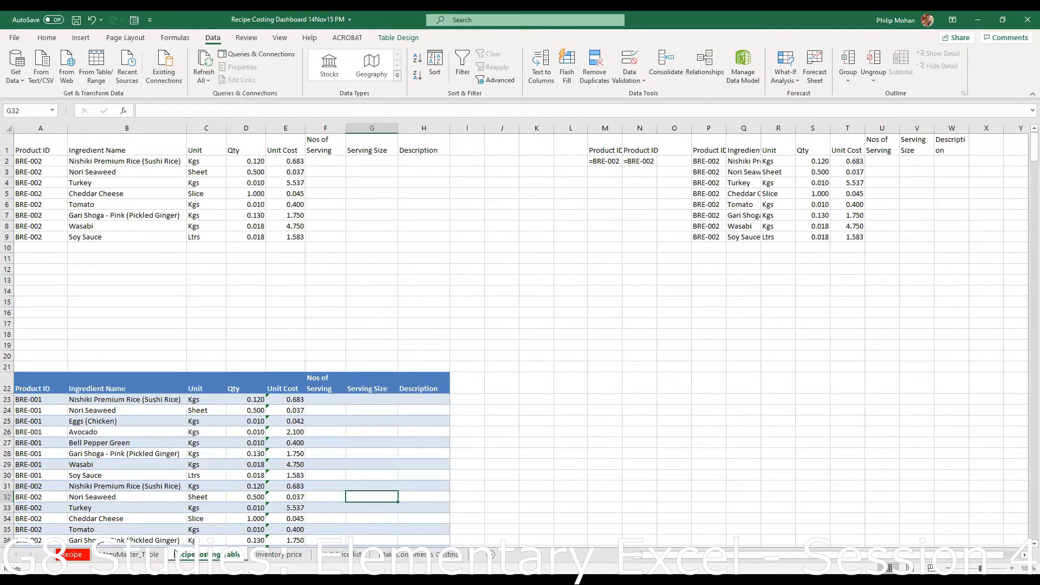
{"action": "left_click", "coordinate": [119, 555]}
{"action": "left_click", "coordinate": [76, 556]}
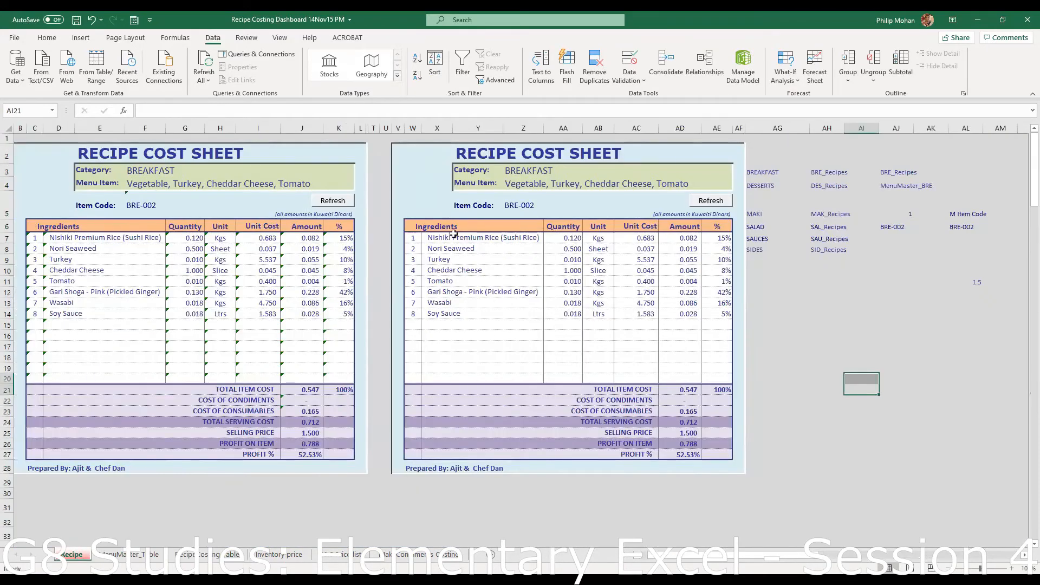
{"action": "left_click", "coordinate": [165, 175]}
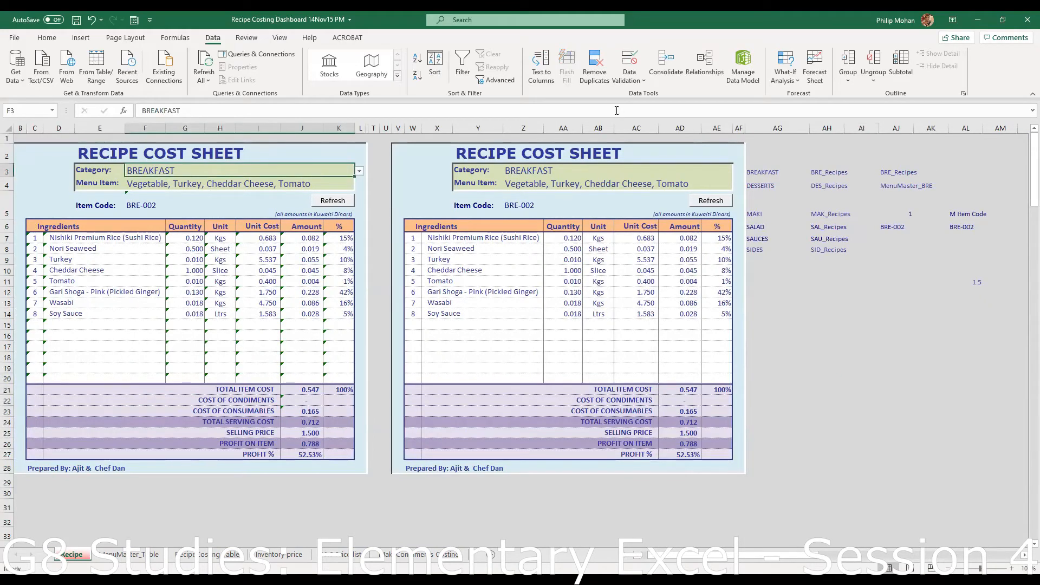
{"action": "left_click", "coordinate": [641, 82]}
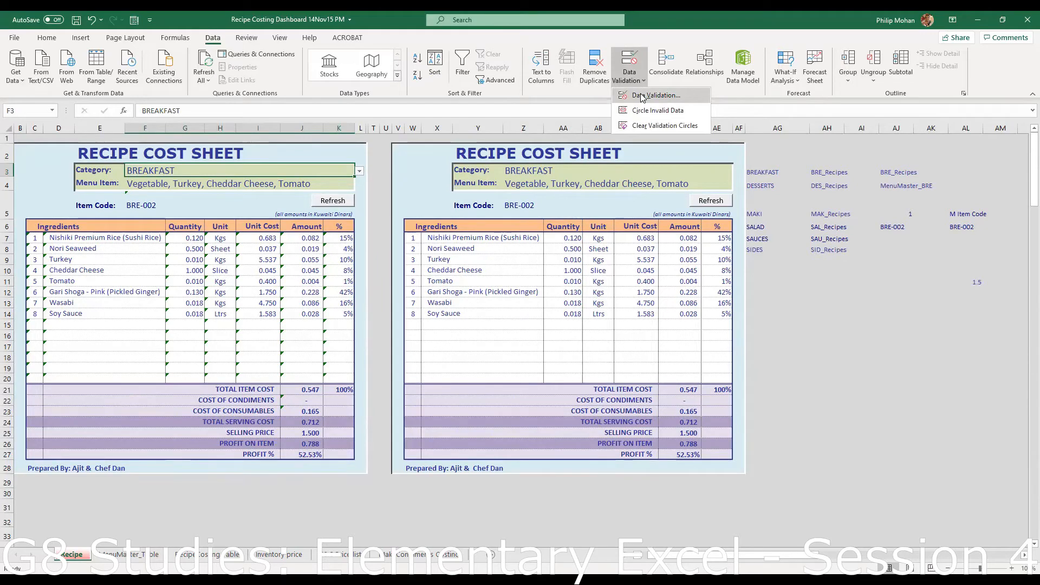
{"action": "left_click", "coordinate": [643, 96]}
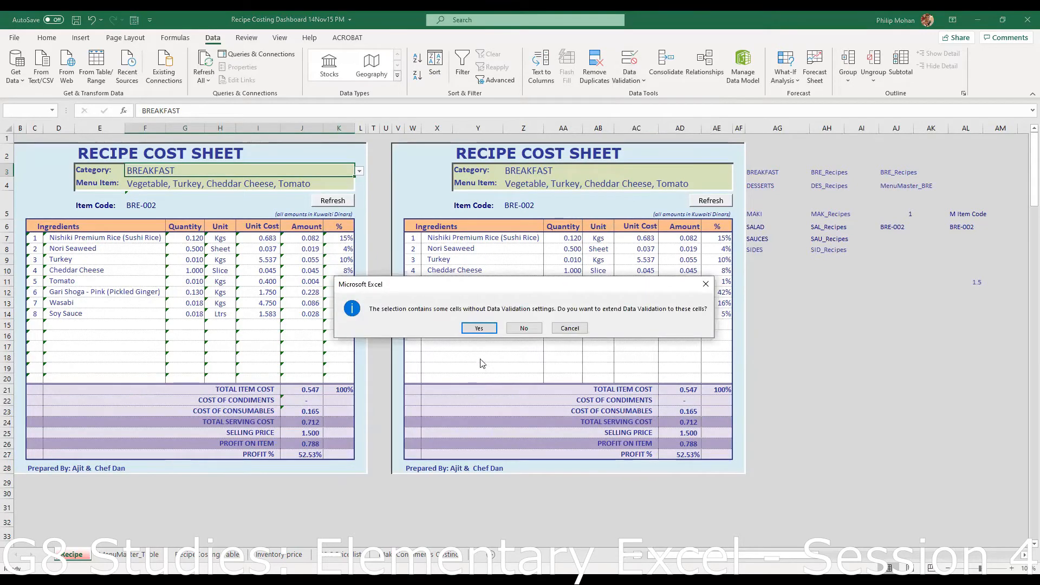
{"action": "left_click", "coordinate": [526, 331]}
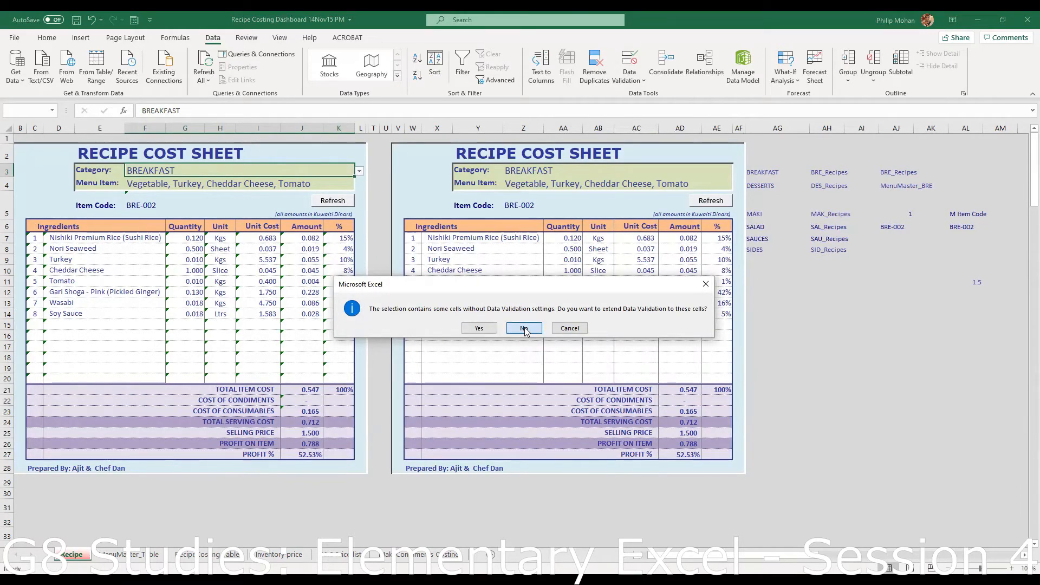
{"action": "left_click", "coordinate": [524, 329]}
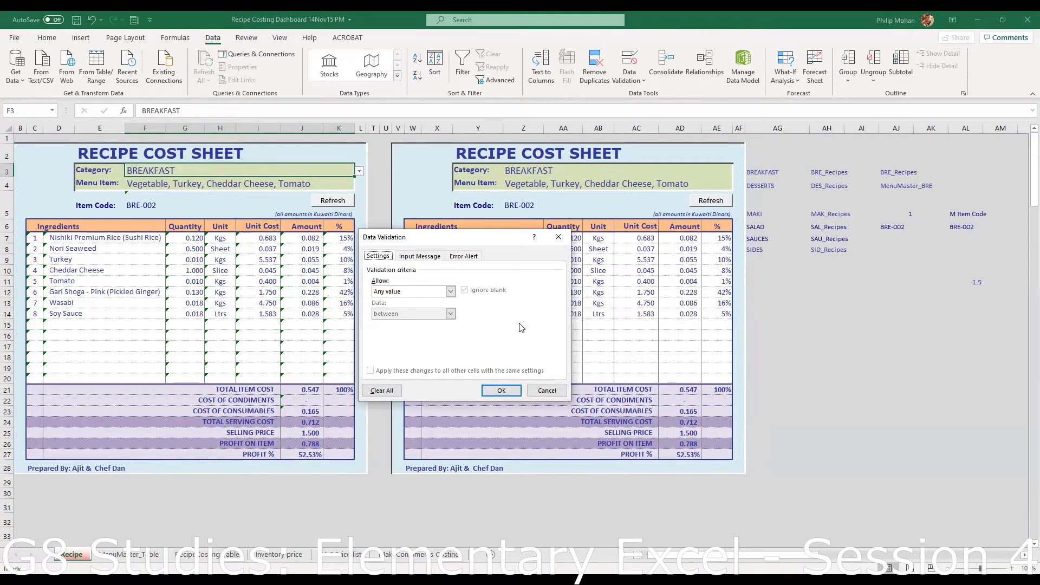
{"action": "left_click", "coordinate": [451, 292]}
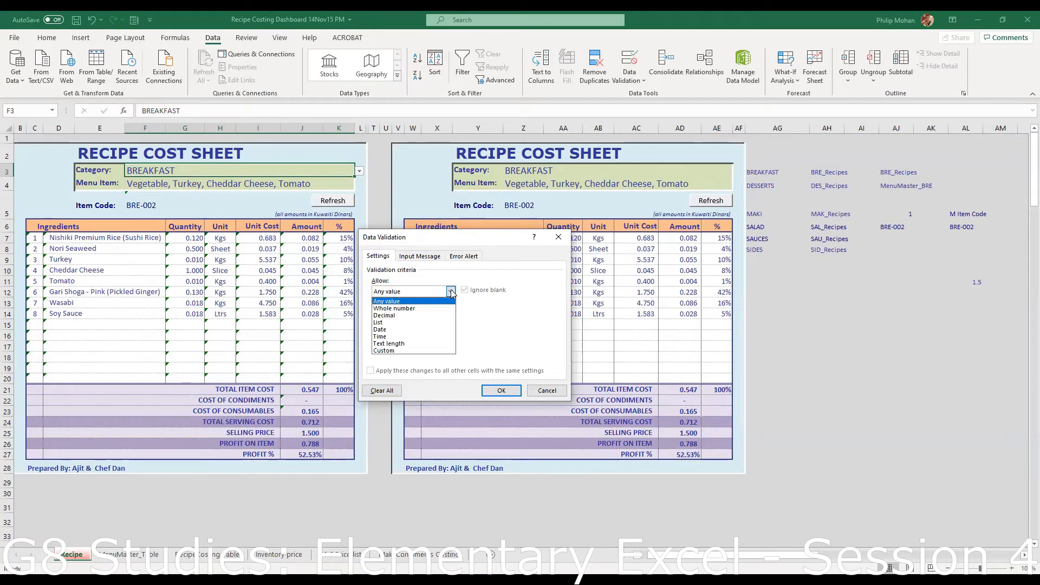
{"action": "left_click", "coordinate": [451, 291]}
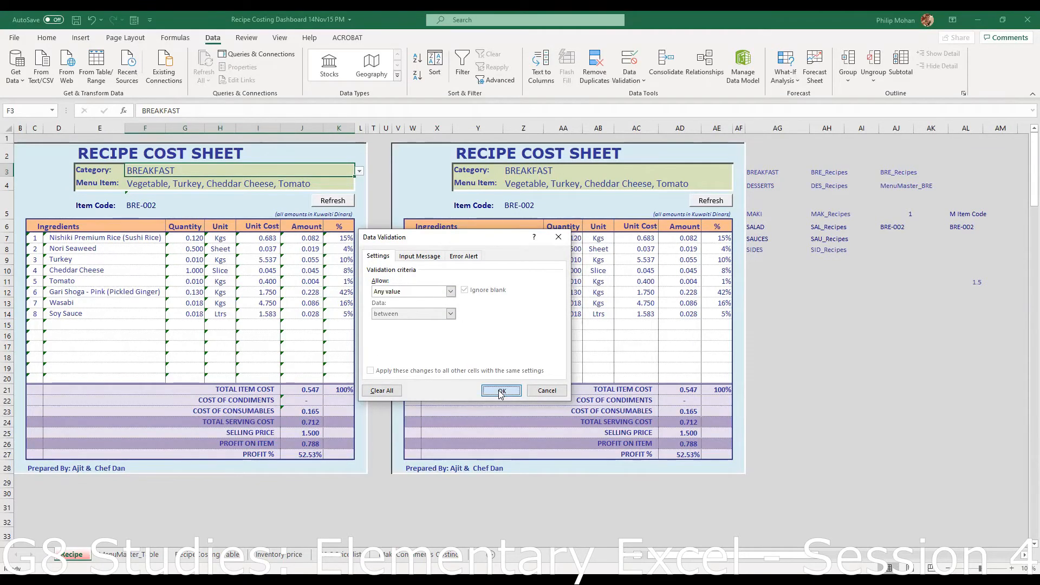
{"action": "left_click", "coordinate": [500, 391]}
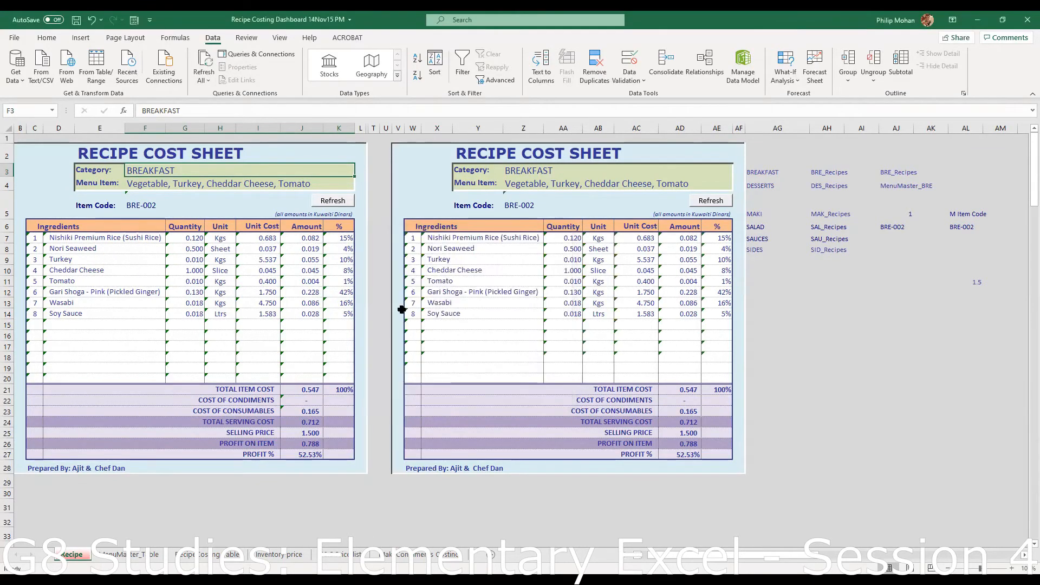
- Inspect the Menu Item cell's validation and close it unchanged
{"action": "left_click", "coordinate": [287, 182]}
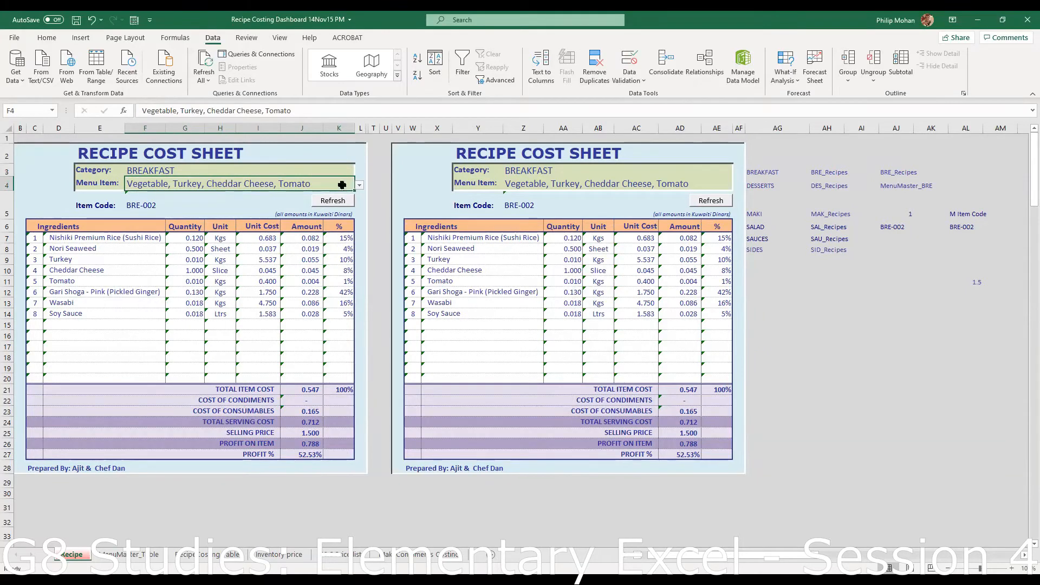
{"action": "left_click", "coordinate": [643, 92]}
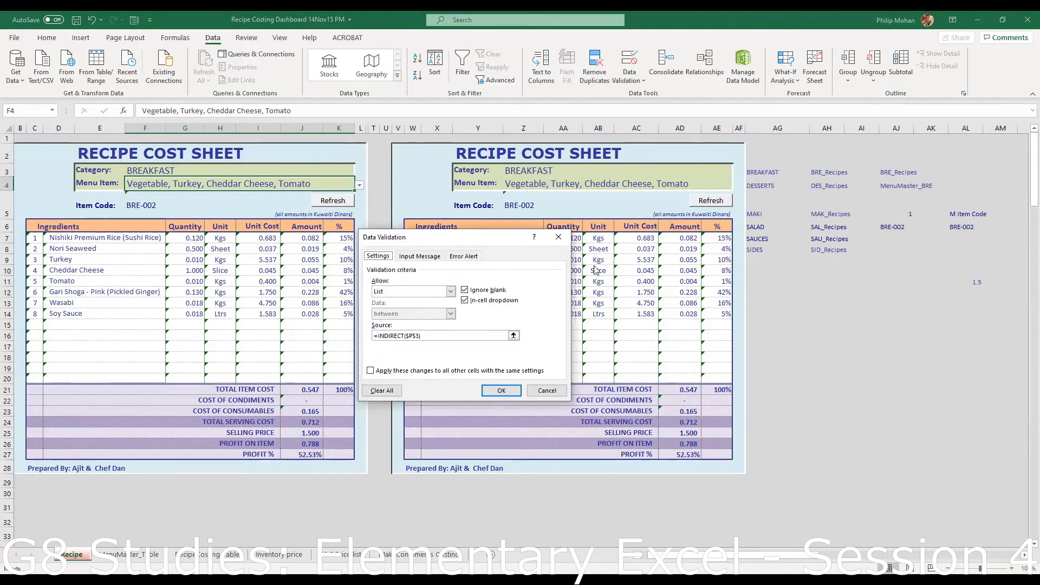
{"action": "left_click", "coordinate": [554, 391]}
{"action": "left_click", "coordinate": [535, 170]}
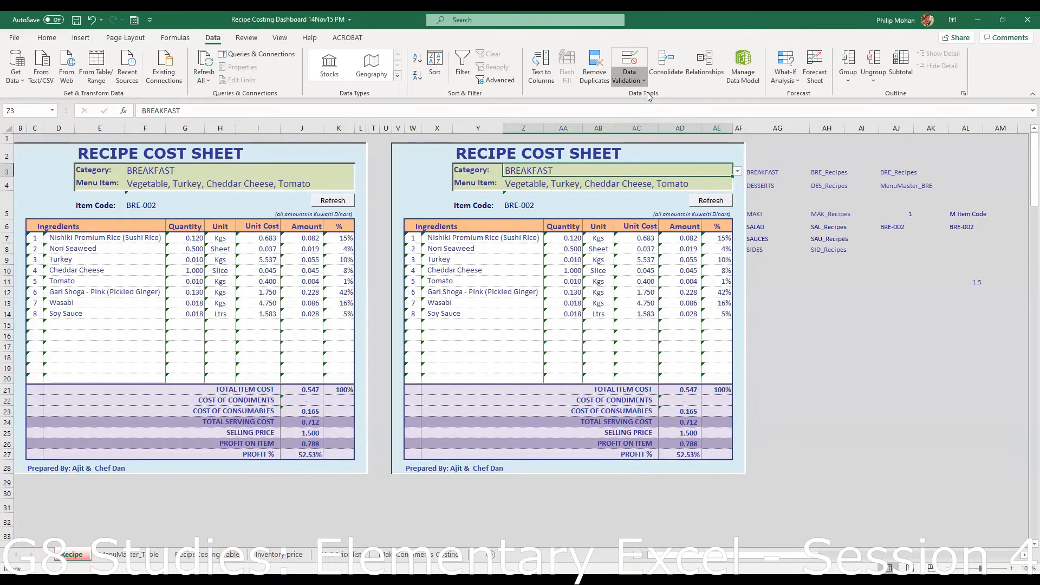
- Review the validation settings for Z3 and F3 without making changes
{"action": "left_click", "coordinate": [629, 60]}
{"action": "left_click", "coordinate": [569, 329]}
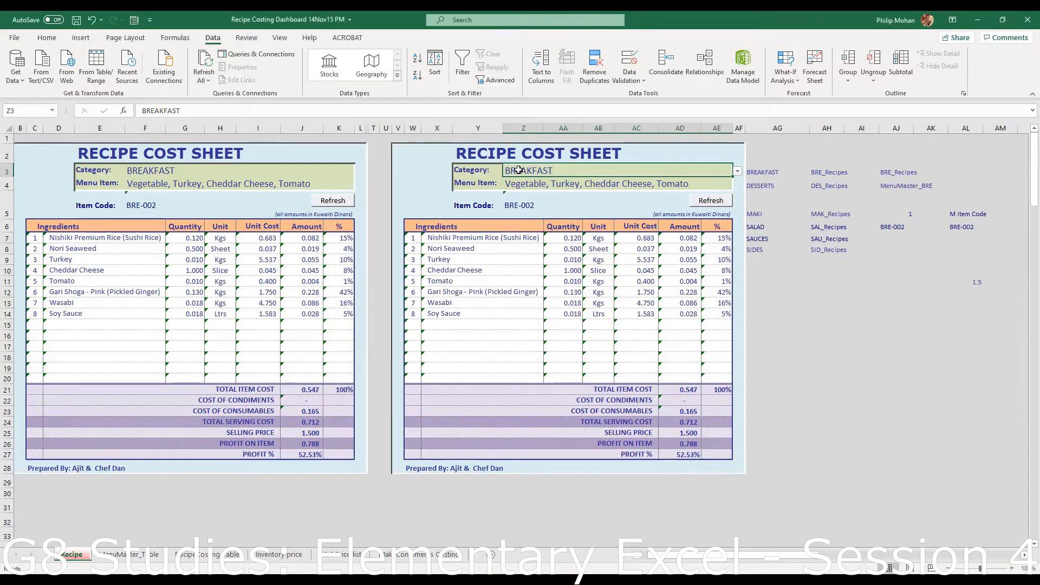
{"action": "left_click", "coordinate": [184, 171]}
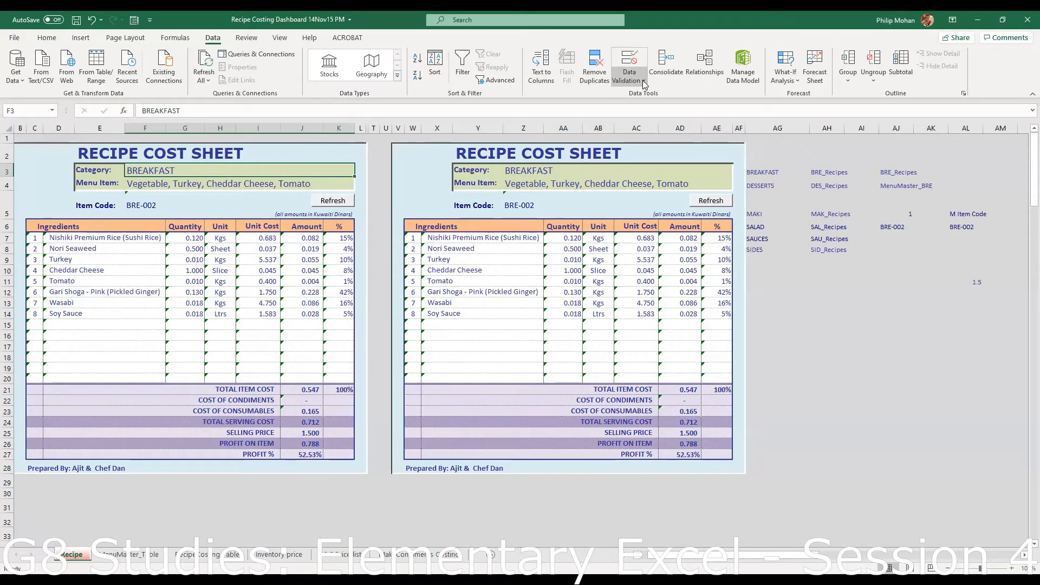
{"action": "left_click", "coordinate": [629, 60]}
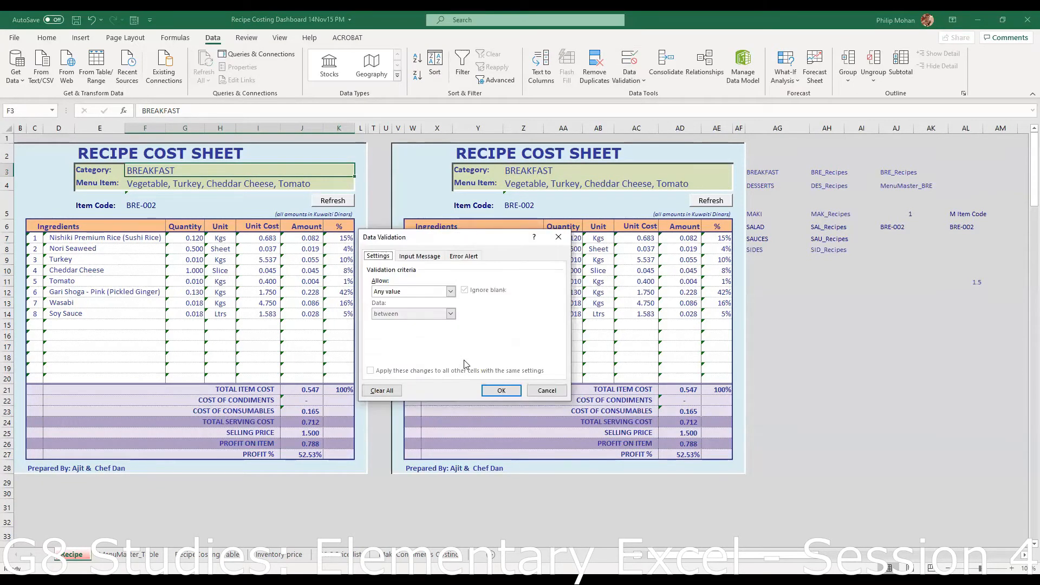
{"action": "left_click", "coordinate": [546, 390]}
- Confirm Z3's Category list draws from =$M$3:$M$8, then select columns L to U
{"action": "left_click", "coordinate": [516, 170]}
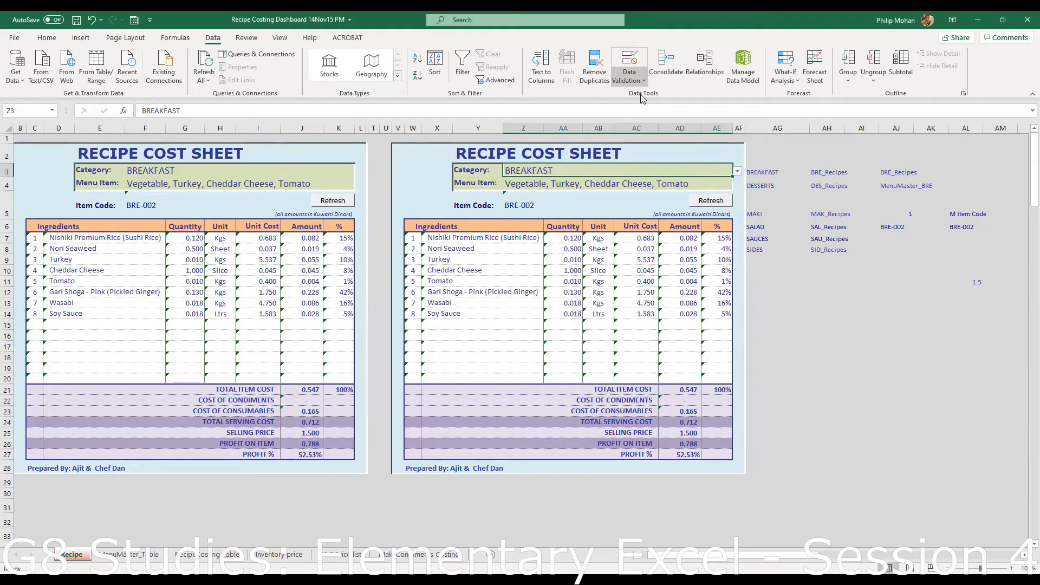
{"action": "left_click", "coordinate": [630, 62]}
{"action": "left_click", "coordinate": [480, 328]}
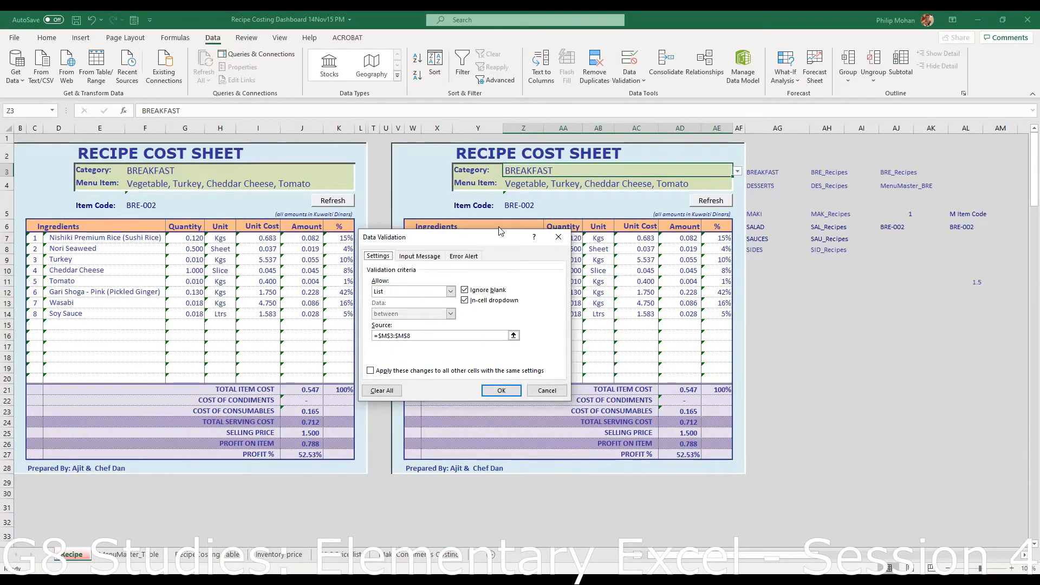
{"action": "left_click_drag", "start_coordinate": [499, 231], "coordinate": [521, 210]}
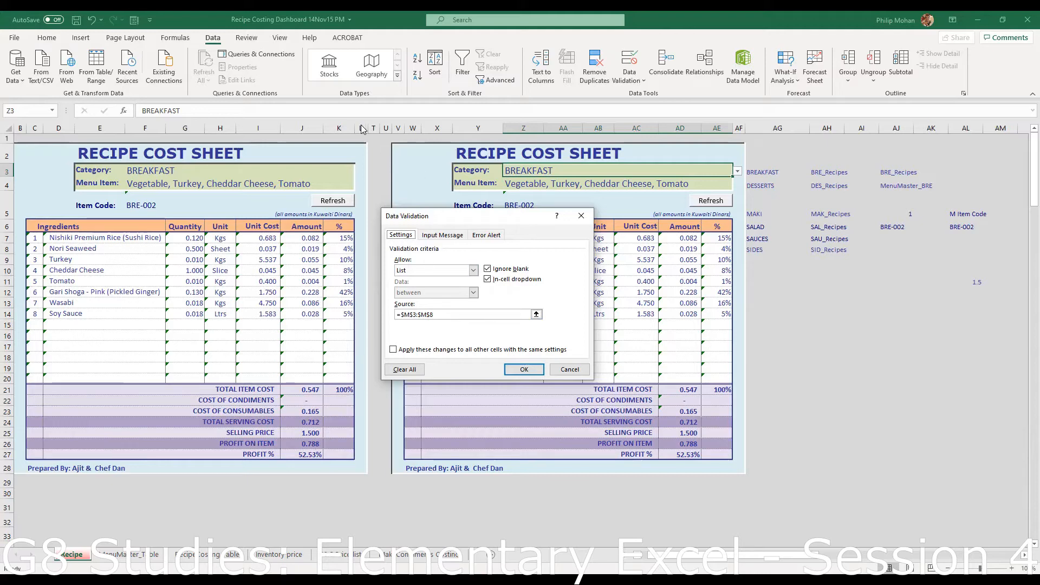
{"action": "left_click", "coordinate": [524, 369]}
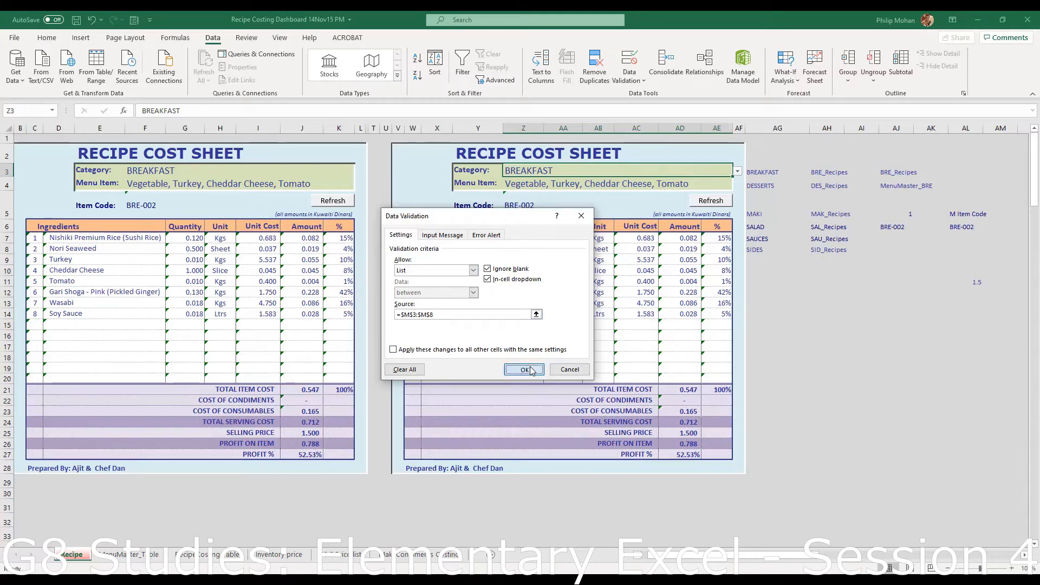
{"action": "left_click_drag", "start_coordinate": [362, 127], "coordinate": [386, 128]}
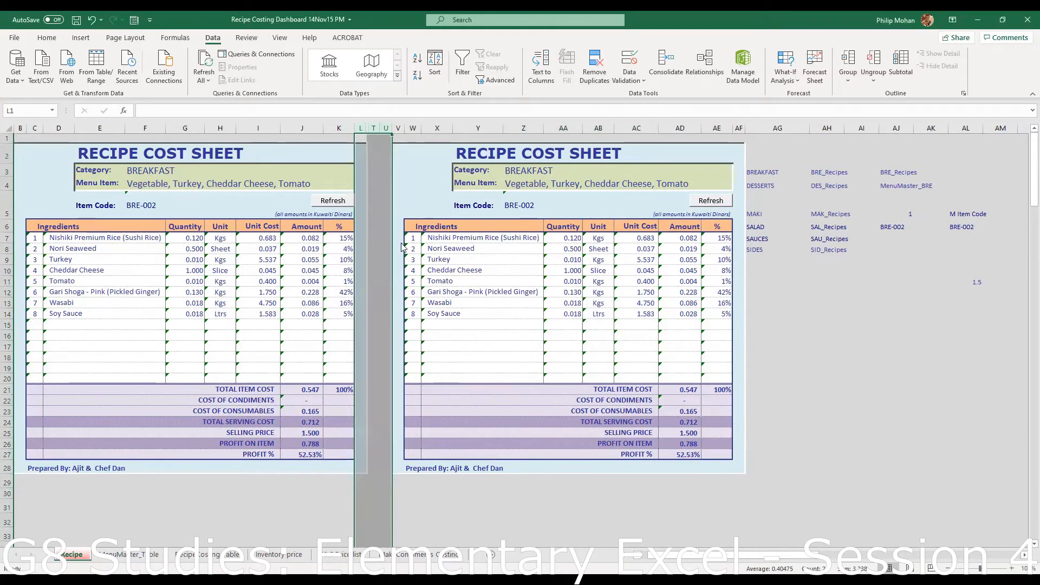
- Unhide columns M to S and go through the category list BREAKFAST to SIDES in M3:M8
{"action": "right_click", "coordinate": [376, 150]}
{"action": "left_click", "coordinate": [477, 343]}
{"action": "left_click", "coordinate": [477, 343]}
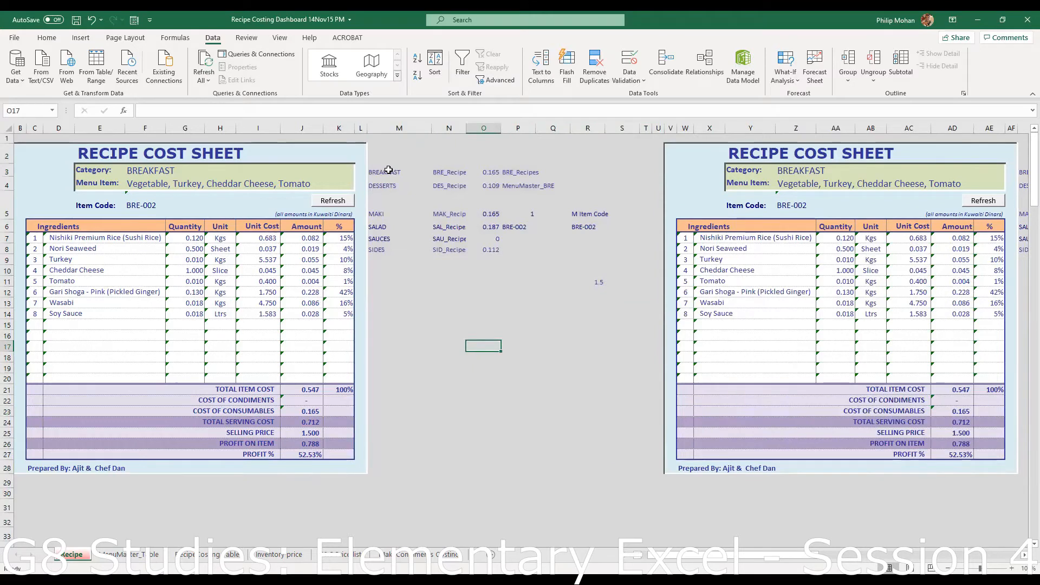
{"action": "left_click", "coordinate": [387, 172]}
{"action": "left_click", "coordinate": [382, 186]}
{"action": "left_click", "coordinate": [379, 215]}
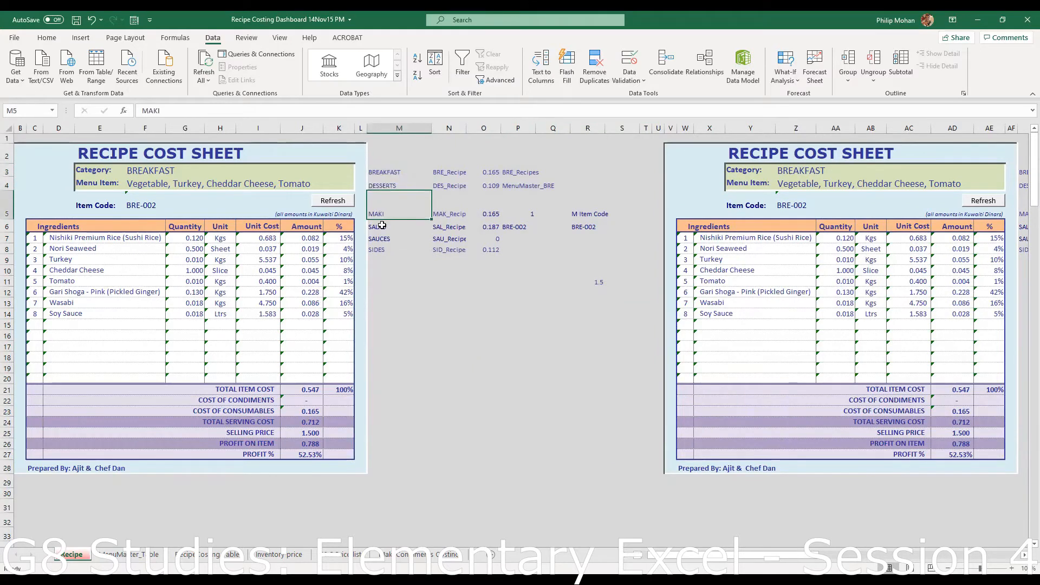
{"action": "left_click", "coordinate": [382, 226]}
{"action": "left_click", "coordinate": [384, 238]}
{"action": "left_click", "coordinate": [386, 250]}
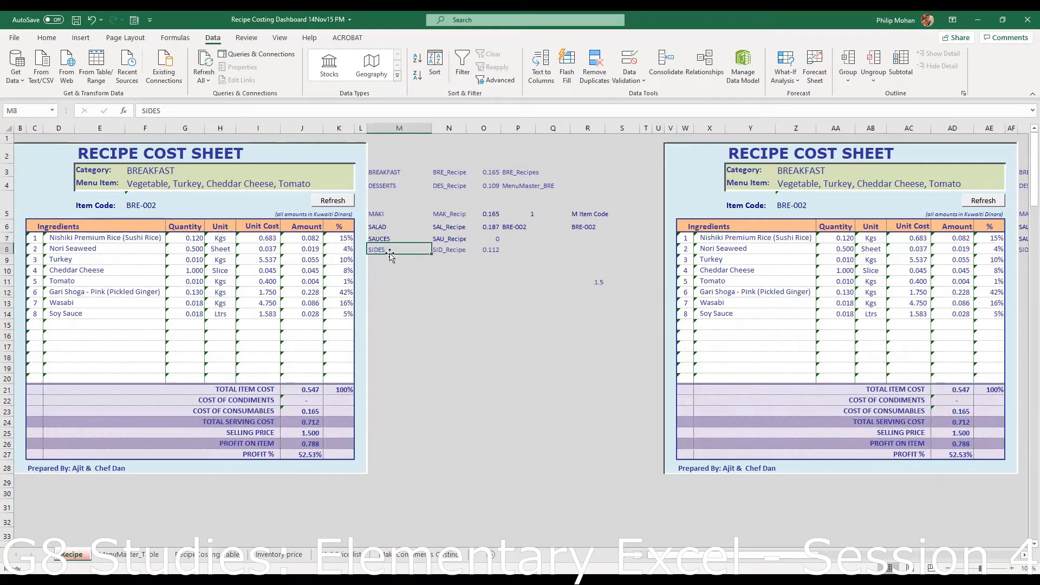
{"action": "left_click", "coordinate": [388, 176]}
{"action": "left_click", "coordinate": [392, 201]}
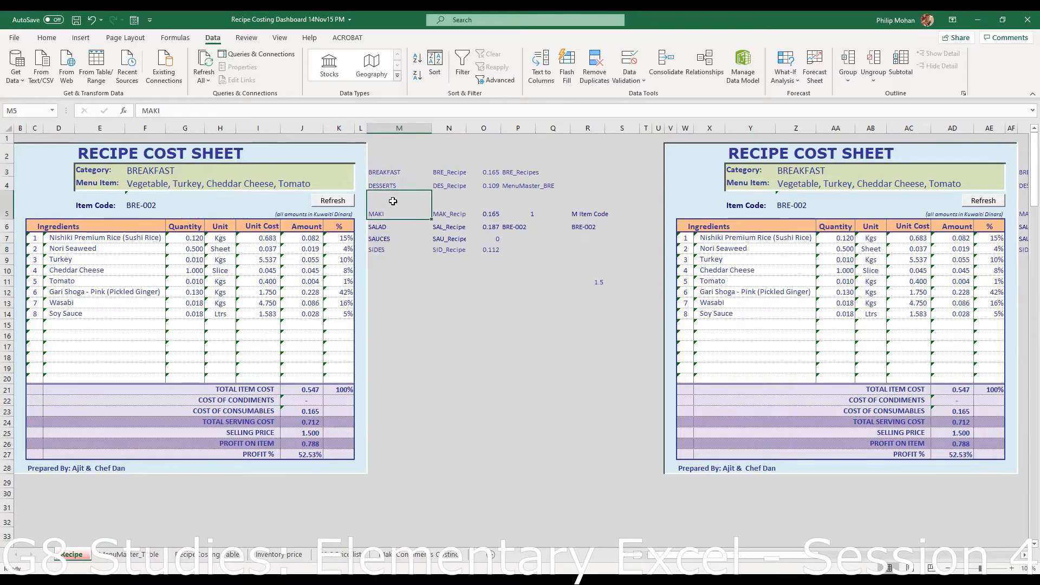
{"action": "left_click", "coordinate": [388, 175]}
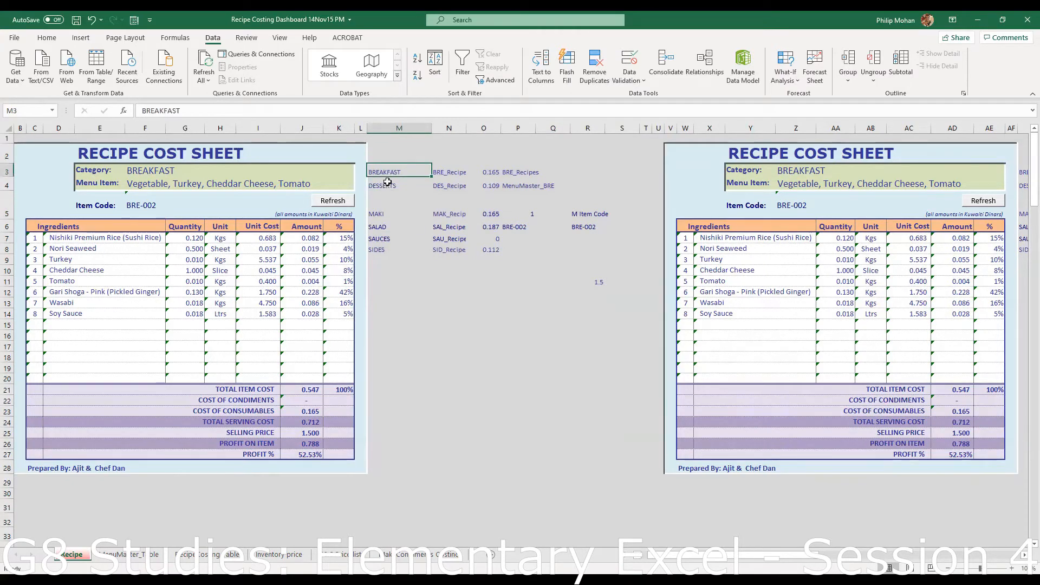
{"action": "left_click", "coordinate": [389, 184]}
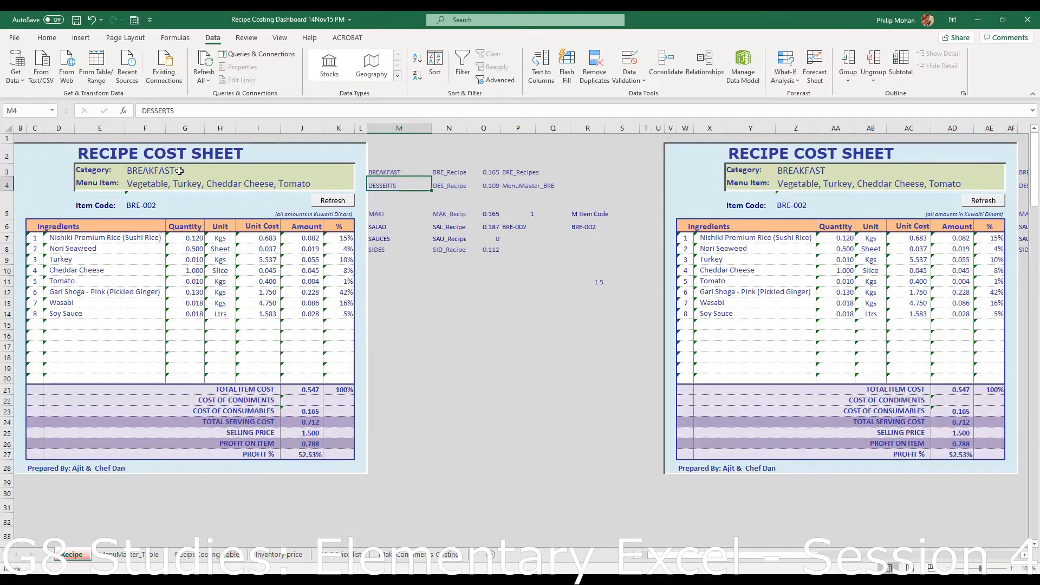
- Check the Category and Menu Item cells on both Recipe Cost Sheets, showing BREAKFAST
{"action": "left_click", "coordinate": [179, 171]}
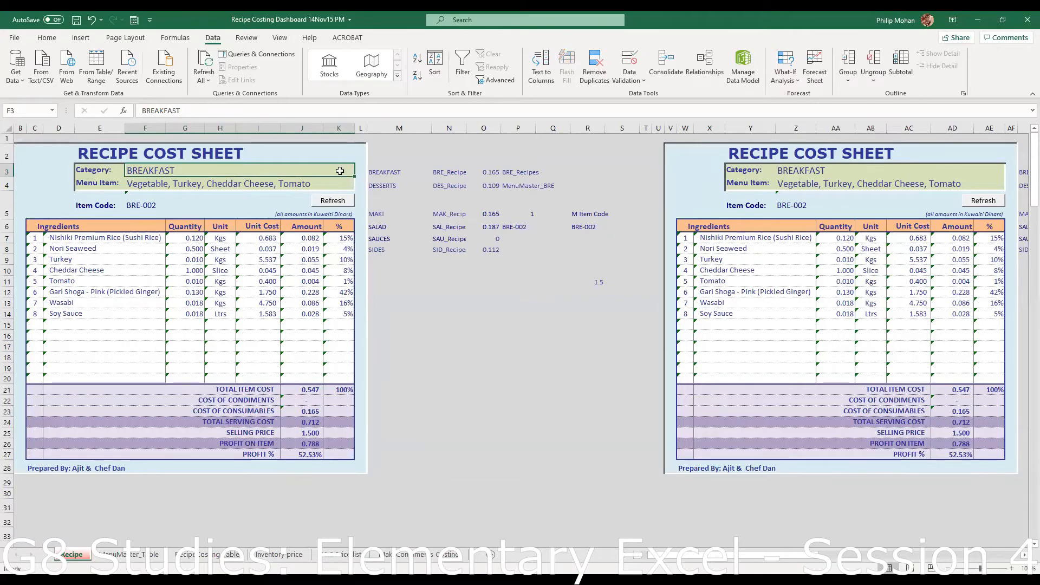
{"action": "left_click", "coordinate": [537, 357]}
{"action": "left_click", "coordinate": [284, 170]}
{"action": "left_click", "coordinate": [347, 187]}
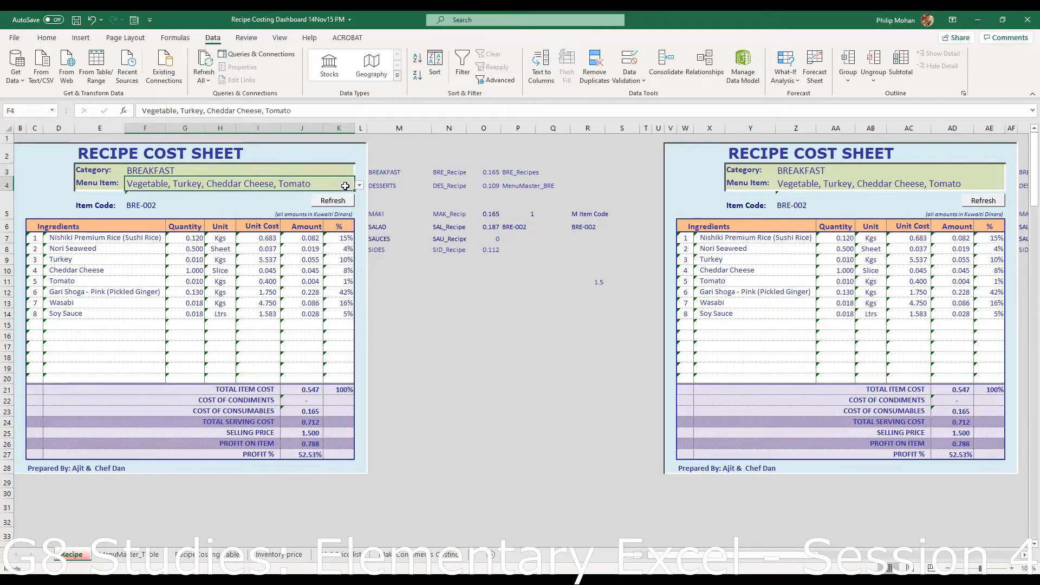
{"action": "left_click", "coordinate": [346, 172]}
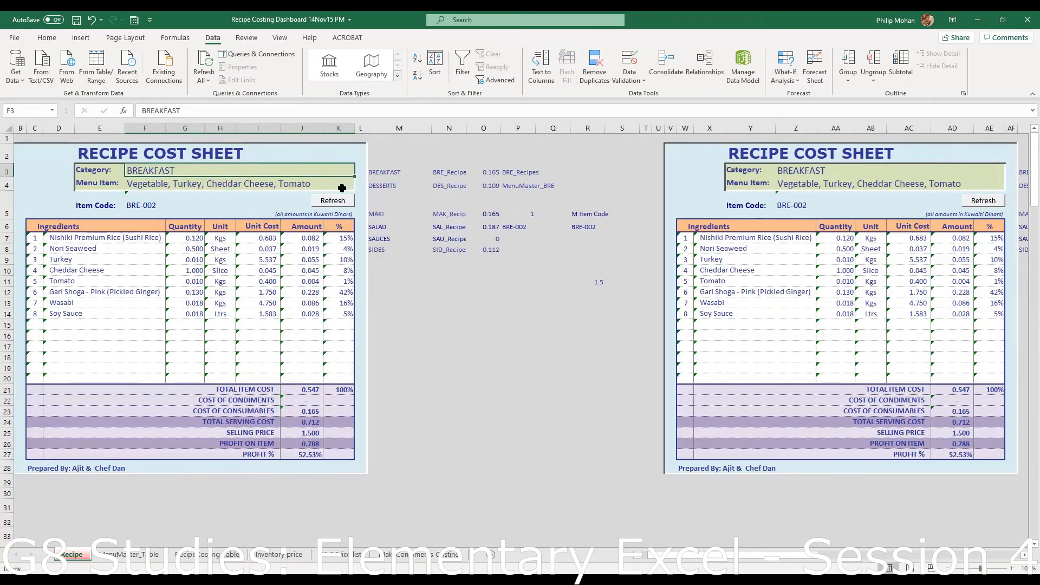
{"action": "left_click", "coordinate": [342, 187]}
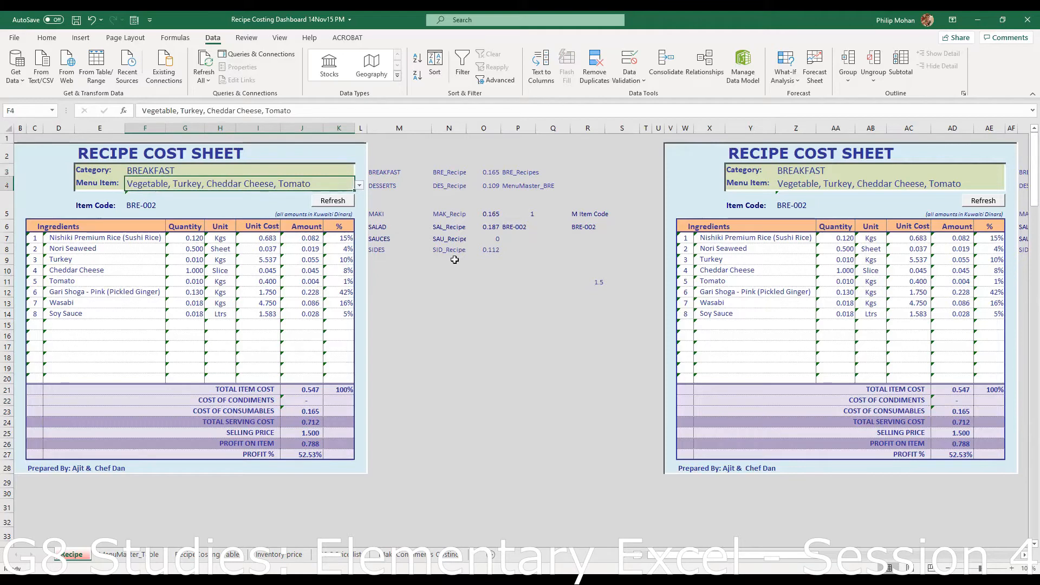
{"action": "left_click", "coordinate": [333, 170]}
{"action": "left_click", "coordinate": [350, 186]}
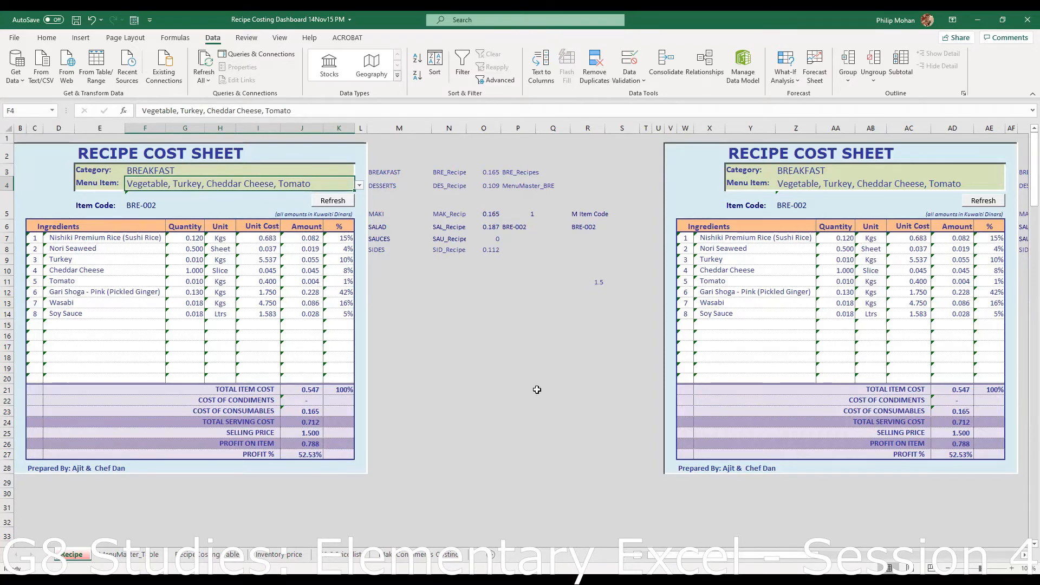
{"action": "left_click", "coordinate": [449, 296]}
{"action": "left_click", "coordinate": [301, 167]}
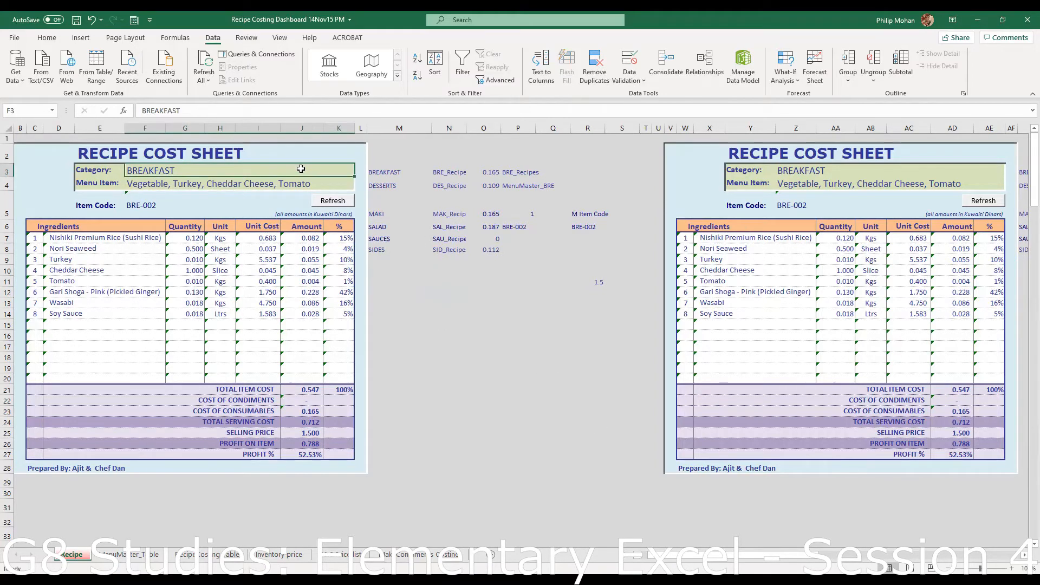
{"action": "left_click", "coordinate": [835, 171]}
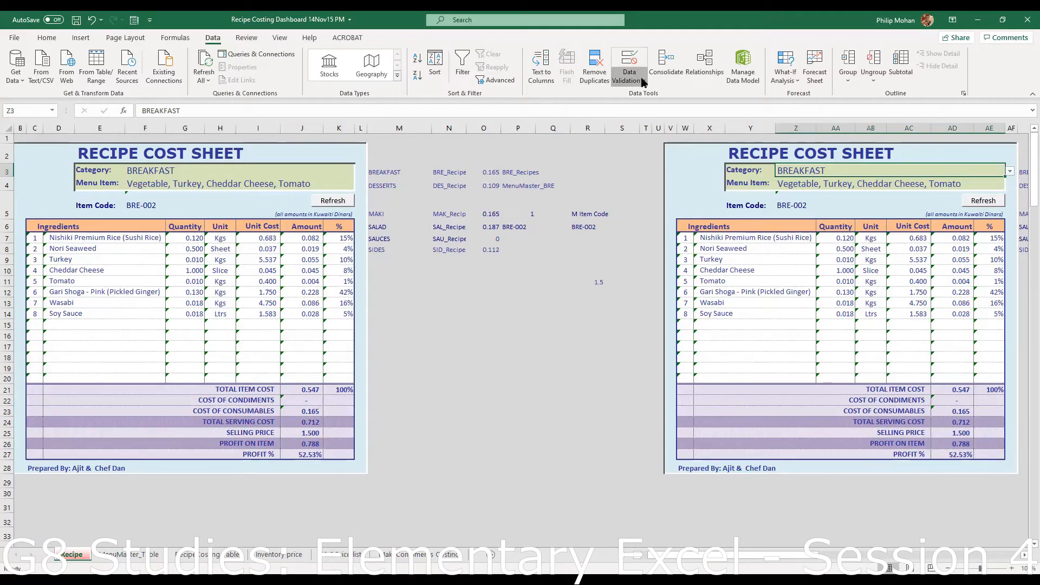
{"action": "left_click", "coordinate": [630, 64]}
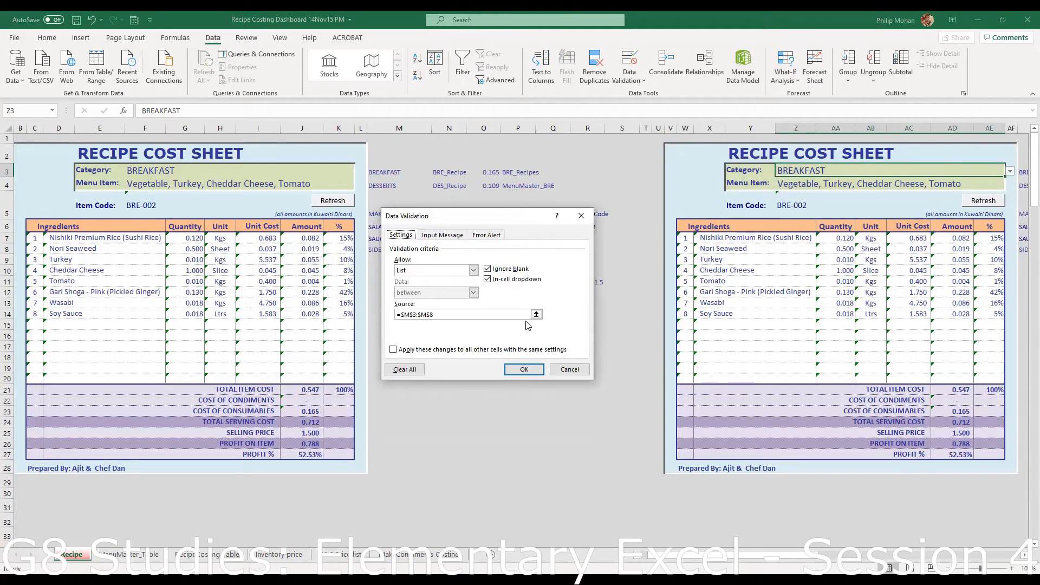
{"action": "left_click_drag", "start_coordinate": [474, 216], "coordinate": [486, 313]}
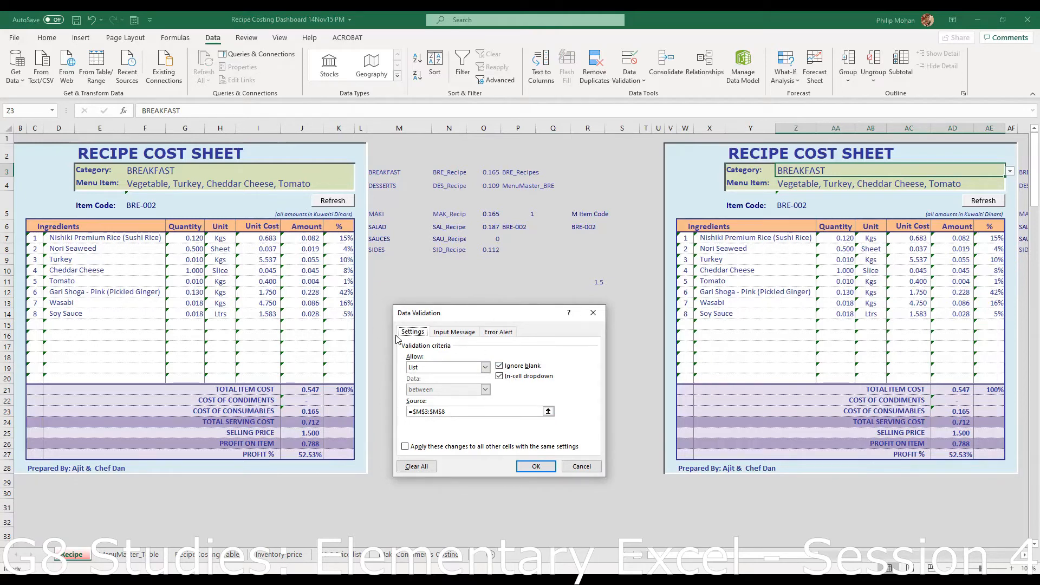
{"action": "left_click", "coordinate": [583, 467]}
{"action": "scroll", "coordinate": [482, 382], "scroll_direction": "down", "scroll_amount": 6}
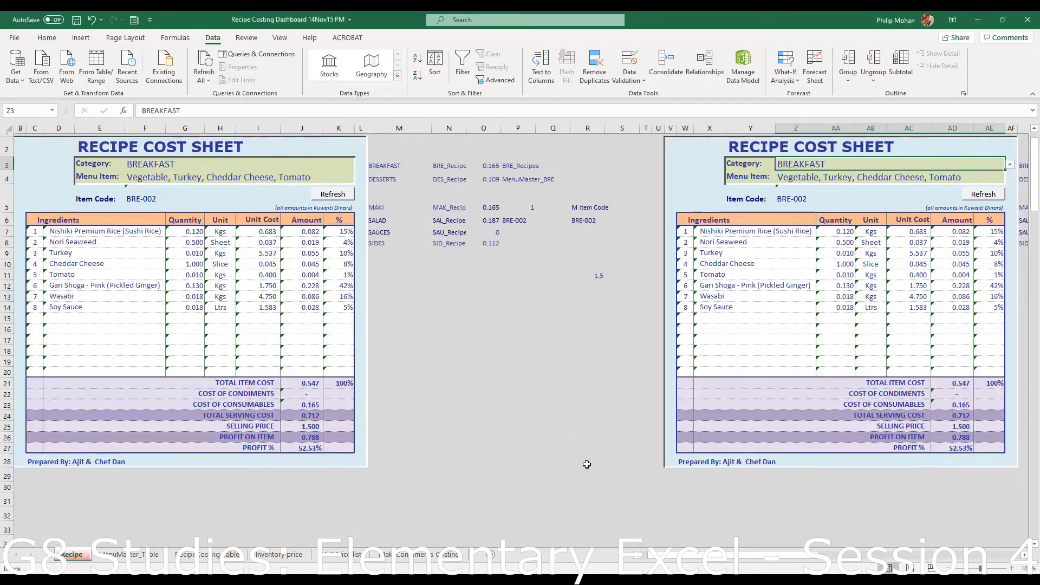
- Widen columns N and T to fit long menu item names
{"action": "left_click", "coordinate": [436, 377]}
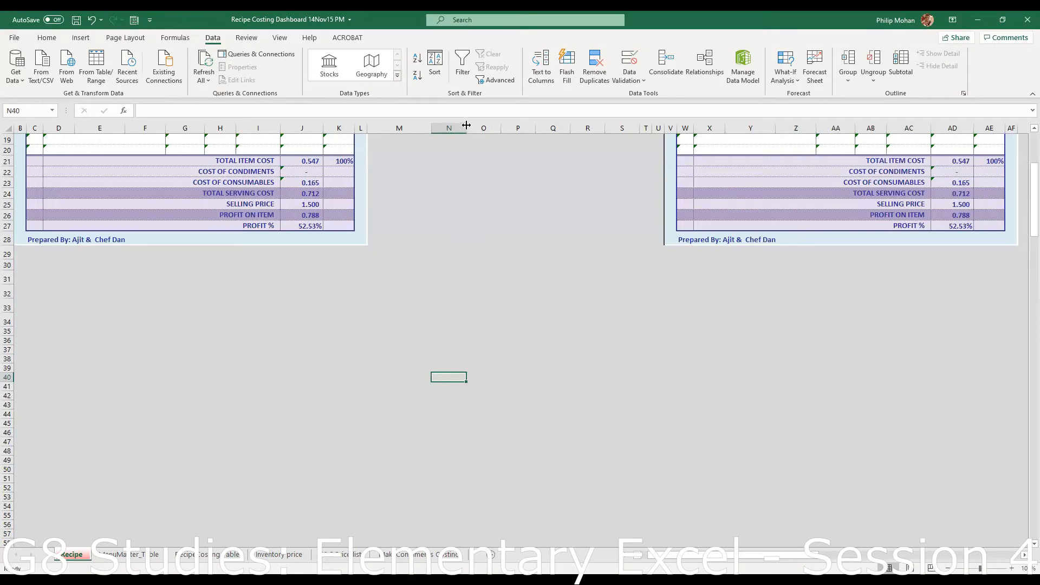
{"action": "left_click_drag", "start_coordinate": [515, 149], "coordinate": [533, 146]}
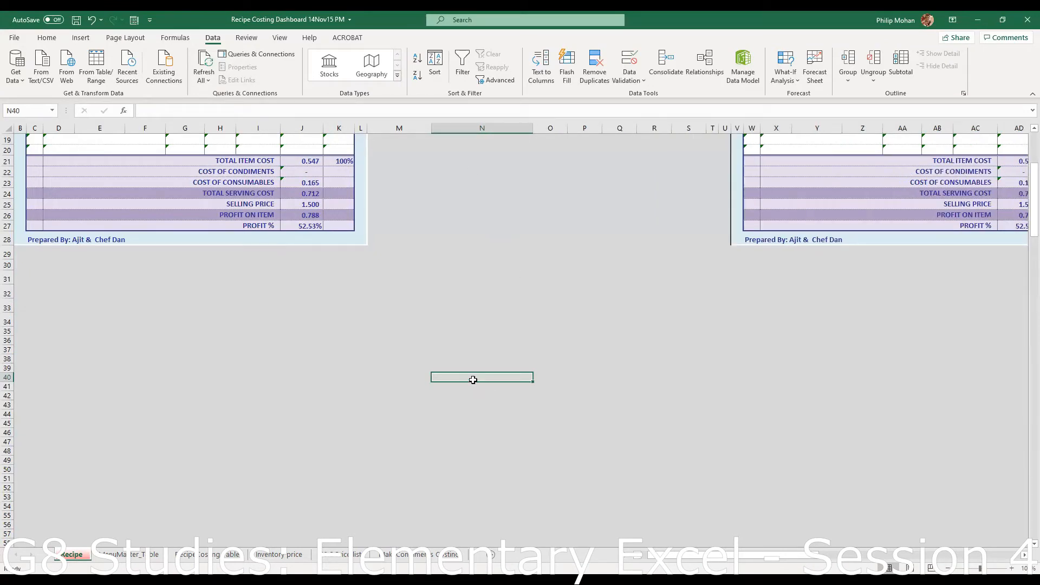
{"action": "left_click", "coordinate": [717, 379]}
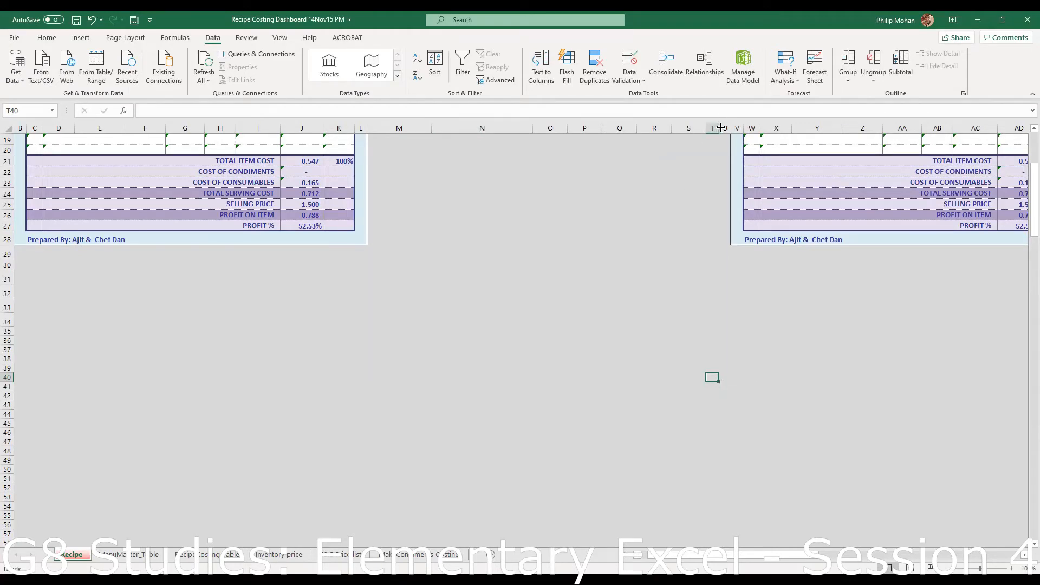
{"action": "left_click_drag", "start_coordinate": [802, 110], "coordinate": [801, 112]}
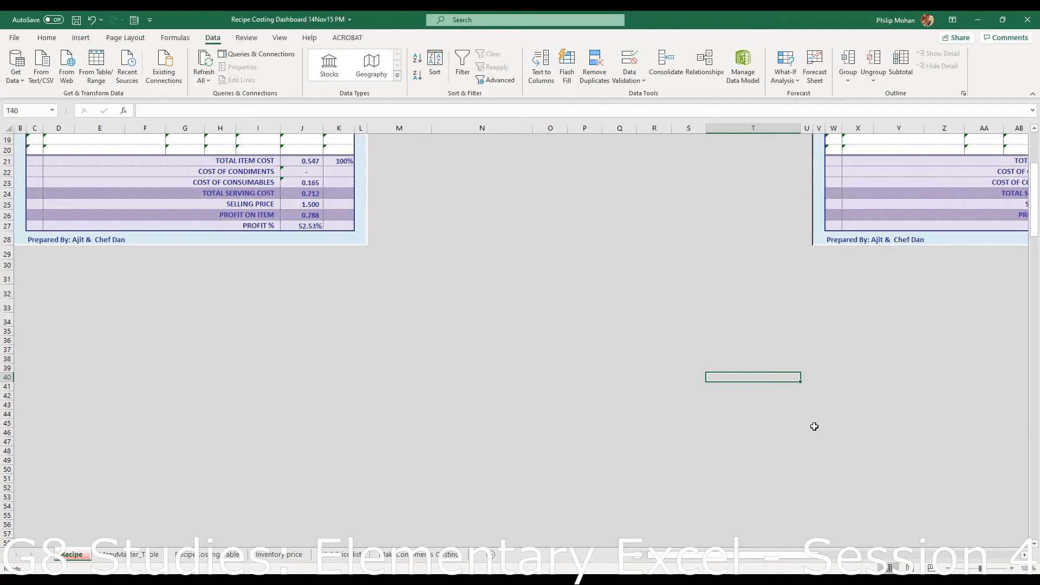
- Enter Wok Tossed Chicken Noodles, Wok Tossed Pork Noodles, mou-mou - Cashew & Chives and Prawn Tempura in T40:T43
{"action": "type", "text": "Wok Tossed Chicken Noodles"}
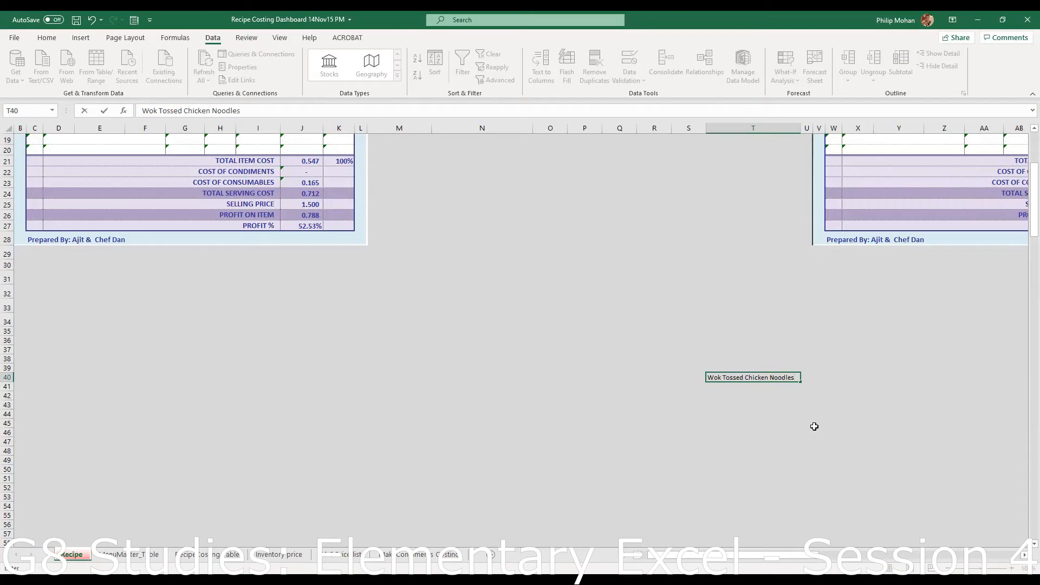
{"action": "key", "text": "Return"}
{"action": "type", "text": "W"}
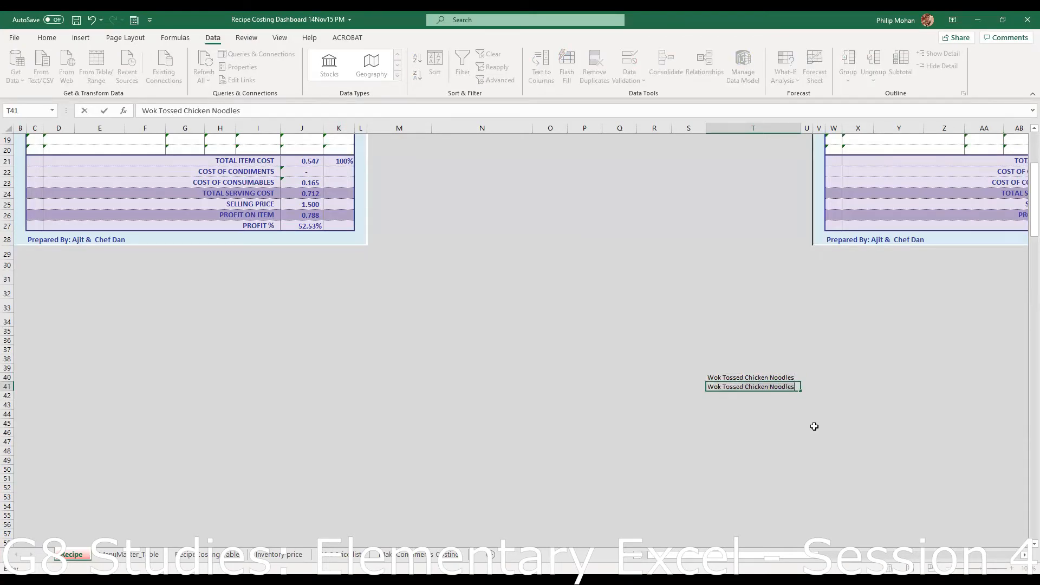
{"action": "type", "text": "ok Tossed Por"}
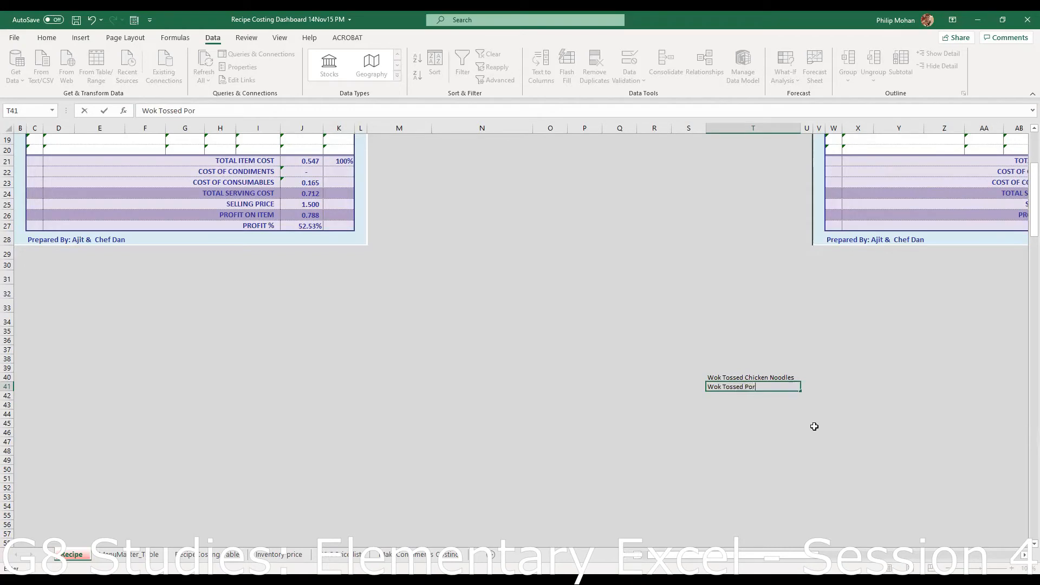
{"action": "type", "text": "k Noodles"}
{"action": "key", "text": "Return"}
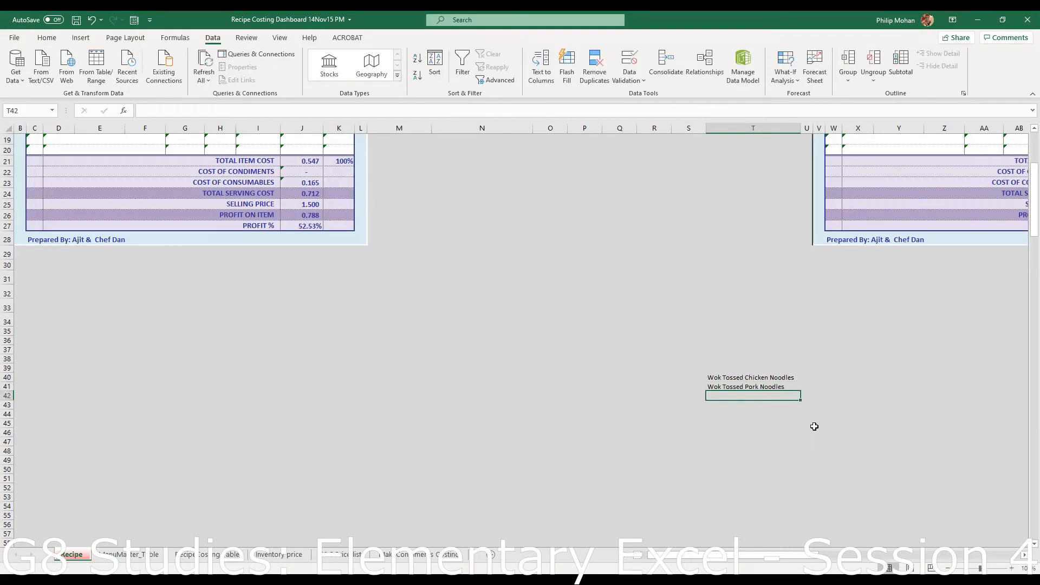
{"action": "type", "text": "m"}
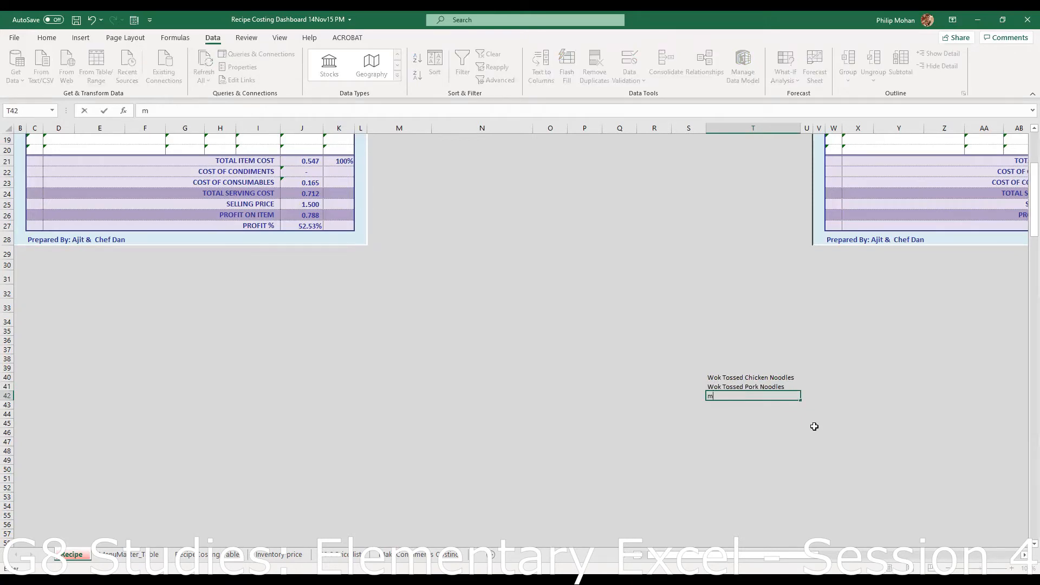
{"action": "type", "text": "ou-mou - Cashew & C"}
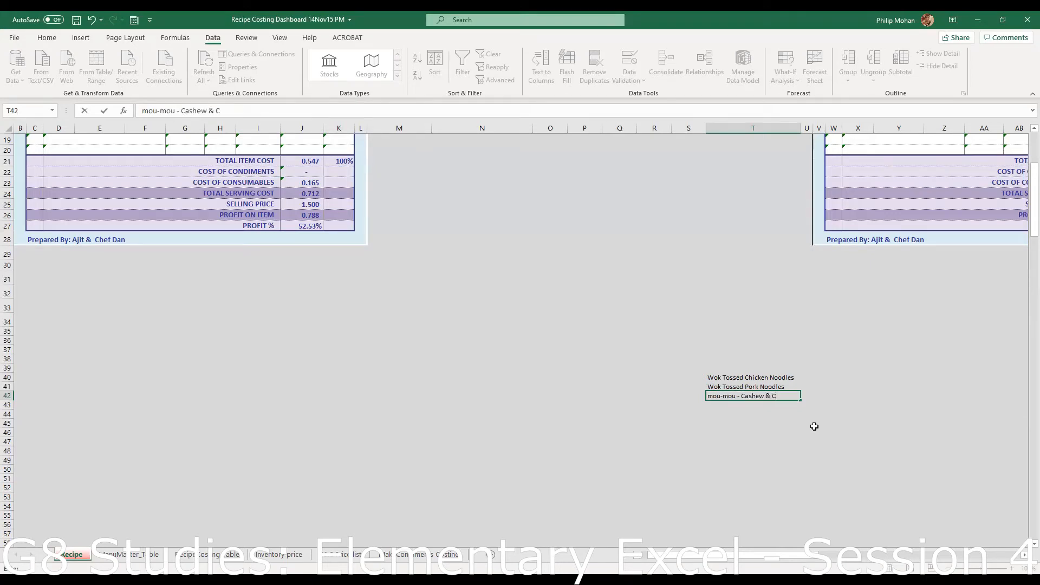
{"action": "type", "text": "hives"}
{"action": "key", "text": "Return"}
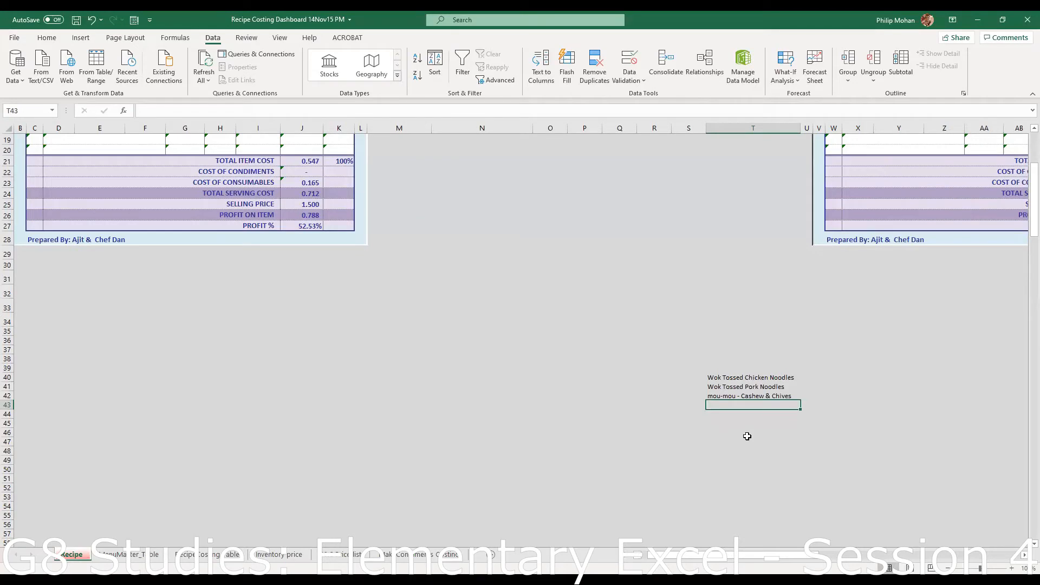
{"action": "type", "text": "Prawn"}
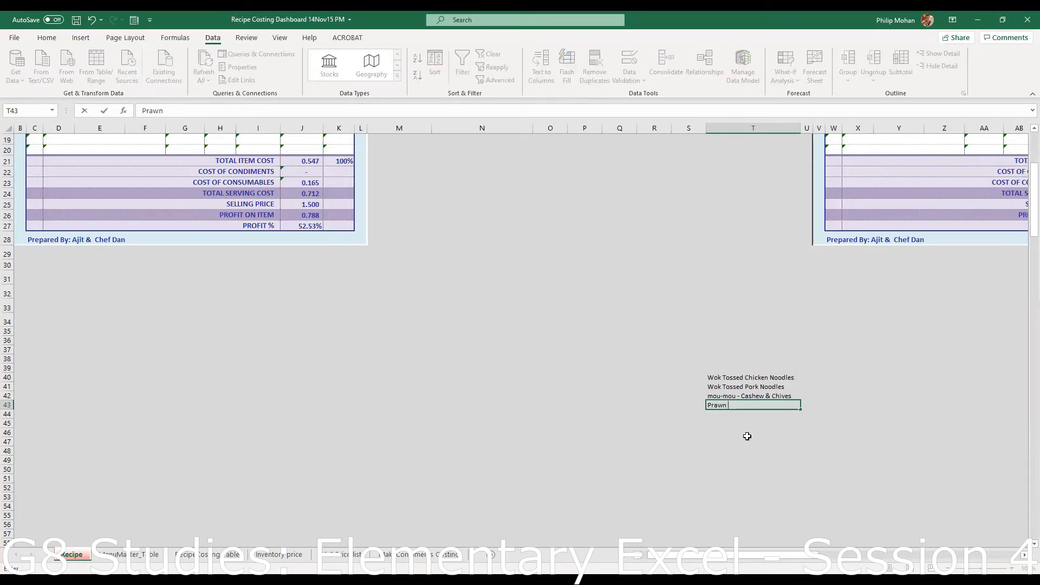
{"action": "type", "text": " Tempura"}
{"action": "key", "text": "Return"}
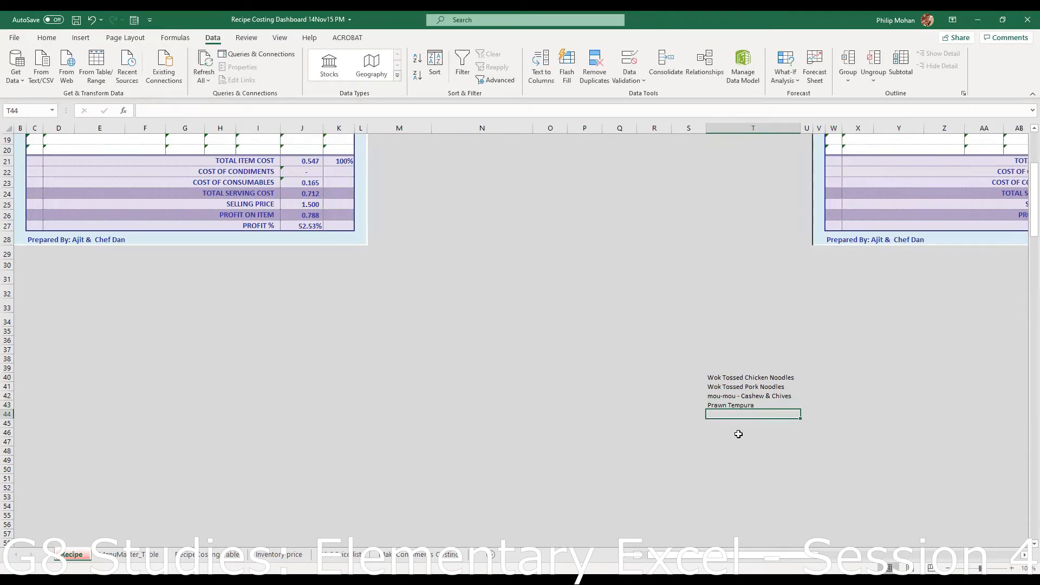
{"action": "left_click", "coordinate": [438, 369]}
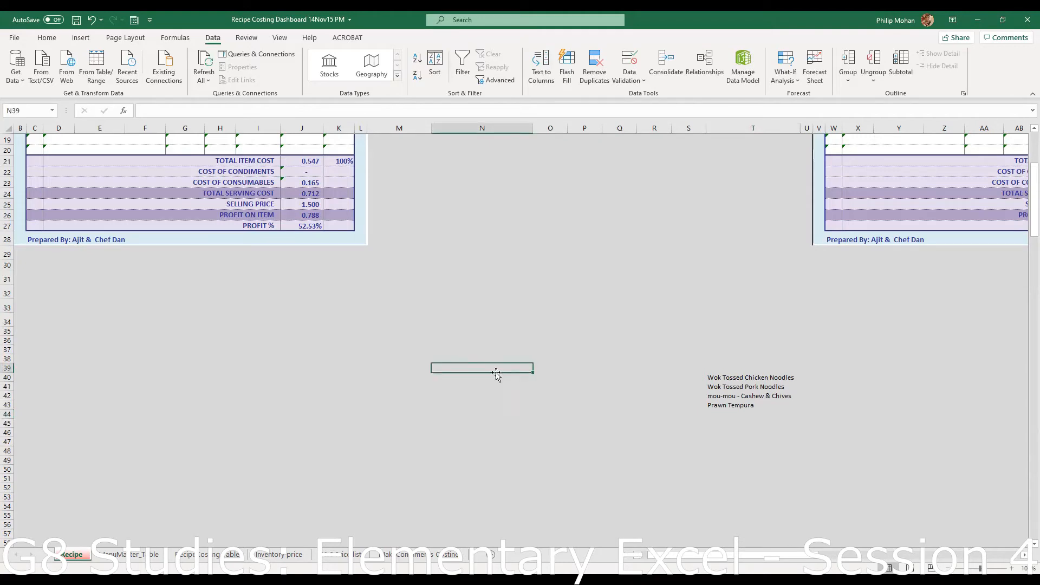
- Give cell N39 a thick white outline border on its top, bottom and sides
{"action": "right_click", "coordinate": [457, 368]}
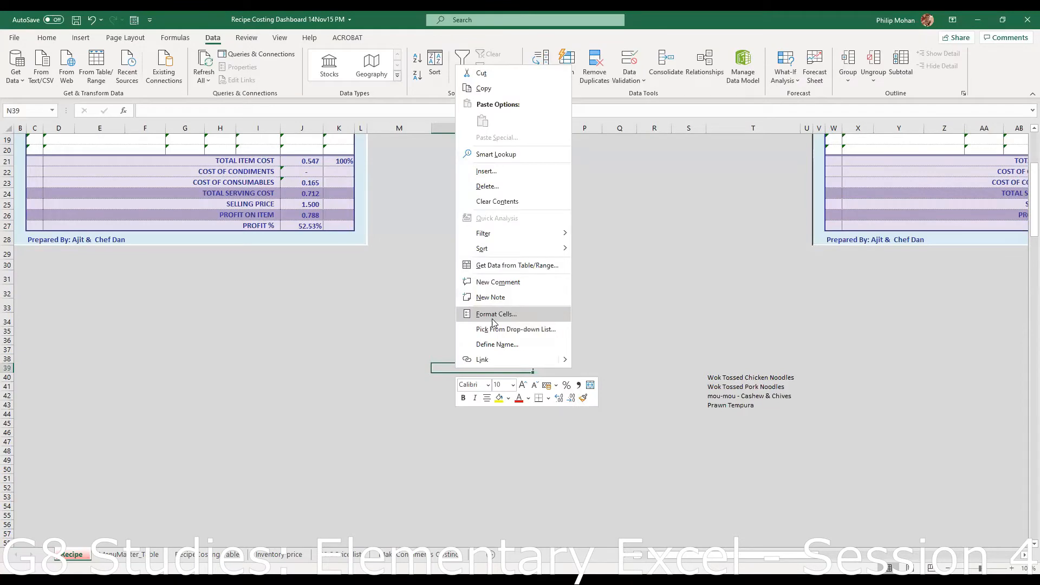
{"action": "left_click", "coordinate": [493, 317]}
{"action": "left_click", "coordinate": [466, 206]}
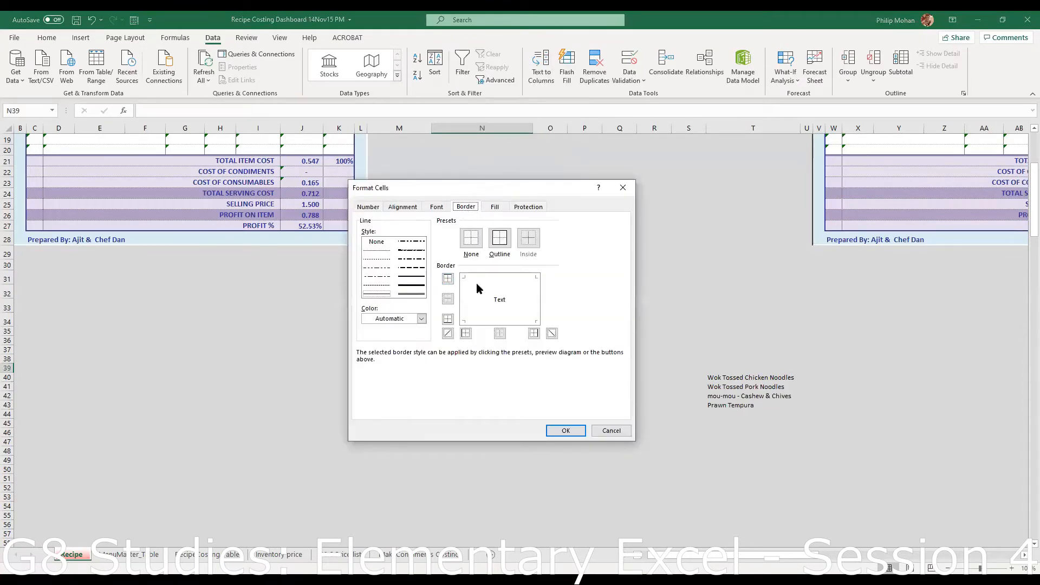
{"action": "left_click", "coordinate": [412, 285]}
{"action": "left_click", "coordinate": [448, 319]}
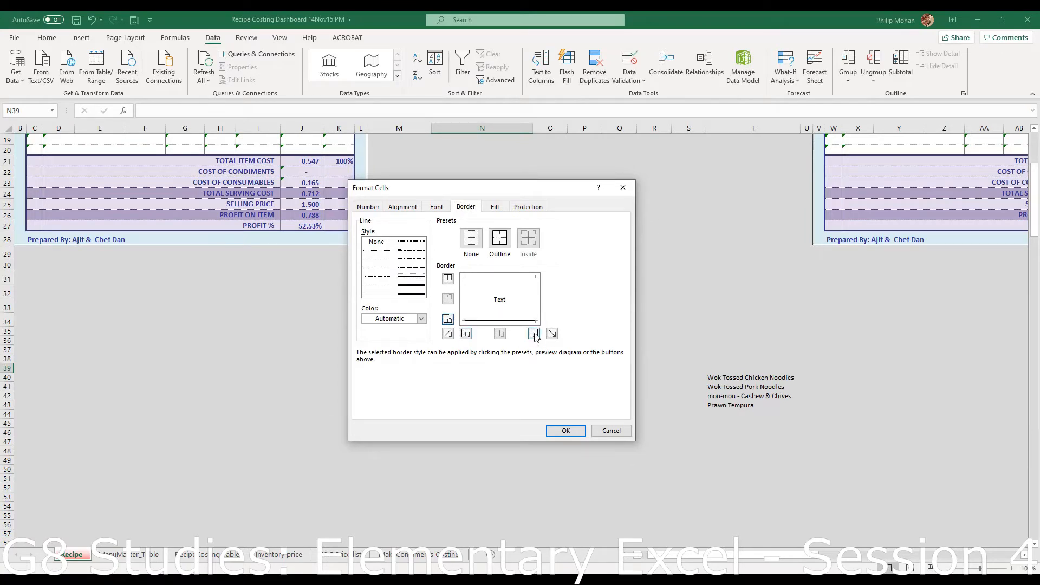
{"action": "left_click", "coordinate": [534, 335]}
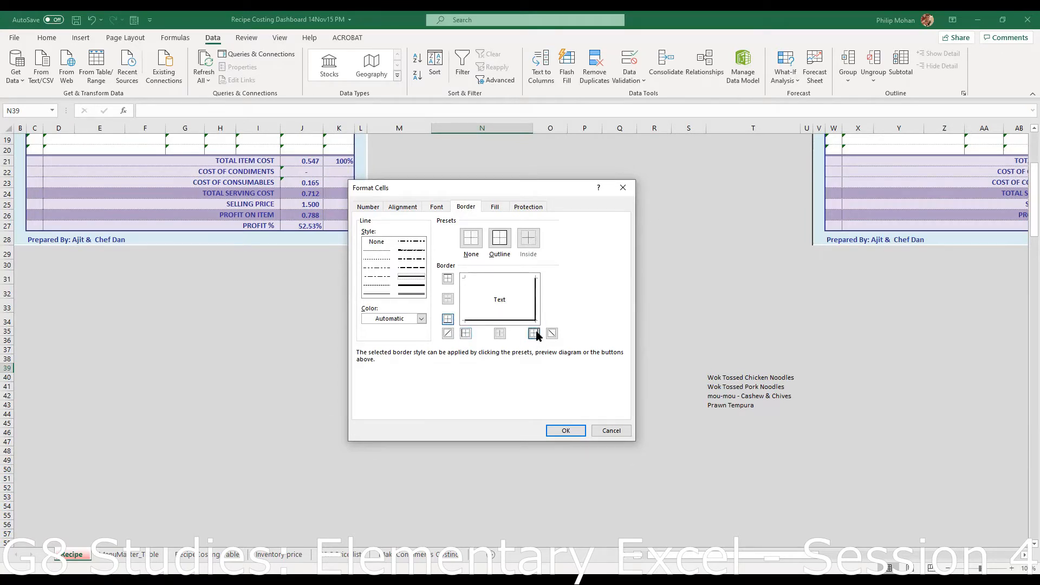
{"action": "left_click", "coordinate": [423, 320]}
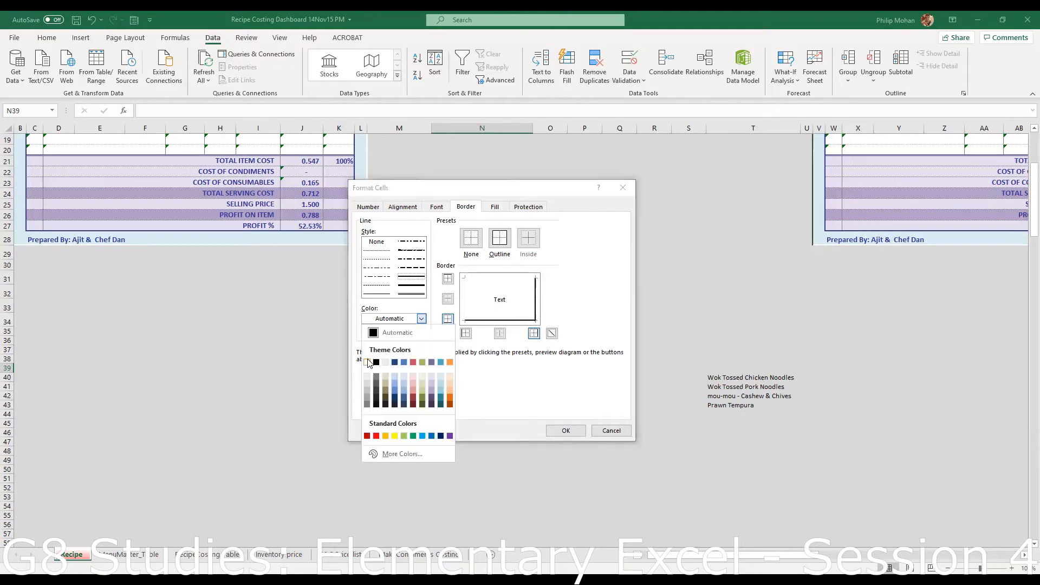
{"action": "left_click", "coordinate": [369, 362]}
{"action": "left_click", "coordinate": [466, 334]}
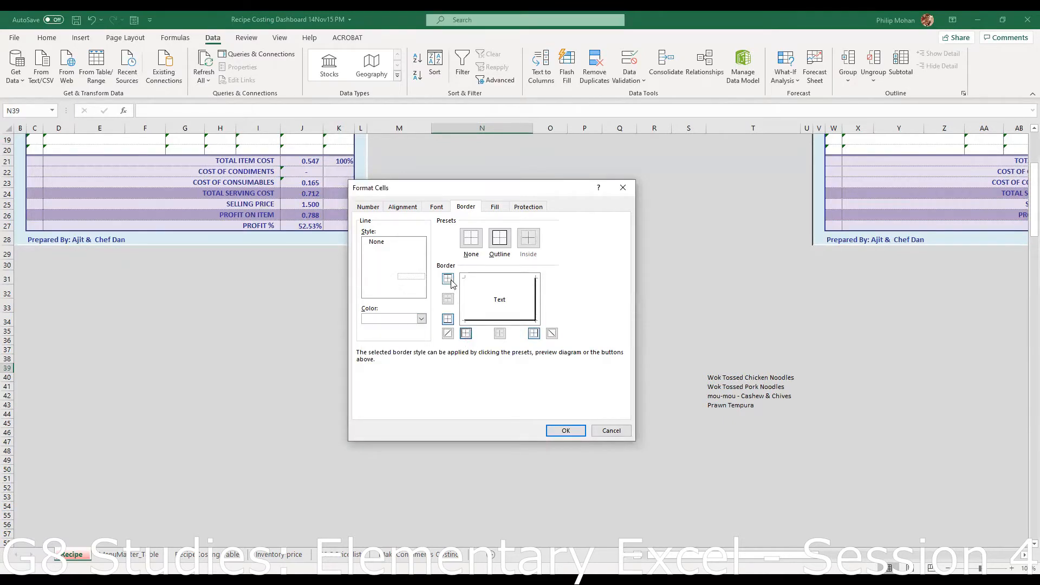
{"action": "left_click", "coordinate": [569, 430]}
{"action": "left_click", "coordinate": [544, 435]}
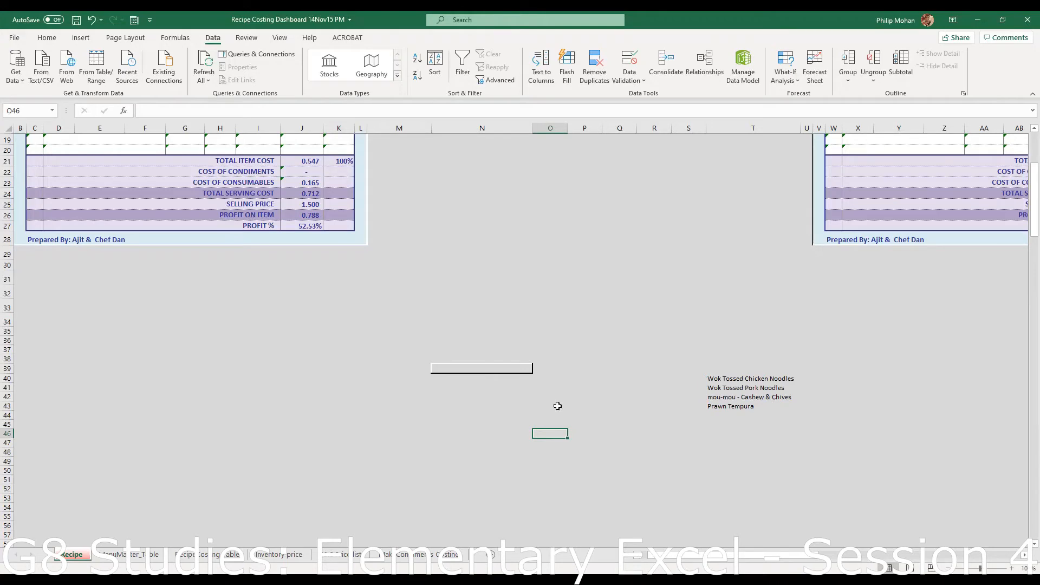
- Add list validation to N39 with source =$T$40:$T$43
{"action": "left_click", "coordinate": [466, 368]}
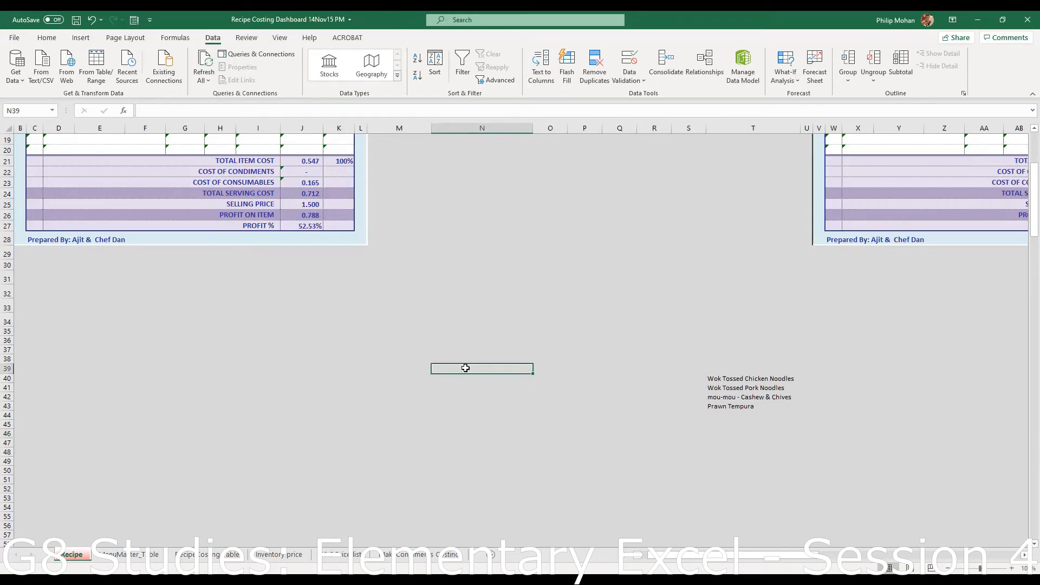
{"action": "left_click", "coordinate": [648, 82]}
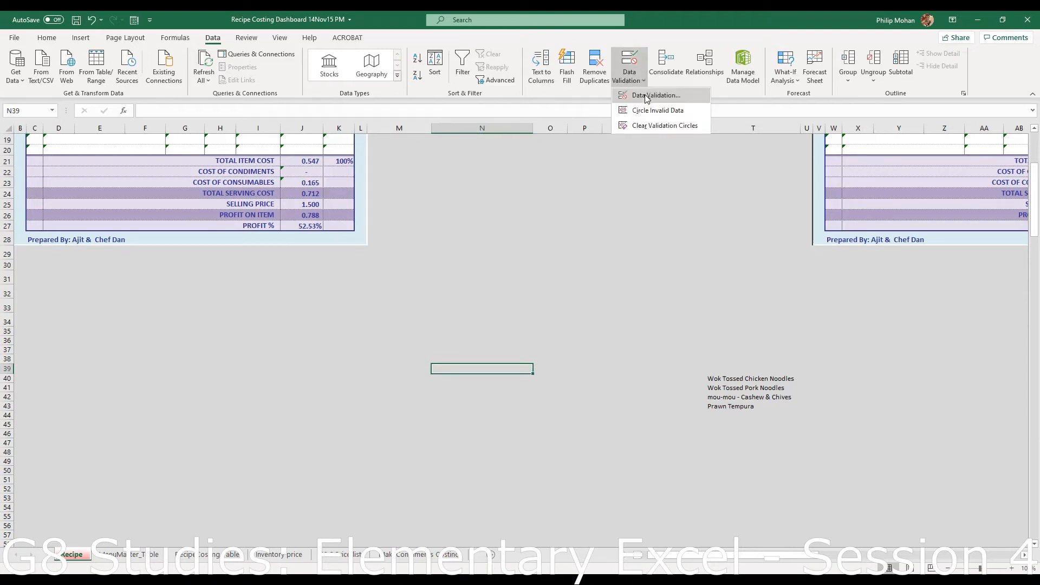
{"action": "left_click", "coordinate": [646, 96]}
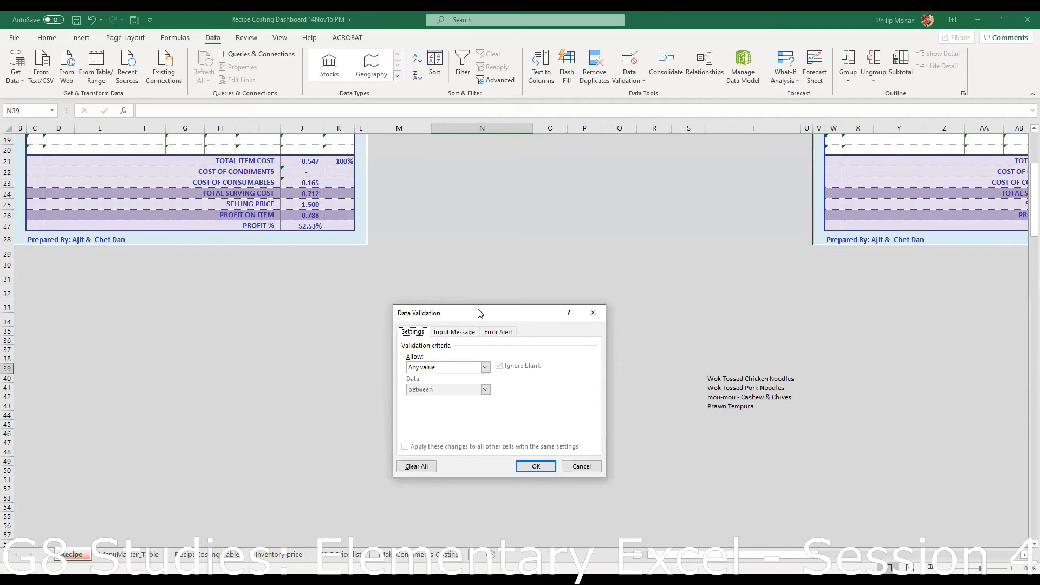
{"action": "left_click_drag", "start_coordinate": [529, 311], "coordinate": [604, 251]}
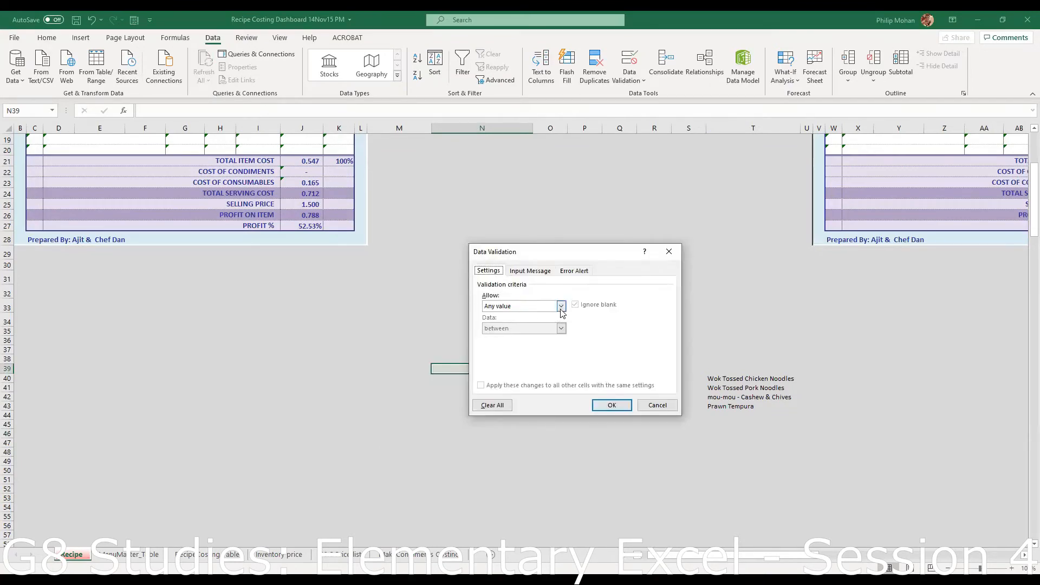
{"action": "left_click", "coordinate": [561, 306]}
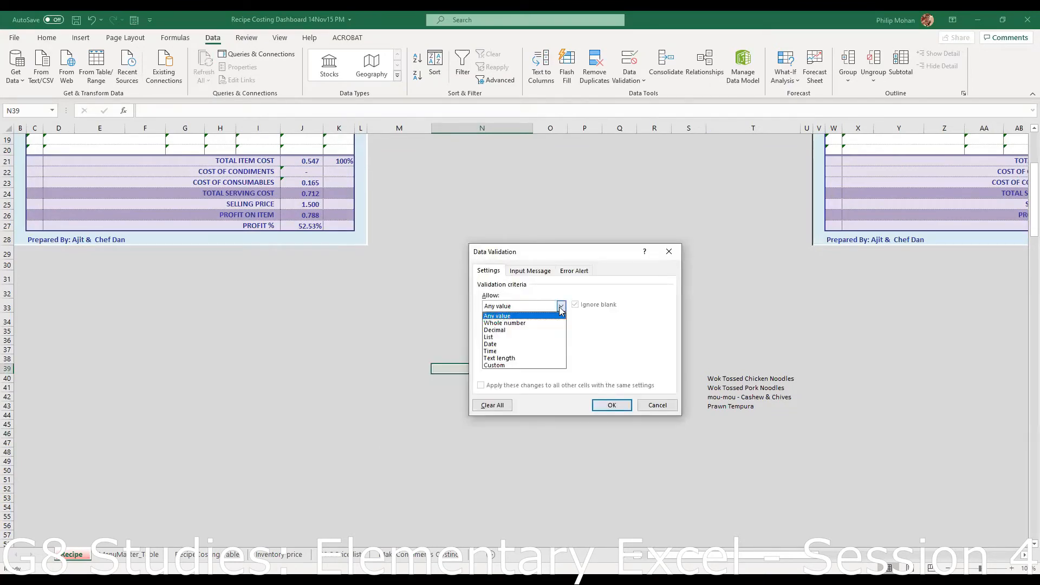
{"action": "left_click", "coordinate": [514, 337]}
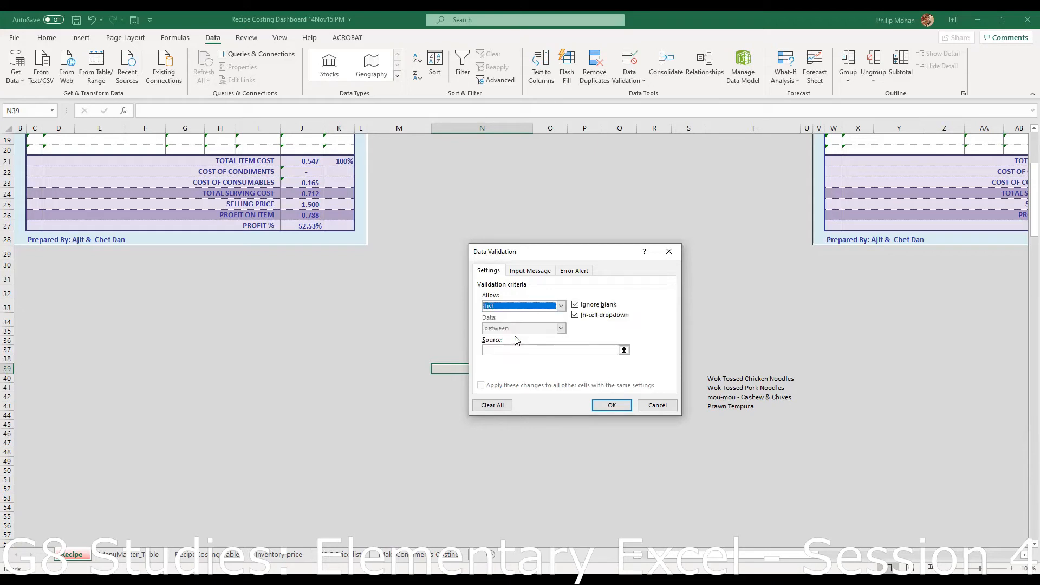
{"action": "left_click", "coordinate": [626, 352]}
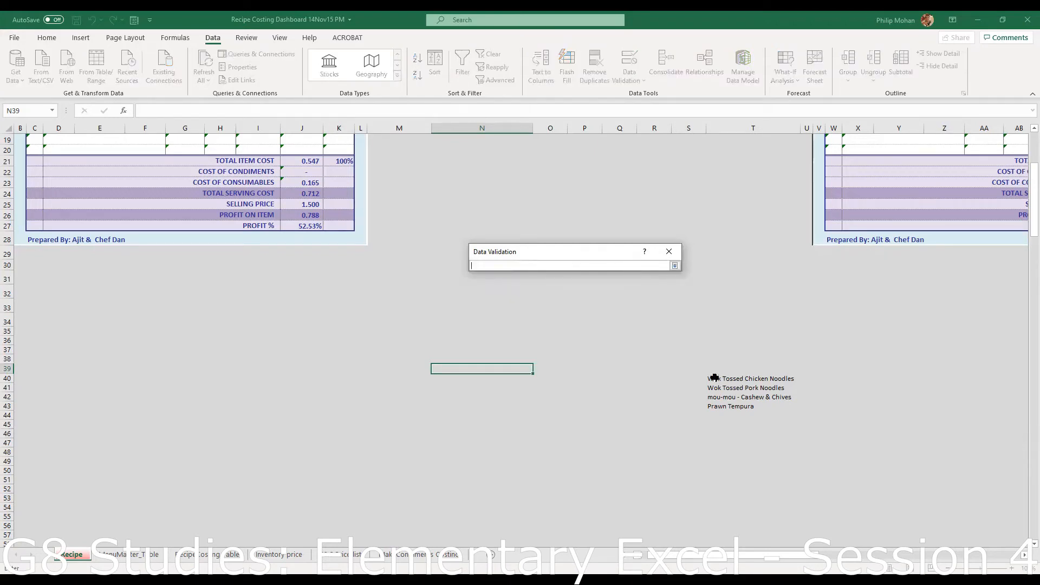
{"action": "left_click", "coordinate": [716, 380]}
{"action": "left_click_drag", "start_coordinate": [718, 381], "coordinate": [721, 404]}
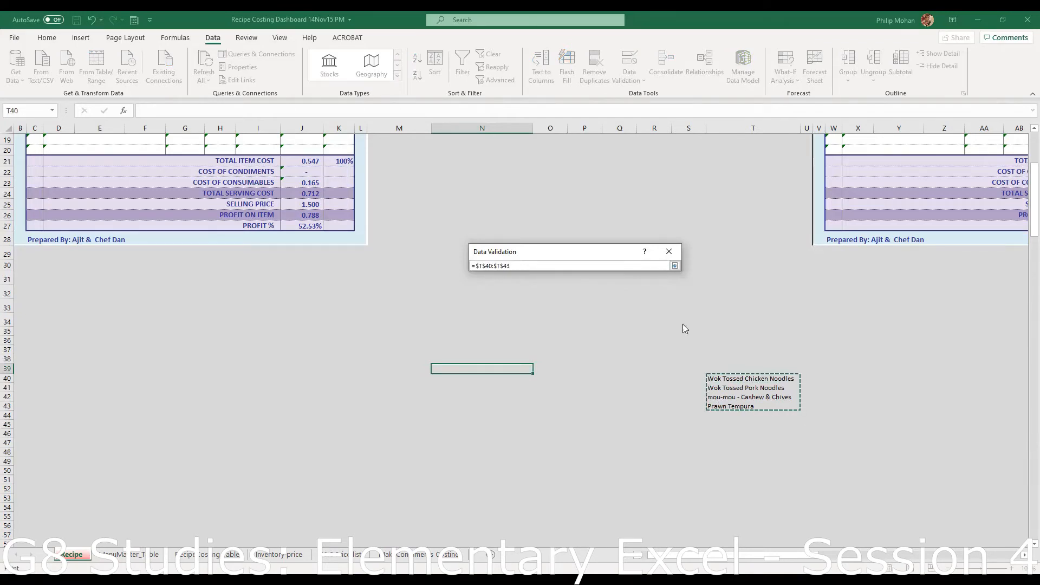
{"action": "key", "text": "Return"}
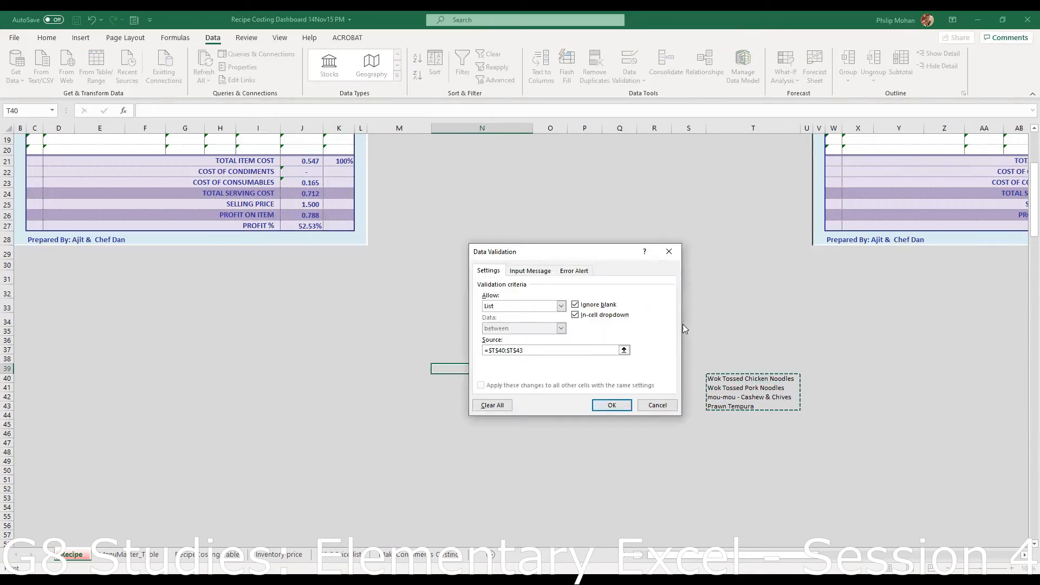
{"action": "left_click", "coordinate": [612, 405]}
{"action": "left_click", "coordinate": [584, 425]}
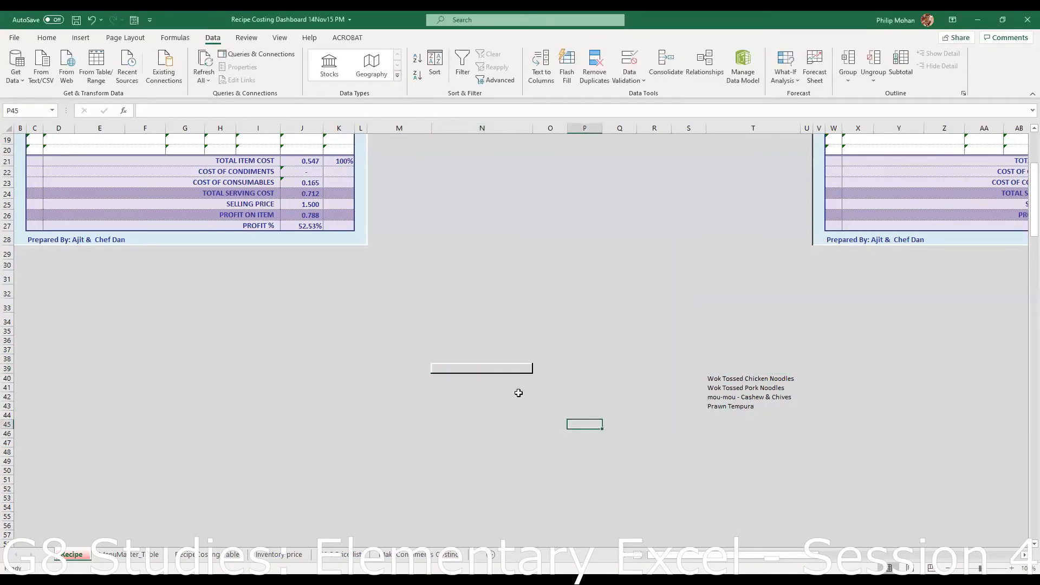
{"action": "left_click", "coordinate": [497, 366]}
- Pick Wok Tossed Pork Noodles, then mou-mou - Cashew & Chives from N39's dropdown
{"action": "left_click", "coordinate": [539, 369]}
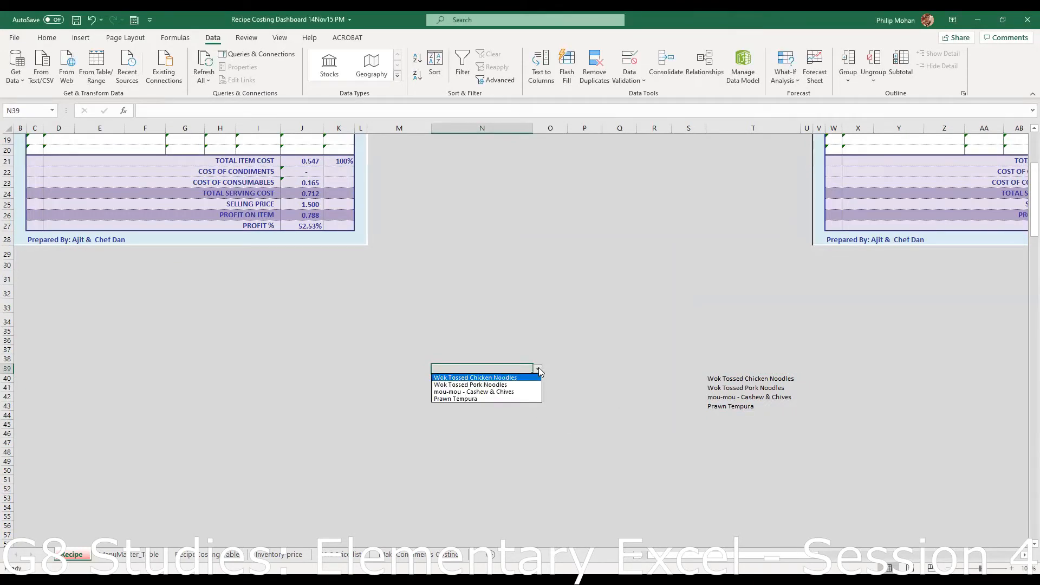
{"action": "left_click", "coordinate": [531, 385]}
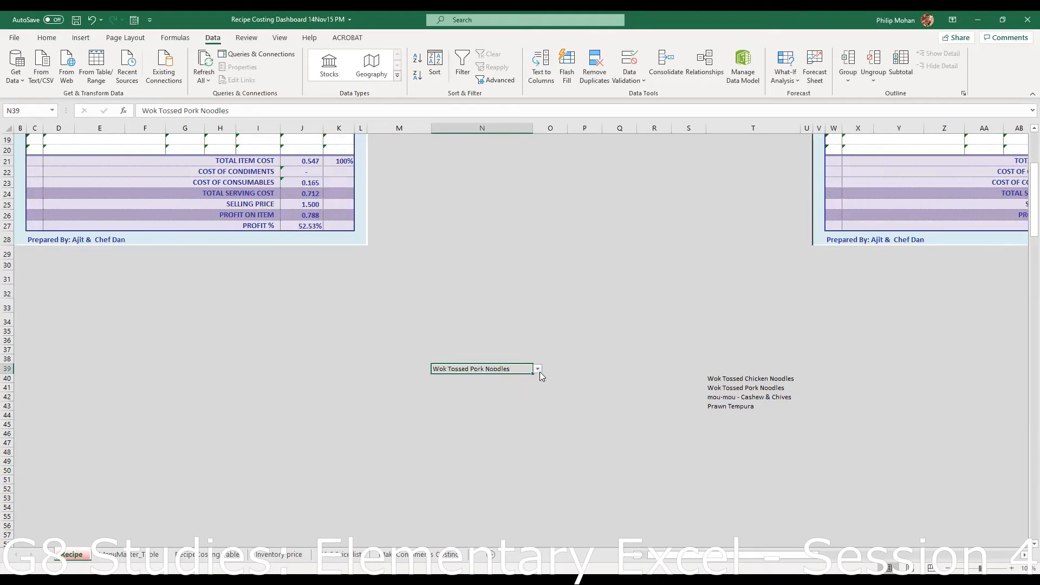
{"action": "left_click", "coordinate": [538, 371]}
{"action": "left_click", "coordinate": [532, 395]}
{"action": "left_click", "coordinate": [520, 407]}
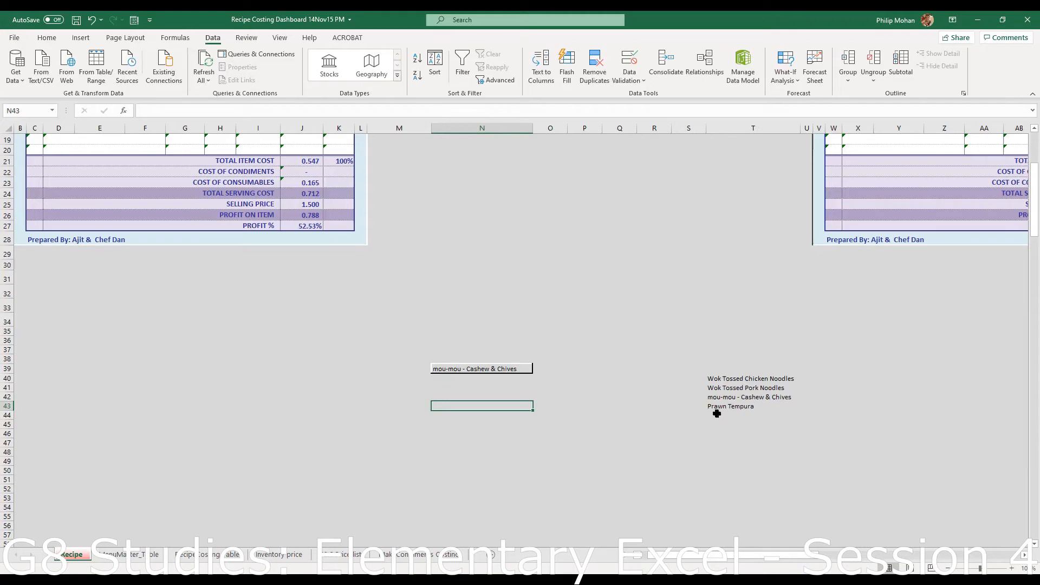
{"action": "left_click_drag", "start_coordinate": [720, 377], "coordinate": [721, 408]}
{"action": "left_click", "coordinate": [620, 423]}
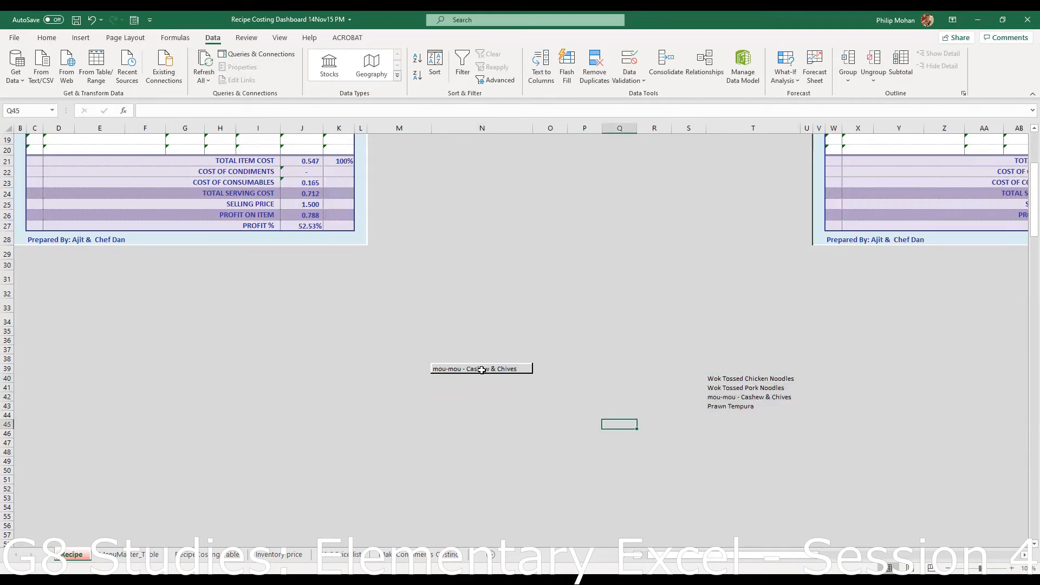
{"action": "left_click", "coordinate": [483, 368]}
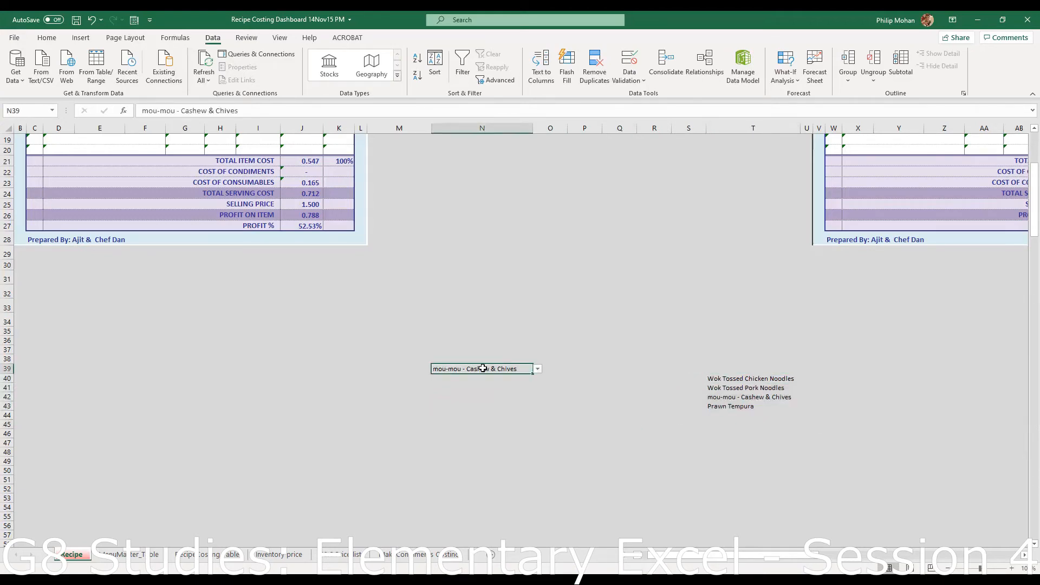
- Give N39's validation an input message titled 'Choose Menu Item' that says it helps you decide on your menu
{"action": "left_click", "coordinate": [645, 81]}
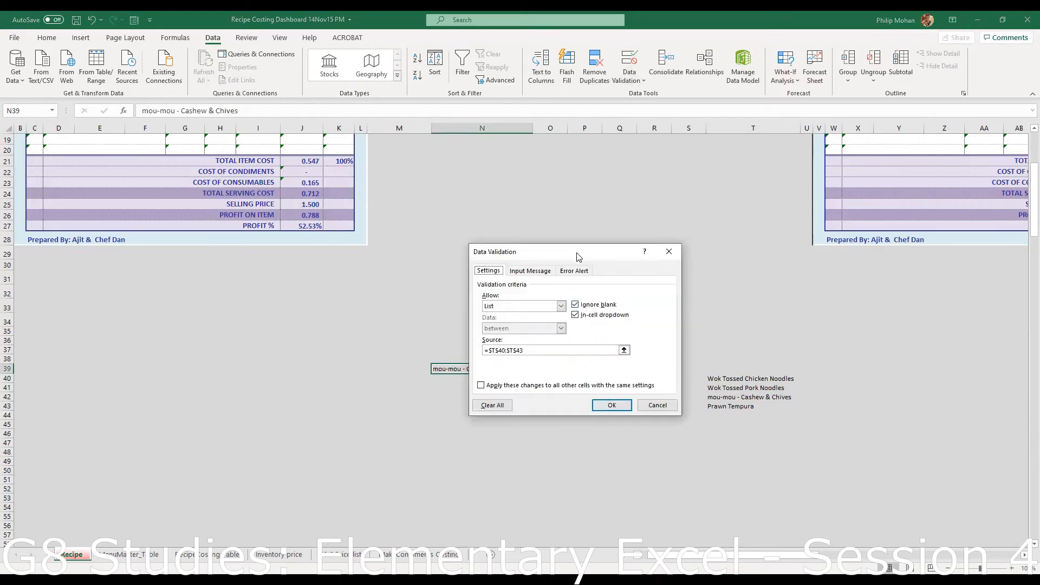
{"action": "left_click_drag", "start_coordinate": [581, 254], "coordinate": [588, 253]}
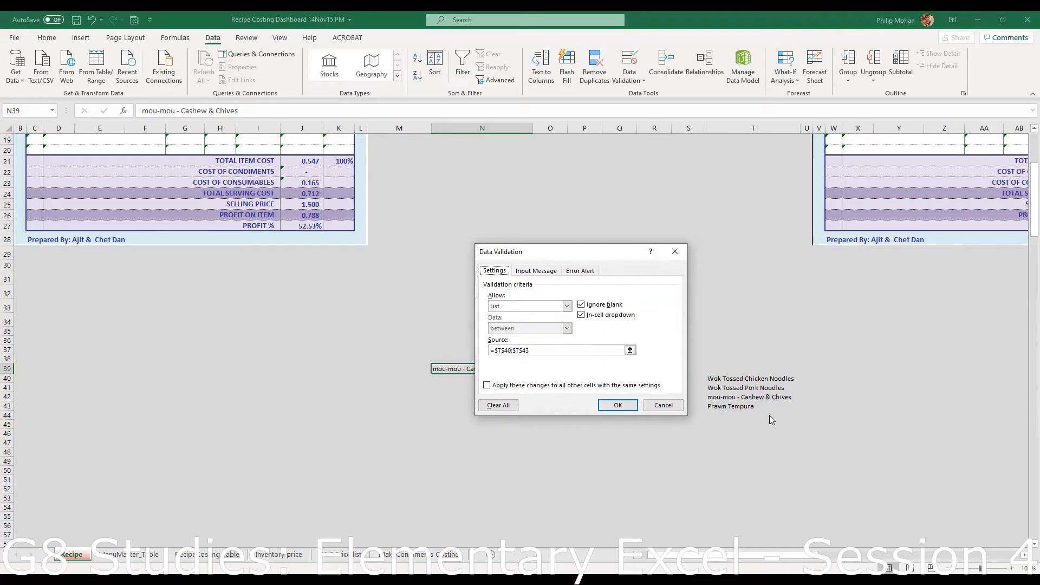
{"action": "left_click", "coordinate": [582, 306]}
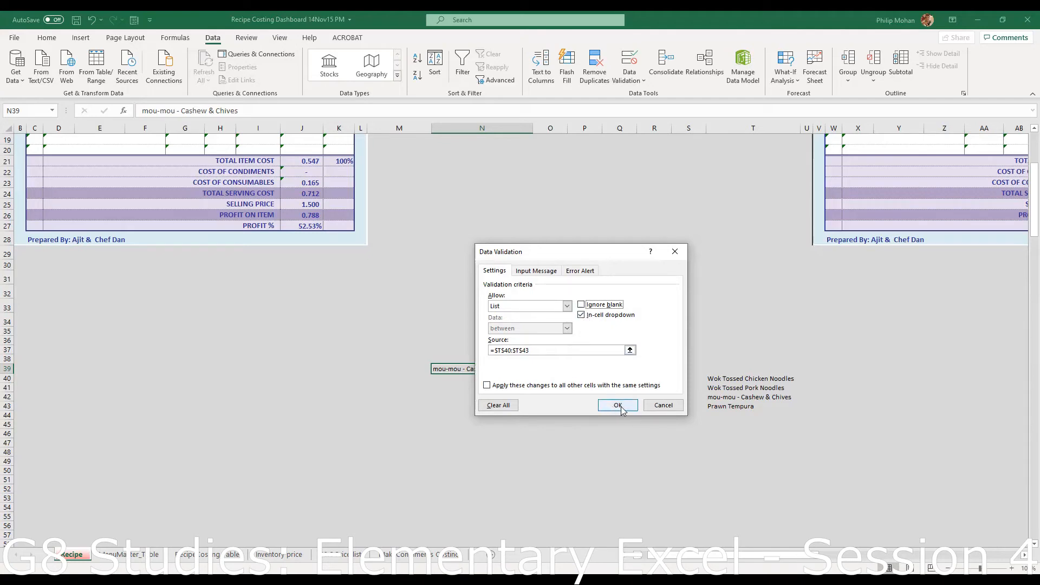
{"action": "left_click", "coordinate": [548, 272]}
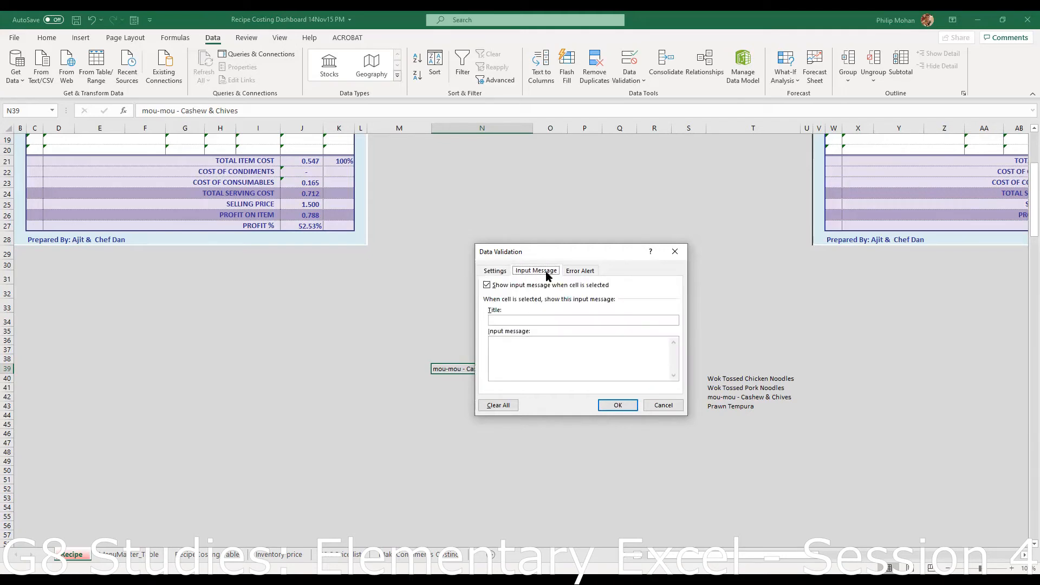
{"action": "left_click", "coordinate": [519, 319]}
{"action": "type", "text": "Cg"}
{"action": "key", "text": "BackSpace"}
{"action": "type", "text": "hoose m"}
{"action": "key", "text": "BackSpace"}
{"action": "type", "text": "M"}
{"action": "type", "text": "This he"}
{"action": "type", "text": "lps yo"}
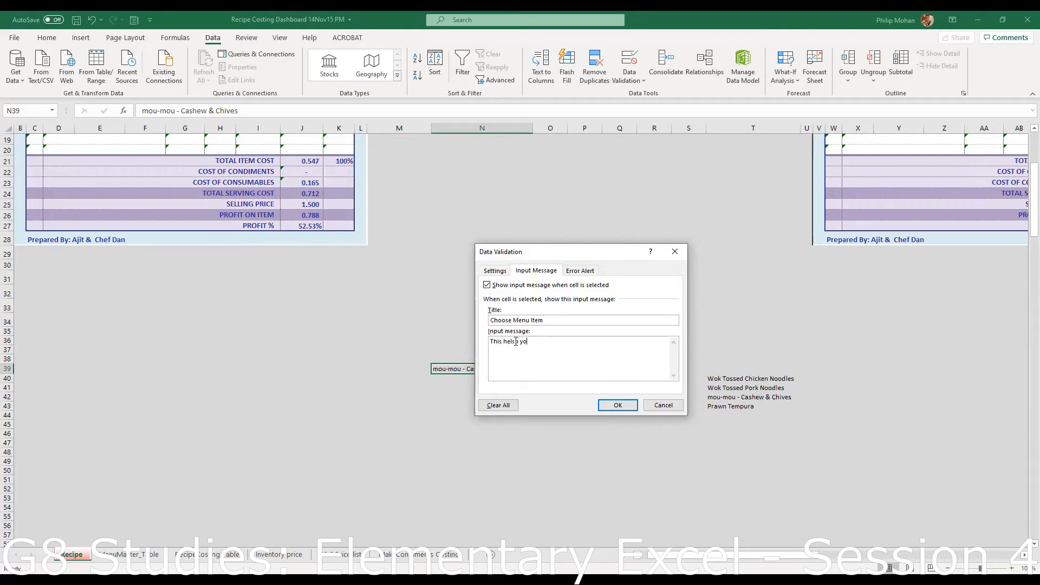
{"action": "type", "text": "u to decide on youir menuy"}
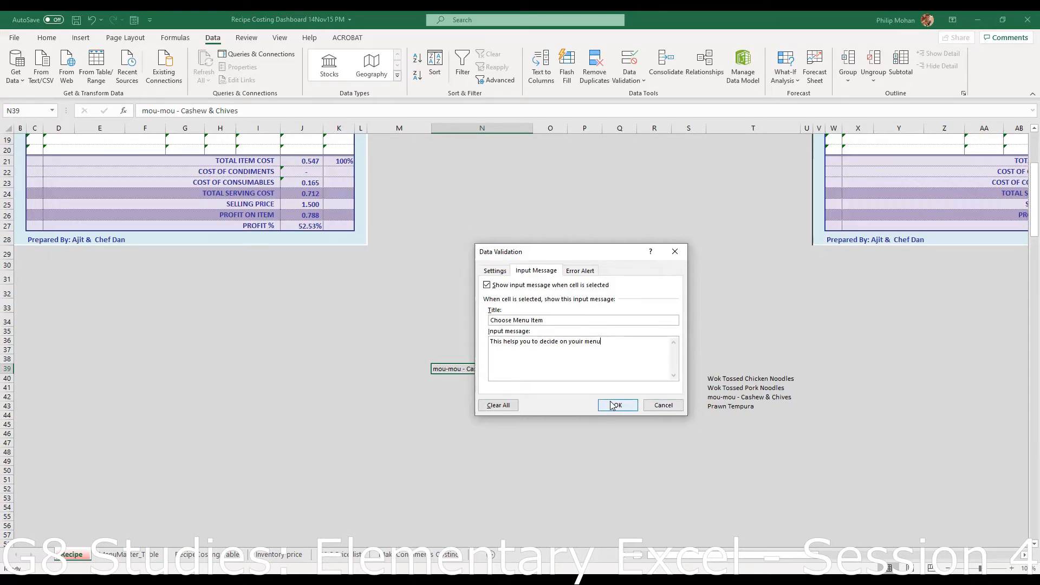
- Add an error alert titled 'ERROR' with the message 'Please input the right value' and apply N39's validation
{"action": "left_click", "coordinate": [590, 273]}
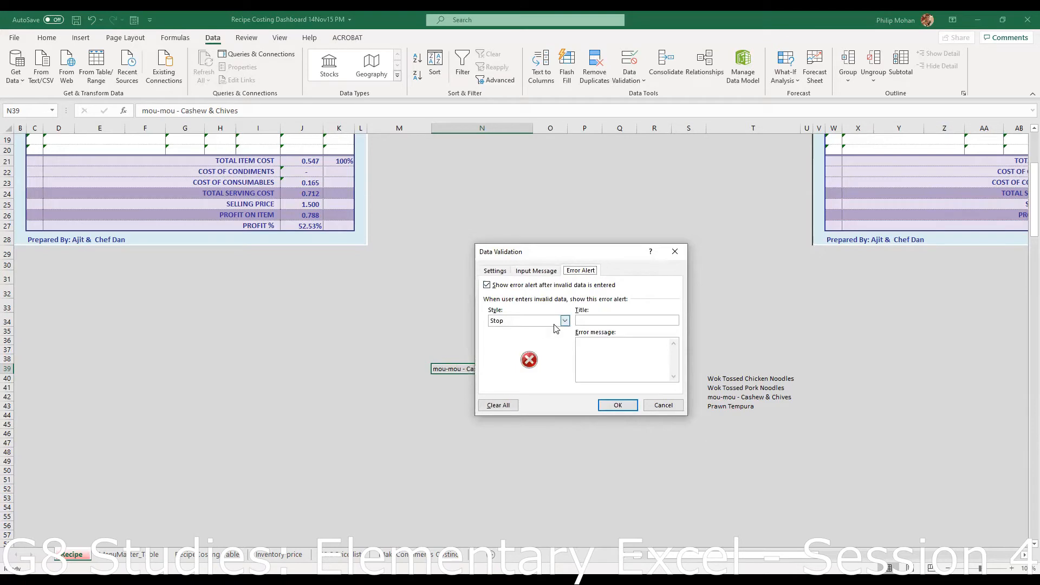
{"action": "left_click", "coordinate": [606, 319]}
{"action": "type", "text": "ERROR"}
{"action": "left_click", "coordinate": [611, 352]}
{"action": "type", "text": "Please input the right value"}
{"action": "left_click", "coordinate": [622, 410]}
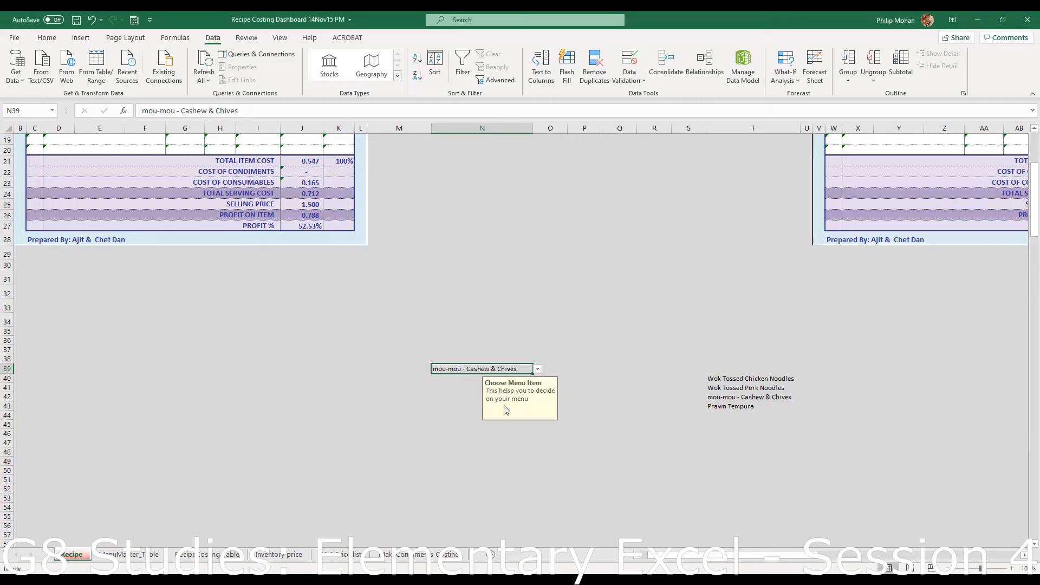
- Test N39 with an invalid entry and cancel the rejection so the original item stays
{"action": "left_click", "coordinate": [539, 370]}
{"action": "left_click", "coordinate": [538, 370]}
{"action": "type", "text": "hello"}
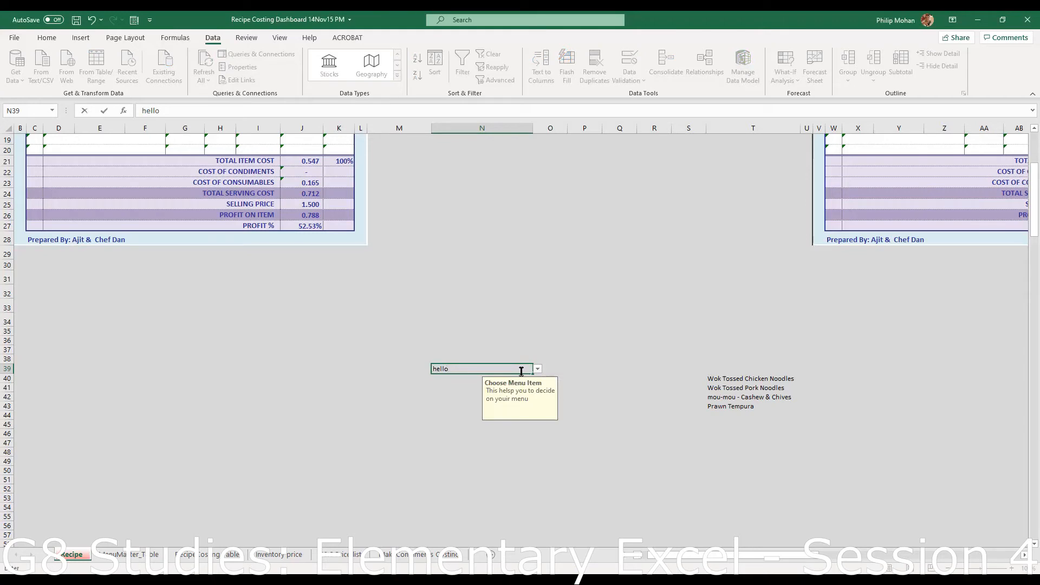
{"action": "key", "text": "Return"}
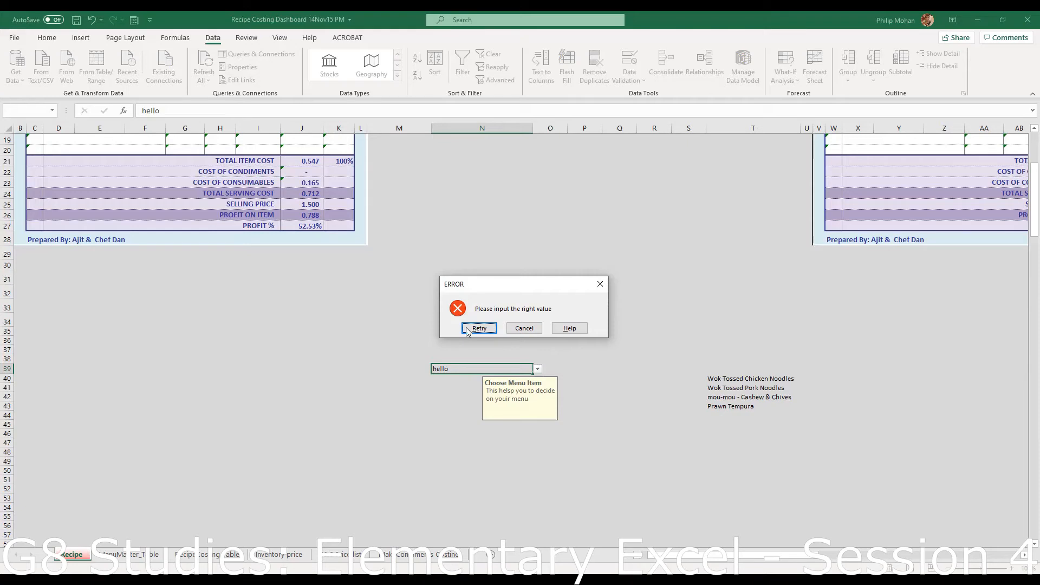
{"action": "left_click", "coordinate": [533, 328]}
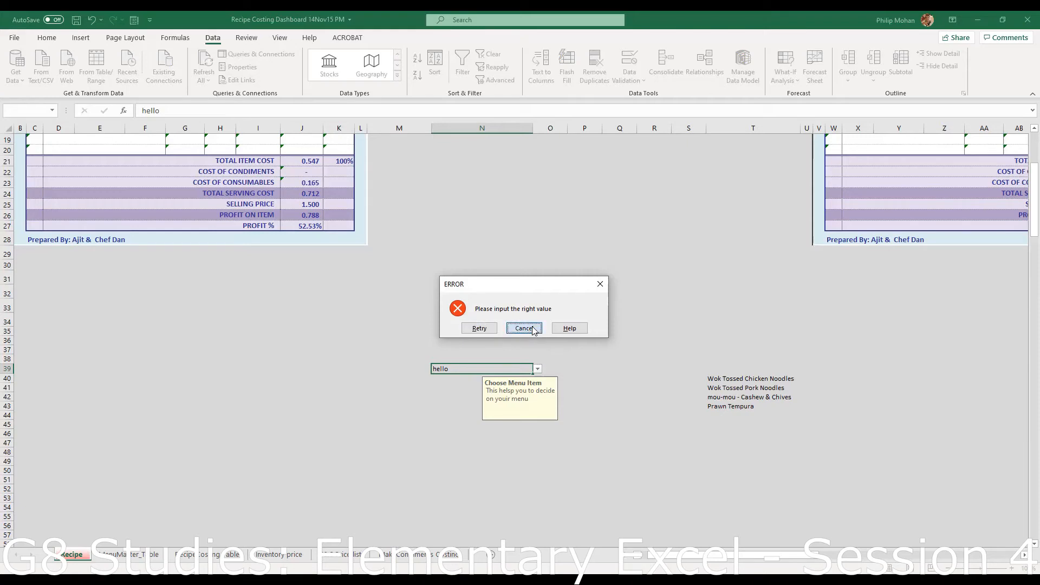
- Reselect N39 to see its input prompt, then review its validation tabs without changes
{"action": "left_click", "coordinate": [529, 307]}
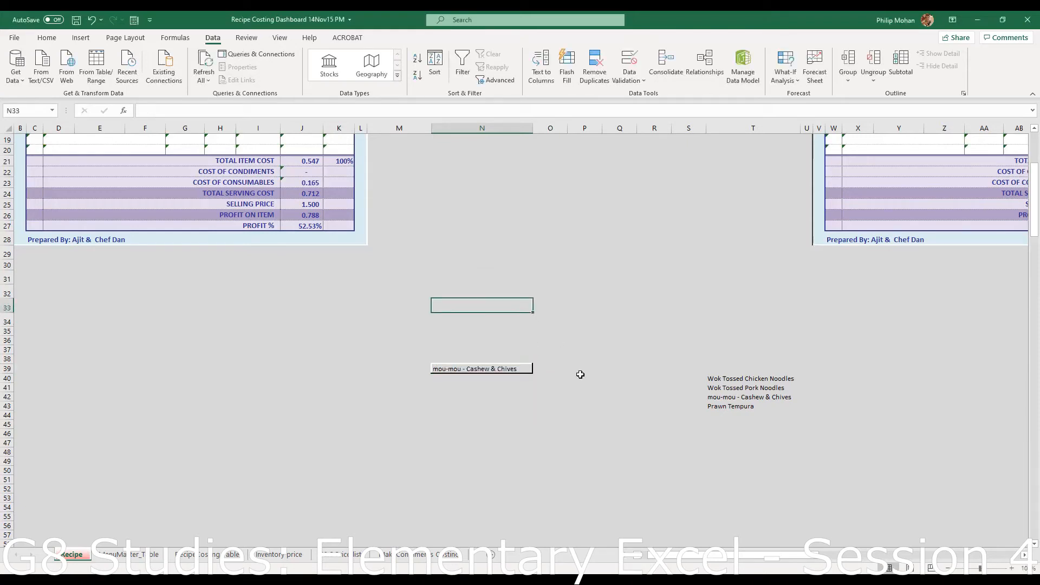
{"action": "left_click", "coordinate": [556, 333]}
{"action": "left_click", "coordinate": [650, 368]}
{"action": "left_click", "coordinate": [466, 371]}
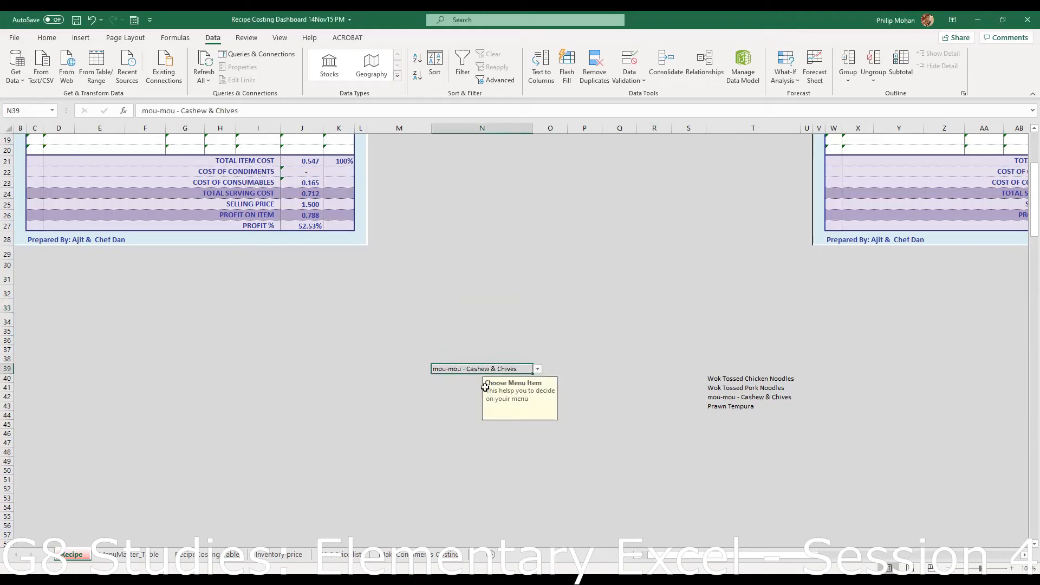
{"action": "left_click", "coordinate": [613, 318]}
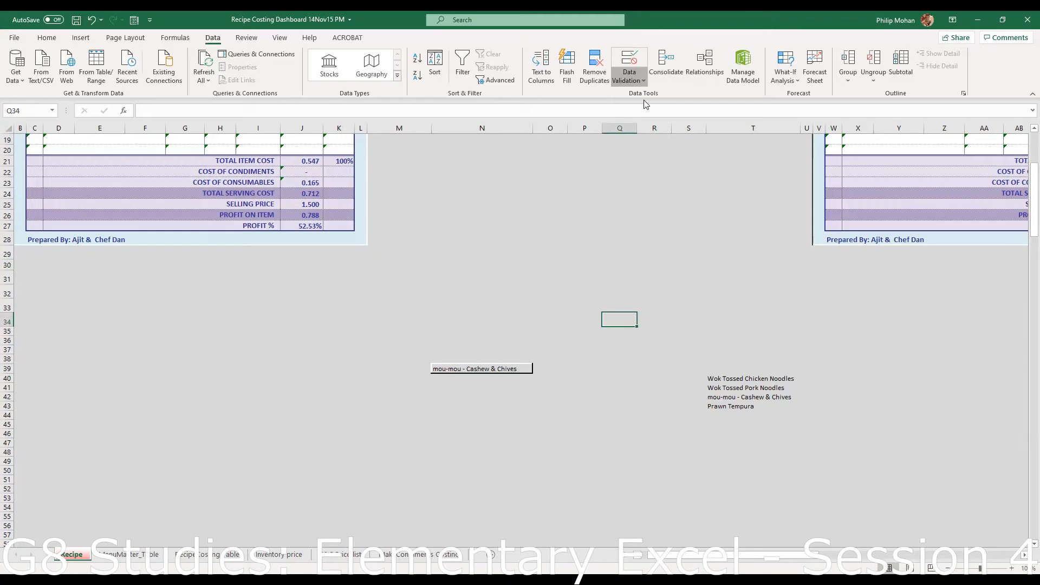
{"action": "left_click", "coordinate": [629, 60]}
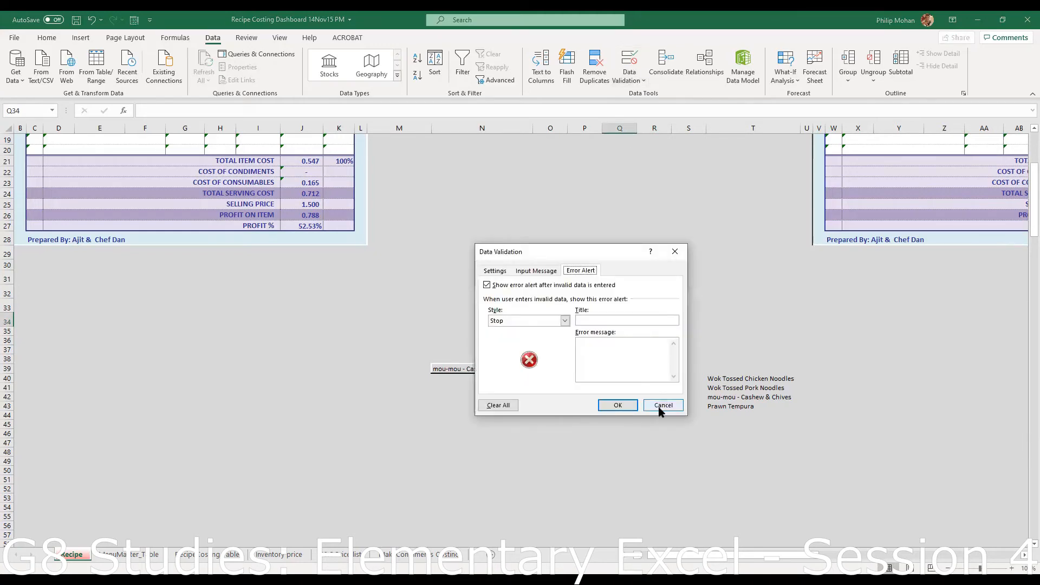
{"action": "left_click", "coordinate": [535, 272]}
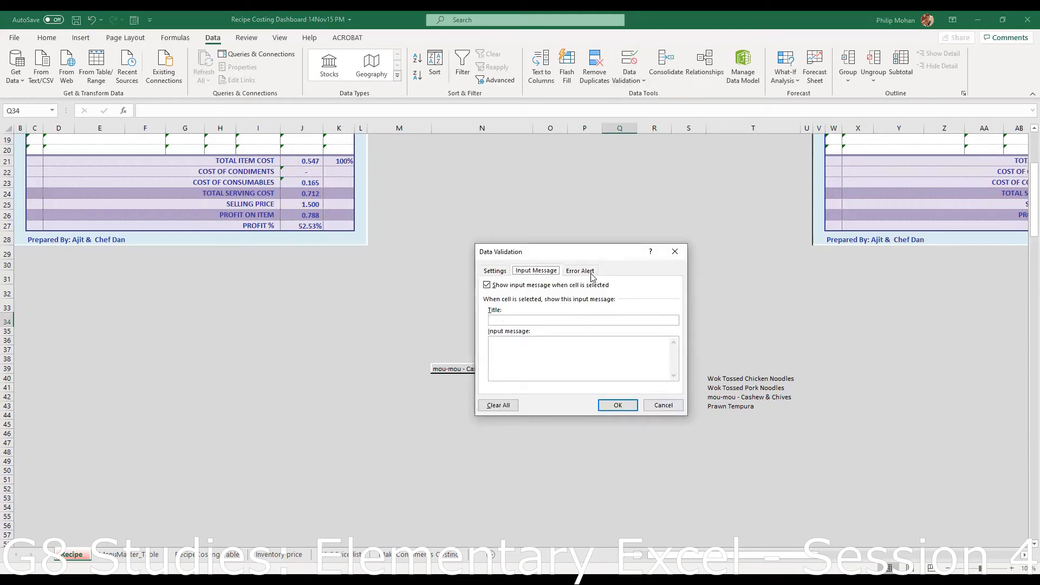
{"action": "left_click", "coordinate": [592, 273]}
{"action": "left_click", "coordinate": [664, 406]}
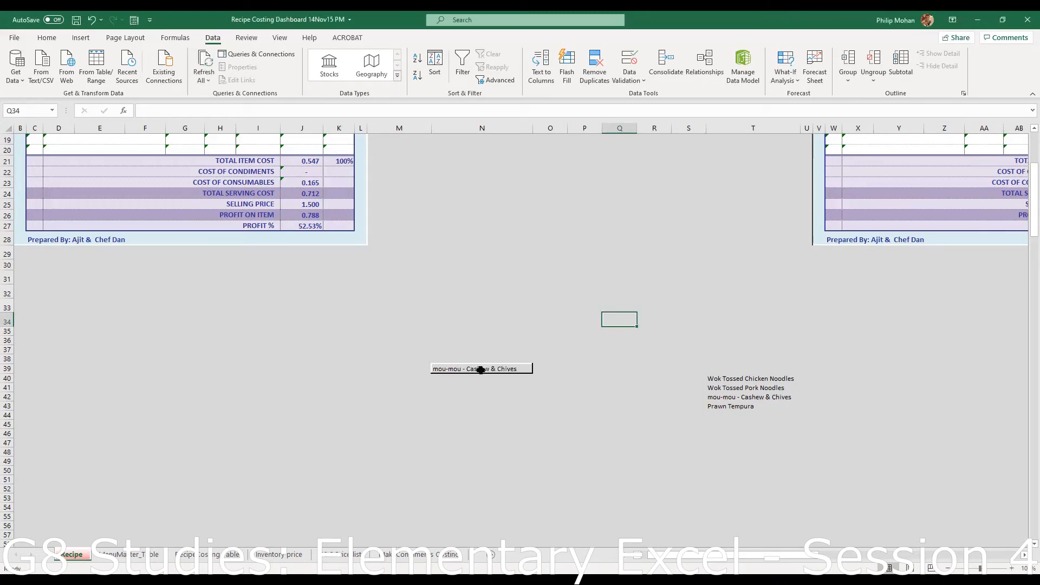
- Choose Prawn Tempura from N39's menu item dropdown
{"action": "left_click", "coordinate": [481, 369]}
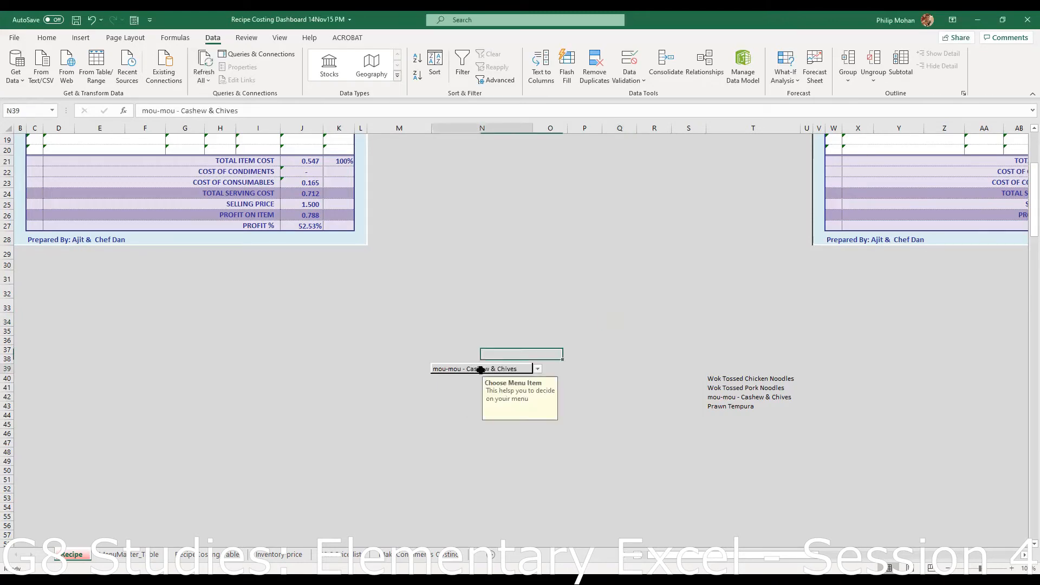
{"action": "left_click", "coordinate": [539, 370]}
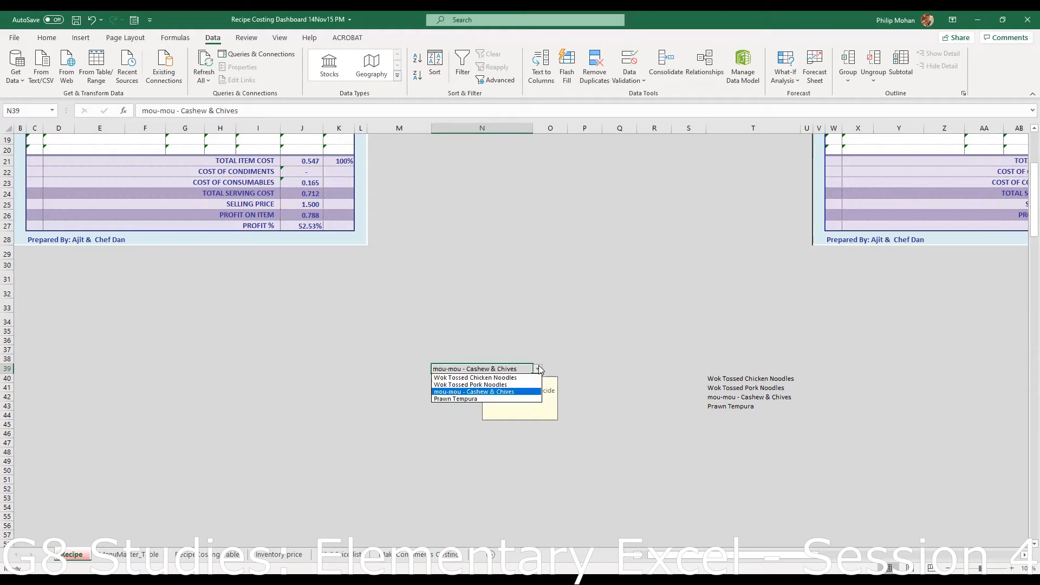
{"action": "left_click", "coordinate": [495, 400]}
{"action": "left_click", "coordinate": [580, 271]}
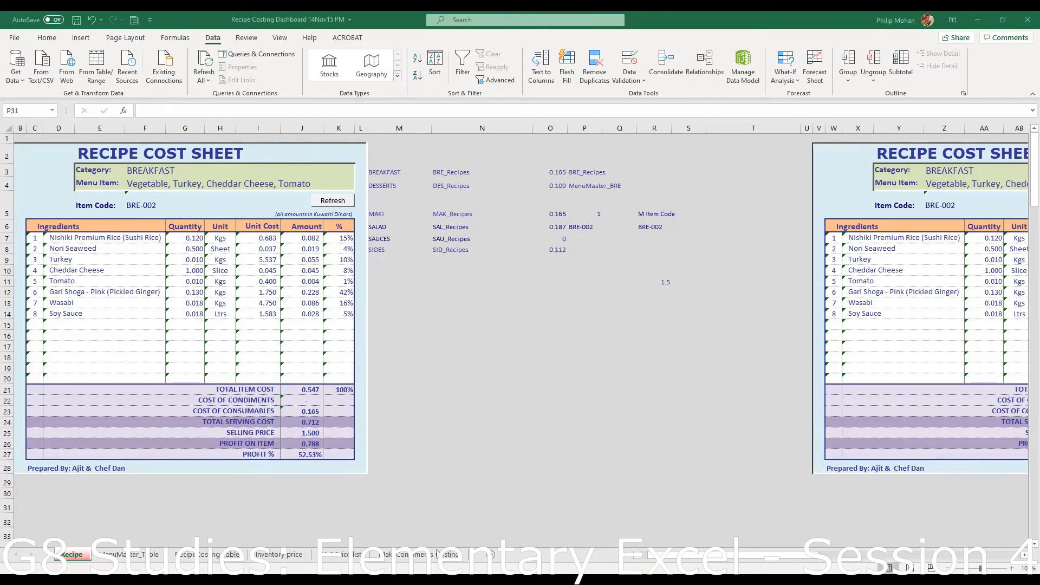
{"action": "left_click", "coordinate": [131, 557]}
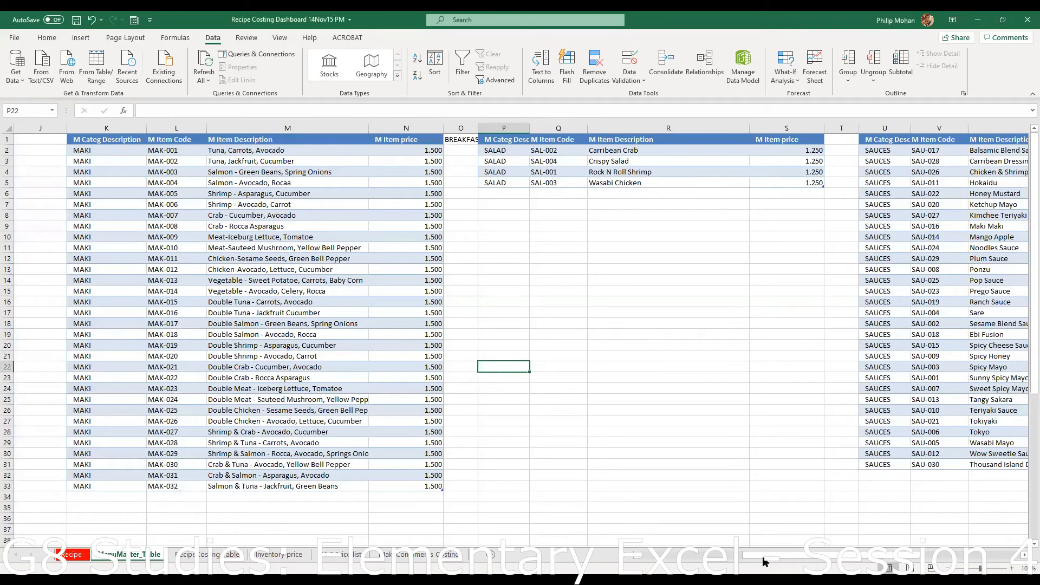
{"action": "left_click_drag", "start_coordinate": [775, 558], "coordinate": [940, 557]}
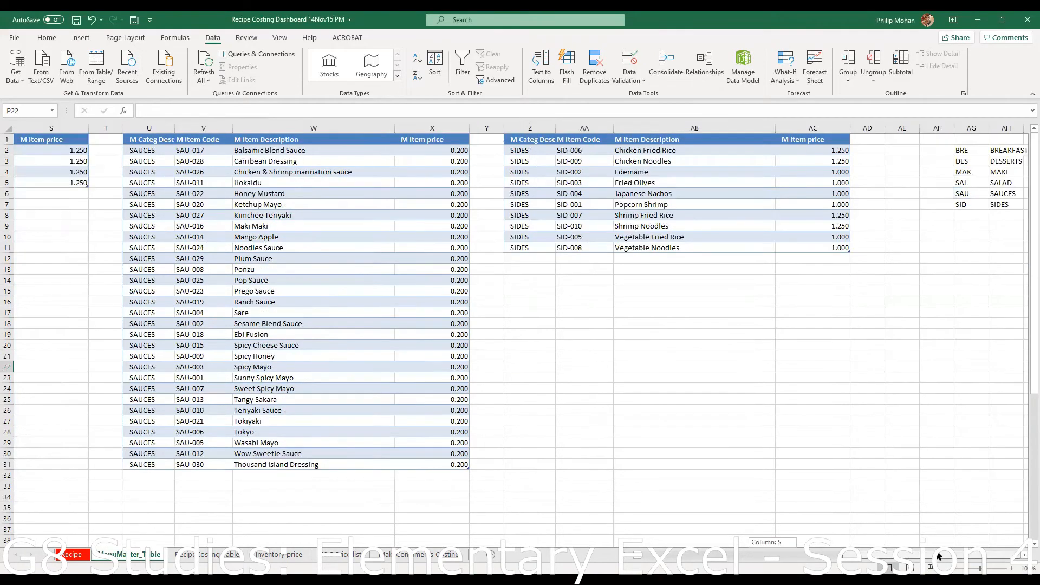
{"action": "left_click", "coordinate": [1024, 556]}
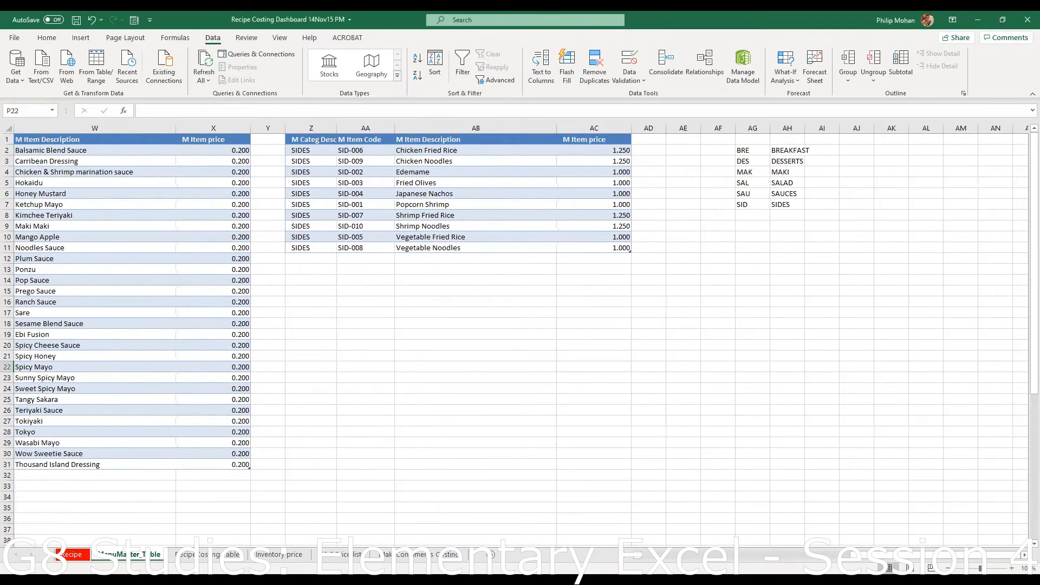
{"action": "left_click", "coordinate": [207, 554]}
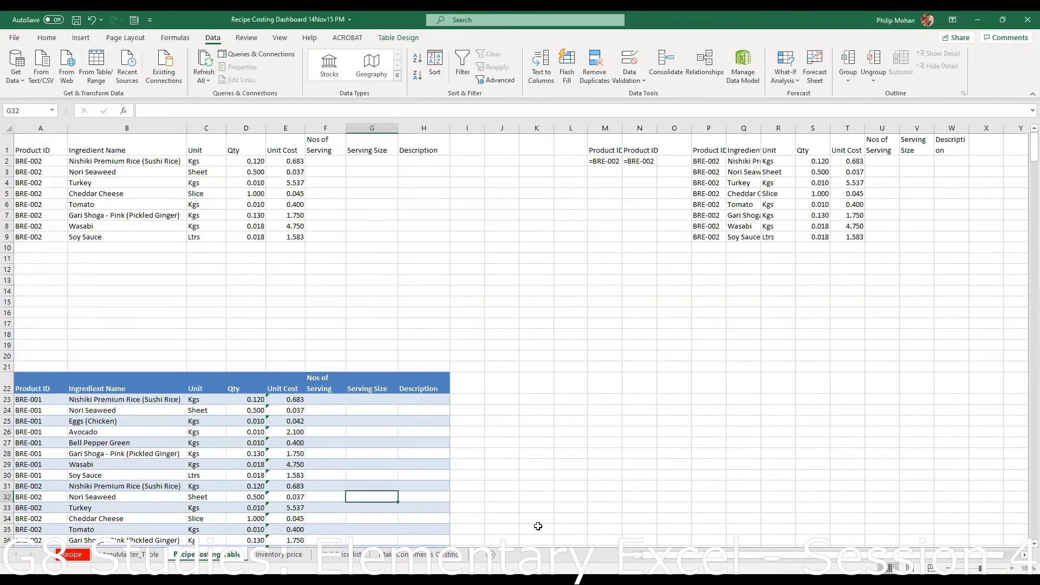
{"action": "scroll", "coordinate": [538, 528], "scroll_direction": "down", "scroll_amount": 14}
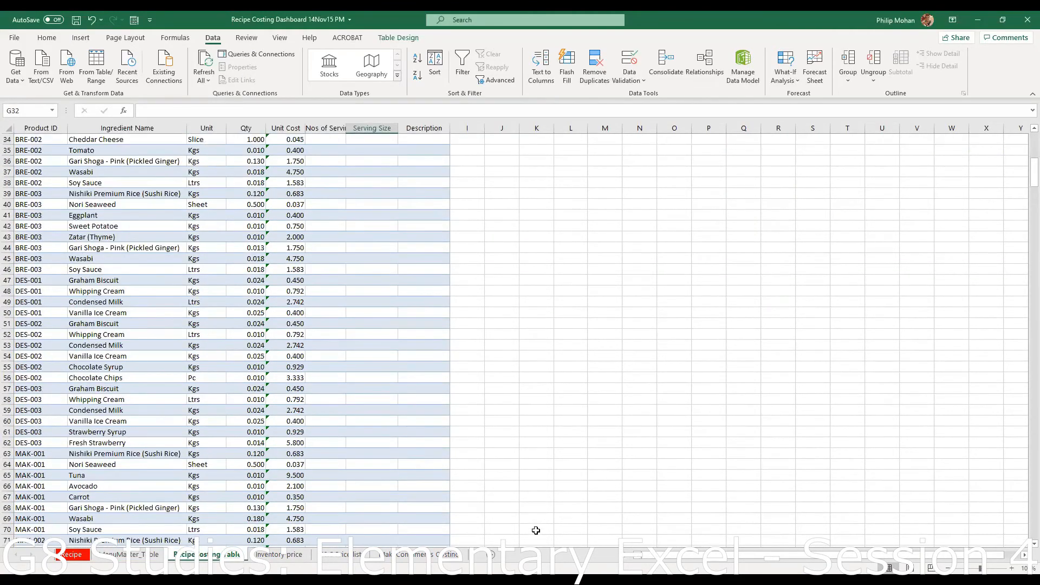
{"action": "scroll", "coordinate": [536, 530], "scroll_direction": "up", "scroll_amount": 14}
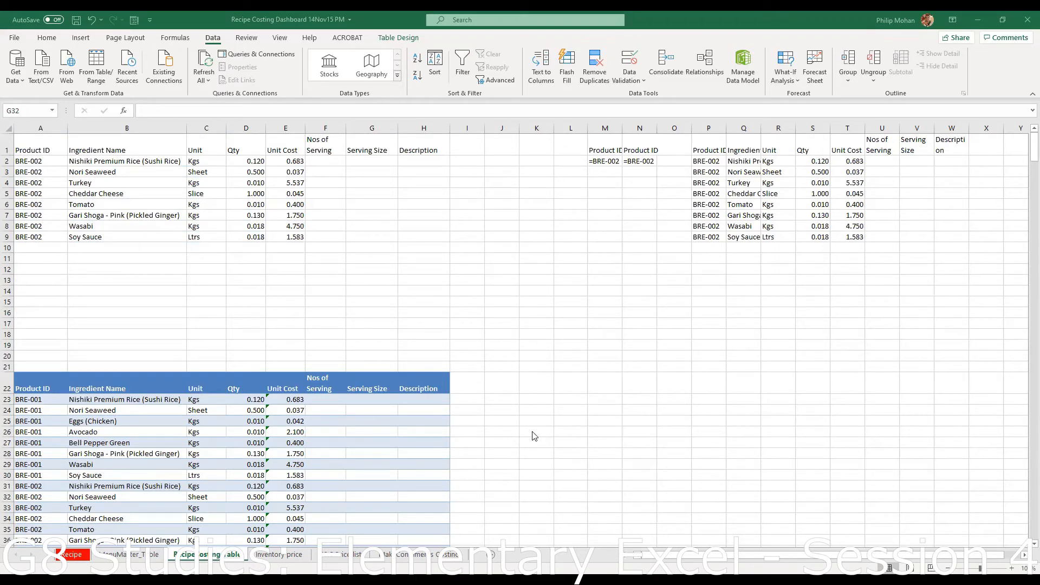
{"action": "left_click", "coordinate": [590, 295]}
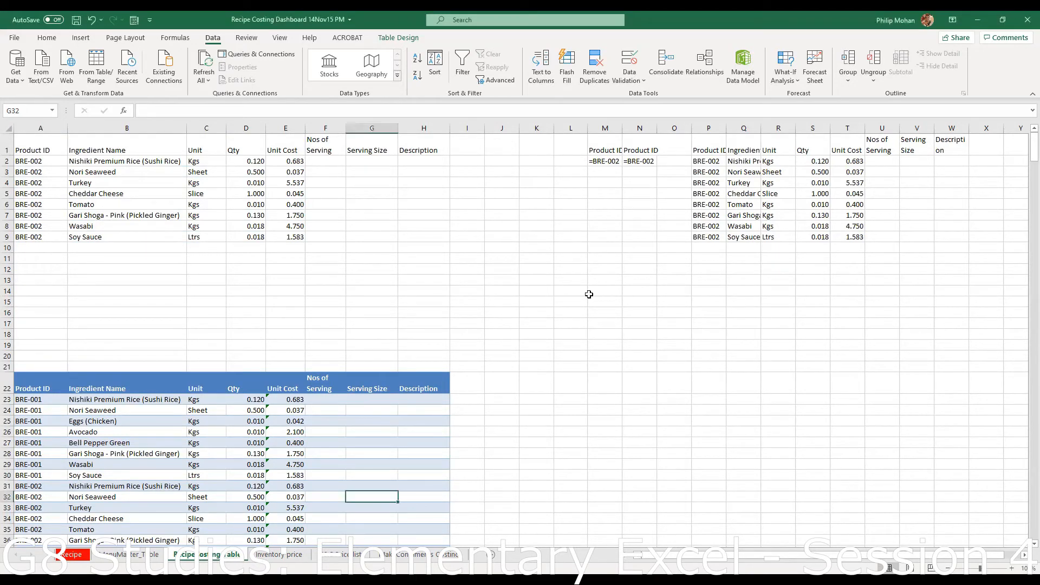
{"action": "left_click", "coordinate": [69, 555]}
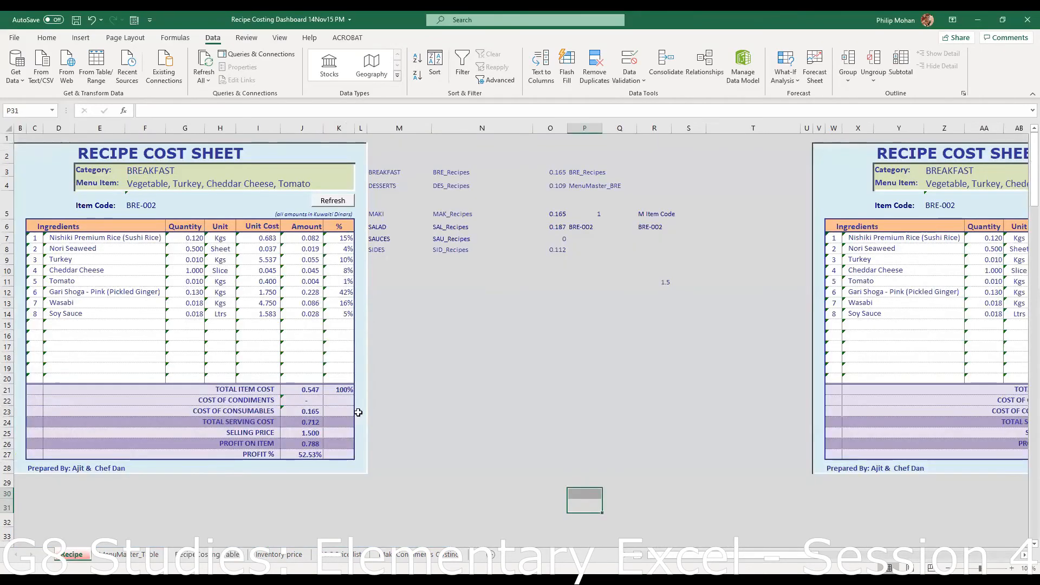
{"action": "left_click", "coordinate": [209, 169]}
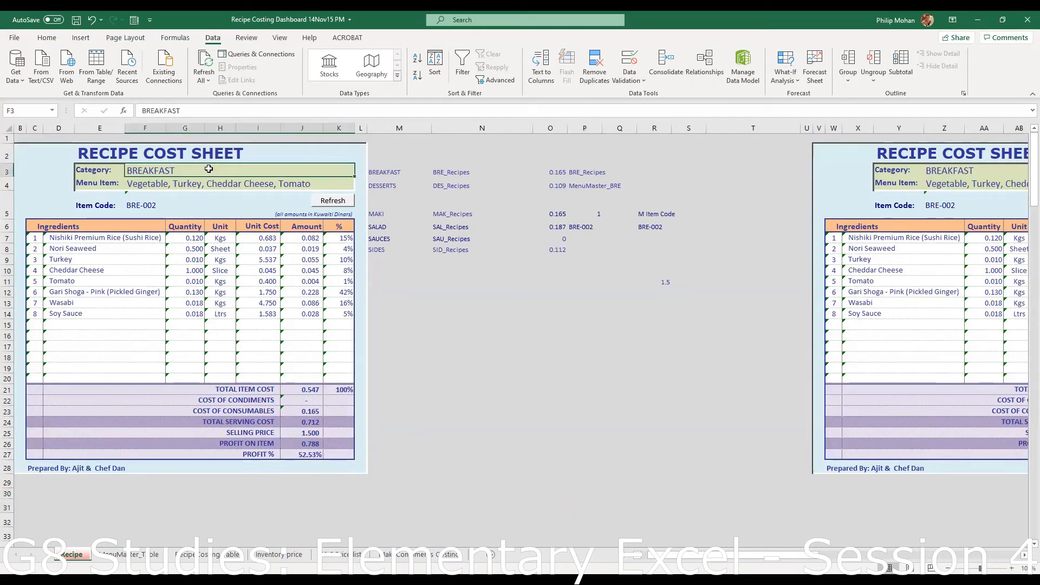
- Give Category cell F3 list validation sourced from =$M$3:$M$8
{"action": "key", "text": "Down"}
{"action": "left_click", "coordinate": [280, 170]}
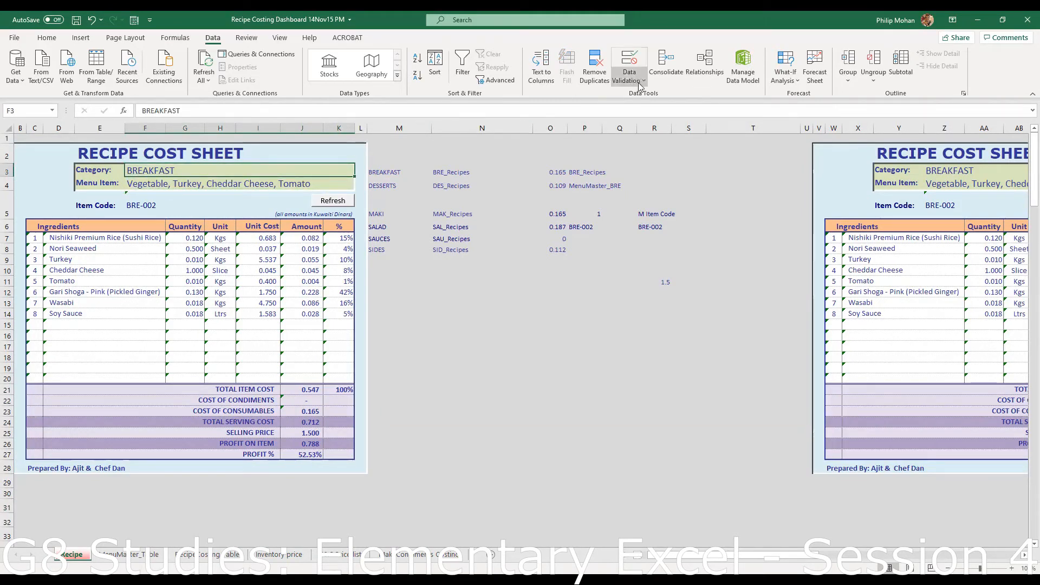
{"action": "left_click", "coordinate": [629, 63]}
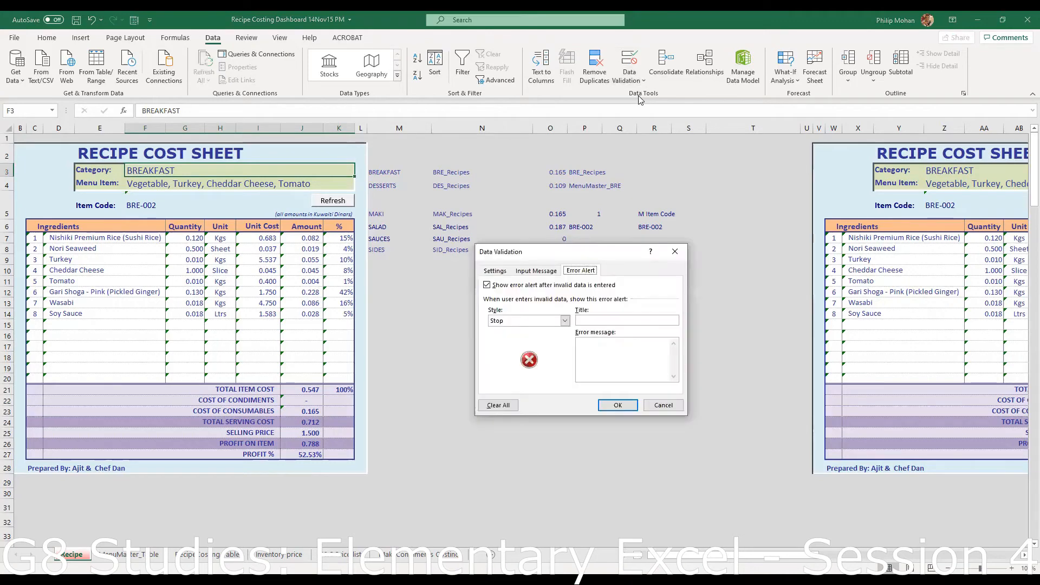
{"action": "left_click", "coordinate": [495, 271]}
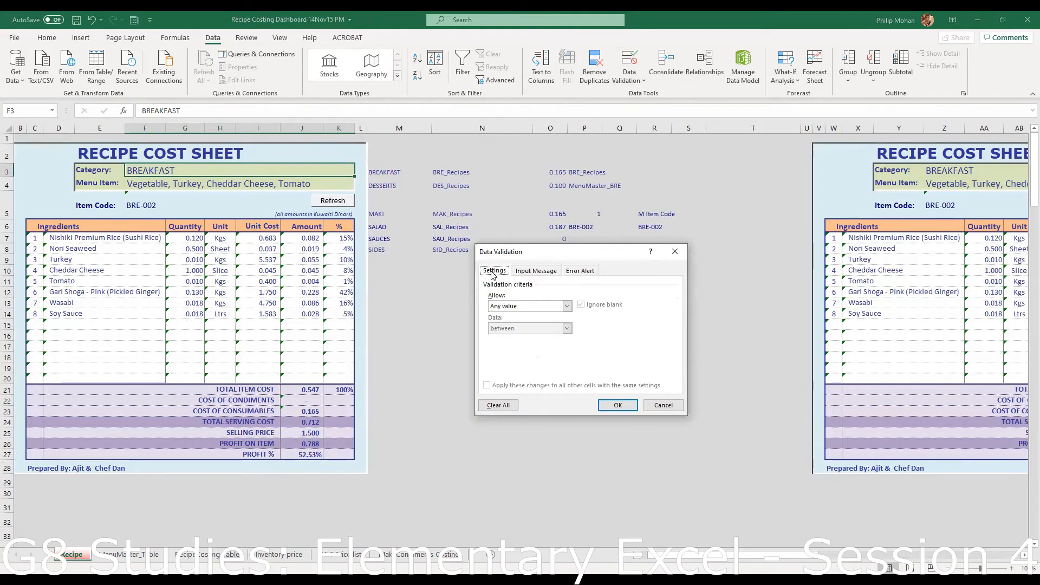
{"action": "left_click", "coordinate": [567, 307]}
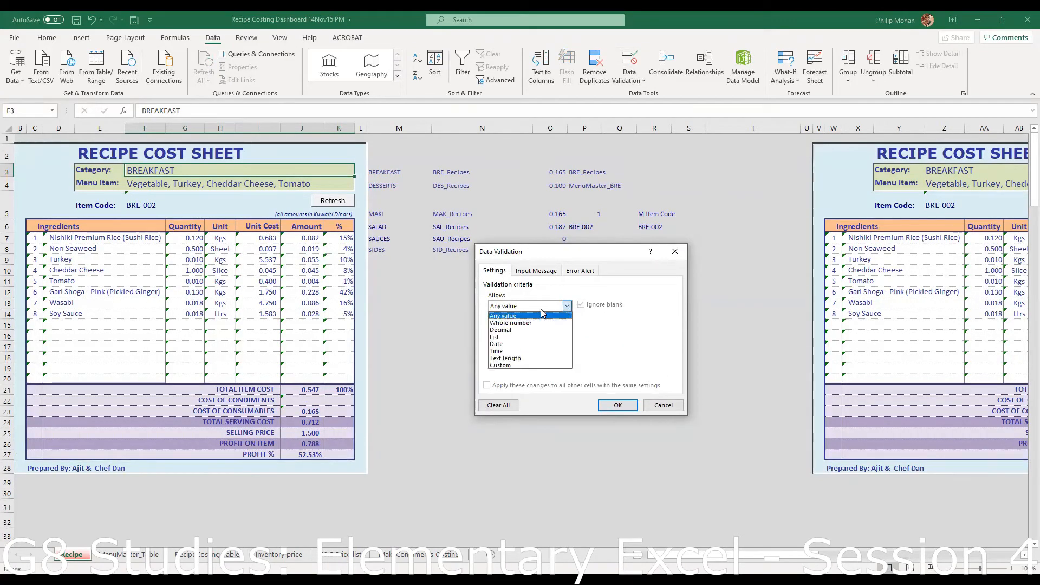
{"action": "left_click", "coordinate": [509, 337]}
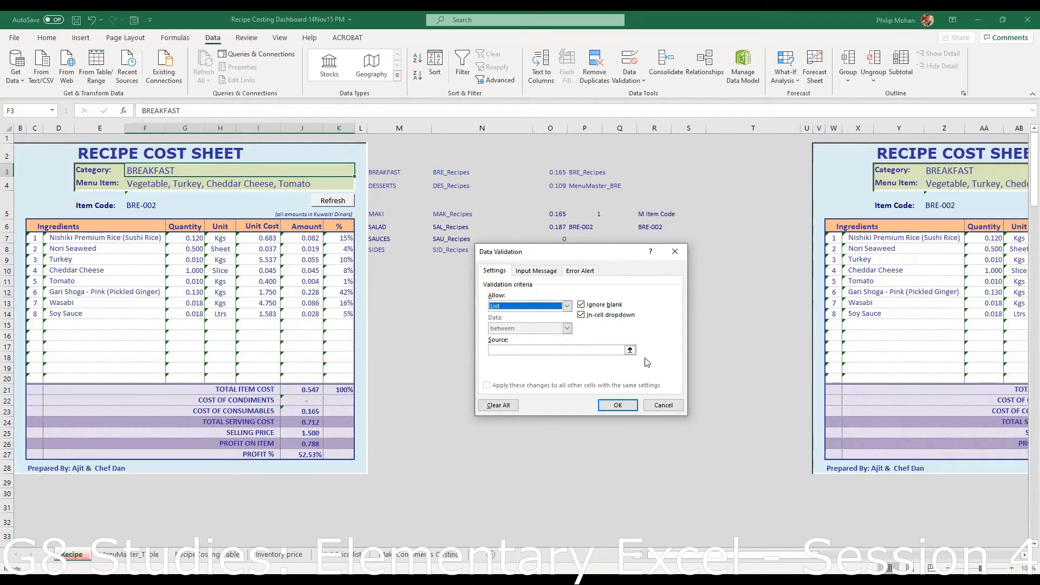
{"action": "left_click", "coordinate": [626, 351]}
{"action": "left_click", "coordinate": [630, 350]}
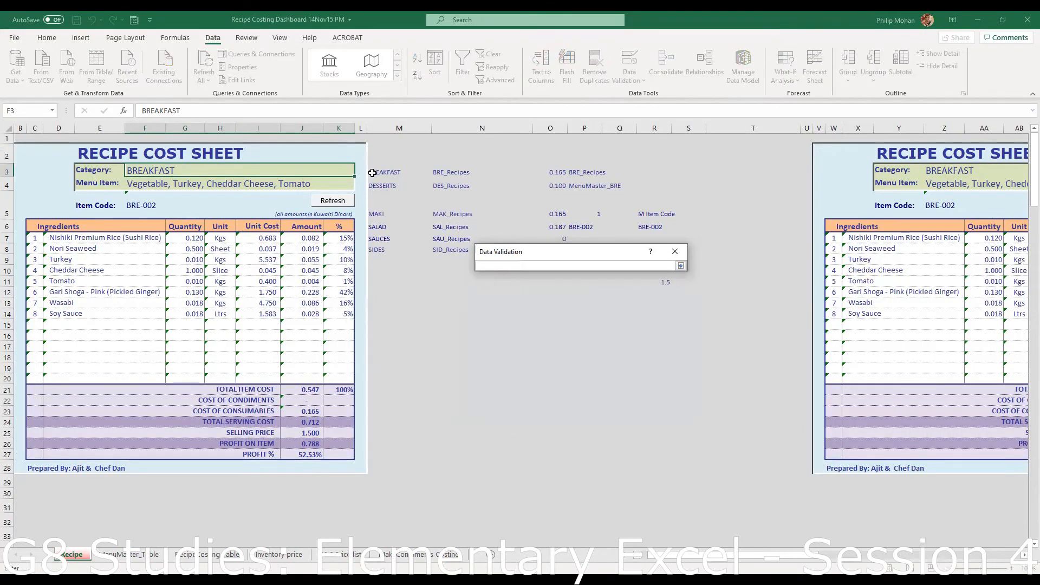
{"action": "left_click", "coordinate": [386, 171]}
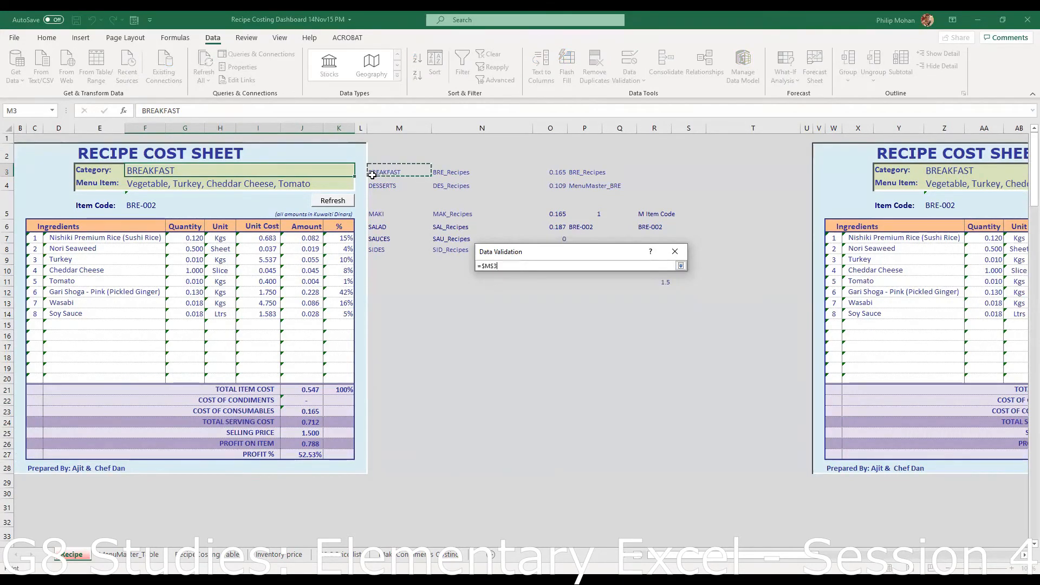
{"action": "left_click", "coordinate": [380, 250], "text": "shift"}
{"action": "left_click", "coordinate": [682, 266]}
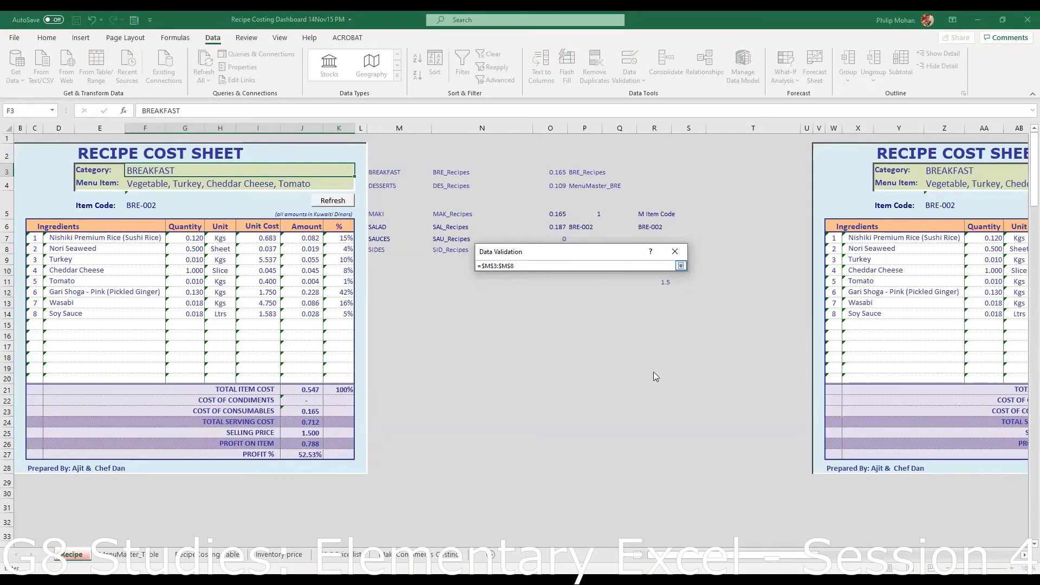
{"action": "left_click", "coordinate": [618, 406]}
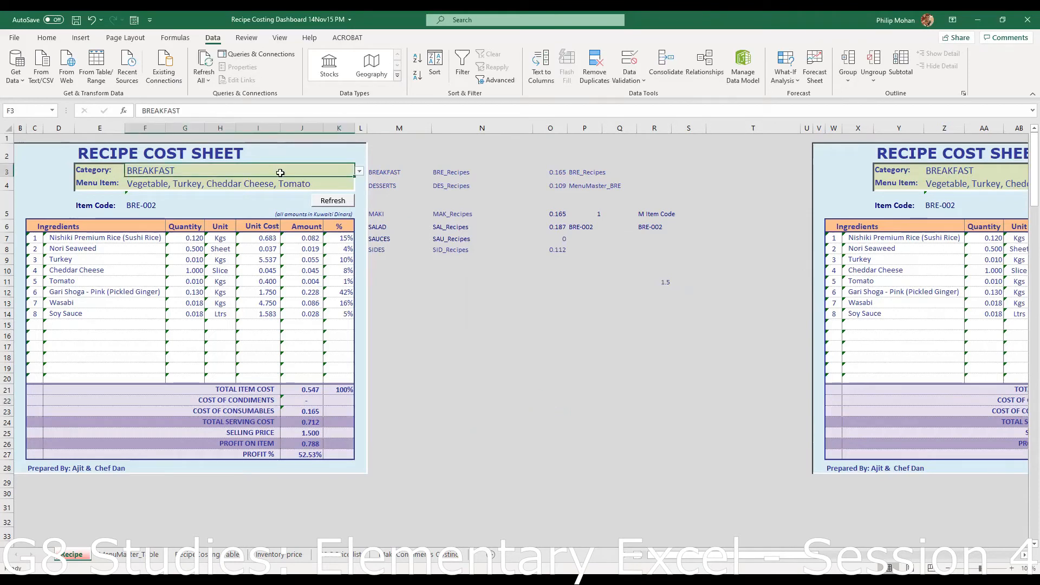
- Choose category SALAD and menu item Rock N Roll Shrimp (SAL-001), then view the Recipe Costing Table sheet
{"action": "left_click", "coordinate": [359, 171]}
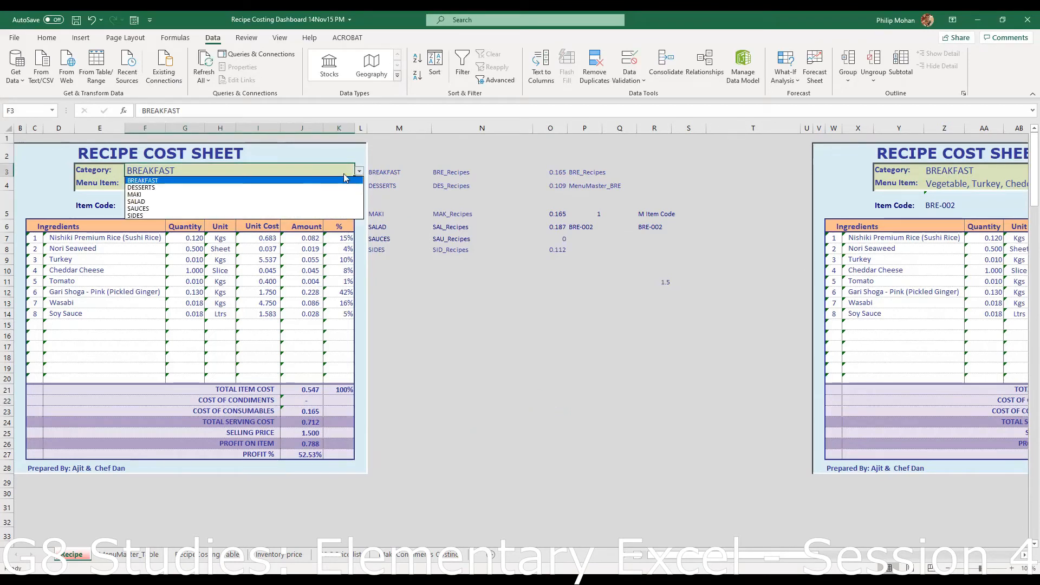
{"action": "left_click", "coordinate": [302, 201]}
{"action": "left_click", "coordinate": [317, 186]}
{"action": "key", "text": "Delete"}
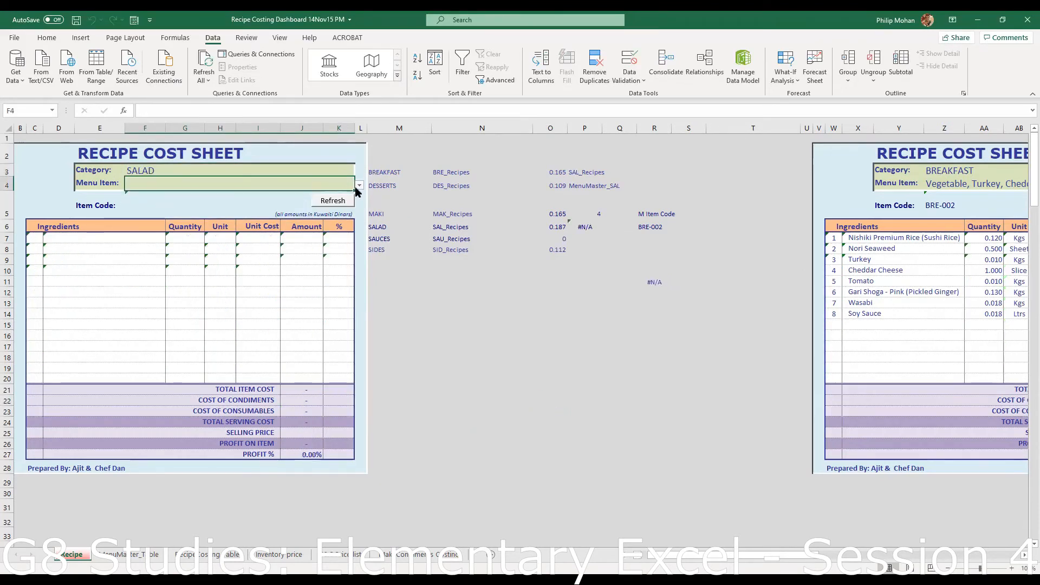
{"action": "left_click", "coordinate": [359, 185]}
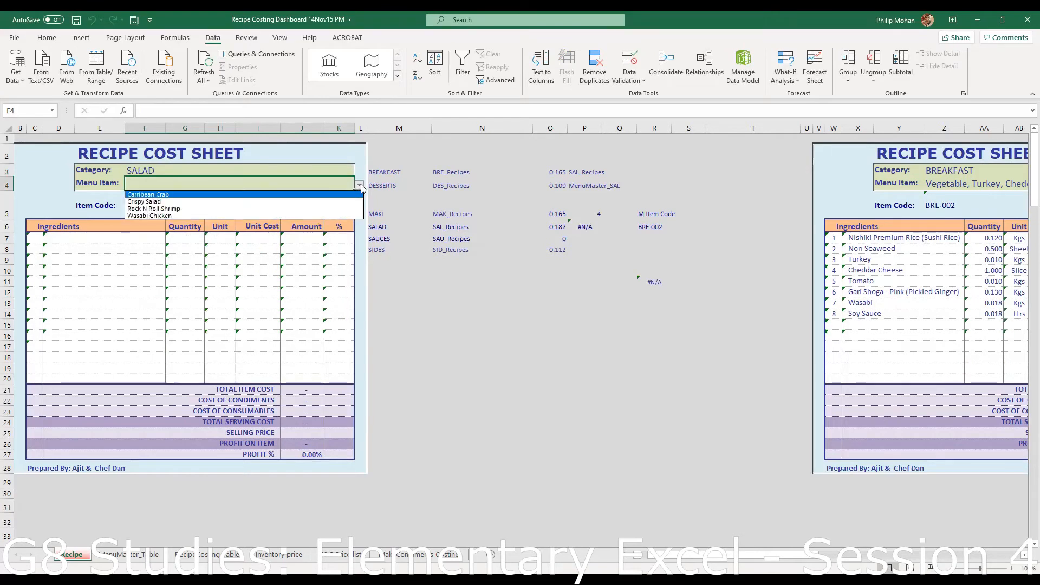
{"action": "left_click", "coordinate": [211, 209]}
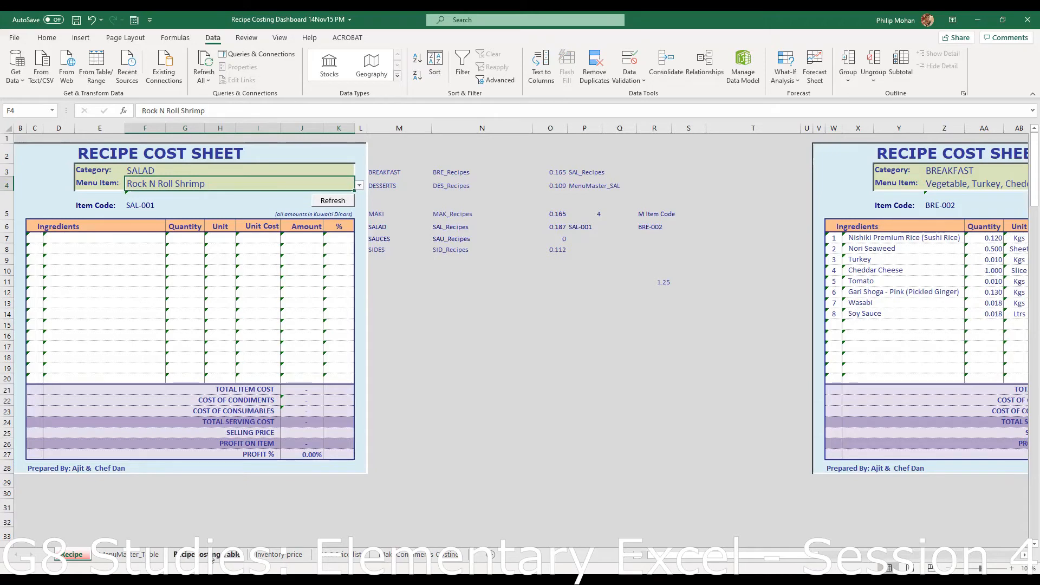
{"action": "left_click", "coordinate": [214, 560]}
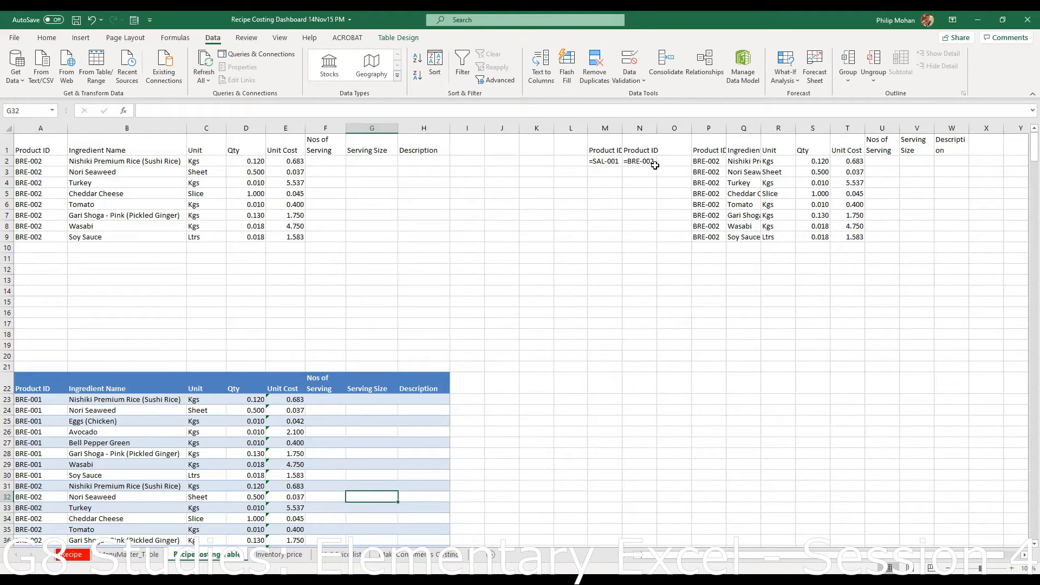
- Inspect the Rock N Roll Shrimp entry on the MenuMaster_Table sheet
{"action": "left_click", "coordinate": [73, 555]}
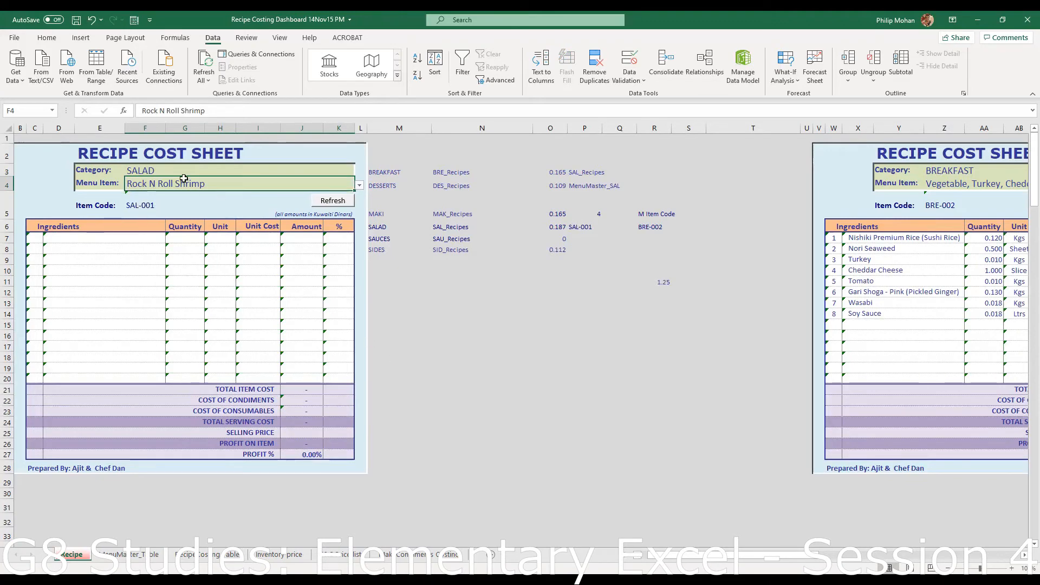
{"action": "left_click", "coordinate": [151, 559]}
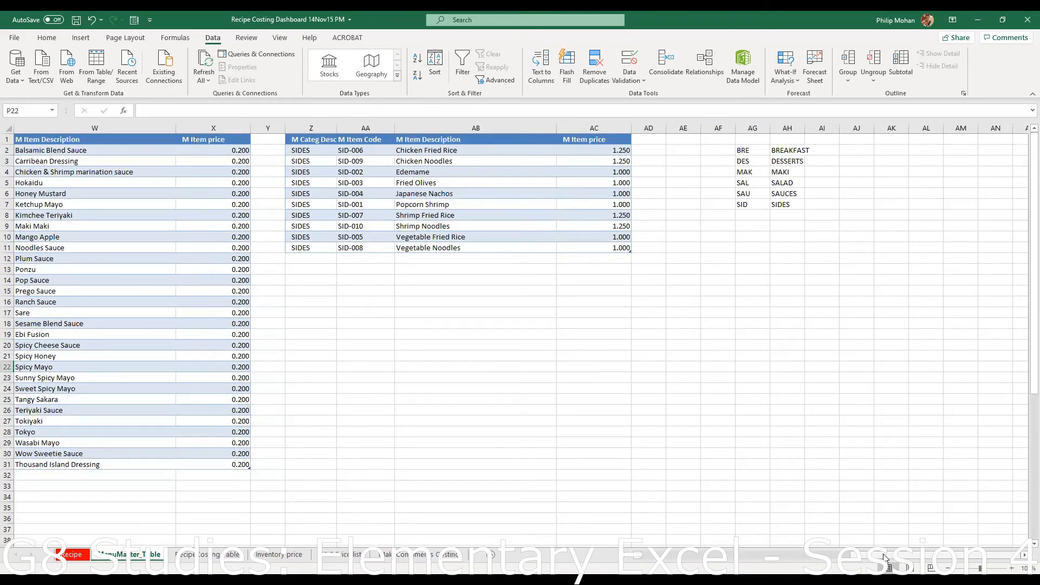
{"action": "left_click_drag", "start_coordinate": [884, 558], "coordinate": [876, 556]}
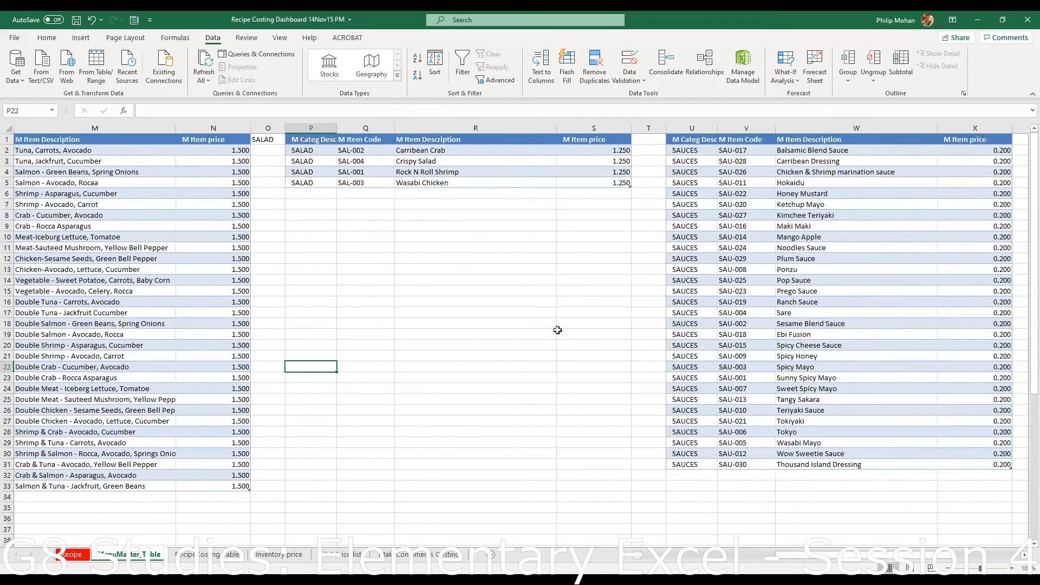
{"action": "left_click", "coordinate": [440, 172]}
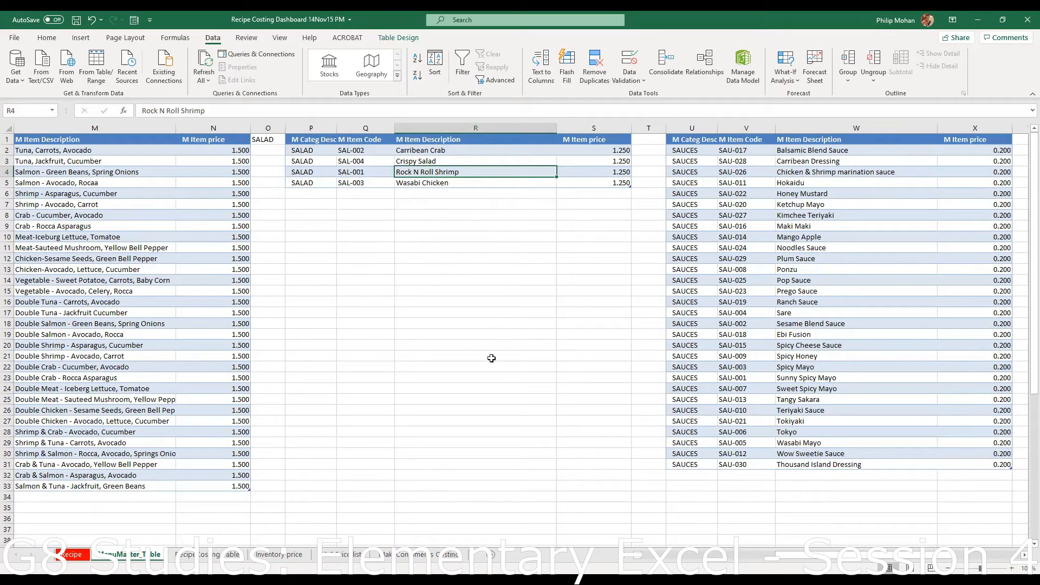
- Scroll through the ingredient list on the Recipe Costing Table sheet
{"action": "left_click", "coordinate": [234, 554]}
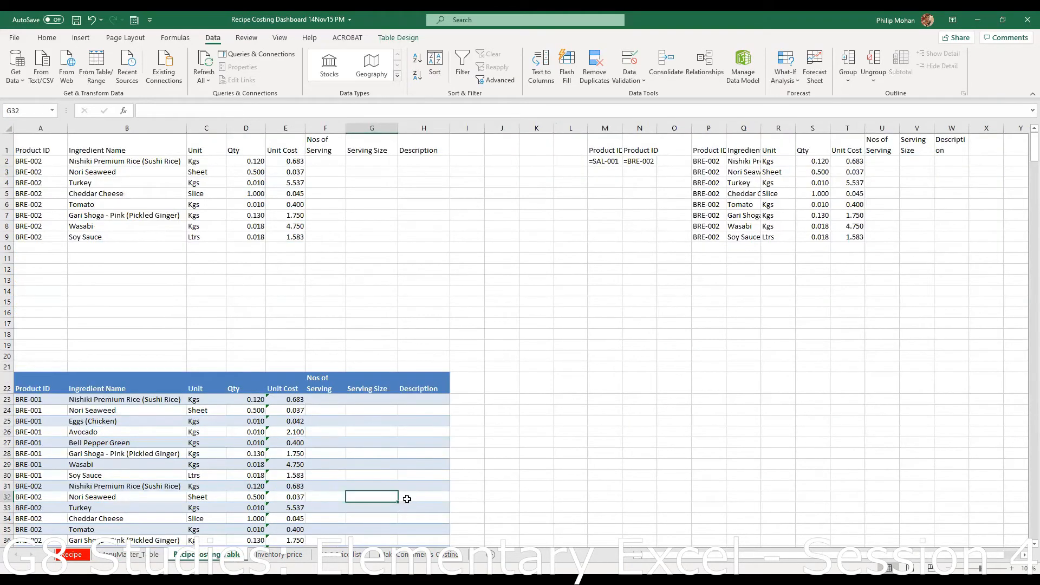
{"action": "scroll", "coordinate": [407, 499], "scroll_direction": "down", "scroll_amount": 2}
{"action": "scroll", "coordinate": [407, 499], "scroll_direction": "down", "scroll_amount": 3}
{"action": "scroll", "coordinate": [409, 500], "scroll_direction": "down", "scroll_amount": 2}
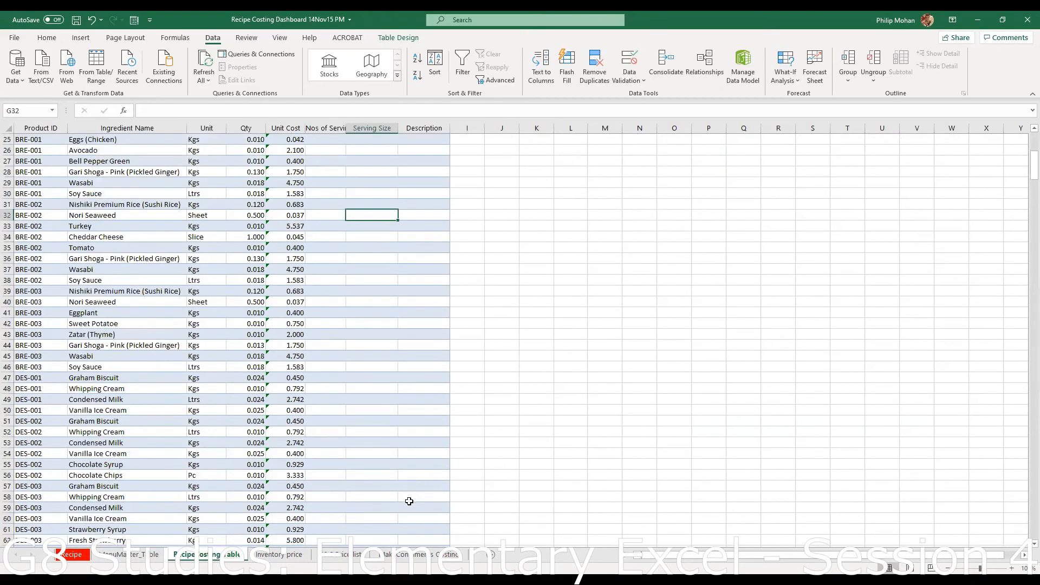
{"action": "scroll", "coordinate": [558, 523], "scroll_direction": "up", "scroll_amount": 7}
{"action": "scroll", "coordinate": [569, 525], "scroll_direction": "down", "scroll_amount": 13}
{"action": "scroll", "coordinate": [569, 525], "scroll_direction": "up", "scroll_amount": 5}
- Select the BRE-002 ingredient rows and check the first filtered entry, then return to the Recipe sheet
{"action": "left_click", "coordinate": [24, 206]}
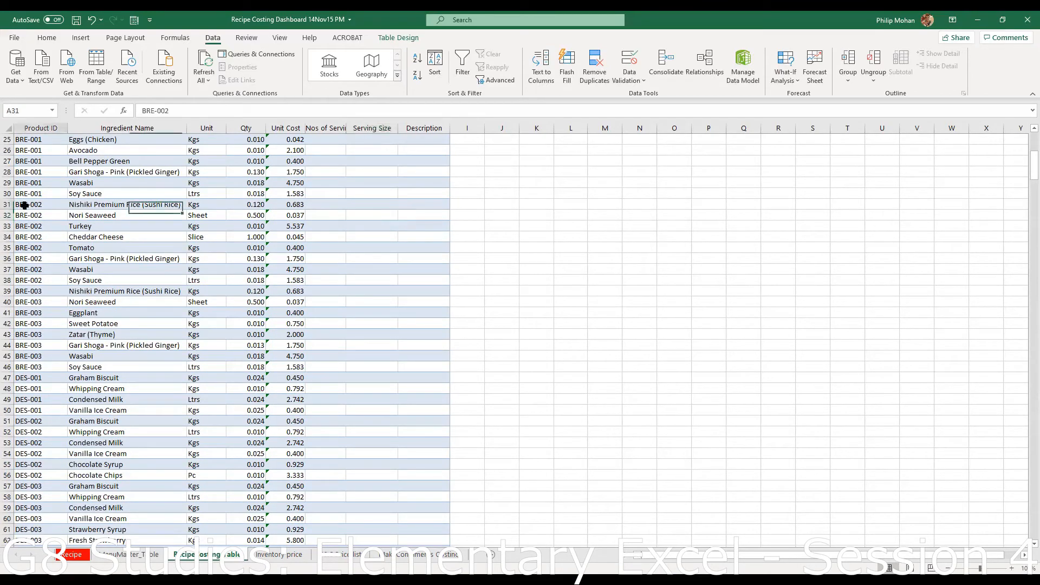
{"action": "left_click_drag", "start_coordinate": [25, 210], "coordinate": [282, 286]}
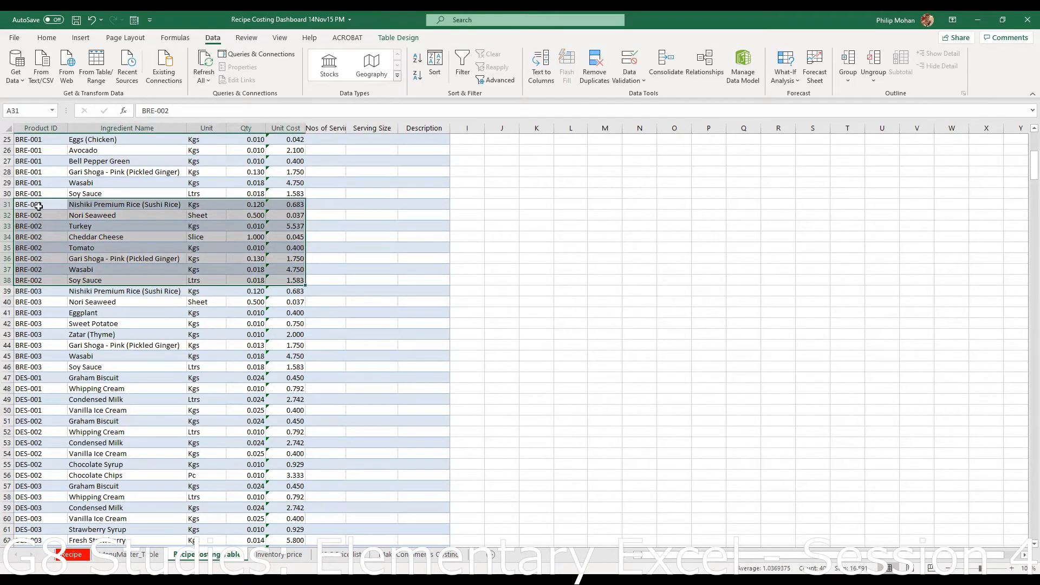
{"action": "scroll", "coordinate": [93, 237], "scroll_direction": "up", "scroll_amount": 1}
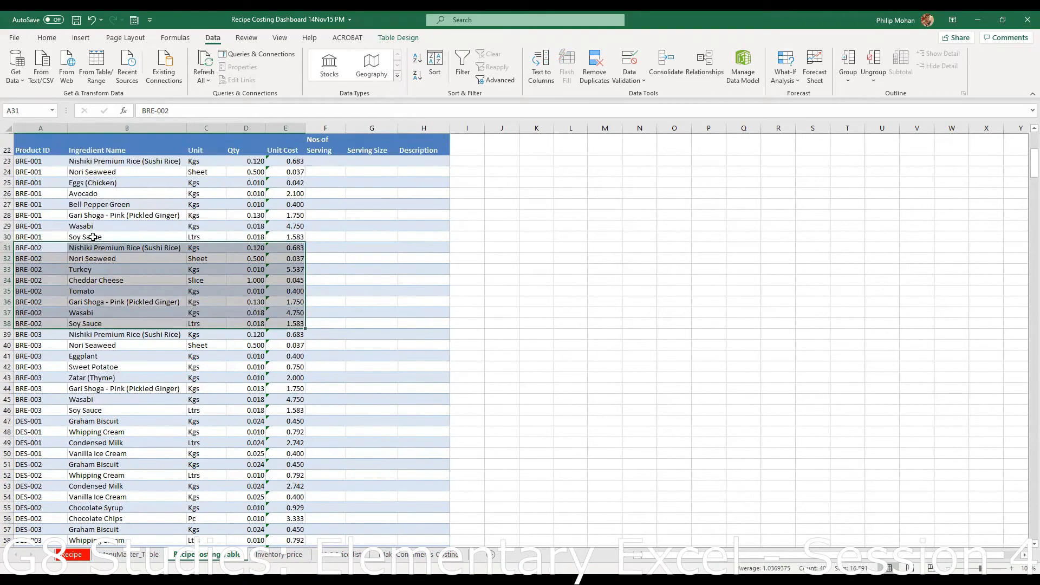
{"action": "scroll", "coordinate": [94, 237], "scroll_direction": "up", "scroll_amount": 7}
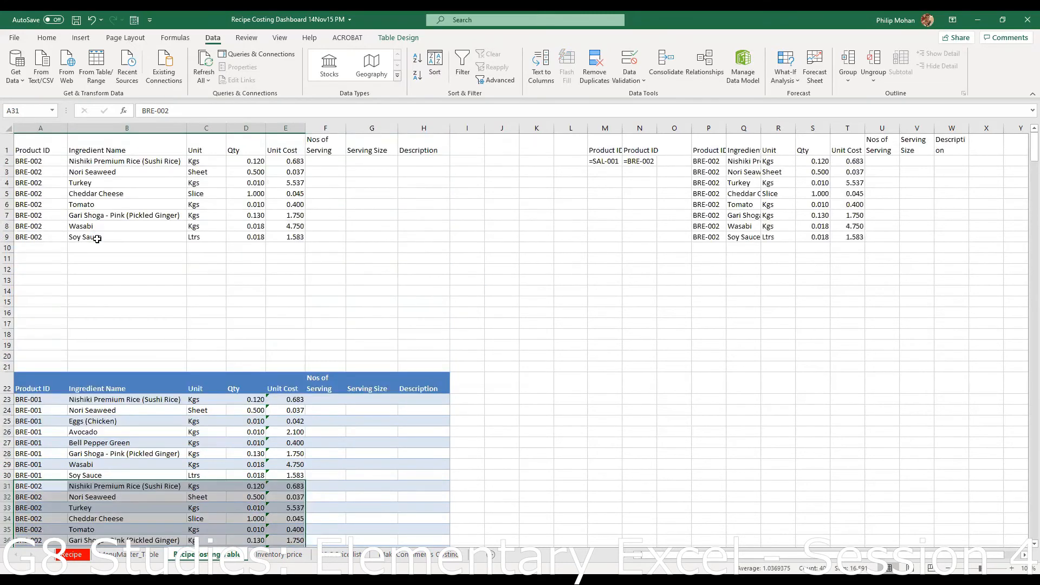
{"action": "left_click", "coordinate": [163, 300]}
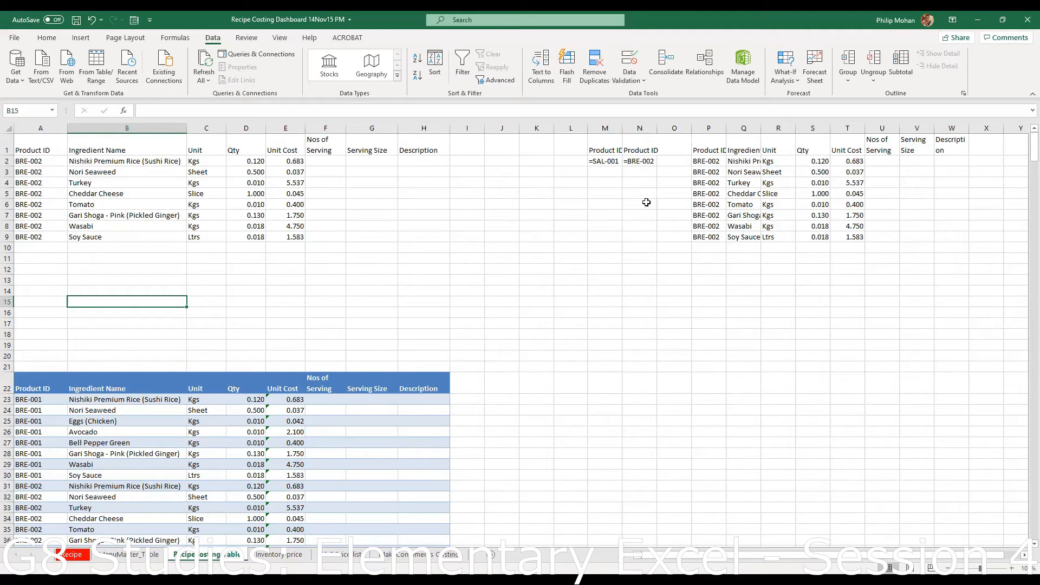
{"action": "left_click", "coordinate": [95, 161]}
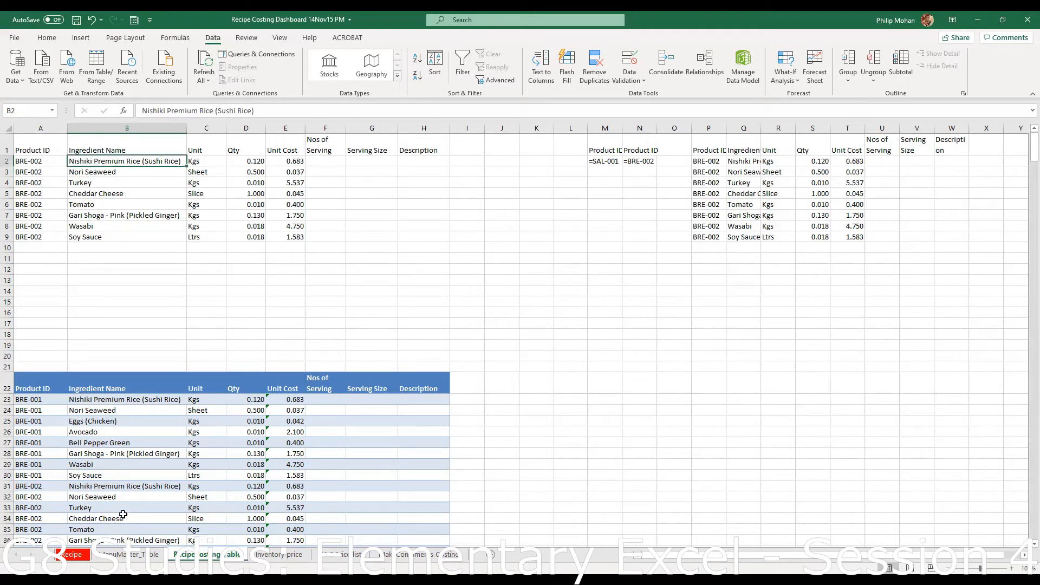
{"action": "left_click", "coordinate": [72, 555]}
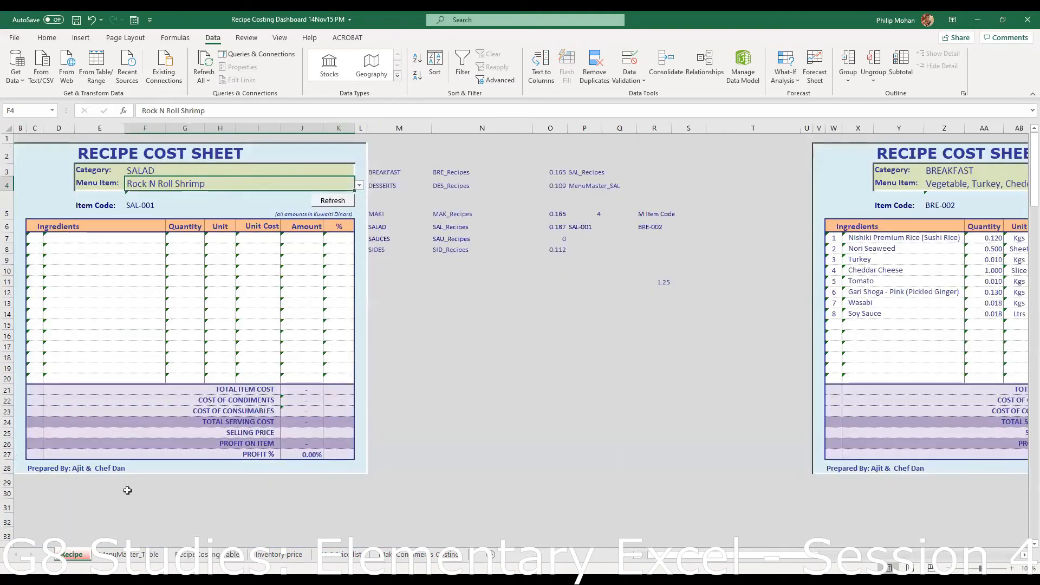
- Refresh to load Rock N Roll Shrimp's three ingredients and 67.76% profit, then view the Recipe Costing Table
{"action": "left_click", "coordinate": [344, 204]}
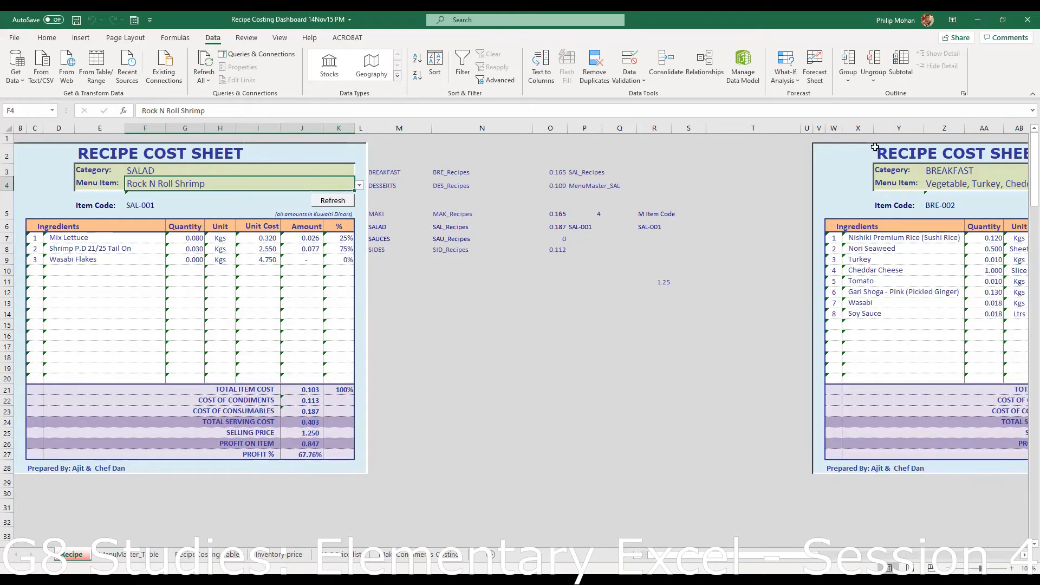
{"action": "left_click", "coordinate": [191, 556]}
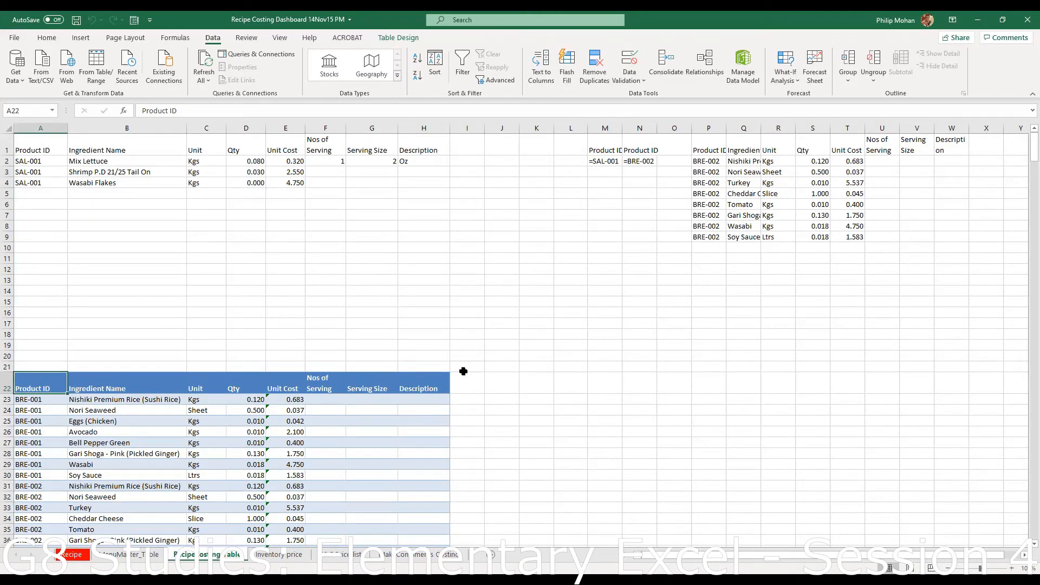
{"action": "left_click", "coordinate": [75, 554]}
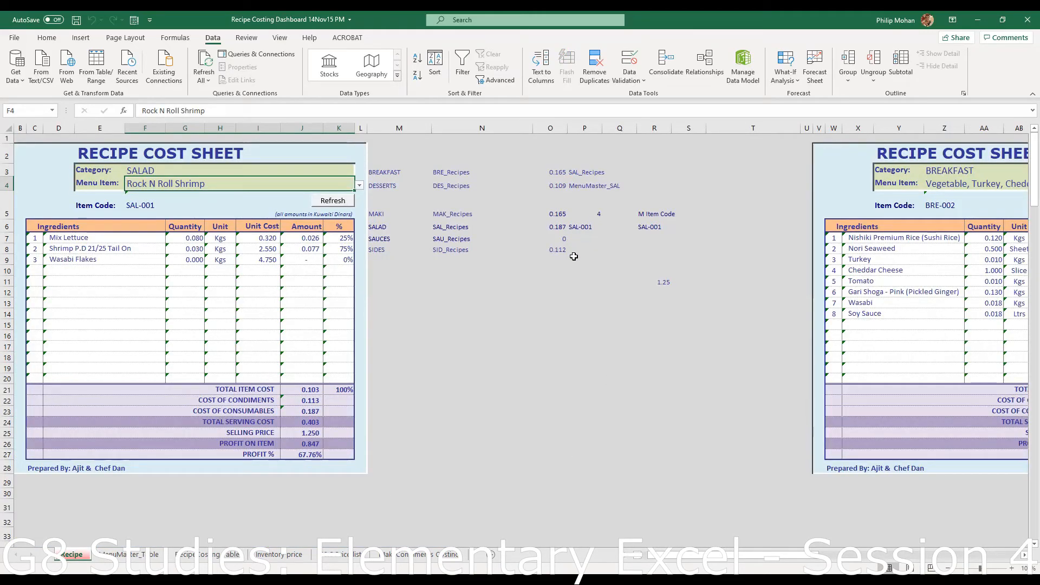
{"action": "left_click", "coordinate": [583, 227]}
{"action": "left_click", "coordinate": [661, 228]}
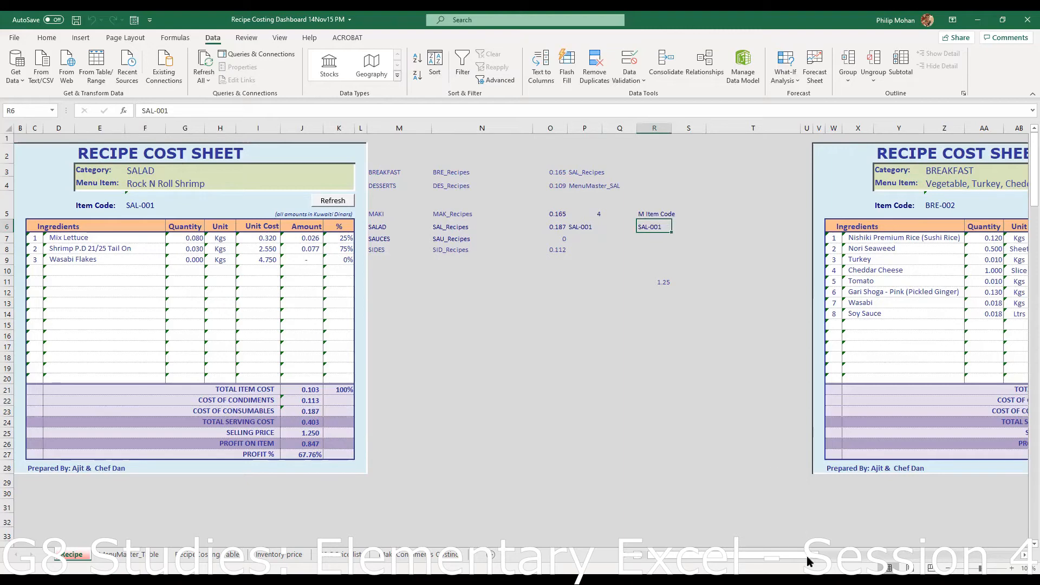
{"action": "left_click_drag", "start_coordinate": [799, 556], "coordinate": [893, 542]}
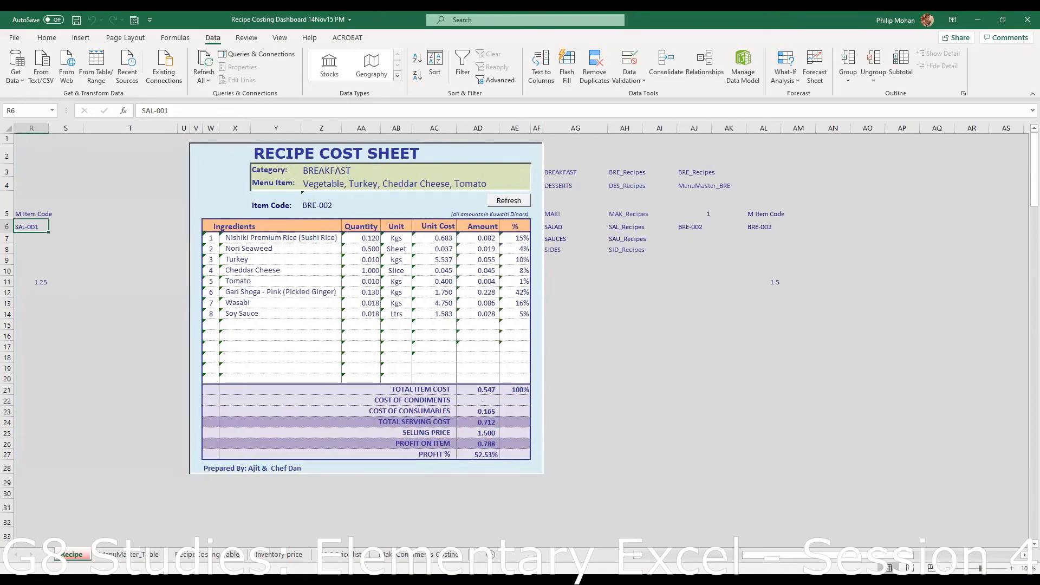
{"action": "left_click", "coordinate": [136, 560]}
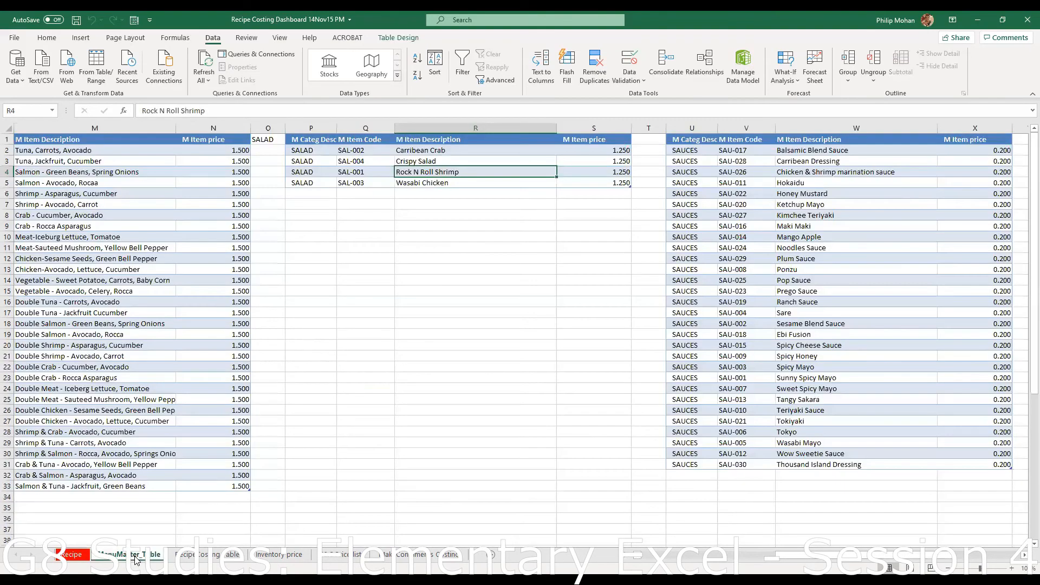
{"action": "left_click", "coordinate": [214, 556]}
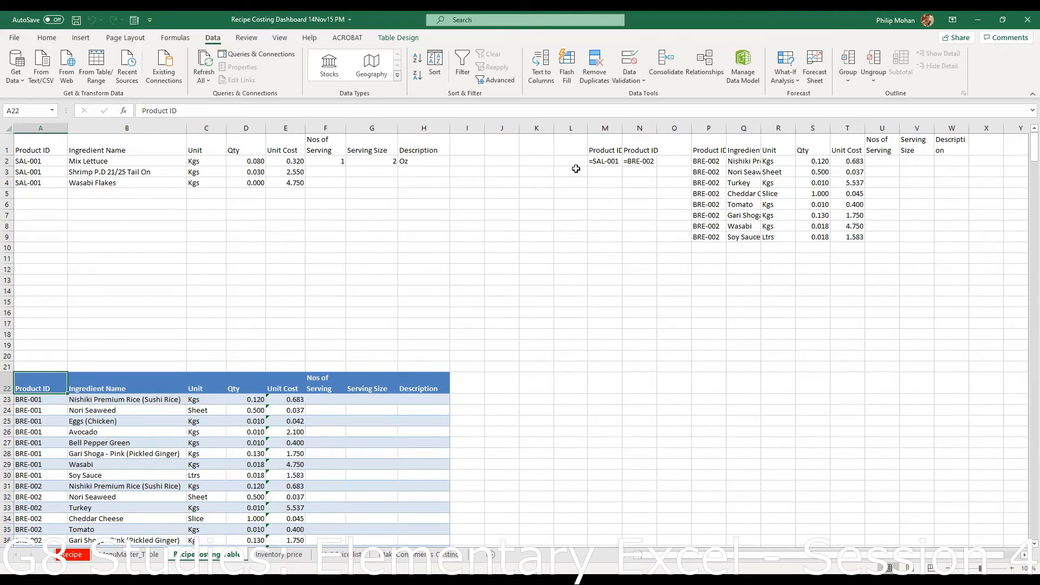
{"action": "scroll", "coordinate": [577, 168], "scroll_direction": "down", "scroll_amount": 2}
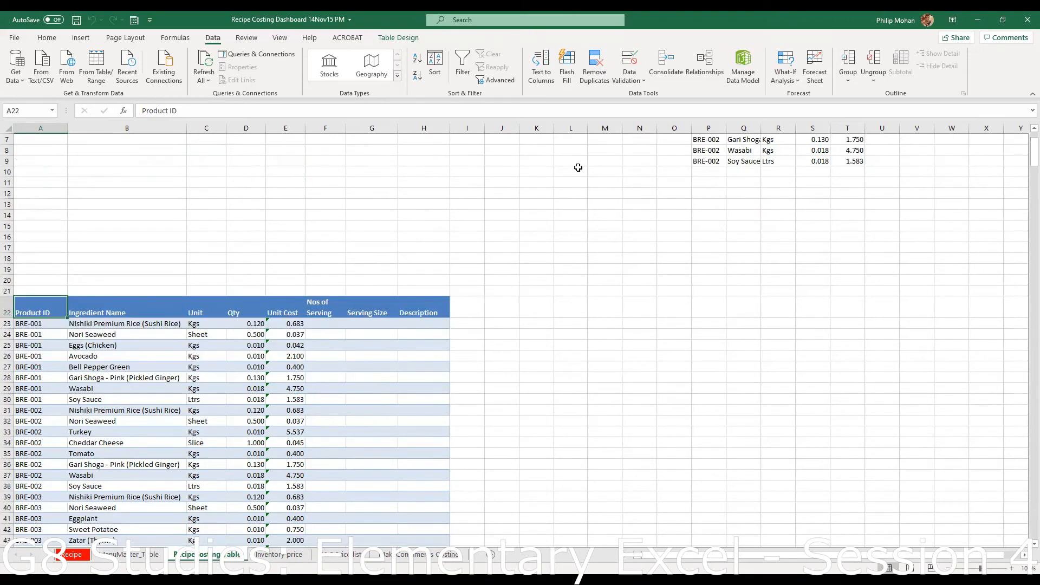
{"action": "scroll", "coordinate": [577, 168], "scroll_direction": "up", "scroll_amount": 2}
{"action": "left_click", "coordinate": [603, 161]}
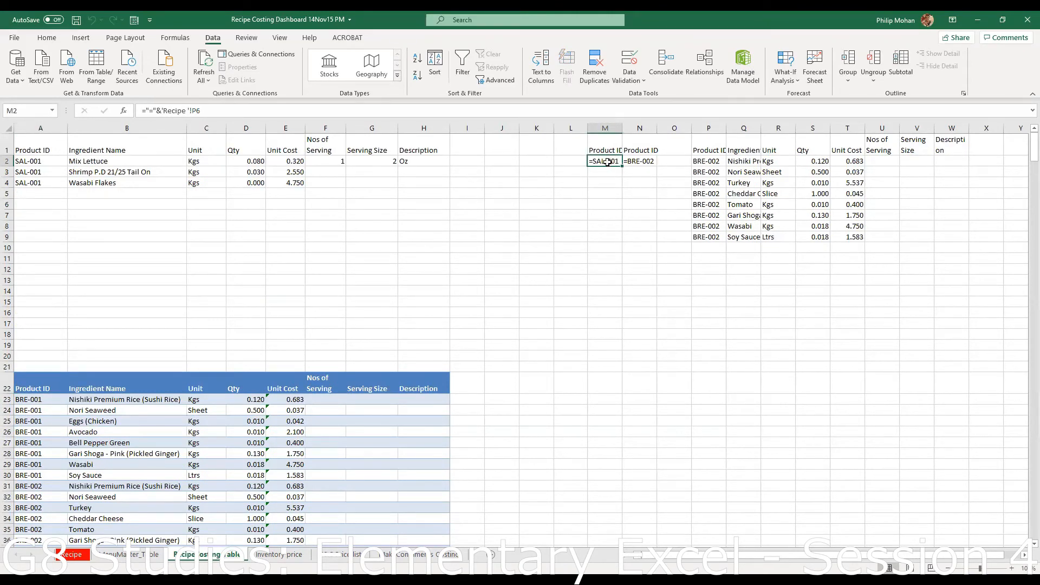
- Check the Product ID headers and browse the Recipe, MenuMaster_Table and Recipe Costing Table sheets
{"action": "left_click", "coordinate": [643, 150]}
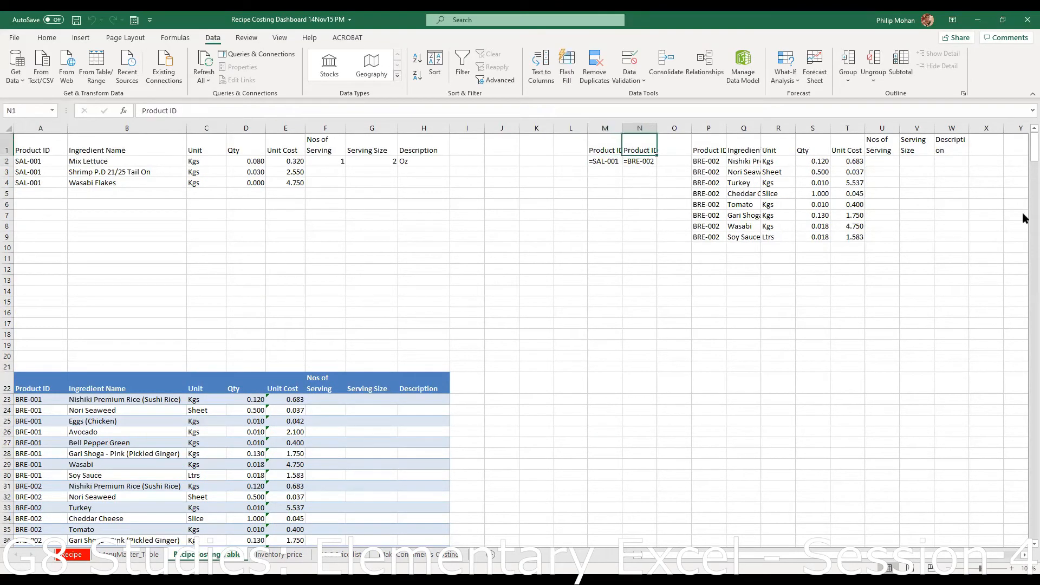
{"action": "left_click", "coordinate": [602, 150]}
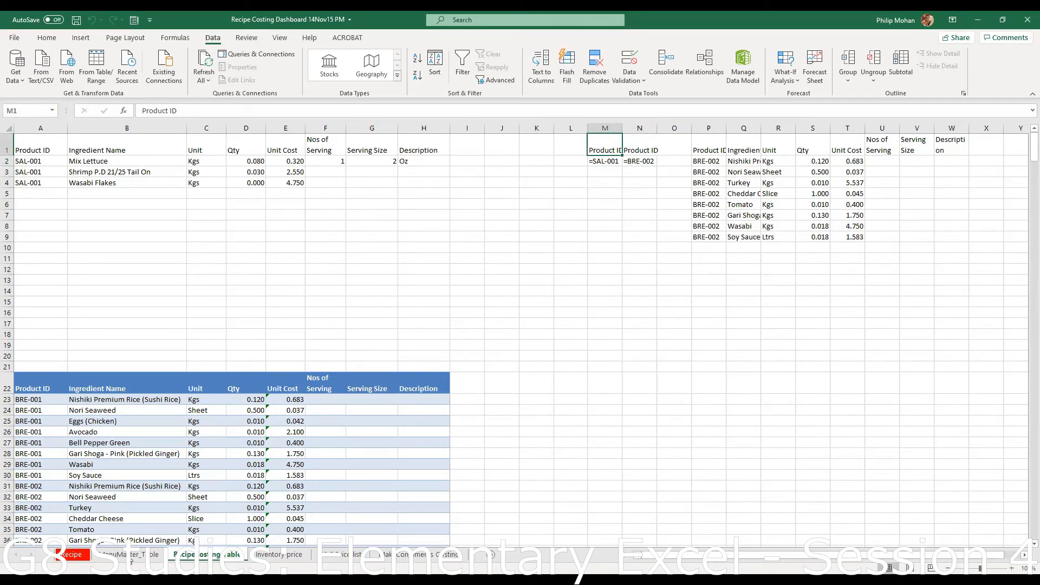
{"action": "left_click", "coordinate": [71, 554]}
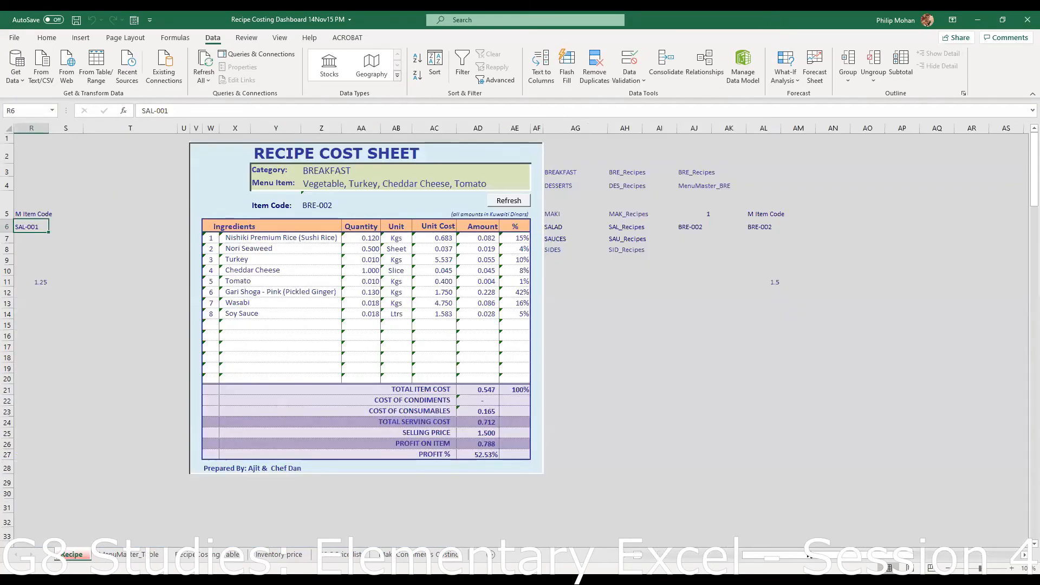
{"action": "left_click_drag", "start_coordinate": [818, 556], "coordinate": [776, 556]}
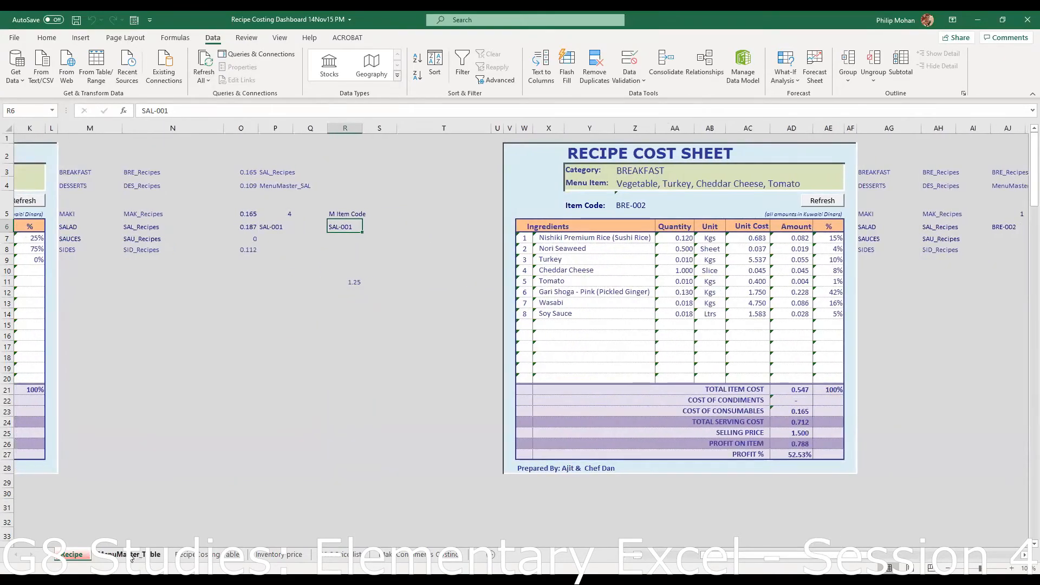
{"action": "left_click", "coordinate": [172, 558]}
{"action": "left_click", "coordinate": [182, 555]}
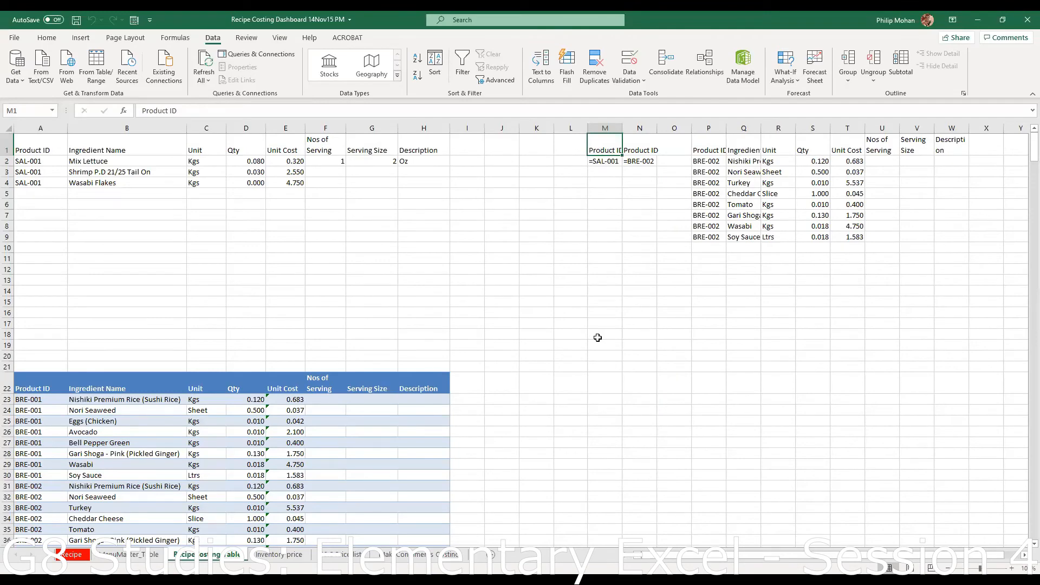
{"action": "scroll", "coordinate": [598, 337], "scroll_direction": "down", "scroll_amount": 12}
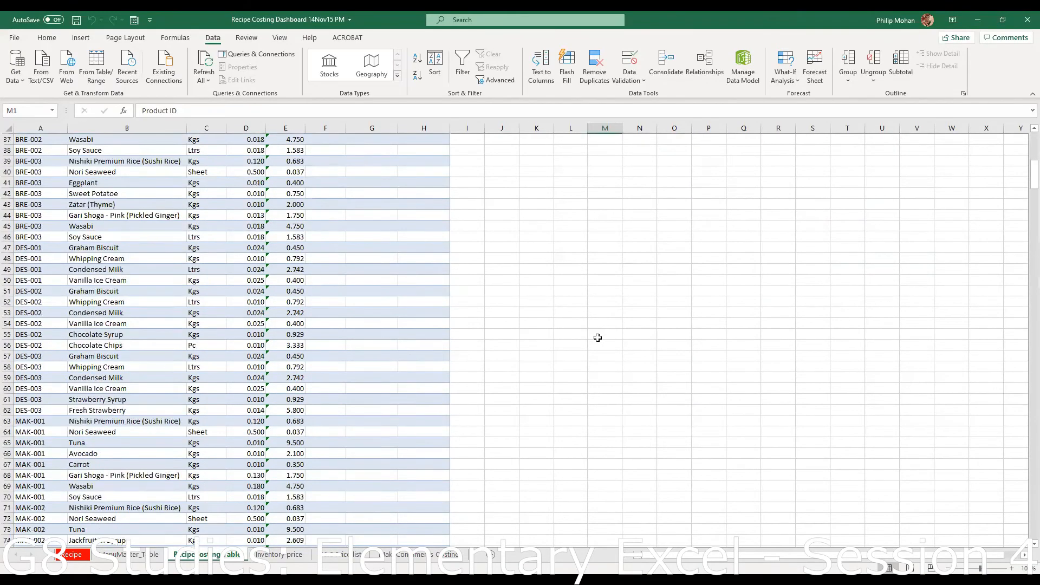
{"action": "left_click", "coordinate": [132, 557]}
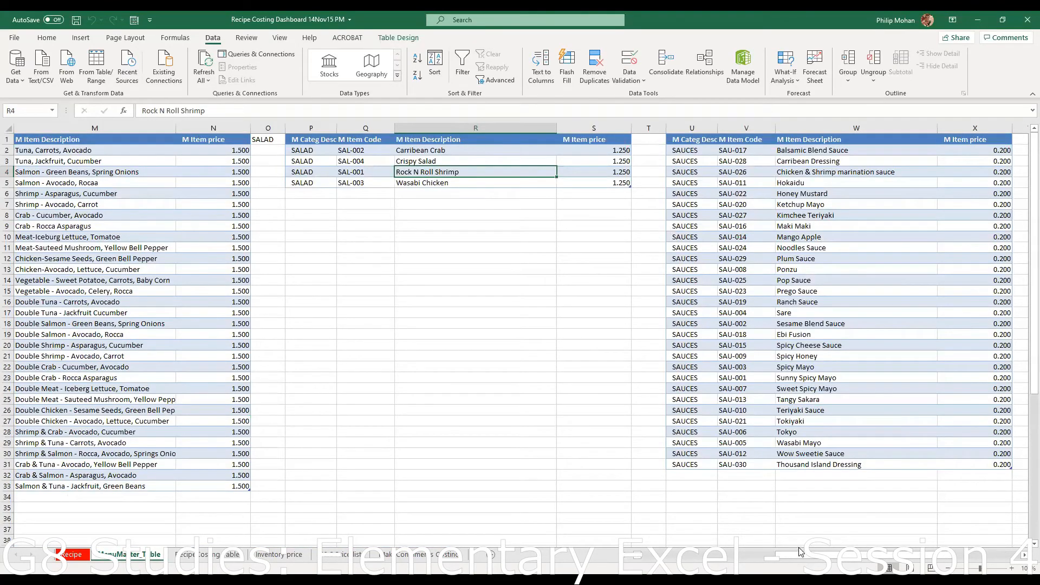
{"action": "left_click_drag", "start_coordinate": [801, 556], "coordinate": [699, 555]}
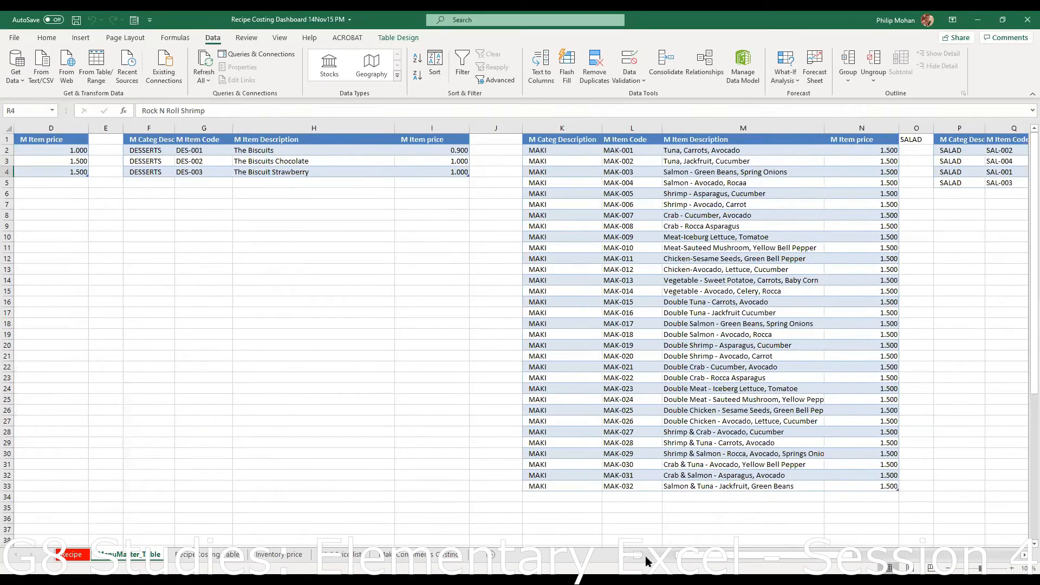
{"action": "left_click_drag", "start_coordinate": [717, 561], "coordinate": [823, 558]}
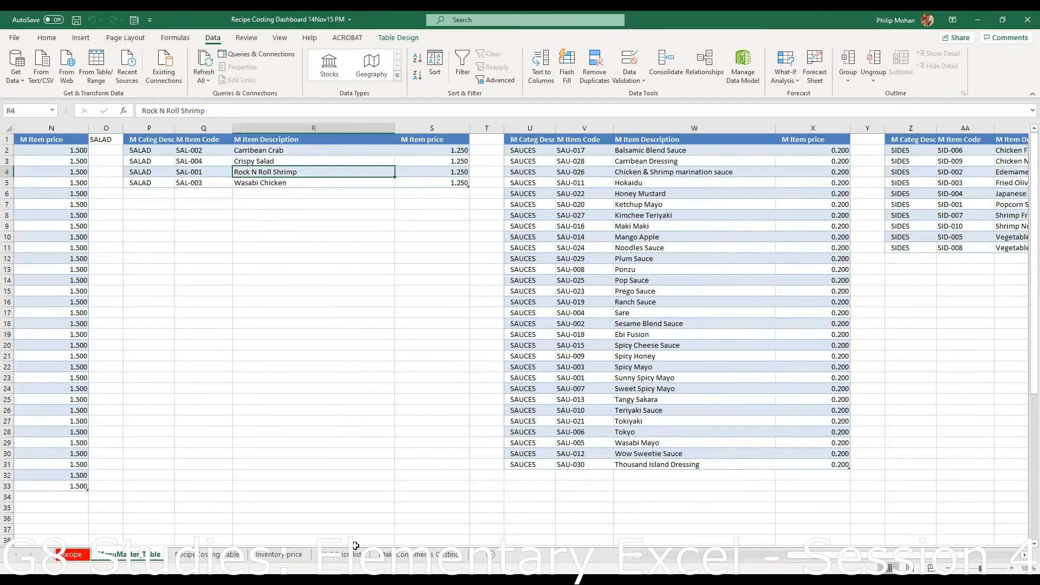
- Select the three SAL-001 ingredient rows A324:E326 in the ingredient table, then scroll back to the top
{"action": "left_click", "coordinate": [215, 562]}
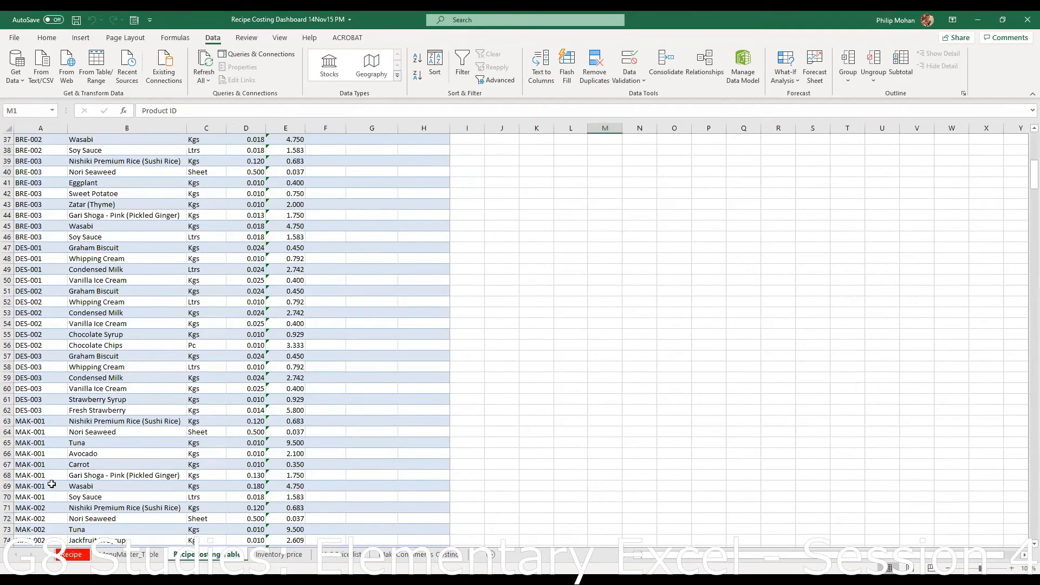
{"action": "scroll", "coordinate": [57, 484], "scroll_direction": "up", "scroll_amount": 8}
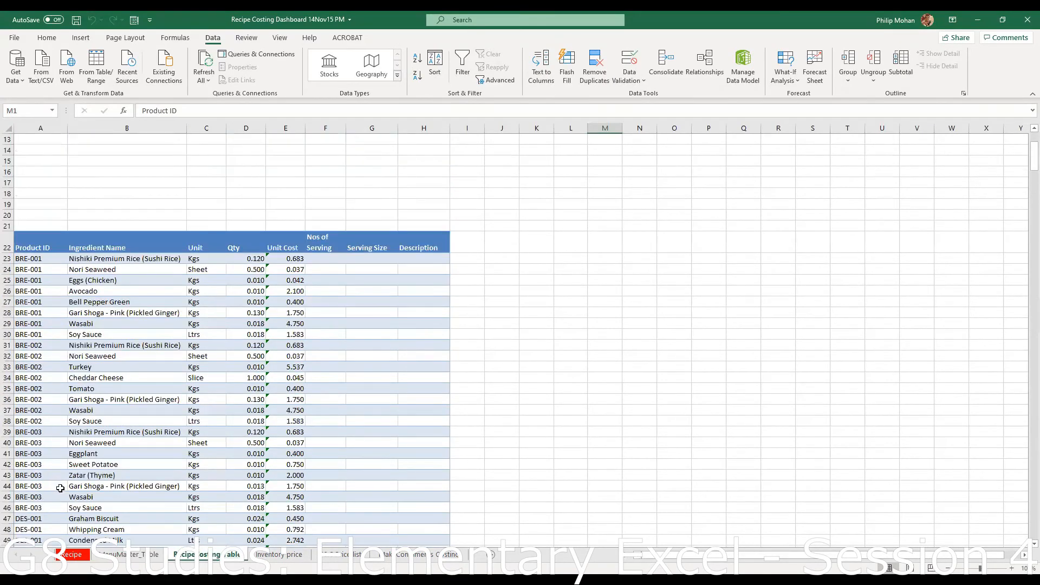
{"action": "scroll", "coordinate": [60, 489], "scroll_direction": "up", "scroll_amount": 4}
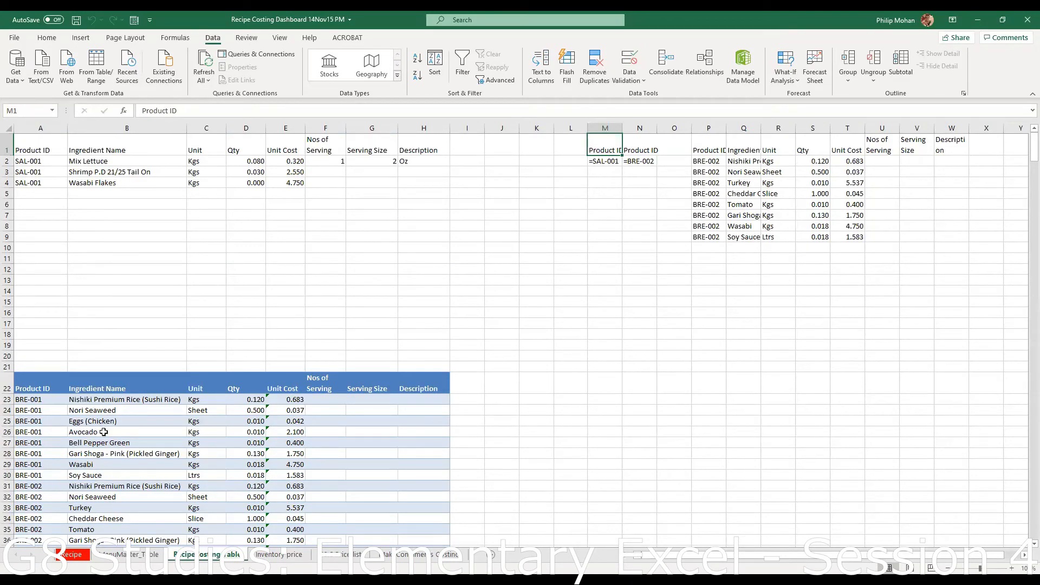
{"action": "scroll", "coordinate": [108, 440], "scroll_direction": "down", "scroll_amount": 20}
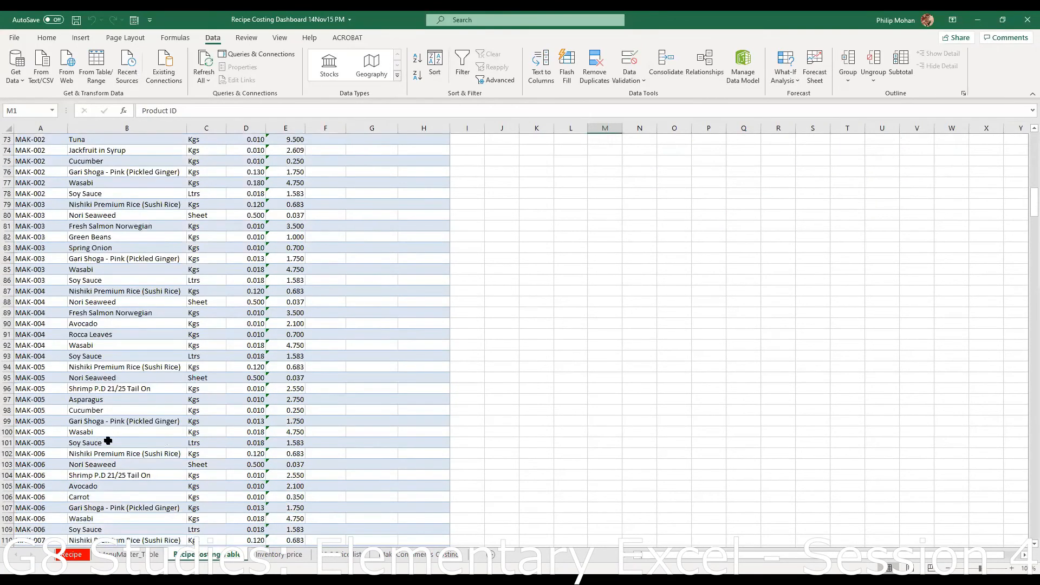
{"action": "scroll", "coordinate": [108, 440], "scroll_direction": "down", "scroll_amount": 20}
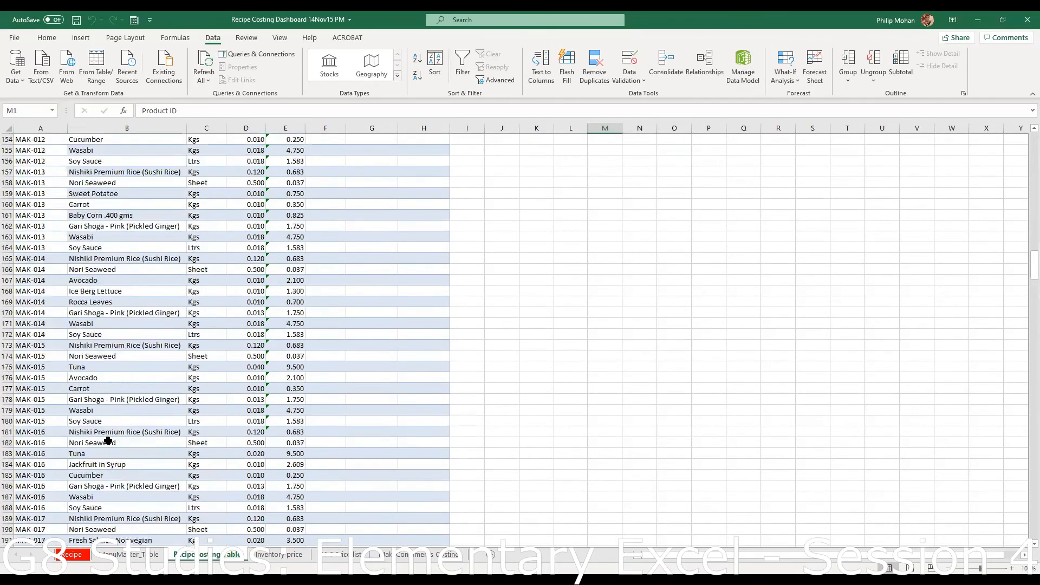
{"action": "scroll", "coordinate": [107, 440], "scroll_direction": "down", "scroll_amount": 20}
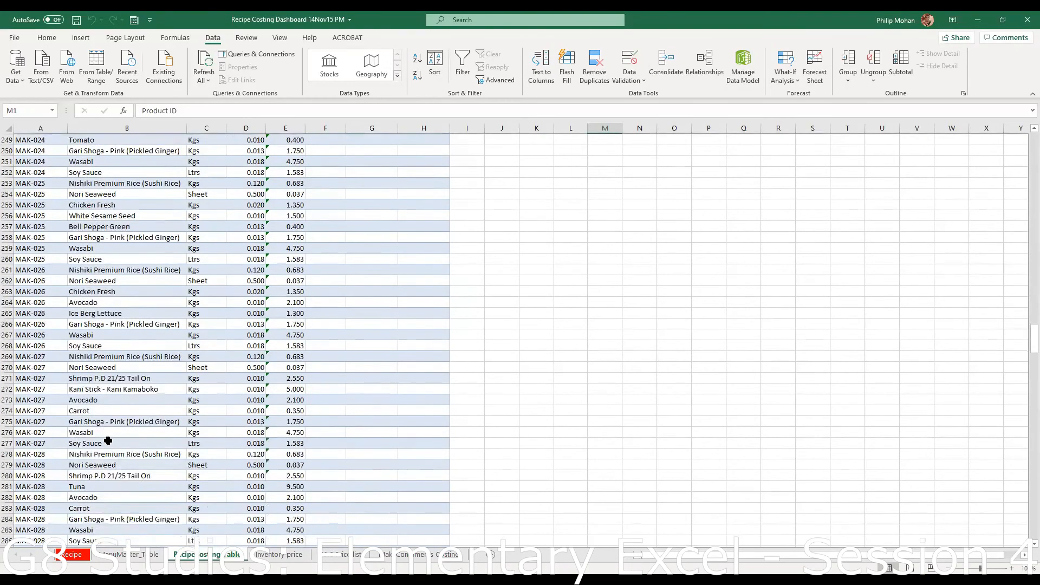
{"action": "scroll", "coordinate": [108, 440], "scroll_direction": "down", "scroll_amount": 19}
{"action": "scroll", "coordinate": [108, 440], "scroll_direction": "up", "scroll_amount": 12}
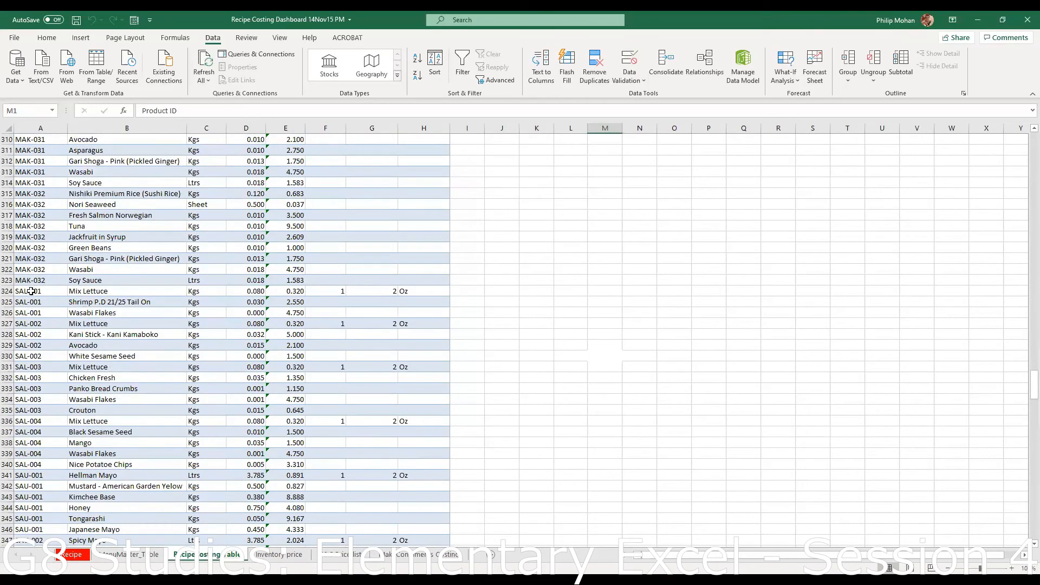
{"action": "left_click_drag", "start_coordinate": [29, 292], "coordinate": [420, 312]}
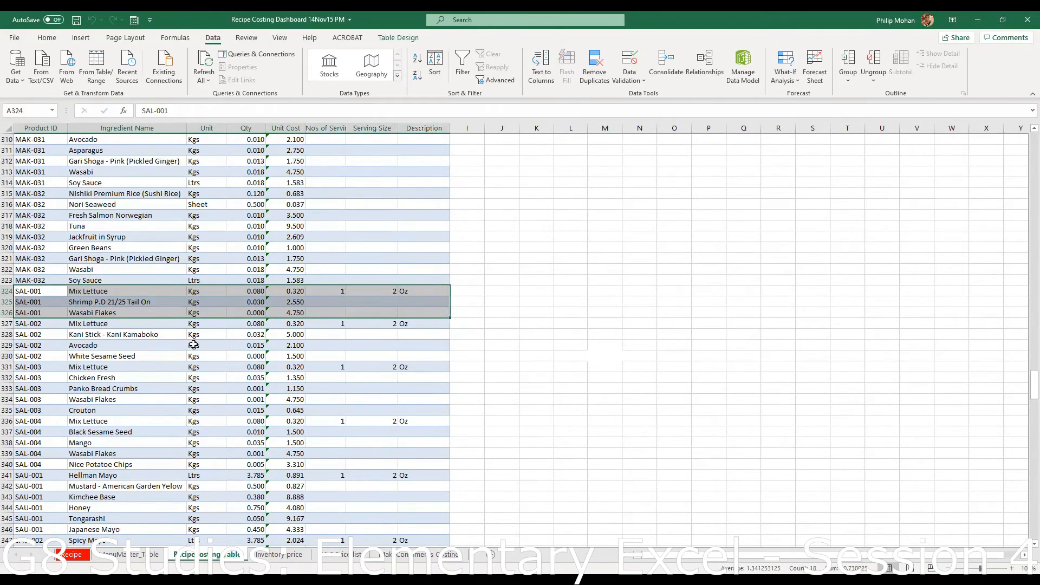
{"action": "scroll", "coordinate": [609, 389], "scroll_direction": "up", "scroll_amount": 4}
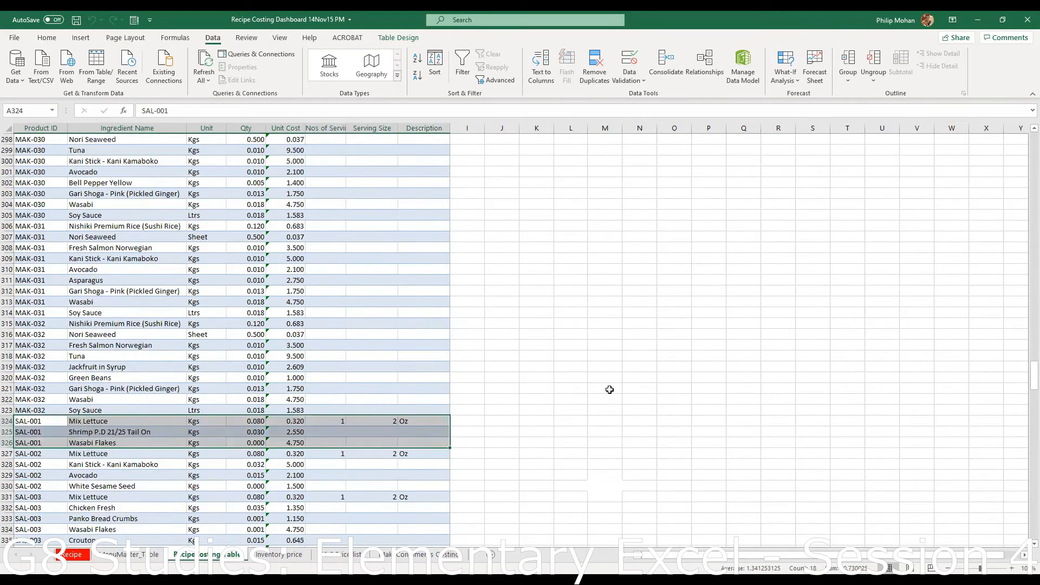
{"action": "scroll", "coordinate": [610, 389], "scroll_direction": "down", "scroll_amount": 1}
{"action": "scroll", "coordinate": [249, 384], "scroll_direction": "up", "scroll_amount": 20}
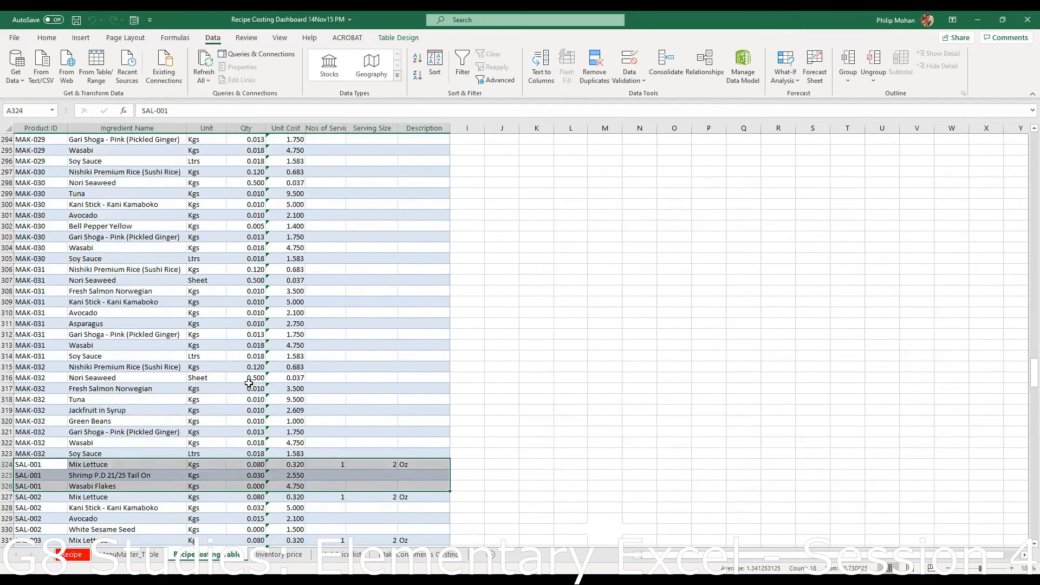
{"action": "scroll", "coordinate": [249, 383], "scroll_direction": "up", "scroll_amount": 20}
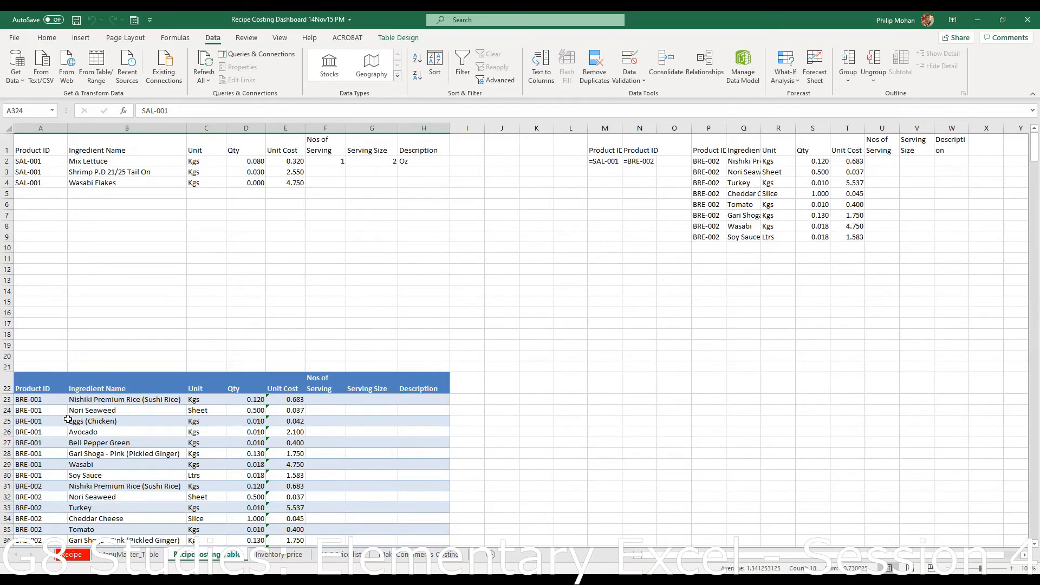
- Select the BRE-001 and then the BRE-002 ingredient rows in the Recipe Costing Table
{"action": "scroll", "coordinate": [70, 417], "scroll_direction": "down", "scroll_amount": 10}
{"action": "scroll", "coordinate": [74, 274], "scroll_direction": "down", "scroll_amount": 1}
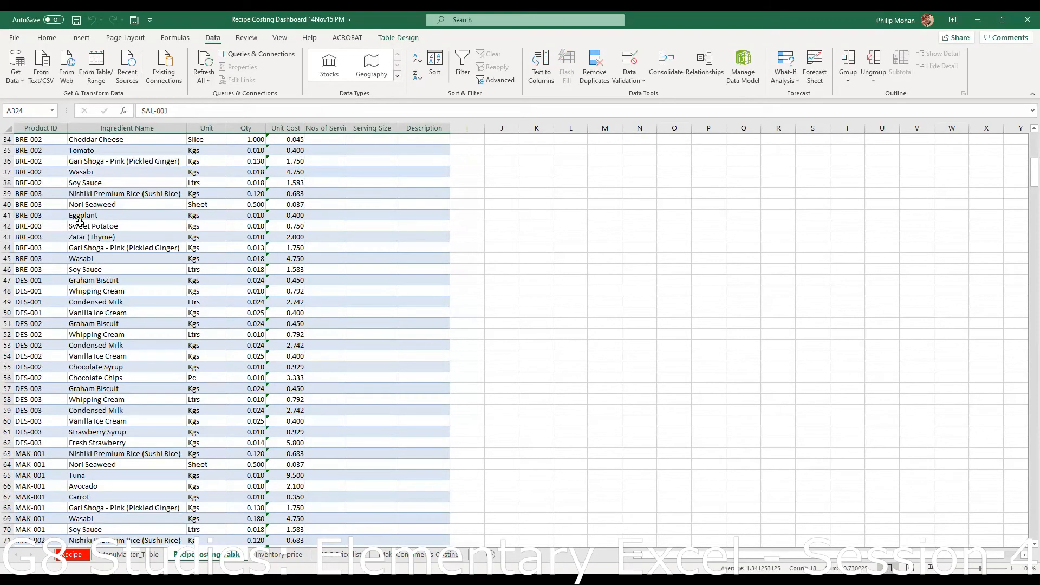
{"action": "scroll", "coordinate": [80, 228], "scroll_direction": "up", "scroll_amount": 9}
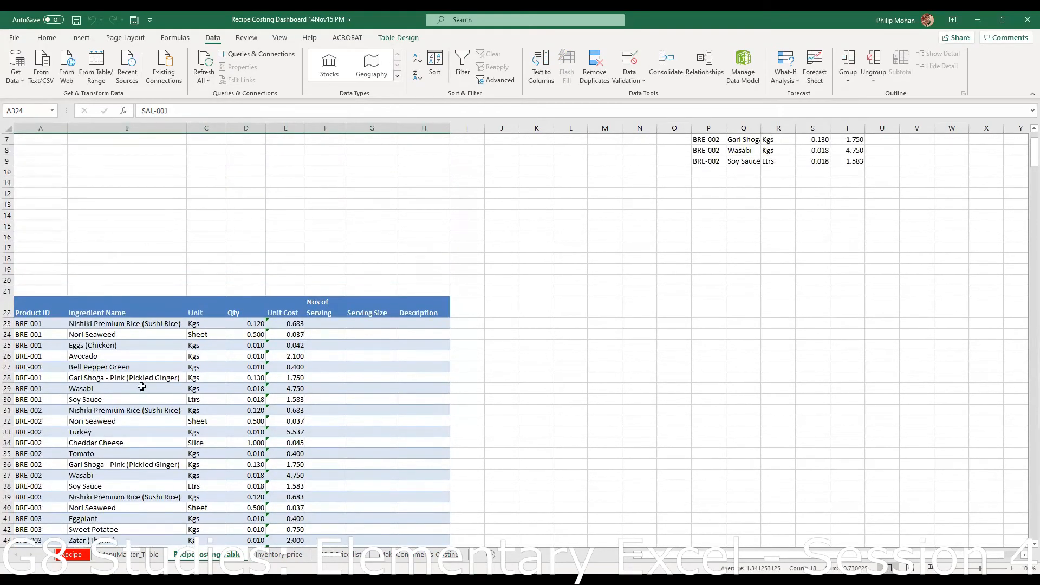
{"action": "scroll", "coordinate": [82, 355], "scroll_direction": "down", "scroll_amount": 2}
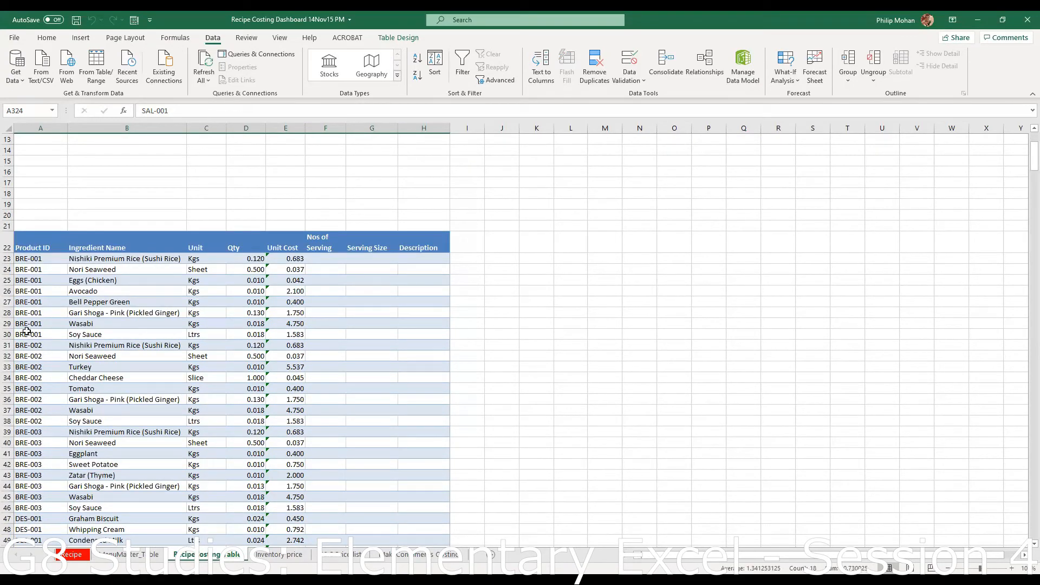
{"action": "left_click_drag", "start_coordinate": [39, 256], "coordinate": [293, 334]}
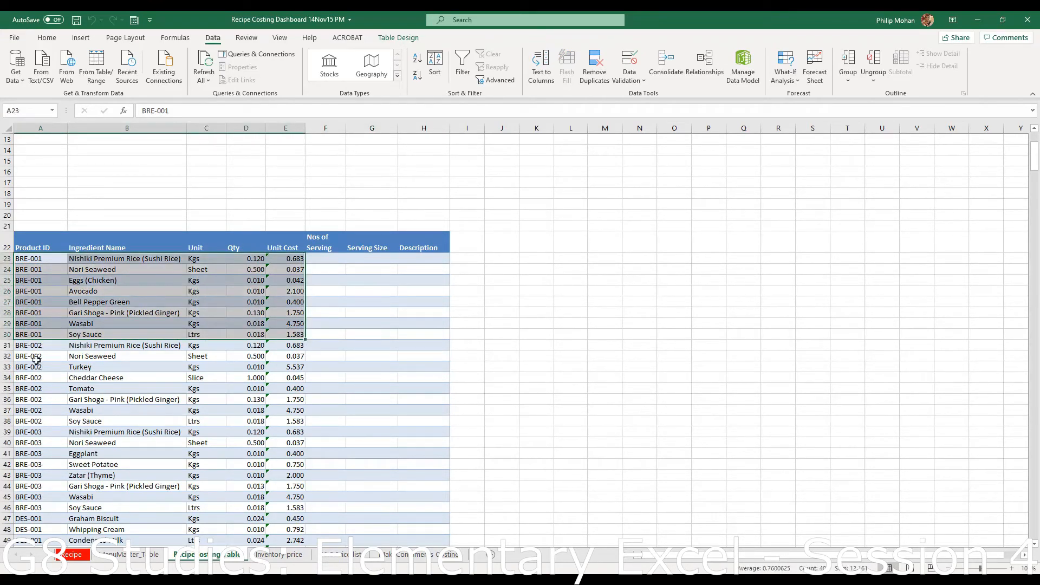
{"action": "left_click_drag", "start_coordinate": [32, 347], "coordinate": [288, 417]}
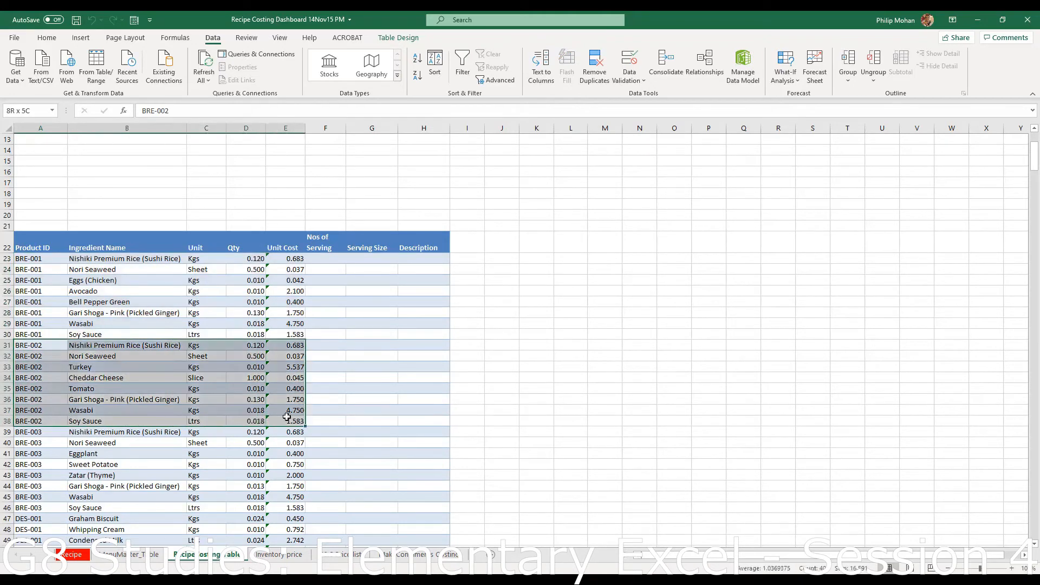
{"action": "left_click", "coordinate": [35, 346]}
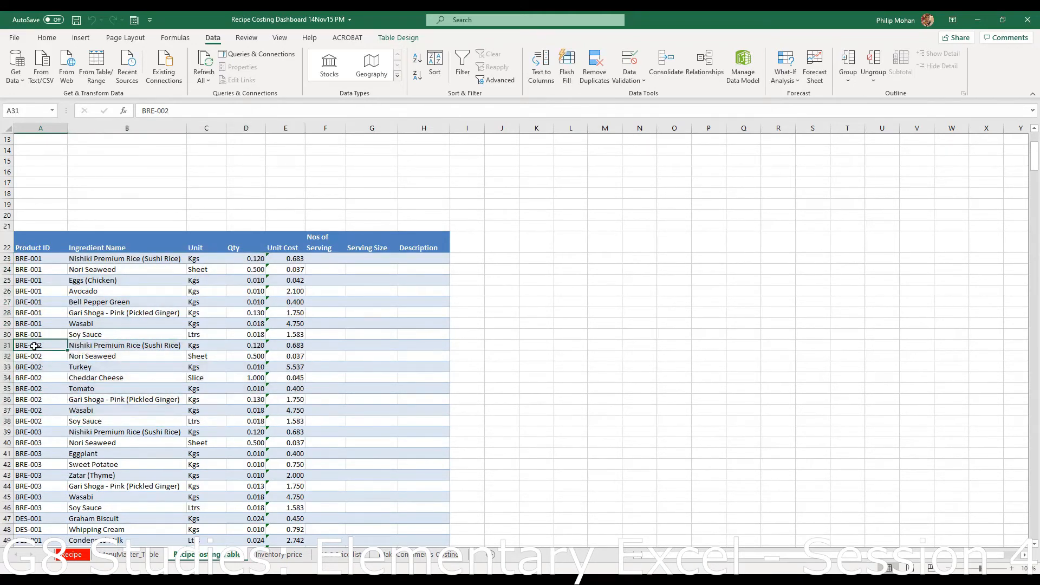
- Check MenuMaster_Table, select all breakfast ingredient rows, then return to the Recipe sheet
{"action": "left_click", "coordinate": [132, 556]}
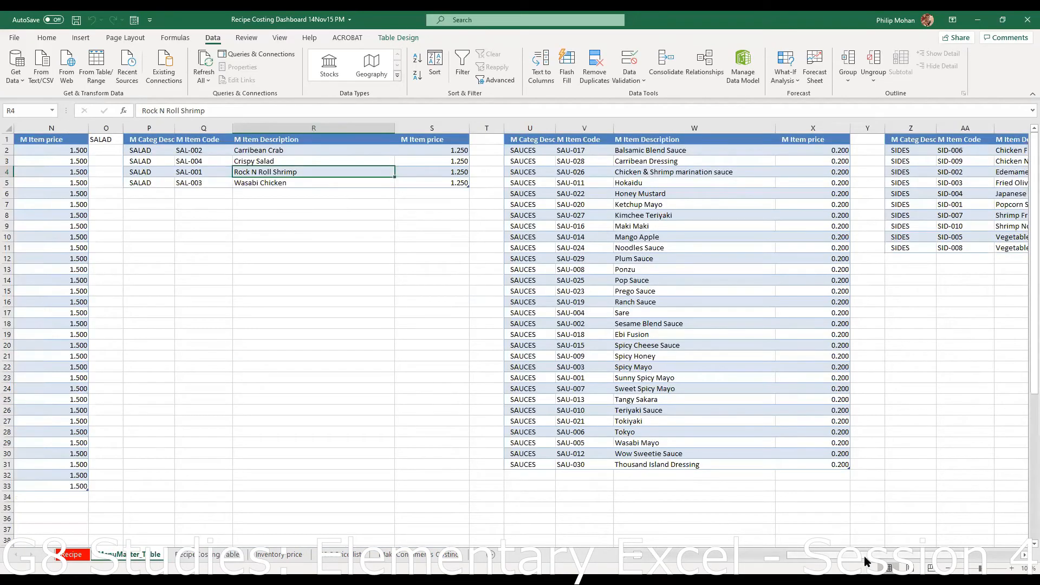
{"action": "left_click_drag", "start_coordinate": [864, 557], "coordinate": [670, 553]}
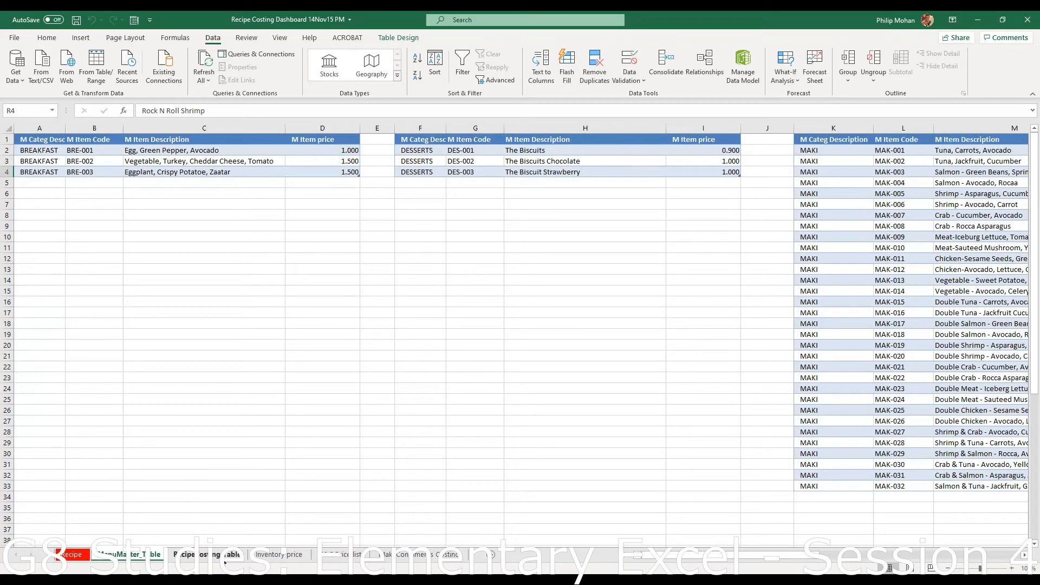
{"action": "left_click", "coordinate": [206, 554]}
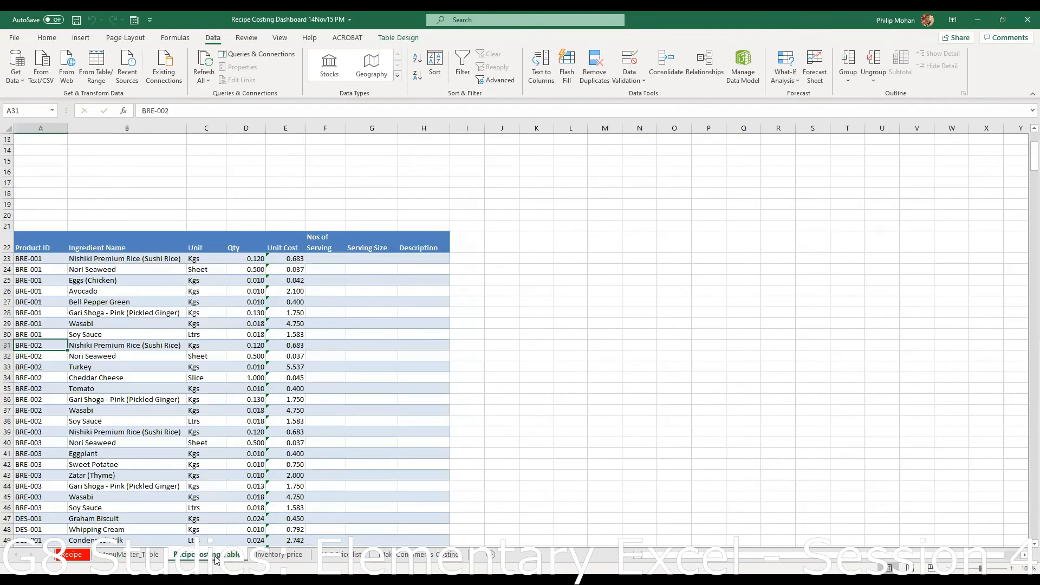
{"action": "left_click_drag", "start_coordinate": [30, 258], "coordinate": [101, 508]}
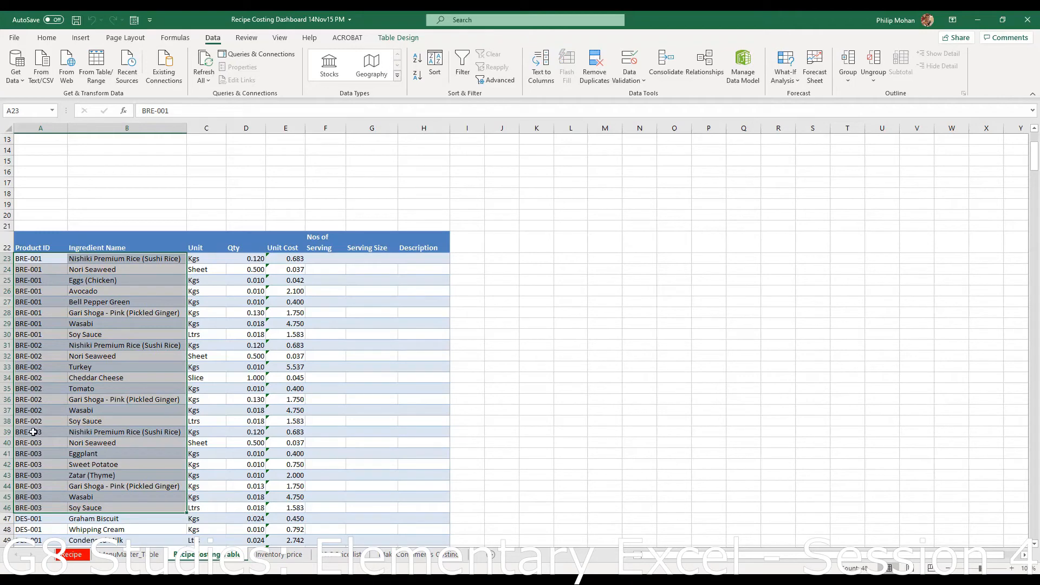
{"action": "left_click", "coordinate": [76, 557]}
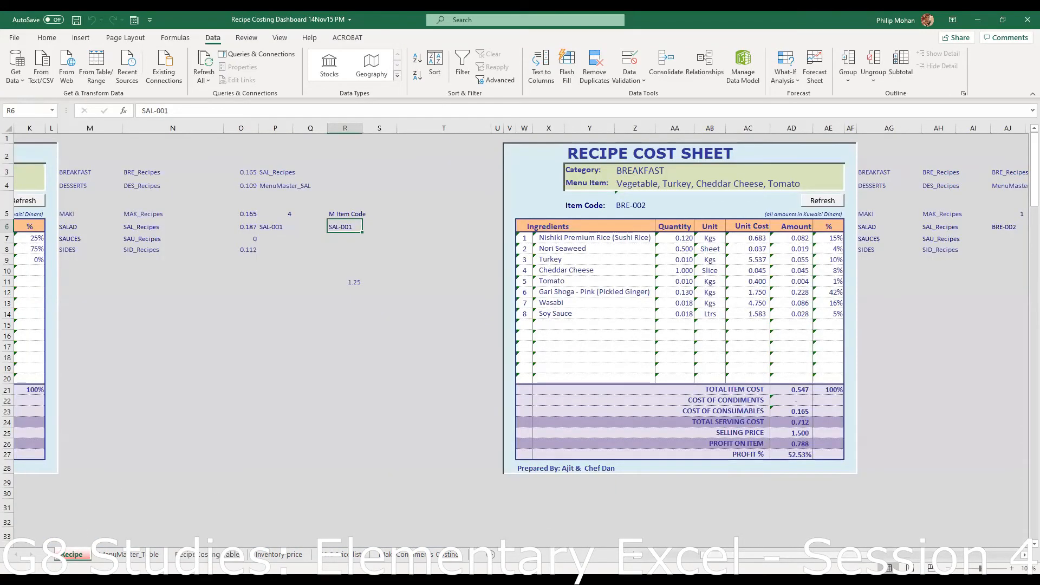
- Load BREAKFAST item Eggplant, Crispy Potatoe, Zaatar (BRE-003) with Refresh, then view the ingredient table sheet
{"action": "left_click", "coordinate": [672, 556]}
{"action": "left_click", "coordinate": [231, 173]}
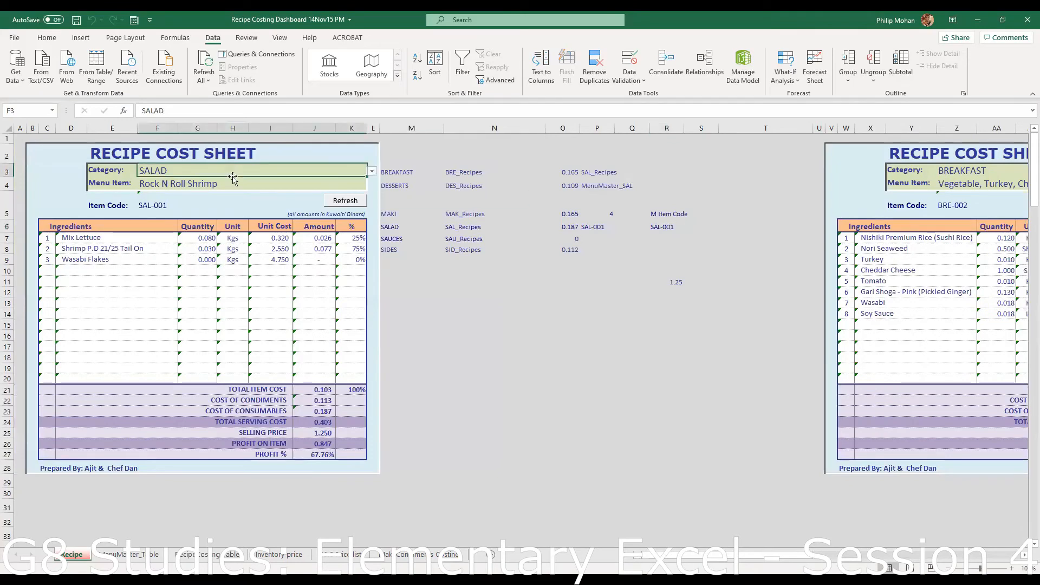
{"action": "left_click", "coordinate": [372, 172]}
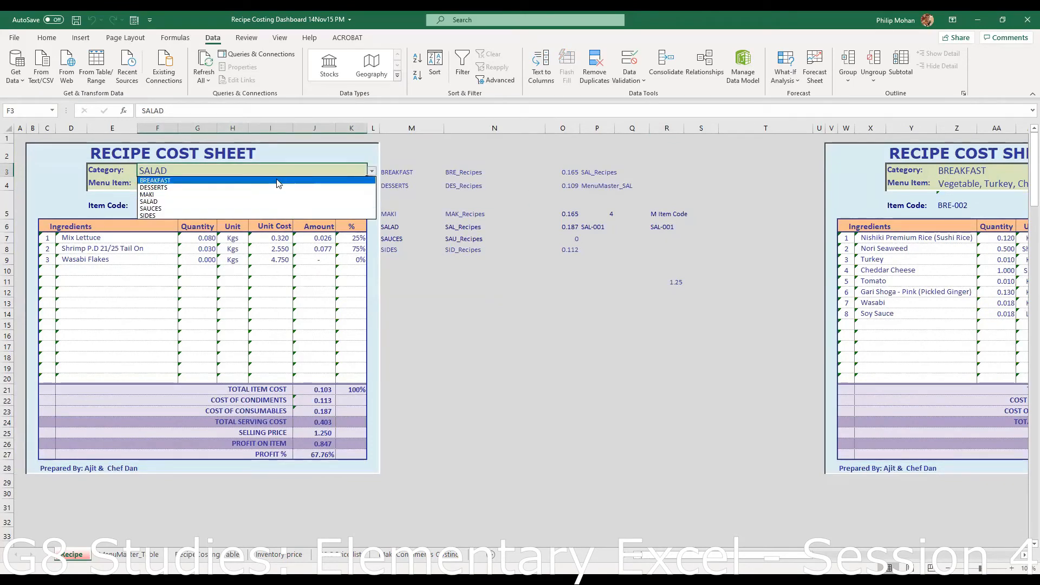
{"action": "left_click", "coordinate": [276, 181]}
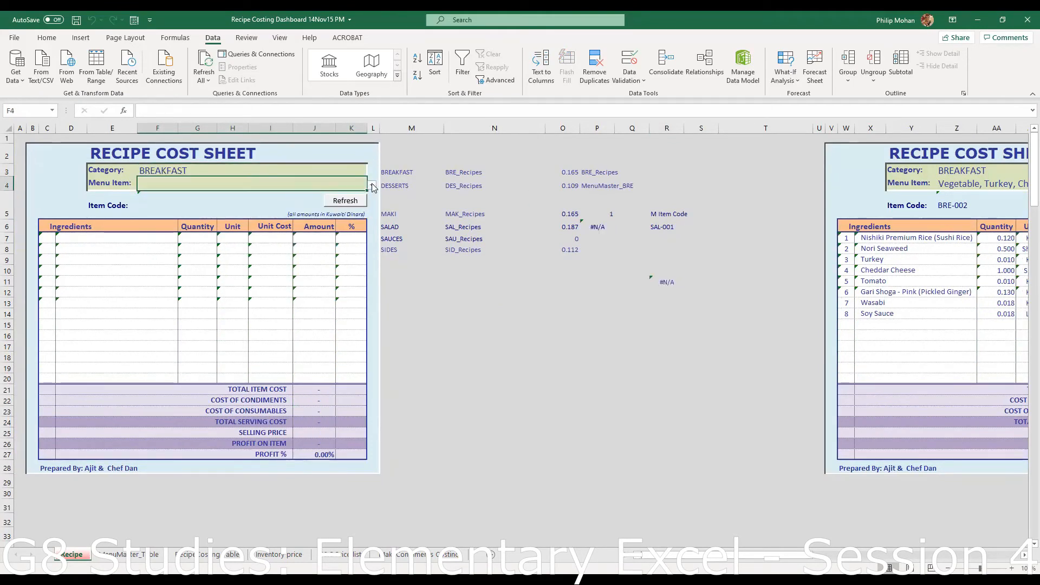
{"action": "left_click", "coordinate": [373, 186]}
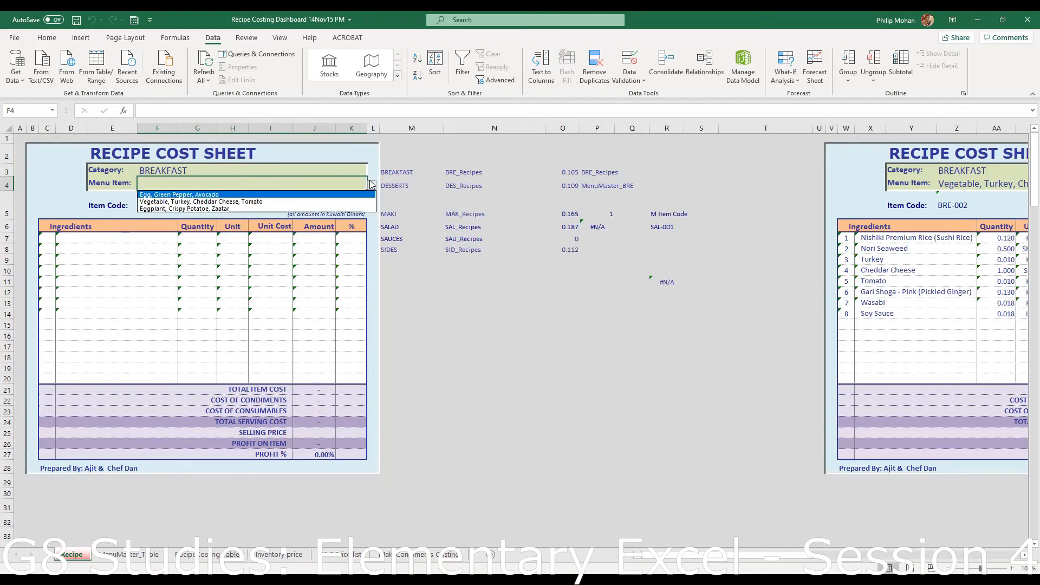
{"action": "left_click", "coordinate": [241, 209]}
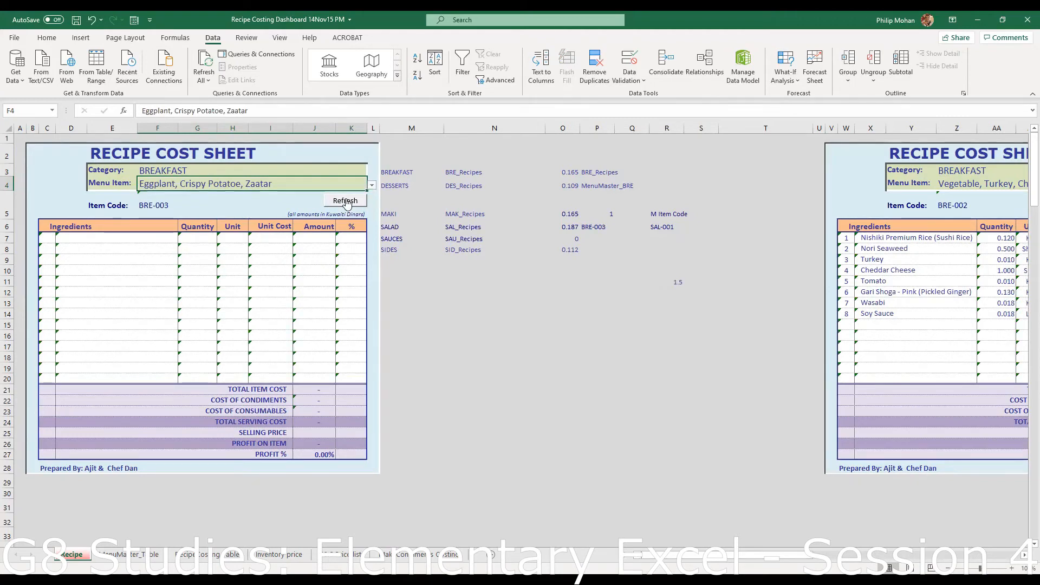
{"action": "left_click", "coordinate": [345, 202]}
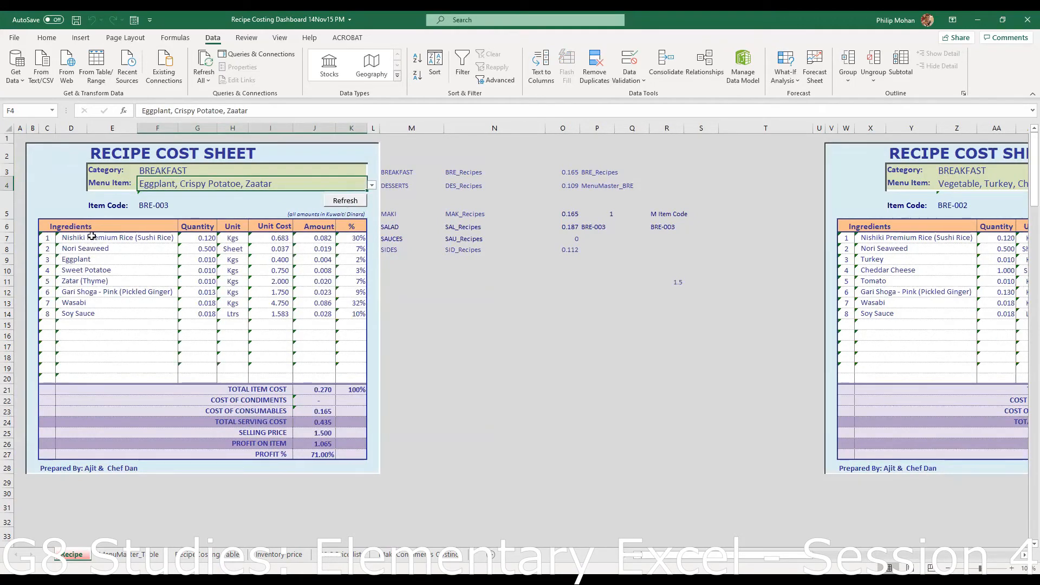
{"action": "left_click", "coordinate": [218, 555]}
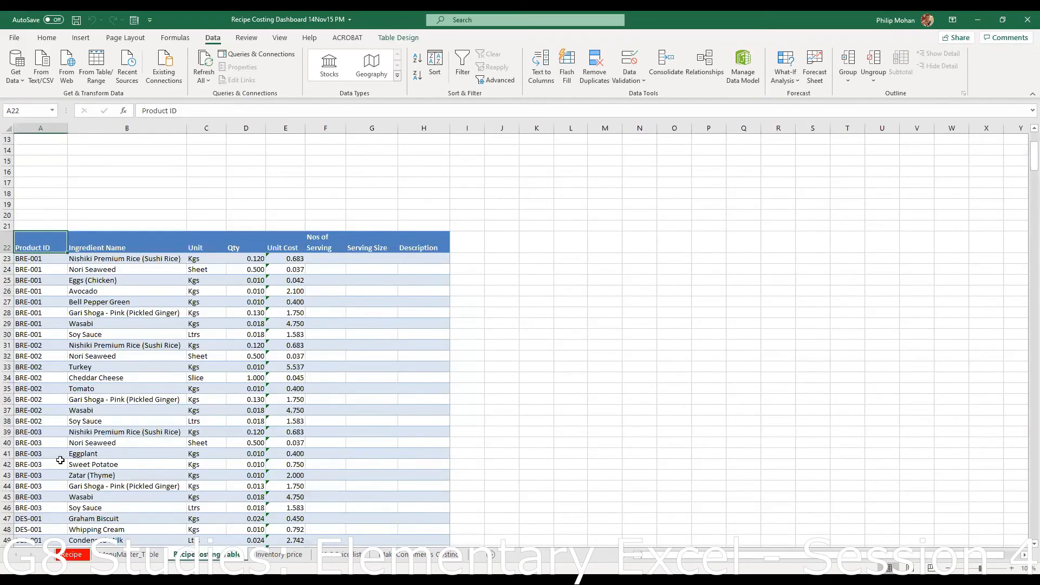
- Select the BRE-003 product ids in the Recipe Costing Table and compare them with the Recipe sheet
{"action": "scroll", "coordinate": [60, 461], "scroll_direction": "down", "scroll_amount": 2}
{"action": "left_click_drag", "start_coordinate": [33, 369], "coordinate": [288, 446]}
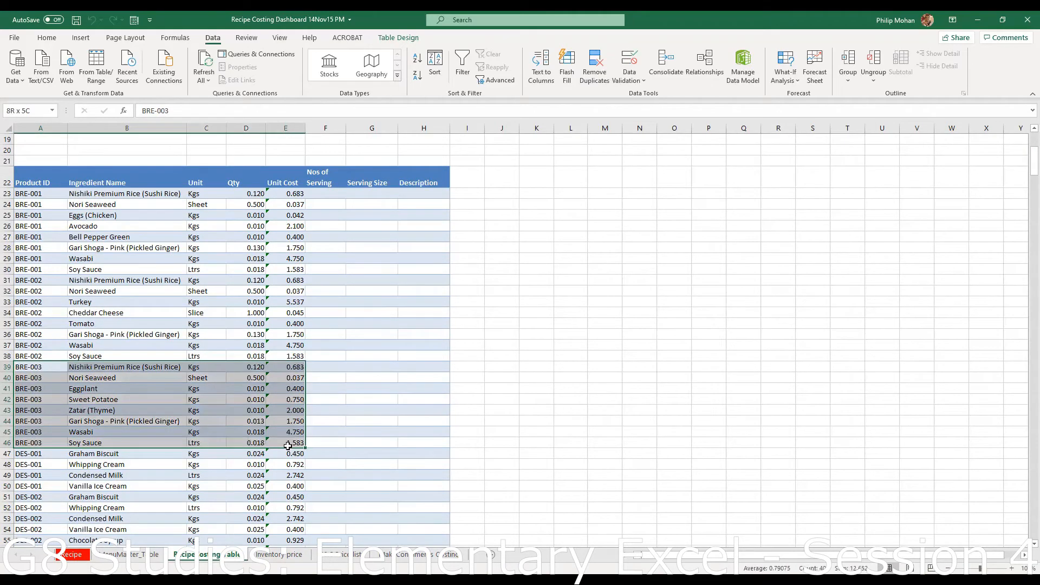
{"action": "left_click", "coordinate": [72, 554]}
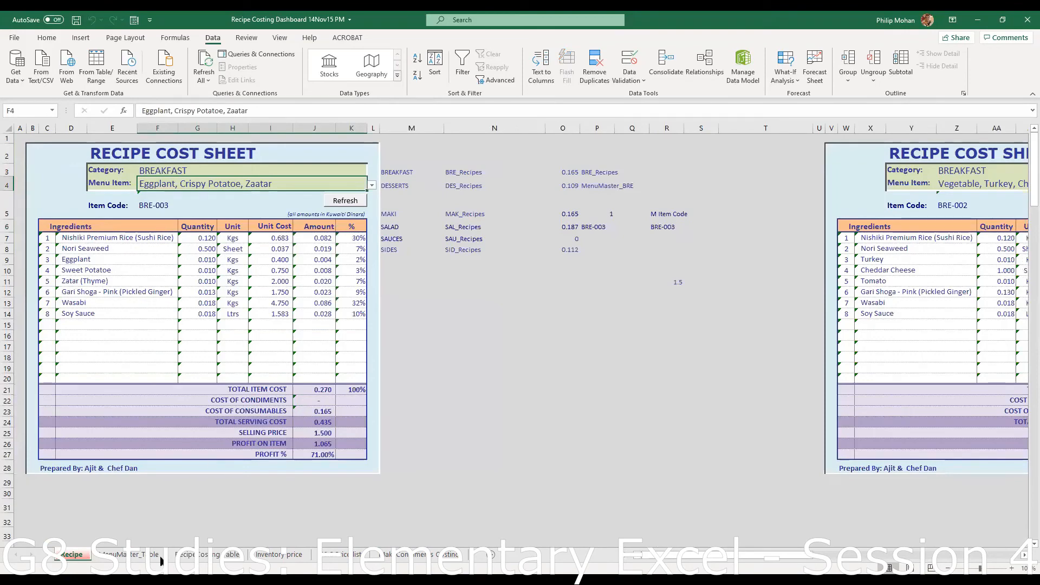
{"action": "left_click", "coordinate": [201, 554]}
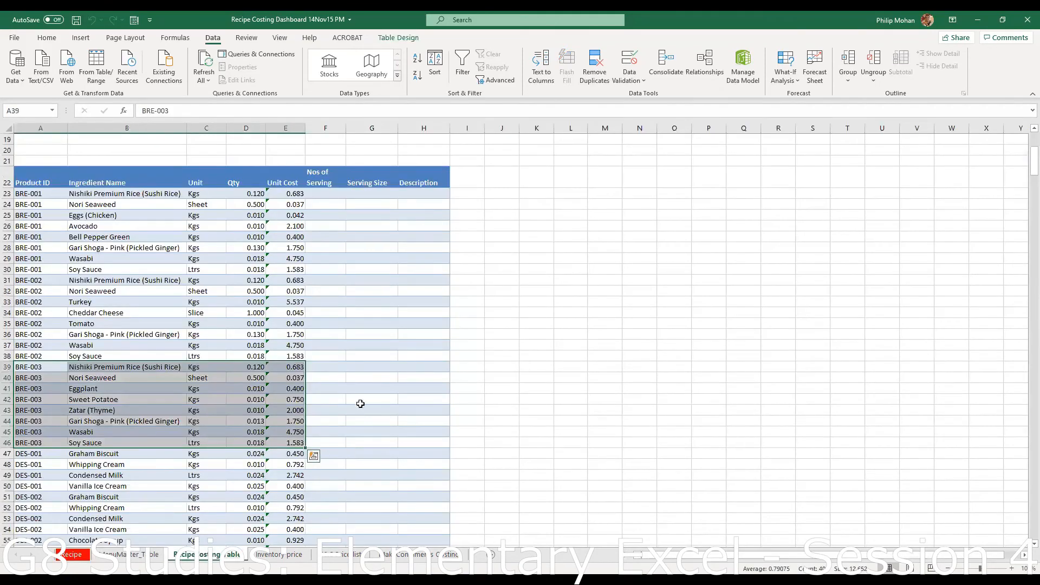
{"action": "left_click", "coordinate": [561, 420]}
{"action": "scroll", "coordinate": [305, 337], "scroll_direction": "up", "scroll_amount": 6}
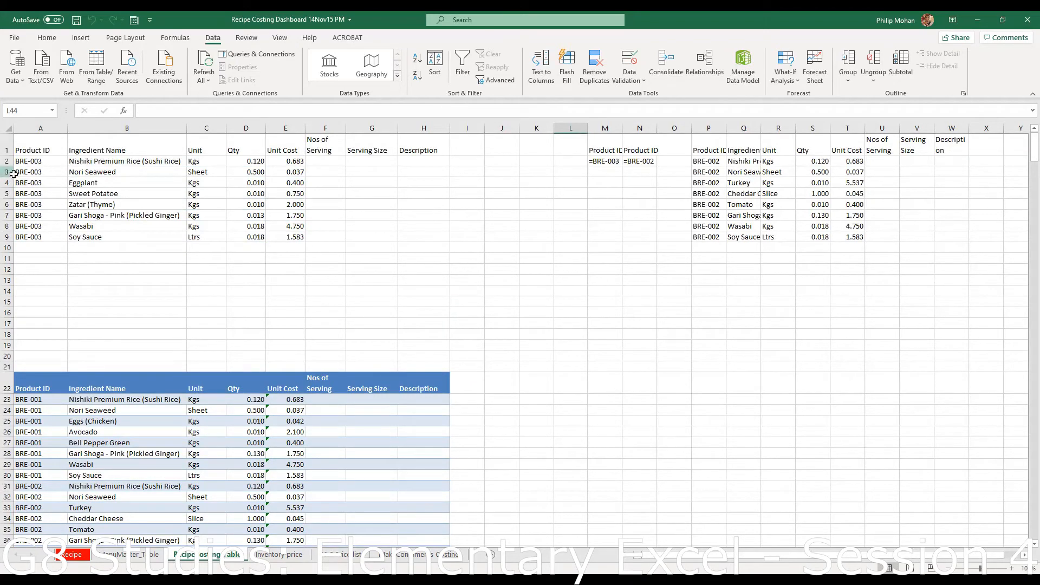
- Check the first BRE-003 product id and Gari Shoga entry against the Recipe sheet's first ingredient formula
{"action": "left_click", "coordinate": [24, 162]}
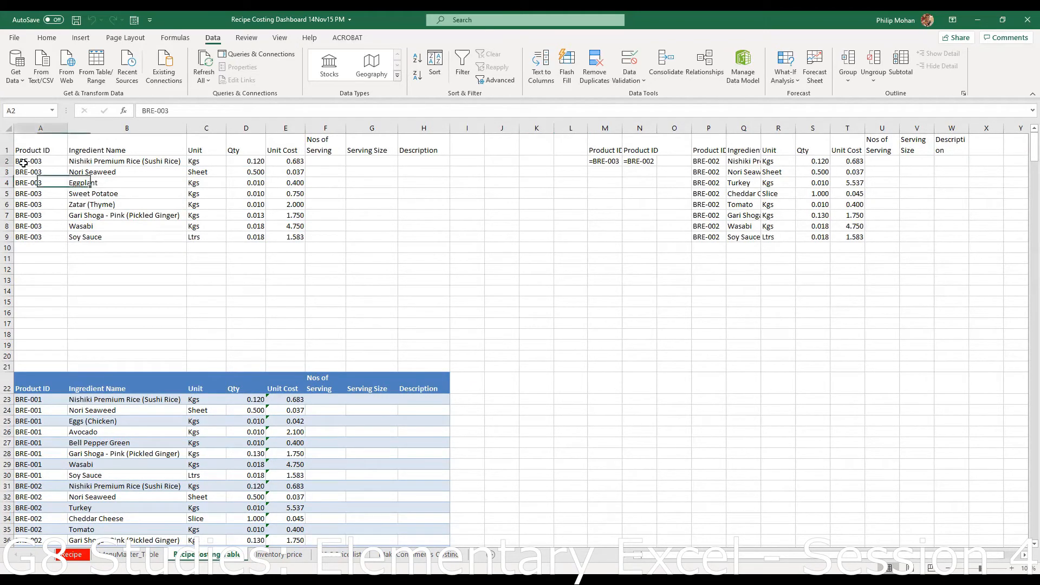
{"action": "left_click", "coordinate": [121, 214]}
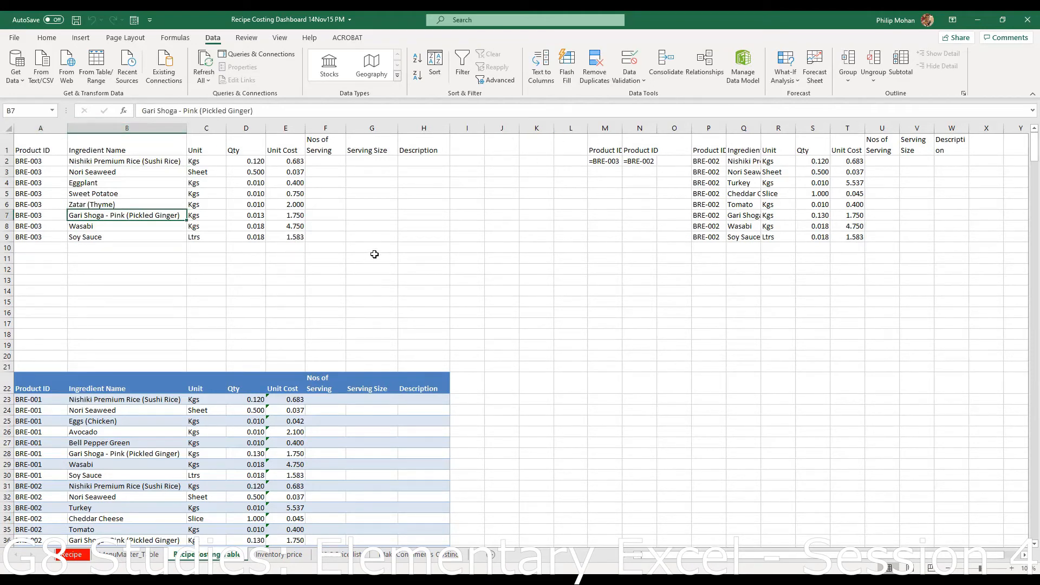
{"action": "left_click", "coordinate": [75, 558]}
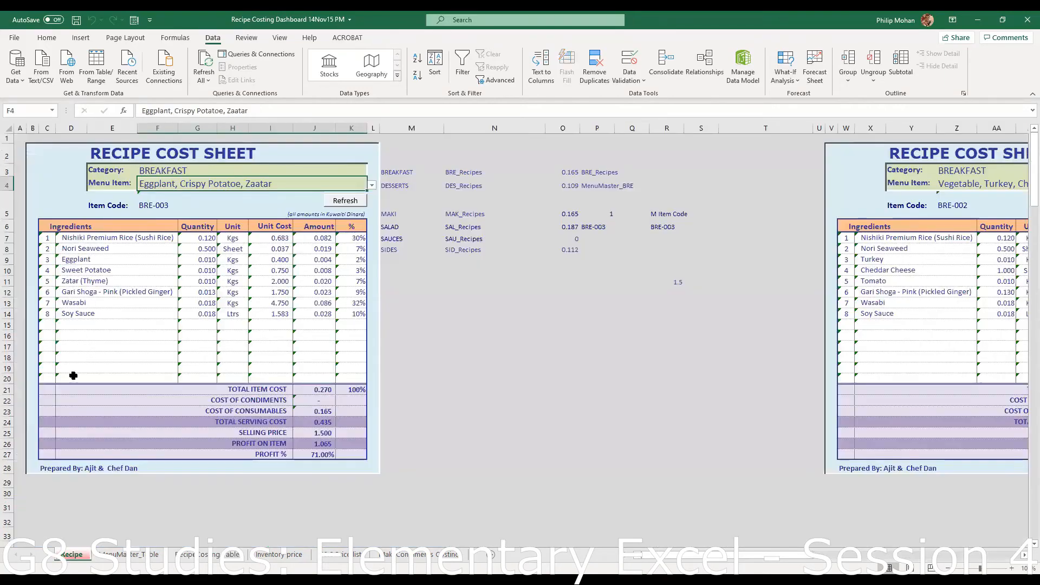
{"action": "left_click", "coordinate": [75, 237]}
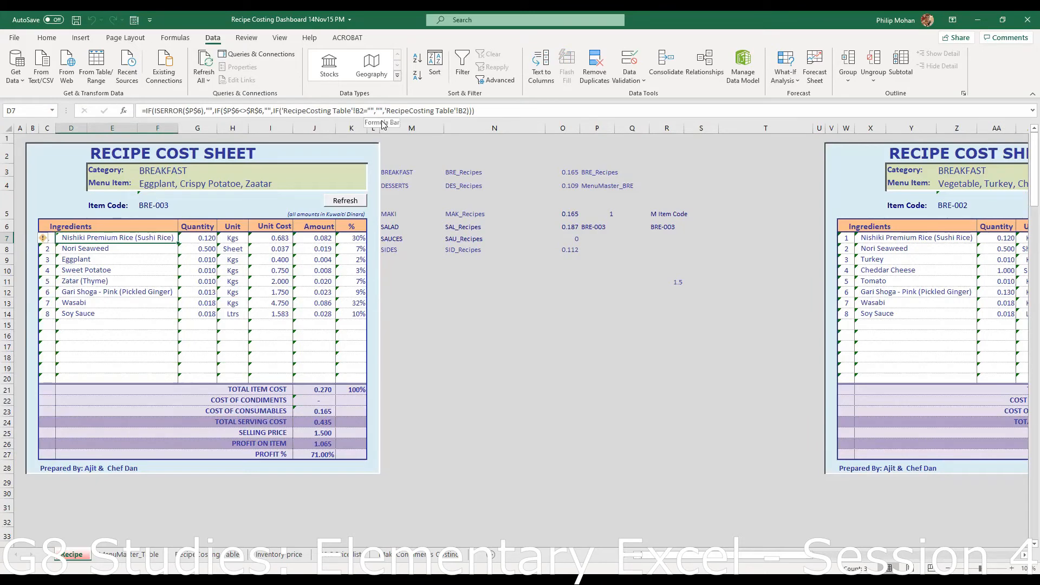
- Recheck the ingredient table, then select the empty Recipe sheet ingredient rows 15 to 19 from D15
{"action": "left_click", "coordinate": [187, 557]}
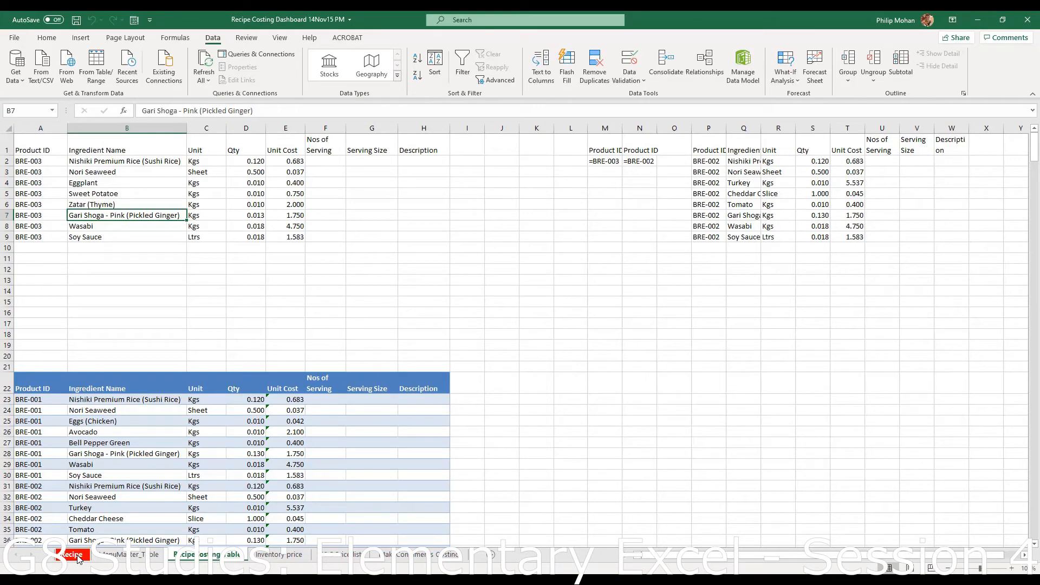
{"action": "scroll", "coordinate": [79, 391], "scroll_direction": "down", "scroll_amount": 5}
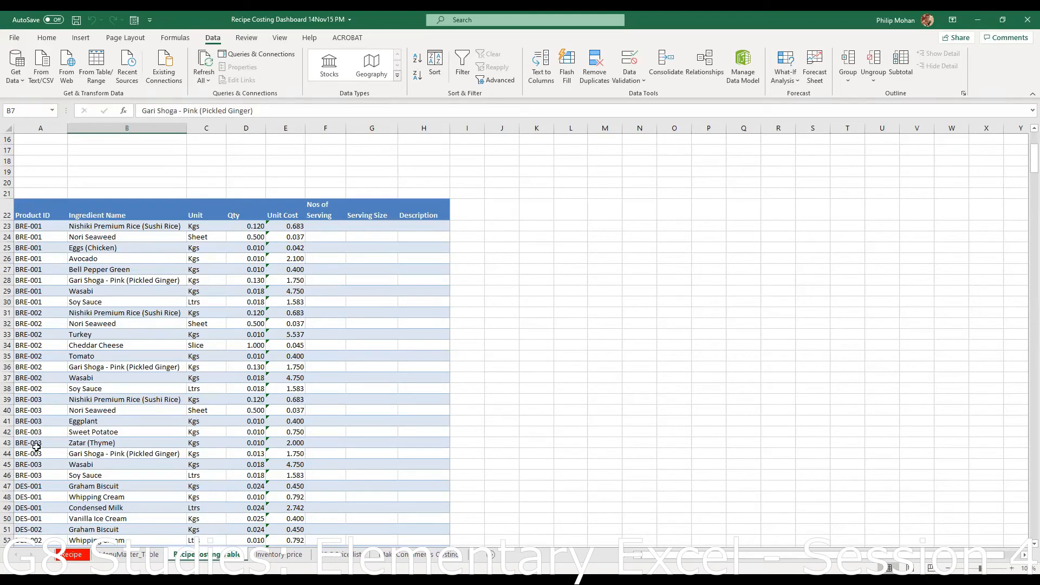
{"action": "scroll", "coordinate": [74, 440], "scroll_direction": "up", "scroll_amount": 5}
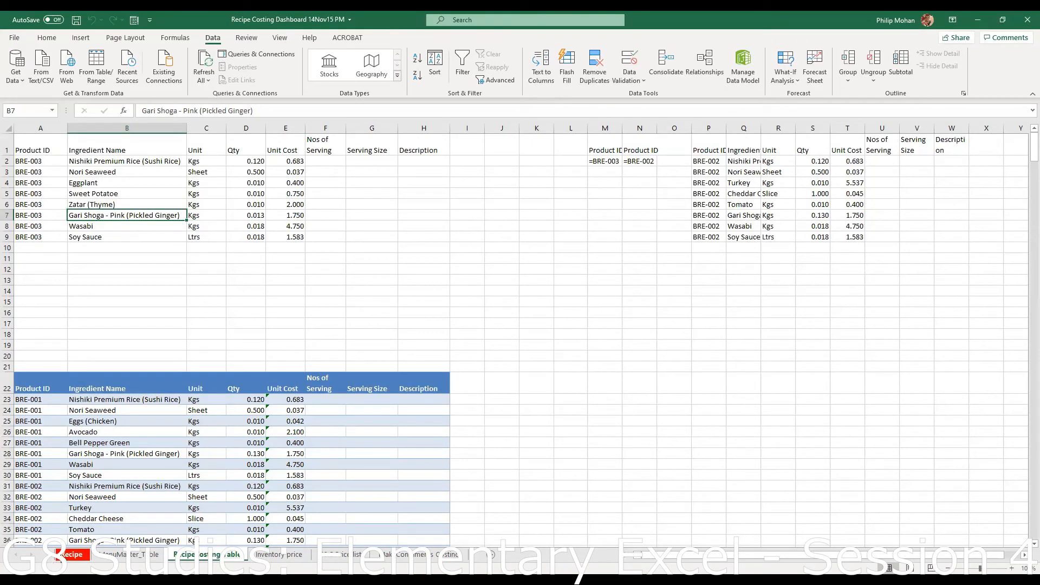
{"action": "left_click", "coordinate": [71, 554]}
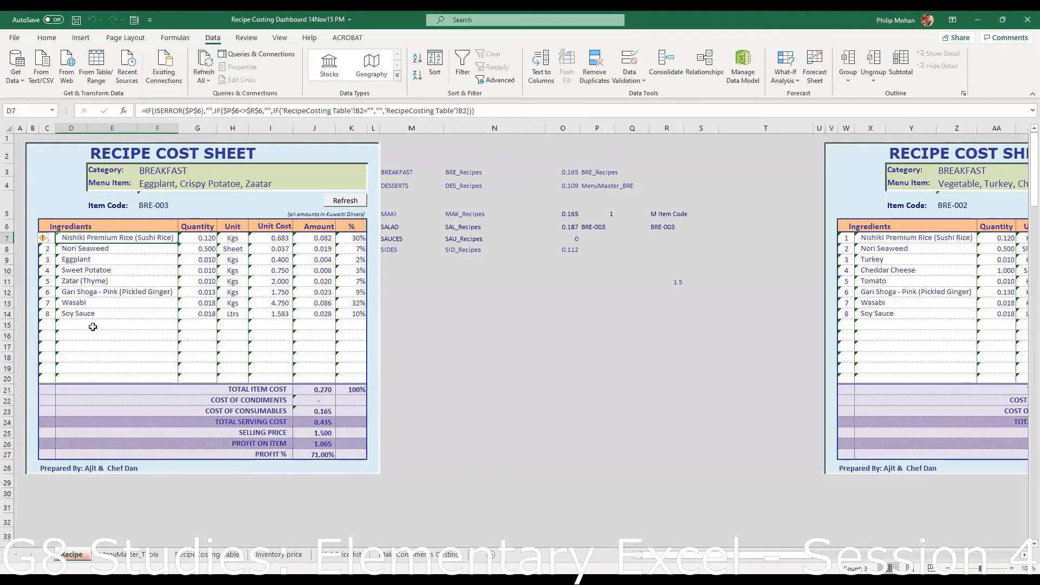
{"action": "left_click_drag", "start_coordinate": [92, 327], "coordinate": [191, 368]}
{"action": "left_click", "coordinate": [126, 324]}
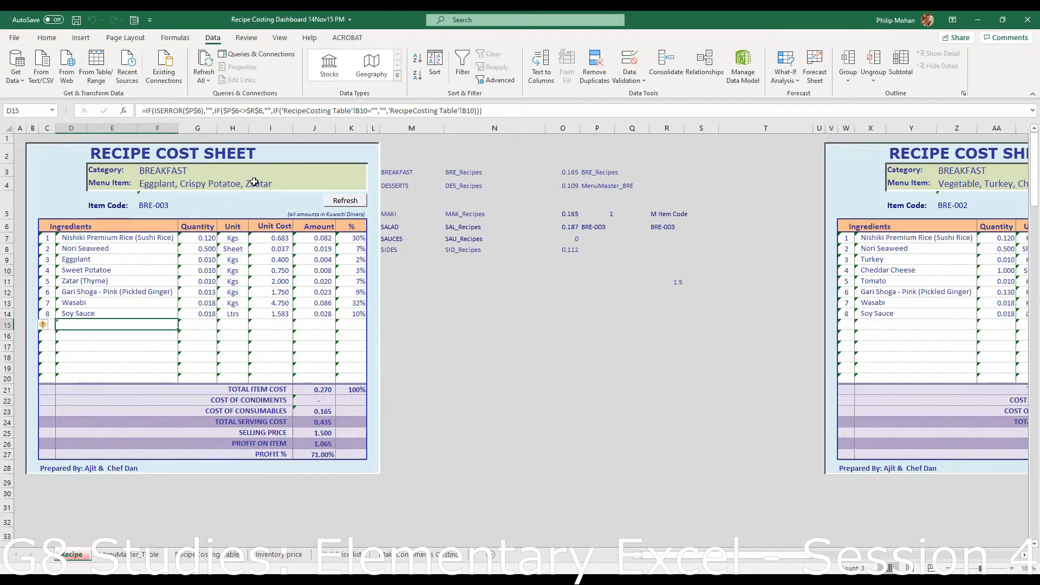
- Load SALAD item Rock N Roll Shrimp (SAL-001) and check the Wasabi Flakes row formula
{"action": "left_click", "coordinate": [240, 167]}
{"action": "left_click", "coordinate": [372, 171]}
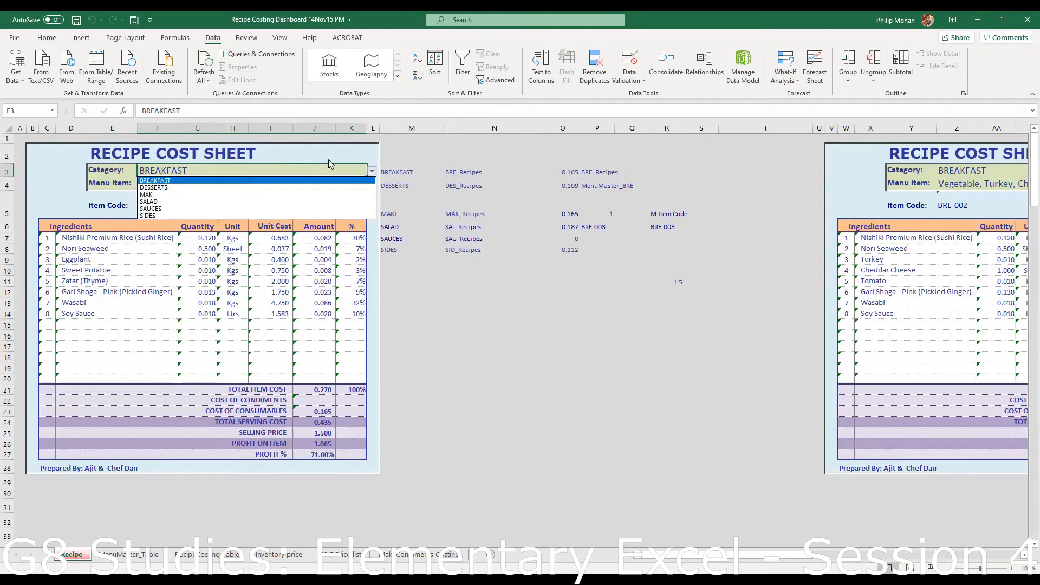
{"action": "left_click", "coordinate": [149, 201]}
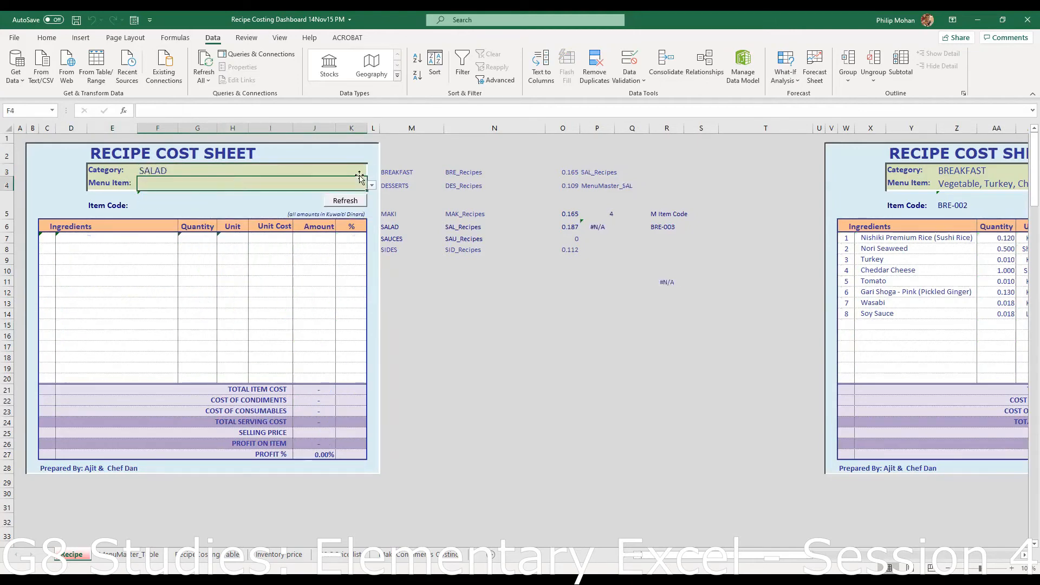
{"action": "left_click", "coordinate": [373, 186]}
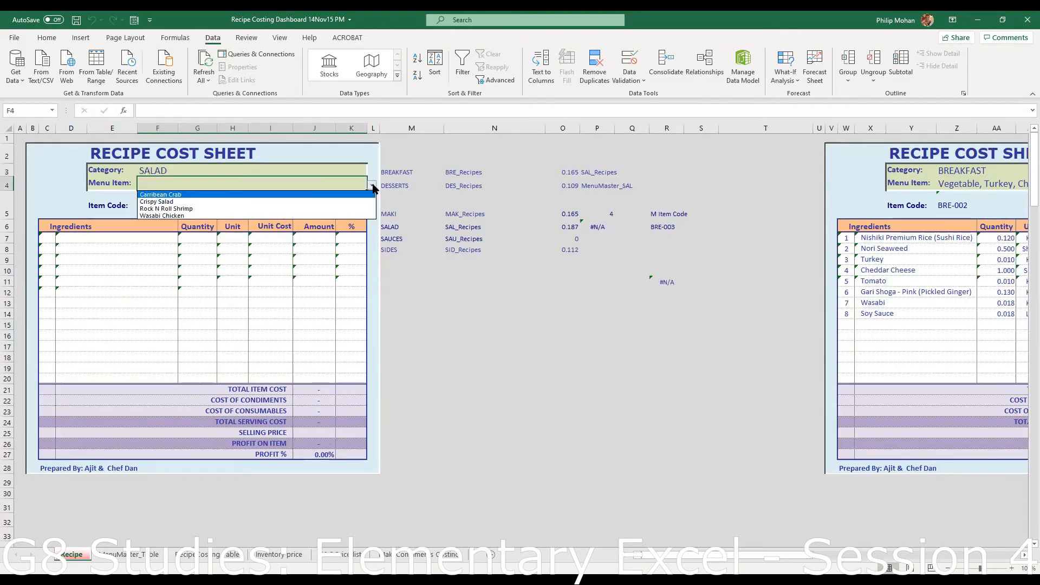
{"action": "left_click", "coordinate": [210, 212]}
{"action": "left_click", "coordinate": [344, 202]}
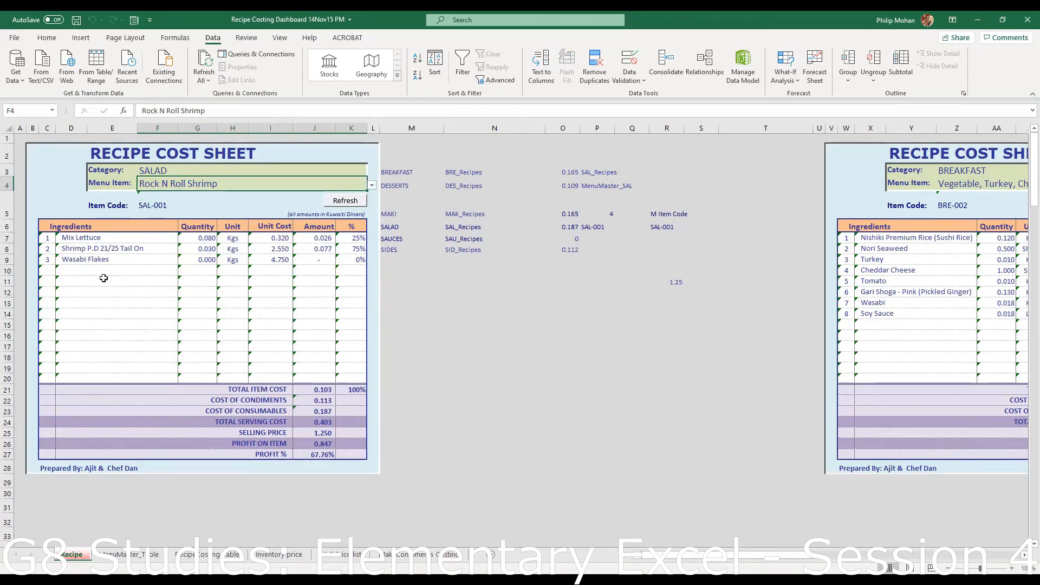
{"action": "left_click", "coordinate": [86, 258]}
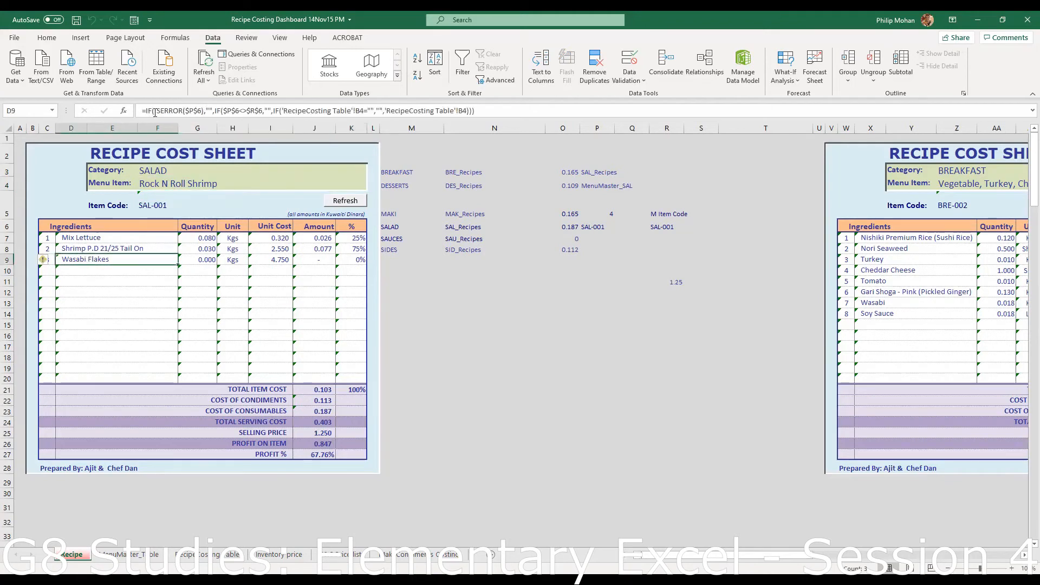
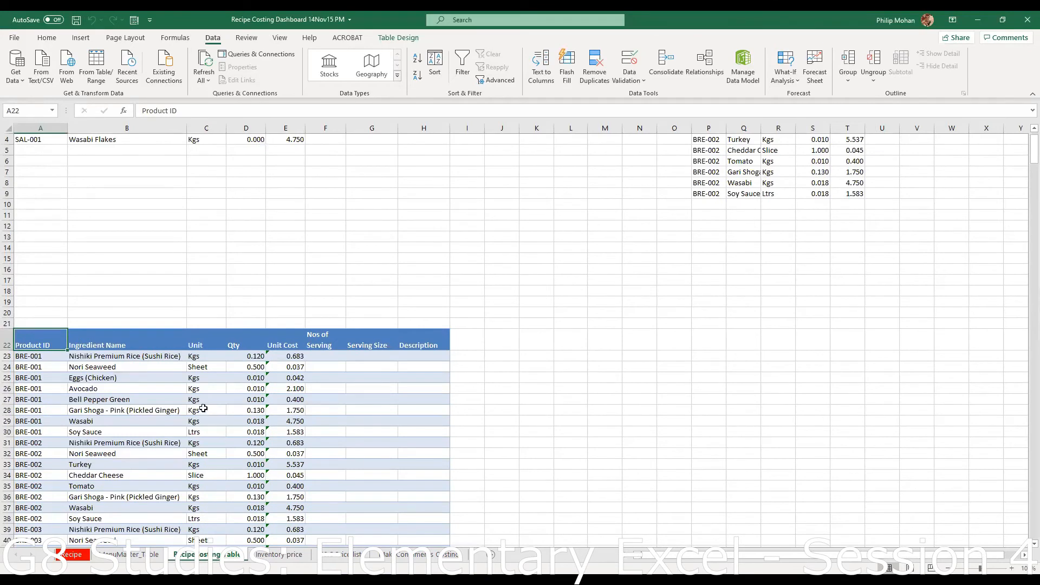
- Set up Advanced Filter on list range $A$22:$H$529 with criteria range $J$22:$J$23
{"action": "left_click", "coordinate": [156, 411]}
{"action": "scroll", "coordinate": [480, 457], "scroll_direction": "up", "scroll_amount": 1}
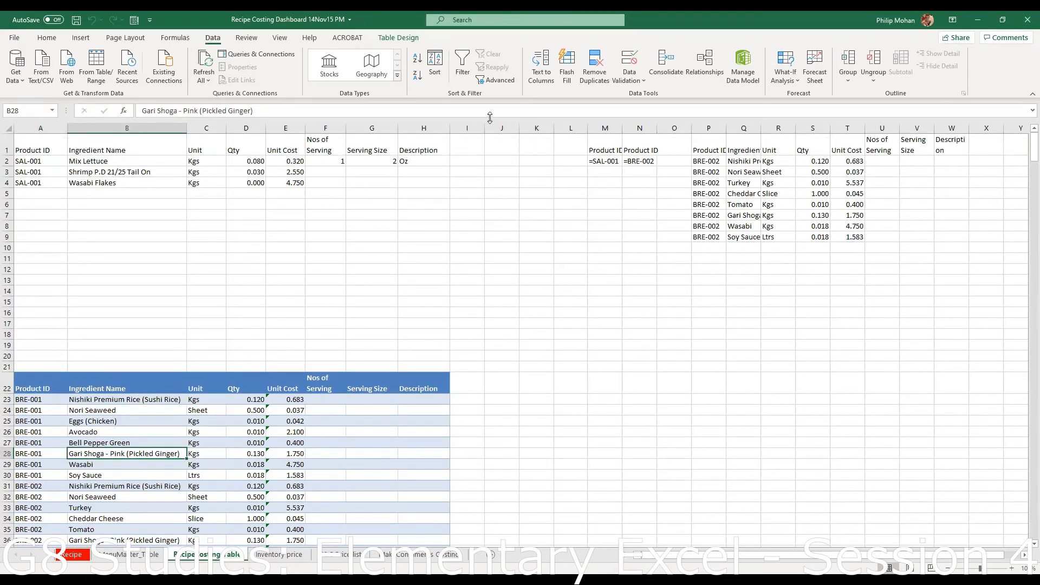
{"action": "left_click", "coordinate": [503, 82]}
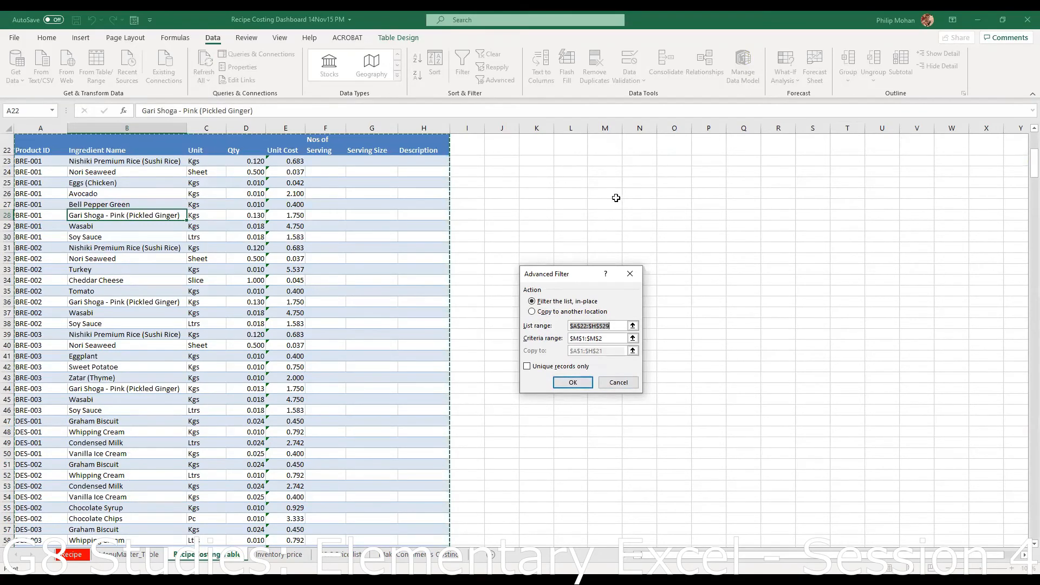
{"action": "scroll", "coordinate": [615, 197], "scroll_direction": "up", "scroll_amount": 1}
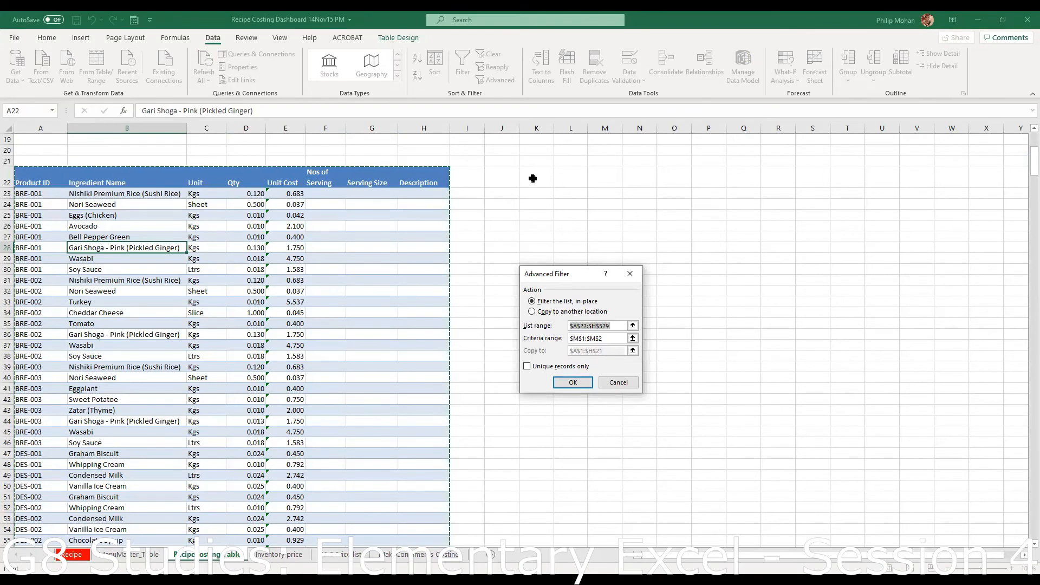
{"action": "left_click", "coordinate": [533, 178]}
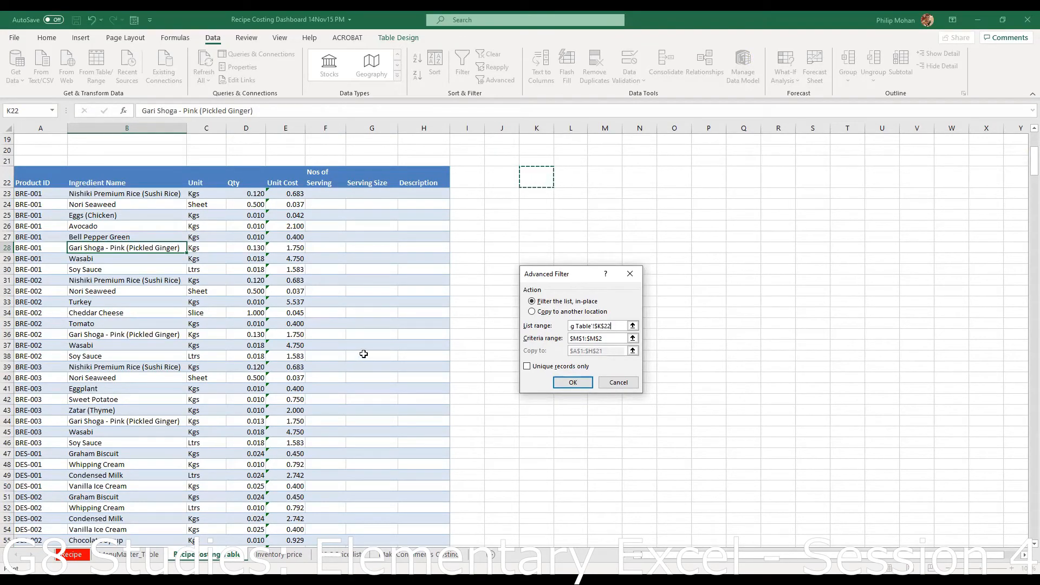
{"action": "key", "text": "Escape"}
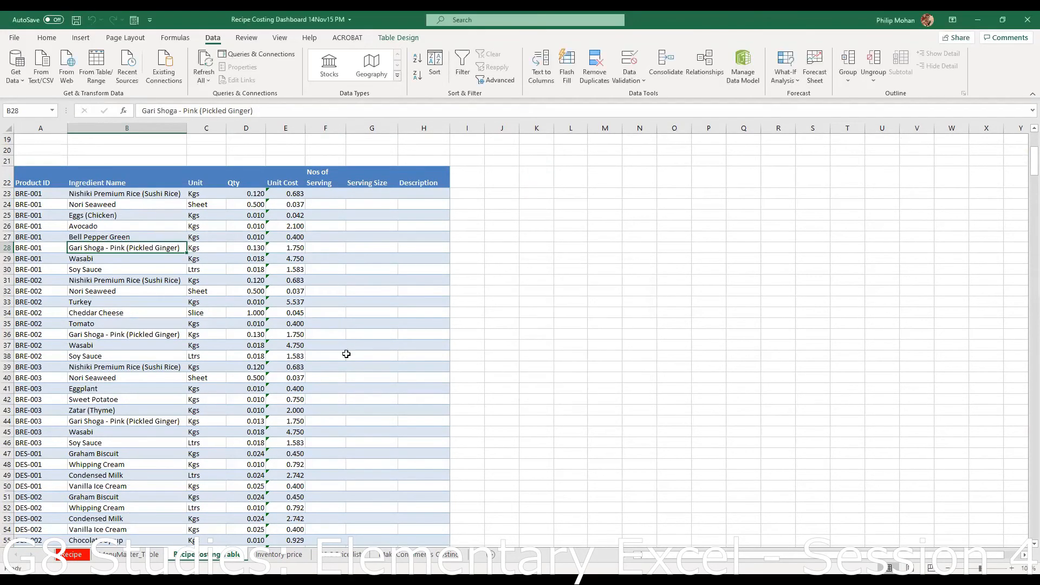
{"action": "left_click", "coordinate": [505, 84]}
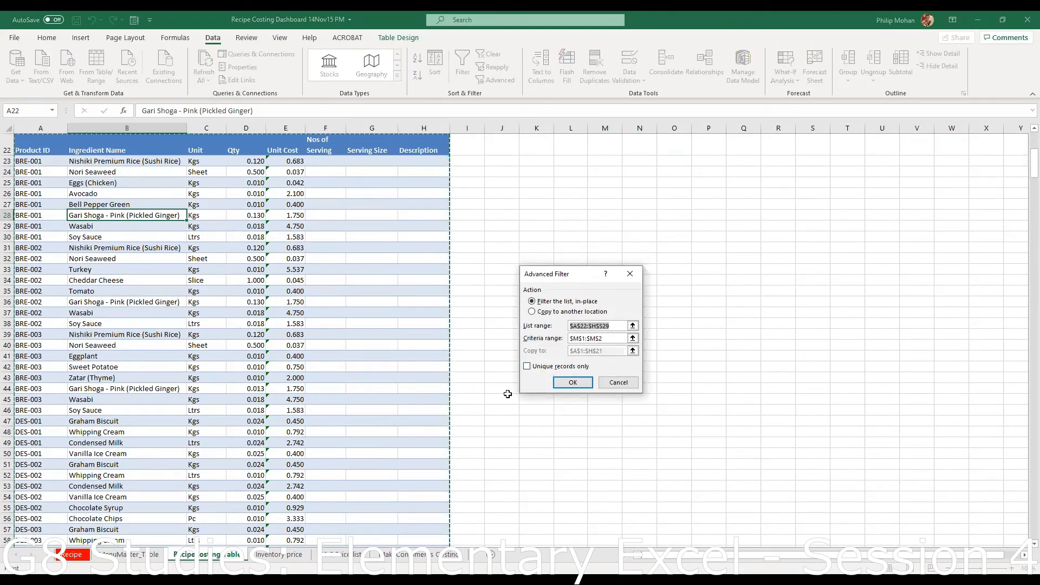
{"action": "left_click", "coordinate": [608, 338]}
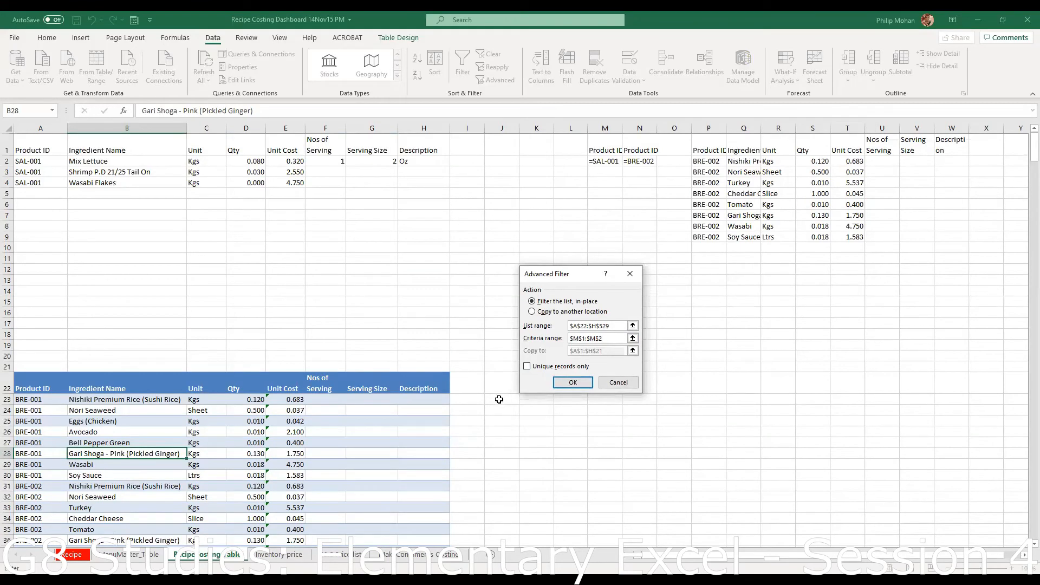
{"action": "left_click", "coordinate": [502, 389]}
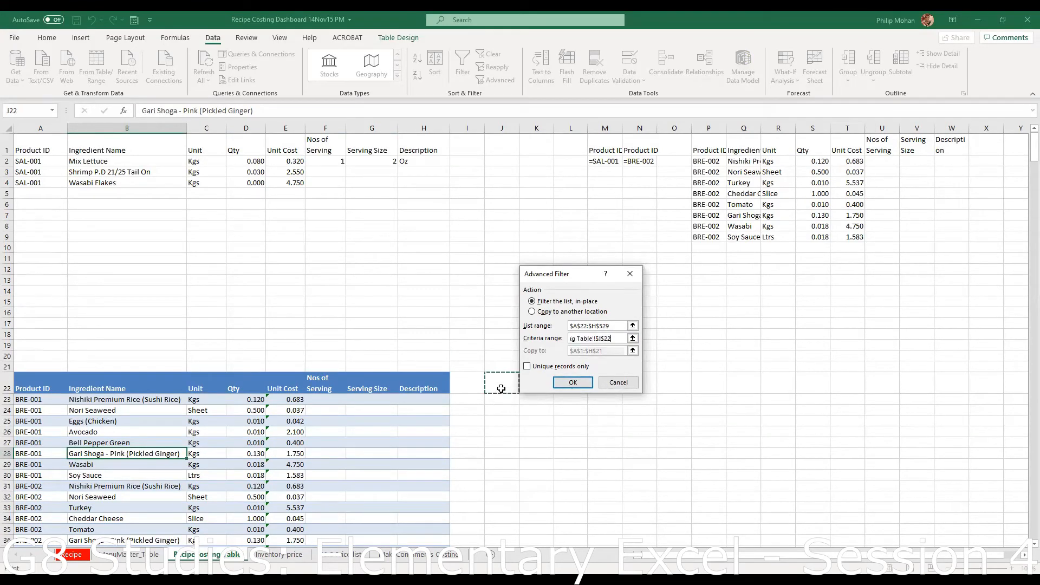
{"action": "left_click_drag", "start_coordinate": [503, 399], "coordinate": [502, 401]}
- Set the filter to copy results to P22:T22 and run it, hitting the invalid field name error
{"action": "left_click", "coordinate": [532, 312]}
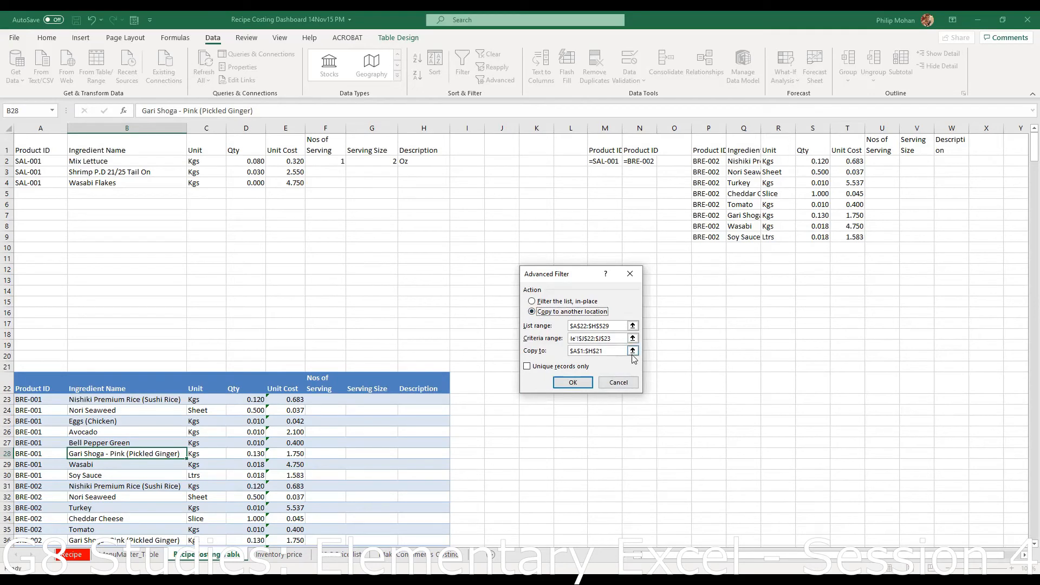
{"action": "left_click", "coordinate": [633, 351]}
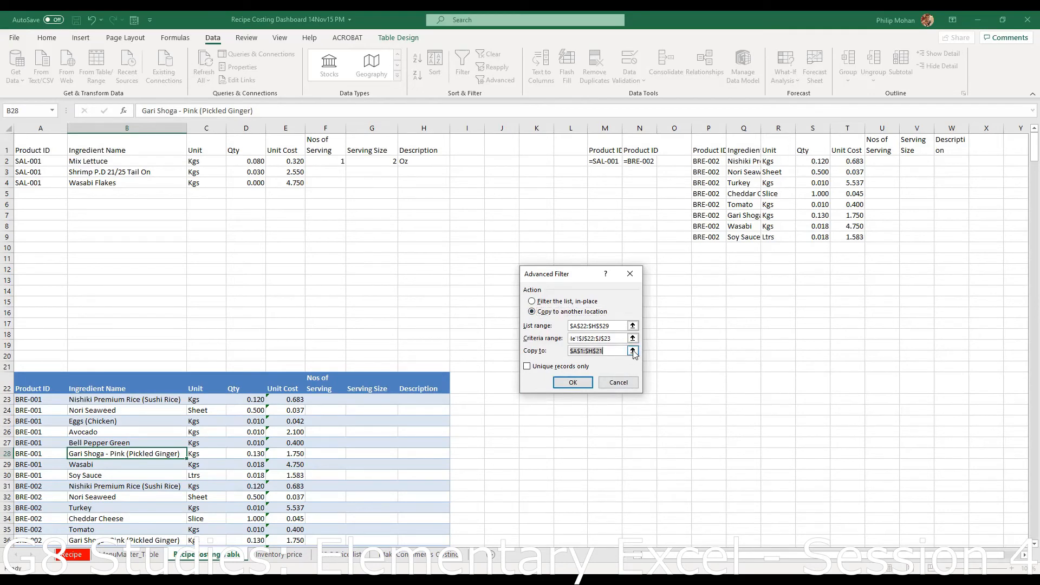
{"action": "left_click", "coordinate": [701, 386]}
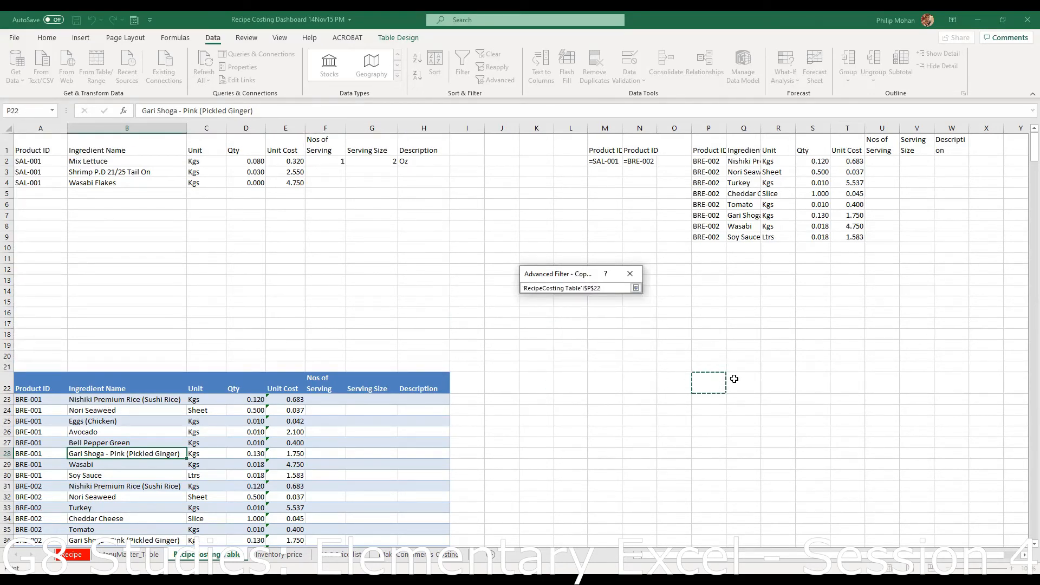
{"action": "left_click_drag", "start_coordinate": [849, 386], "coordinate": [878, 385]}
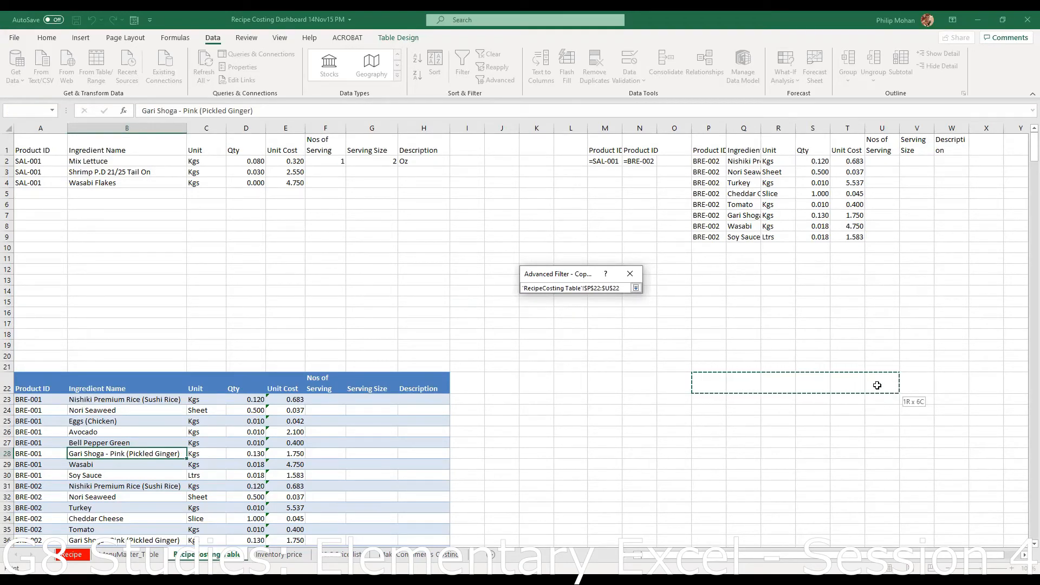
{"action": "left_click_drag", "start_coordinate": [878, 386], "coordinate": [782, 391]}
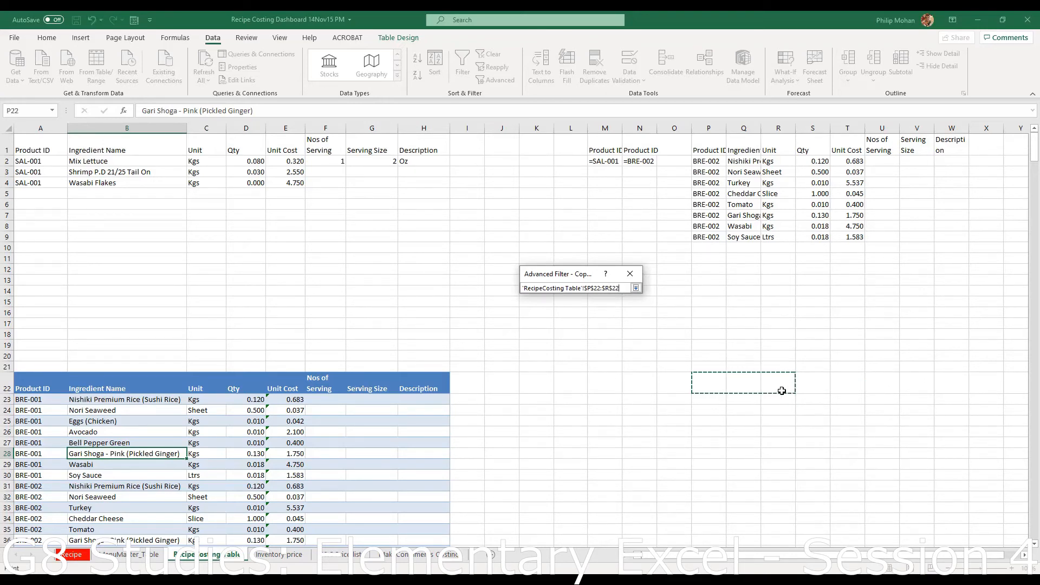
{"action": "left_click", "coordinate": [636, 289]}
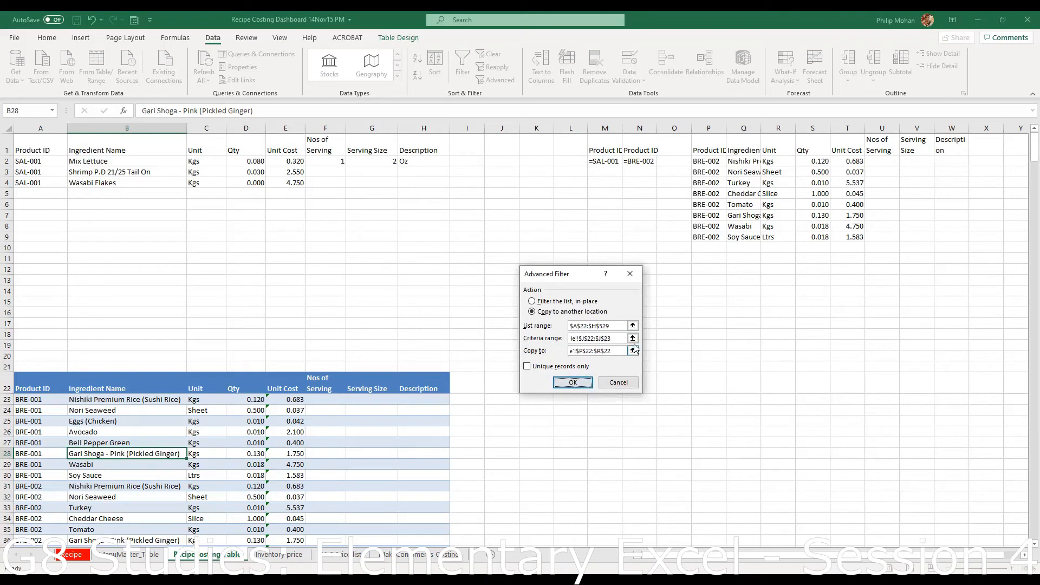
{"action": "left_click", "coordinate": [635, 338]}
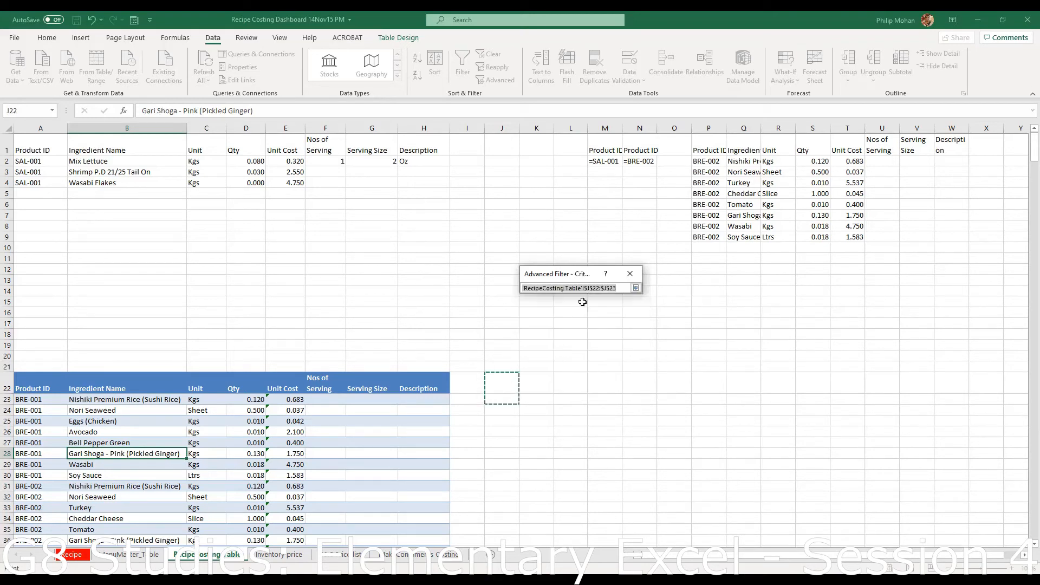
{"action": "left_click", "coordinate": [636, 288]}
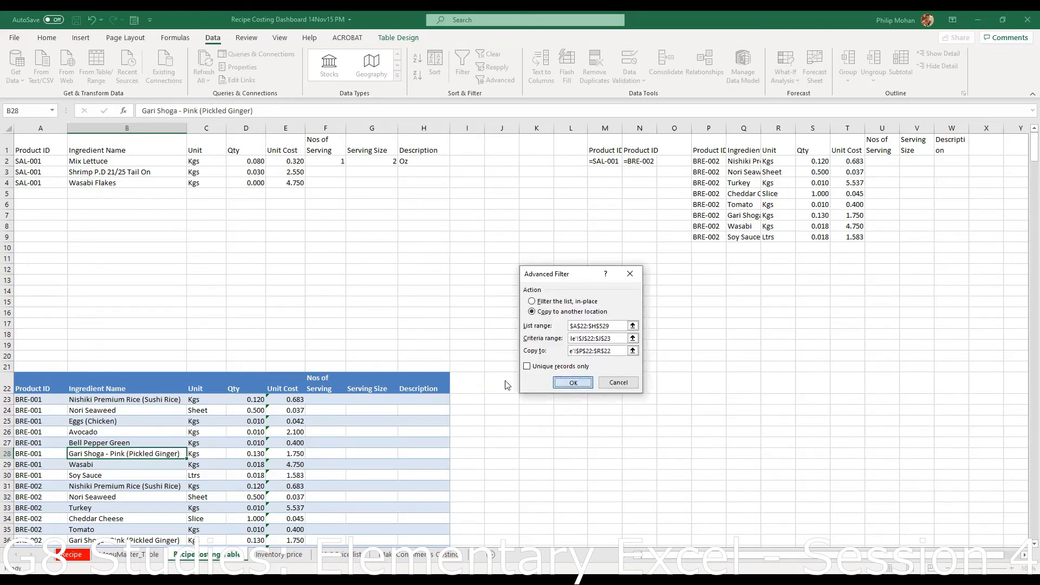
{"action": "left_click", "coordinate": [573, 383]}
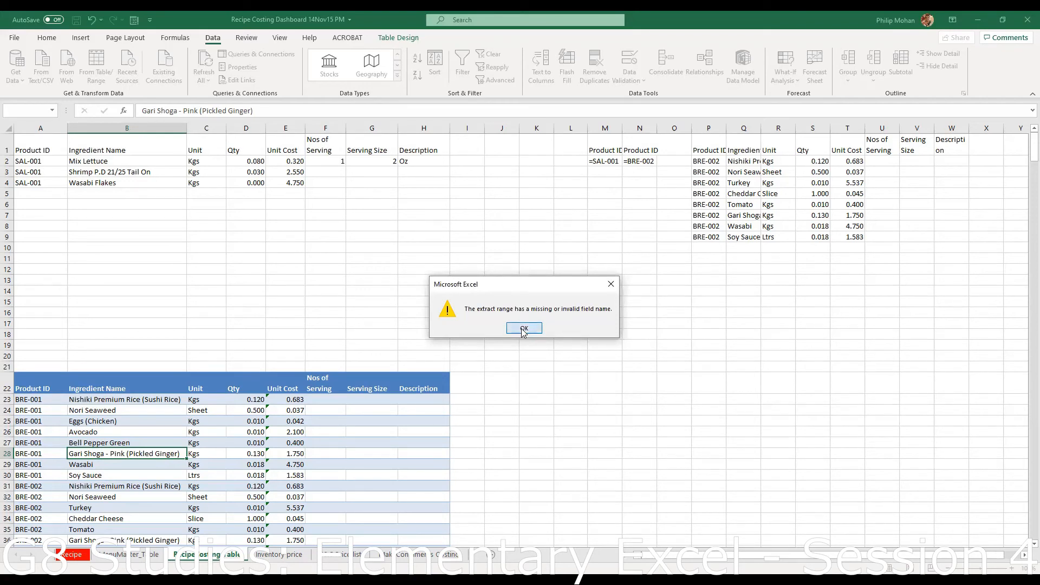
- Dismiss the invalid field name error and check cells J22 and P22
{"action": "left_click", "coordinate": [524, 328]}
{"action": "left_click", "coordinate": [740, 388]}
{"action": "left_click", "coordinate": [502, 387]}
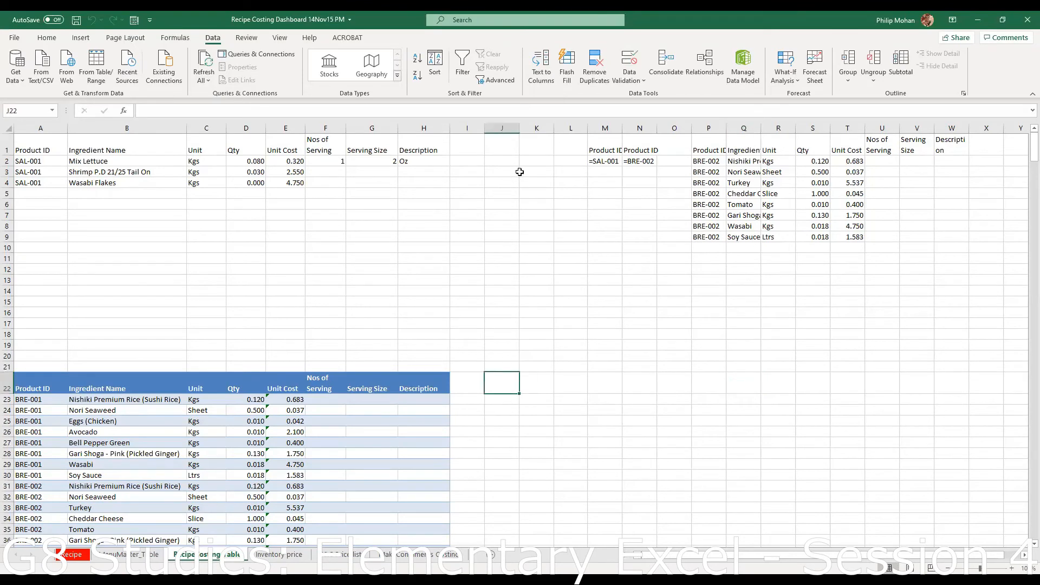
{"action": "left_click", "coordinate": [702, 382]}
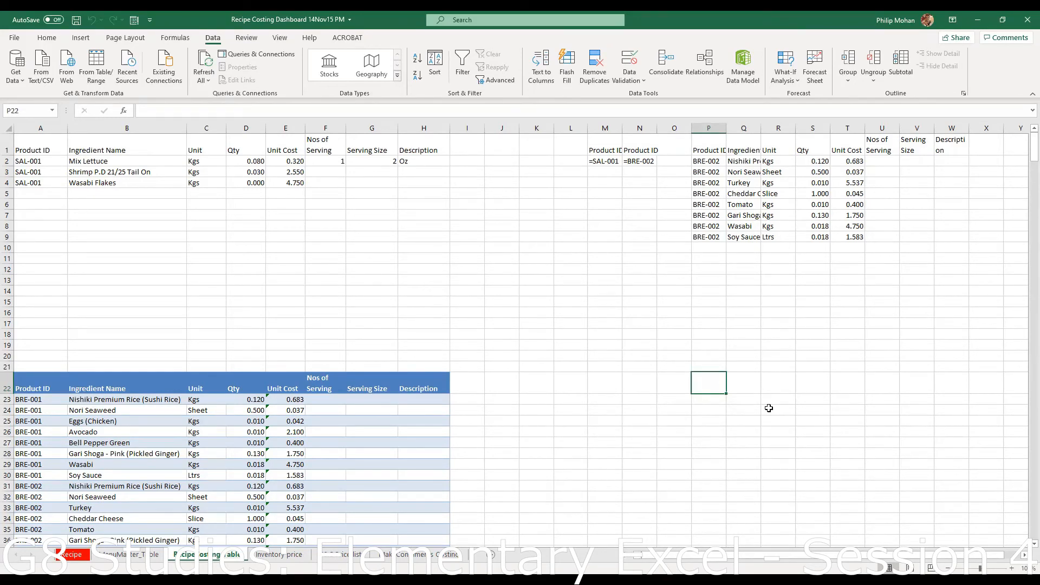
- Copy the Product ID, Ingredient Name and Unit Cost headings and paste them as values into N22:P22
{"action": "left_click", "coordinate": [53, 386]}
{"action": "left_click_drag", "start_coordinate": [52, 386], "coordinate": [174, 386]}
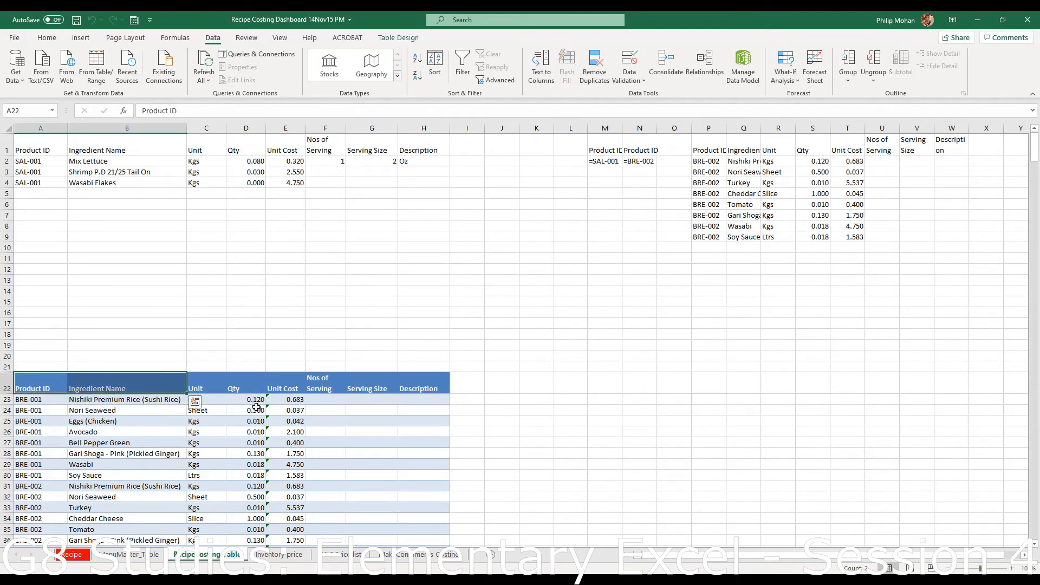
{"action": "left_click", "coordinate": [287, 388], "text": "ctrl"}
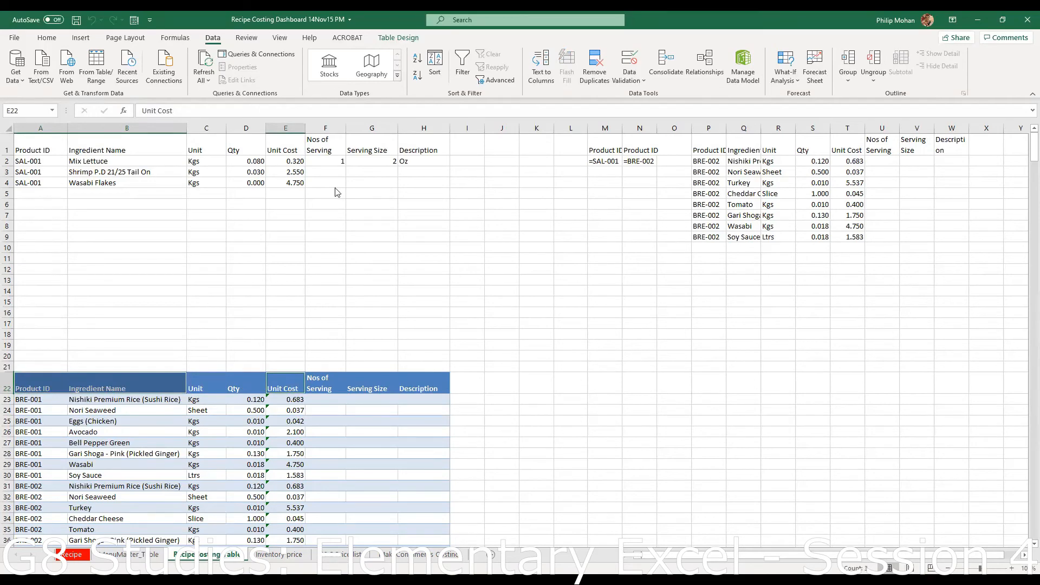
{"action": "right_click", "coordinate": [291, 389]}
{"action": "left_click", "coordinate": [326, 63]}
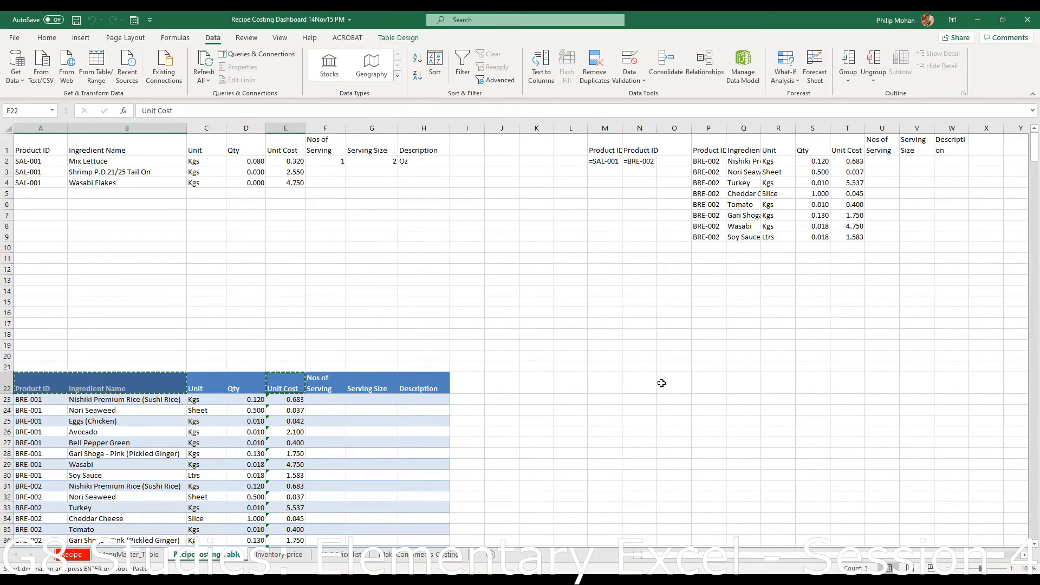
{"action": "left_click", "coordinate": [640, 382]}
{"action": "right_click", "coordinate": [639, 382]}
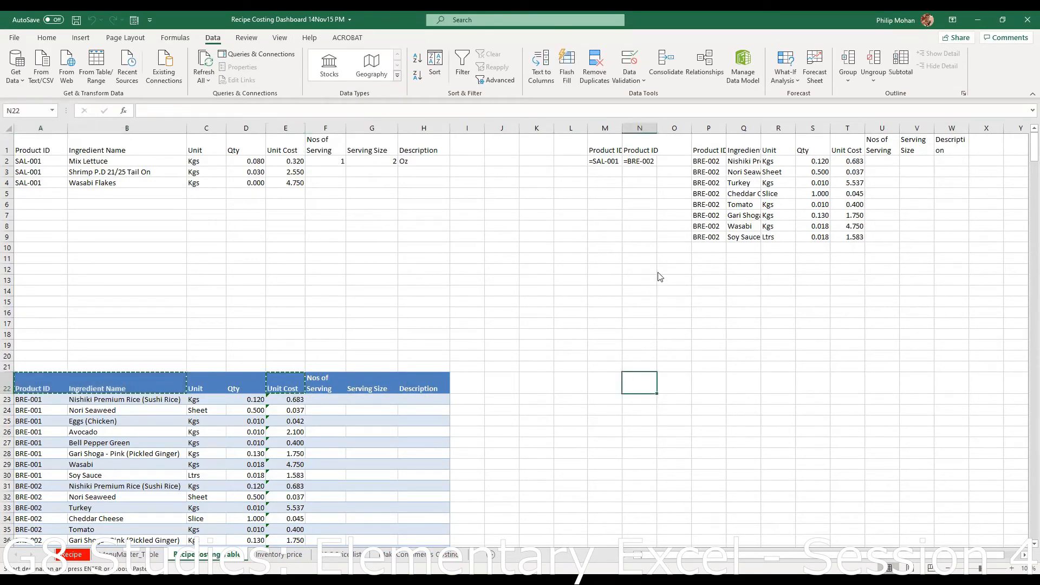
{"action": "left_click", "coordinate": [681, 137]}
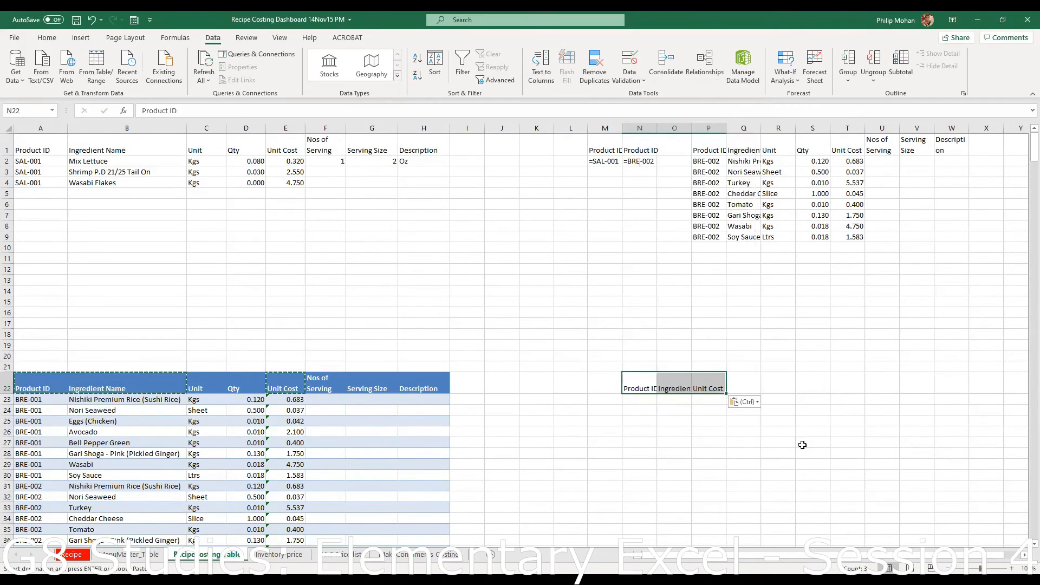
- Widen column N so the Product ID heading reads fully
{"action": "left_click", "coordinate": [803, 443]}
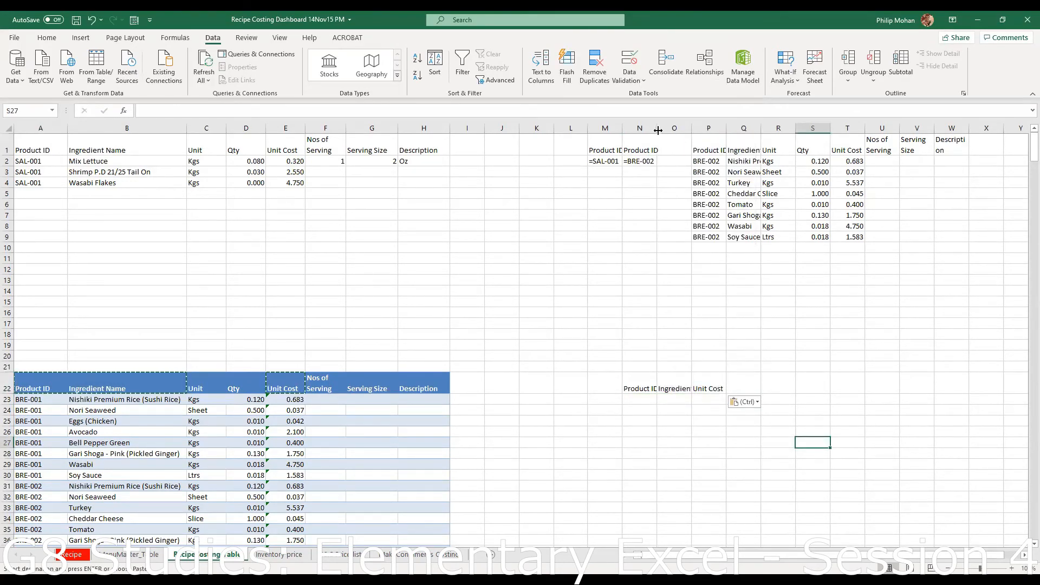
{"action": "left_click_drag", "start_coordinate": [658, 131], "coordinate": [761, 126]}
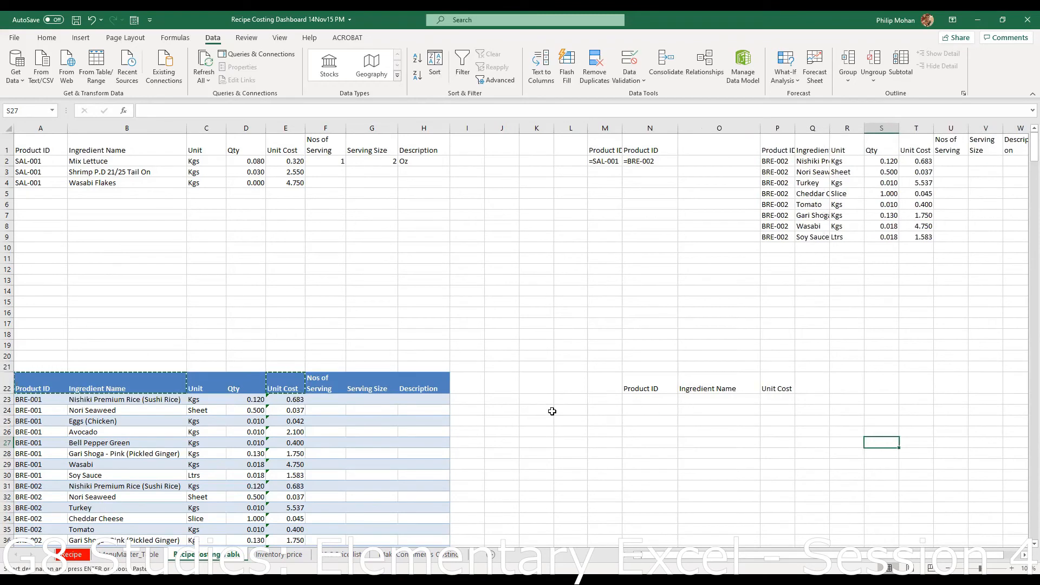
{"action": "left_click", "coordinate": [492, 389]}
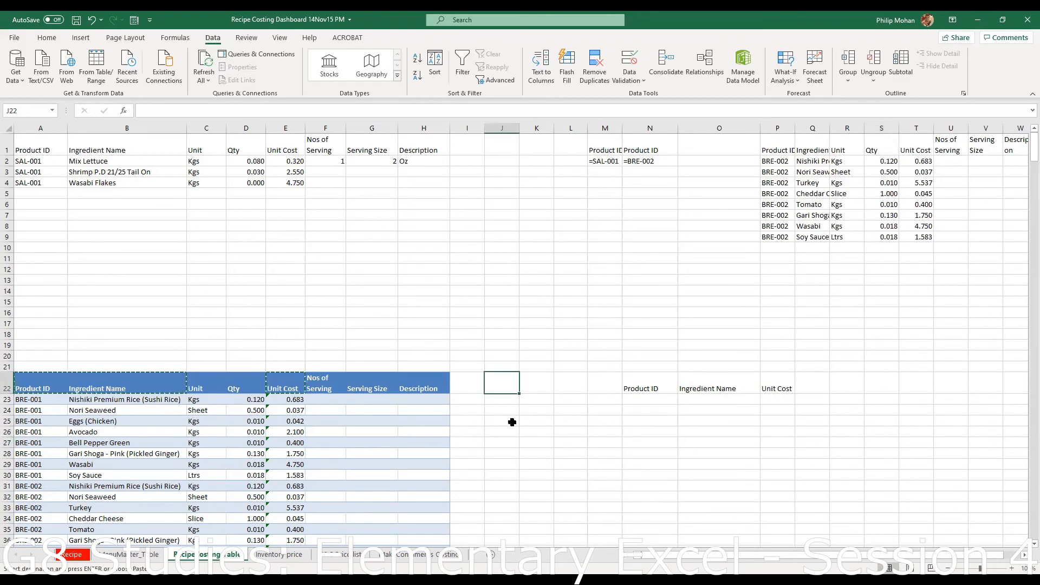
- Copy the Product ID heading from A22 and paste it as a value into J22
{"action": "left_click", "coordinate": [34, 388]}
{"action": "right_click", "coordinate": [34, 388]}
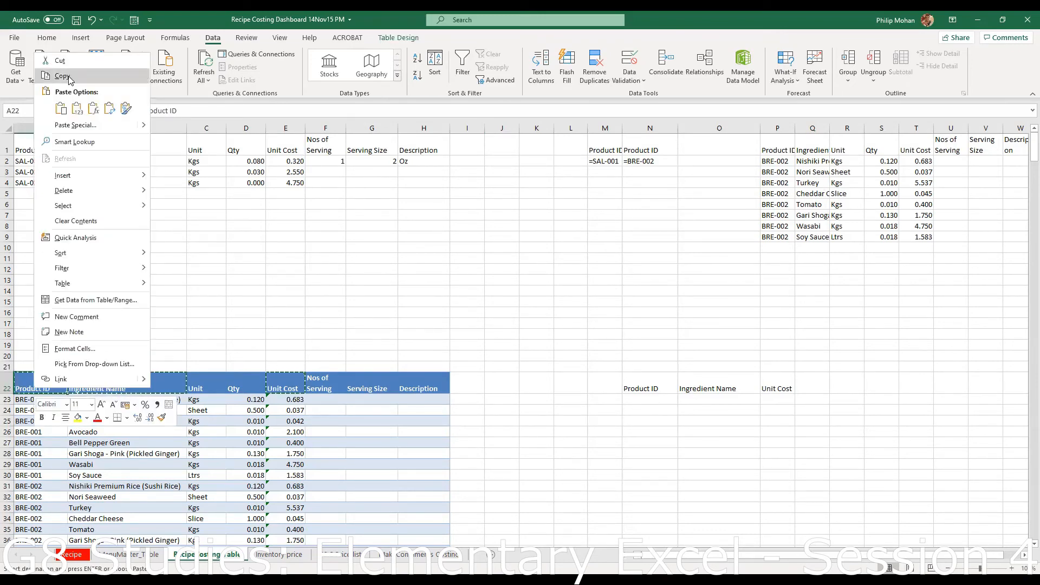
{"action": "left_click", "coordinate": [66, 77]}
{"action": "left_click", "coordinate": [499, 386]}
{"action": "right_click", "coordinate": [499, 386]}
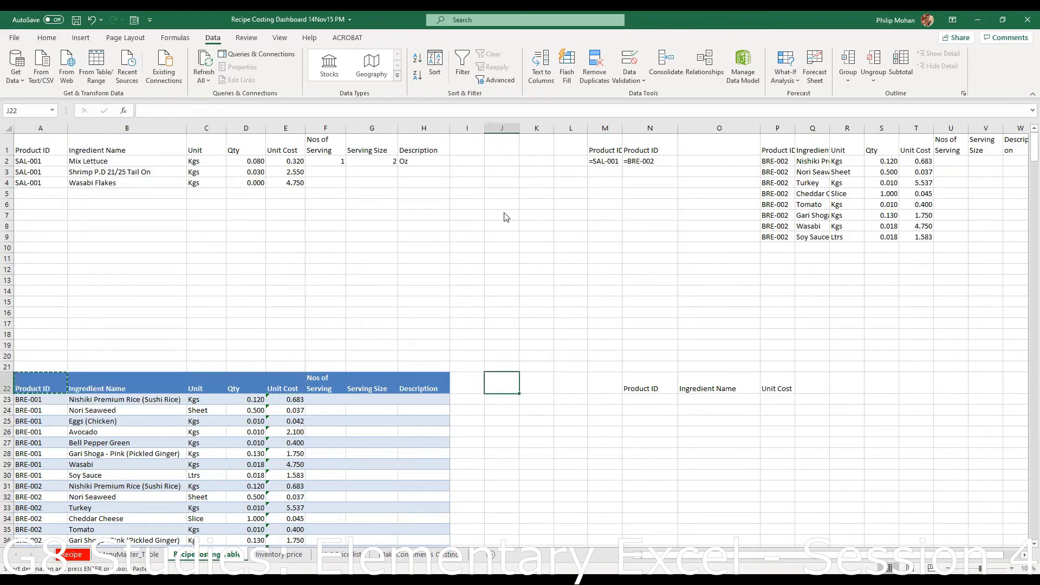
{"action": "left_click", "coordinate": [530, 141]}
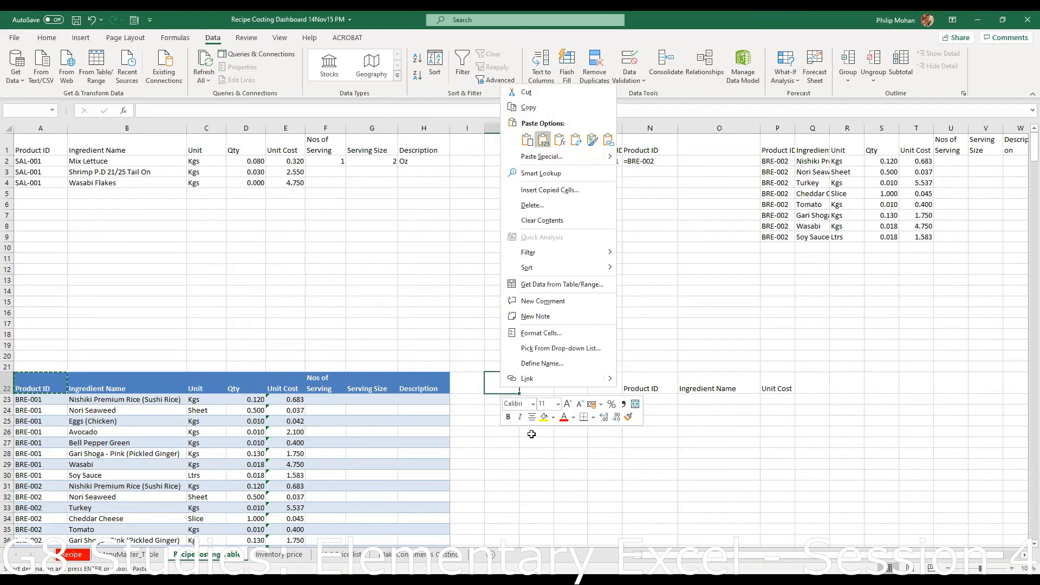
- Enter BRE-003 in J23 as the filter criterion
{"action": "left_click", "coordinate": [502, 400]}
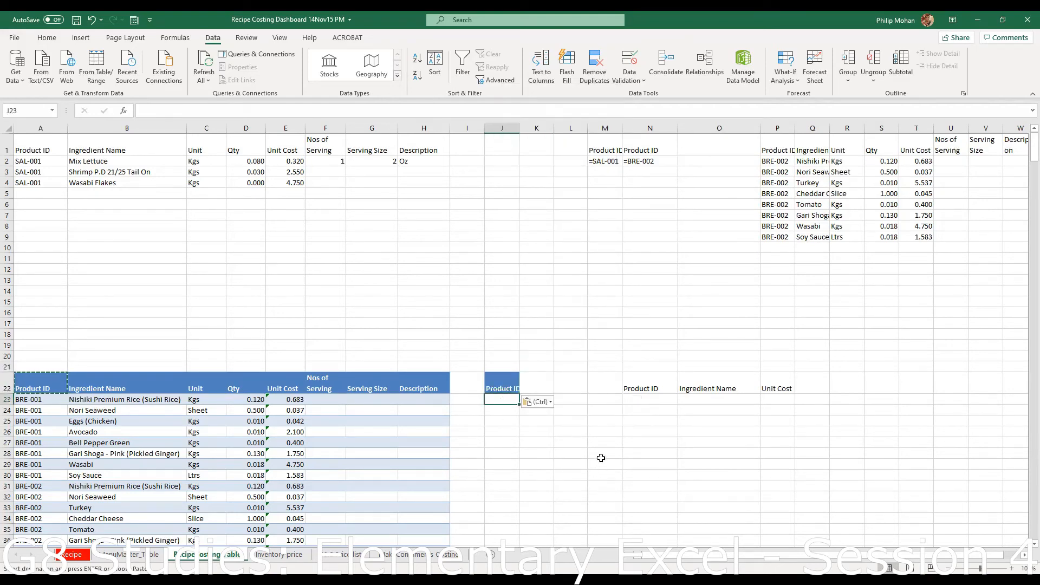
{"action": "type", "text": "BRE-003"}
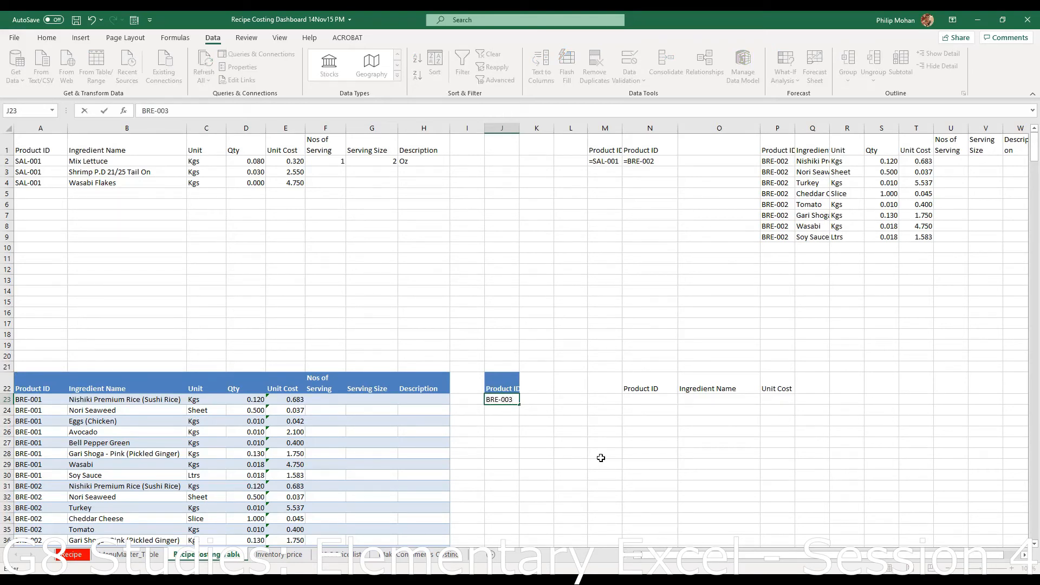
{"action": "key", "text": "Return"}
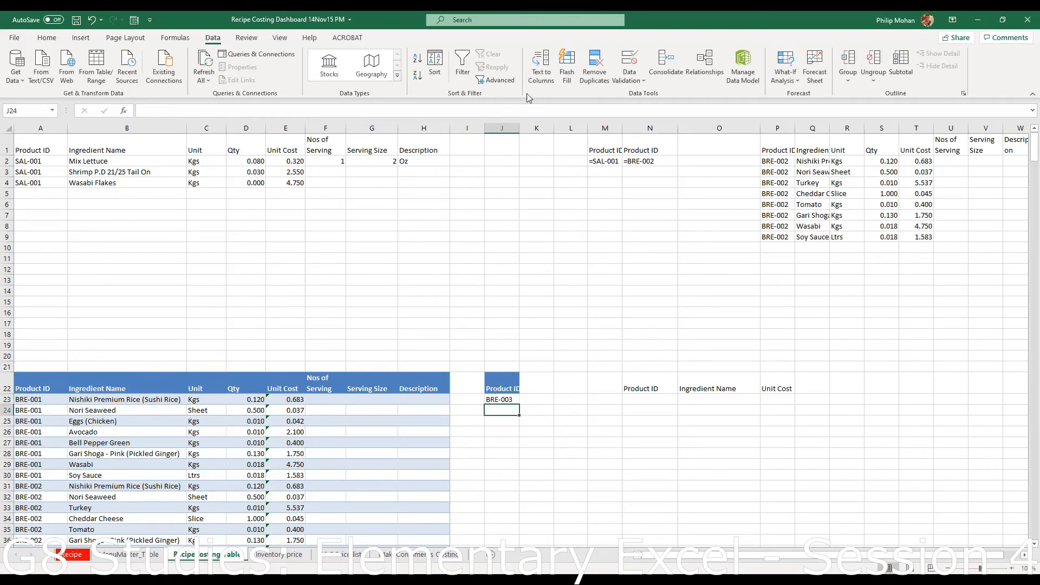
- Run Advanced Filter with criteria $J$22:$J$23, copying BRE-003 rows to $N$22:$P$22
{"action": "left_click", "coordinate": [499, 80]}
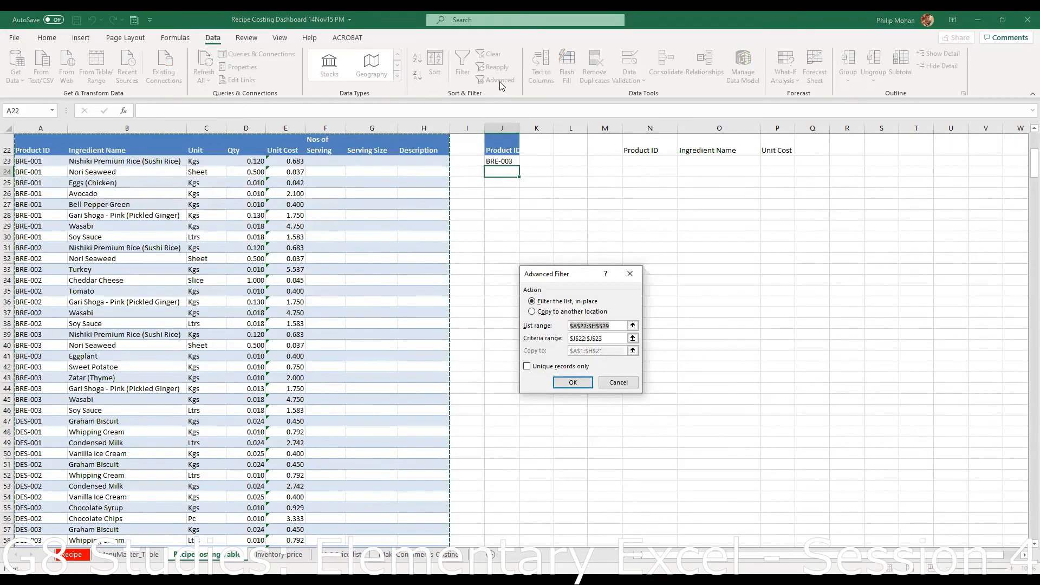
{"action": "key", "text": "Tab"}
{"action": "left_click", "coordinate": [633, 338]}
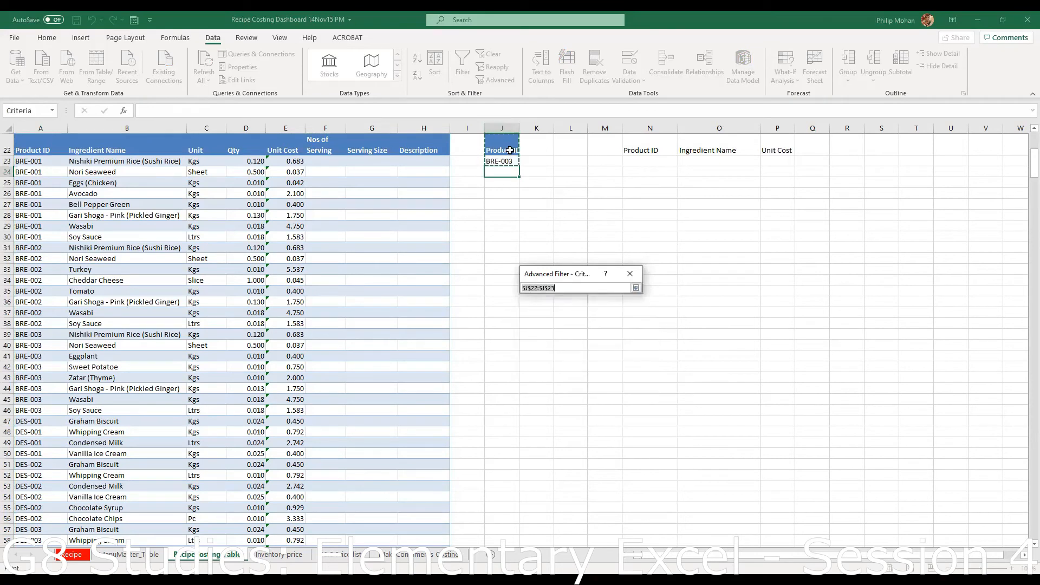
{"action": "left_click", "coordinate": [637, 288]}
{"action": "left_click", "coordinate": [547, 311]}
{"action": "left_click", "coordinate": [632, 354]}
{"action": "left_click", "coordinate": [653, 387]}
{"action": "left_click", "coordinate": [767, 390], "text": "shift"}
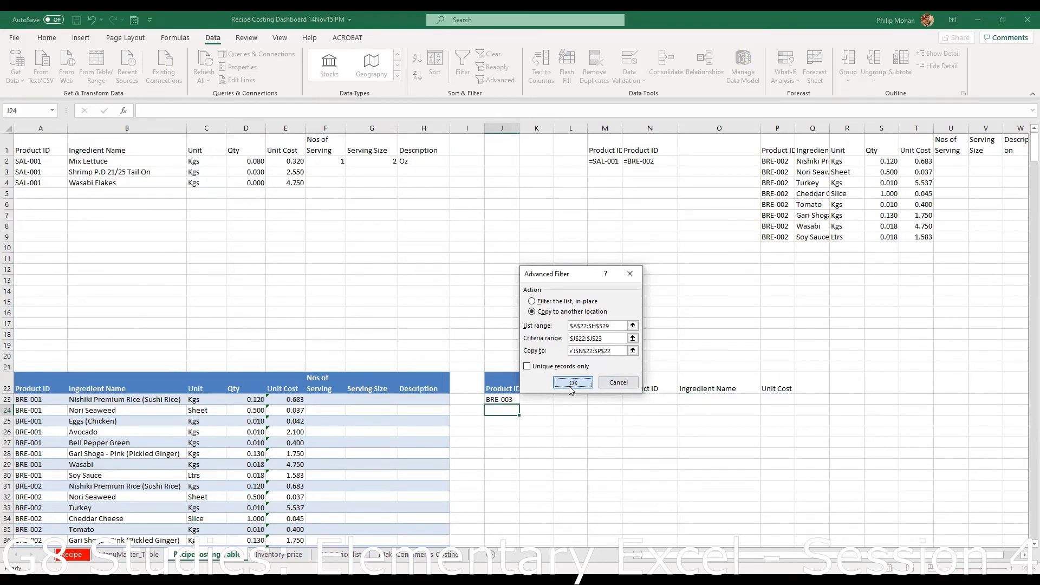
{"action": "left_click", "coordinate": [573, 383]}
- Review the extracted N22:P22 headings and reopen Advanced Filter set to copy to another location
{"action": "scroll", "coordinate": [864, 474], "scroll_direction": "down", "scroll_amount": 1}
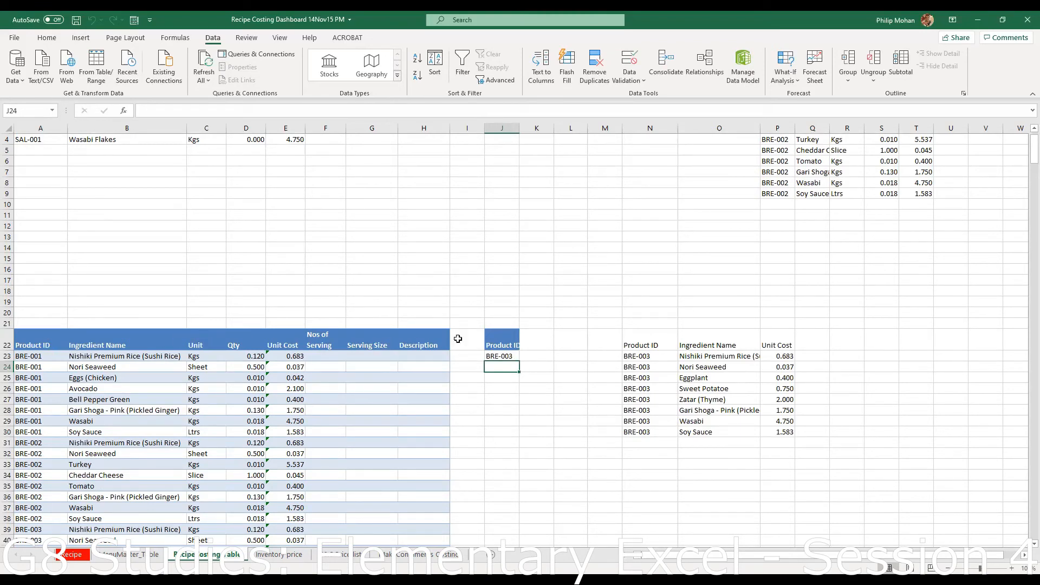
{"action": "left_click", "coordinate": [648, 345]}
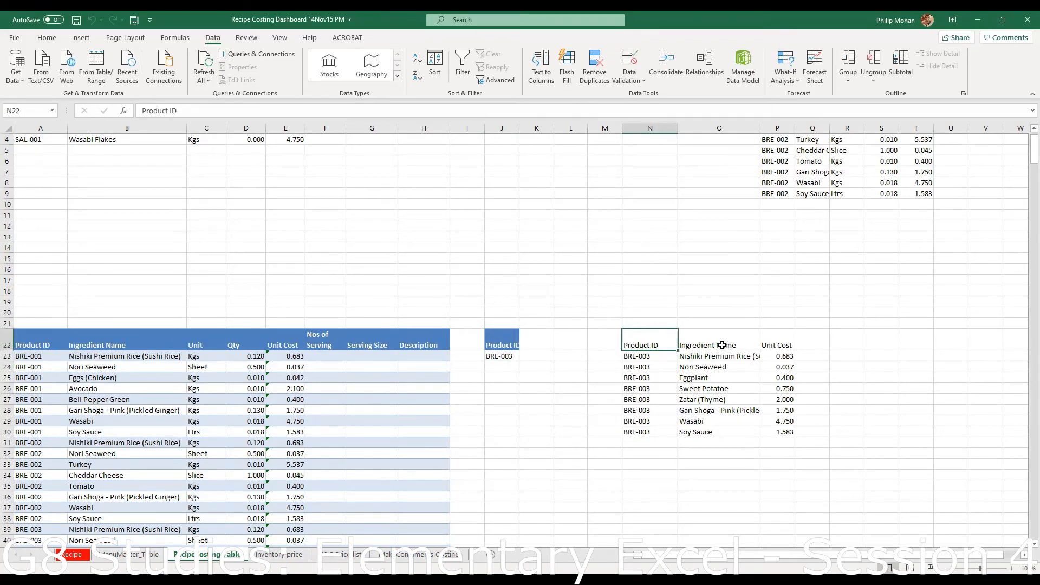
{"action": "left_click", "coordinate": [723, 345]}
{"action": "left_click", "coordinate": [778, 343]}
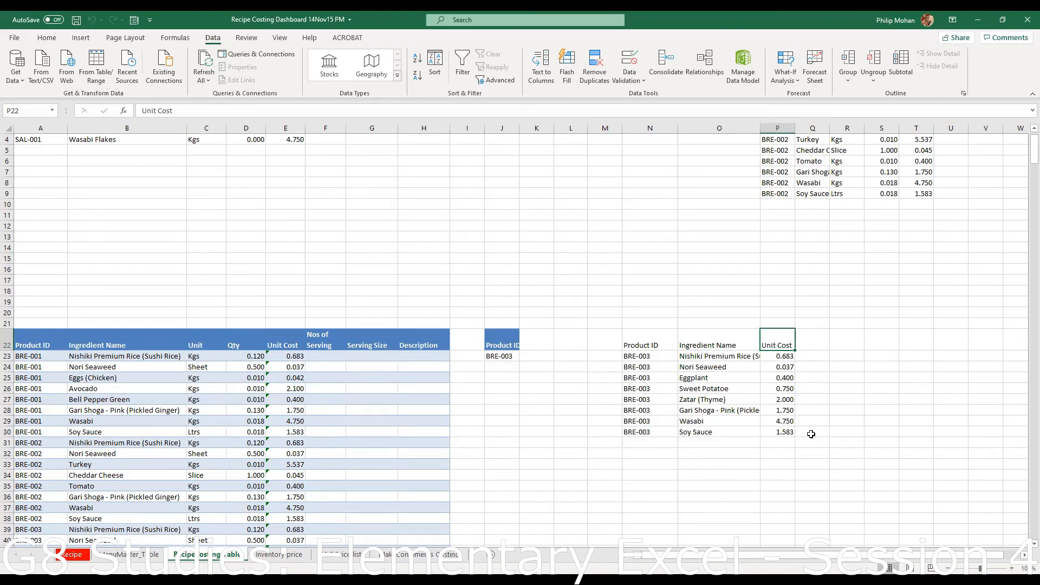
{"action": "left_click_drag", "start_coordinate": [651, 346], "coordinate": [792, 345]}
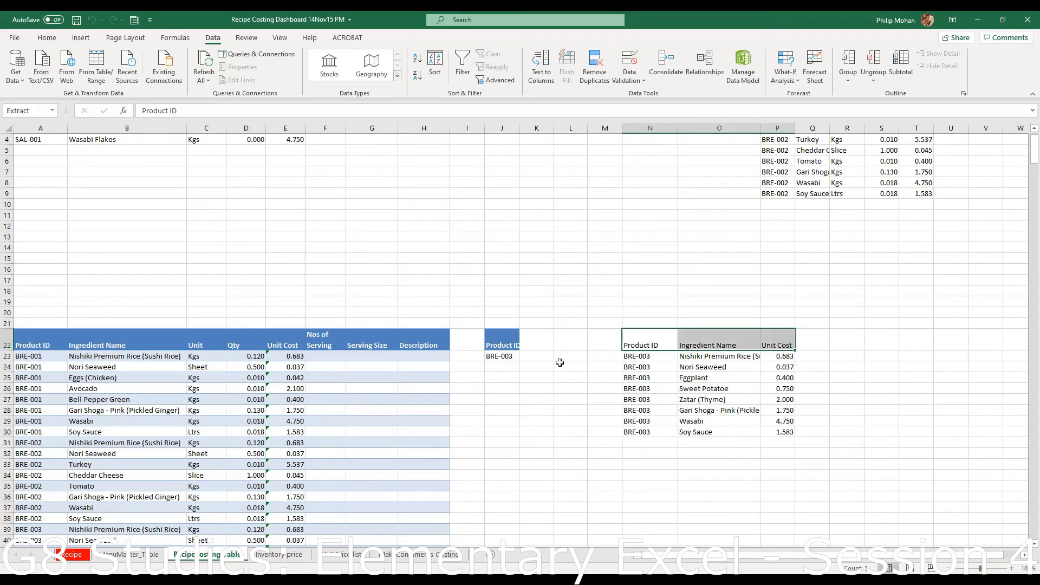
{"action": "left_click", "coordinate": [497, 81]}
{"action": "left_click", "coordinate": [533, 313]}
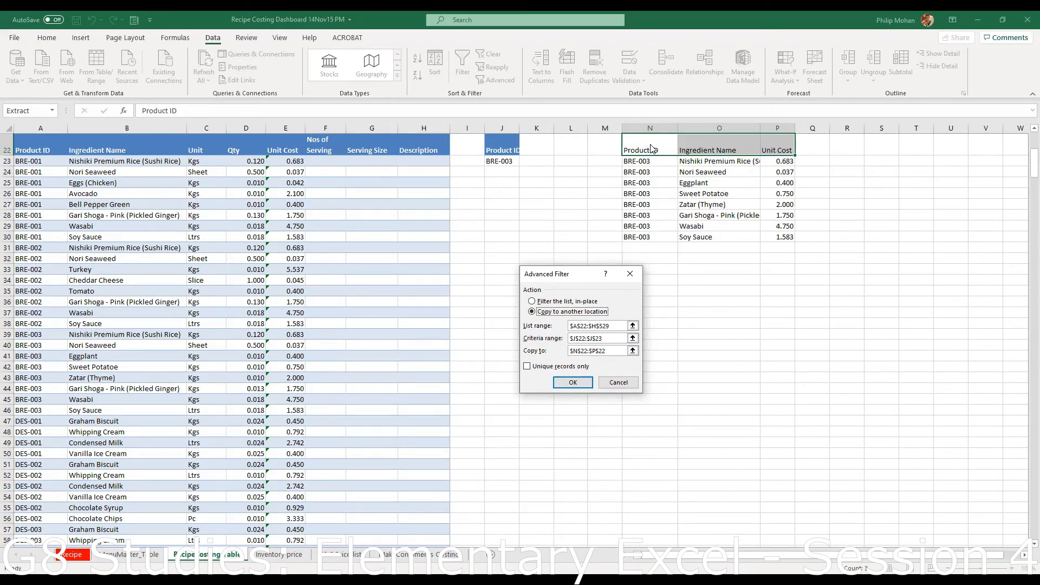
- Rerun the Advanced Filter with the copy-to range narrowed to $N$22:$O$22
{"action": "left_click", "coordinate": [628, 351]}
{"action": "left_click", "coordinate": [633, 352]}
{"action": "left_click_drag", "start_coordinate": [648, 145], "coordinate": [720, 145]}
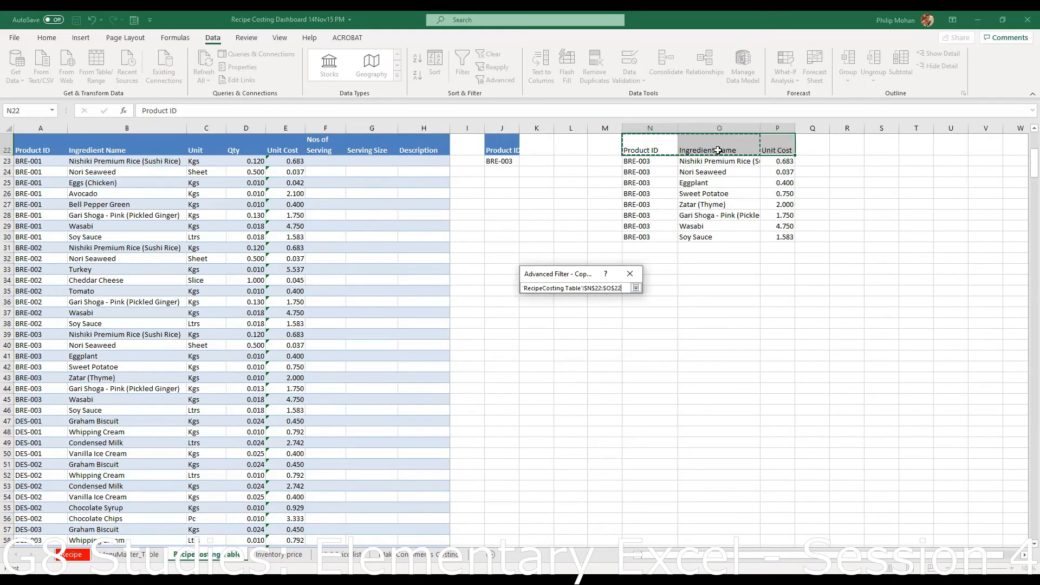
{"action": "left_click", "coordinate": [636, 288]}
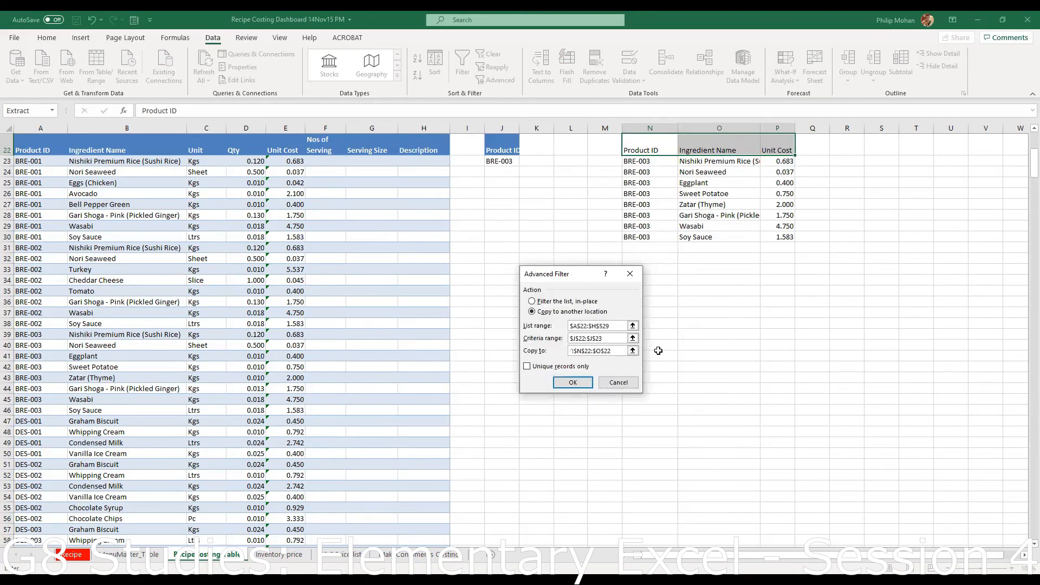
{"action": "left_click", "coordinate": [573, 382]}
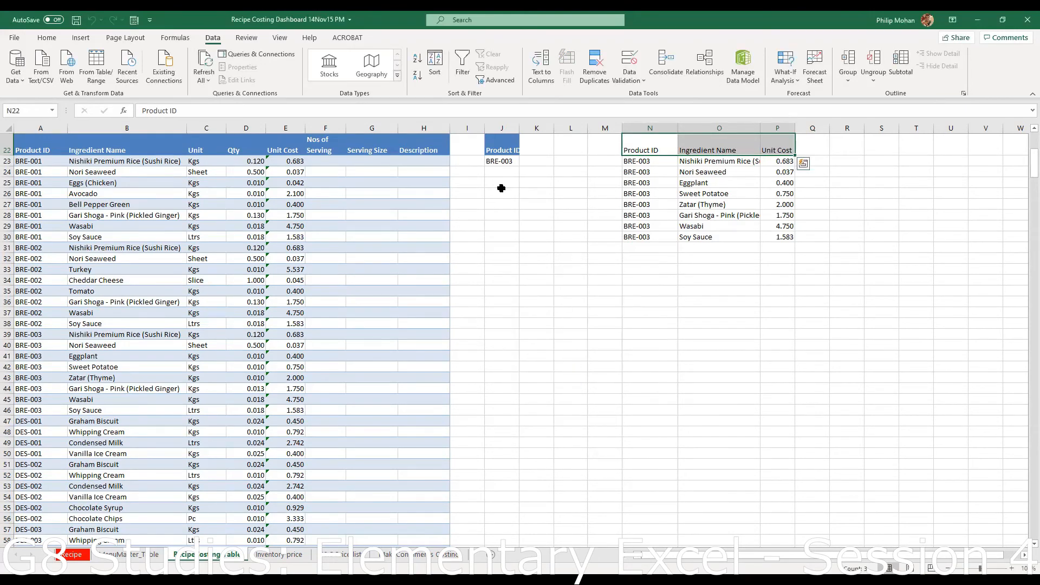
- Clear the leftover unit cost values in P23:P31
{"action": "left_click", "coordinate": [501, 161]}
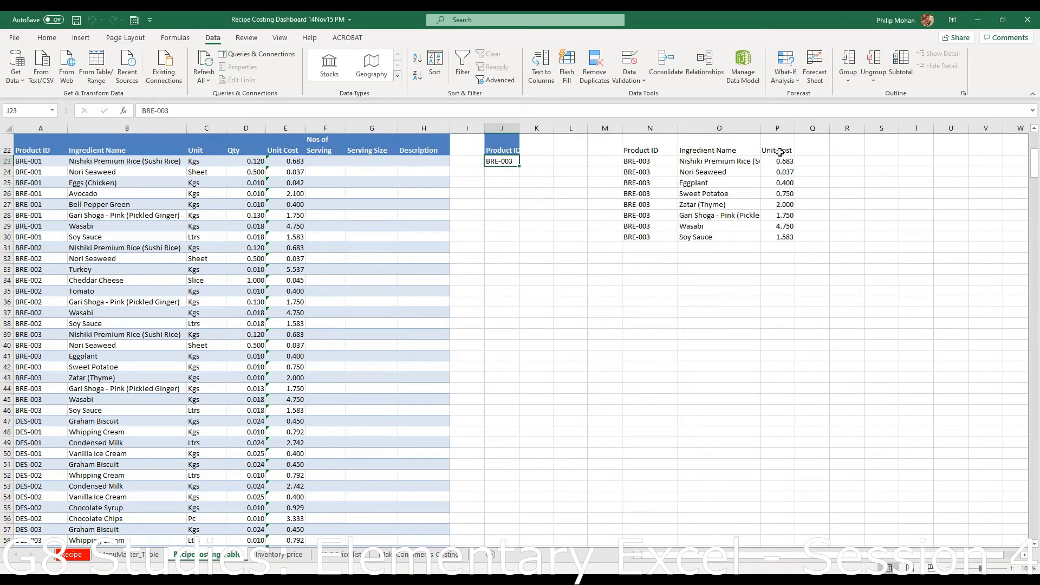
{"action": "left_click_drag", "start_coordinate": [785, 161], "coordinate": [783, 249]}
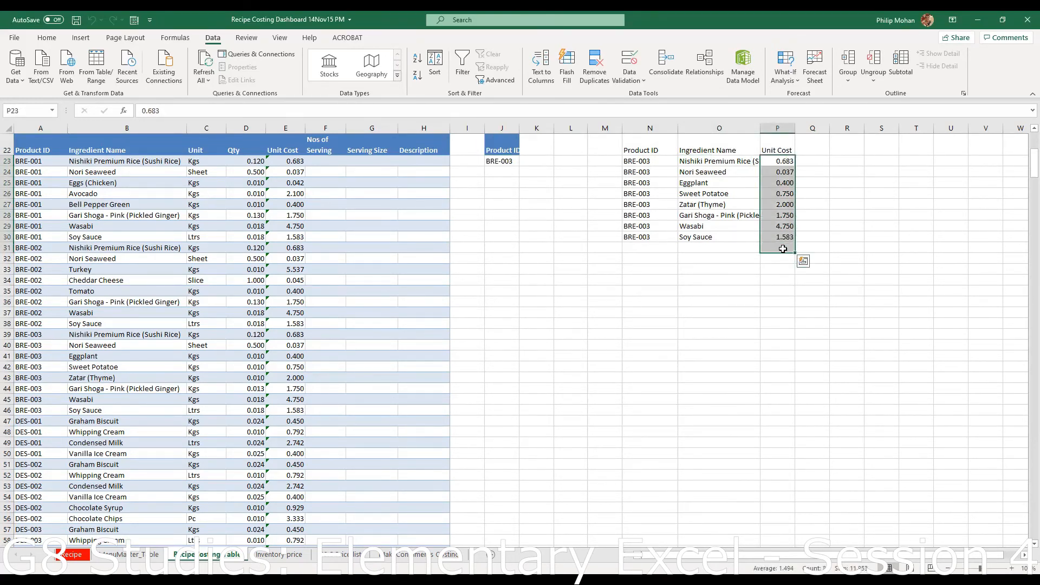
{"action": "key", "text": "Delete"}
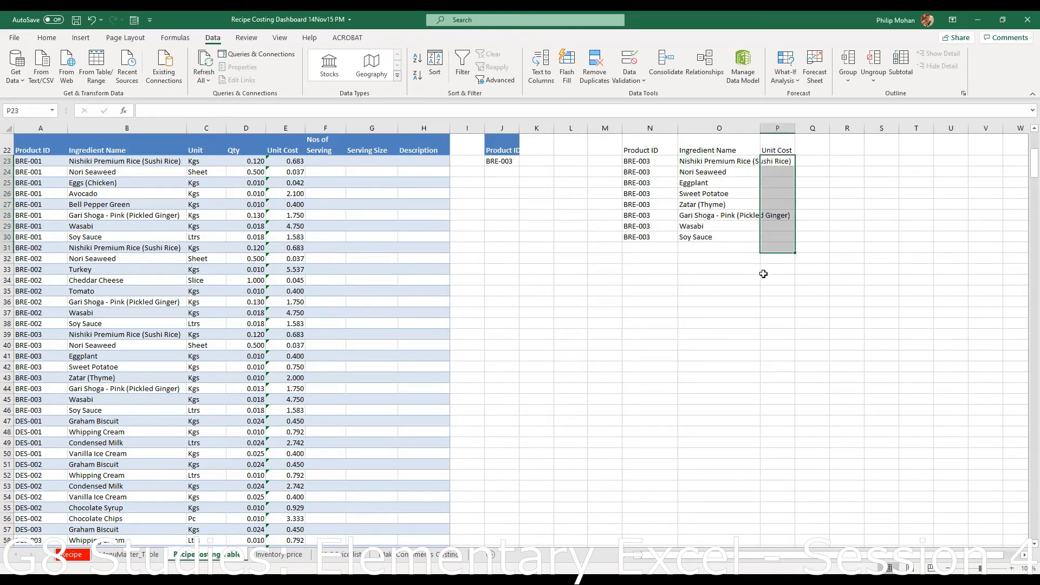
{"action": "left_click", "coordinate": [505, 159]}
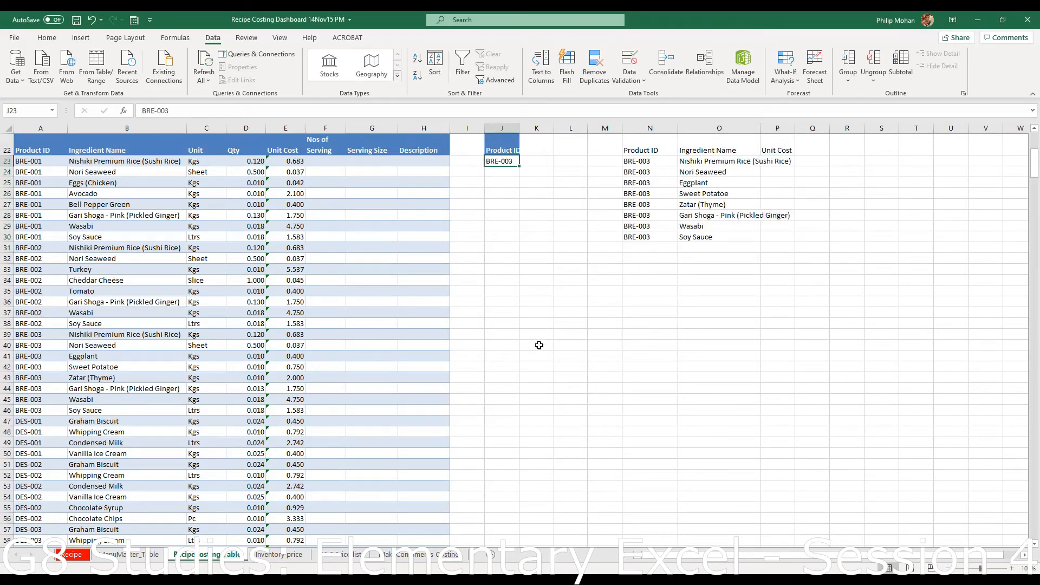
- Change the criterion in J23 to DES-002 and re-extract its ingredients into N22:O22
{"action": "type", "text": "DES"}
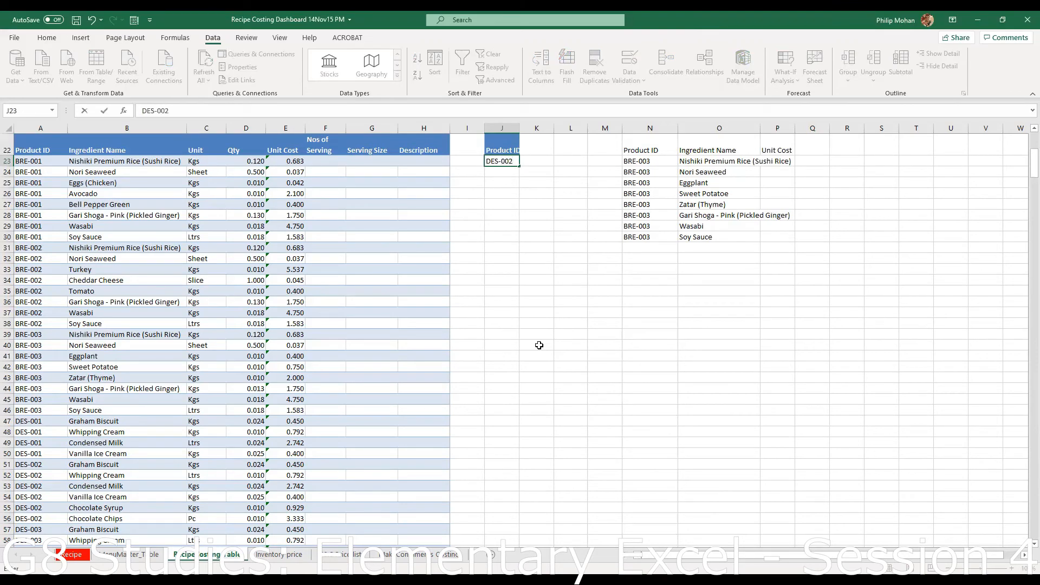
{"action": "key", "text": "Return"}
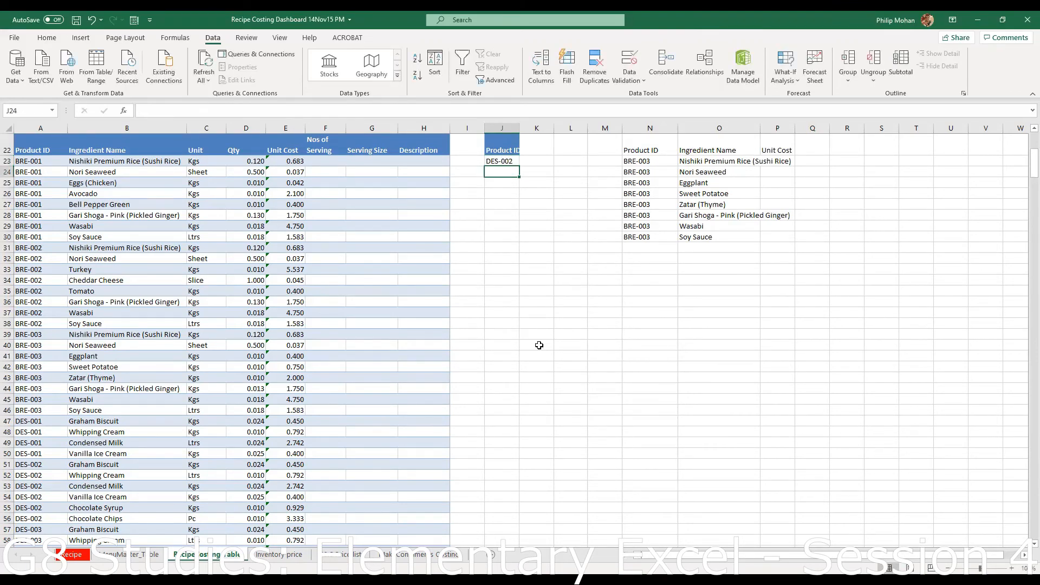
{"action": "left_click", "coordinate": [495, 80]}
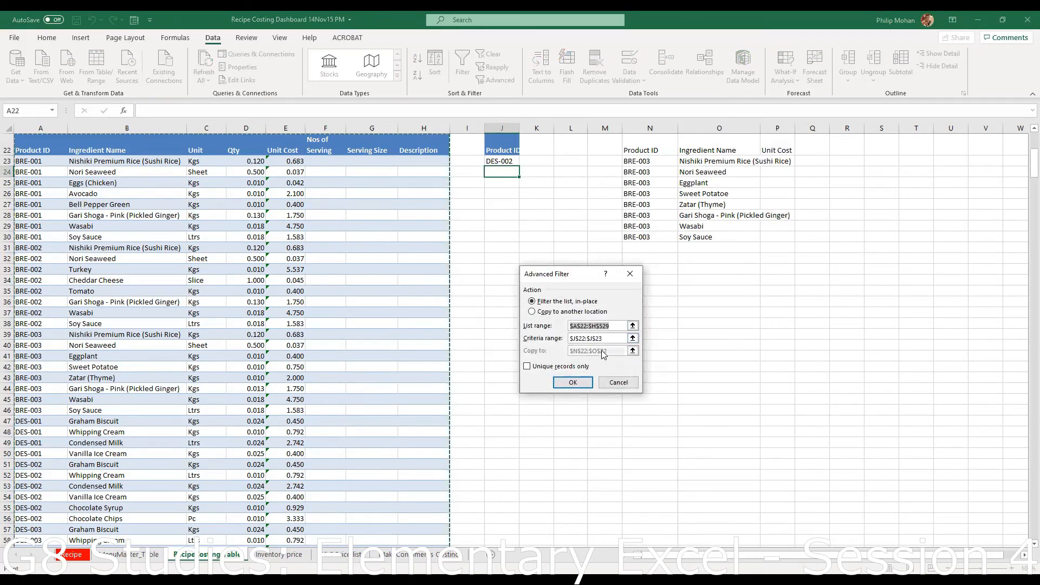
{"action": "left_click", "coordinate": [532, 311]}
{"action": "left_click", "coordinate": [601, 350]}
{"action": "left_click_drag", "start_coordinate": [648, 148], "coordinate": [704, 148]}
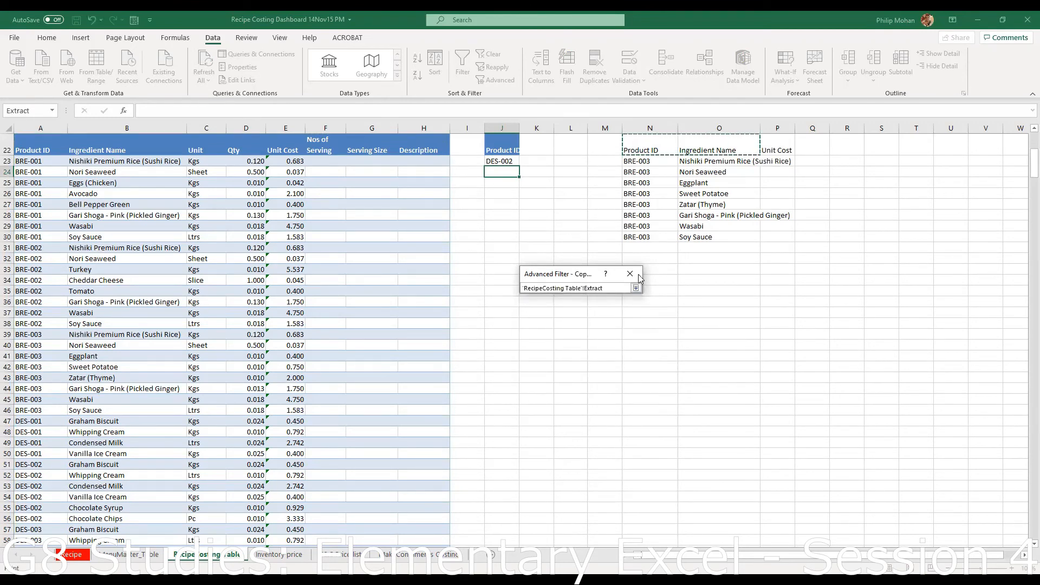
{"action": "left_click", "coordinate": [638, 287]}
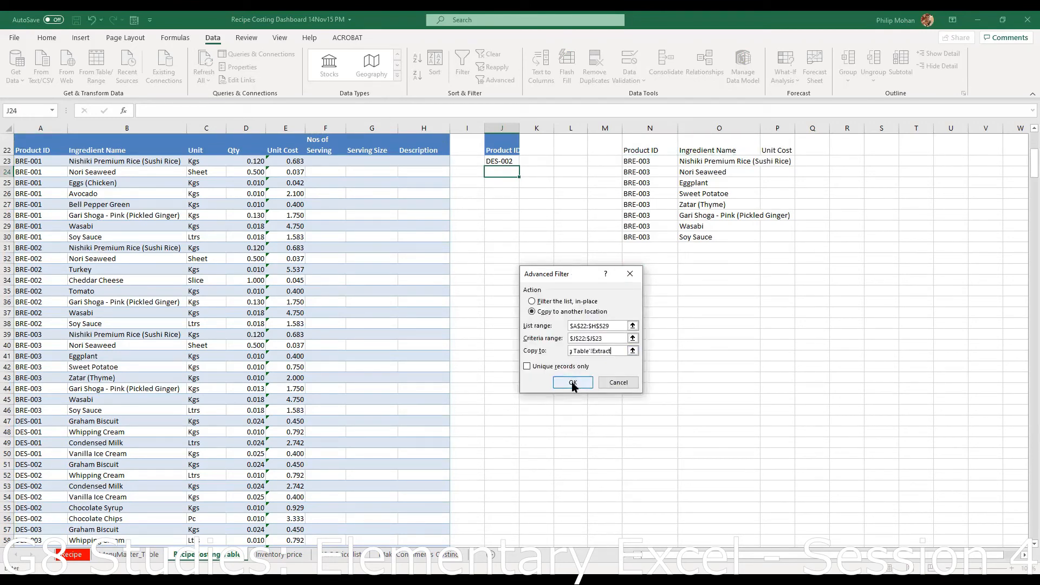
{"action": "left_click", "coordinate": [572, 385]}
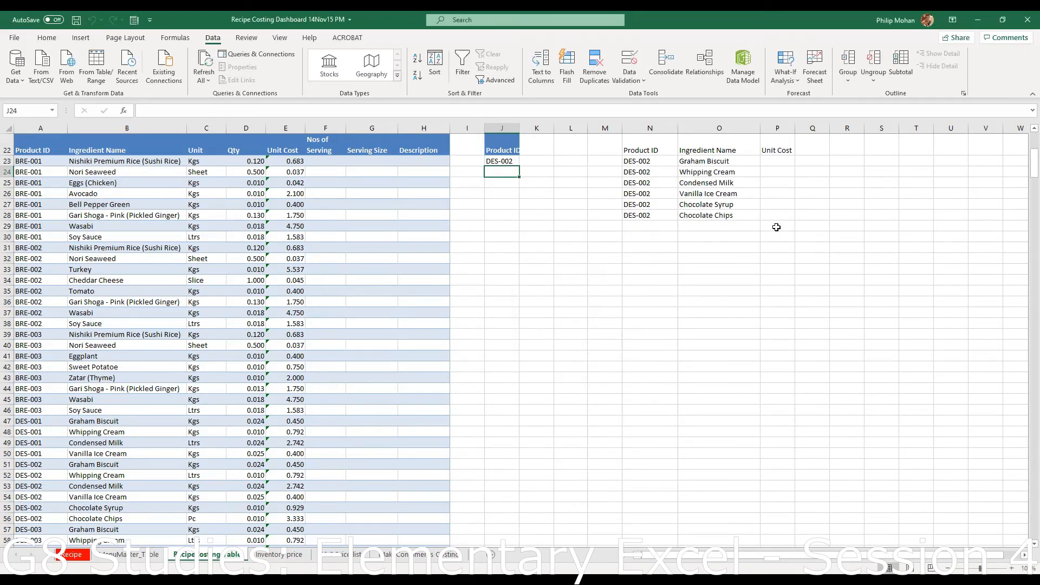
{"action": "left_click_drag", "start_coordinate": [632, 148], "coordinate": [710, 150]}
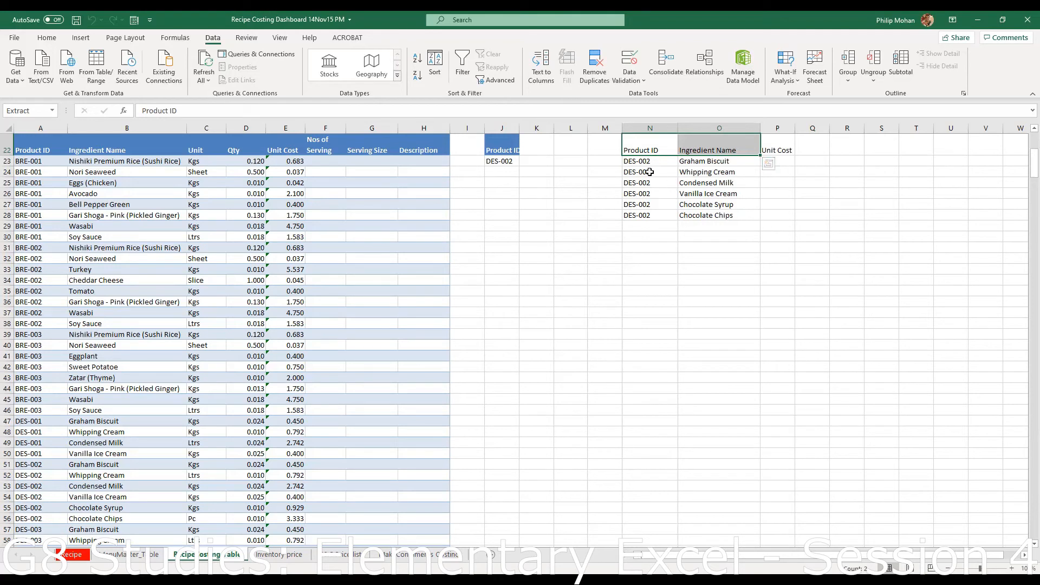
- Clear the Product ID output column N22:N29 and add a Unit heading in Q22
{"action": "left_click_drag", "start_coordinate": [641, 137], "coordinate": [653, 226]}
{"action": "key", "text": "Delete"}
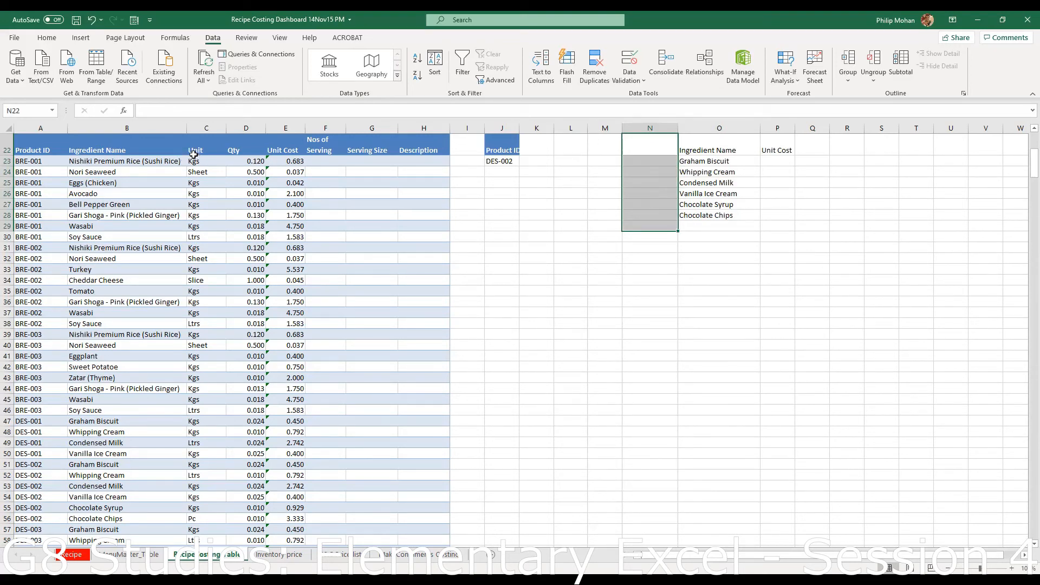
{"action": "left_click", "coordinate": [812, 147]}
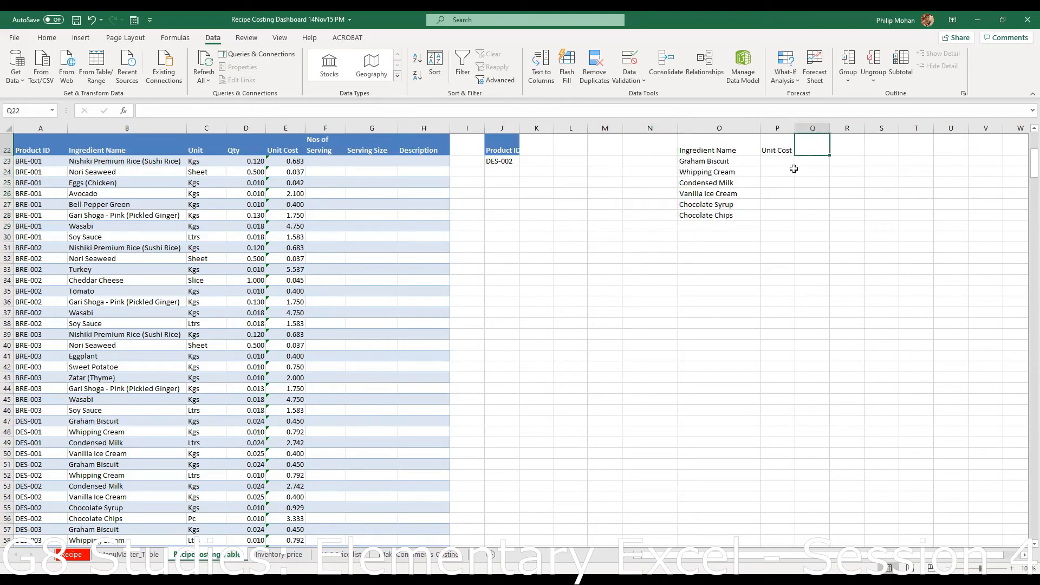
{"action": "type", "text": "Unit"}
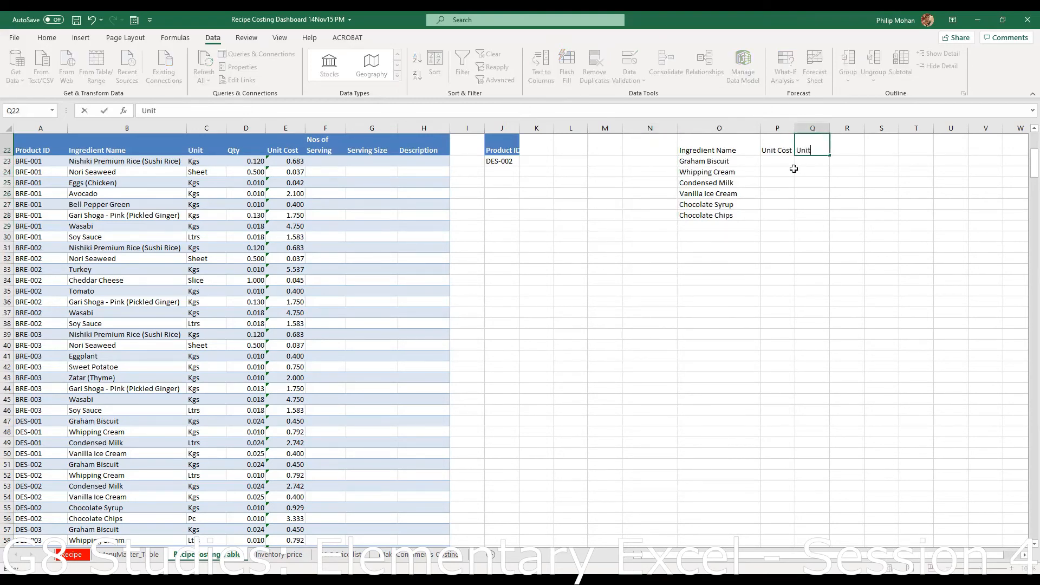
{"action": "key", "text": "Return"}
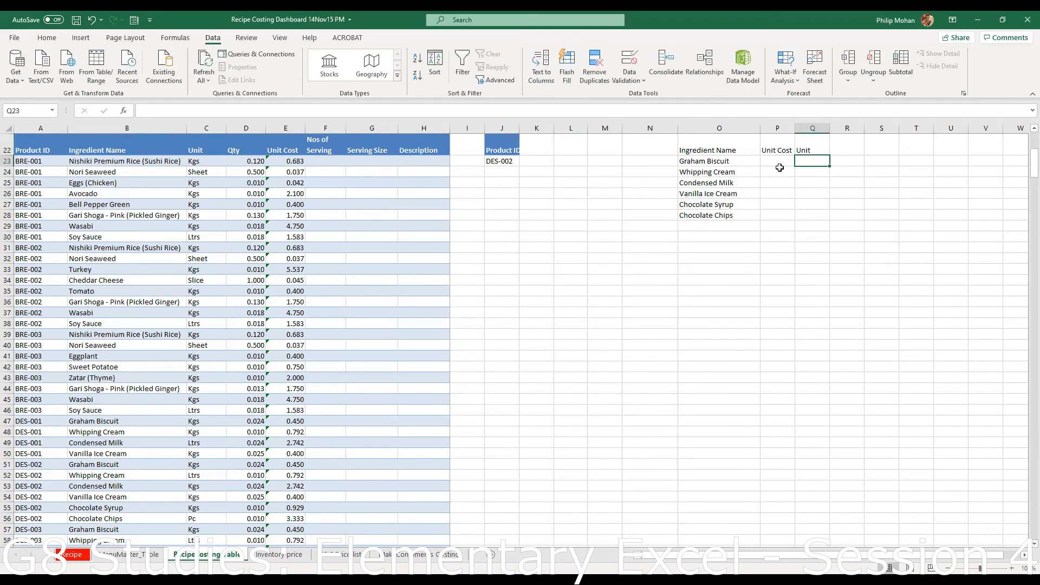
- Run Advanced Filter copying the DES-002 rows to O22:Q22 for name, unit cost and unit
{"action": "left_click", "coordinate": [501, 81]}
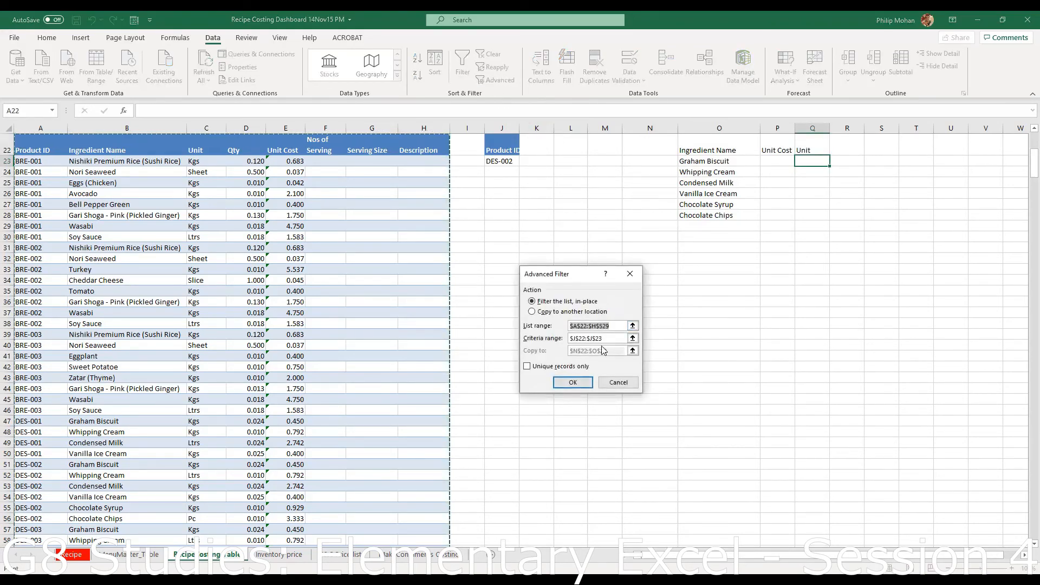
{"action": "left_click", "coordinate": [536, 313]}
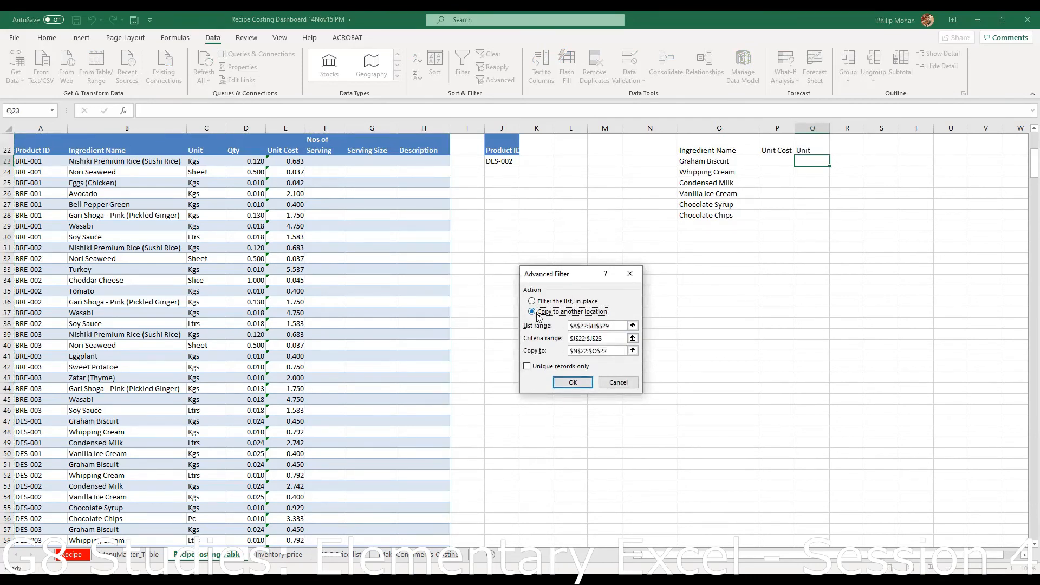
{"action": "left_click", "coordinate": [625, 351]}
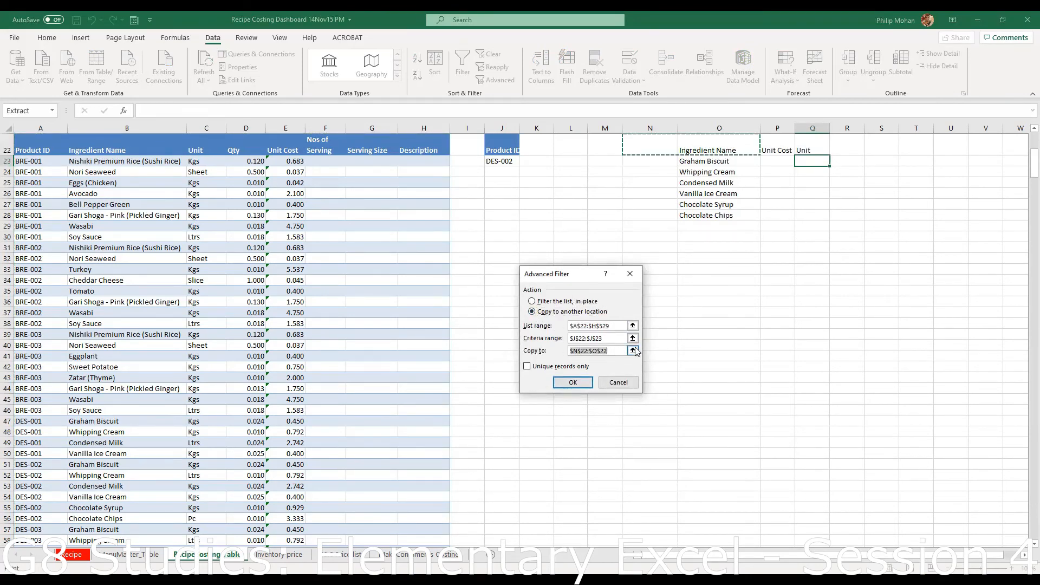
{"action": "left_click", "coordinate": [632, 352]}
{"action": "left_click", "coordinate": [725, 148]}
{"action": "key", "text": "shift+Right"}
{"action": "key", "text": "shift+Right"}
{"action": "left_click", "coordinate": [636, 287]}
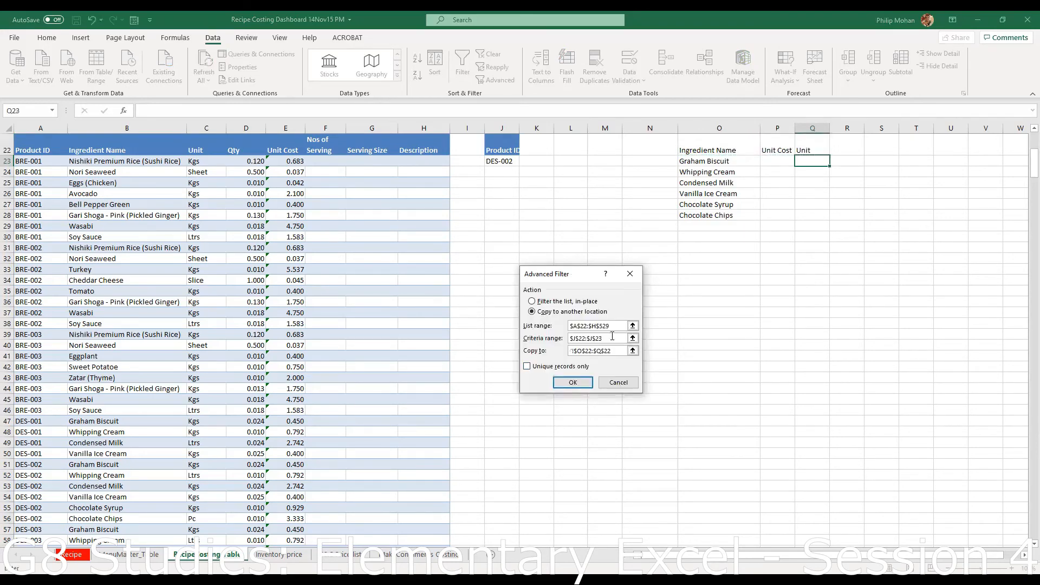
{"action": "left_click", "coordinate": [572, 383]}
{"action": "left_click", "coordinate": [826, 324]}
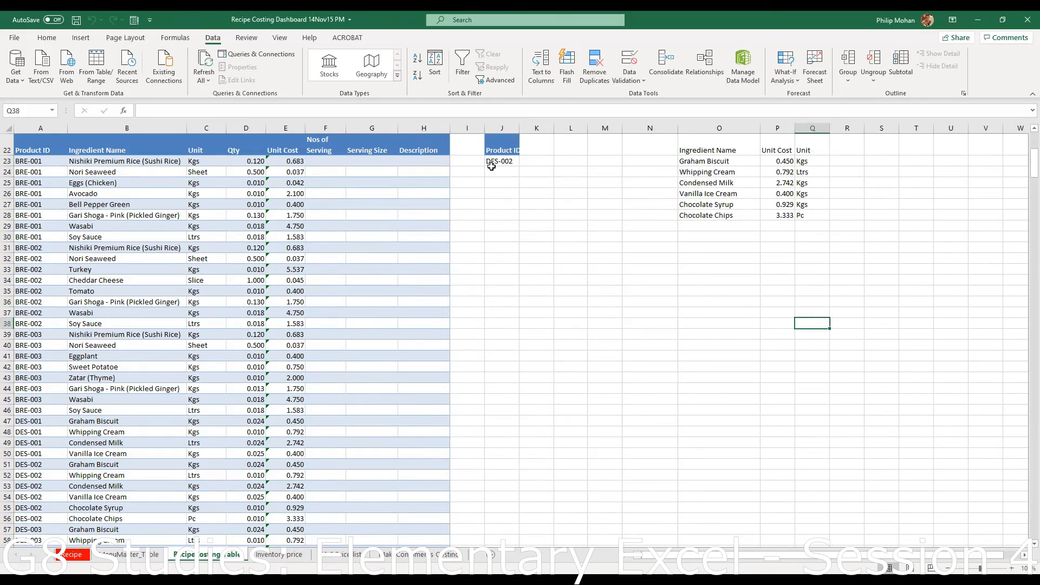
{"action": "scroll", "coordinate": [337, 241], "scroll_direction": "down", "scroll_amount": 3}
{"action": "scroll", "coordinate": [338, 241], "scroll_direction": "down", "scroll_amount": 3}
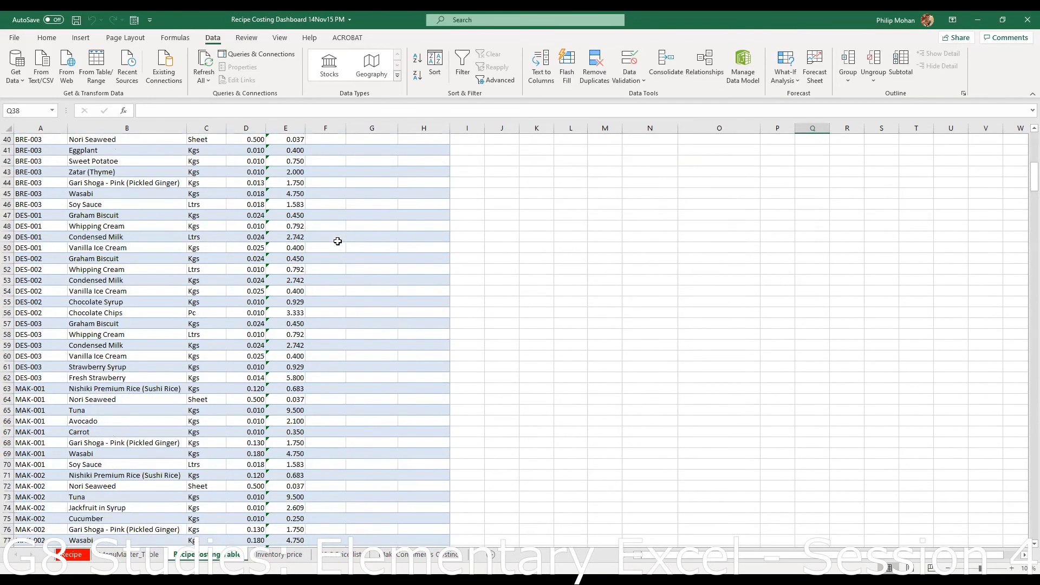
{"action": "scroll", "coordinate": [33, 293], "scroll_direction": "up", "scroll_amount": 9}
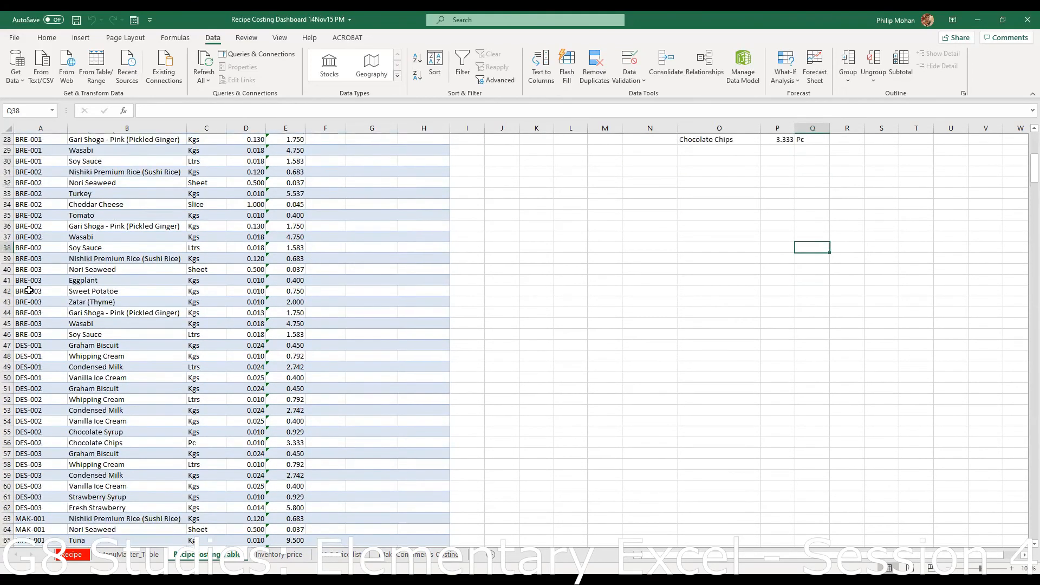
{"action": "scroll", "coordinate": [38, 290], "scroll_direction": "down", "scroll_amount": 10}
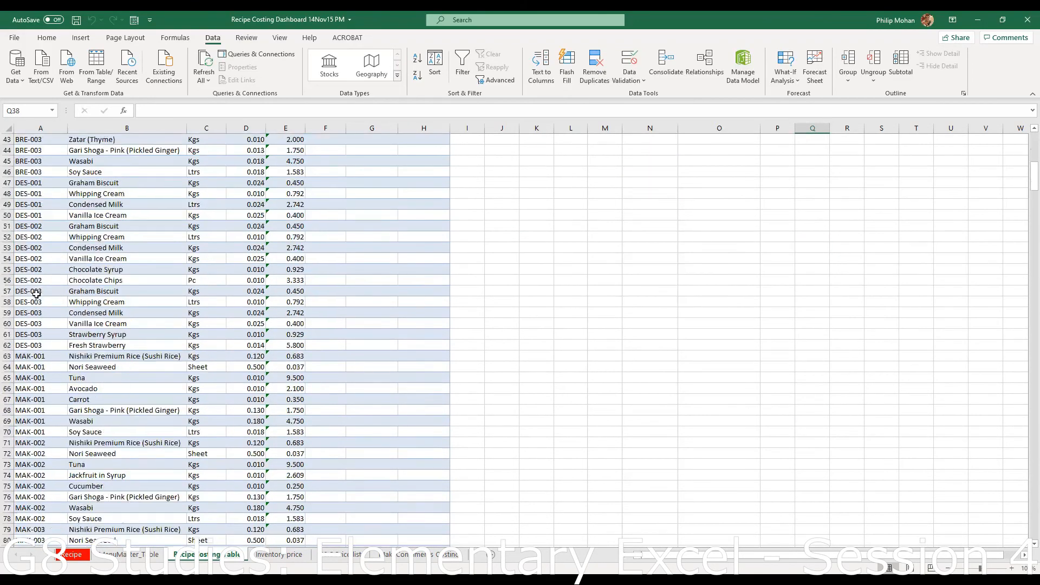
{"action": "left_click", "coordinate": [17, 226]}
{"action": "left_click_drag", "start_coordinate": [70, 229], "coordinate": [242, 283]}
{"action": "scroll", "coordinate": [705, 330], "scroll_direction": "up", "scroll_amount": 11}
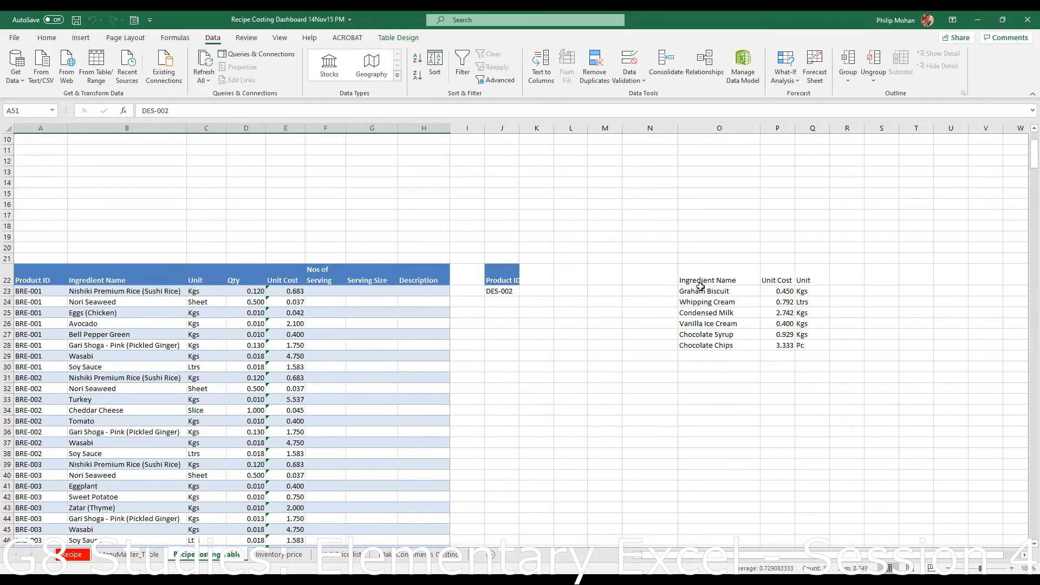
{"action": "left_click_drag", "start_coordinate": [700, 293], "coordinate": [708, 343]}
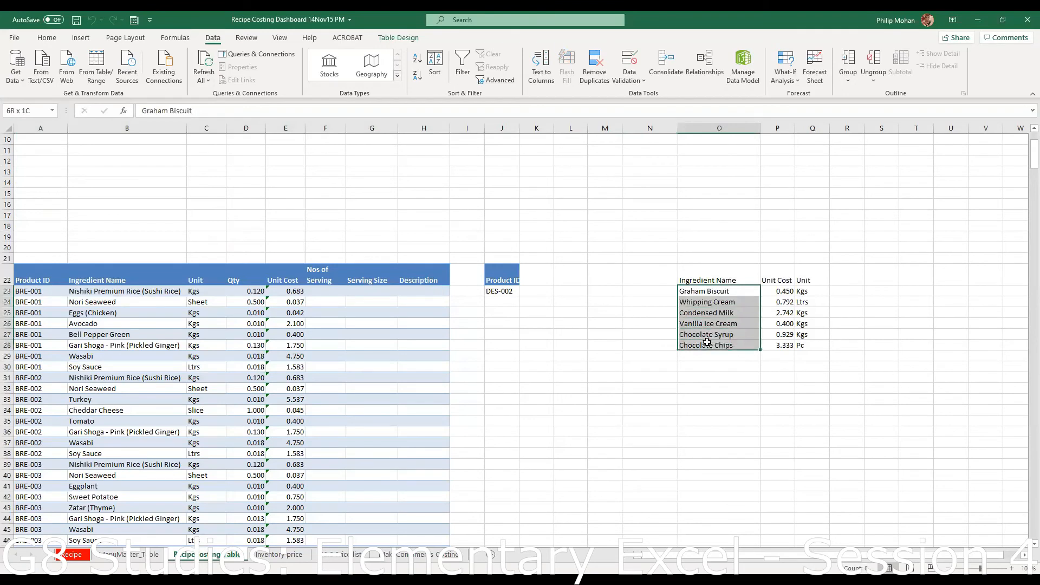
{"action": "left_click", "coordinate": [802, 399]}
{"action": "left_click_drag", "start_coordinate": [783, 291], "coordinate": [785, 345]}
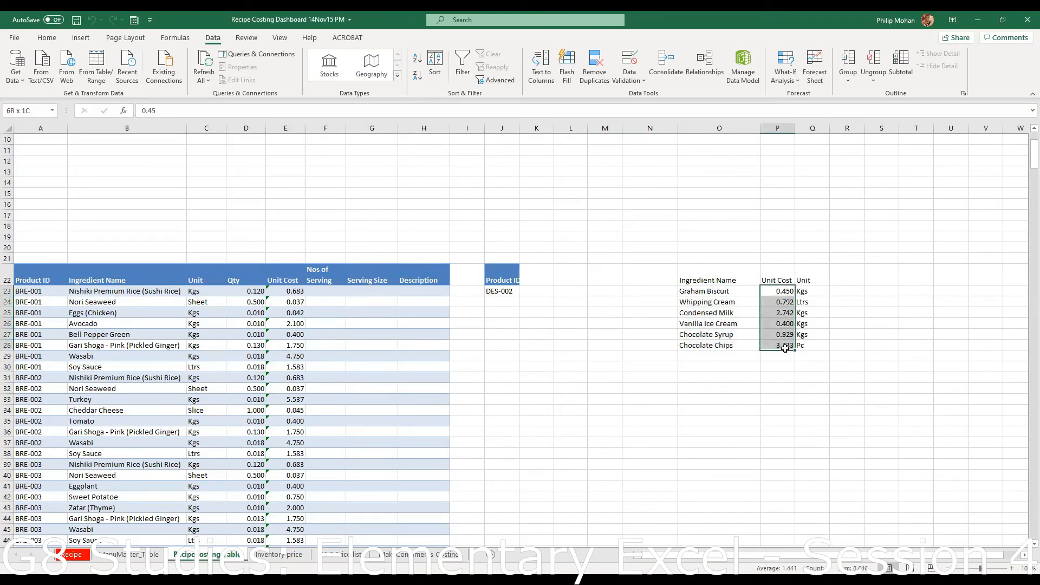
{"action": "left_click_drag", "start_coordinate": [804, 291], "coordinate": [806, 347]}
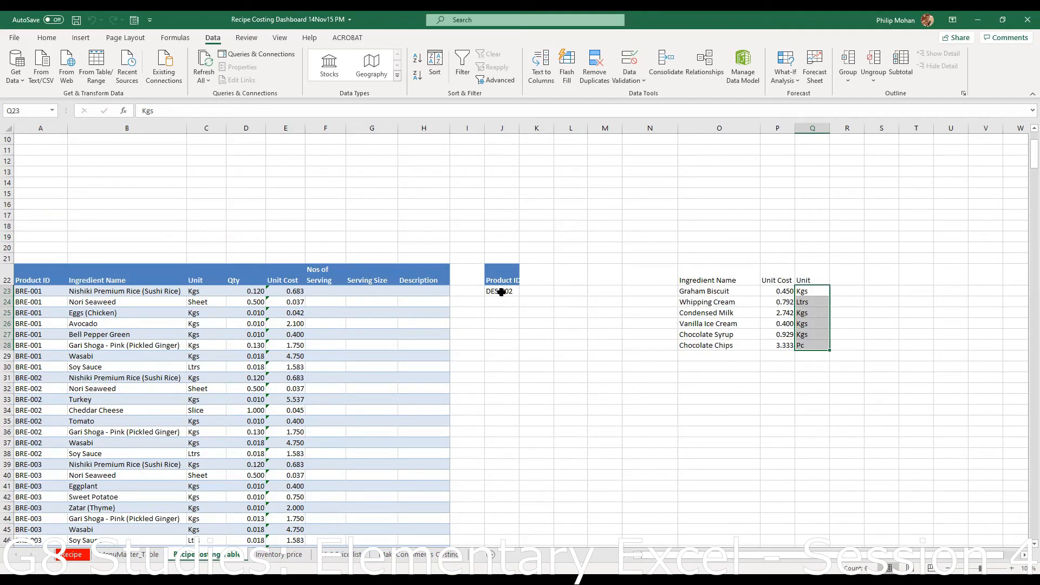
{"action": "left_click", "coordinate": [500, 292]}
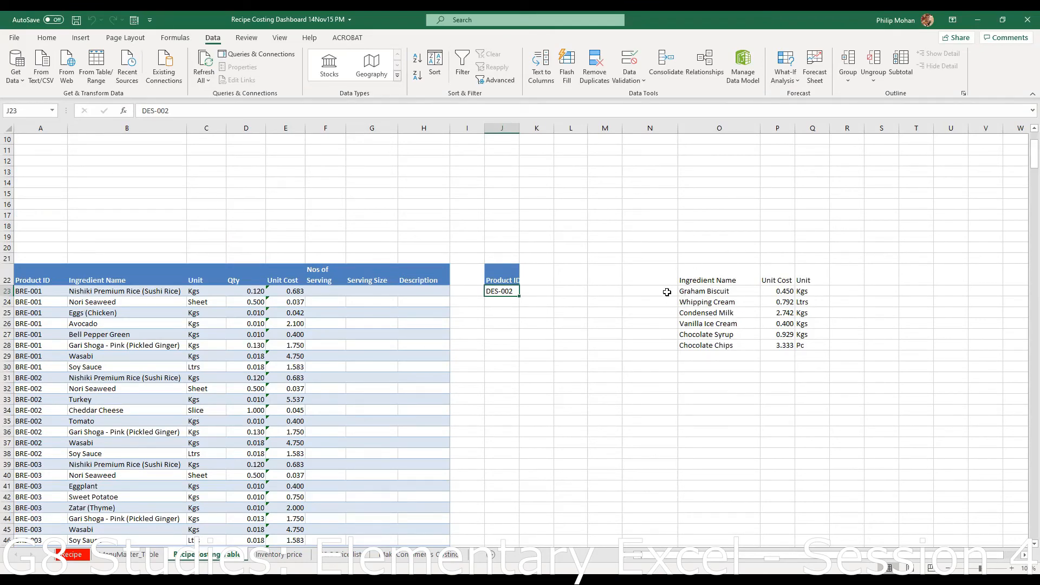
{"action": "left_click_drag", "start_coordinate": [666, 291], "coordinate": [671, 345]}
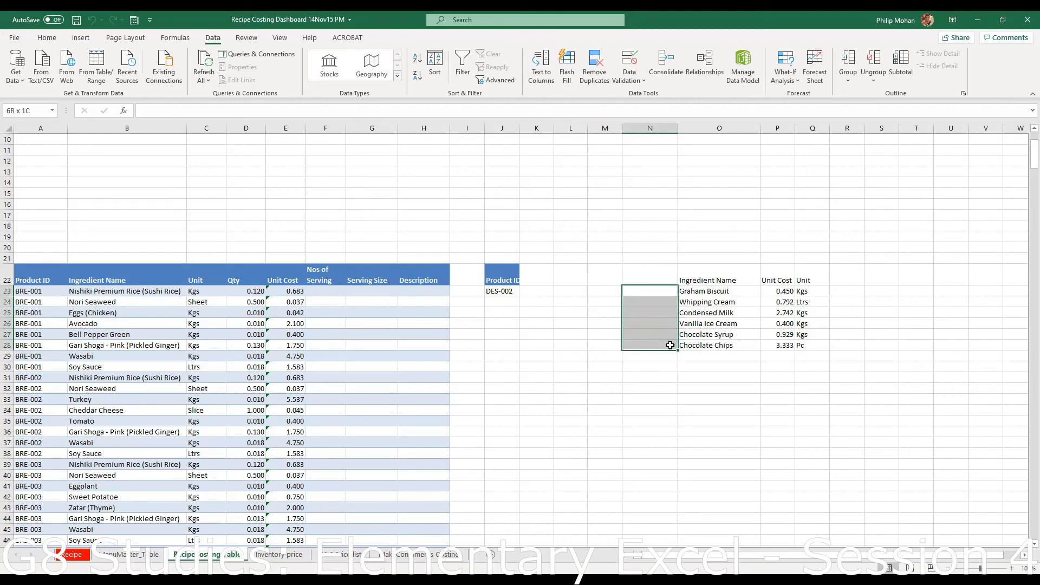
{"action": "left_click_drag", "start_coordinate": [670, 345], "coordinate": [670, 345]}
{"action": "left_click", "coordinate": [721, 272]}
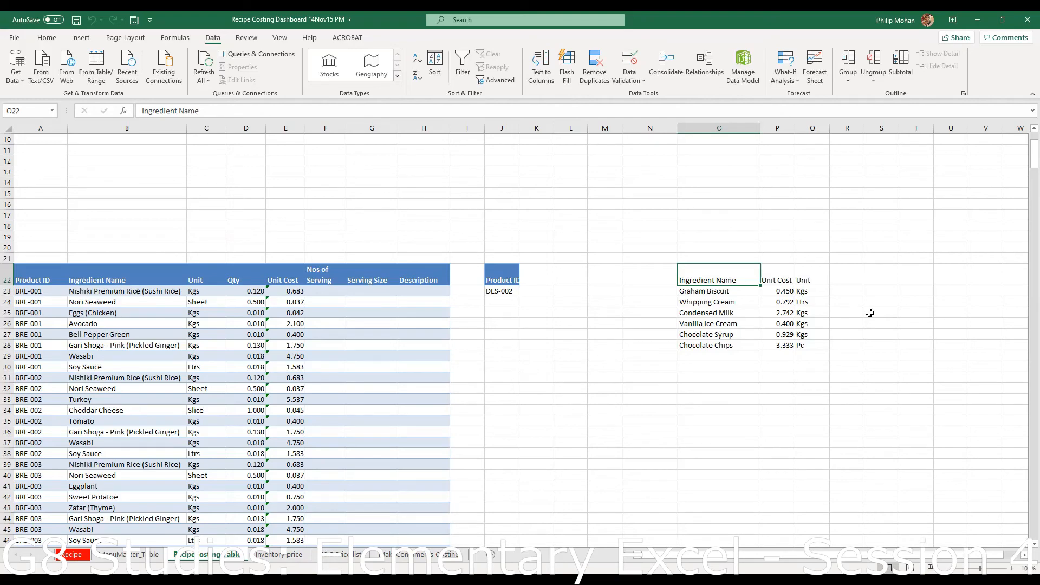
- Review the O22:Q22 extract headings, then move to the Recipe sheet's cost summary
{"action": "scroll", "coordinate": [358, 268], "scroll_direction": "up", "scroll_amount": 4}
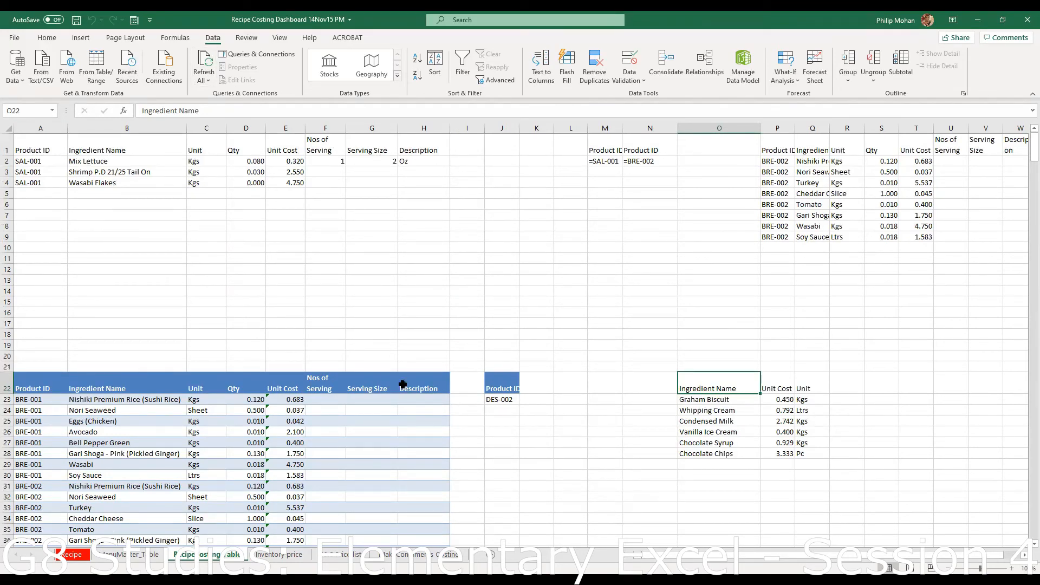
{"action": "scroll", "coordinate": [399, 423], "scroll_direction": "down", "scroll_amount": 18}
{"action": "scroll", "coordinate": [400, 424], "scroll_direction": "up", "scroll_amount": 18}
{"action": "left_click_drag", "start_coordinate": [692, 386], "coordinate": [721, 390]}
{"action": "left_click", "coordinate": [808, 389]}
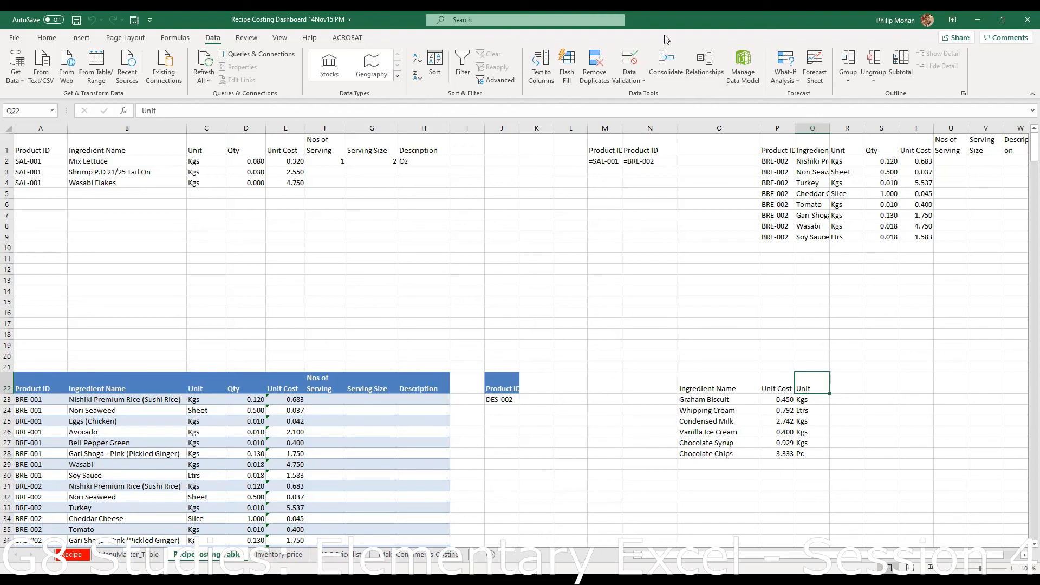
{"action": "left_click", "coordinate": [612, 39]}
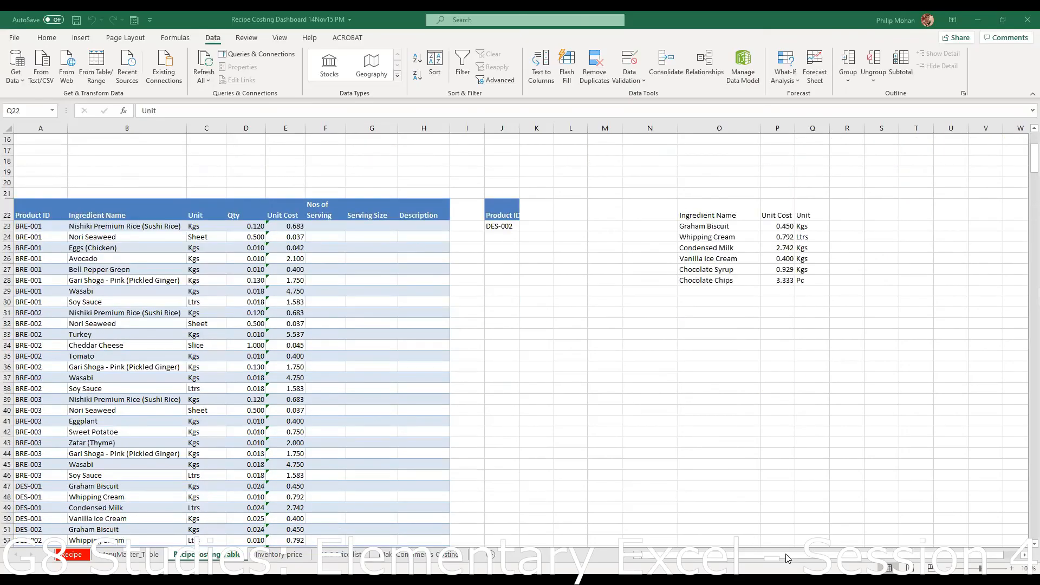
{"action": "left_click", "coordinate": [74, 555]}
{"action": "scroll", "coordinate": [734, 379], "scroll_direction": "up", "scroll_amount": 1}
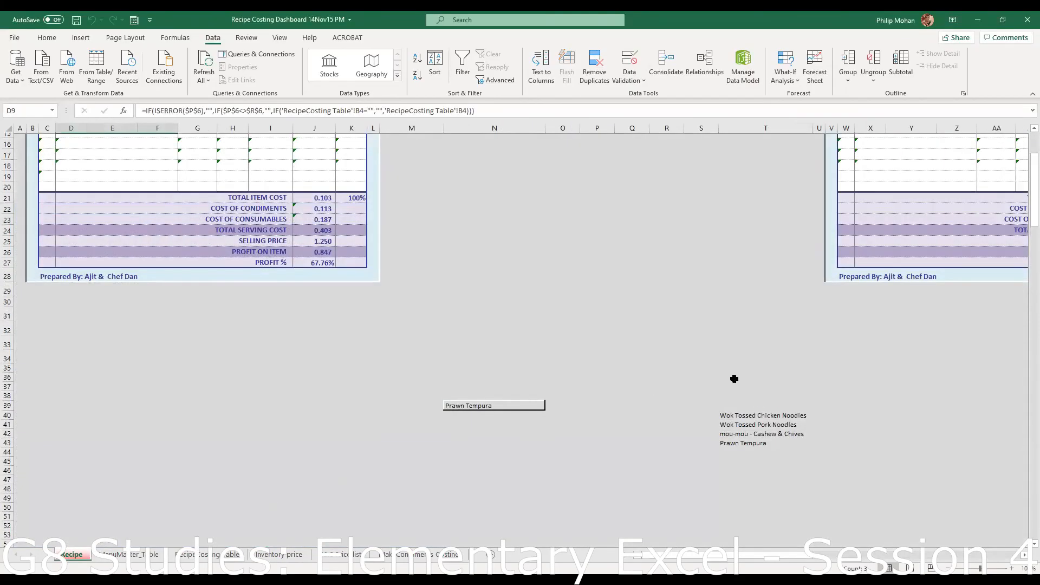
{"action": "scroll", "coordinate": [968, 175], "scroll_direction": "up", "scroll_amount": 5}
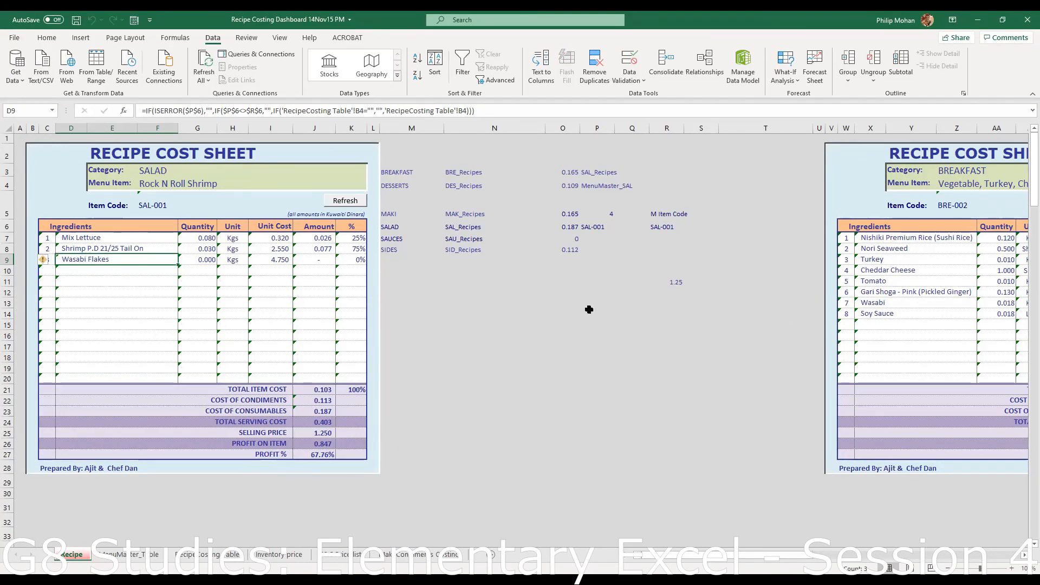
{"action": "scroll", "coordinate": [525, 363], "scroll_direction": "down", "scroll_amount": 8}
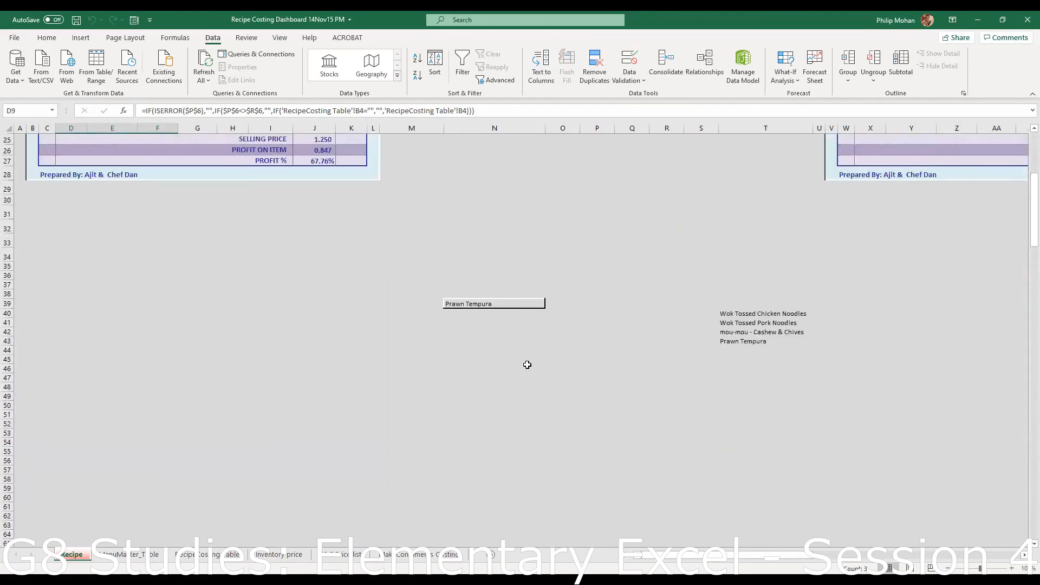
{"action": "left_click", "coordinate": [508, 302]}
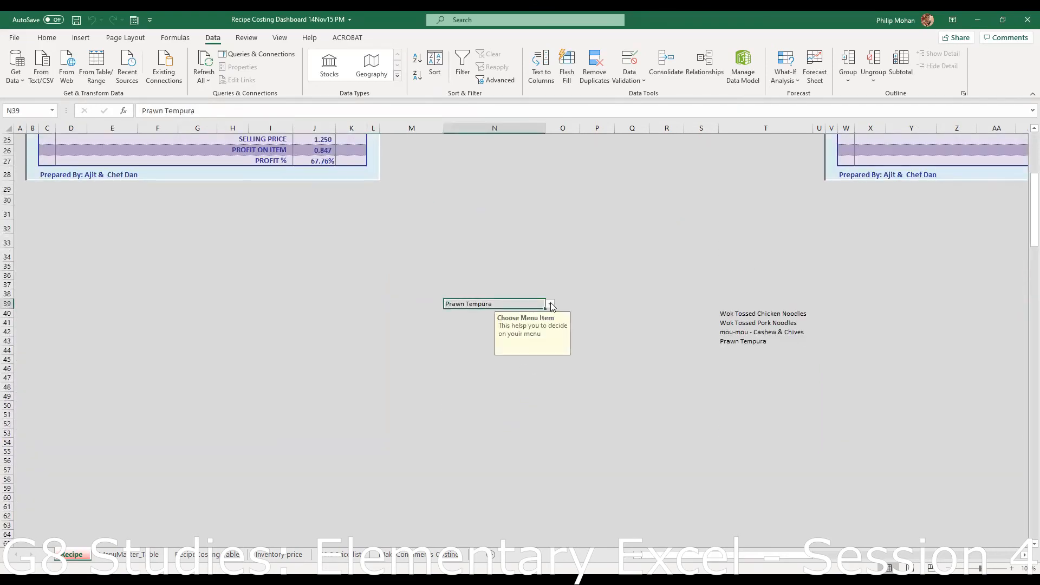
{"action": "left_click", "coordinate": [551, 305]}
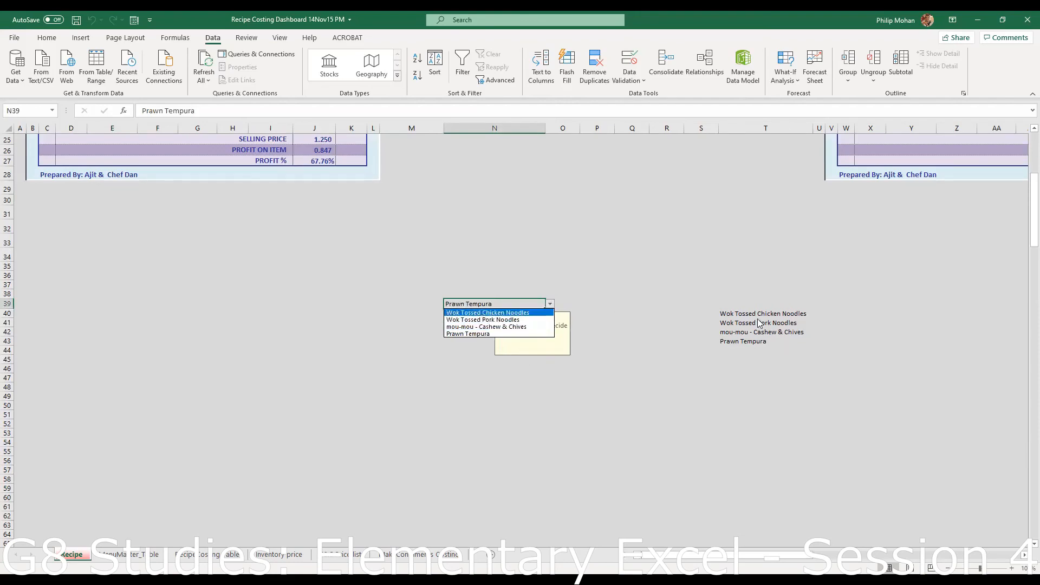
{"action": "left_click", "coordinate": [695, 379]}
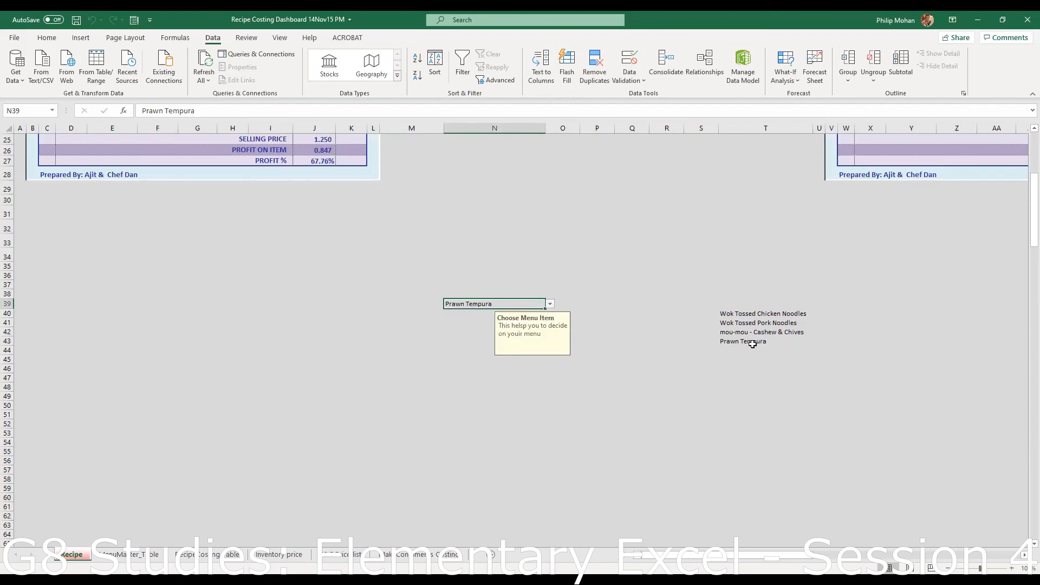
{"action": "left_click", "coordinate": [736, 314]}
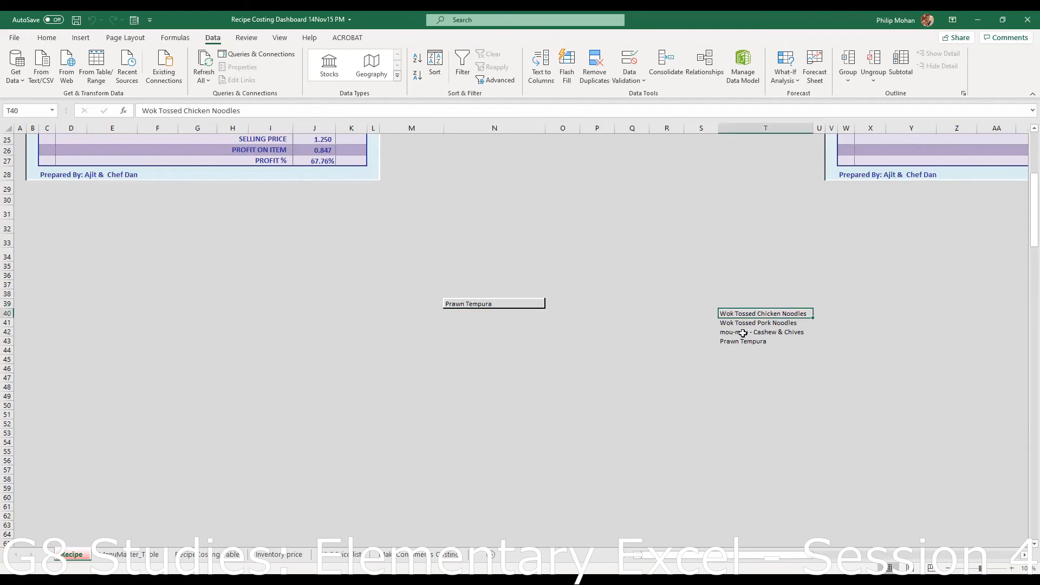
{"action": "left_click_drag", "start_coordinate": [743, 324], "coordinate": [739, 342]}
{"action": "left_click", "coordinate": [735, 349]}
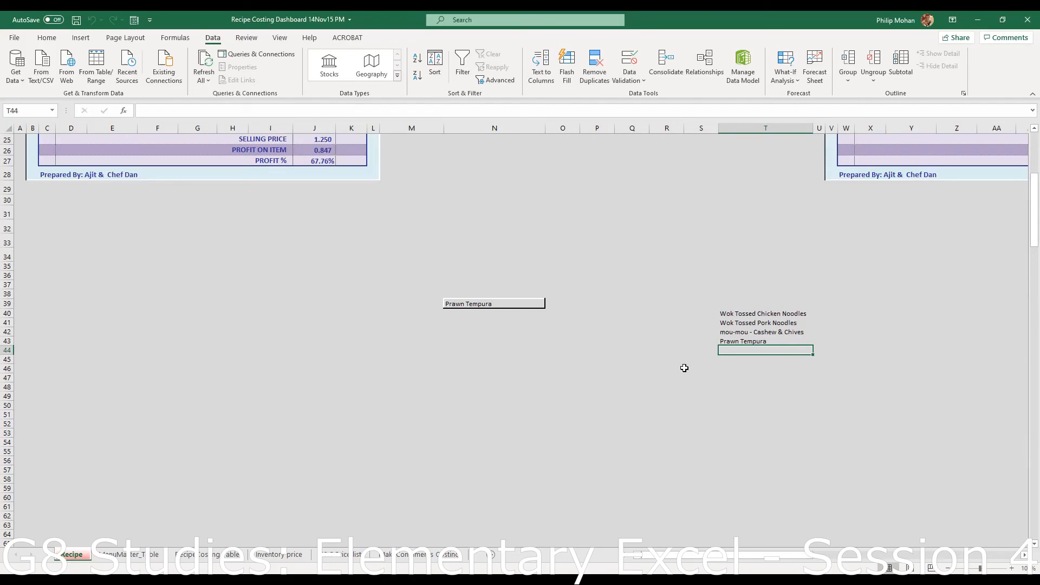
- Inspect the DES-002 extract block I20:R32 on the costing table, then return to the Recipe sheet
{"action": "left_click", "coordinate": [217, 553]}
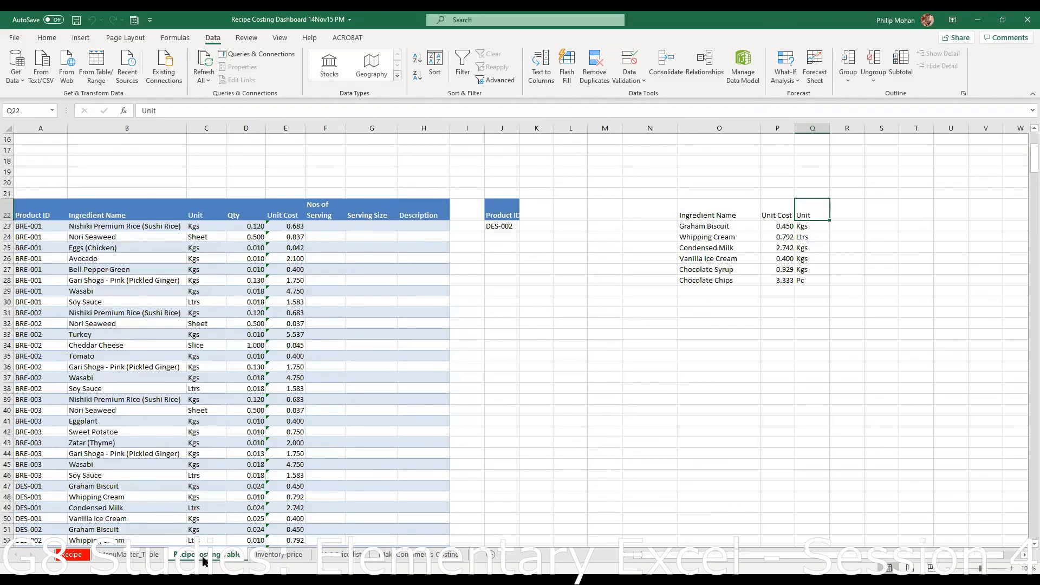
{"action": "scroll", "coordinate": [283, 495], "scroll_direction": "down", "scroll_amount": 5}
{"action": "scroll", "coordinate": [283, 494], "scroll_direction": "up", "scroll_amount": 7}
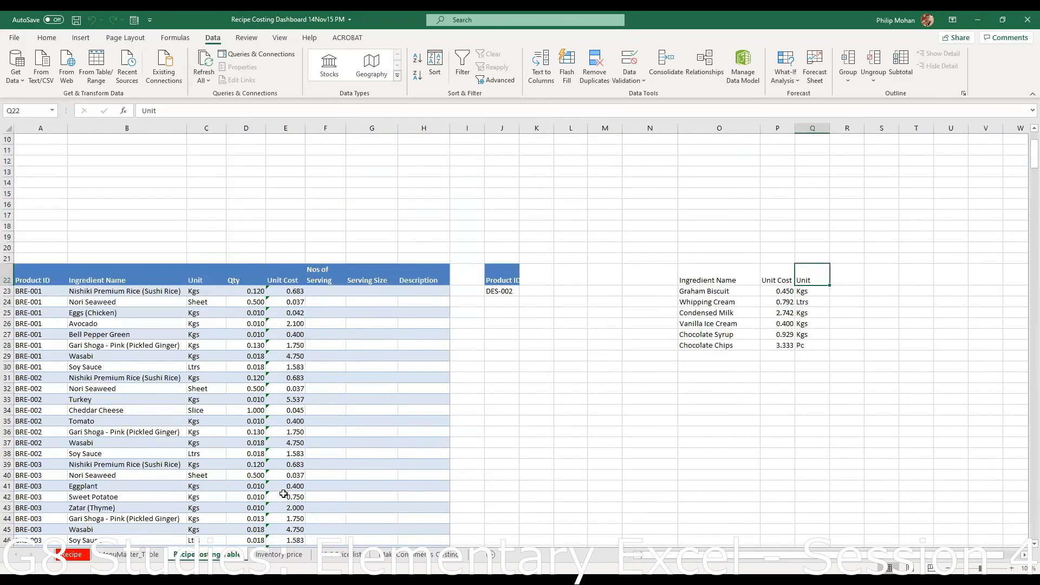
{"action": "left_click", "coordinate": [560, 495]}
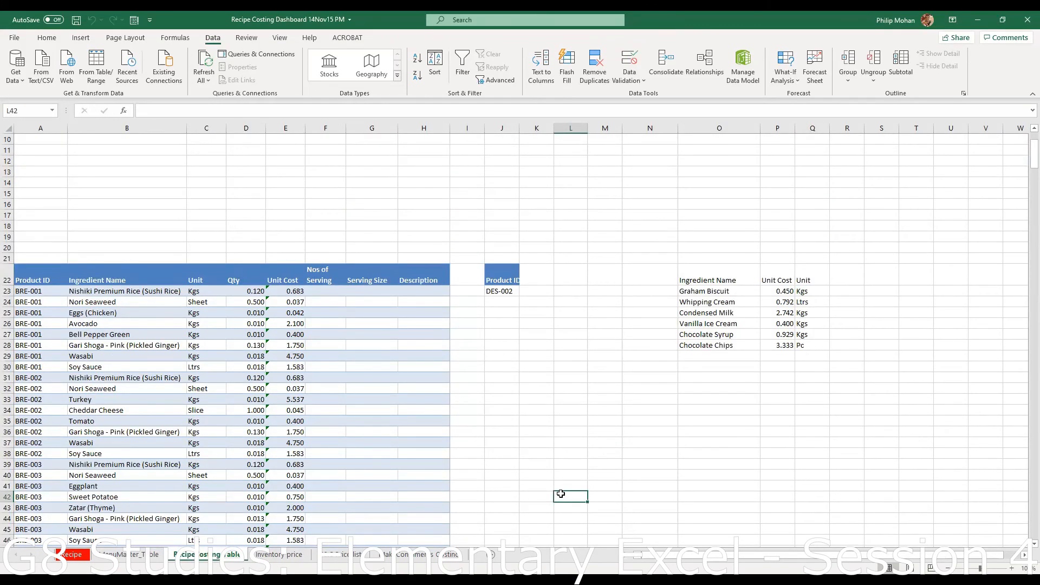
{"action": "scroll", "coordinate": [560, 494], "scroll_direction": "up", "scroll_amount": 4}
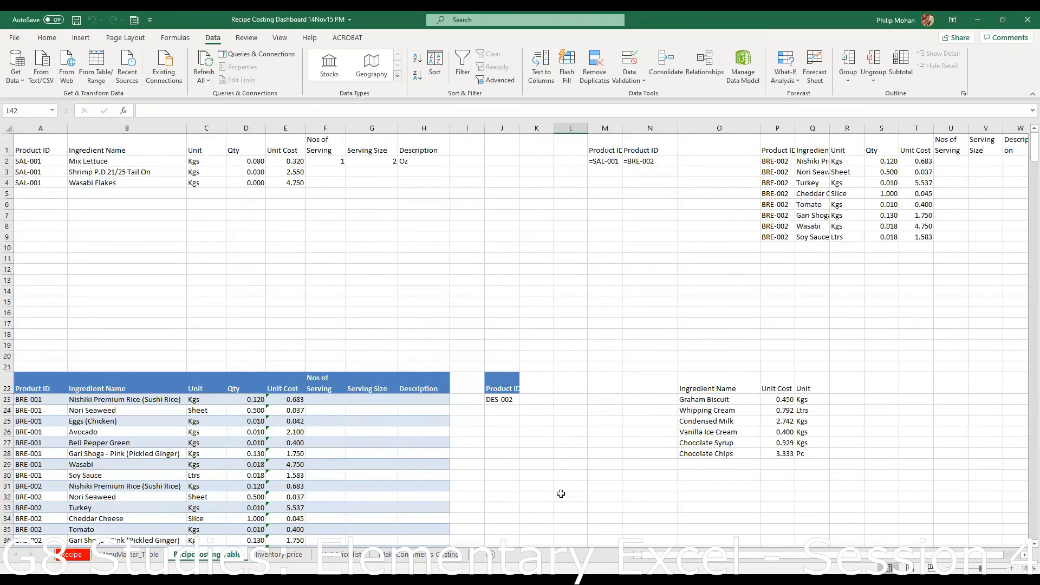
{"action": "scroll", "coordinate": [560, 494], "scroll_direction": "down", "scroll_amount": 1}
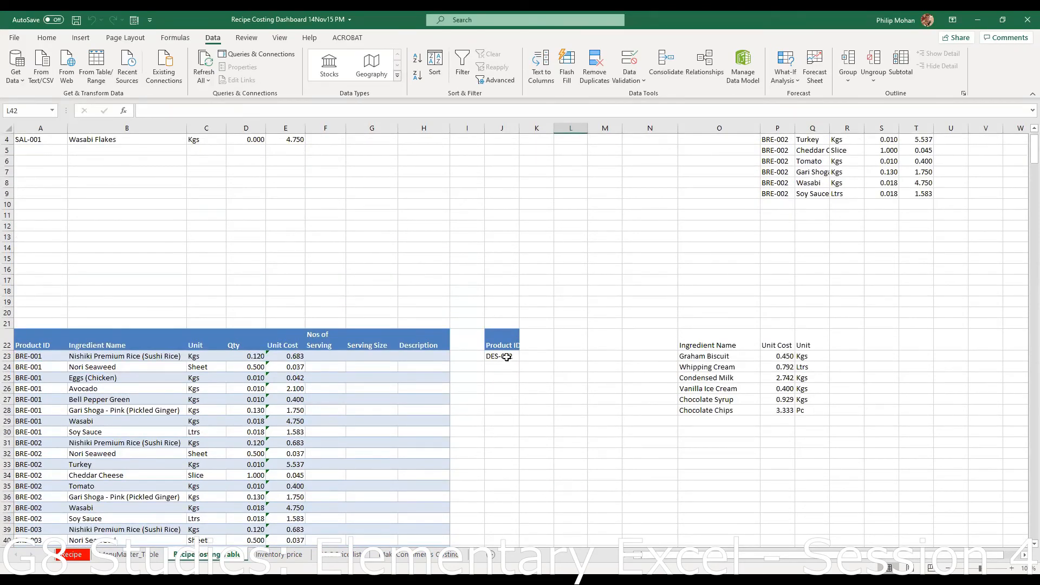
{"action": "left_click", "coordinate": [506, 357]}
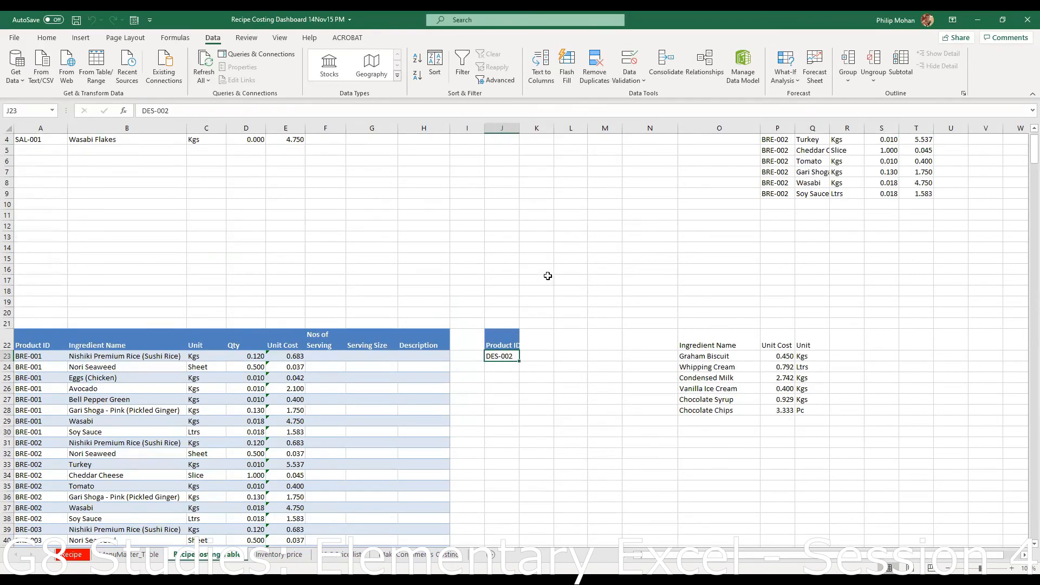
{"action": "mouse_move", "coordinate": [470, 316]}
{"action": "left_mouse_down"}
{"action": "mouse_move", "coordinate": [509, 430]}
{"action": "mouse_move", "coordinate": [831, 448]}
{"action": "left_mouse_up"}
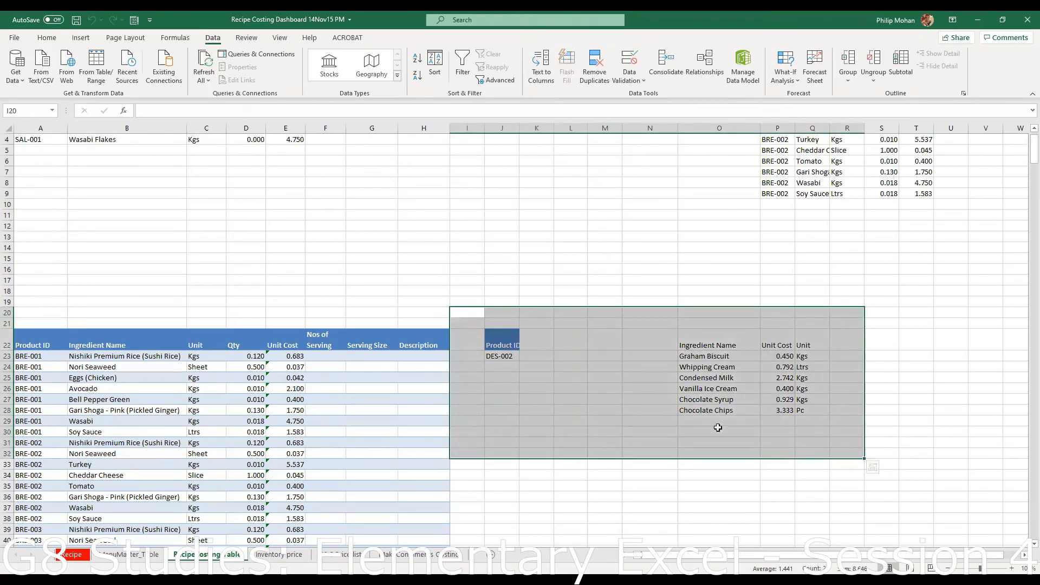
{"action": "left_click", "coordinate": [73, 555]}
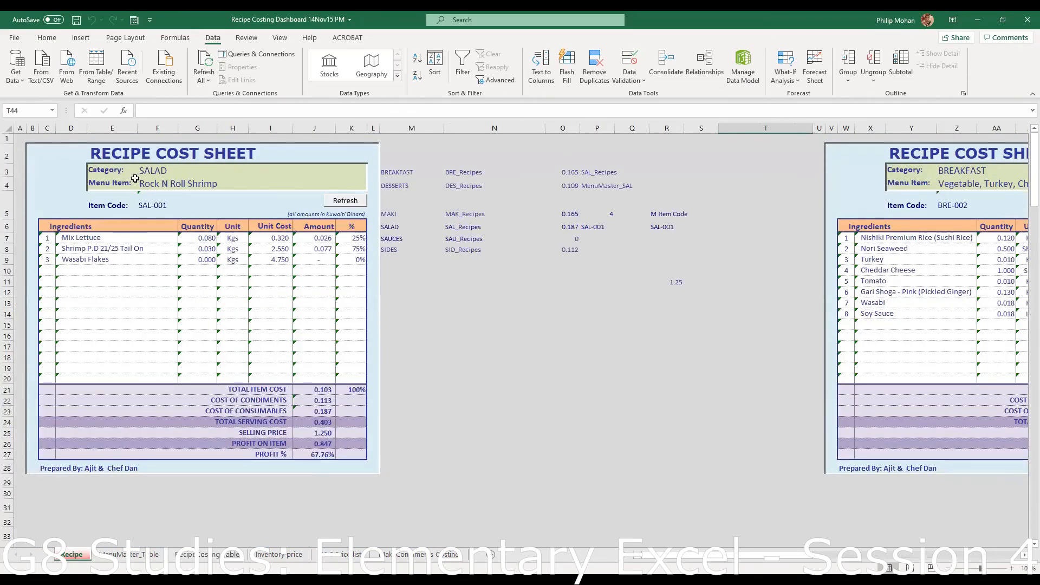
- Choose Carribean Crab as the Menu Item, refresh its four ingredients, and view the SAL-002 extract sheet
{"action": "left_click", "coordinate": [157, 207]}
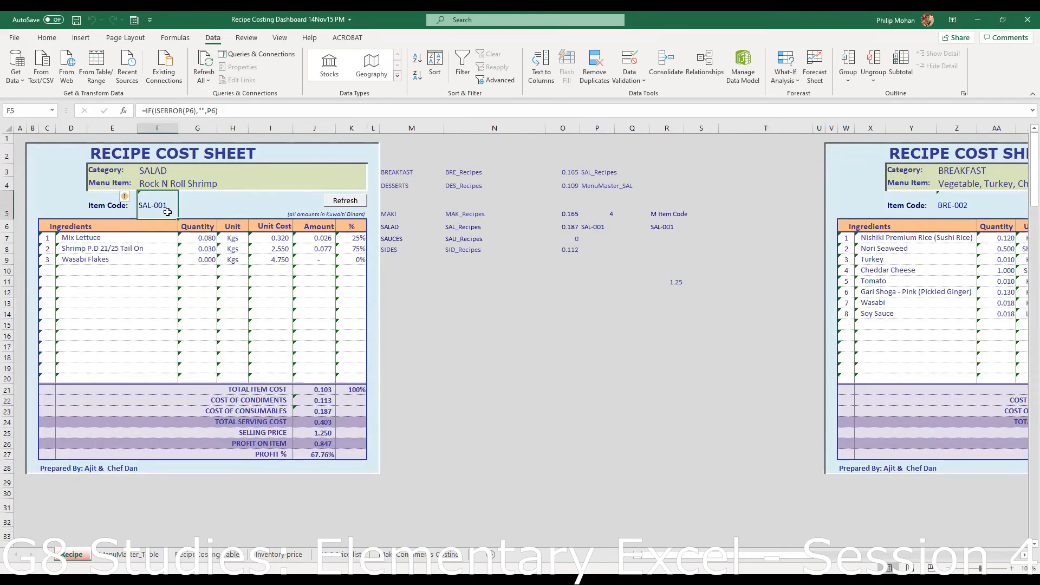
{"action": "left_click", "coordinate": [184, 183]}
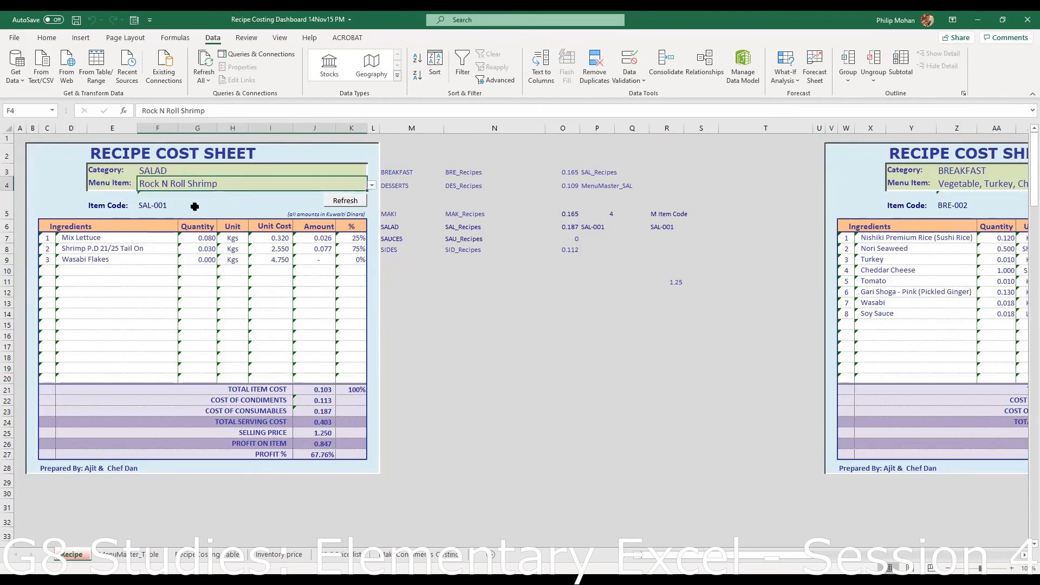
{"action": "left_click", "coordinate": [373, 186]}
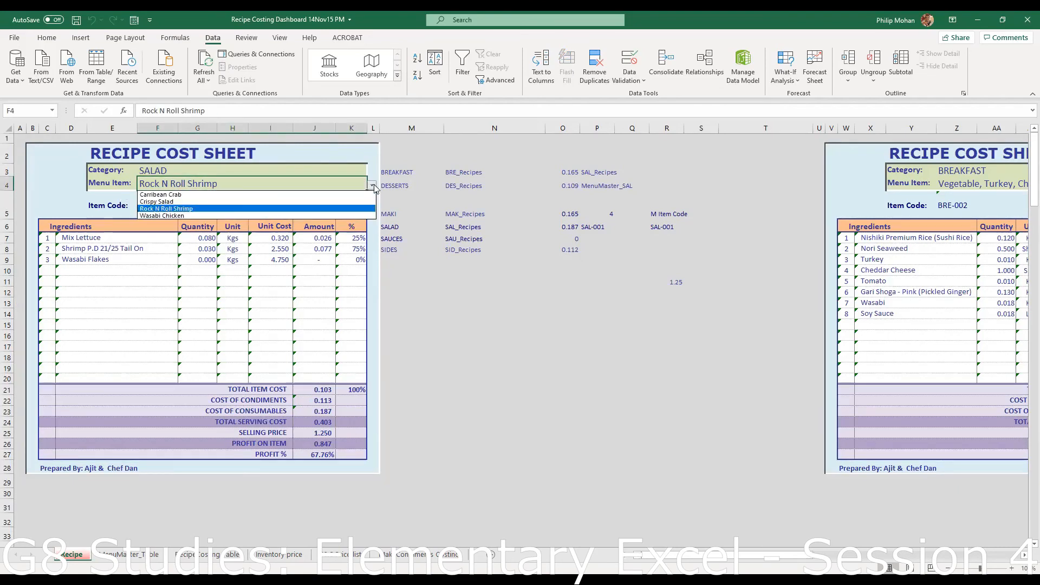
{"action": "left_click", "coordinate": [228, 194]}
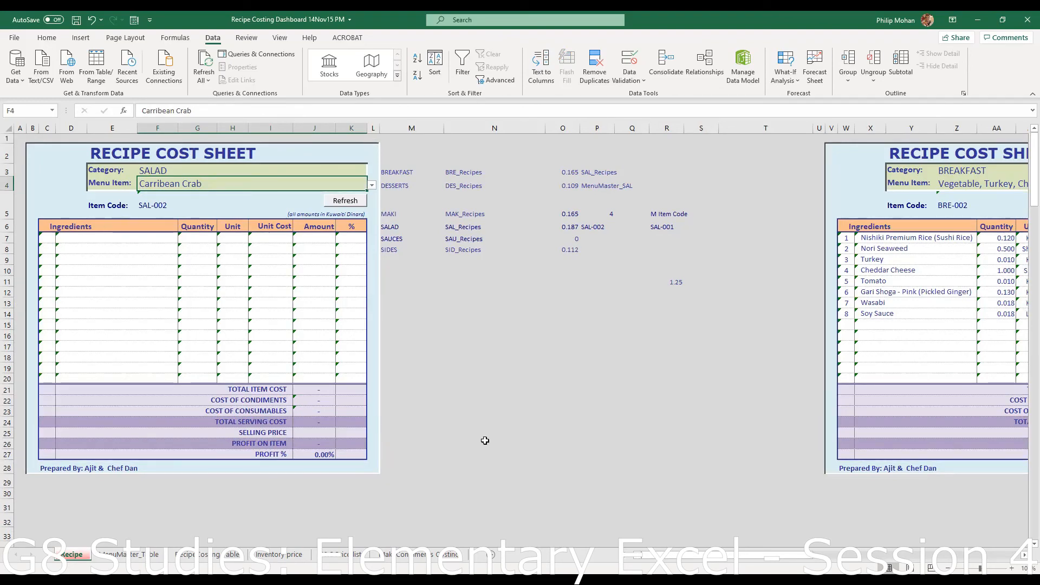
{"action": "left_click", "coordinate": [346, 202]}
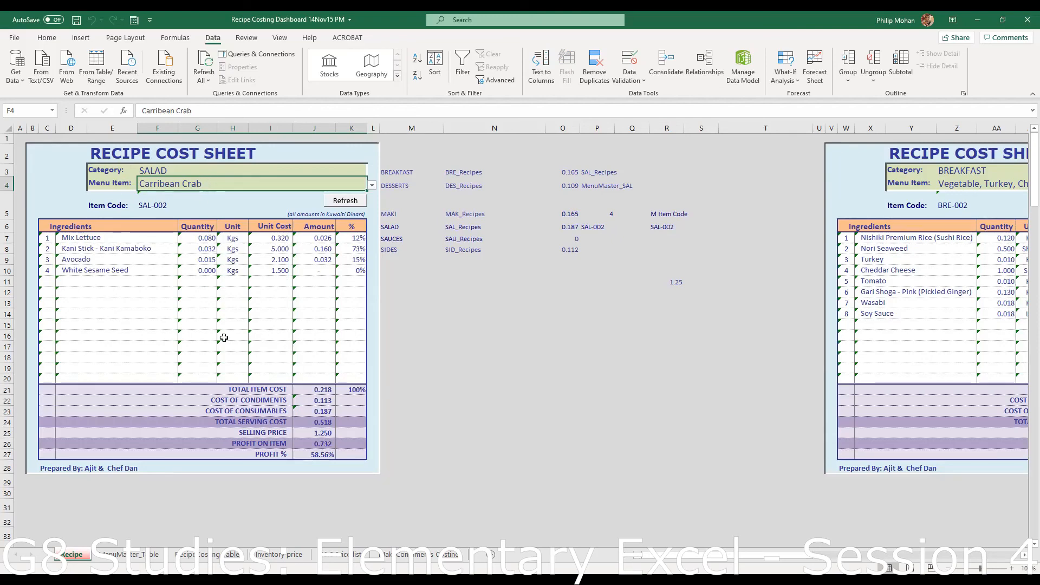
{"action": "left_click", "coordinate": [217, 558]}
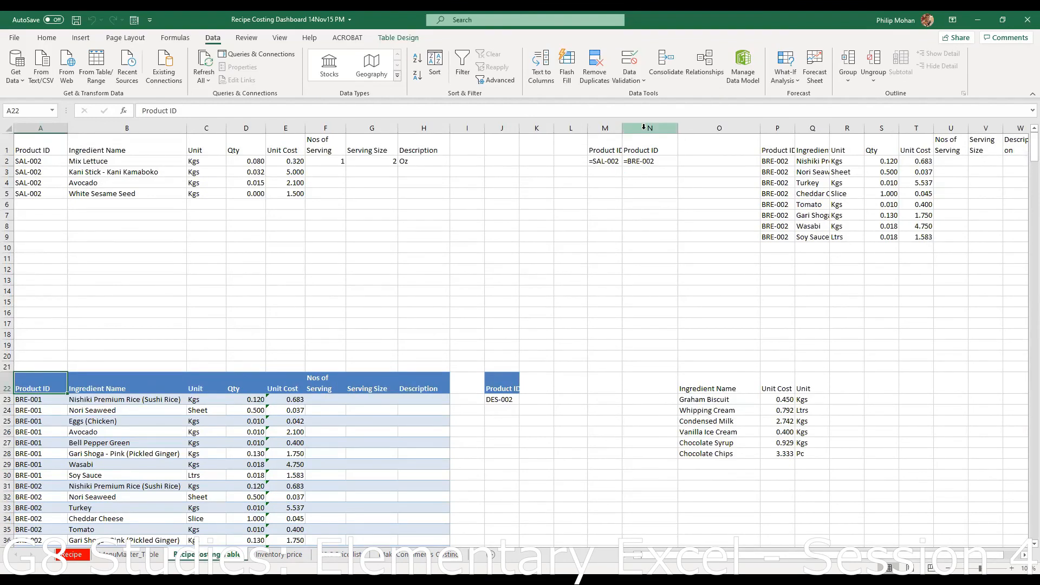
- Hide column N, which holds the BRE-002 criterion
{"action": "left_click", "coordinate": [644, 127]}
{"action": "right_click", "coordinate": [645, 129]}
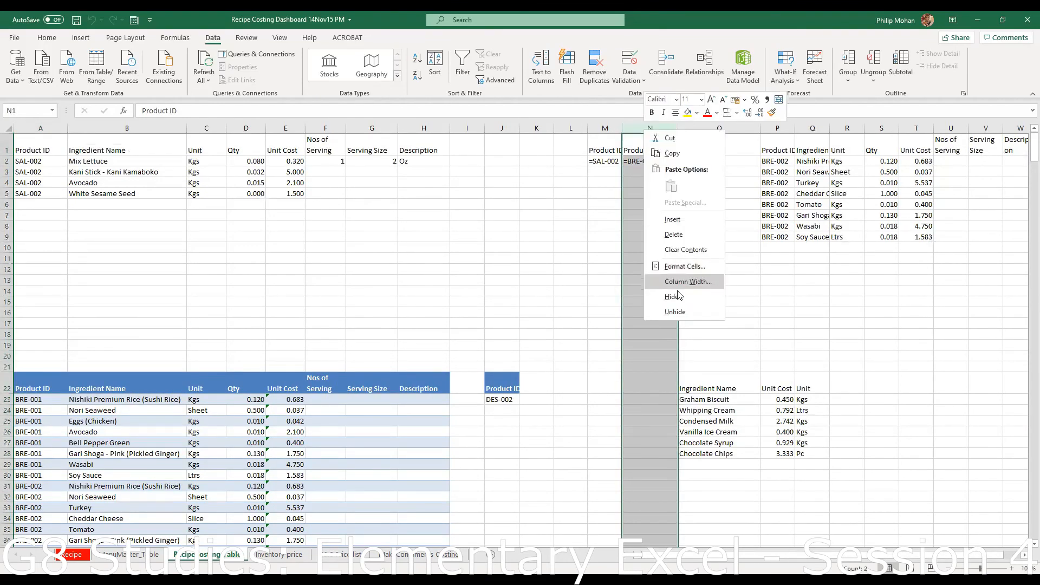
{"action": "left_click", "coordinate": [672, 296]}
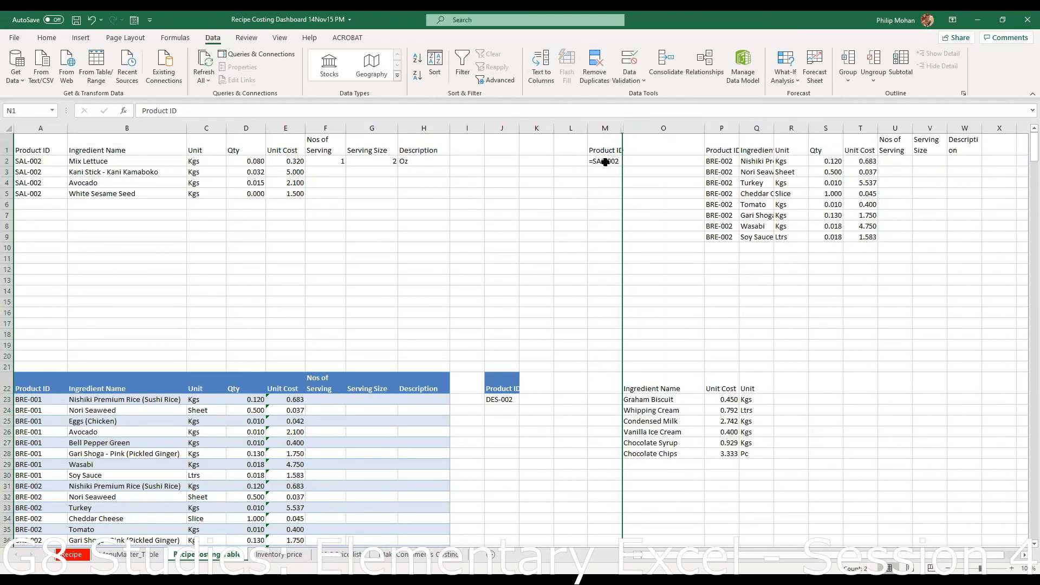
- Check the SAL-002 criterion in M2 and the extracted ID in A2, then return to the Recipe sheet
{"action": "left_click", "coordinate": [605, 162]}
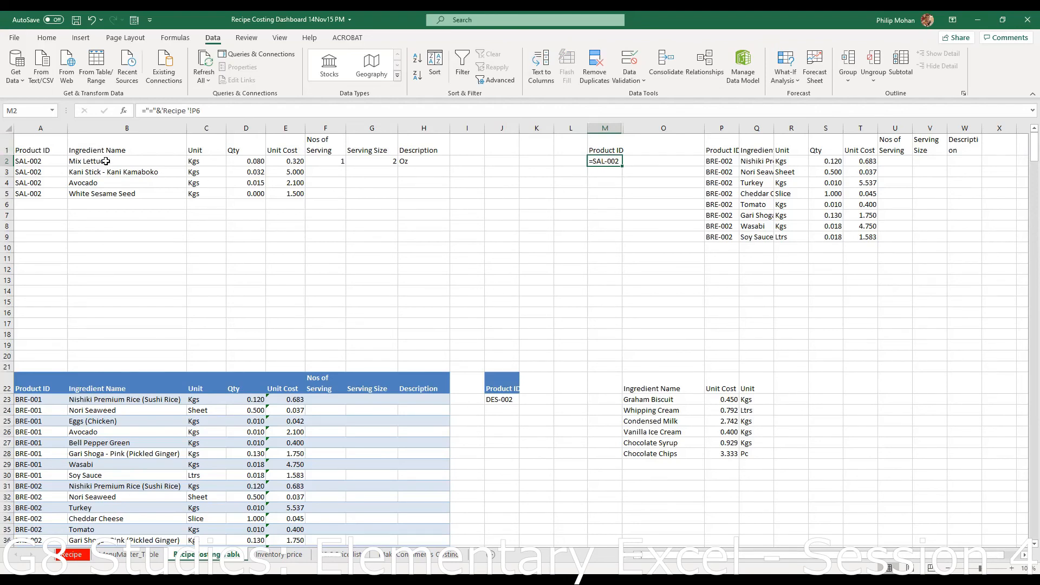
{"action": "left_click", "coordinate": [33, 162]}
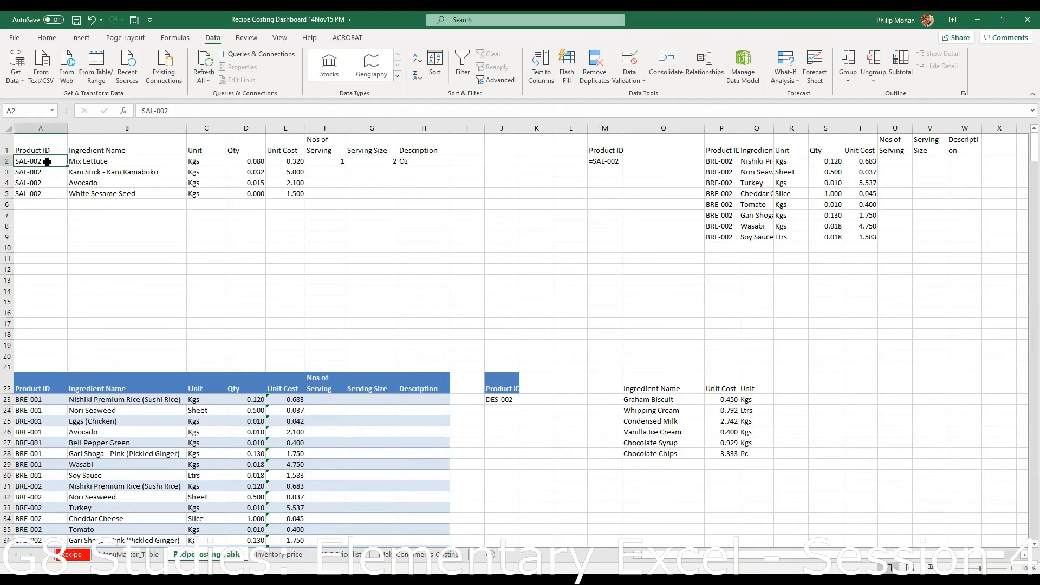
{"action": "left_click", "coordinate": [74, 557]}
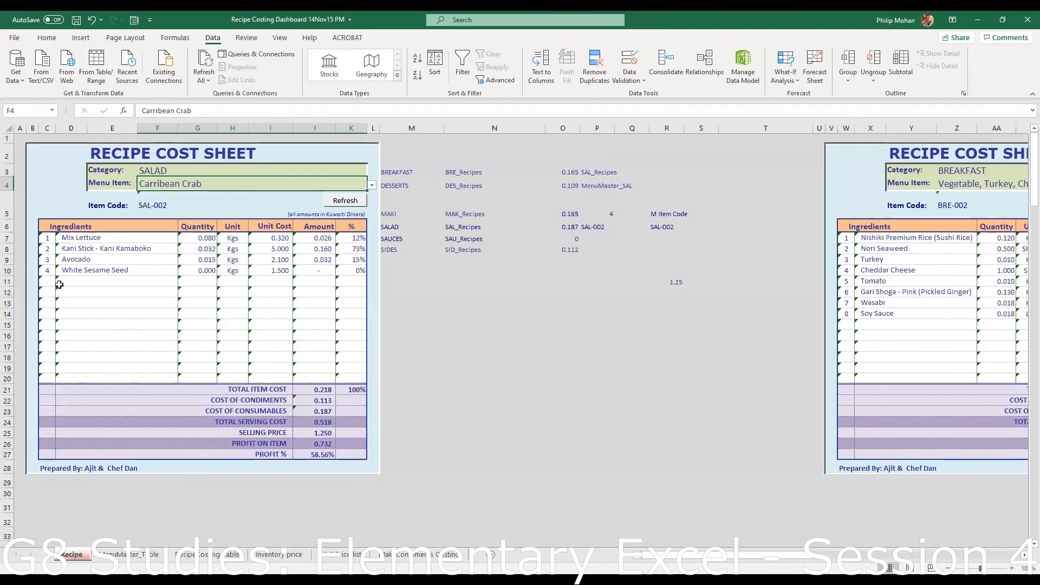
{"action": "left_click", "coordinate": [198, 237]}
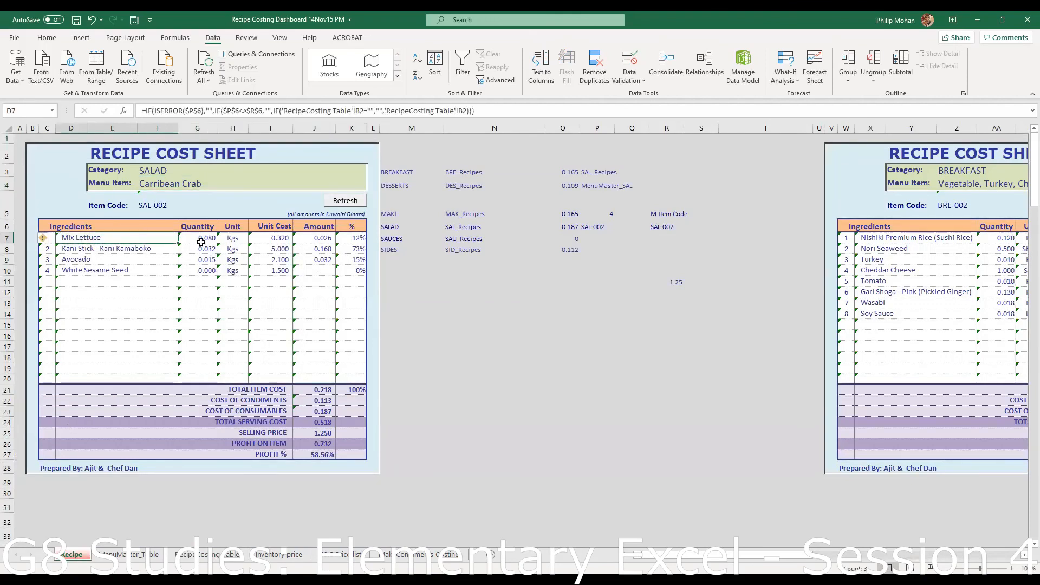
{"action": "left_click", "coordinate": [223, 556]}
{"action": "left_click_drag", "start_coordinate": [34, 144], "coordinate": [437, 220]}
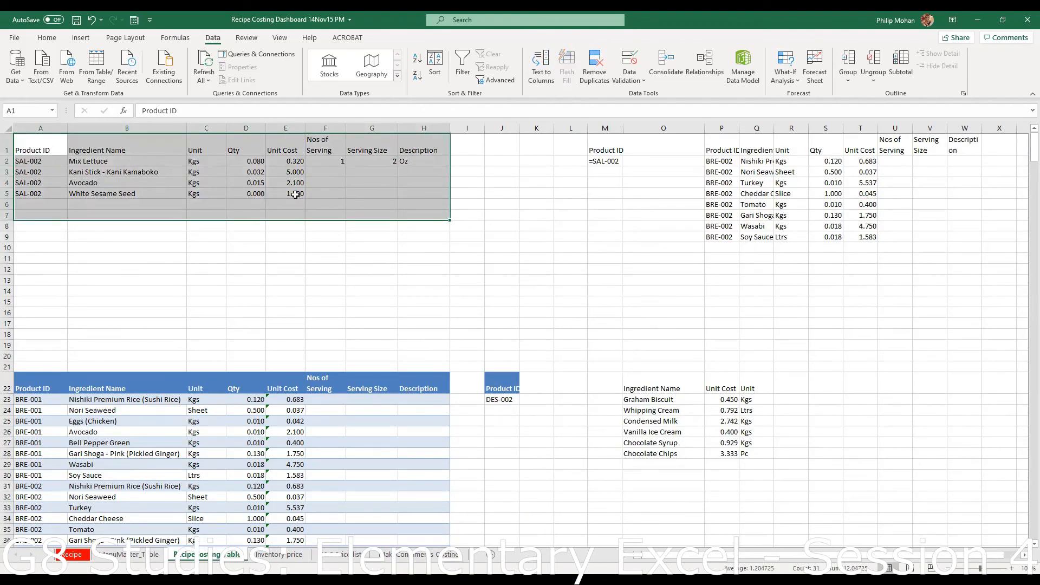
{"action": "left_click_drag", "start_coordinate": [607, 144], "coordinate": [611, 160]}
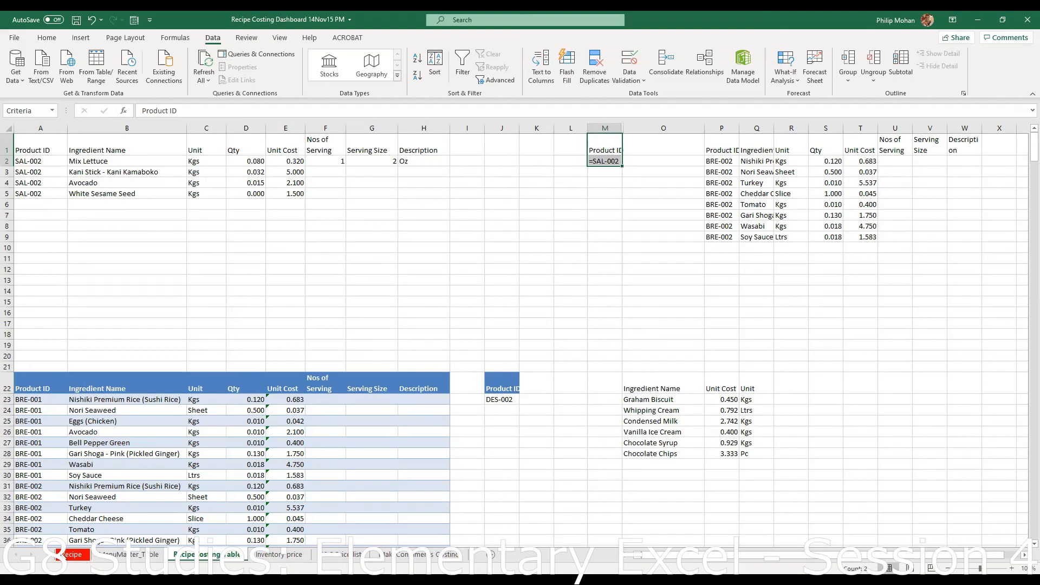
{"action": "left_click", "coordinate": [67, 555]}
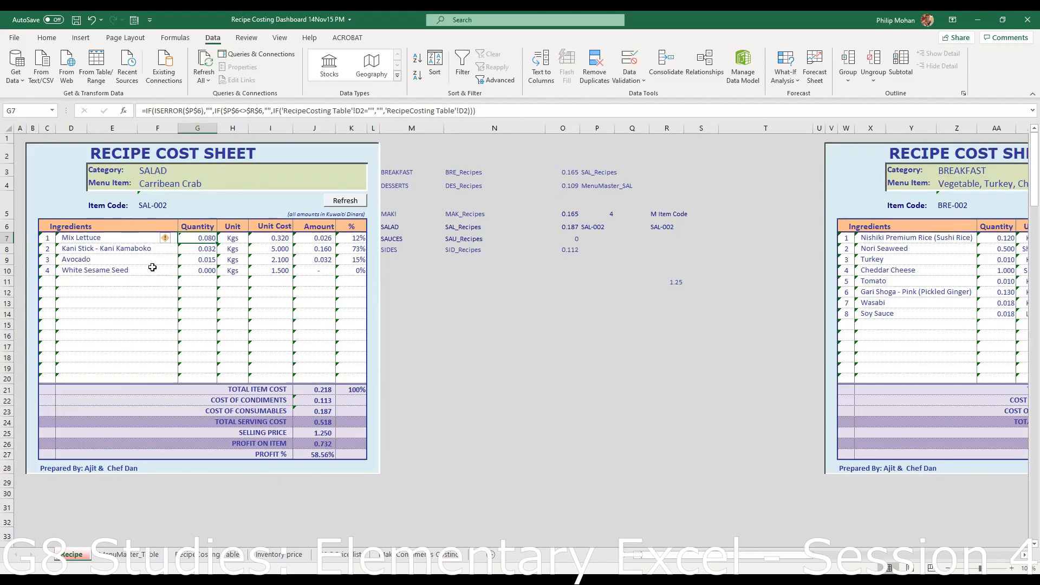
- Review the ingredient, category and quantity formulas, then copy the Kani Stick - Kani Kamaboko cell D8
{"action": "left_click", "coordinate": [124, 272]}
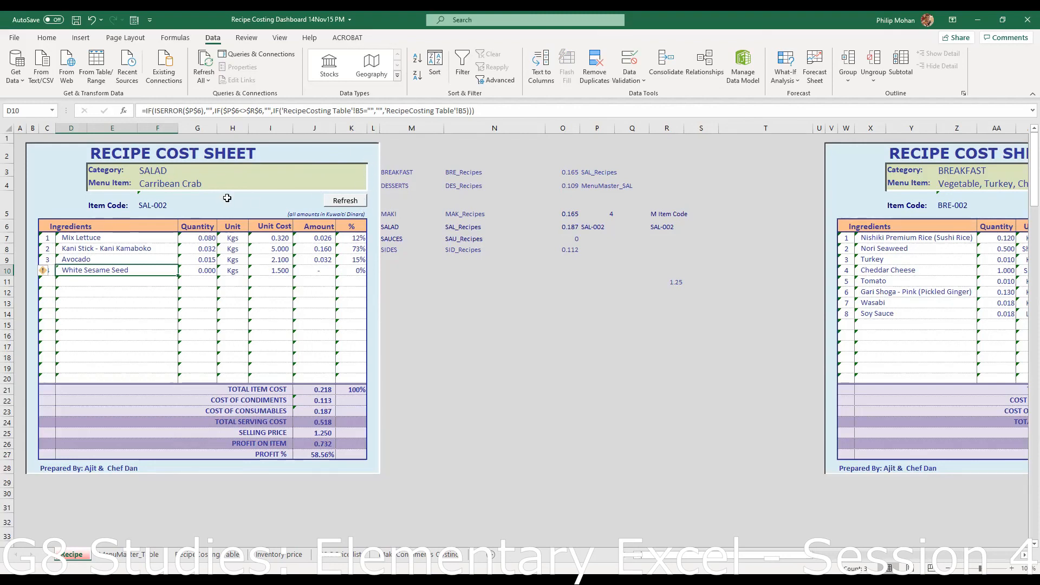
{"action": "left_click", "coordinate": [301, 171]}
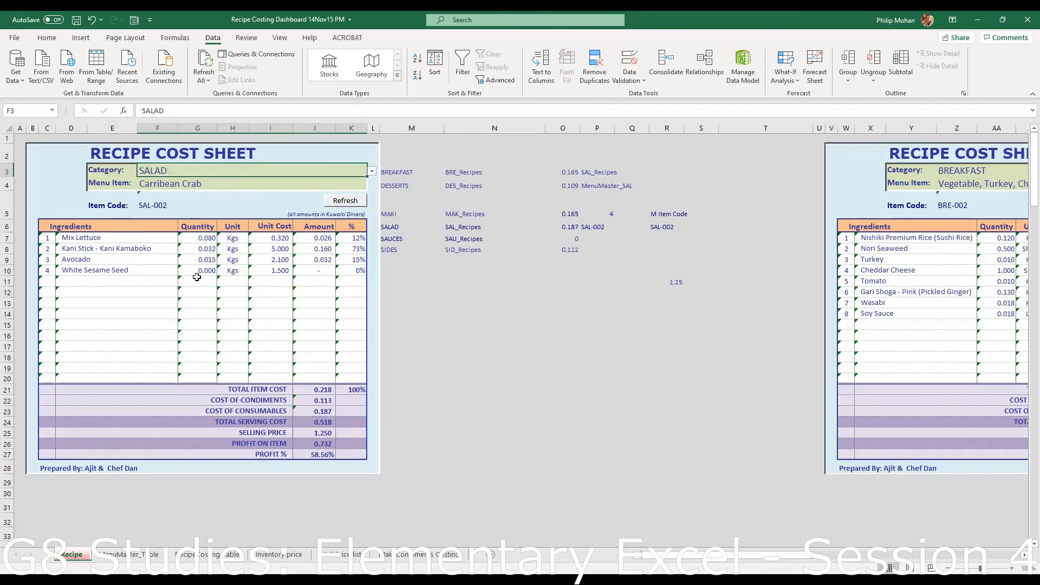
{"action": "left_click", "coordinate": [132, 253]}
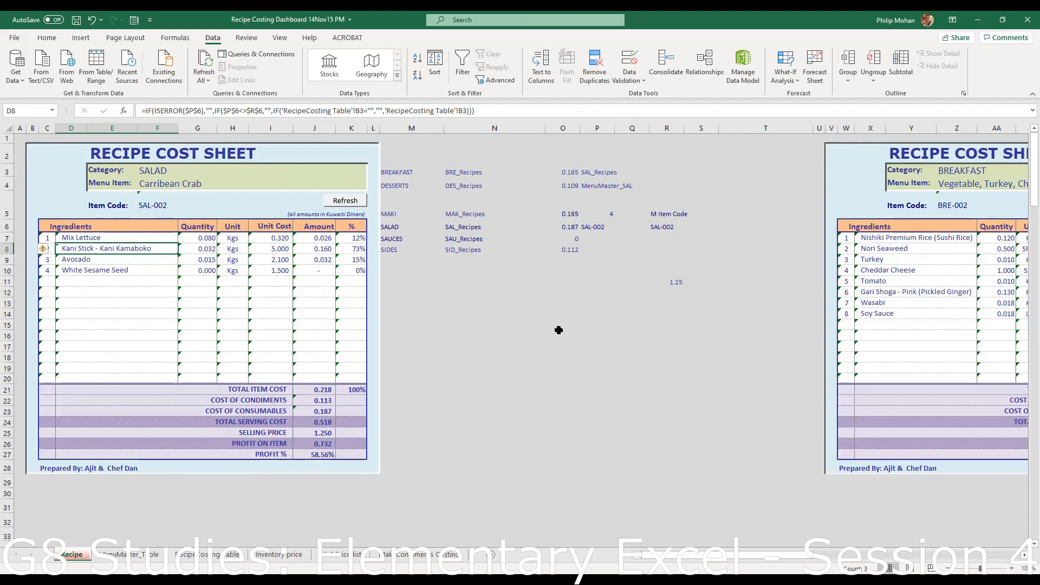
{"action": "left_click", "coordinate": [207, 247]}
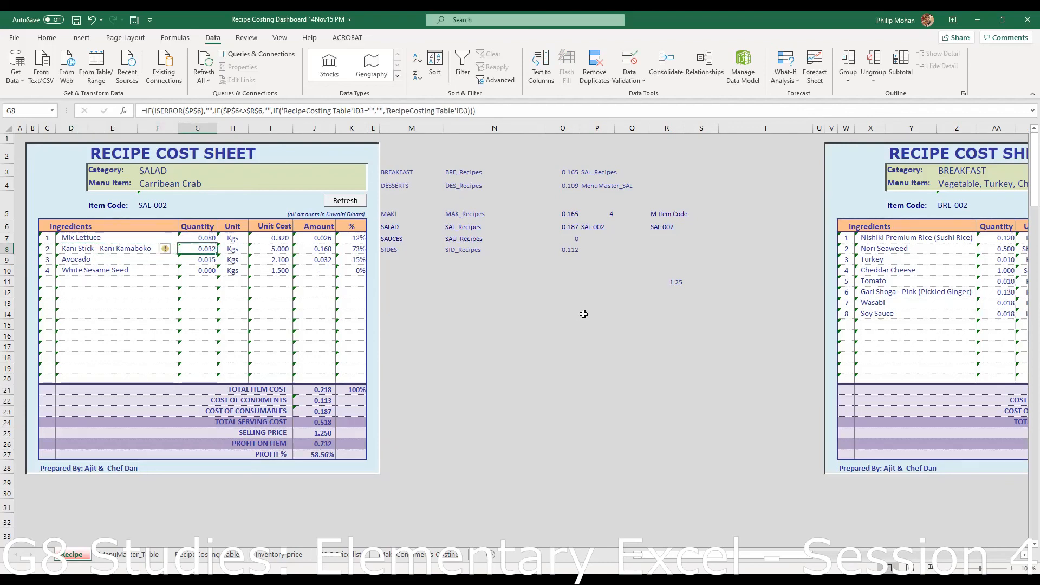
{"action": "left_click", "coordinate": [120, 247]}
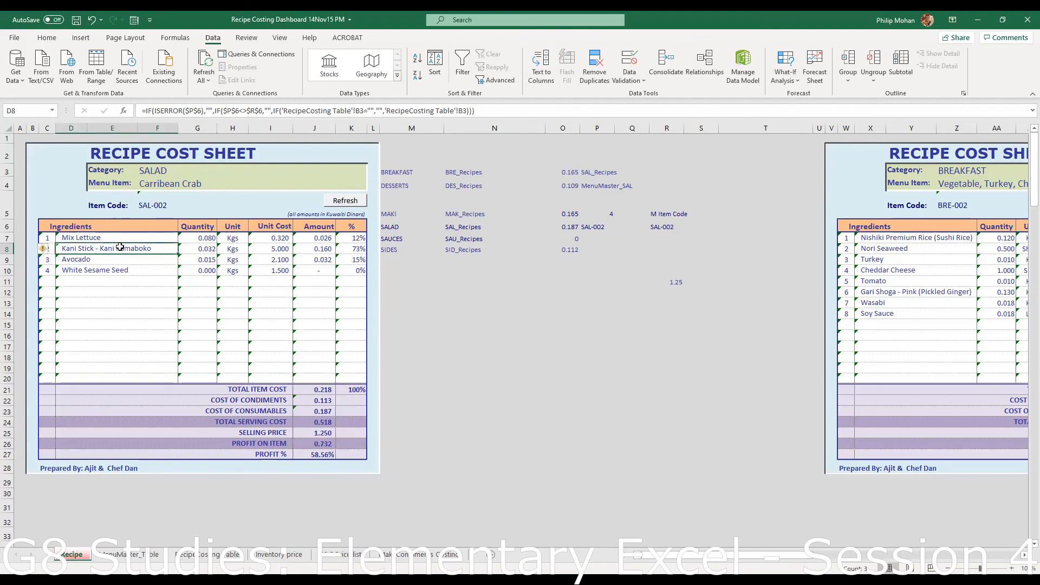
{"action": "key", "text": "ctrl+c"}
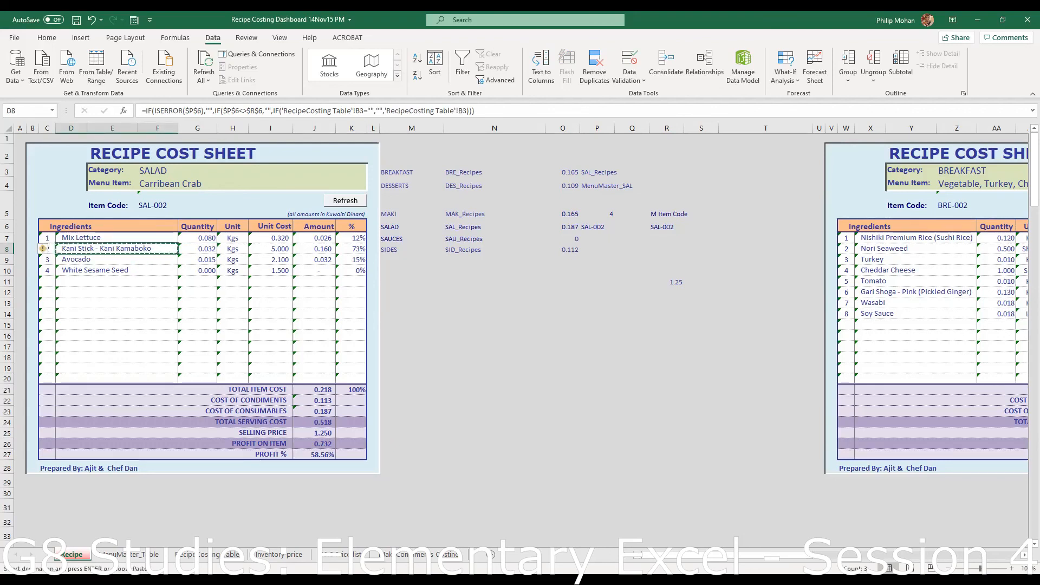